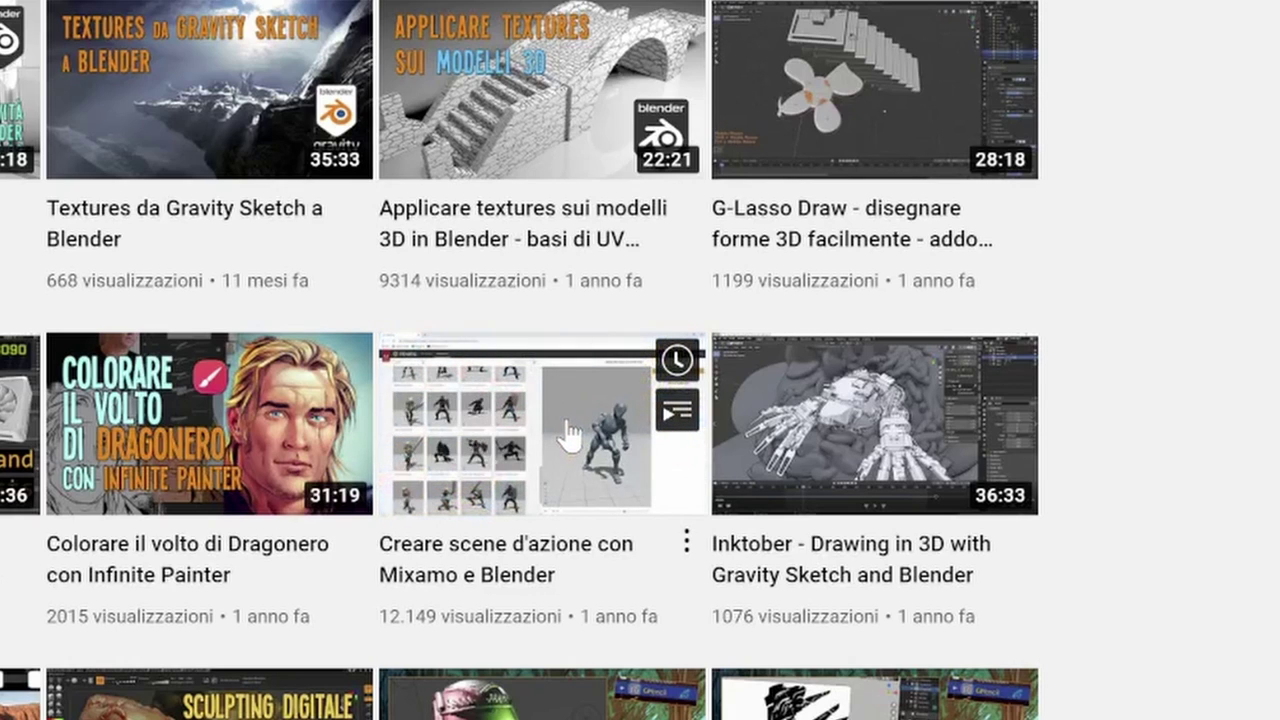
- Orbit around the robot arm model and select it
{"action": "scroll", "coordinate": [570, 435], "scroll_direction": "up", "scroll_amount": 5}
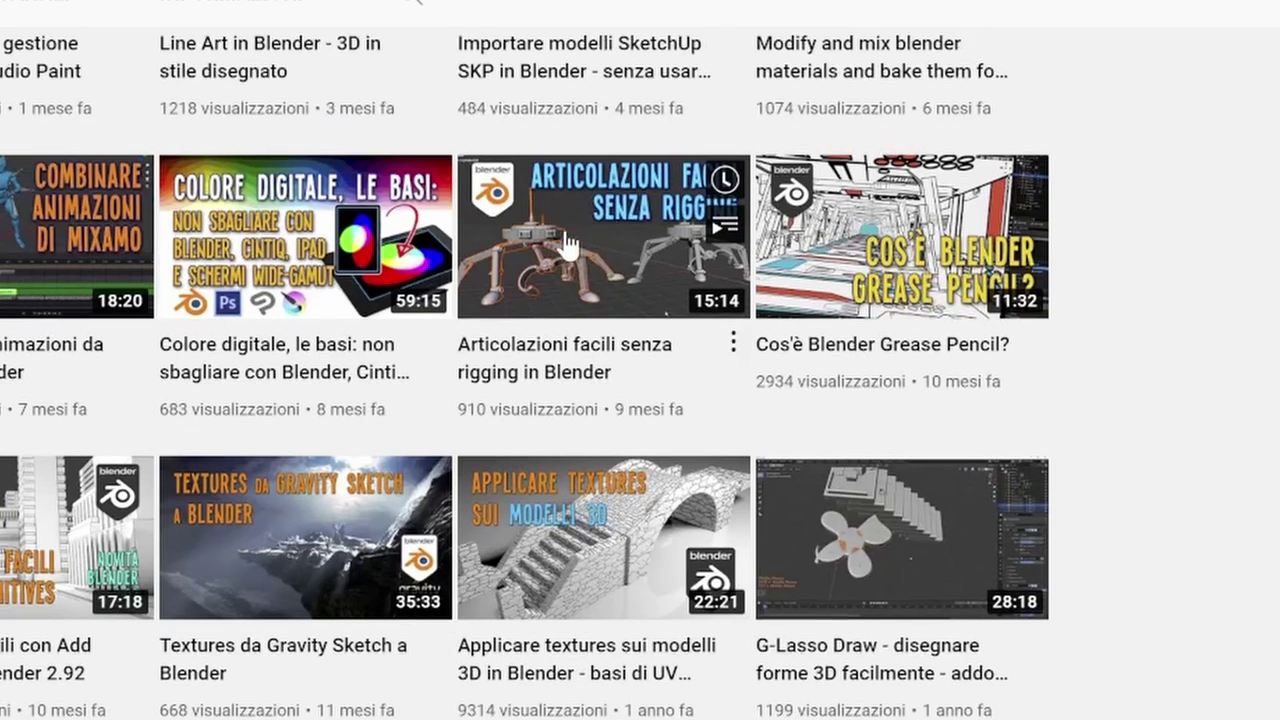
{"action": "scroll", "coordinate": [566, 245], "scroll_direction": "up", "scroll_amount": 2}
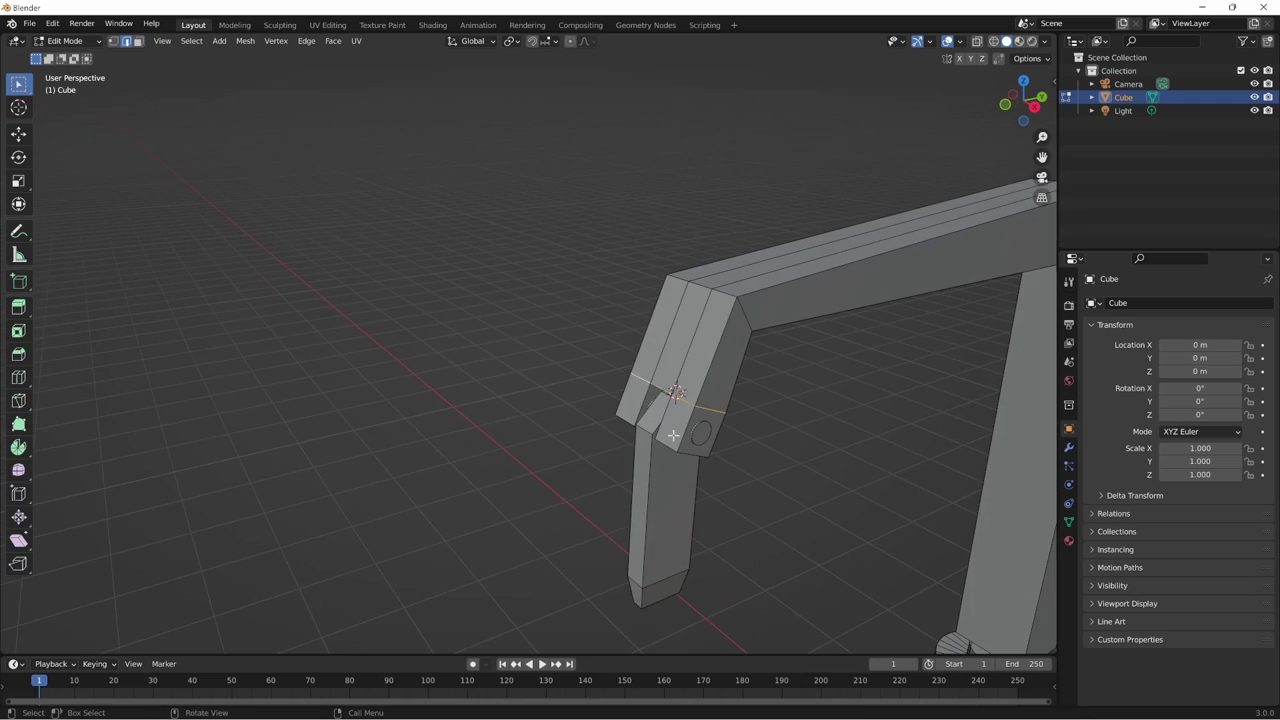
{"action": "mouse_move", "coordinate": [839, 457]}
{"action": "middle_mouse_down"}
{"action": "mouse_move", "coordinate": [804, 483]}
{"action": "mouse_move", "coordinate": [820, 499]}
{"action": "mouse_move", "coordinate": [810, 527]}
{"action": "mouse_move", "coordinate": [775, 512]}
{"action": "middle_mouse_up"}
{"action": "left_click", "coordinate": [775, 512]}
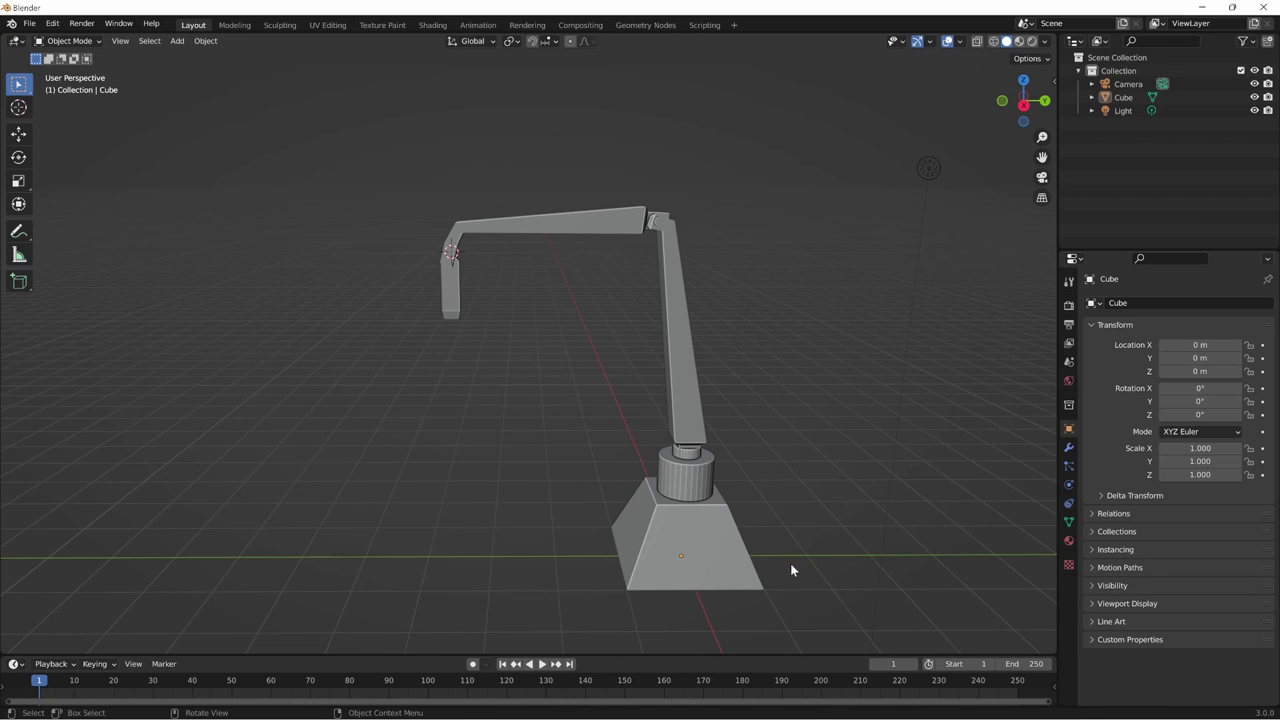
{"action": "mouse_move", "coordinate": [790, 563]}
{"action": "middle_mouse_down"}
{"action": "mouse_move", "coordinate": [813, 504]}
{"action": "mouse_move", "coordinate": [705, 427]}
{"action": "middle_mouse_up"}
{"action": "left_click", "coordinate": [705, 425]}
{"action": "mouse_move", "coordinate": [729, 528]}
{"action": "middle_mouse_down"}
{"action": "mouse_move", "coordinate": [729, 503]}
{"action": "mouse_move", "coordinate": [716, 508]}
{"action": "mouse_move", "coordinate": [785, 520]}
{"action": "mouse_move", "coordinate": [731, 514]}
{"action": "middle_mouse_up"}
- In Edit Mode, separate the lower end piece into its own object
{"action": "key", "text": "Tab"}
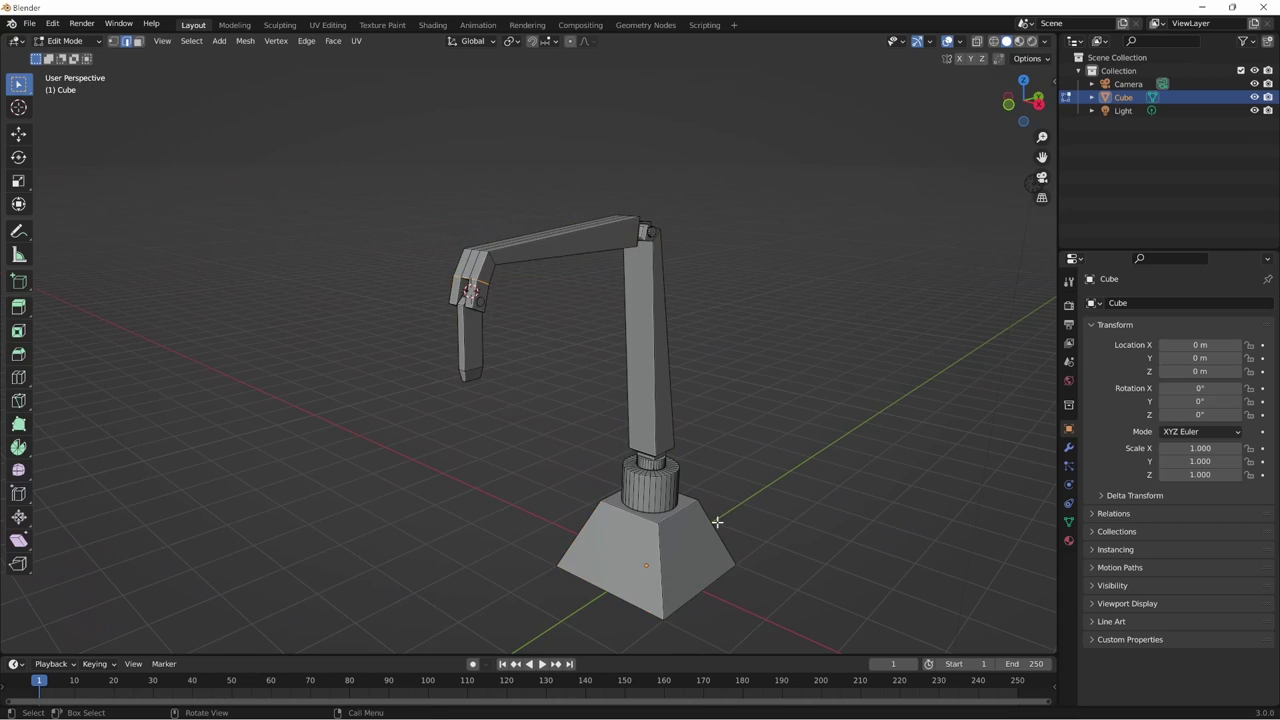
{"action": "key", "text": "l"}
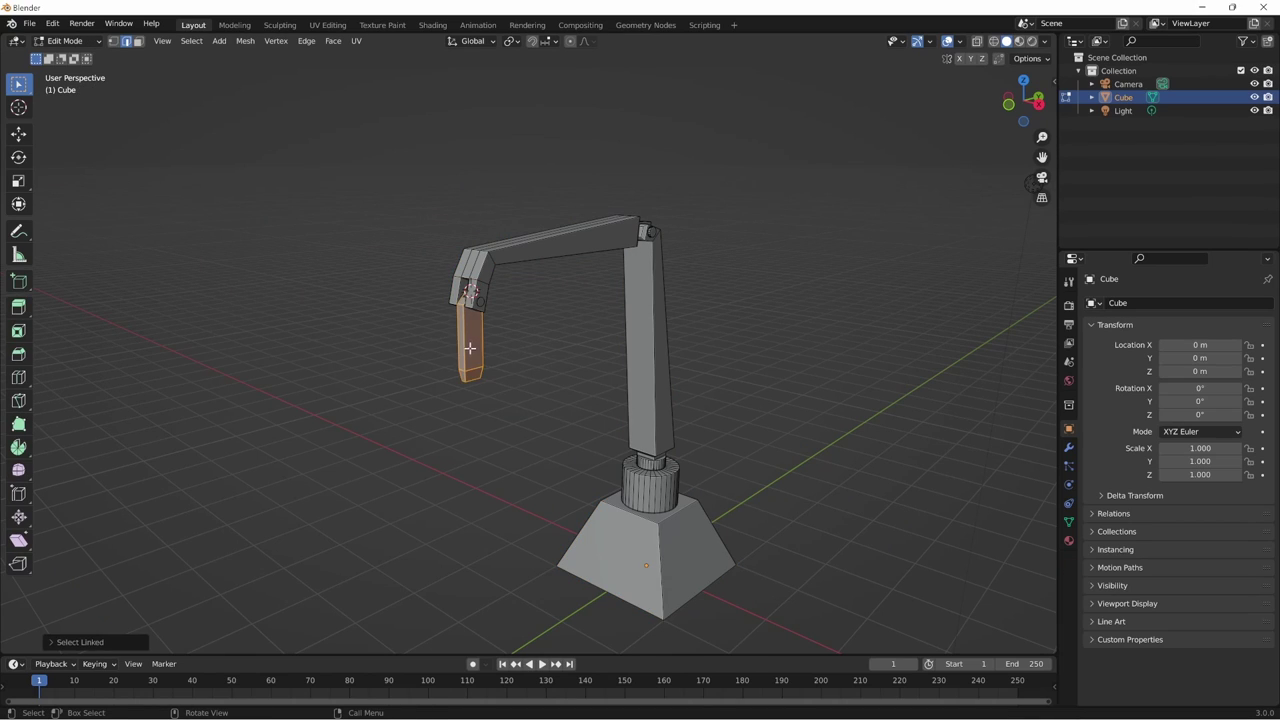
{"action": "key", "text": "p"}
{"action": "left_click", "coordinate": [469, 347]}
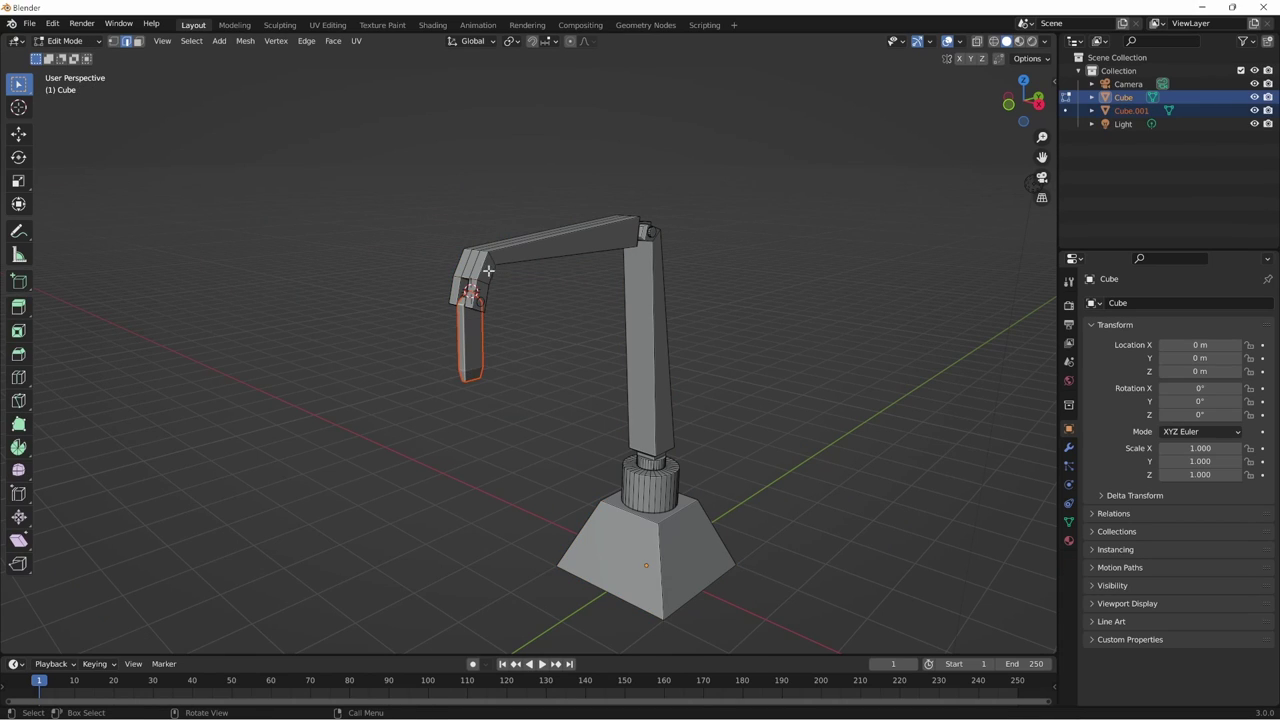
- Separate the horizontal arm and the column into their own objects, then return to Object Mode
{"action": "key", "text": "l"}
{"action": "mouse_move", "coordinate": [703, 354]}
{"action": "middle_mouse_down"}
{"action": "mouse_move", "coordinate": [657, 369]}
{"action": "mouse_move", "coordinate": [686, 400]}
{"action": "mouse_move", "coordinate": [678, 507]}
{"action": "middle_mouse_up"}
{"action": "key", "text": "p"}
{"action": "left_click", "coordinate": [657, 369]}
{"action": "key", "text": "l"}
{"action": "key", "text": "l"}
{"action": "key", "text": "p"}
{"action": "left_click", "coordinate": [775, 527]}
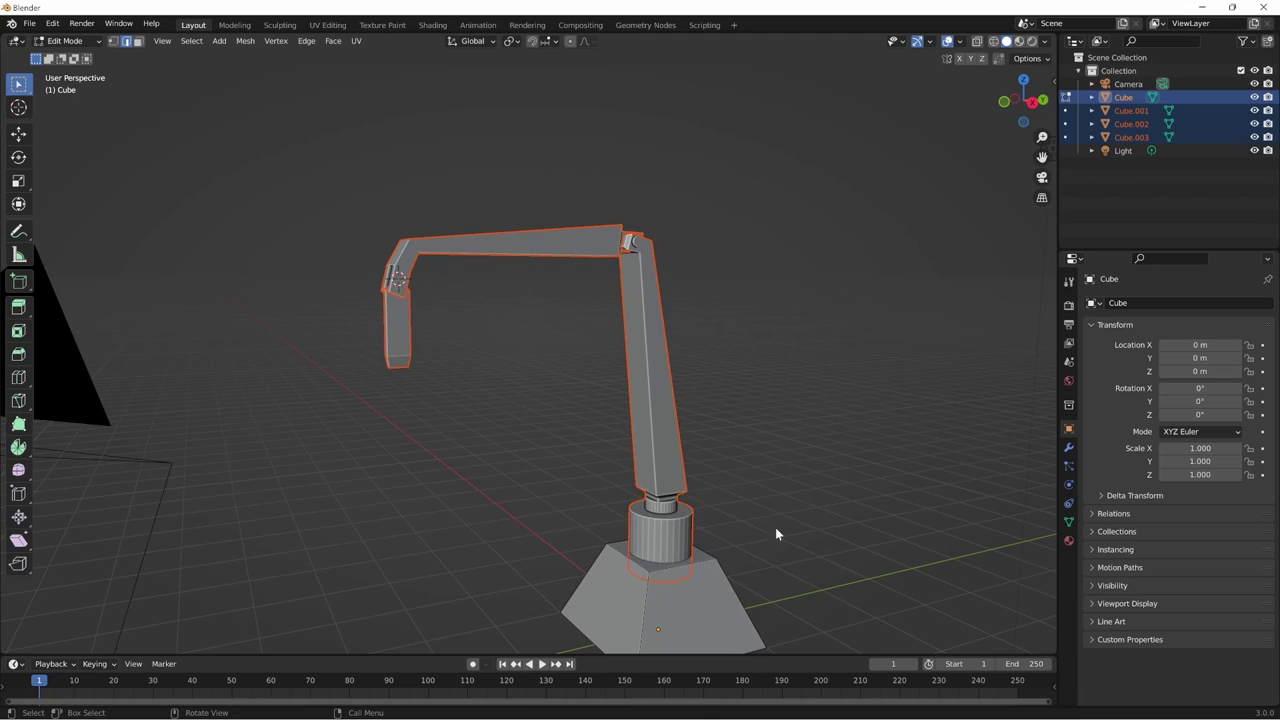
{"action": "key", "text": "Tab"}
{"action": "mouse_move", "coordinate": [775, 527]}
{"action": "middle_mouse_down"}
{"action": "mouse_move", "coordinate": [716, 471]}
{"action": "mouse_move", "coordinate": [711, 541]}
{"action": "middle_mouse_up"}
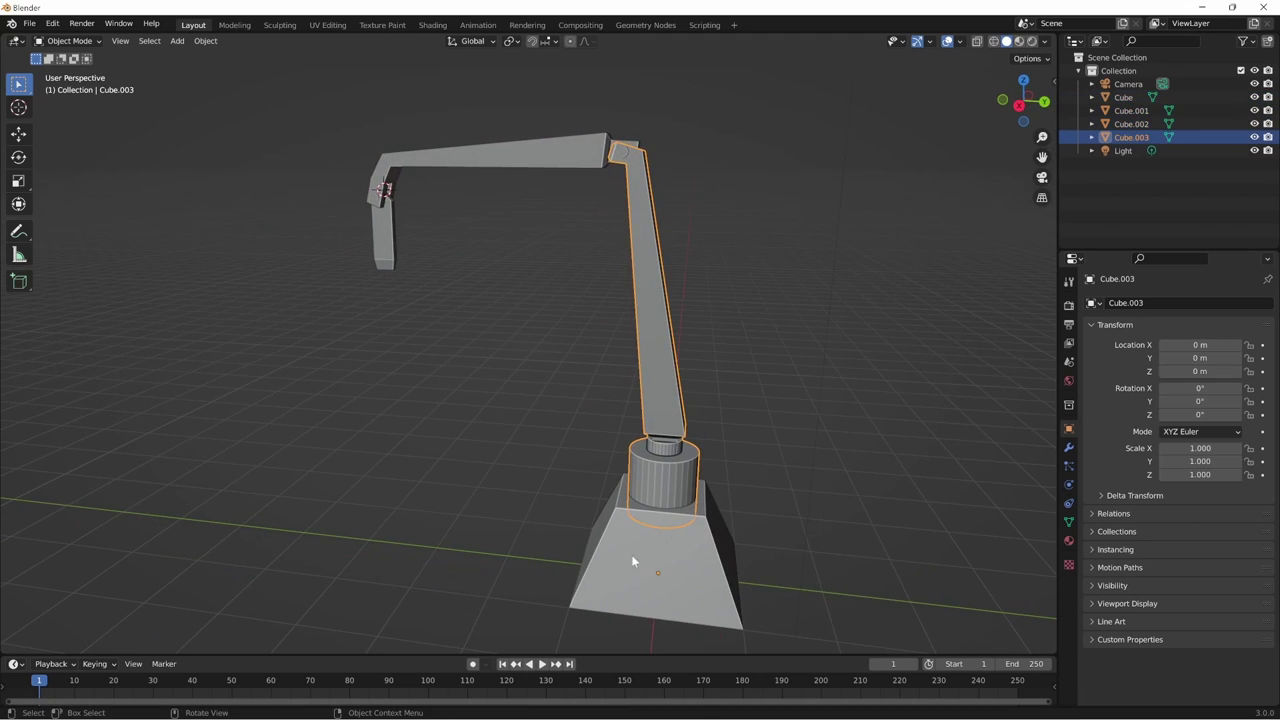
- Test-rotate the column around Z, then cancel the rotation
{"action": "key", "text": "r"}
{"action": "key", "text": "z"}
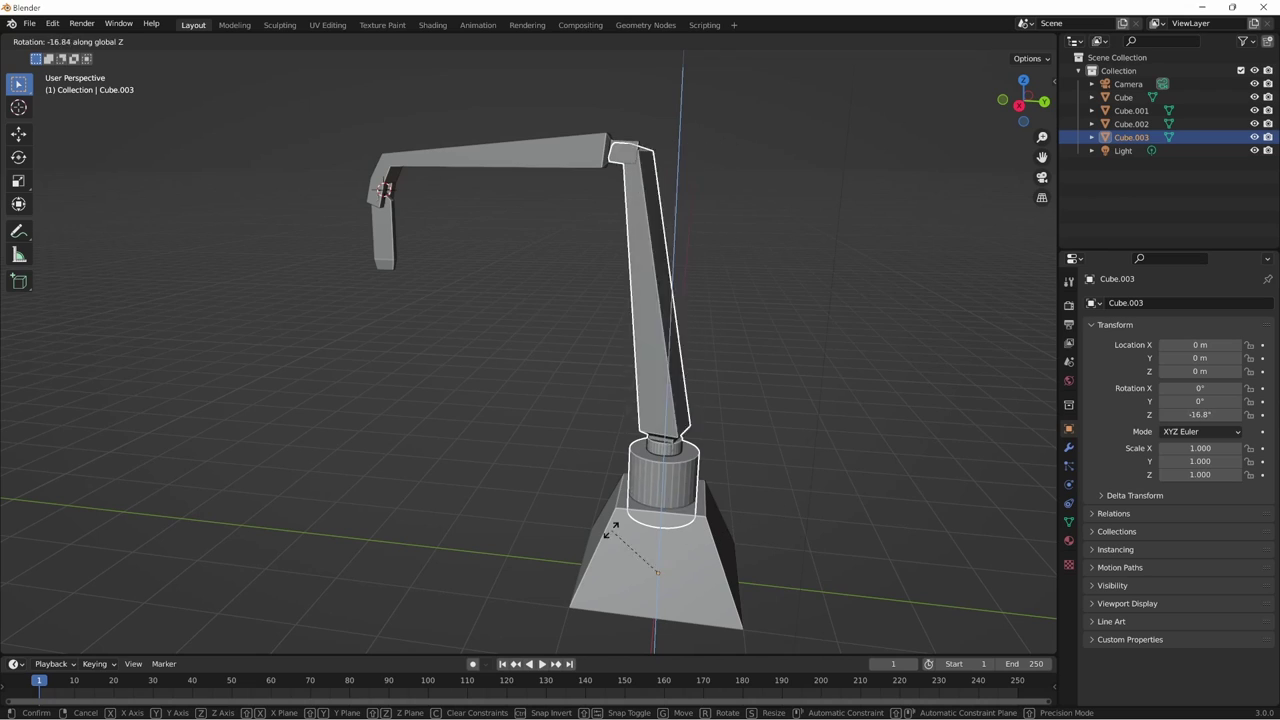
{"action": "key", "text": "Escape"}
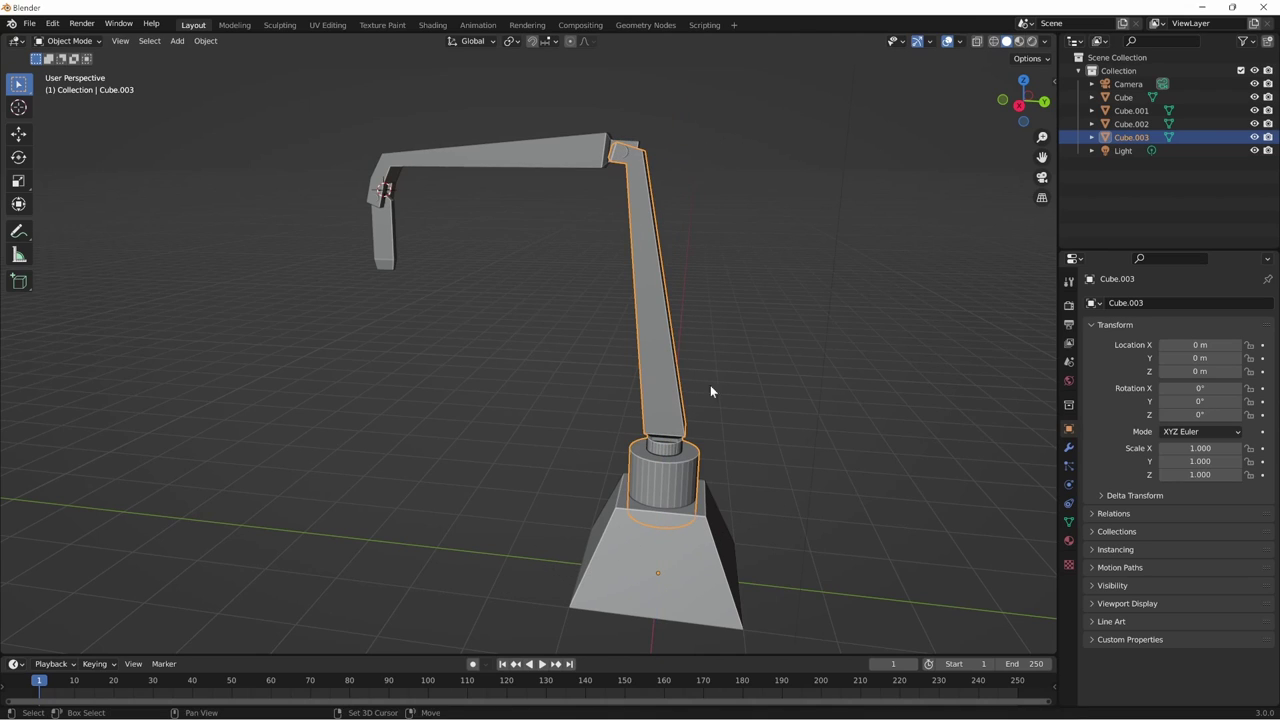
{"action": "middle_click_drag", "start_coordinate": [710, 391], "coordinate": [636, 352]}
- Parent the end piece and horizontal arm to the column
{"action": "left_click", "coordinate": [516, 285]}
{"action": "left_click", "coordinate": [598, 228], "text": "shift"}
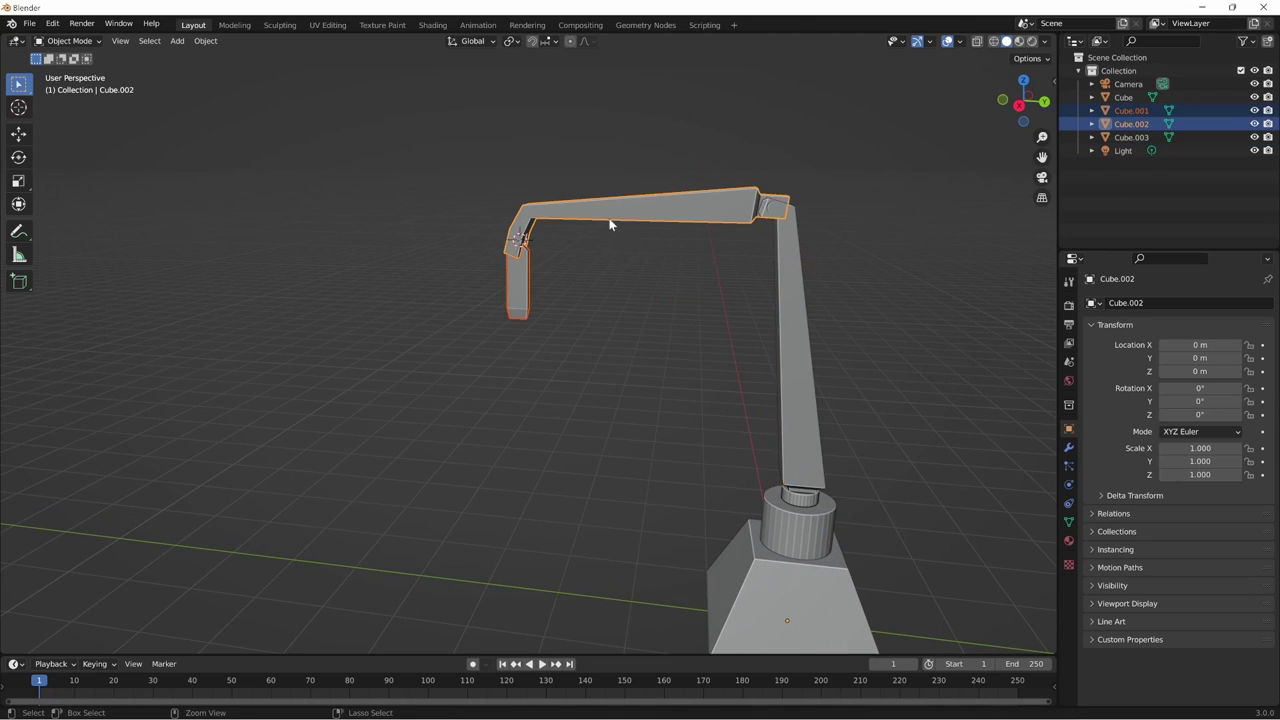
{"action": "key", "text": "ctrl+p"}
{"action": "left_click", "coordinate": [640, 230]}
{"action": "left_click", "coordinate": [800, 286], "text": "shift"}
- Parent the column to the base object
{"action": "key", "text": "ctrl+p"}
{"action": "left_click", "coordinate": [860, 530], "text": "shift"}
{"action": "key", "text": "ctrl+p"}
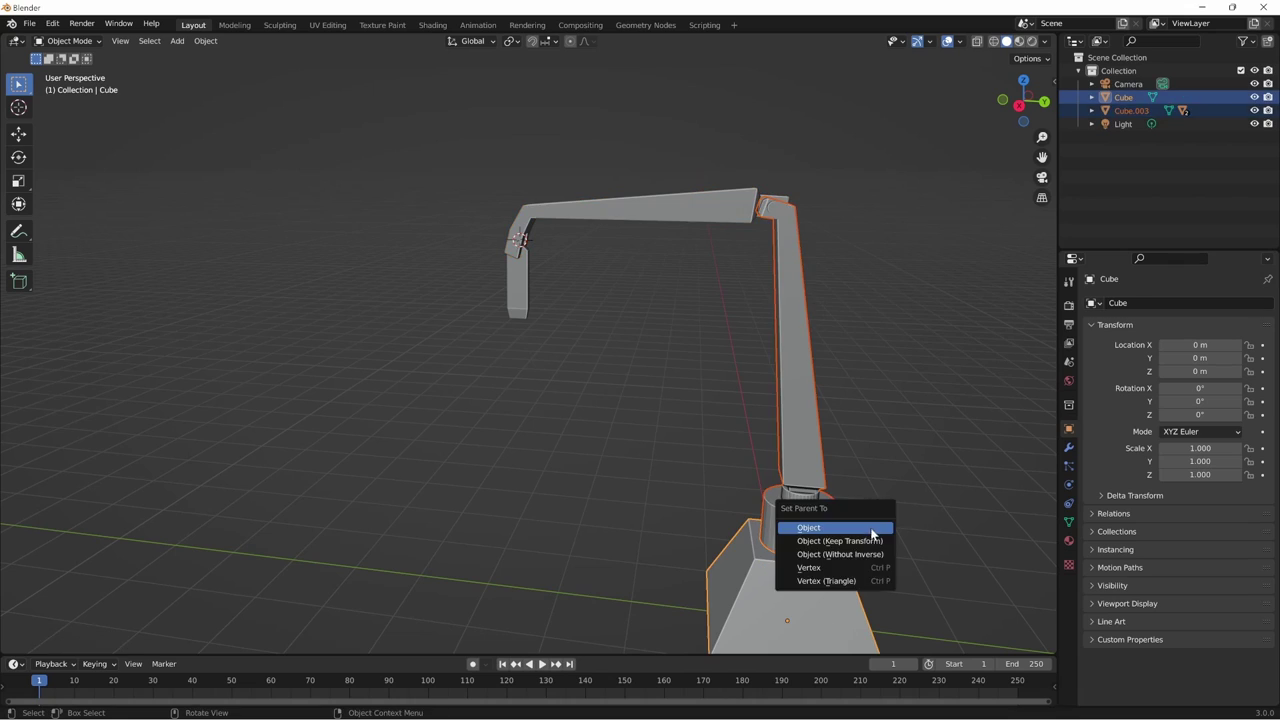
{"action": "left_click", "coordinate": [873, 535]}
- Test the hierarchy by moving the base and rotating the column, cancelling both
{"action": "left_click", "coordinate": [689, 531]}
{"action": "key", "text": "g"}
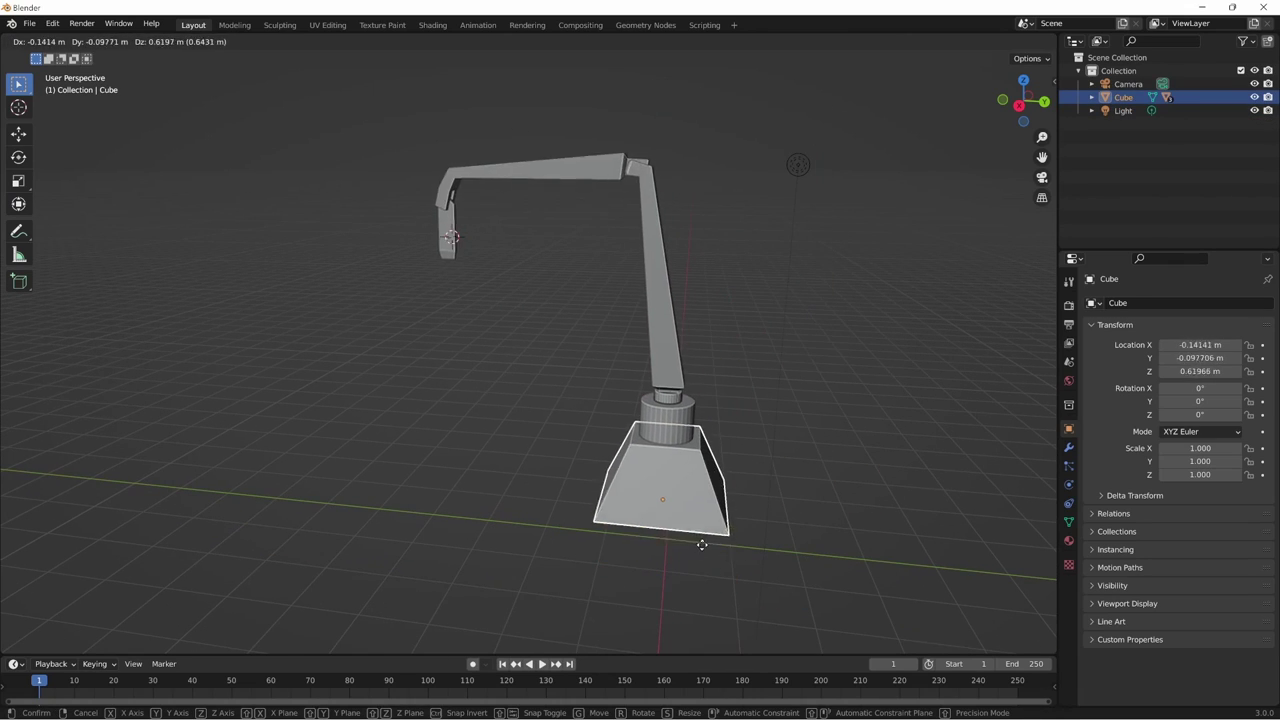
{"action": "key", "text": "Escape"}
{"action": "left_click", "coordinate": [673, 413]}
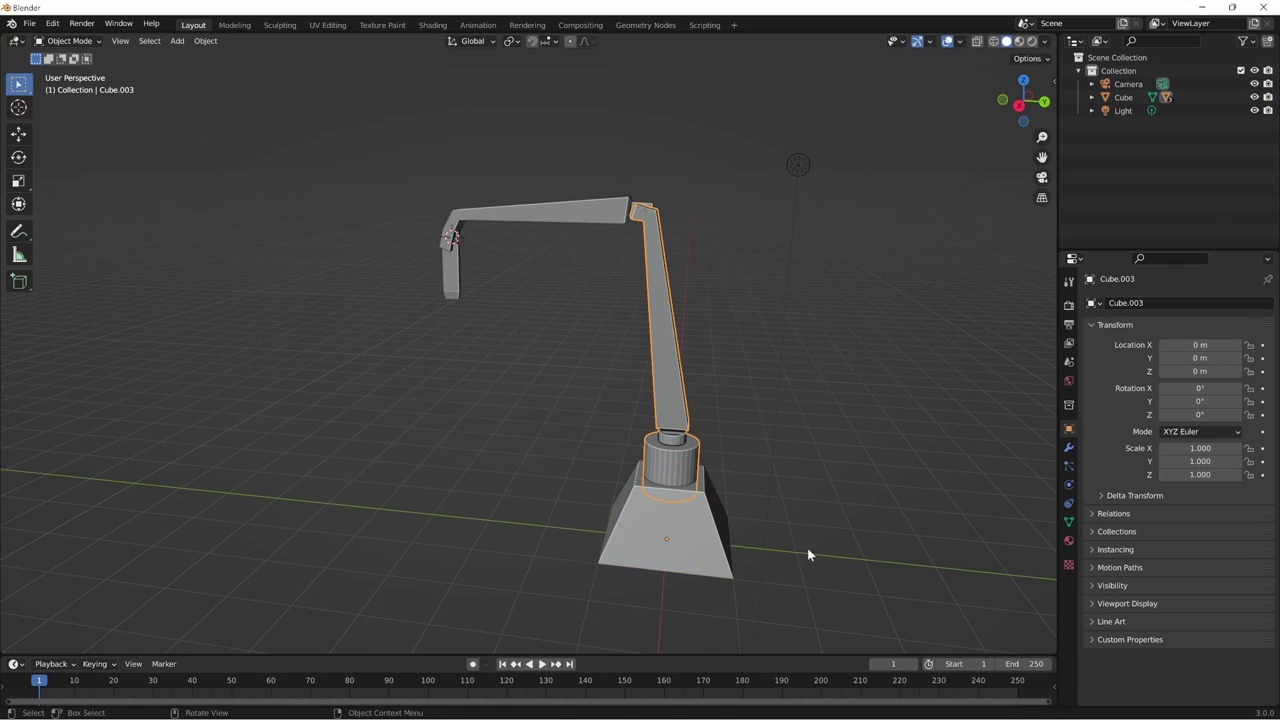
{"action": "key", "text": "r"}
{"action": "key", "text": "z"}
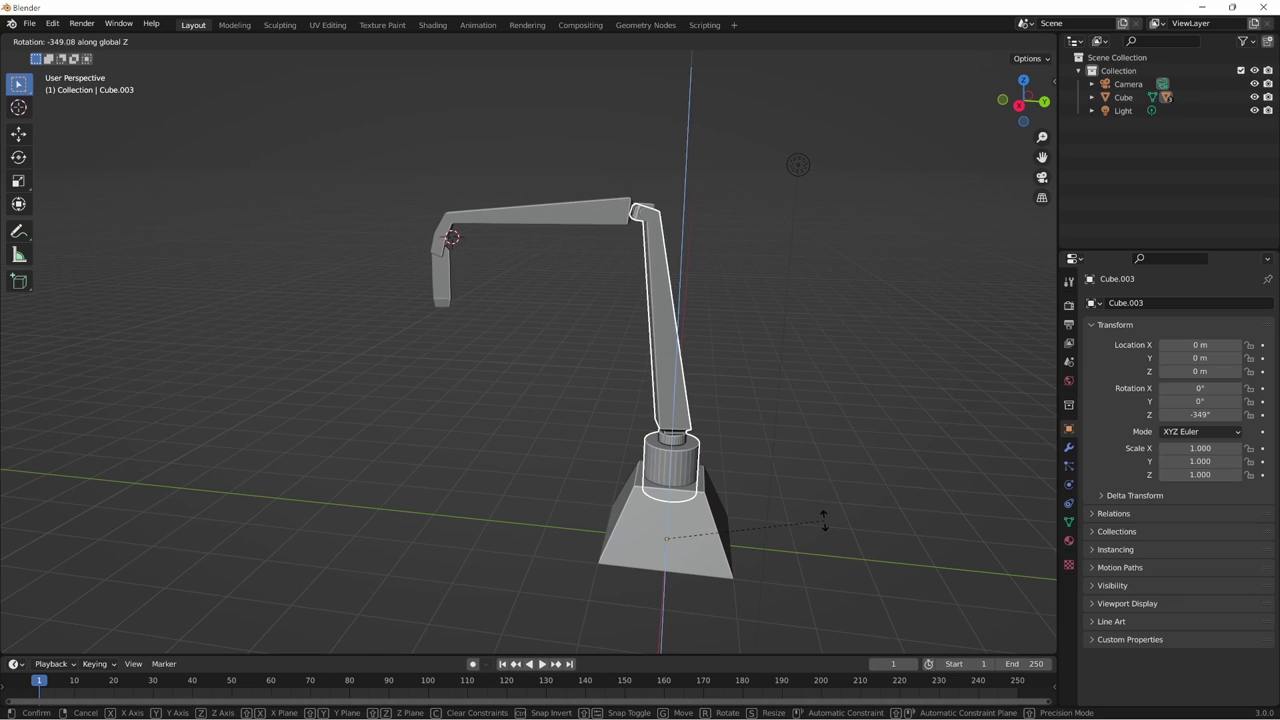
{"action": "key", "text": "Escape"}
{"action": "mouse_move", "coordinate": [823, 518]}
{"action": "middle_mouse_down"}
{"action": "mouse_move", "coordinate": [770, 559]}
{"action": "mouse_move", "coordinate": [831, 517]}
{"action": "mouse_move", "coordinate": [817, 571]}
{"action": "middle_mouse_up"}
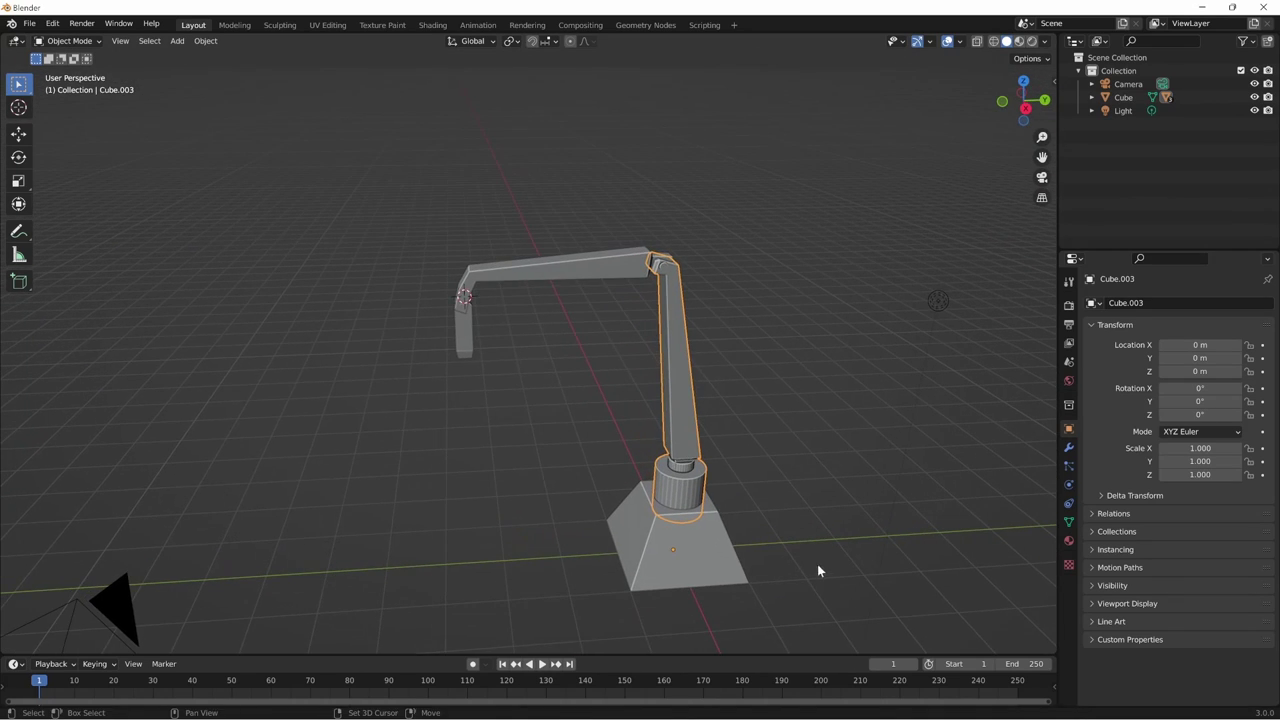
{"action": "key", "text": "ctrl+z"}
- Move the whole arm along Y to -6 m using its base
{"action": "mouse_move", "coordinate": [697, 577]}
{"action": "middle_mouse_down"}
{"action": "mouse_move", "coordinate": [861, 535]}
{"action": "mouse_move", "coordinate": [899, 542]}
{"action": "mouse_move", "coordinate": [890, 537]}
{"action": "middle_mouse_up"}
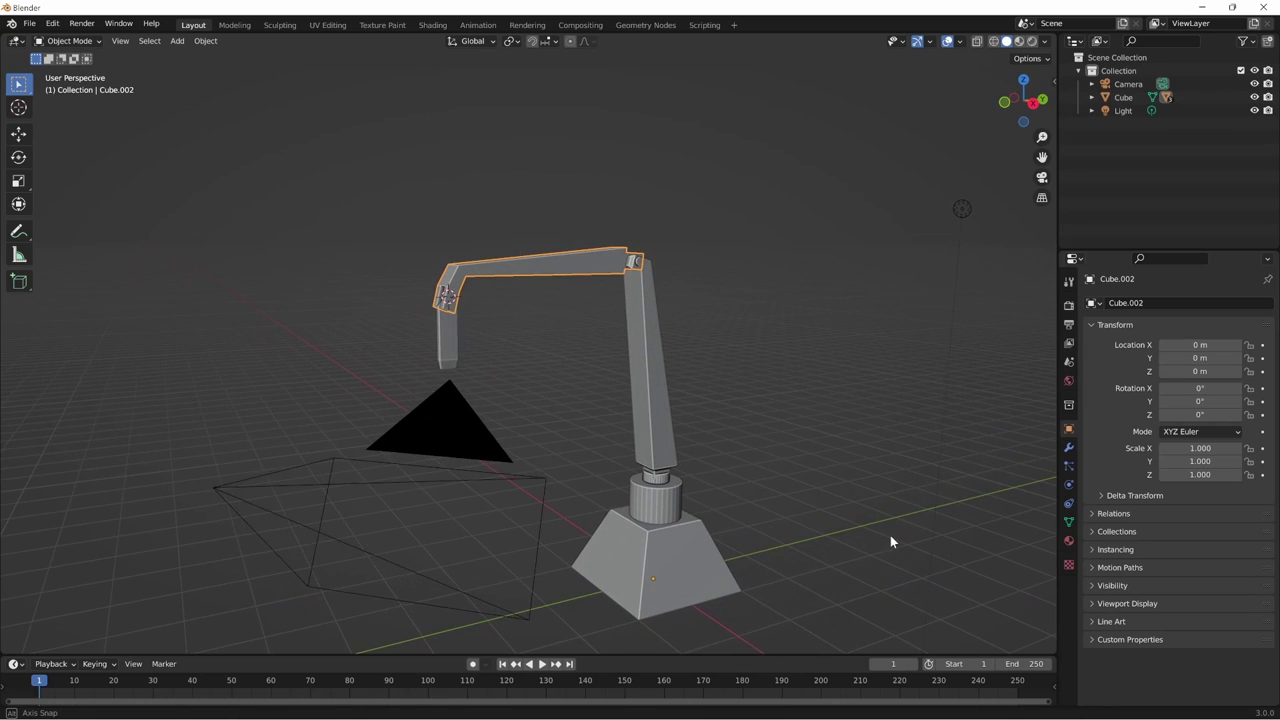
{"action": "mouse_move", "coordinate": [692, 562]}
{"action": "middle_mouse_down"}
{"action": "mouse_move", "coordinate": [1020, 543]}
{"action": "mouse_move", "coordinate": [871, 547]}
{"action": "mouse_move", "coordinate": [850, 512]}
{"action": "middle_mouse_up"}
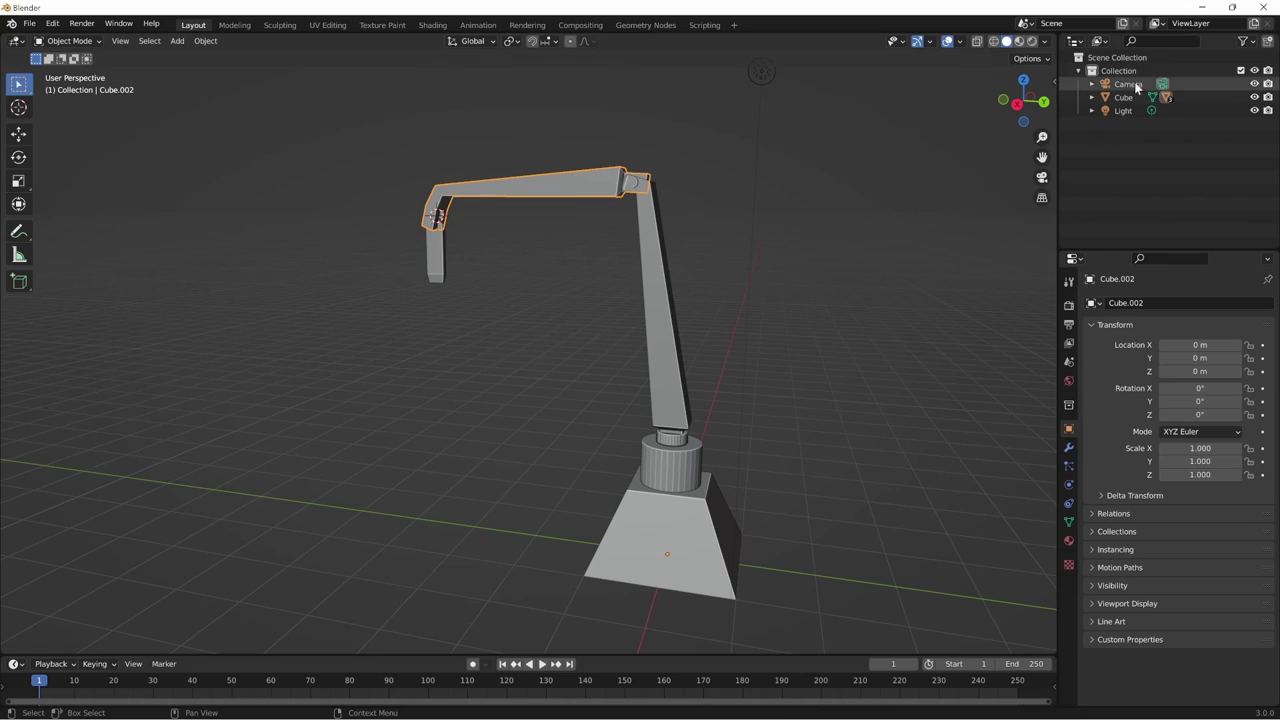
{"action": "mouse_move", "coordinate": [707, 503]}
{"action": "middle_mouse_down"}
{"action": "mouse_move", "coordinate": [757, 490]}
{"action": "mouse_move", "coordinate": [766, 507]}
{"action": "middle_mouse_up"}
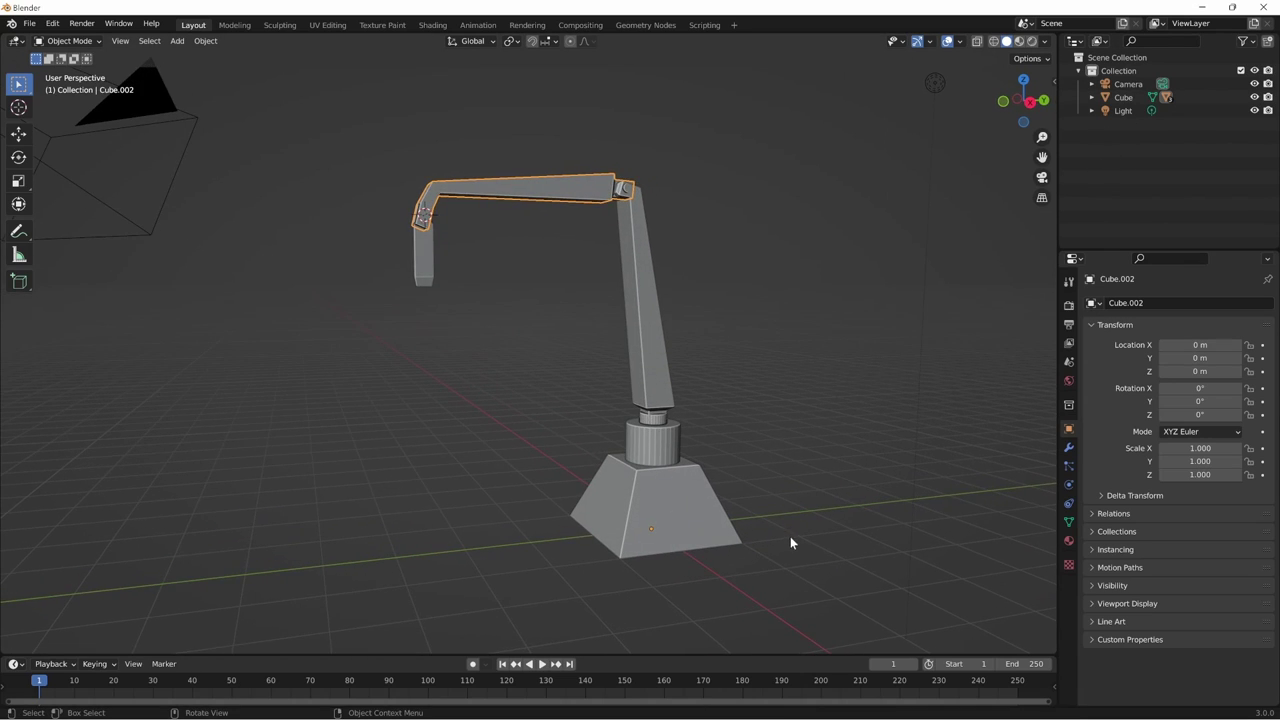
{"action": "left_click", "coordinate": [682, 535]}
{"action": "key", "text": "g"}
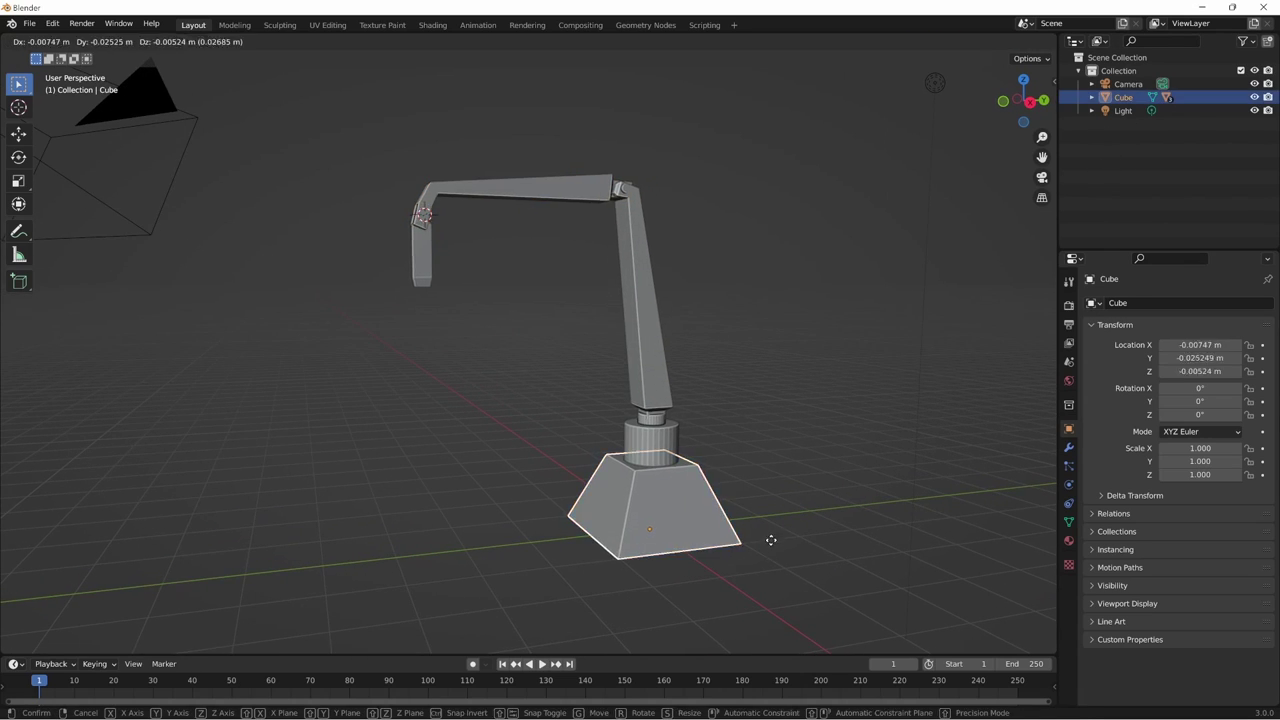
{"action": "key", "text": "y"}
{"action": "left_click", "coordinate": [357, 600]}
- Snap the 3D cursor to the world origin and add a single-bone Armature there
{"action": "mouse_move", "coordinate": [756, 577]}
{"action": "middle_mouse_down"}
{"action": "mouse_move", "coordinate": [573, 579]}
{"action": "mouse_move", "coordinate": [657, 428]}
{"action": "mouse_move", "coordinate": [598, 576]}
{"action": "middle_mouse_up"}
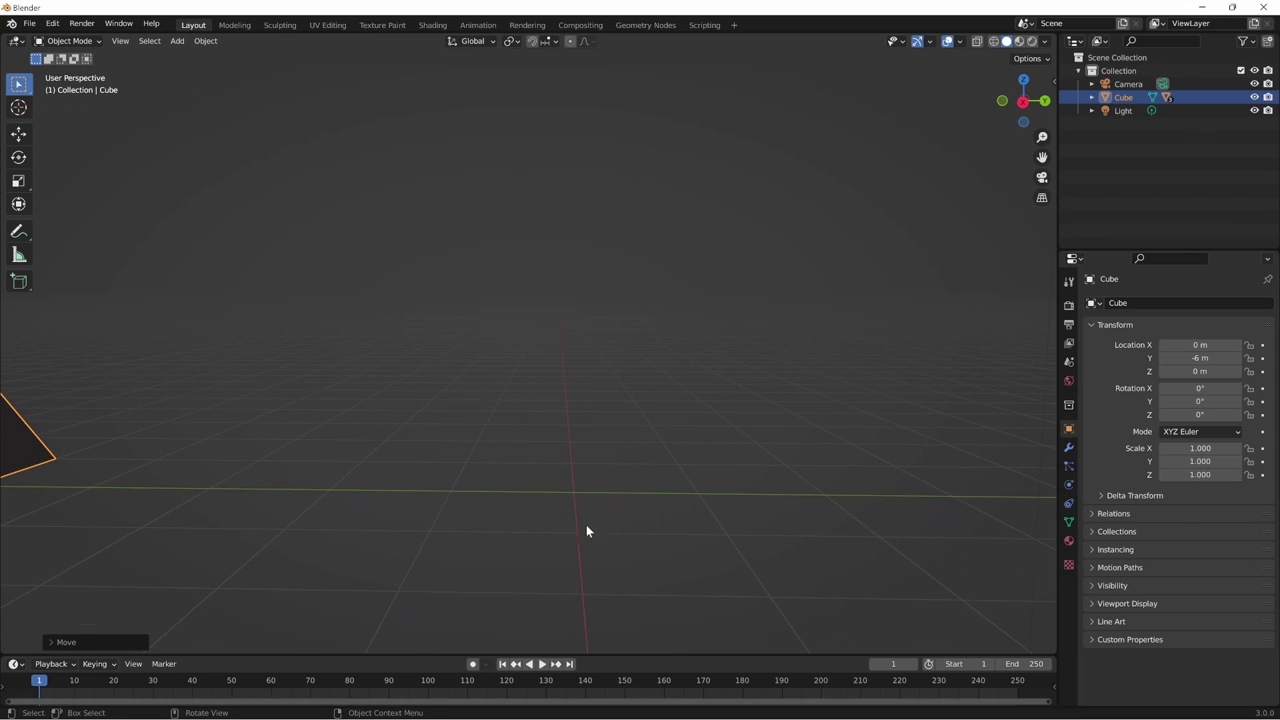
{"action": "key", "text": "shift+s"}
{"action": "left_click", "coordinate": [486, 553]}
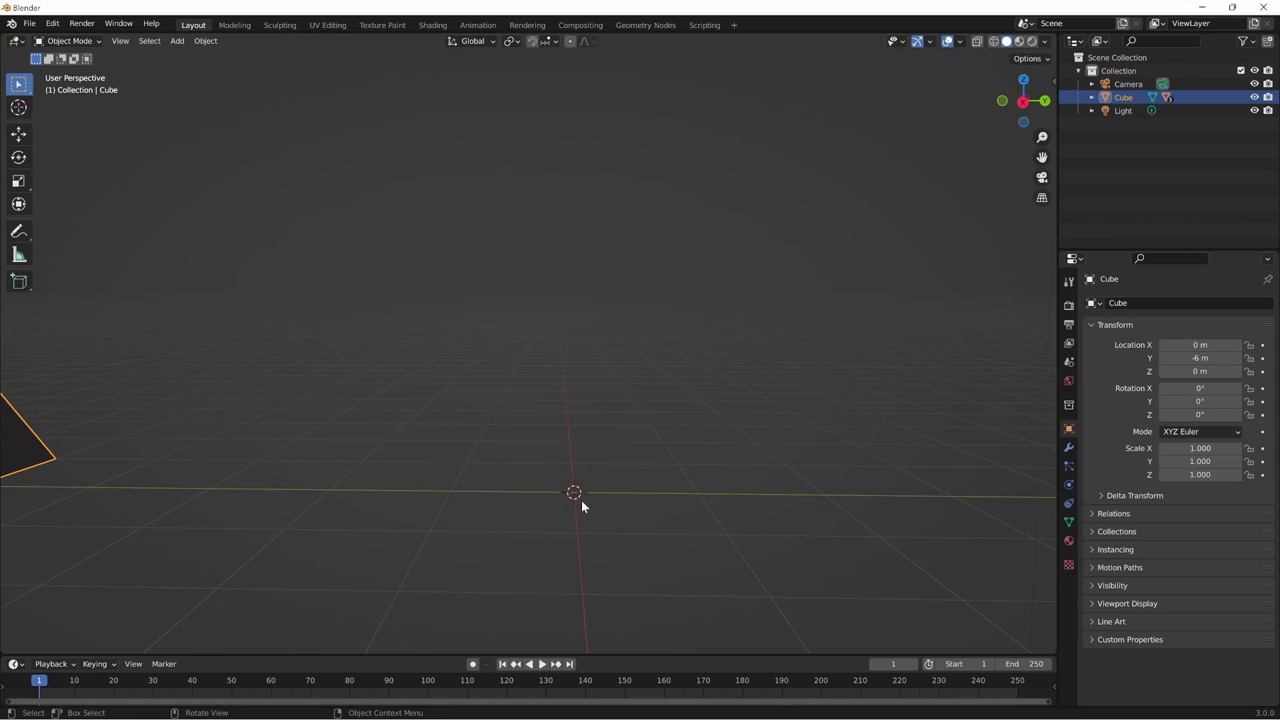
{"action": "key", "text": "shift+a"}
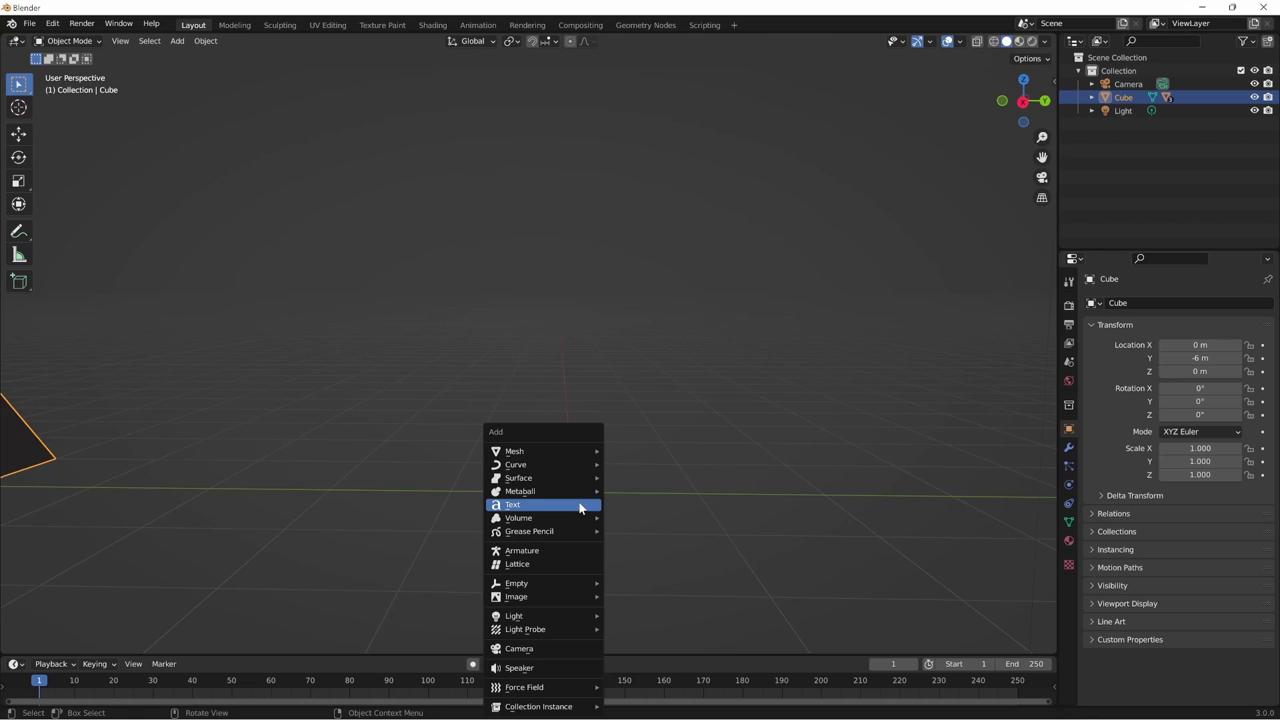
{"action": "left_click", "coordinate": [528, 554]}
{"action": "mouse_move", "coordinate": [578, 577]}
{"action": "middle_mouse_down"}
{"action": "mouse_move", "coordinate": [755, 549]}
{"action": "mouse_move", "coordinate": [636, 575]}
{"action": "mouse_move", "coordinate": [629, 551]}
{"action": "mouse_move", "coordinate": [716, 488]}
{"action": "mouse_move", "coordinate": [671, 461]}
{"action": "middle_mouse_up"}
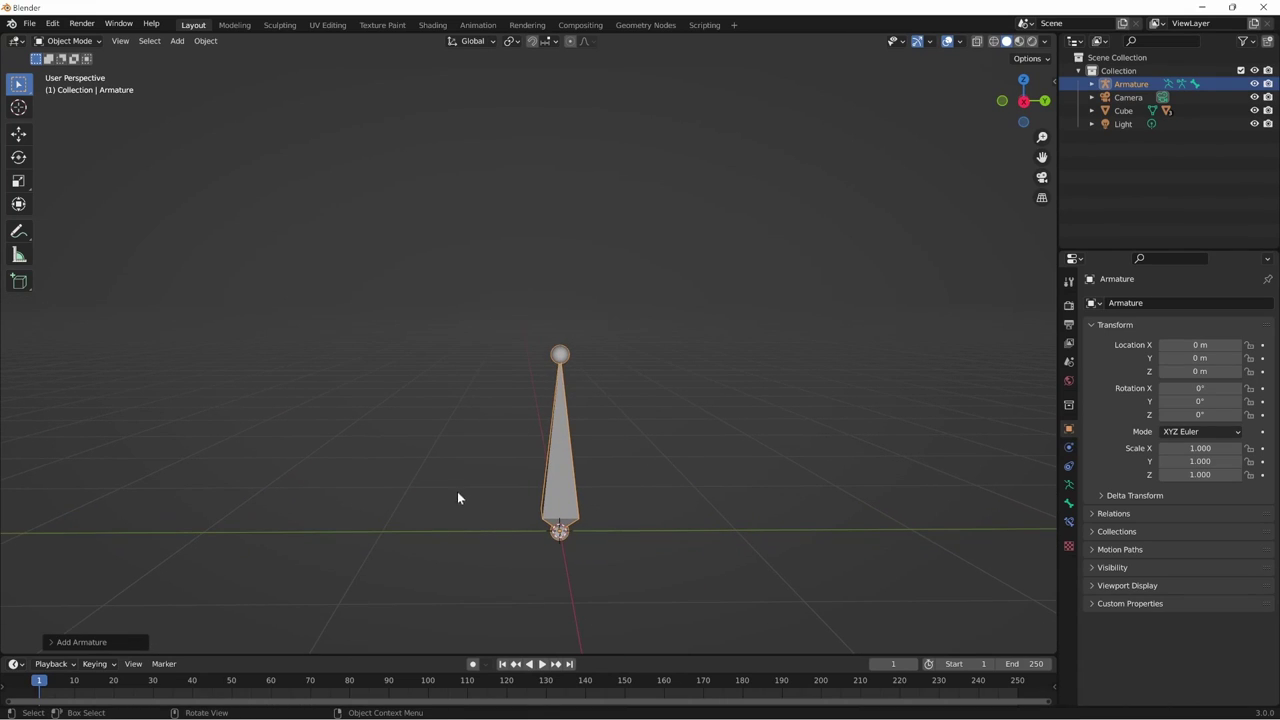
{"action": "left_click", "coordinate": [95, 41]}
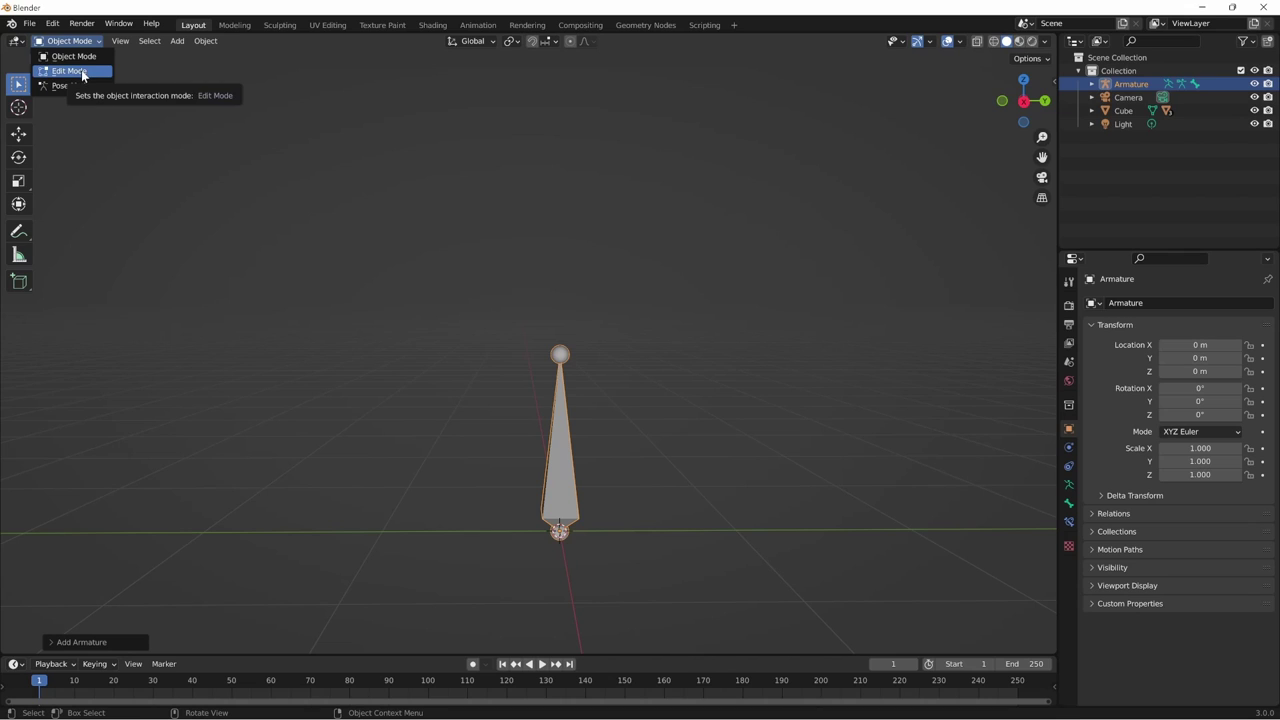
- Put the armature in Edit Mode, switch to front view, then select and duplicate the bone
{"action": "left_click", "coordinate": [83, 75]}
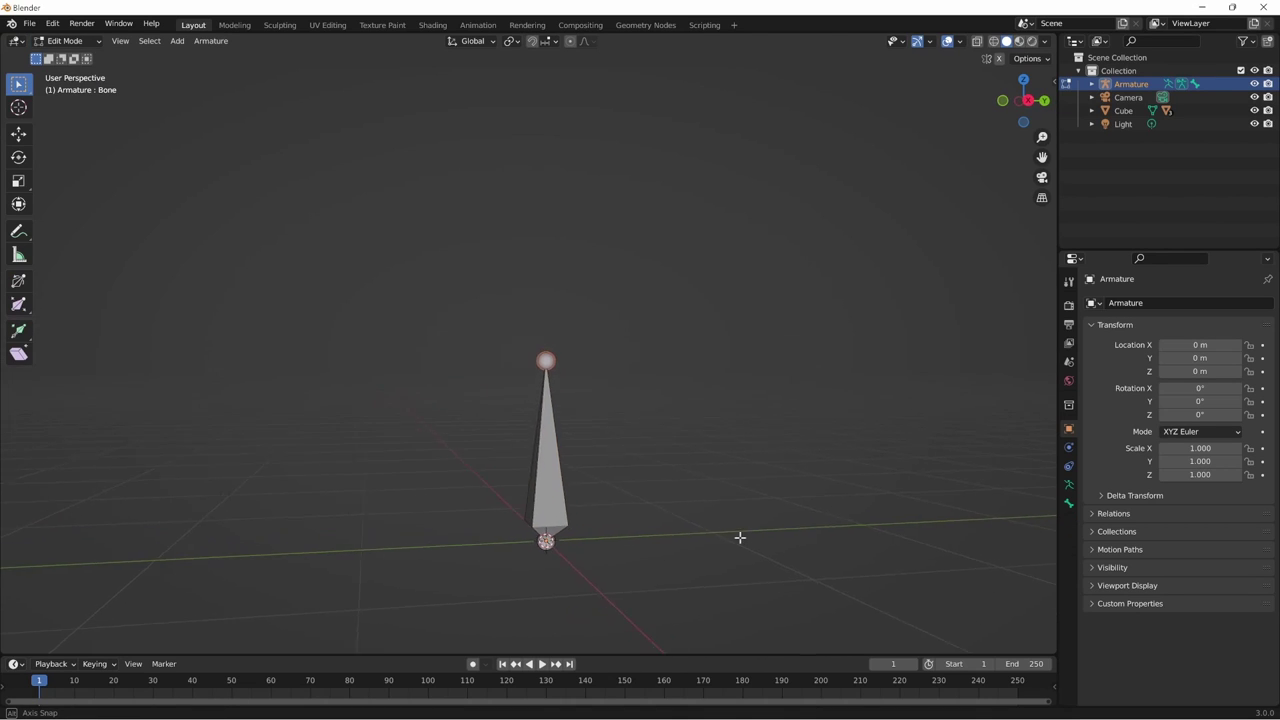
{"action": "key", "text": "KP_1"}
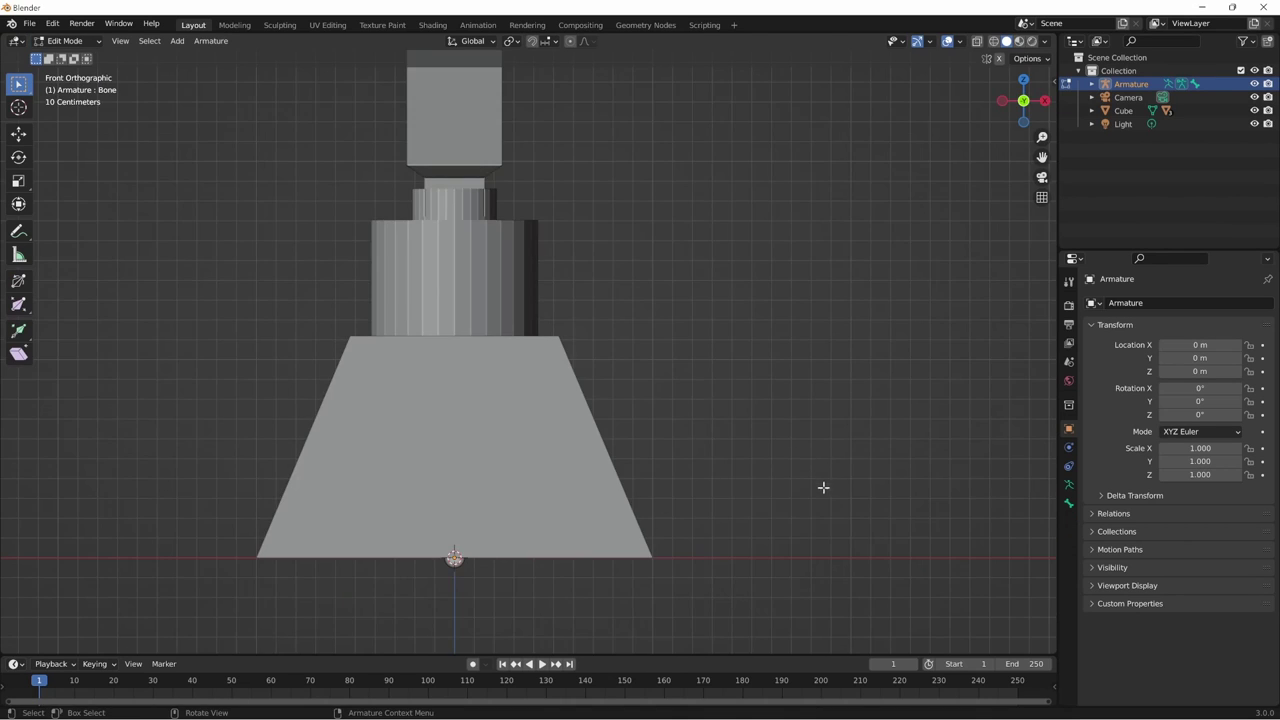
{"action": "middle_click_drag", "start_coordinate": [823, 487], "coordinate": [908, 462]}
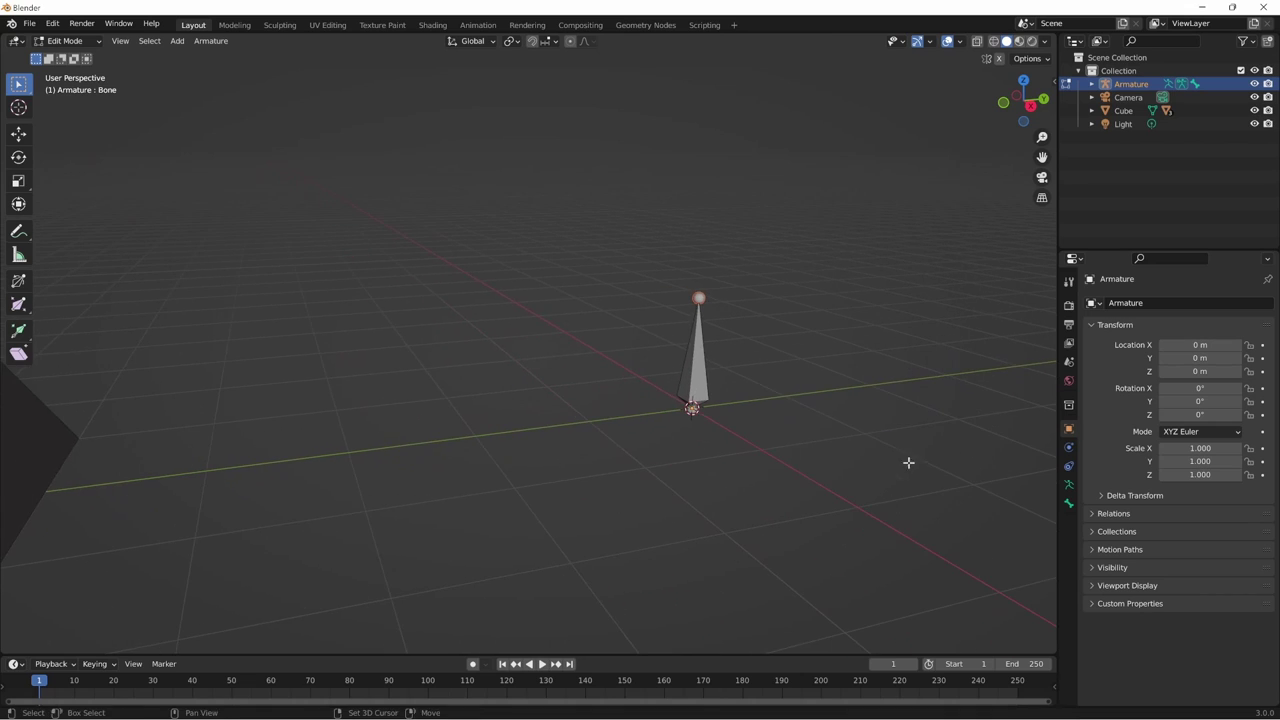
{"action": "key", "text": "KP_1"}
{"action": "mouse_move", "coordinate": [734, 474]}
{"action": "middle_mouse_down", "text": "shift"}
{"action": "mouse_move", "coordinate": [791, 449]}
{"action": "mouse_move", "coordinate": [691, 508]}
{"action": "middle_mouse_up", "text": "shift"}
{"action": "scroll", "coordinate": [790, 452], "scroll_direction": "down", "scroll_amount": 1}
{"action": "left_click", "coordinate": [593, 561]}
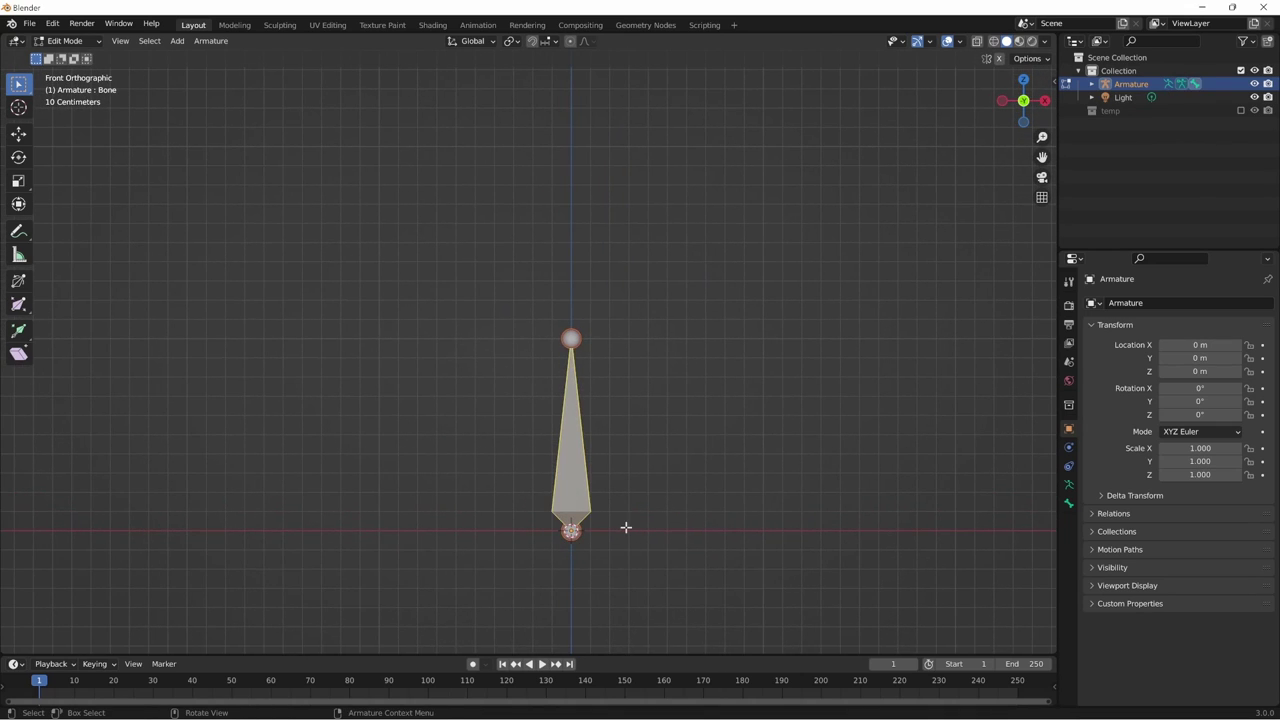
{"action": "key", "text": "shift+d"}
- Place the copied bone right of the original and lower its tip to shorten it
{"action": "left_click", "coordinate": [762, 534]}
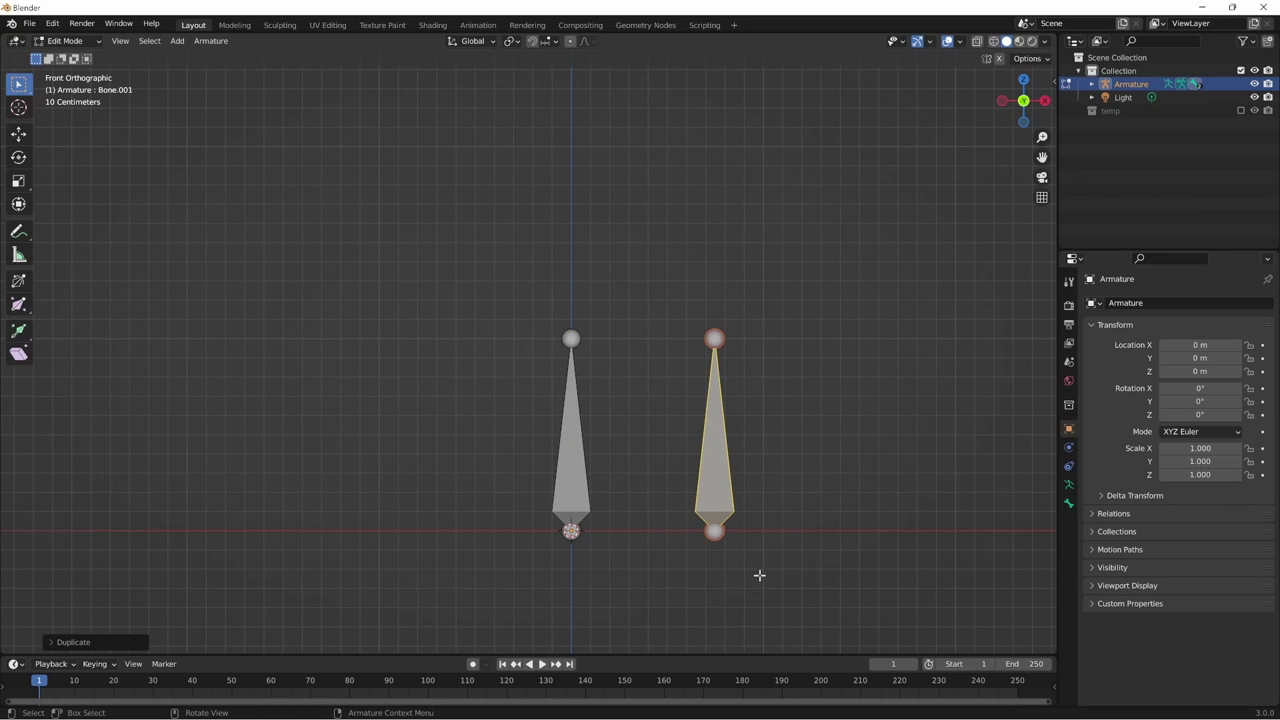
{"action": "middle_click_drag", "start_coordinate": [801, 469], "coordinate": [776, 500], "text": "shift"}
{"action": "left_click", "coordinate": [697, 364]}
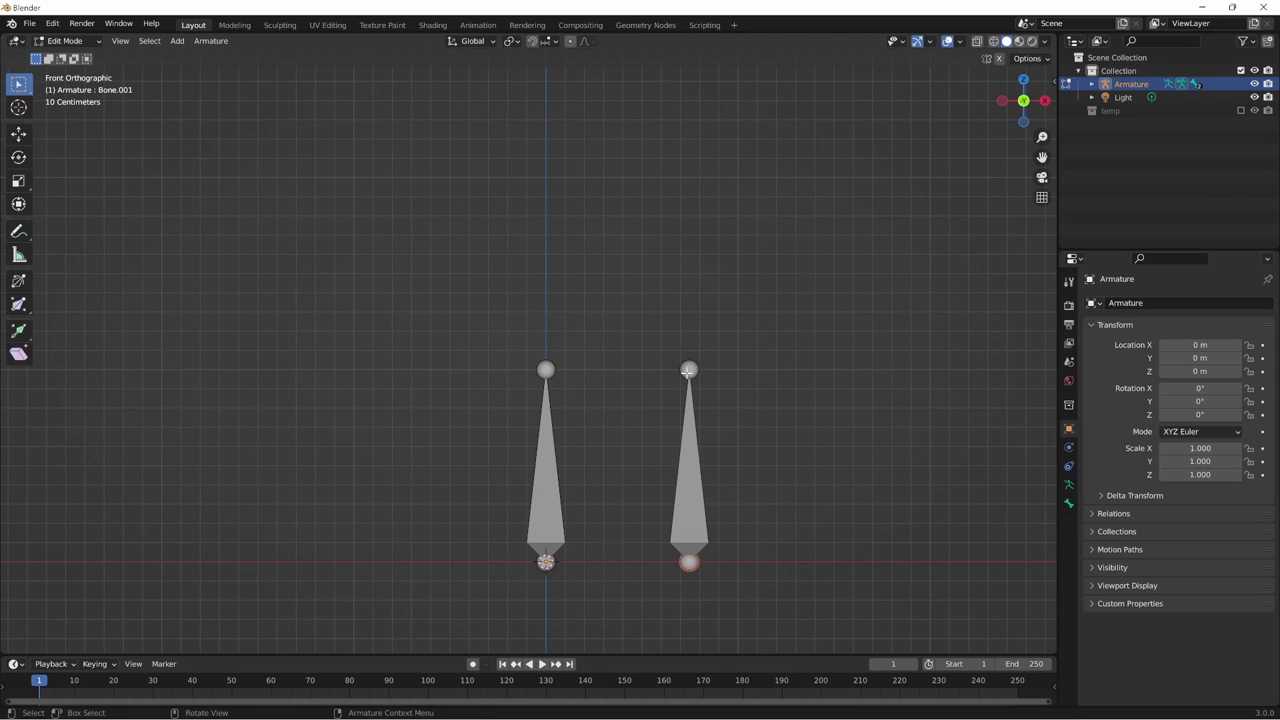
{"action": "key", "text": "g"}
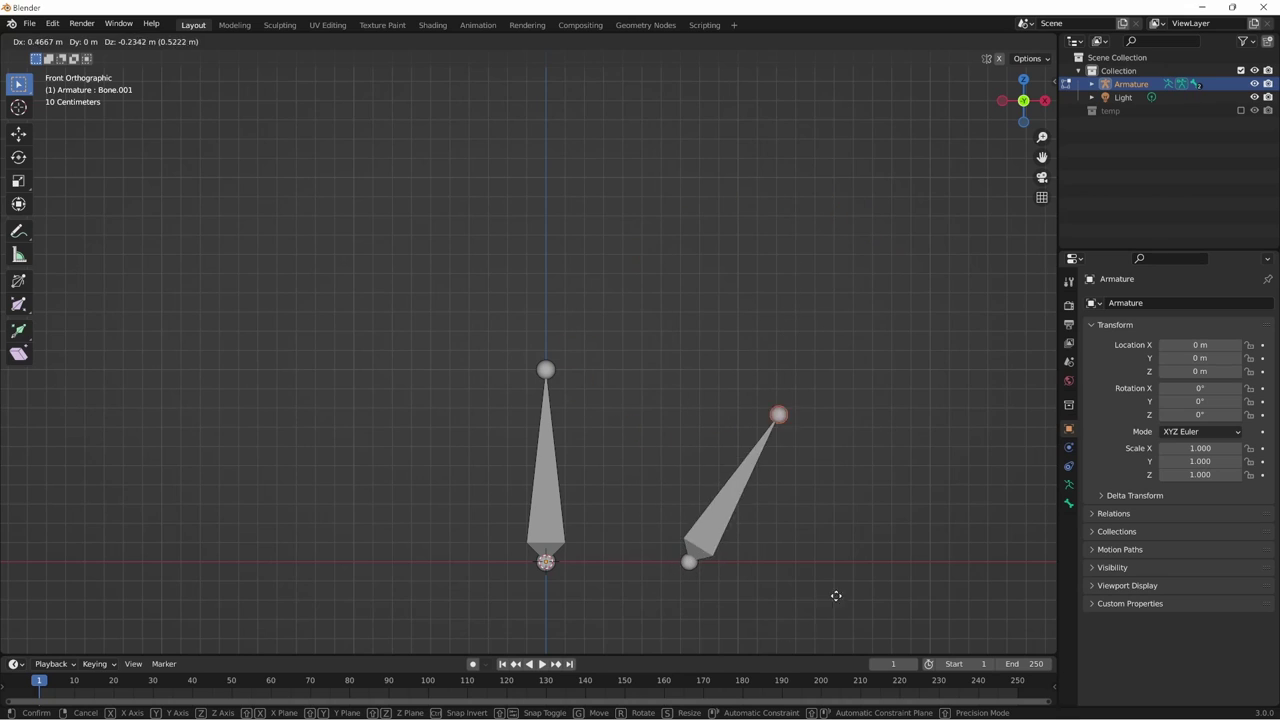
{"action": "left_click", "coordinate": [426, 326]}
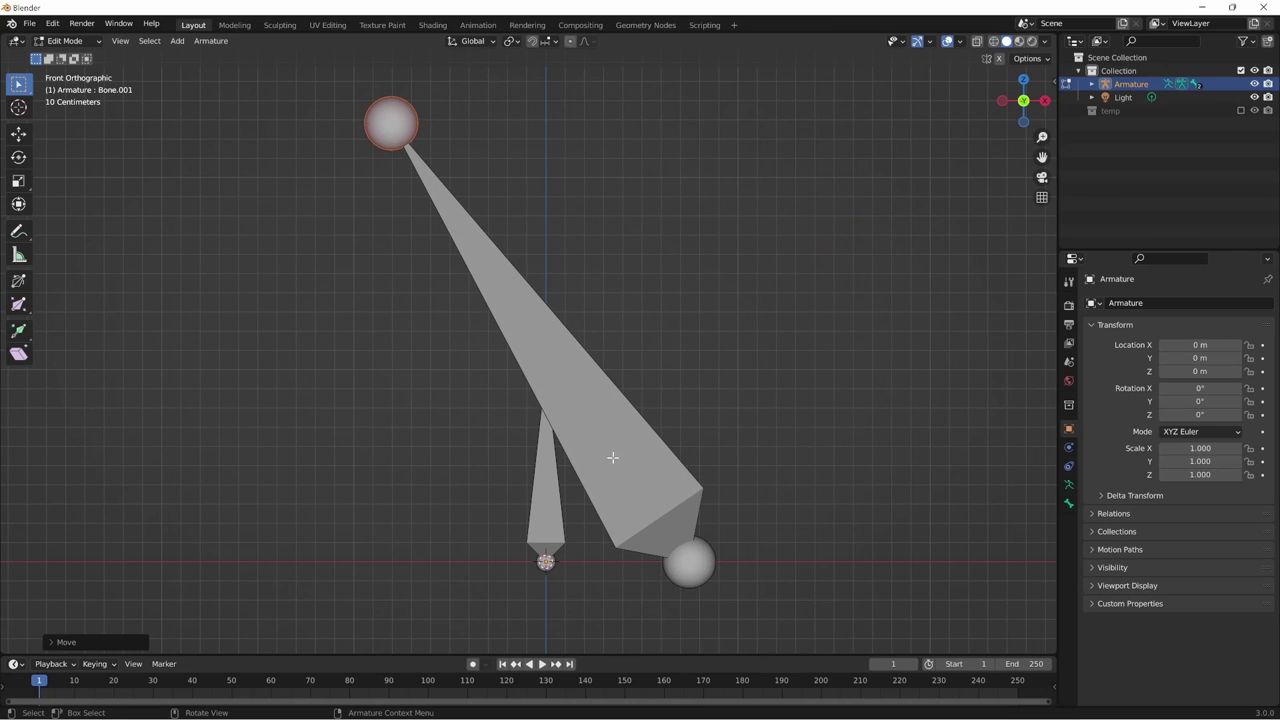
{"action": "key", "text": "g"}
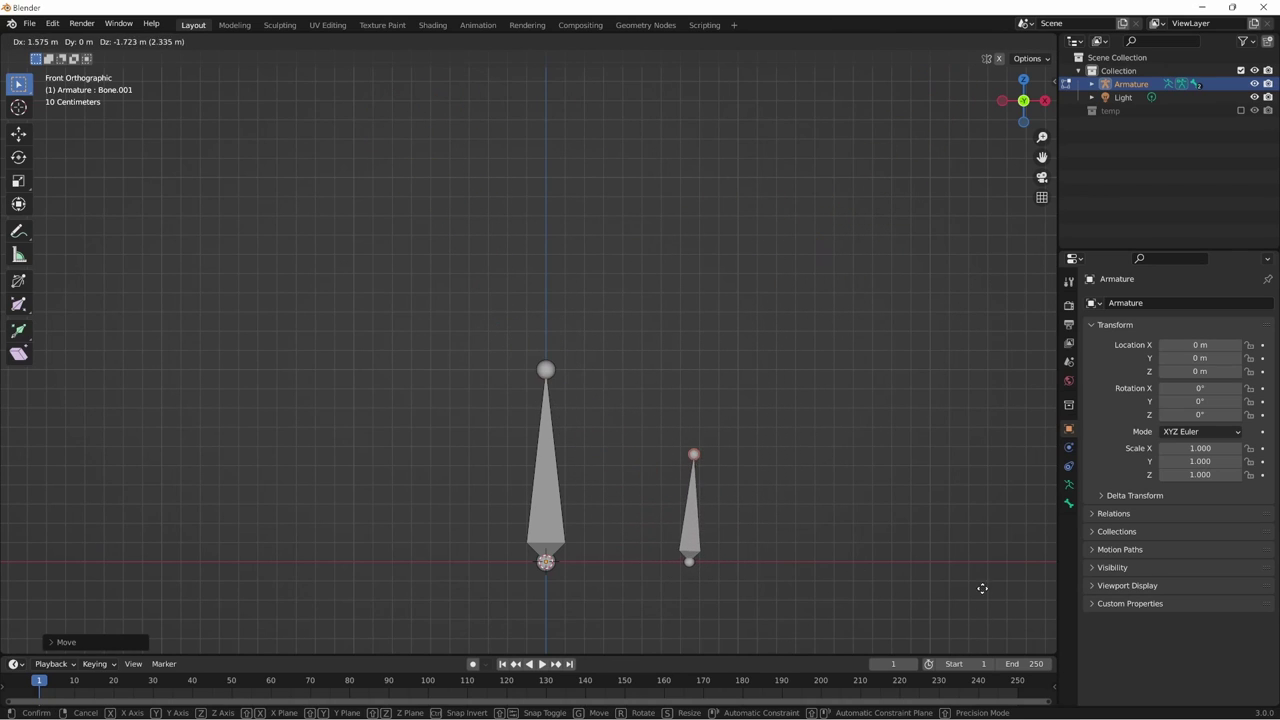
{"action": "left_click", "coordinate": [983, 587]}
- Try moving the second bone's base joint and rotating the bone, cancelling both
{"action": "left_click", "coordinate": [687, 563]}
{"action": "key", "text": "g"}
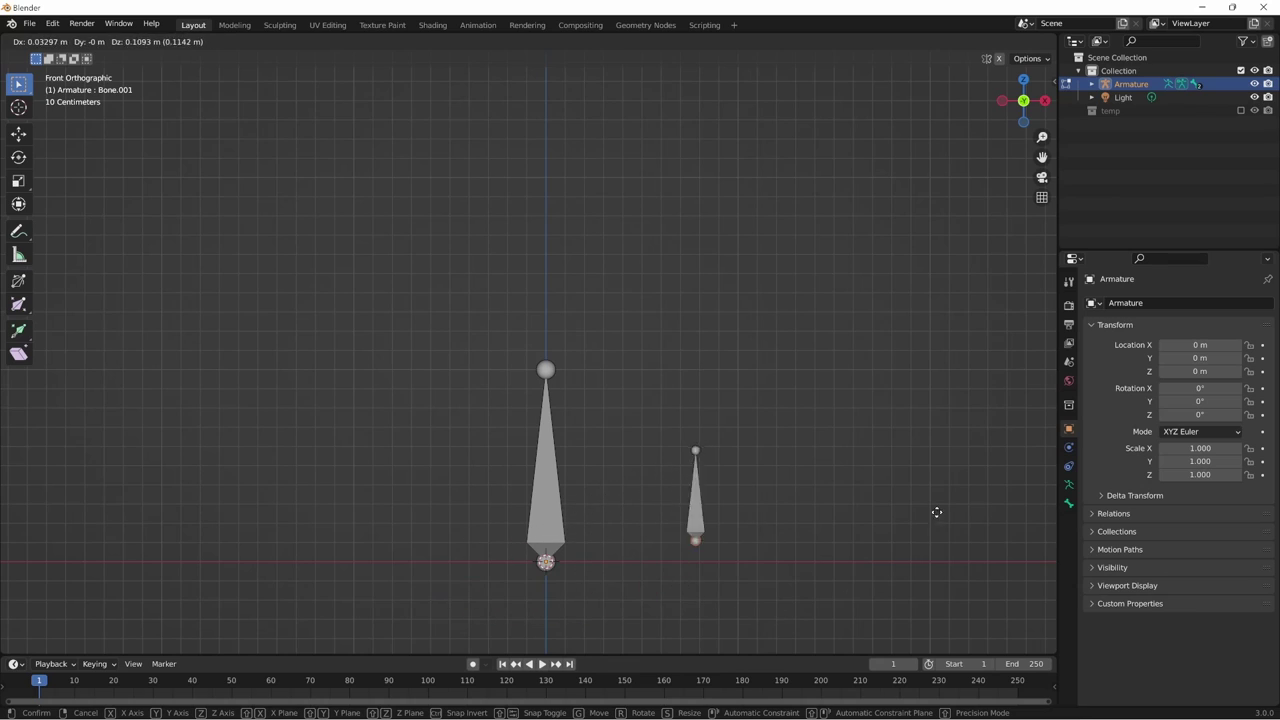
{"action": "right_click", "coordinate": [897, 576]}
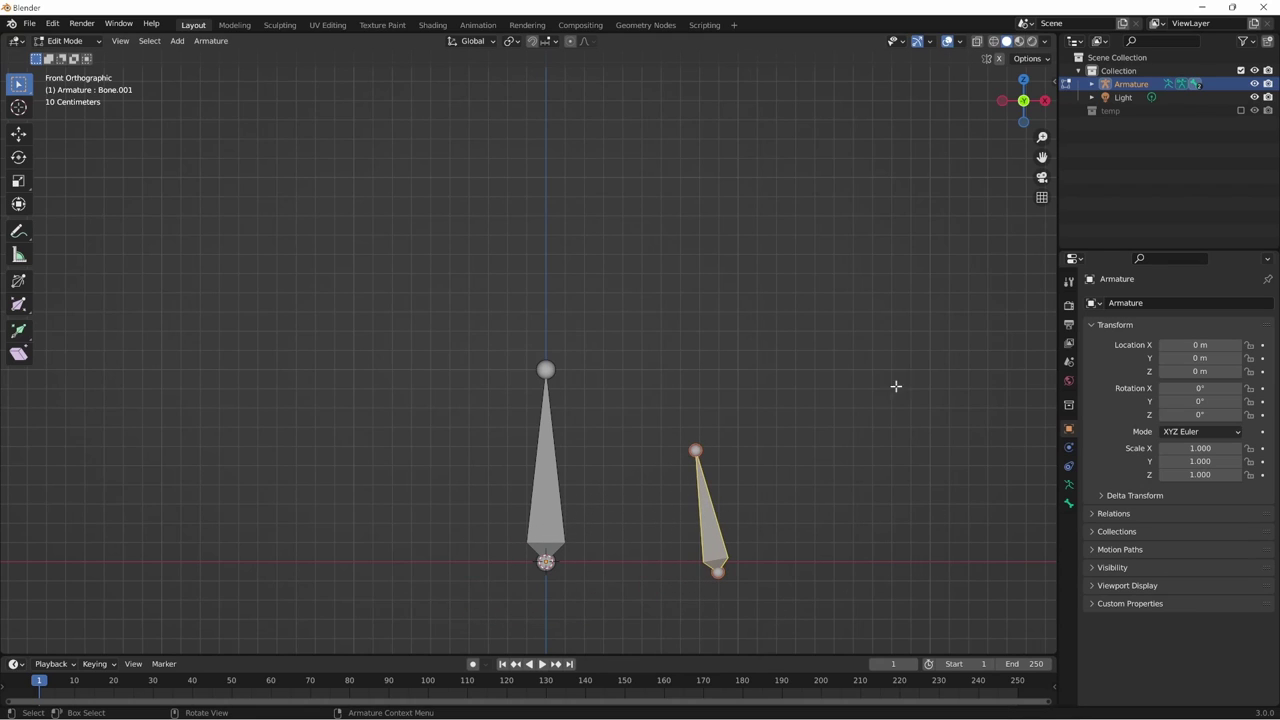
{"action": "key", "text": "r"}
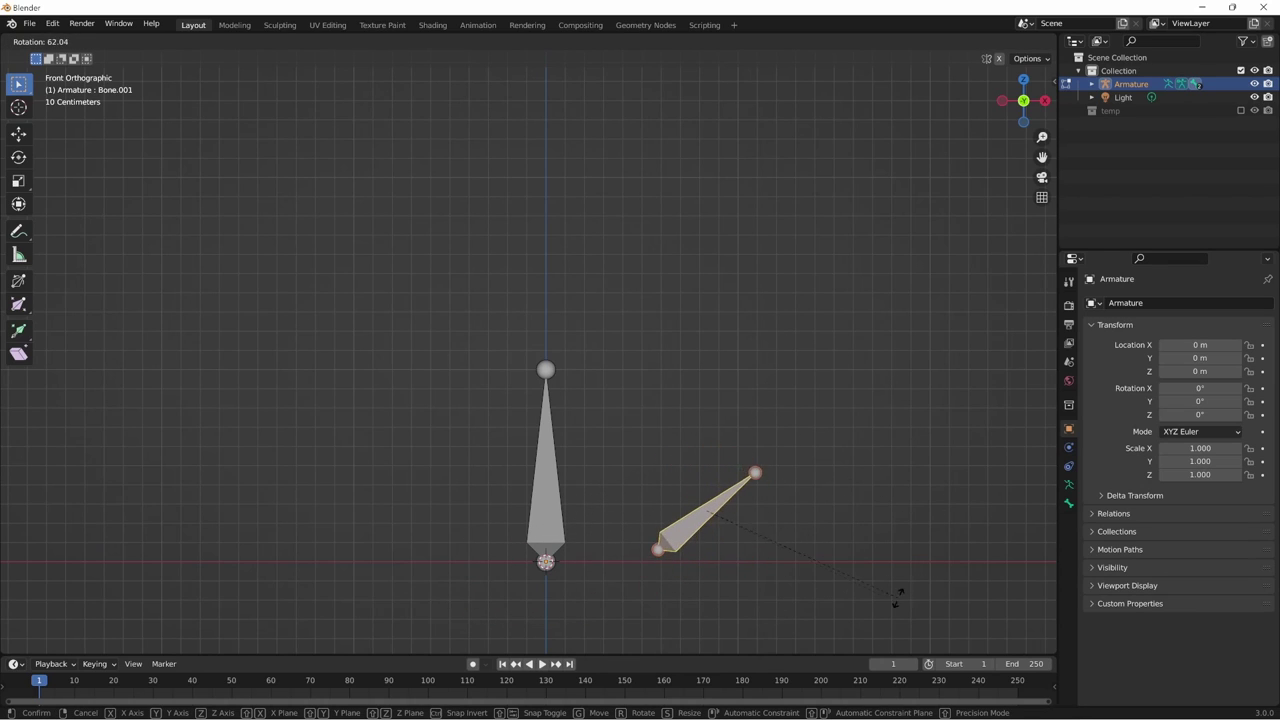
{"action": "right_click", "coordinate": [895, 598]}
- Rotate Bone.001 steeper around Individual Origins, then restore the Median Point pivot
{"action": "left_click", "coordinate": [512, 42]}
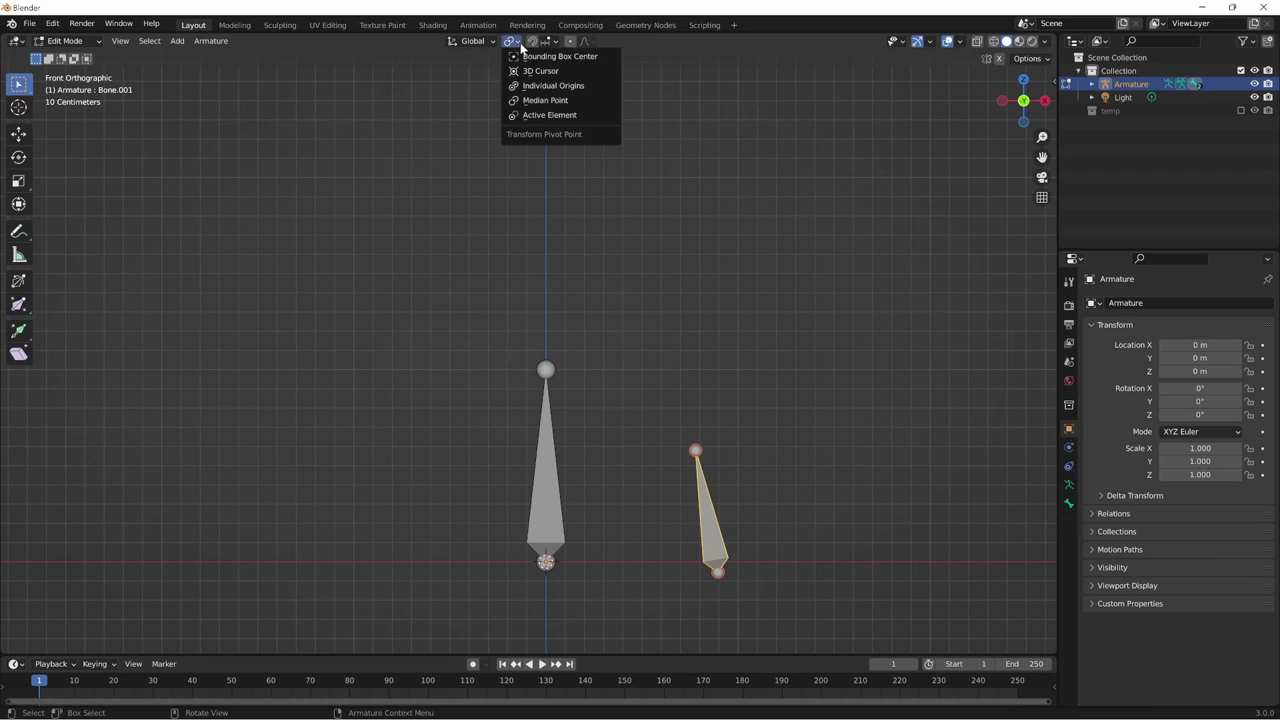
{"action": "left_click", "coordinate": [584, 87]}
{"action": "key", "text": "r"}
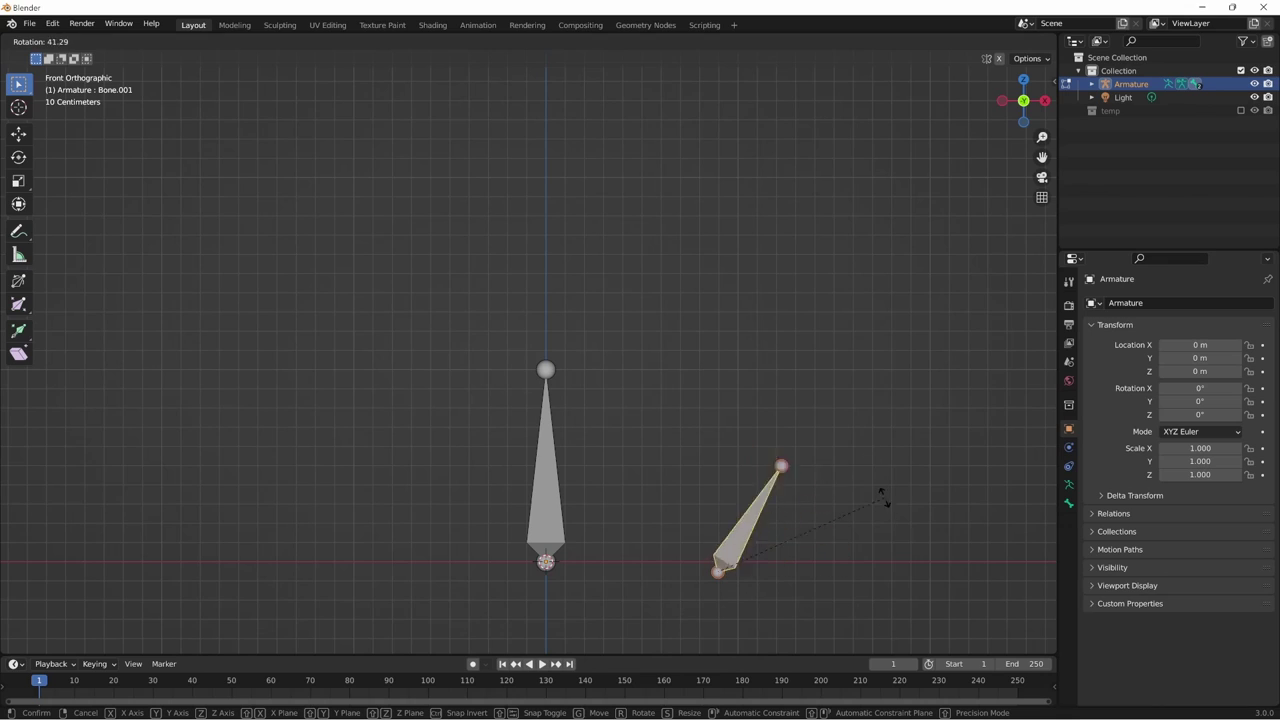
{"action": "left_click", "coordinate": [885, 517]}
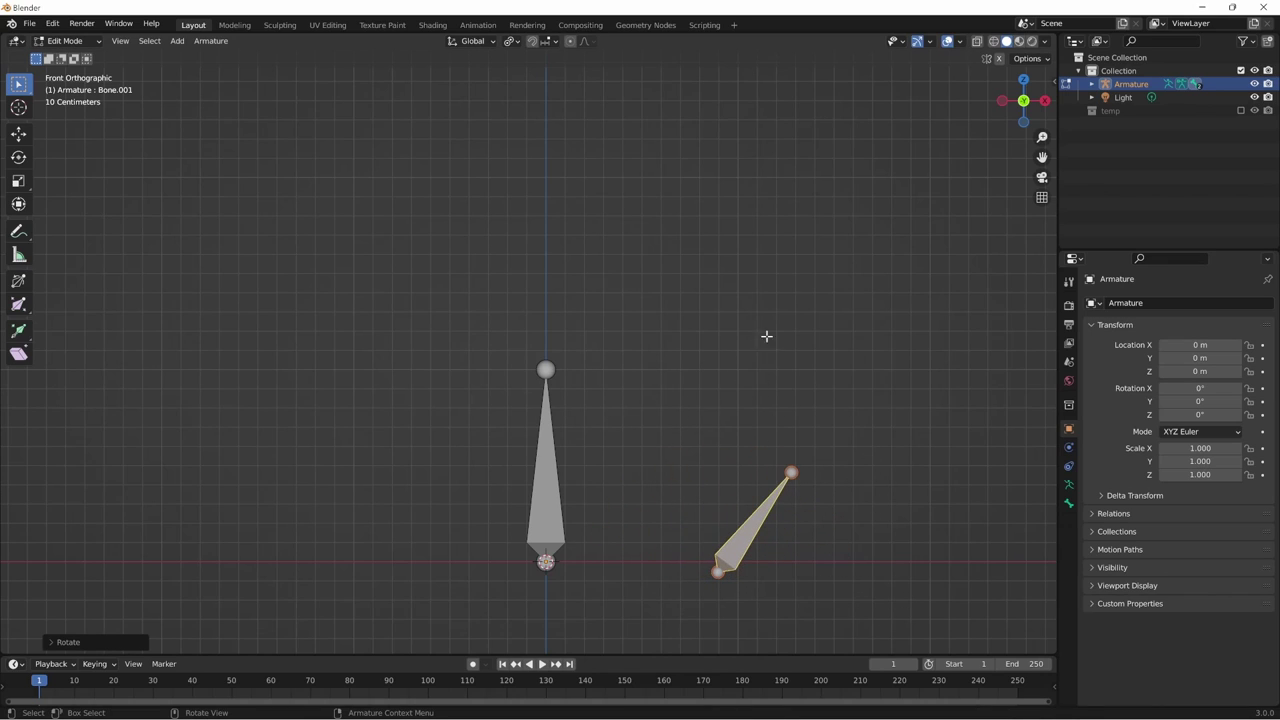
{"action": "left_click", "coordinate": [516, 45]}
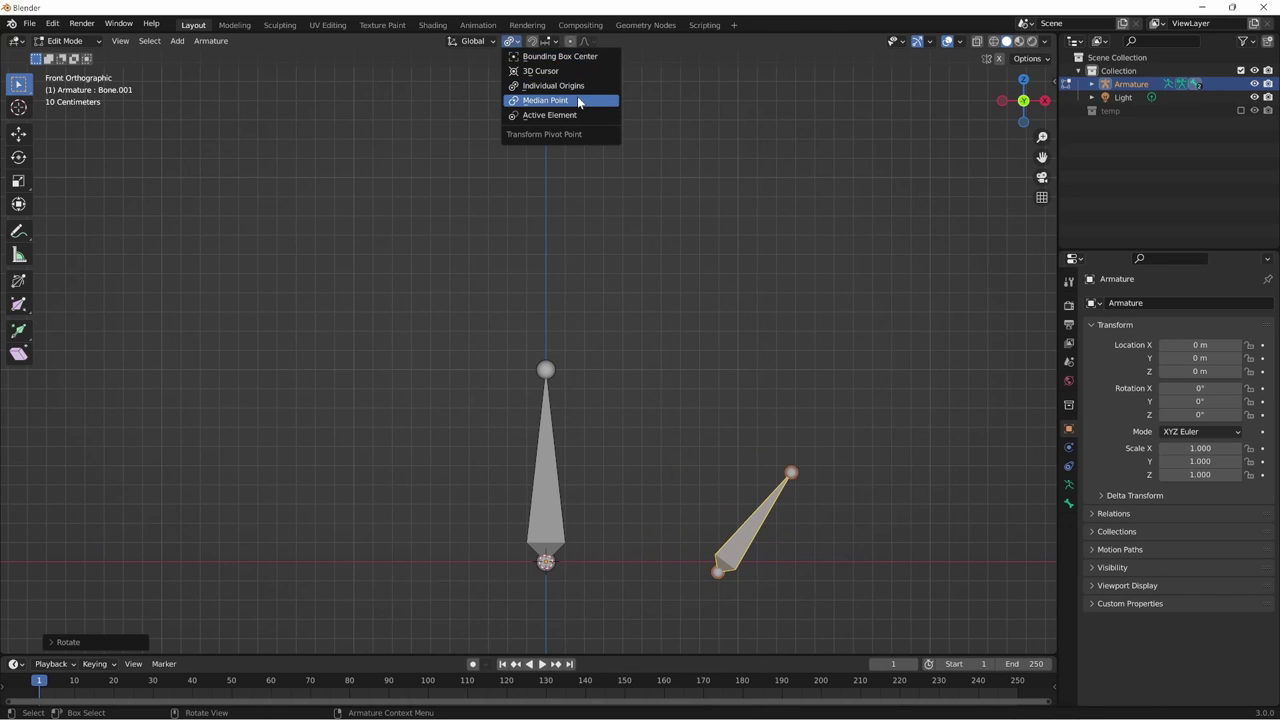
{"action": "left_click", "coordinate": [560, 101]}
- Rotate Bone.001's tip joint and then the whole bone to a new tilt
{"action": "middle_click_drag", "start_coordinate": [883, 451], "coordinate": [832, 381], "text": "shift"}
{"action": "left_click", "coordinate": [740, 405]}
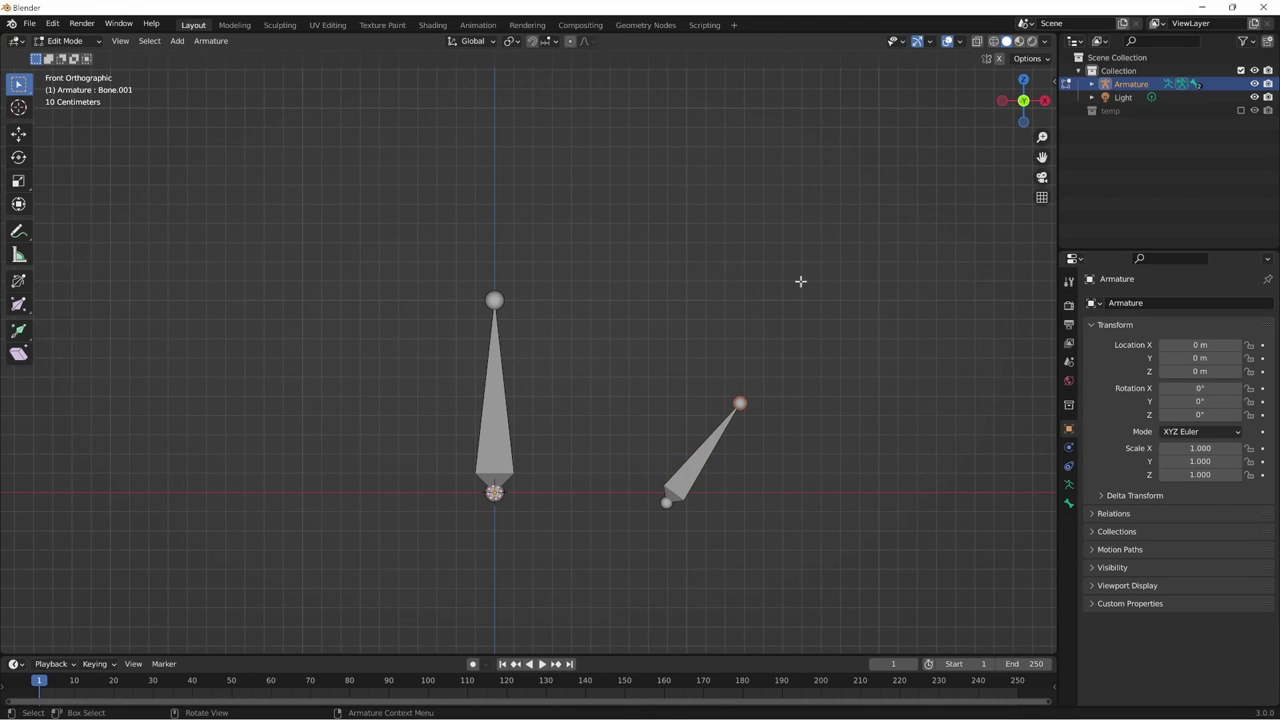
{"action": "key", "text": "r"}
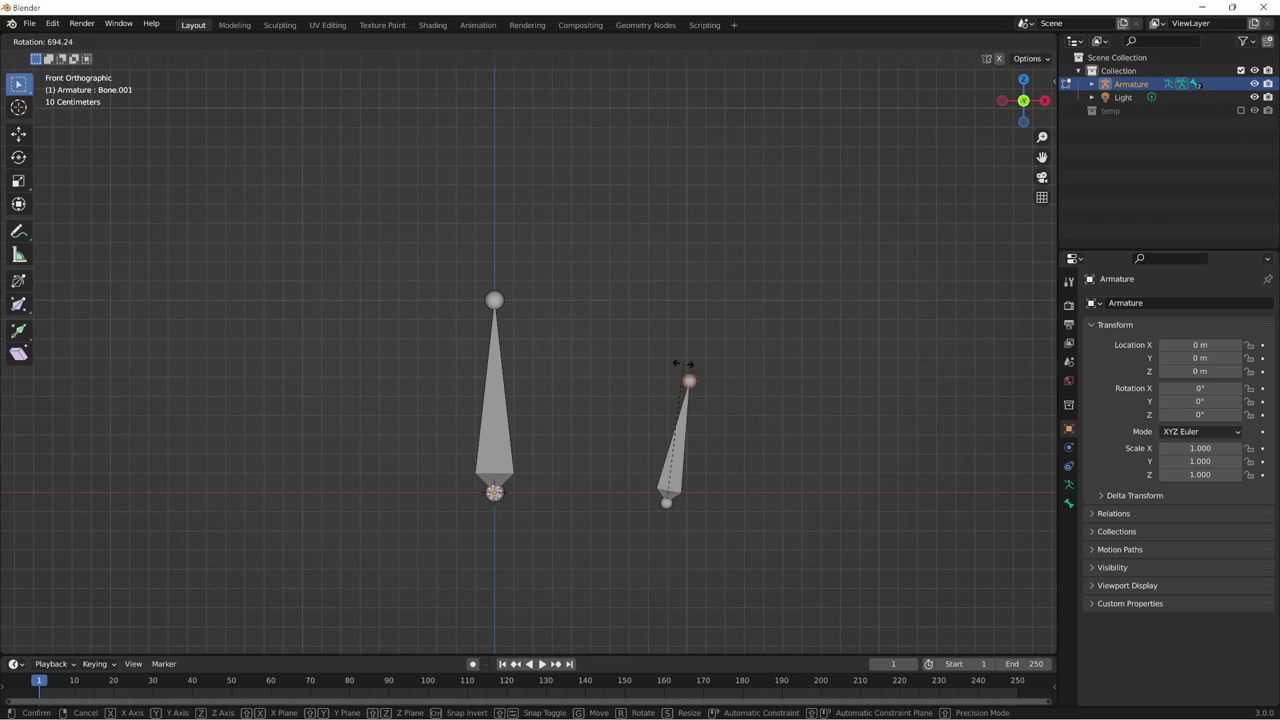
{"action": "left_click", "coordinate": [709, 356]}
{"action": "left_click", "coordinate": [690, 462]}
{"action": "key", "text": "r"}
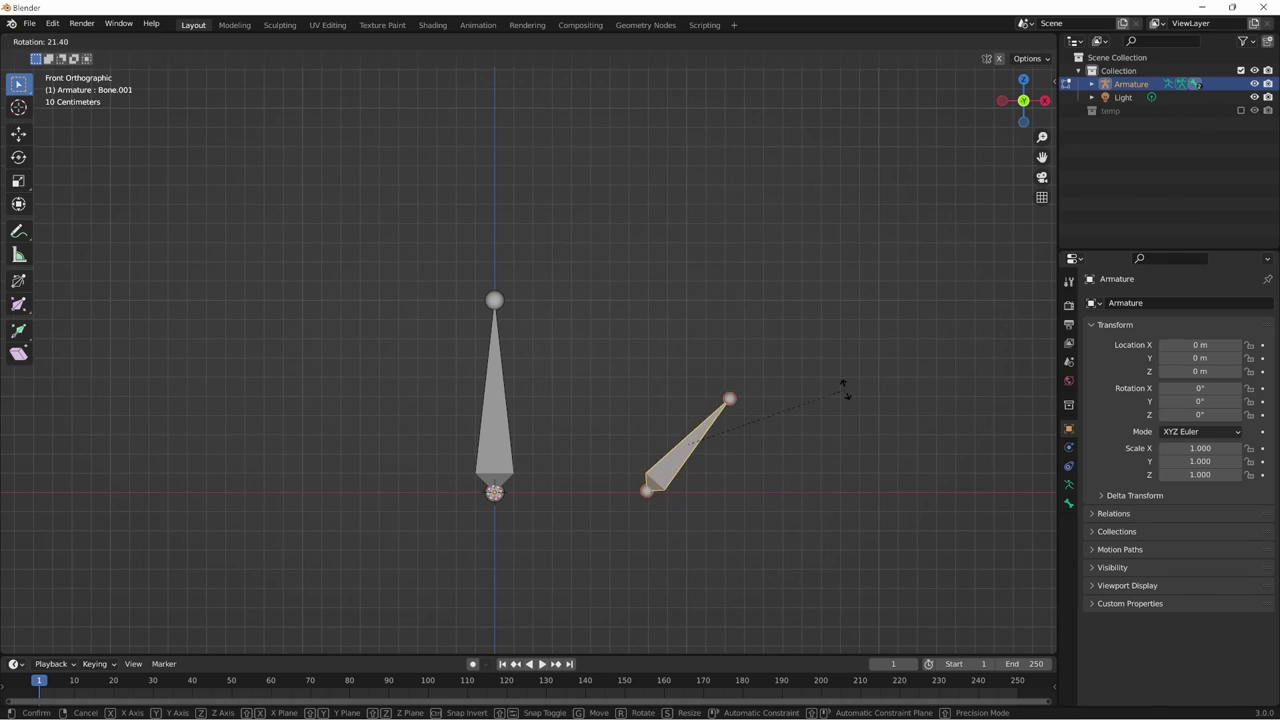
{"action": "left_click", "coordinate": [826, 377]}
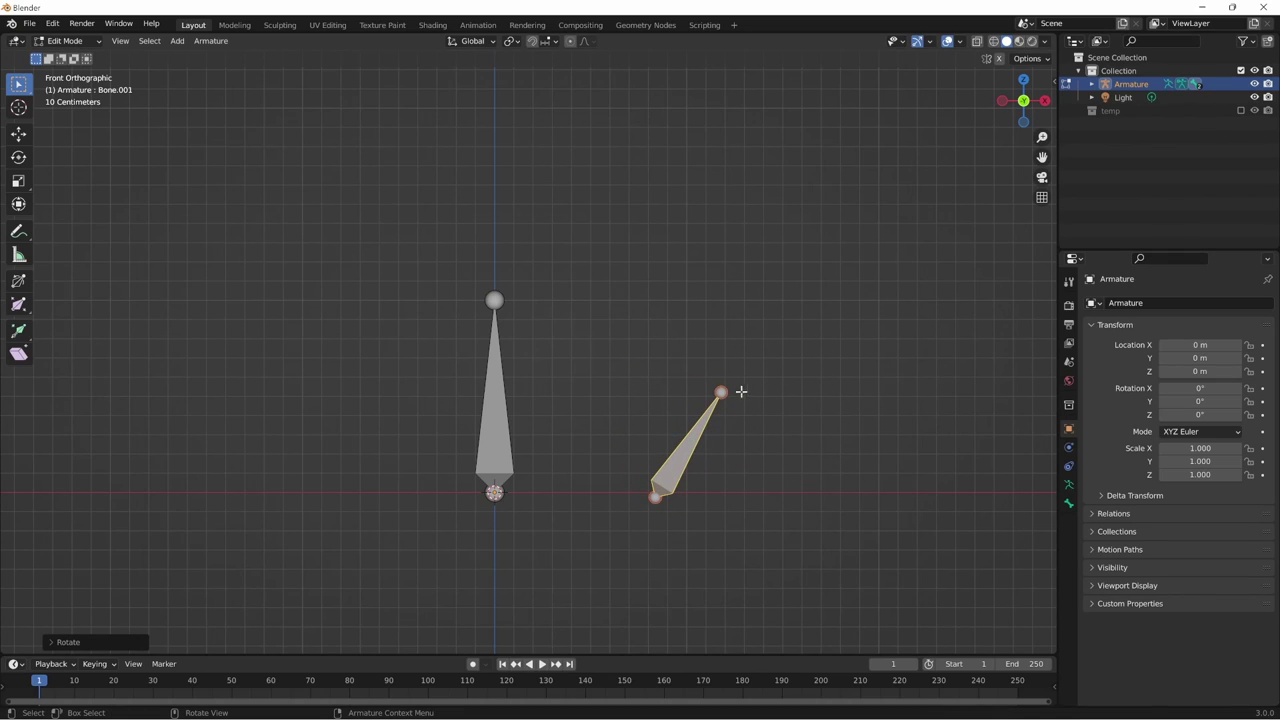
- Swing Bone.001 around its tip and base joints to adjust its angle
{"action": "left_click", "coordinate": [730, 391]}
{"action": "key", "text": "r"}
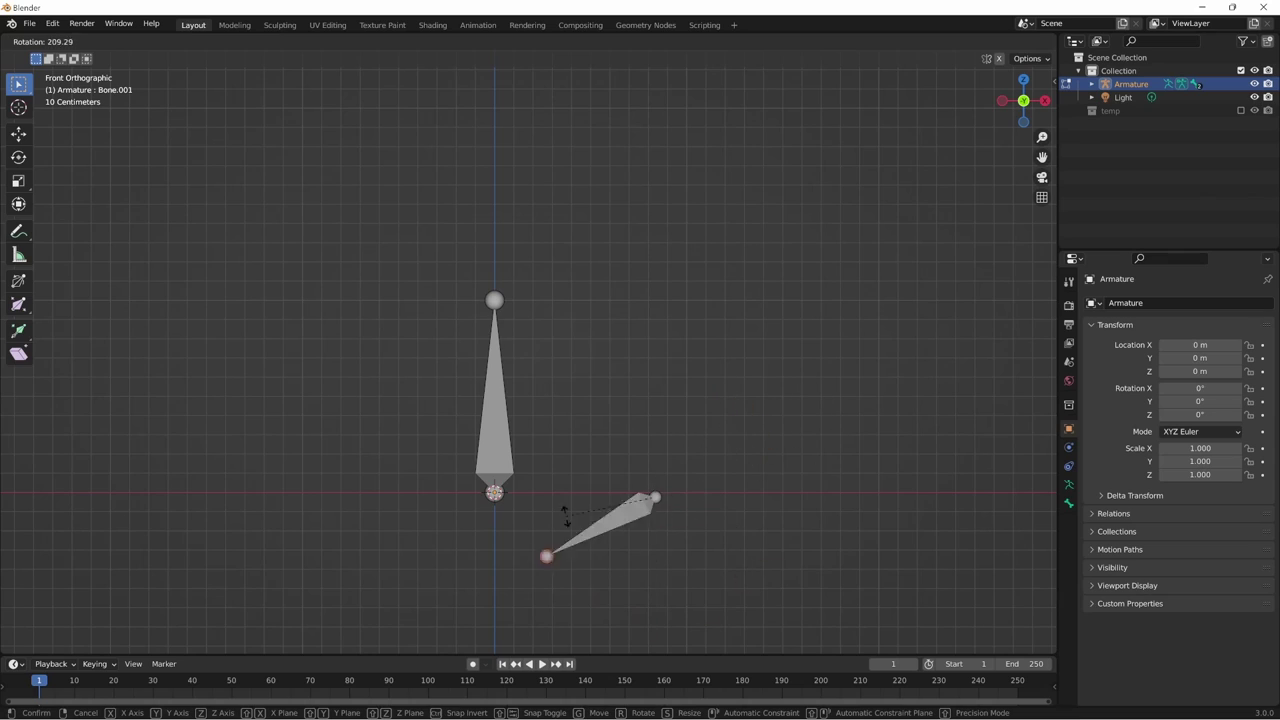
{"action": "left_click", "coordinate": [813, 465]}
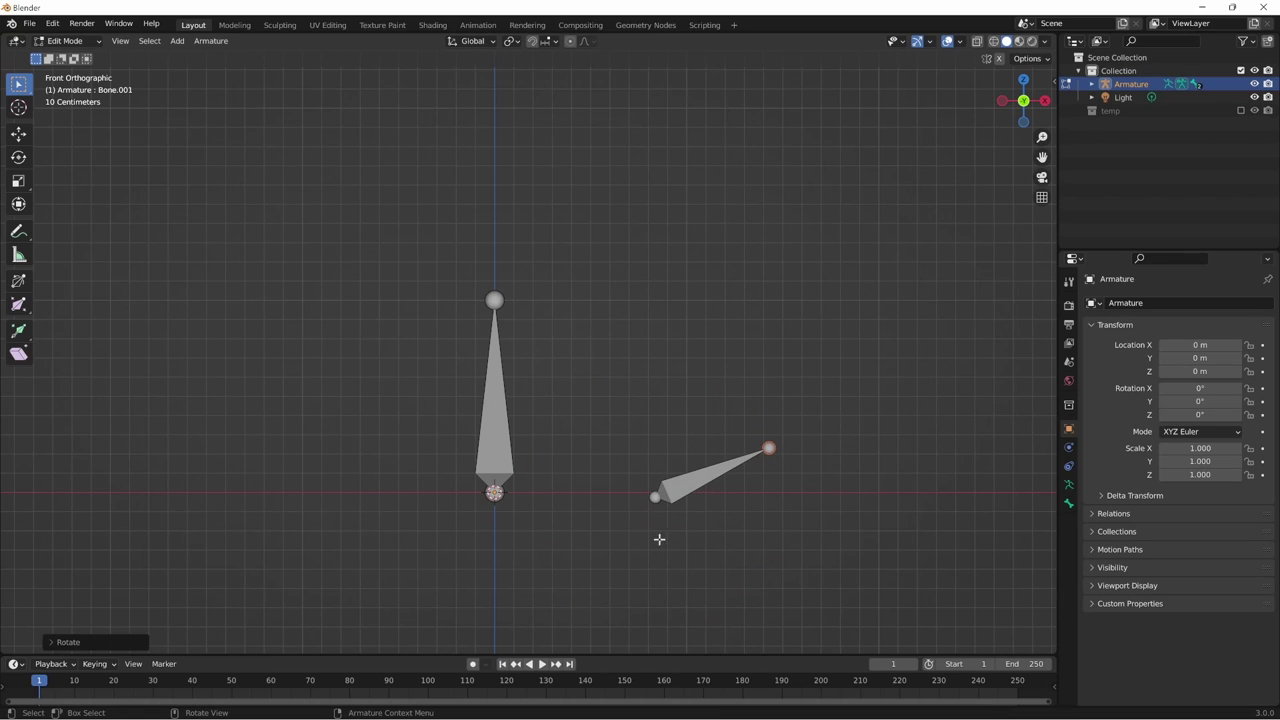
{"action": "left_click", "coordinate": [655, 498]}
{"action": "key", "text": "r"}
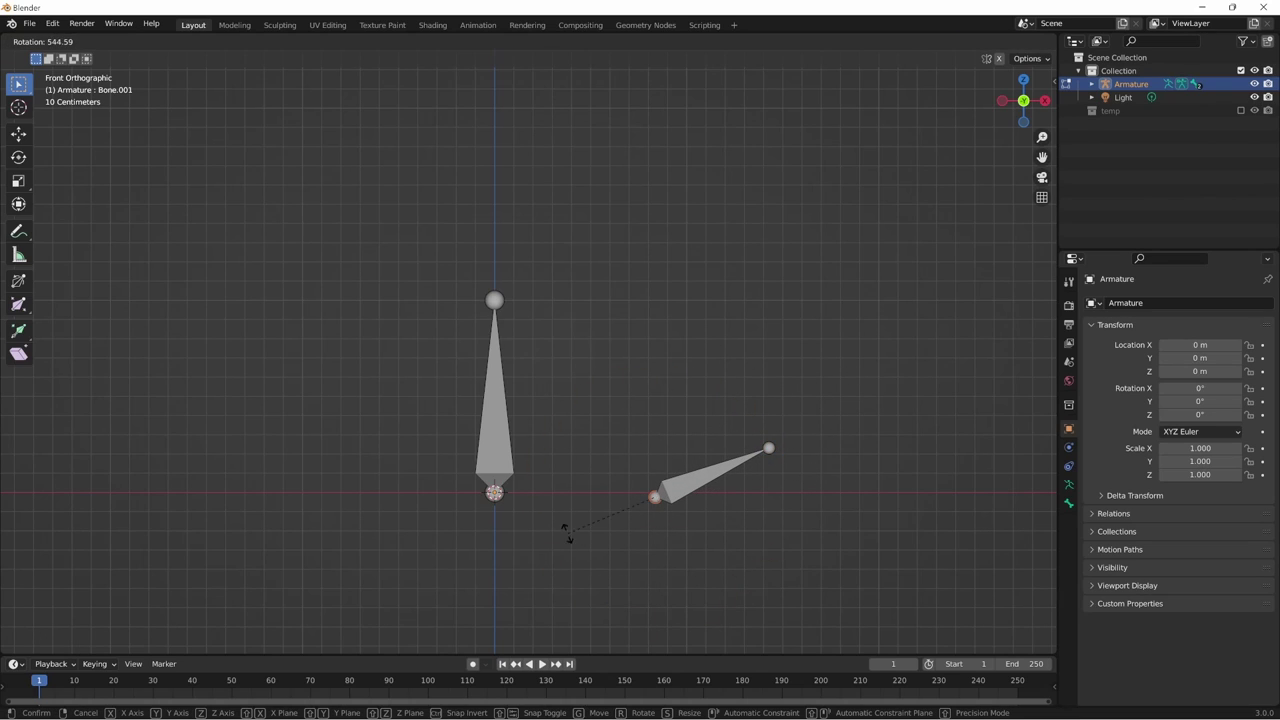
{"action": "left_click", "coordinate": [566, 533]}
- Move Bone.001's tip upright and scale the bone slightly larger
{"action": "left_click", "coordinate": [768, 449]}
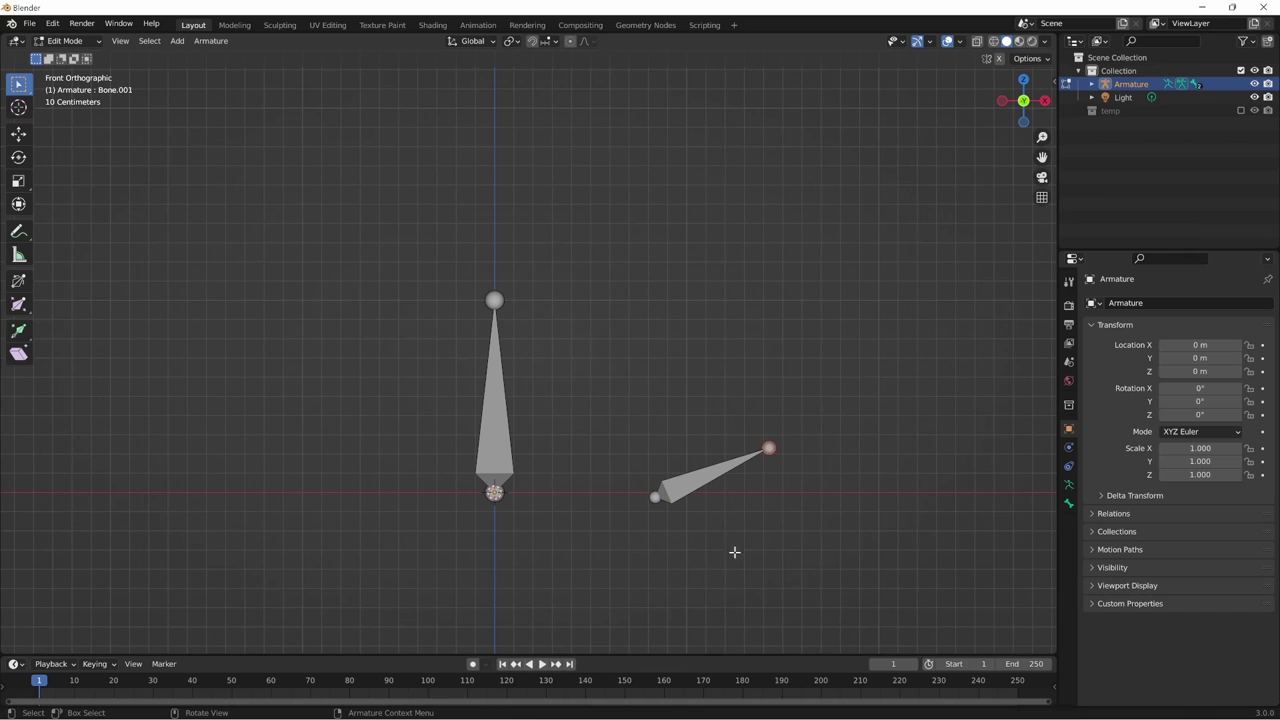
{"action": "key", "text": "g"}
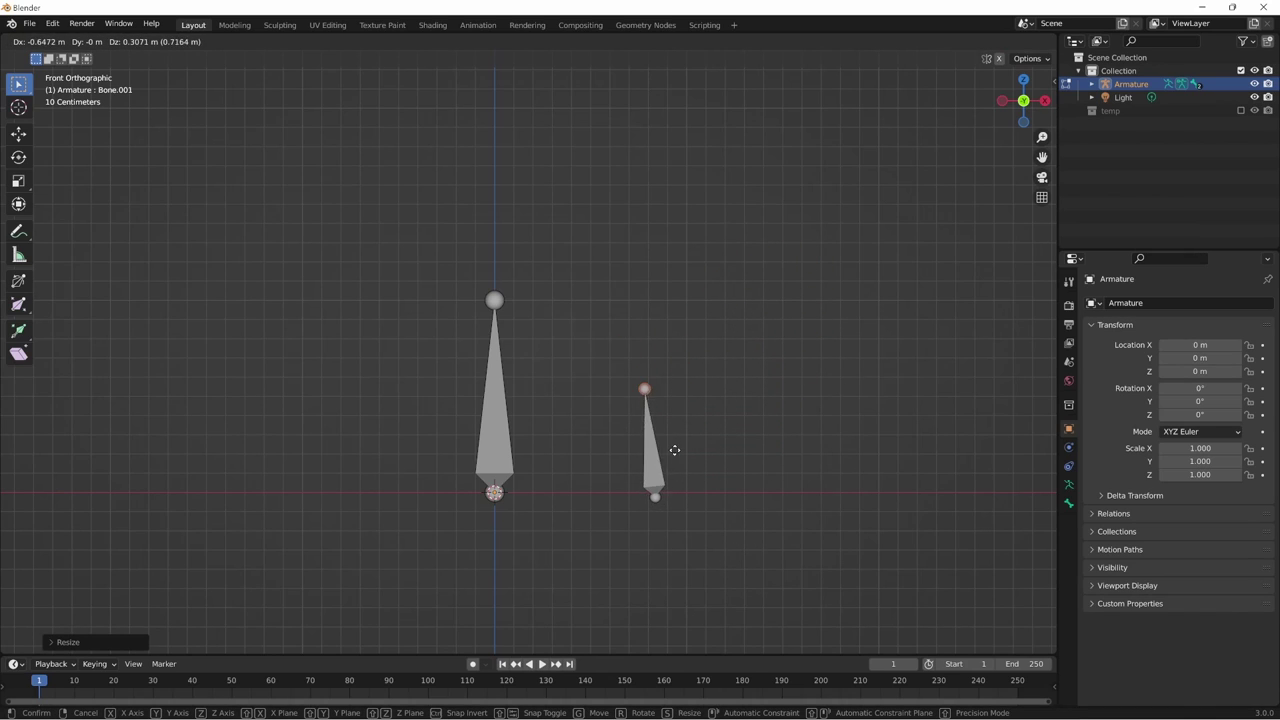
{"action": "left_click", "coordinate": [685, 435]}
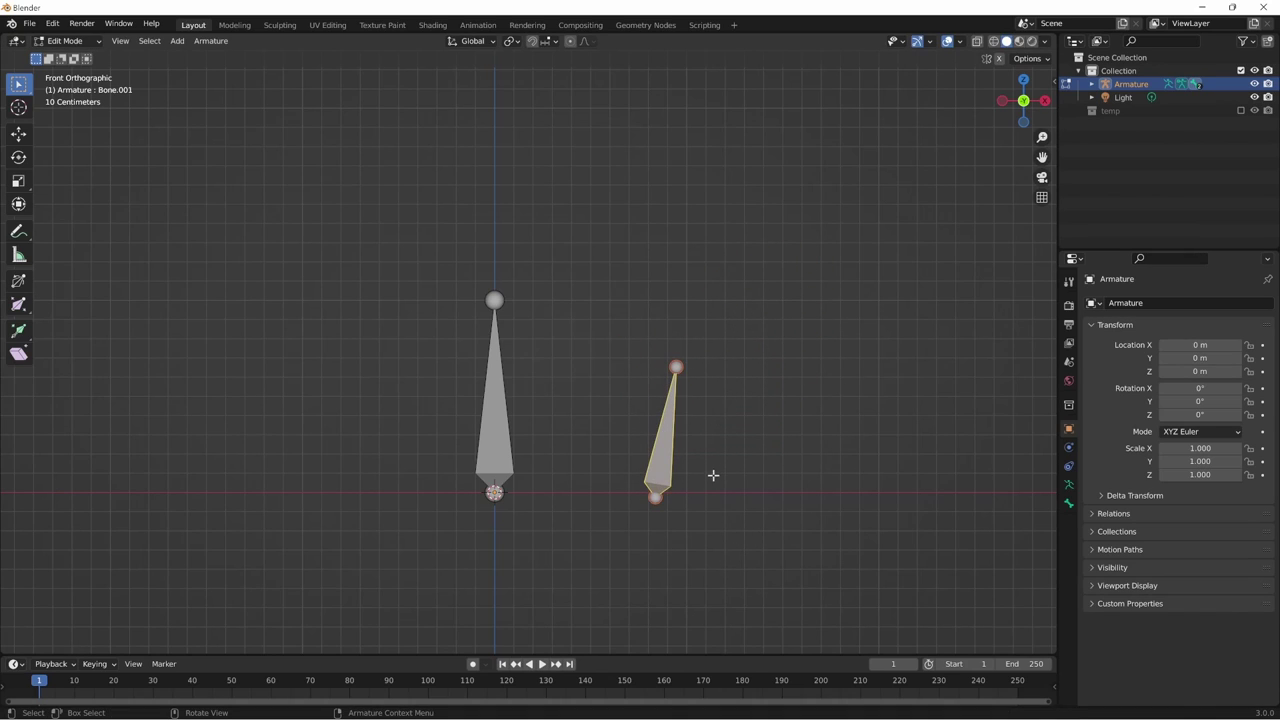
{"action": "key", "text": "s"}
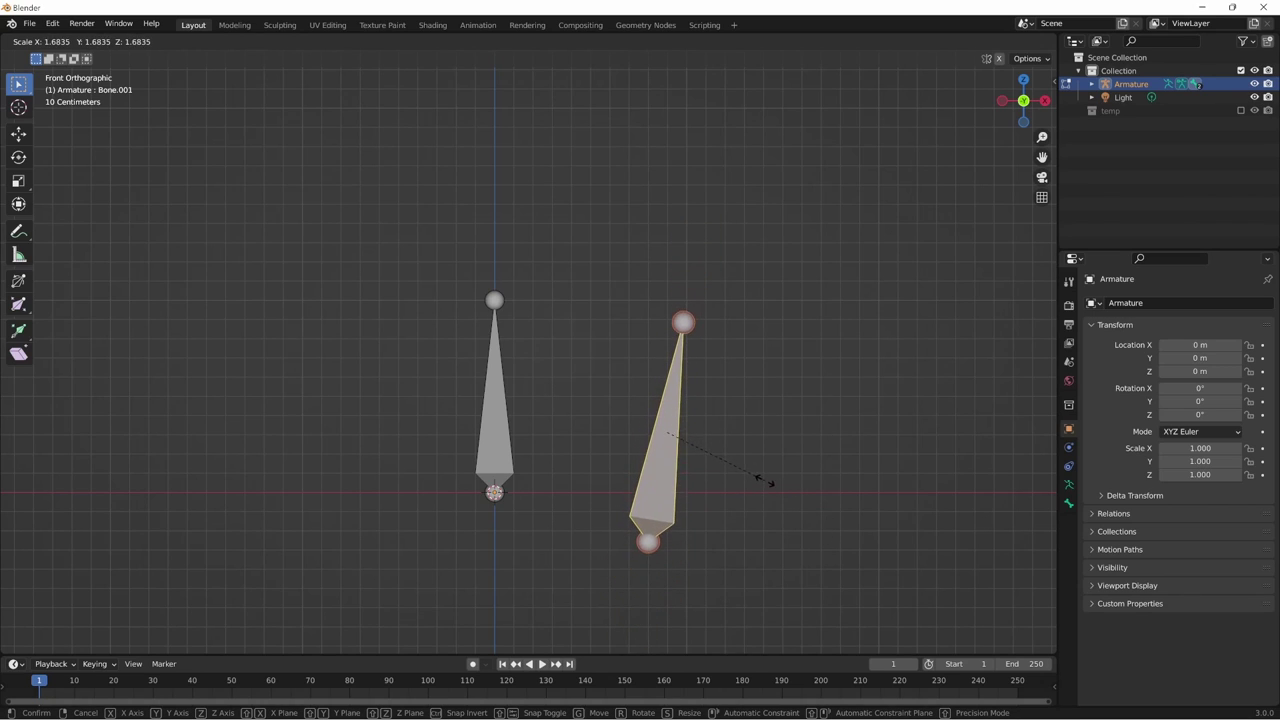
{"action": "left_click", "coordinate": [740, 457]}
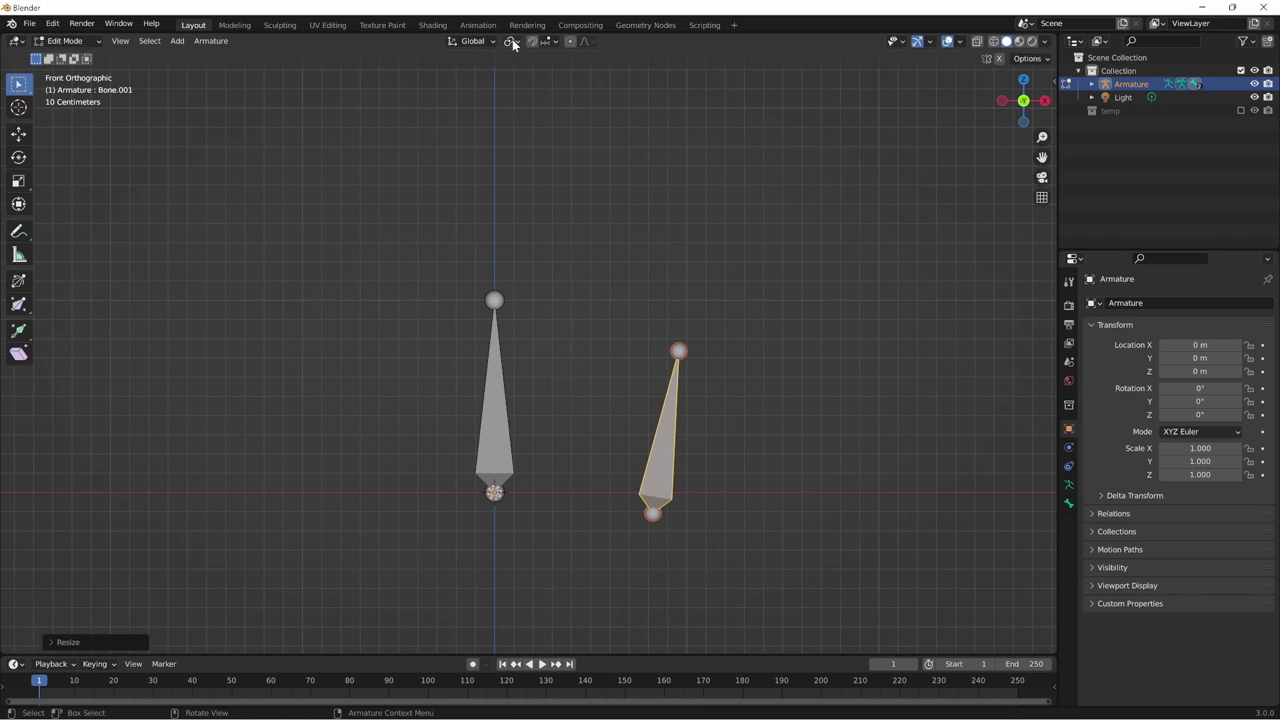
{"action": "key", "text": "s"}
{"action": "left_click", "coordinate": [720, 451]}
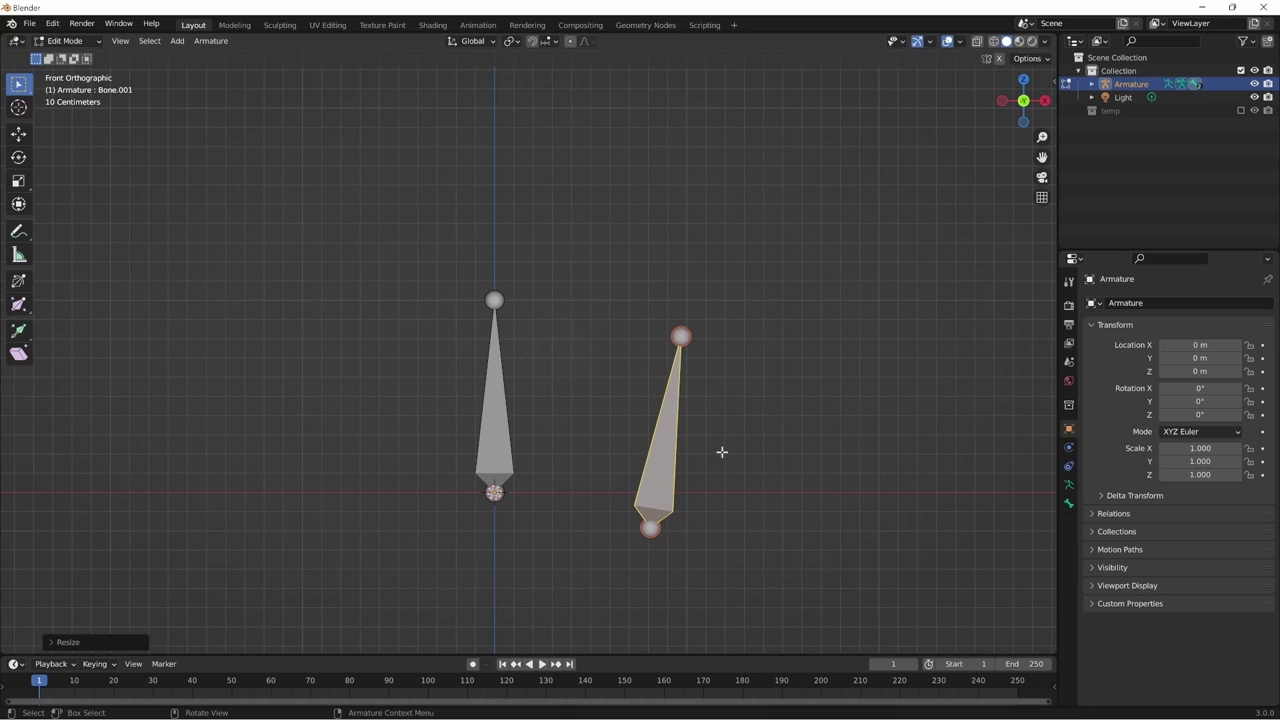
- Raise Bone.001's top joint higher and right, then select both bones in turn
{"action": "left_click", "coordinate": [686, 345]}
{"action": "key", "text": "g"}
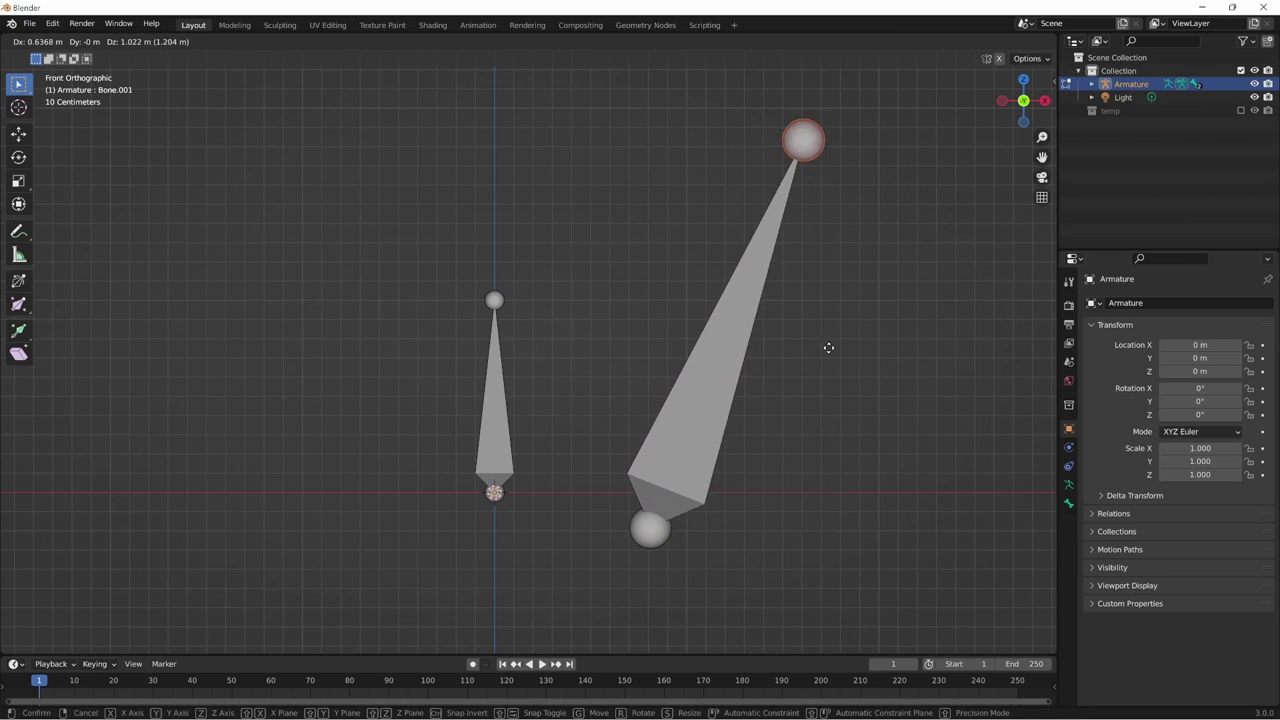
{"action": "left_click", "coordinate": [766, 450]}
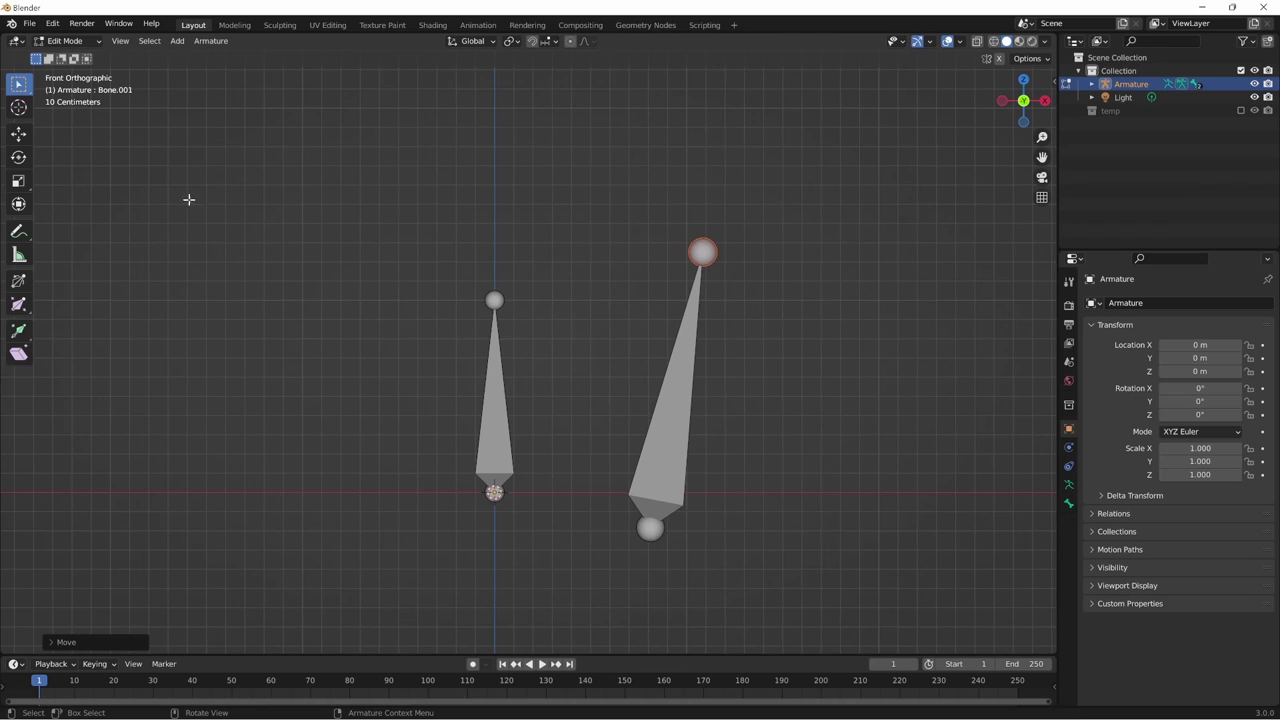
{"action": "left_click", "coordinate": [668, 444]}
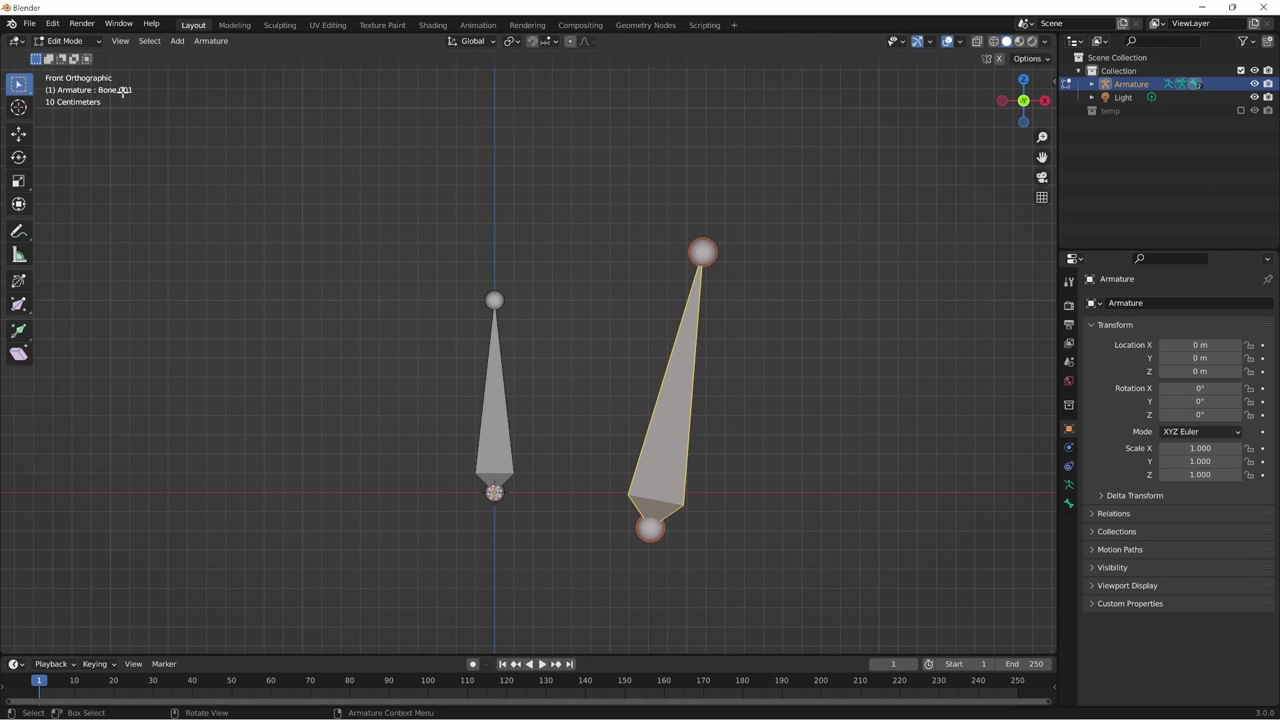
{"action": "left_click", "coordinate": [506, 434]}
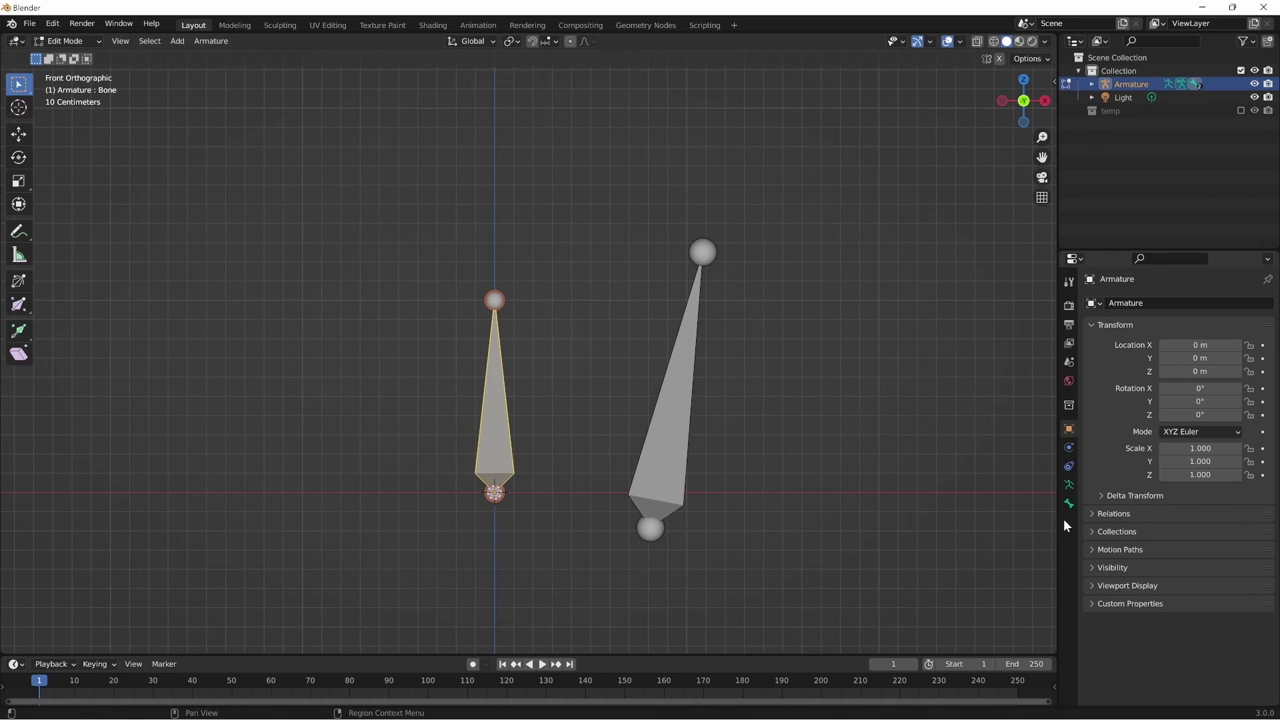
- Rename Bone.001 to Bone2 in the Bone properties
{"action": "left_click", "coordinate": [1068, 484]}
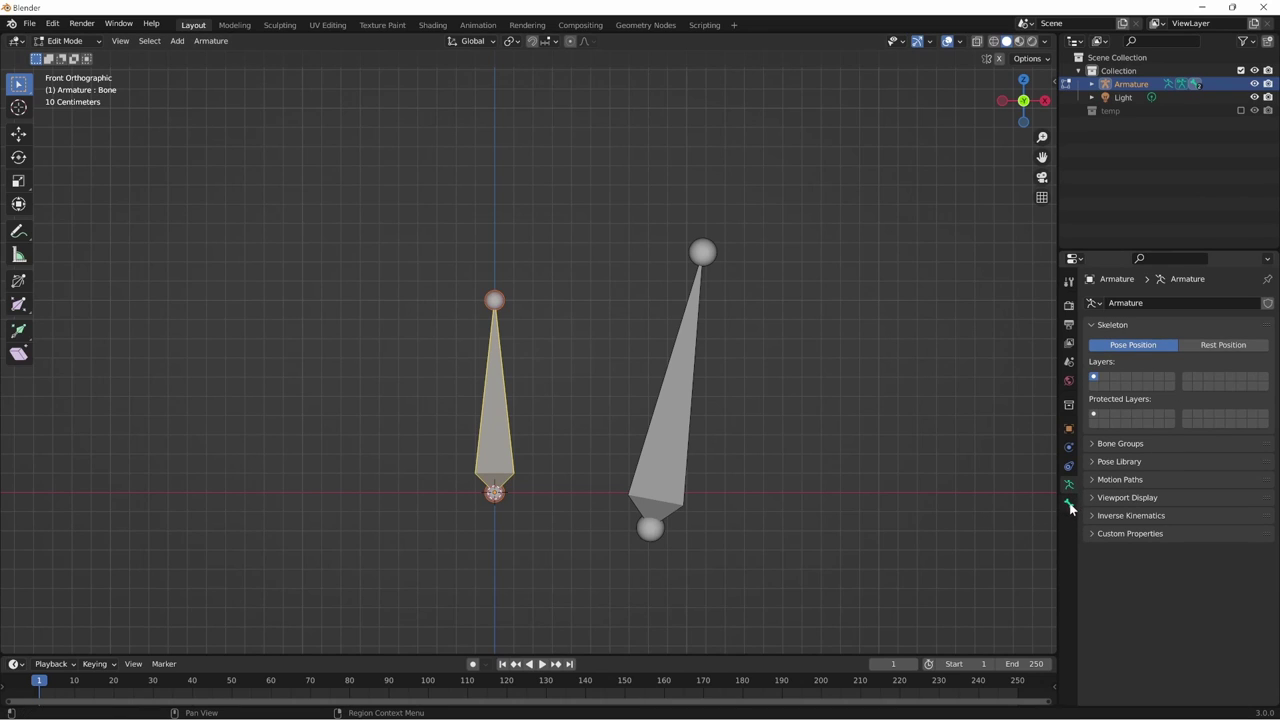
{"action": "left_click", "coordinate": [1068, 505]}
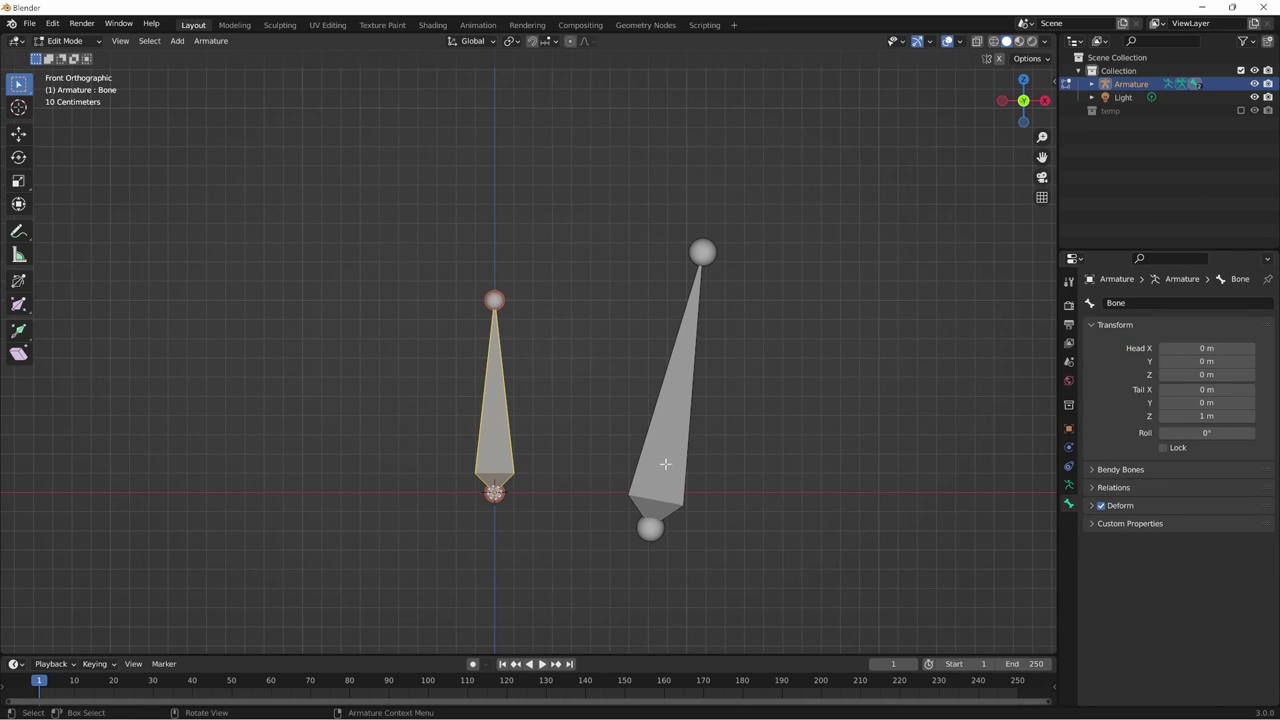
{"action": "left_click", "coordinate": [664, 462]}
{"action": "key", "text": "ctrl+z"}
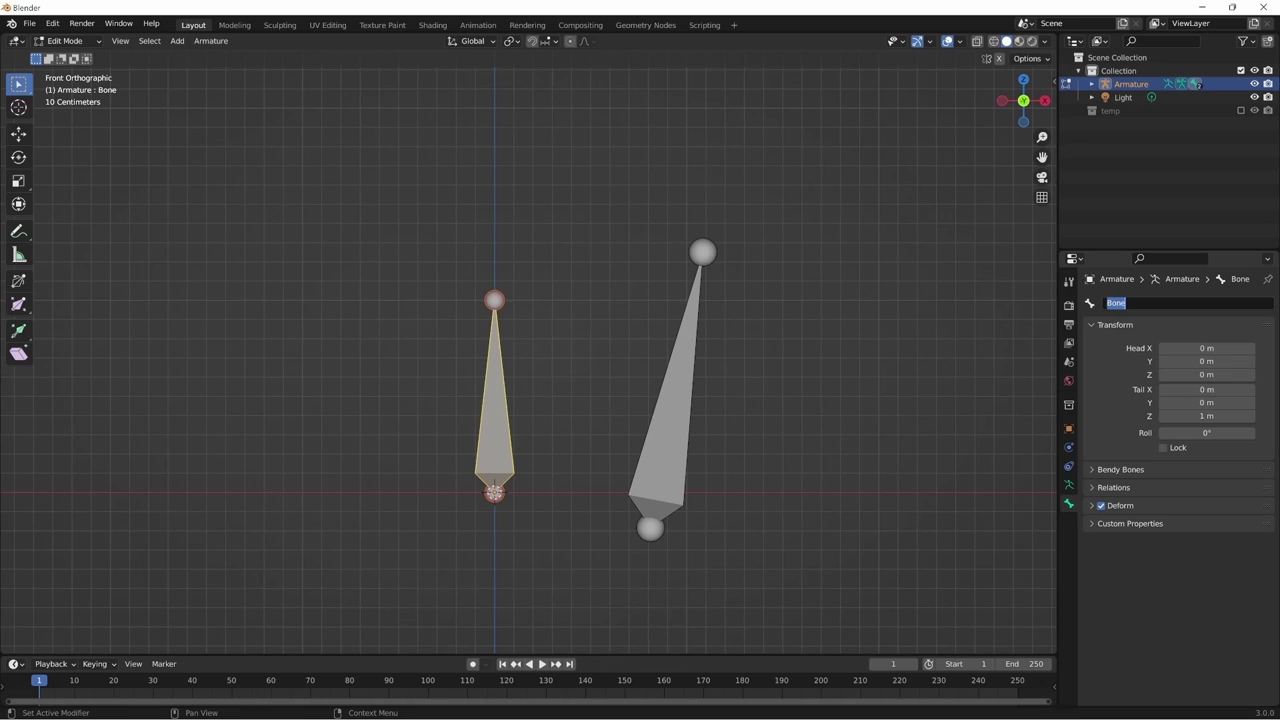
{"action": "left_click", "coordinate": [664, 472]}
{"action": "left_click", "coordinate": [1157, 303]}
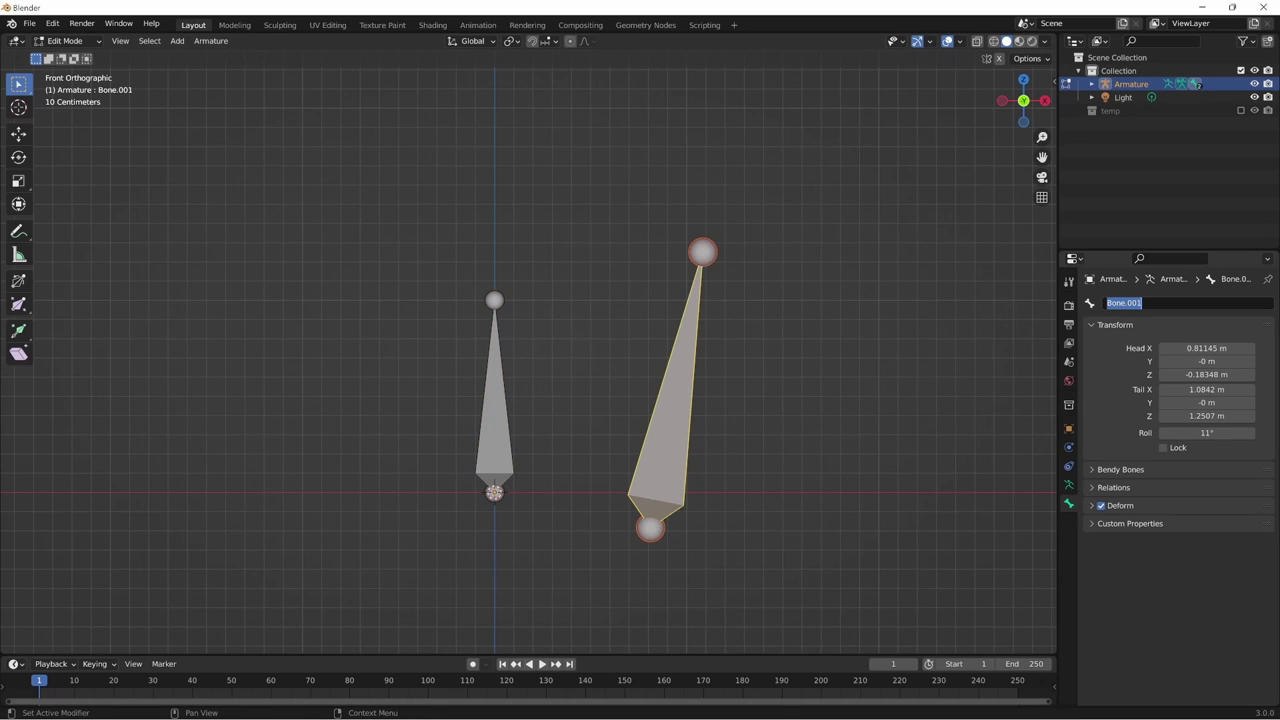
{"action": "double_click", "coordinate": [1136, 303]}
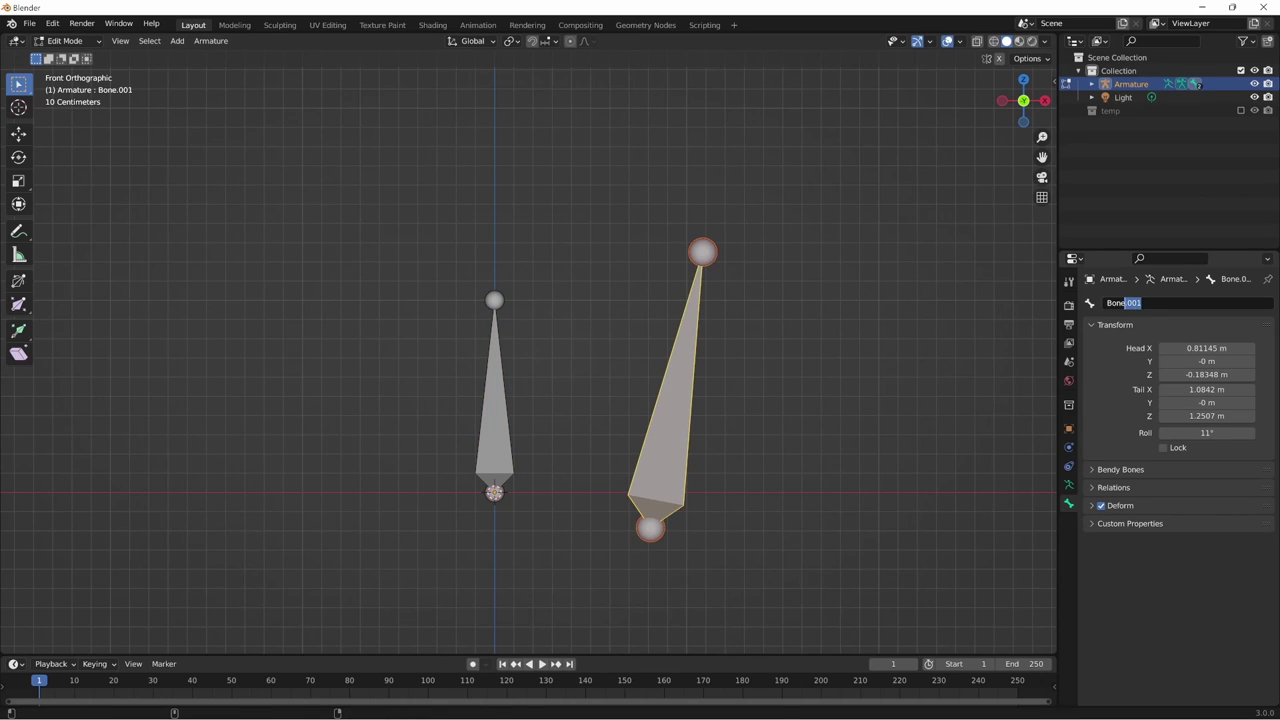
{"action": "type", "text": "2"}
{"action": "key", "text": "Return"}
- Check each bone's transform values, then select Bone2 and add Bone
{"action": "left_click", "coordinate": [496, 440]}
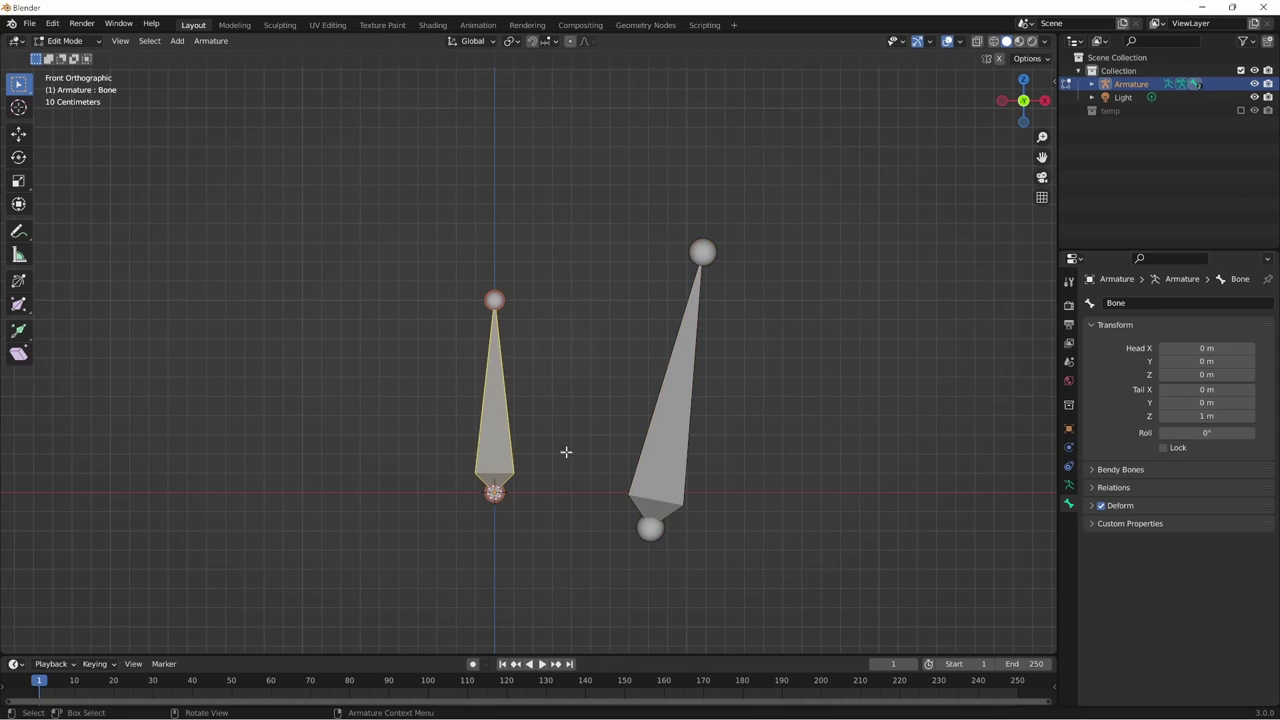
{"action": "left_click", "coordinate": [683, 531]}
{"action": "left_click", "coordinate": [681, 487]}
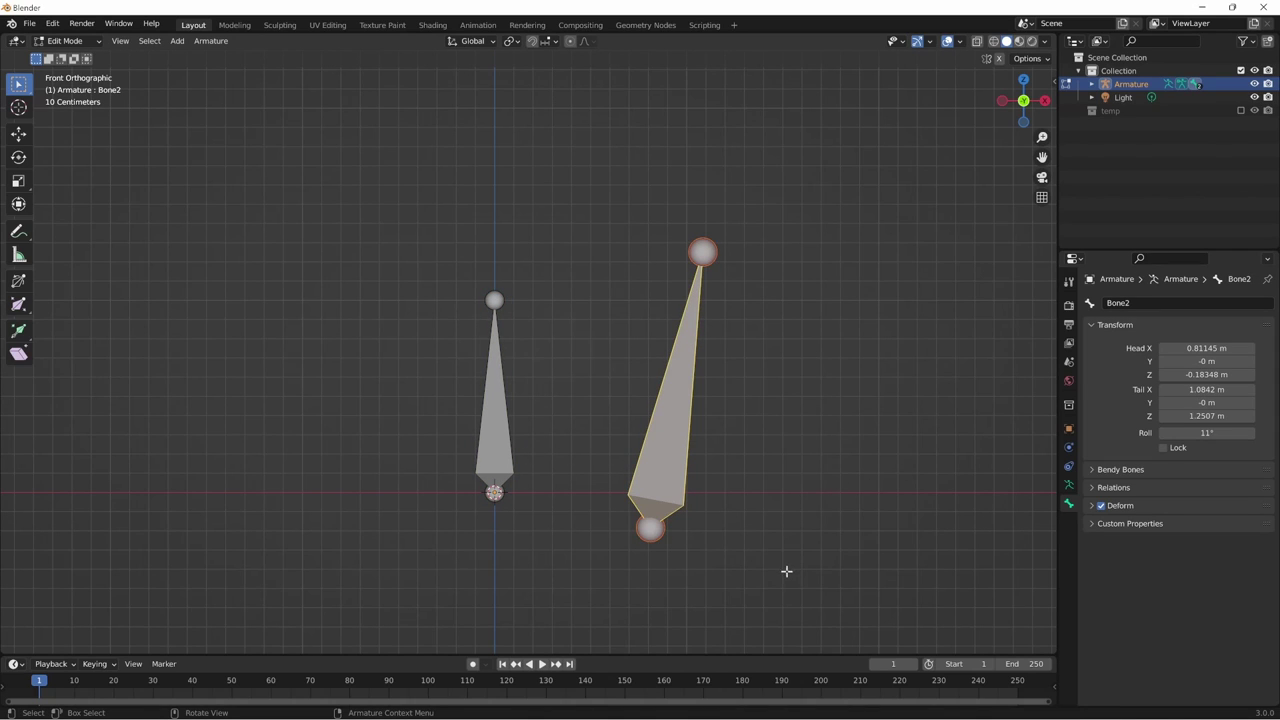
{"action": "scroll", "coordinate": [746, 506], "scroll_direction": "down", "scroll_amount": 2}
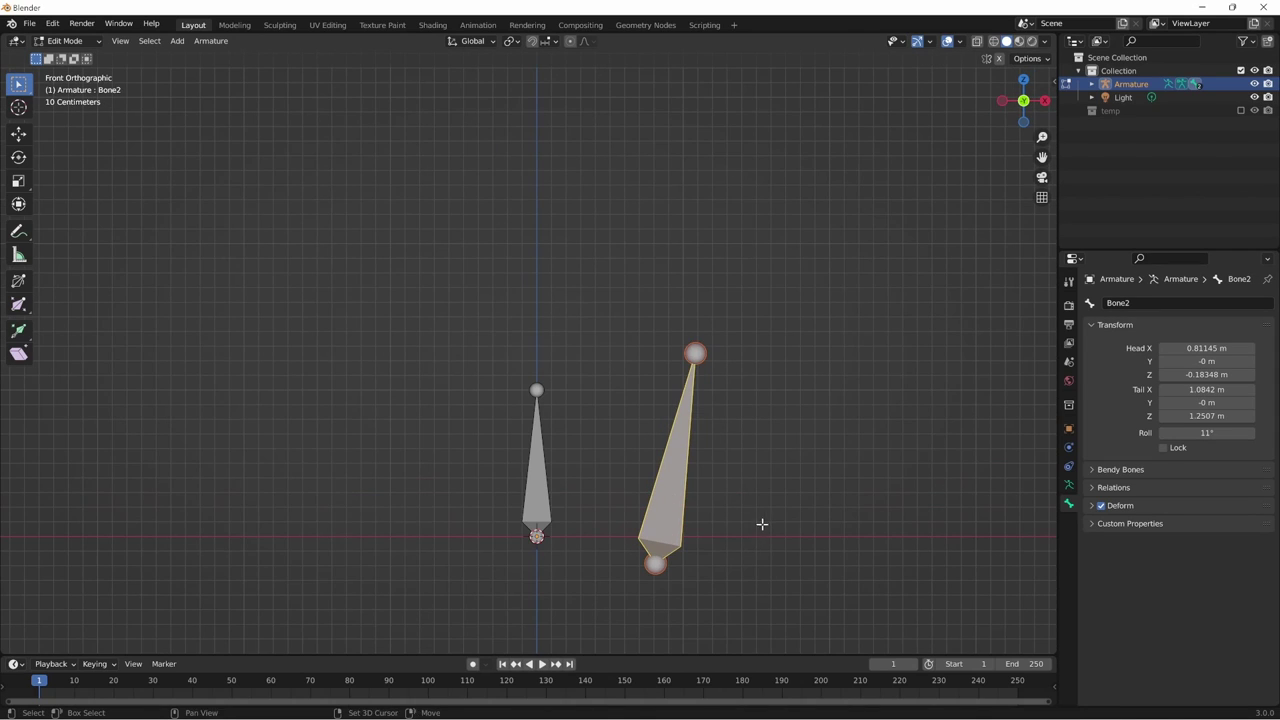
{"action": "scroll", "coordinate": [760, 523], "scroll_direction": "left", "scroll_amount": 1, "text": "ctrl"}
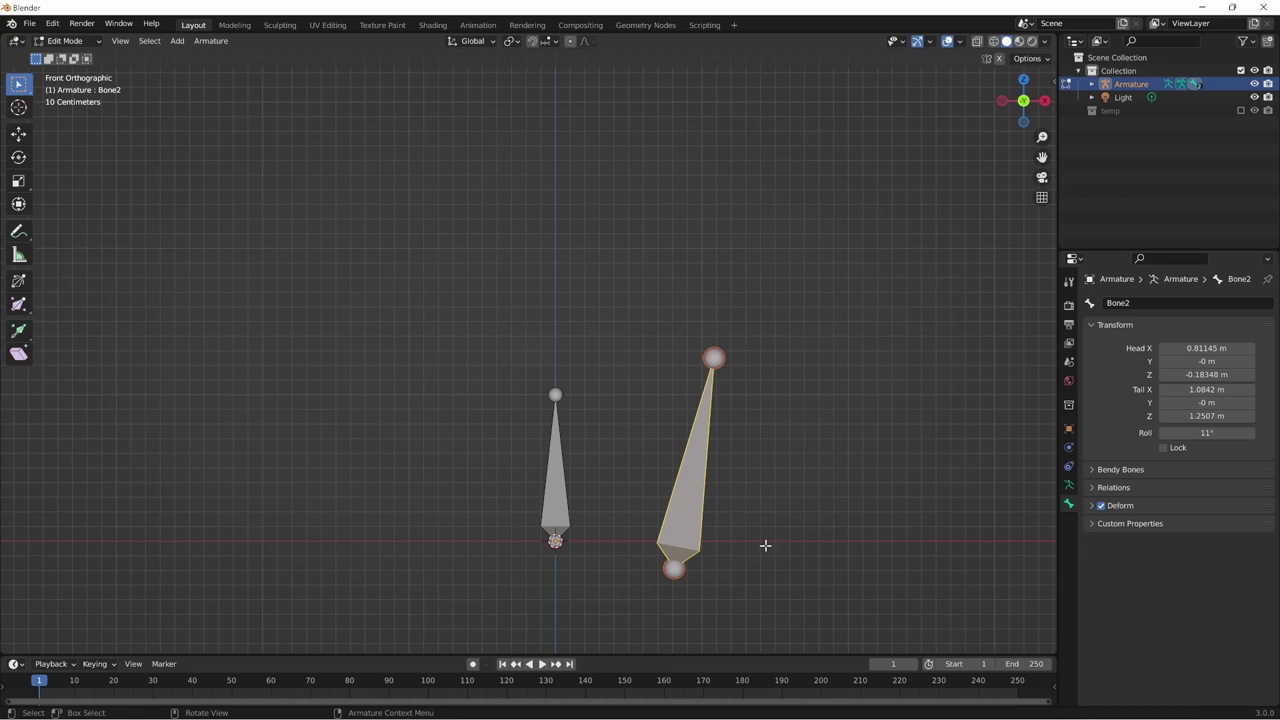
{"action": "scroll", "coordinate": [737, 528], "scroll_direction": "right", "scroll_amount": 1, "text": "ctrl"}
{"action": "scroll", "coordinate": [709, 528], "scroll_direction": "right", "scroll_amount": 1, "text": "ctrl"}
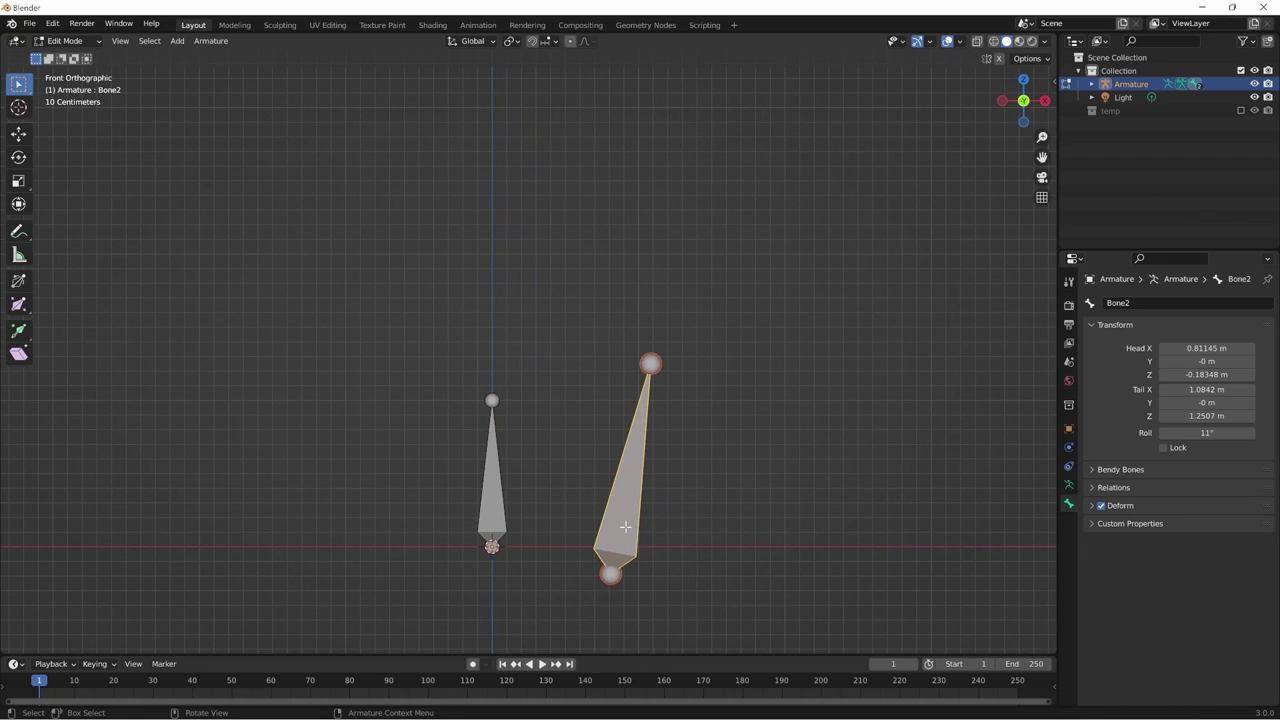
{"action": "left_click", "coordinate": [496, 508]}
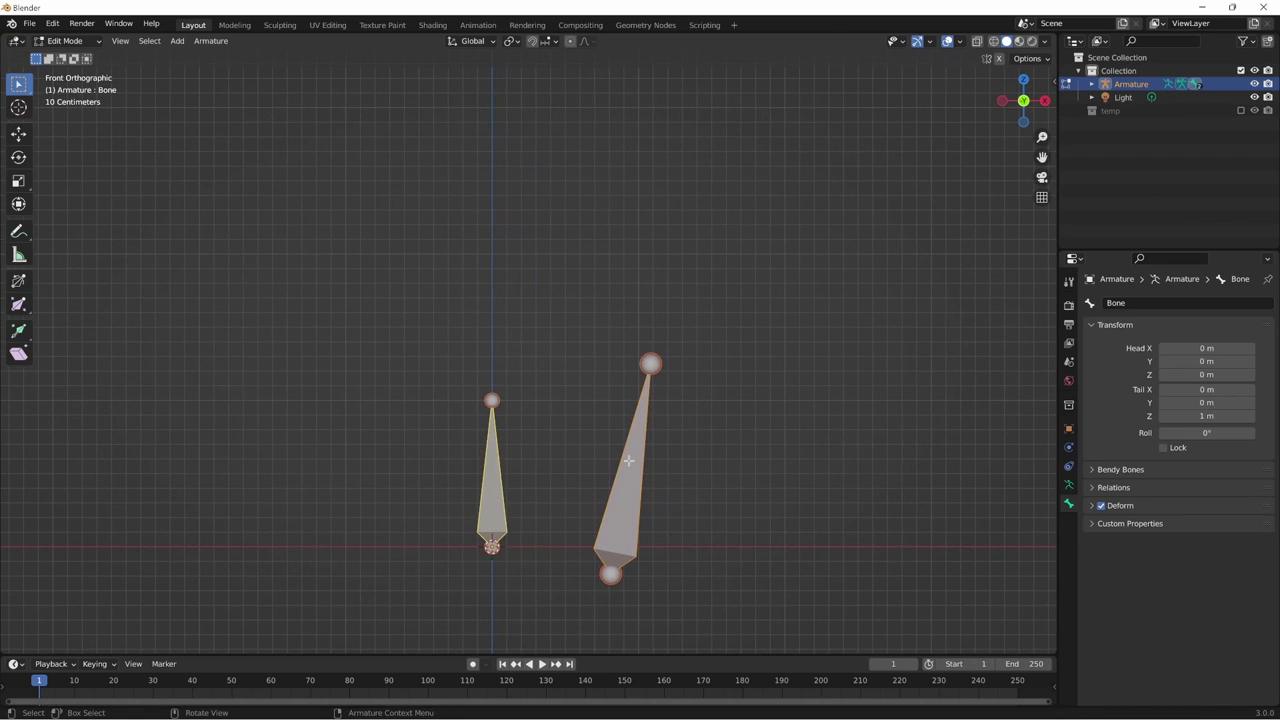
- Parent Bone2 to Bone with Keep Offset, then select only Bone
{"action": "key", "text": "ctrl+p"}
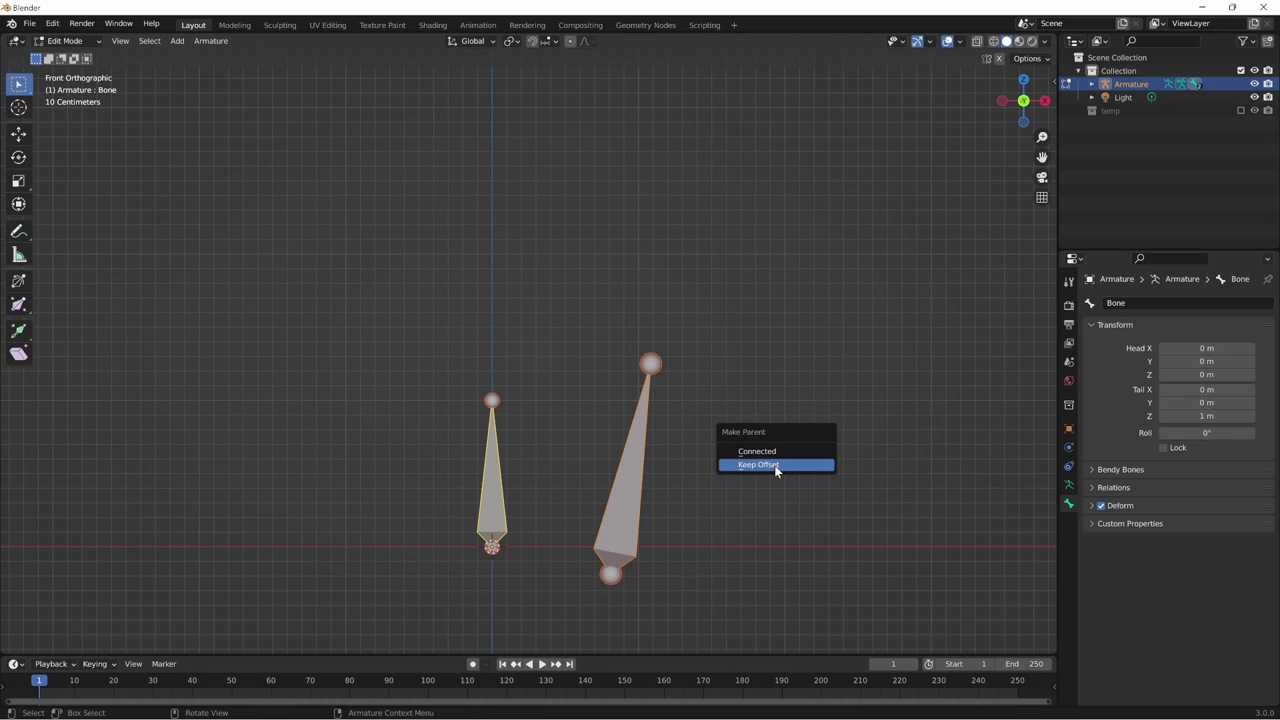
{"action": "left_click", "coordinate": [774, 465]}
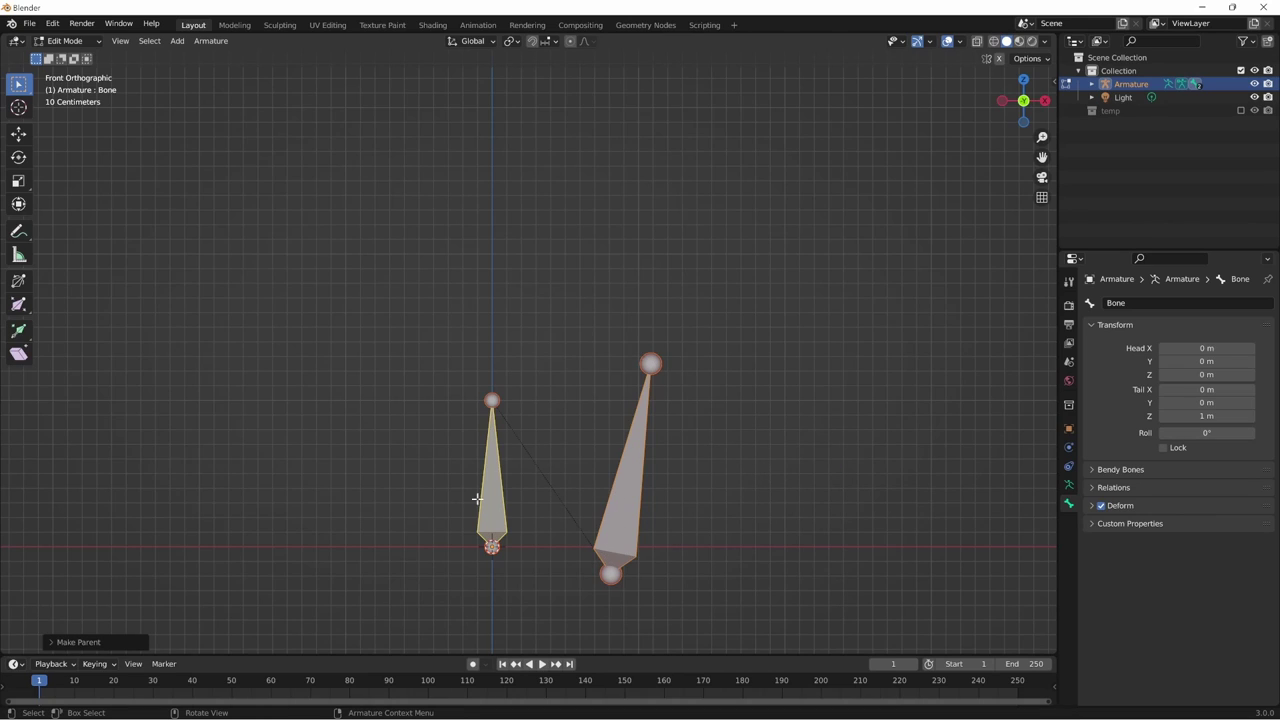
{"action": "left_click", "coordinate": [477, 499]}
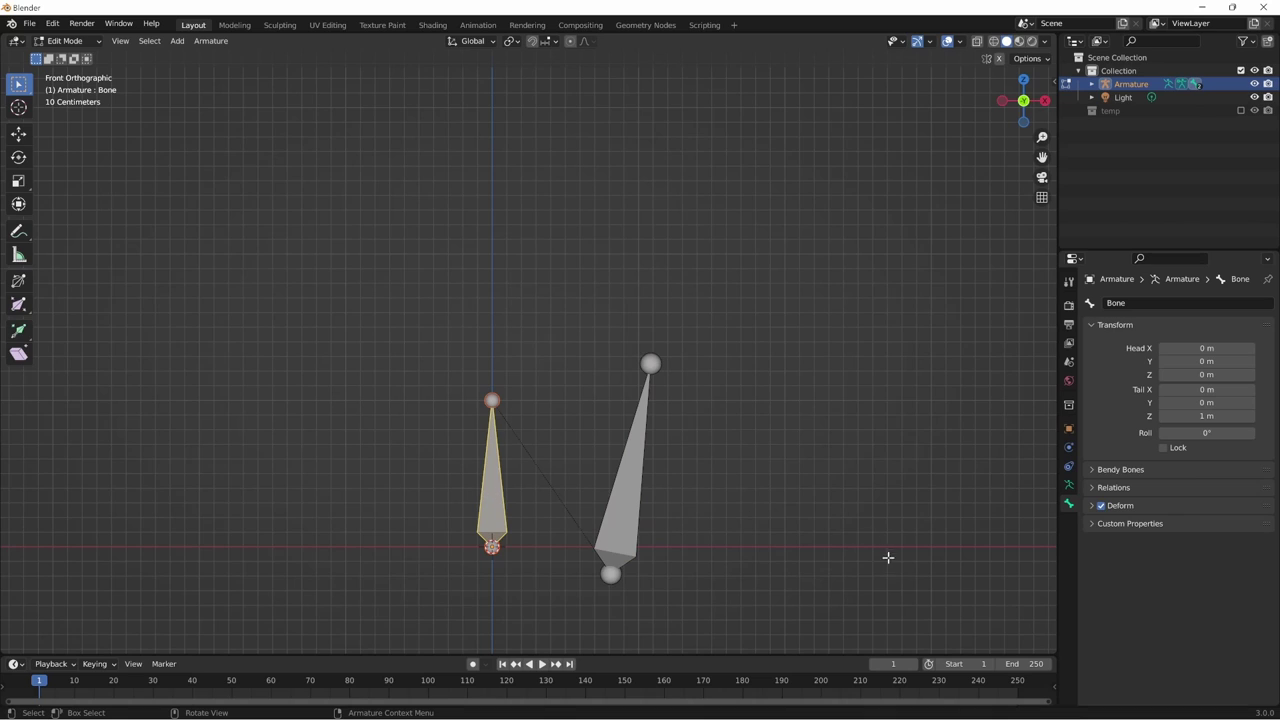
- Test the link by moving and rotating Bone and rotating Bone2, cancelling the rotations
{"action": "key", "text": "g"}
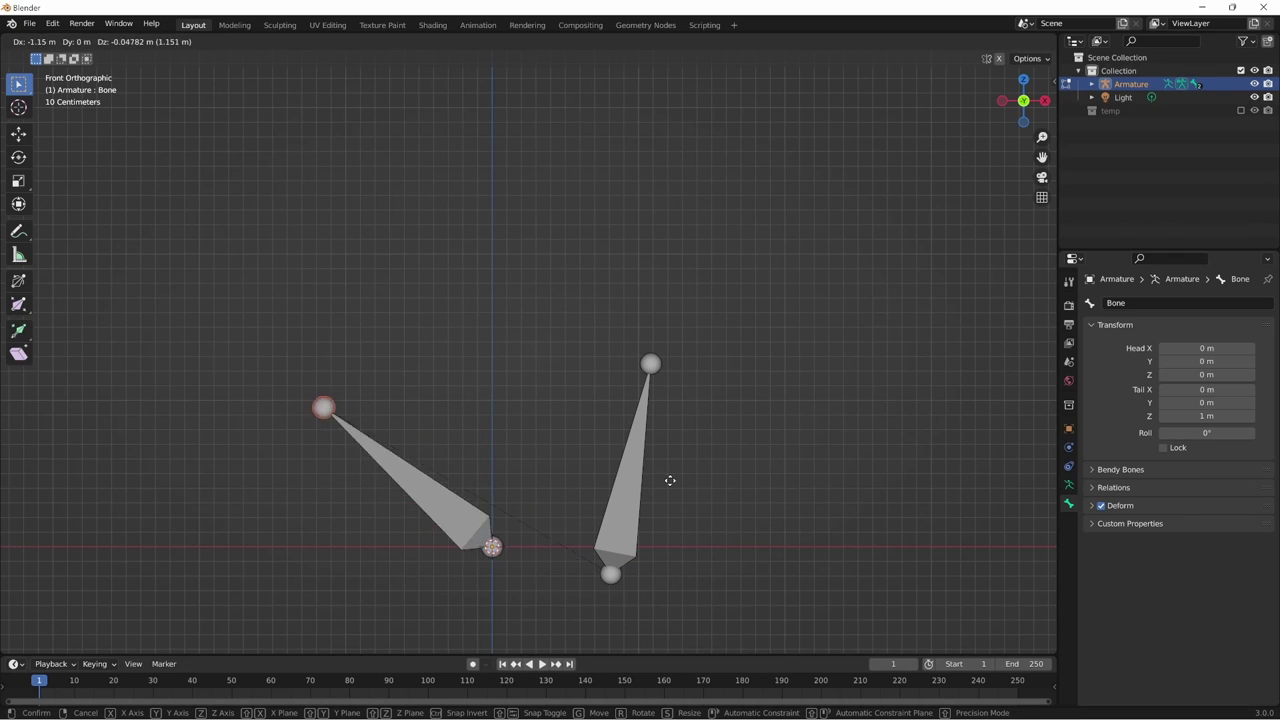
{"action": "left_click", "coordinate": [786, 543]}
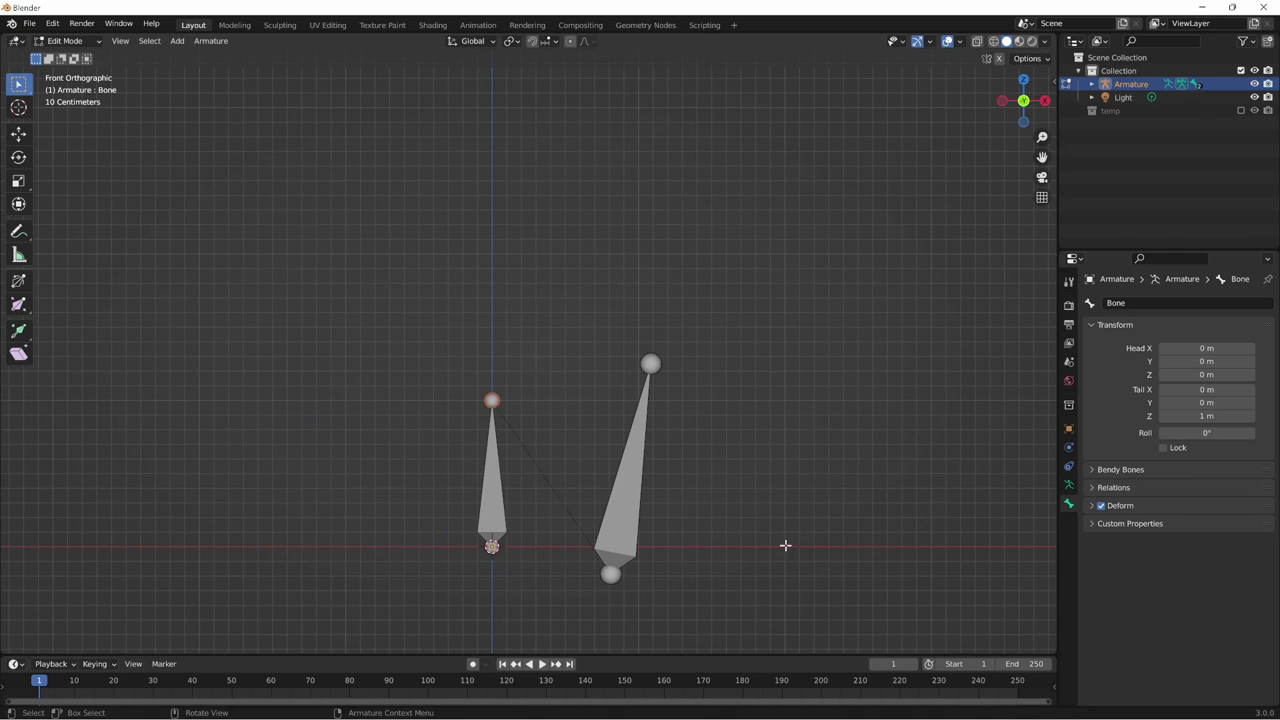
{"action": "key", "text": "r"}
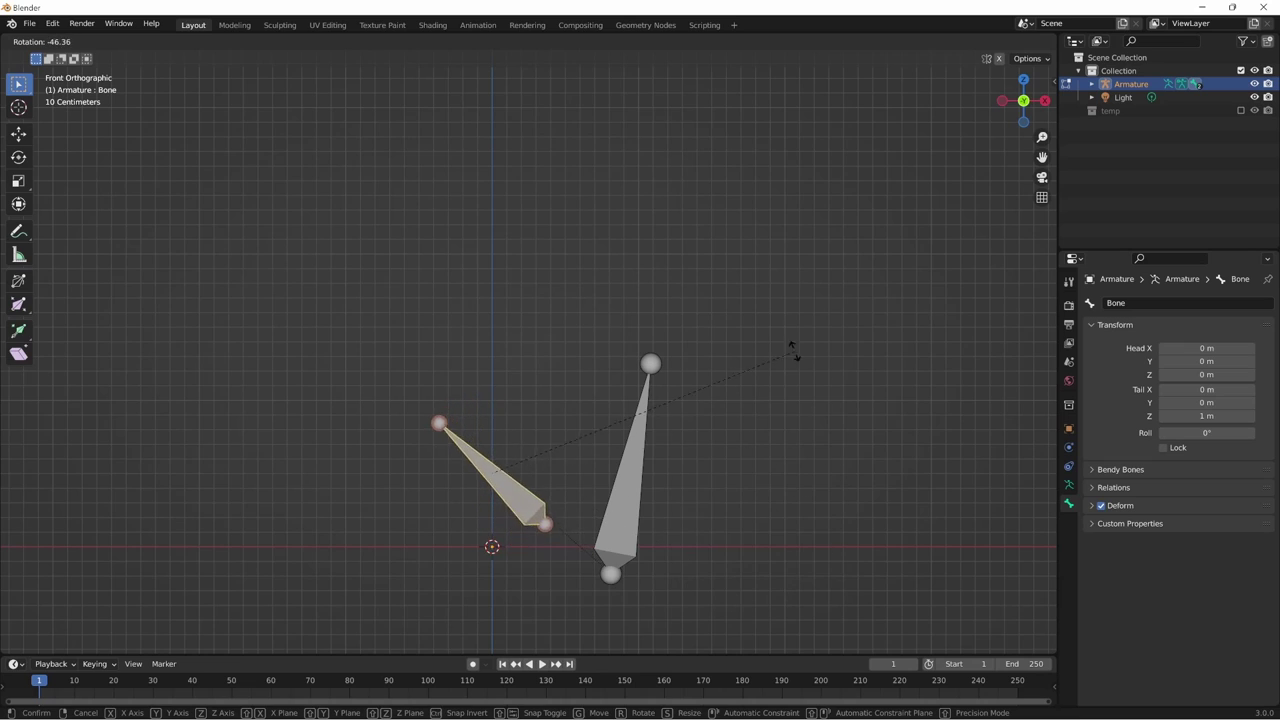
{"action": "key", "text": "Escape"}
{"action": "left_click", "coordinate": [660, 520]}
{"action": "key", "text": "r"}
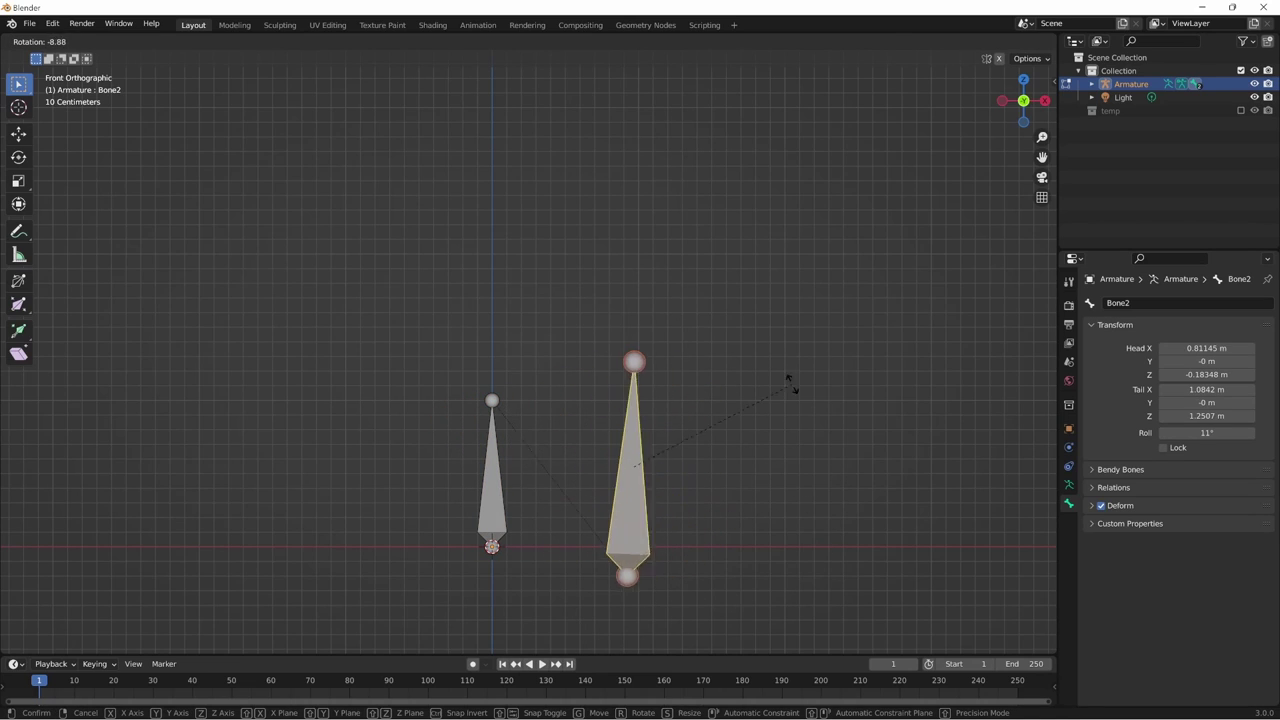
{"action": "key", "text": "Escape"}
{"action": "left_click", "coordinate": [484, 508]}
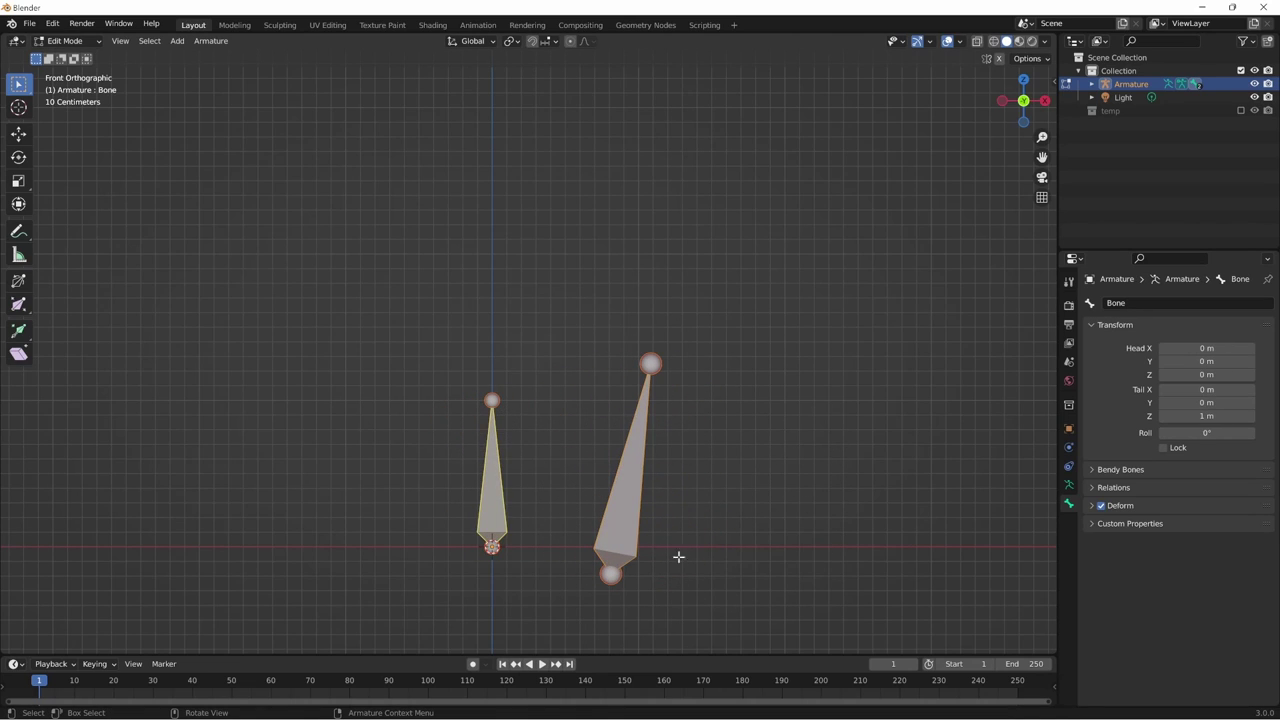
{"action": "left_click", "coordinate": [631, 534]}
{"action": "left_click", "coordinate": [499, 505]}
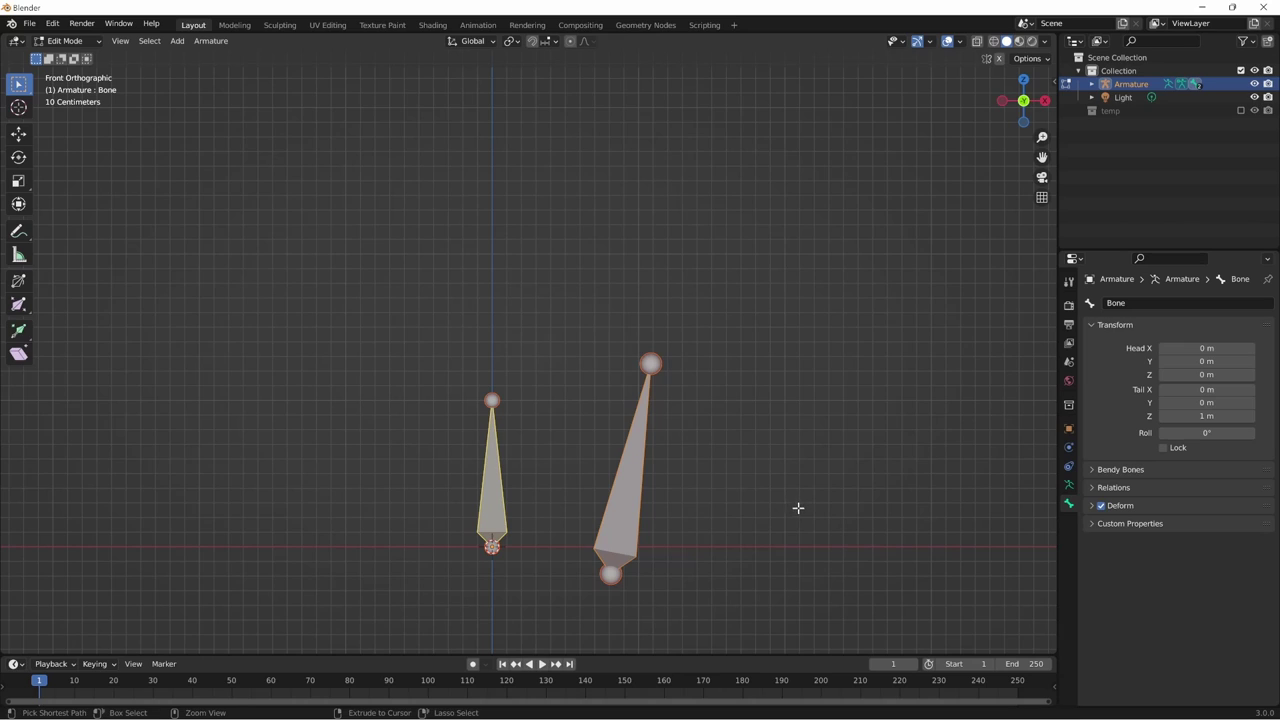
- Connect Bone2 onto Bone's tip, test the joint by rotating and moving it, then undo
{"action": "key", "text": "ctrl+p"}
{"action": "left_click", "coordinate": [792, 495]}
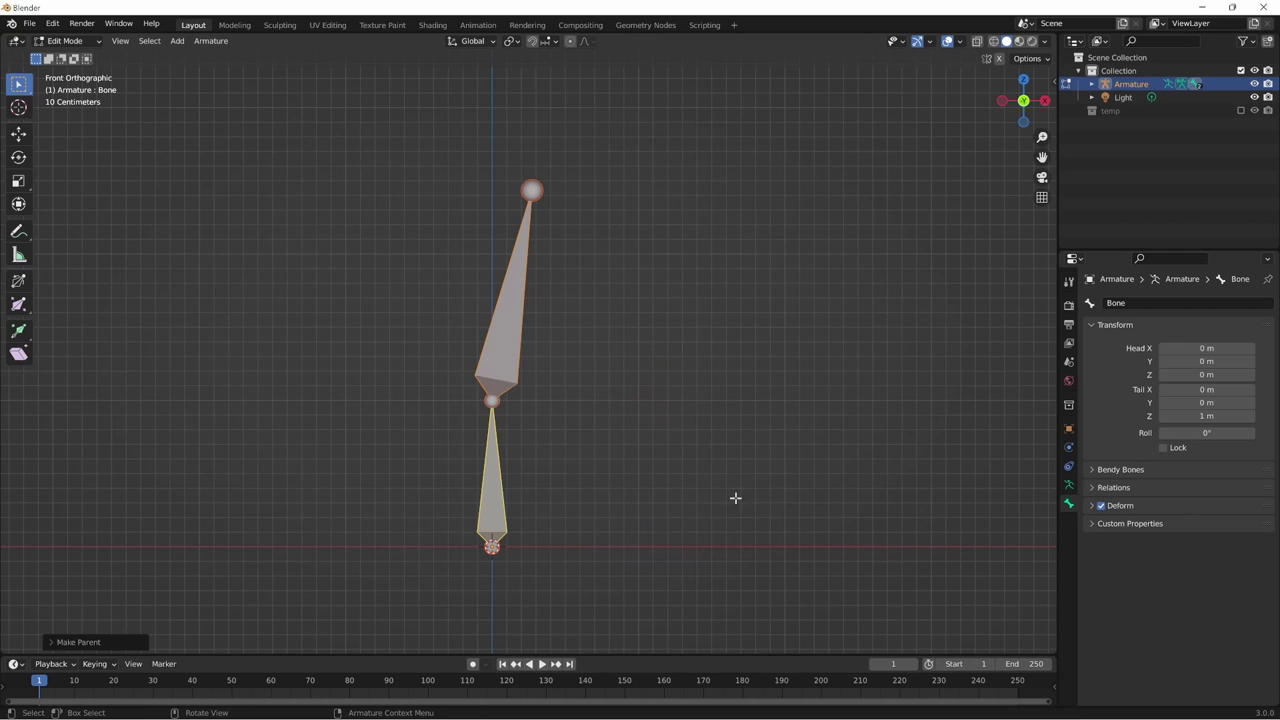
{"action": "middle_click_drag", "start_coordinate": [560, 452], "coordinate": [606, 496], "text": "shift"}
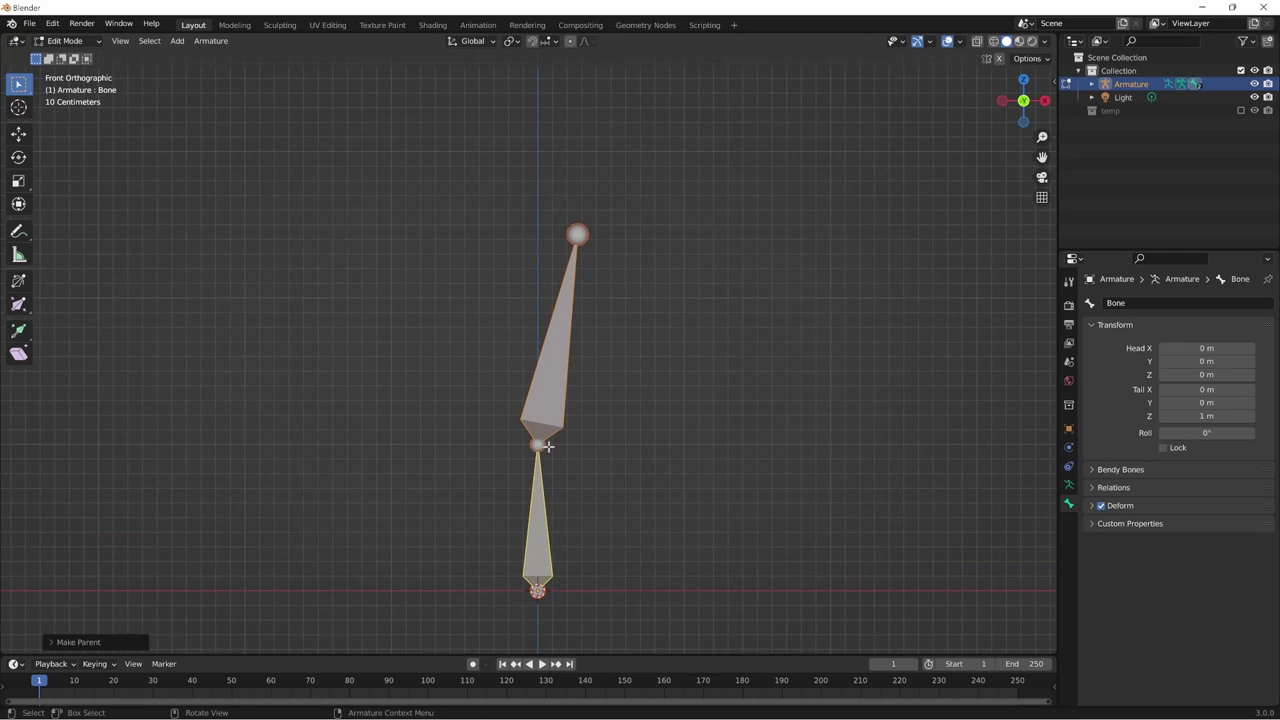
{"action": "left_click", "coordinate": [544, 512]}
{"action": "key", "text": "r"}
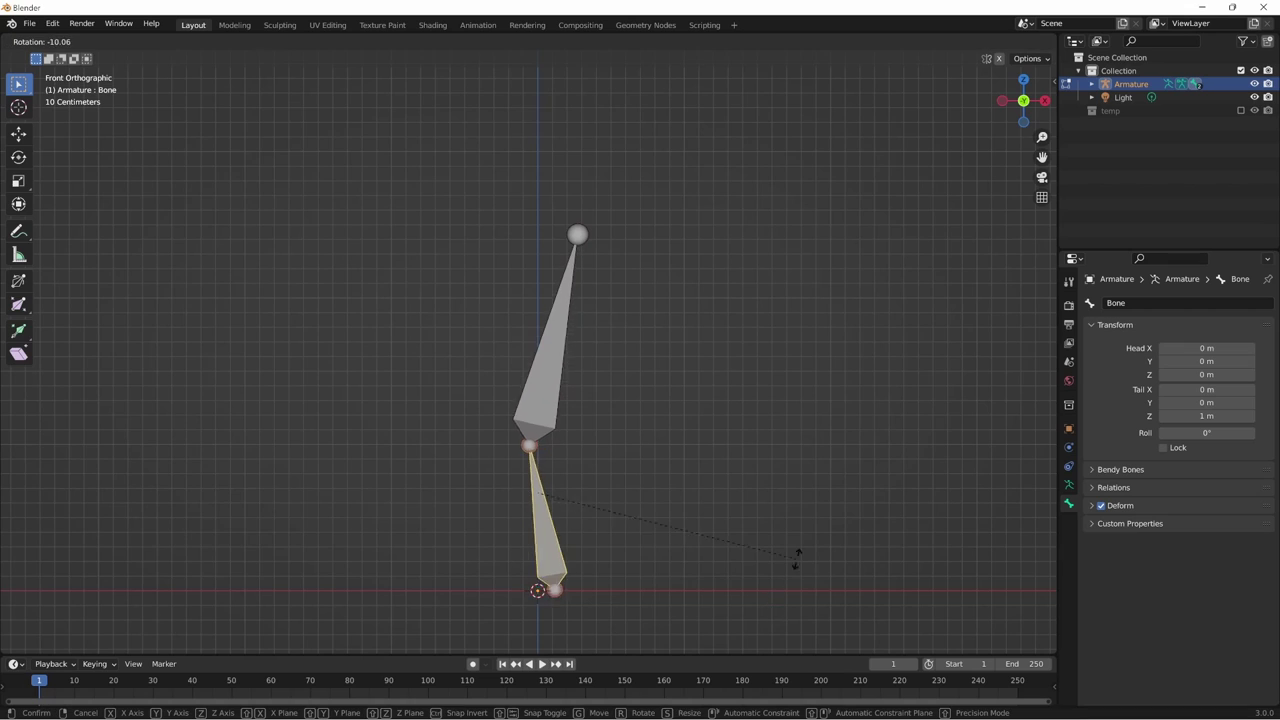
{"action": "left_click", "coordinate": [563, 451]}
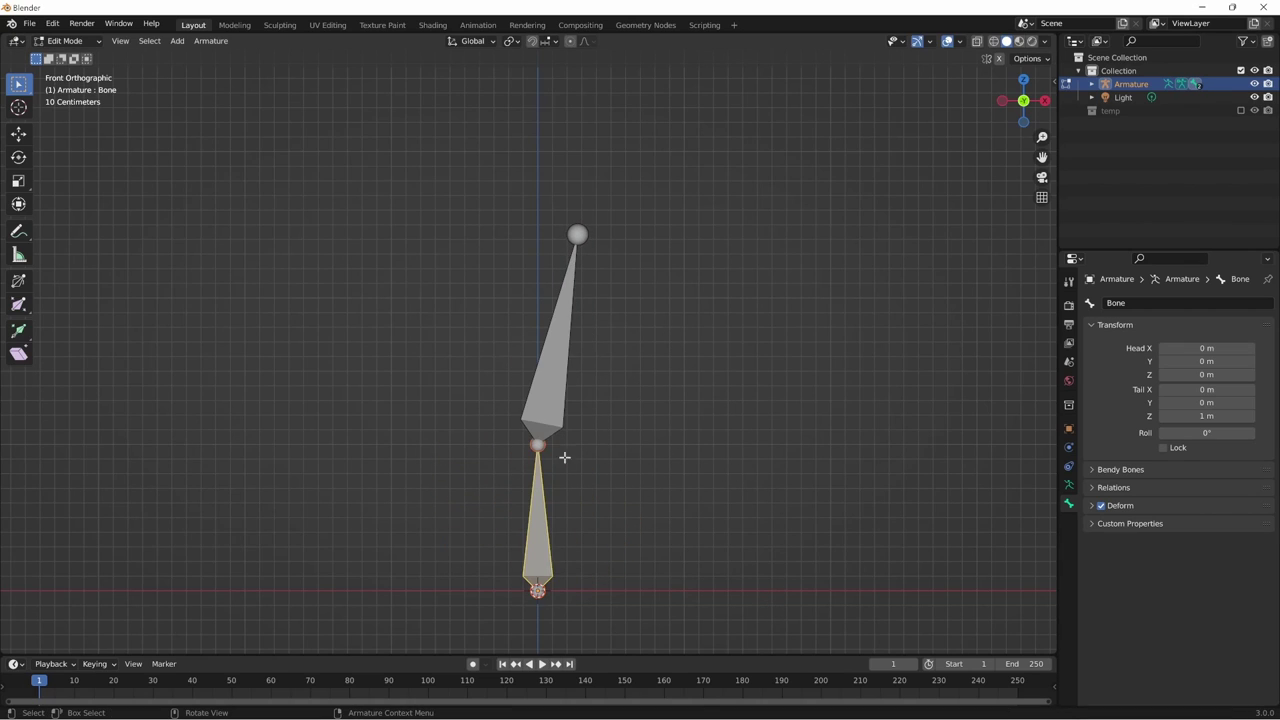
{"action": "left_click", "coordinate": [545, 447]}
{"action": "key", "text": "g"}
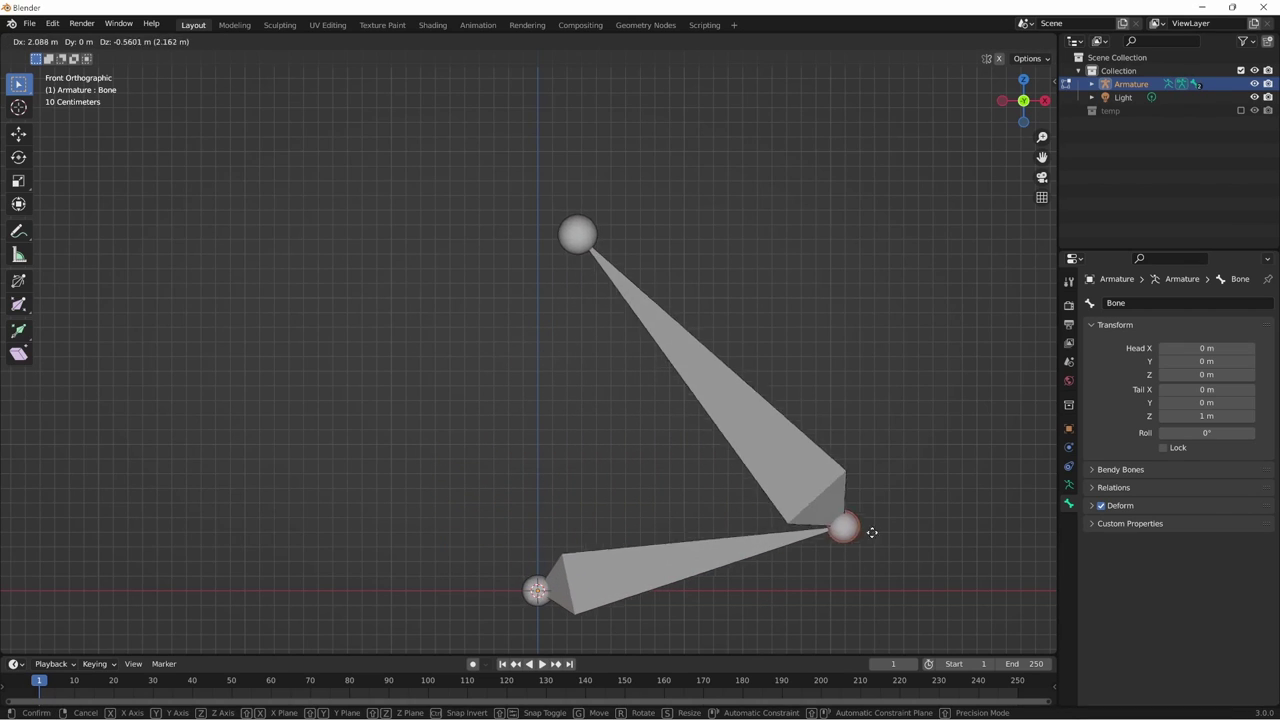
{"action": "left_click", "coordinate": [336, 450]}
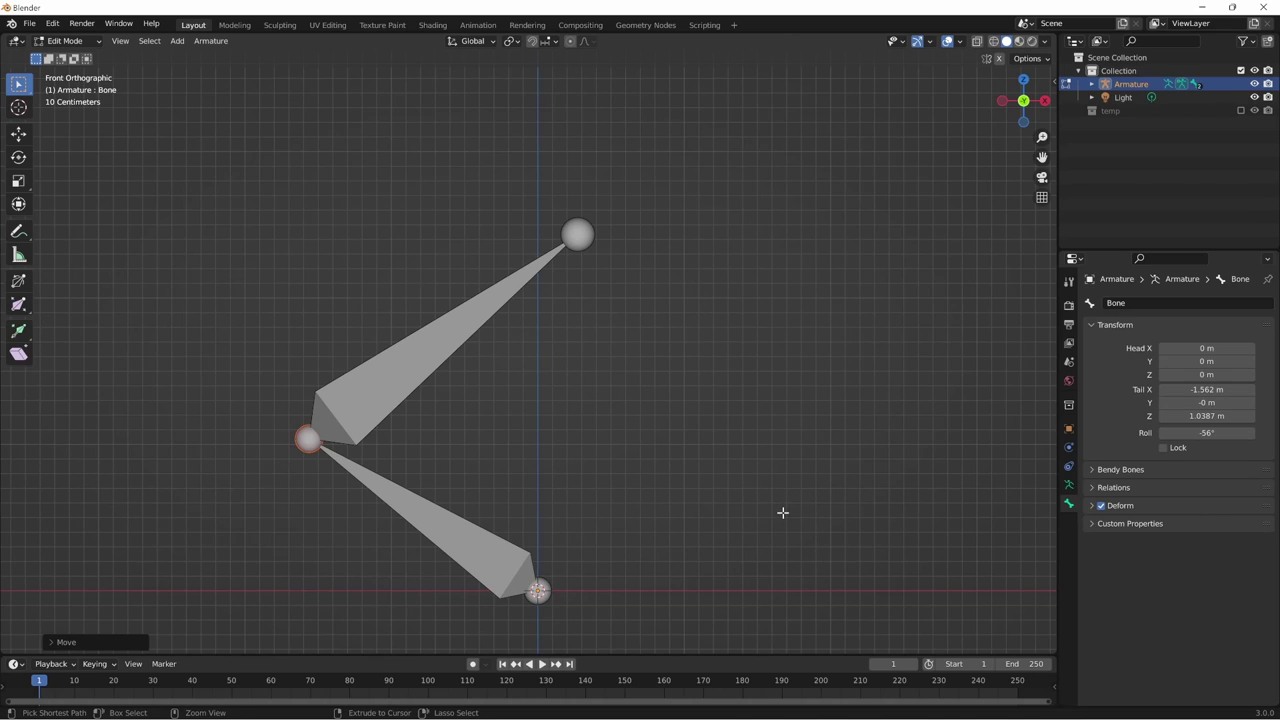
{"action": "key", "text": "ctrl+z"}
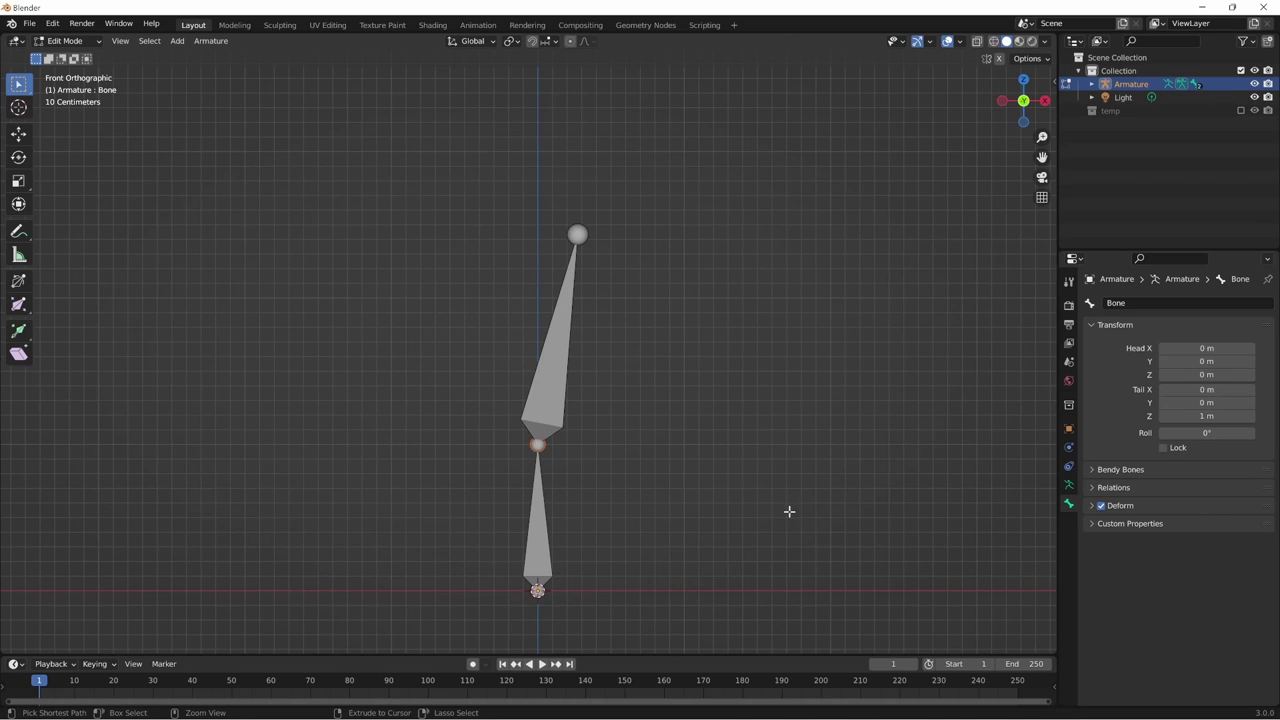
- Delete the upper bone Bone2 from the armature
{"action": "middle_click_drag", "start_coordinate": [708, 431], "coordinate": [748, 426], "text": "shift"}
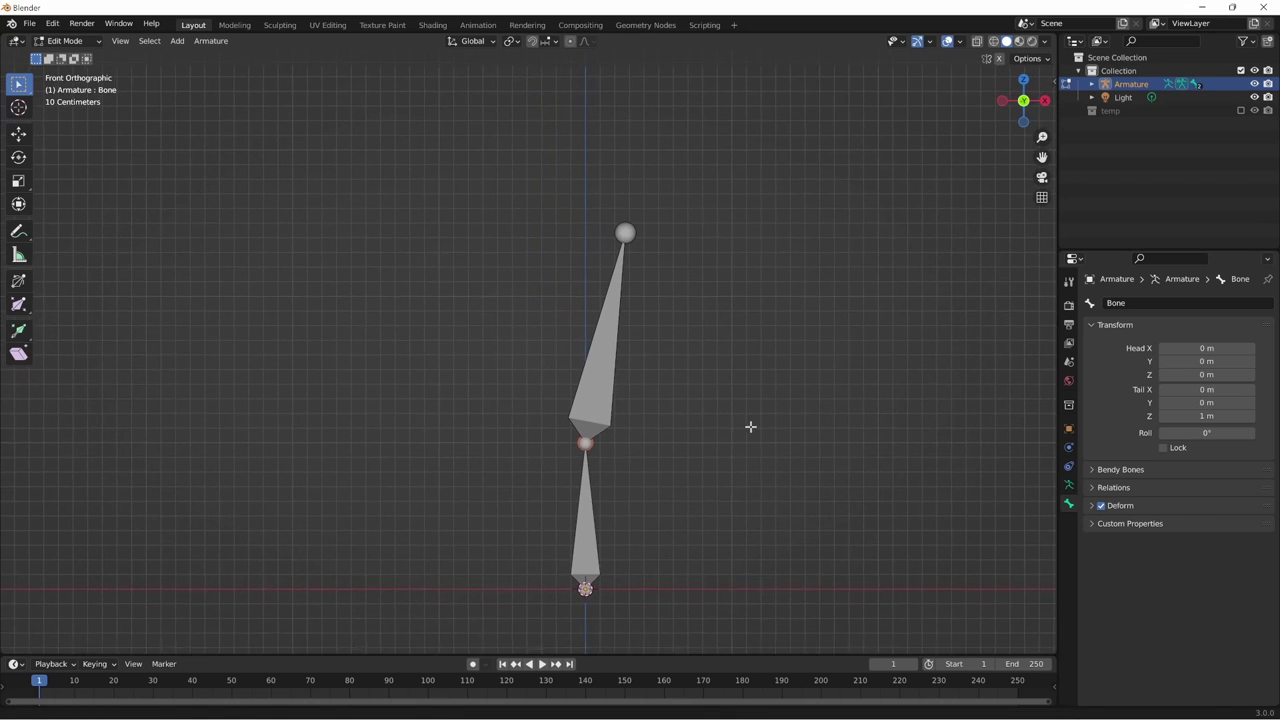
{"action": "scroll", "coordinate": [785, 430], "scroll_direction": "down", "scroll_amount": 1}
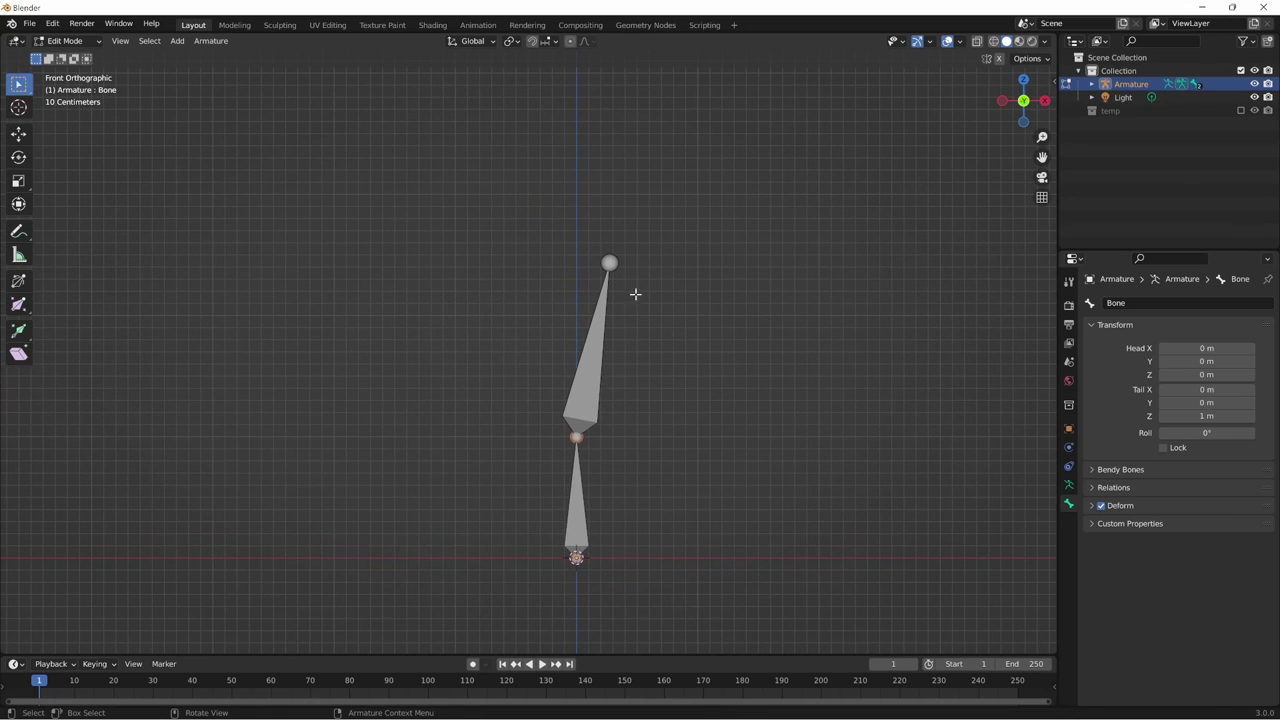
{"action": "left_click", "coordinate": [597, 350]}
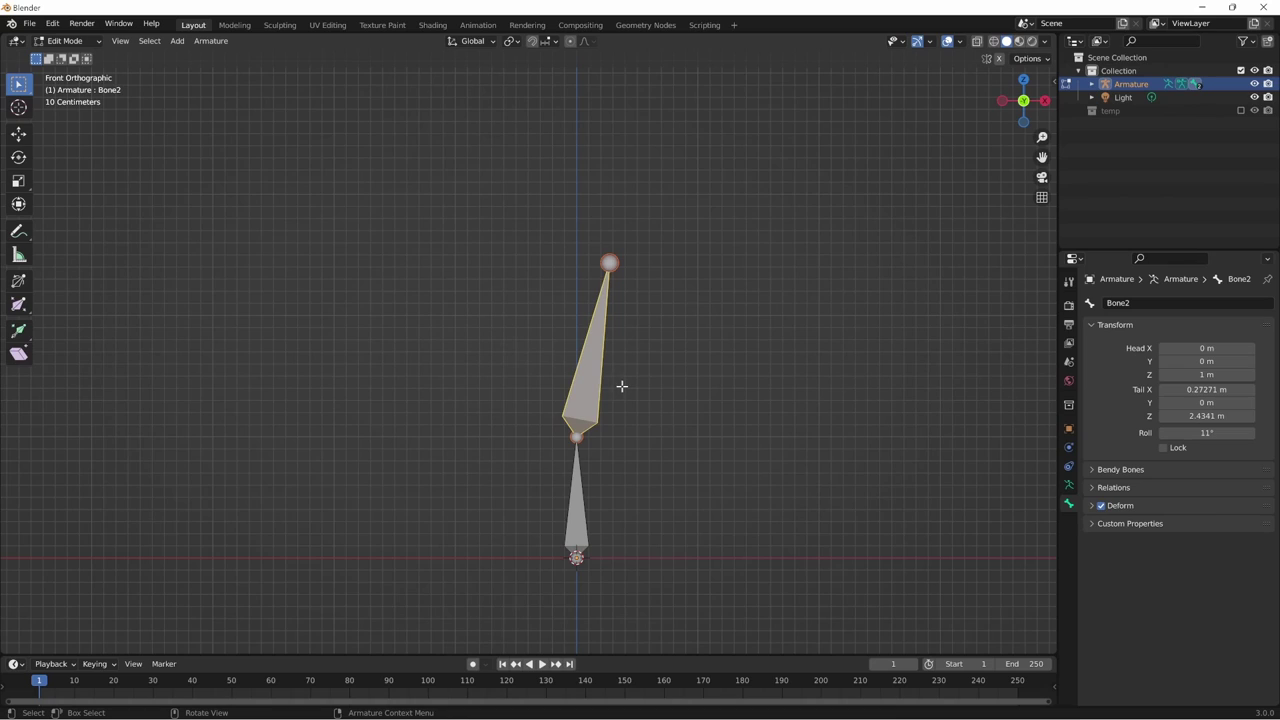
{"action": "key", "text": "x"}
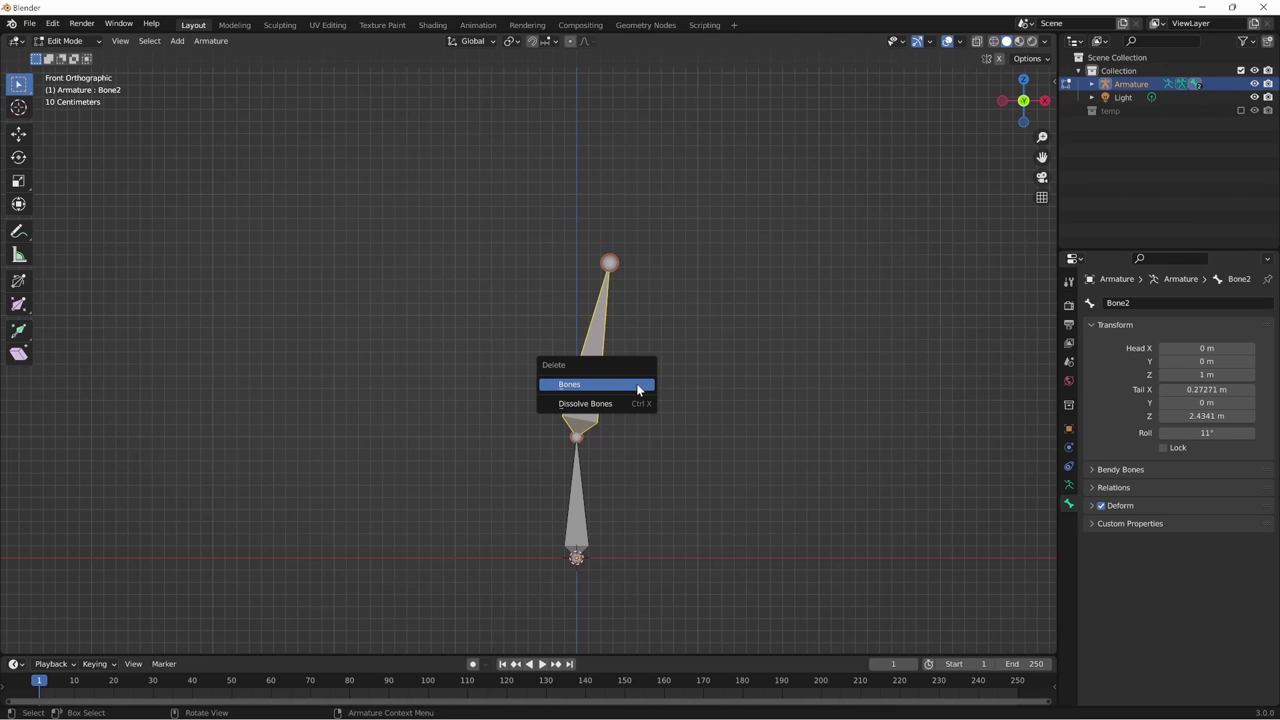
{"action": "left_click", "coordinate": [635, 388]}
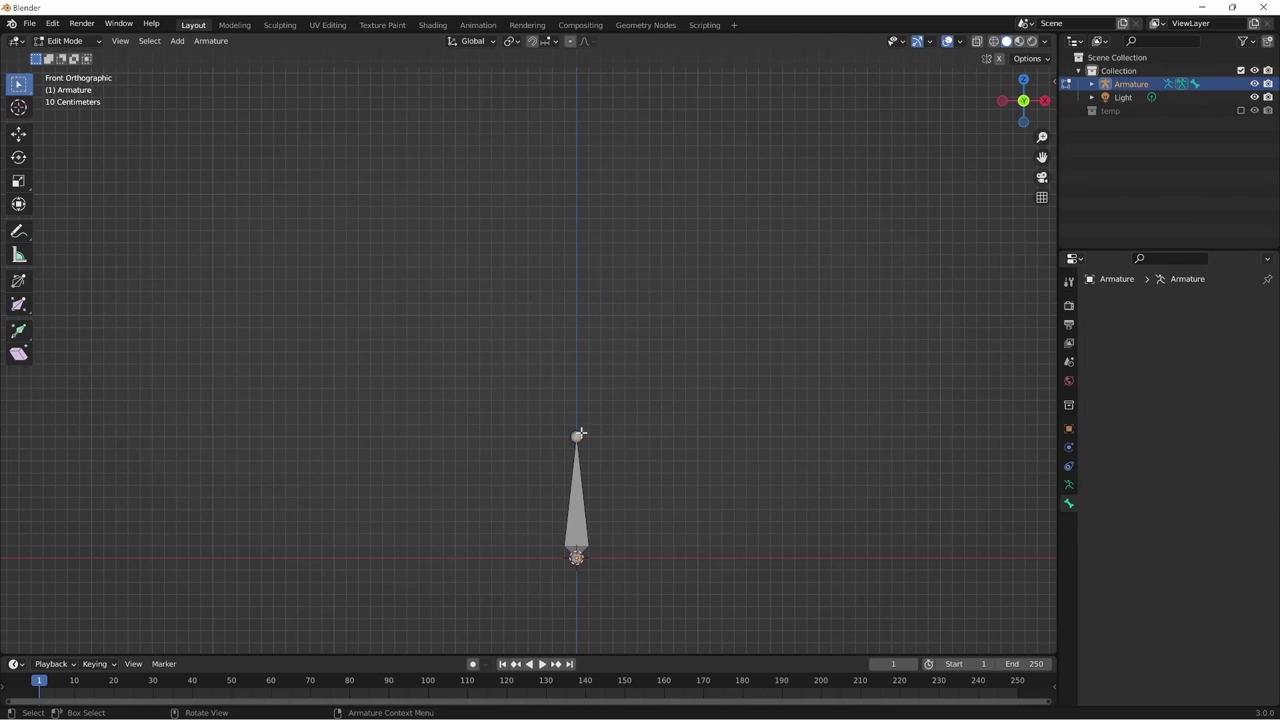
- Extrude a bent three-bone chain from the tip of the remaining bone
{"action": "left_click", "coordinate": [578, 436]}
{"action": "left_click", "coordinate": [578, 516]}
{"action": "left_click", "coordinate": [632, 468]}
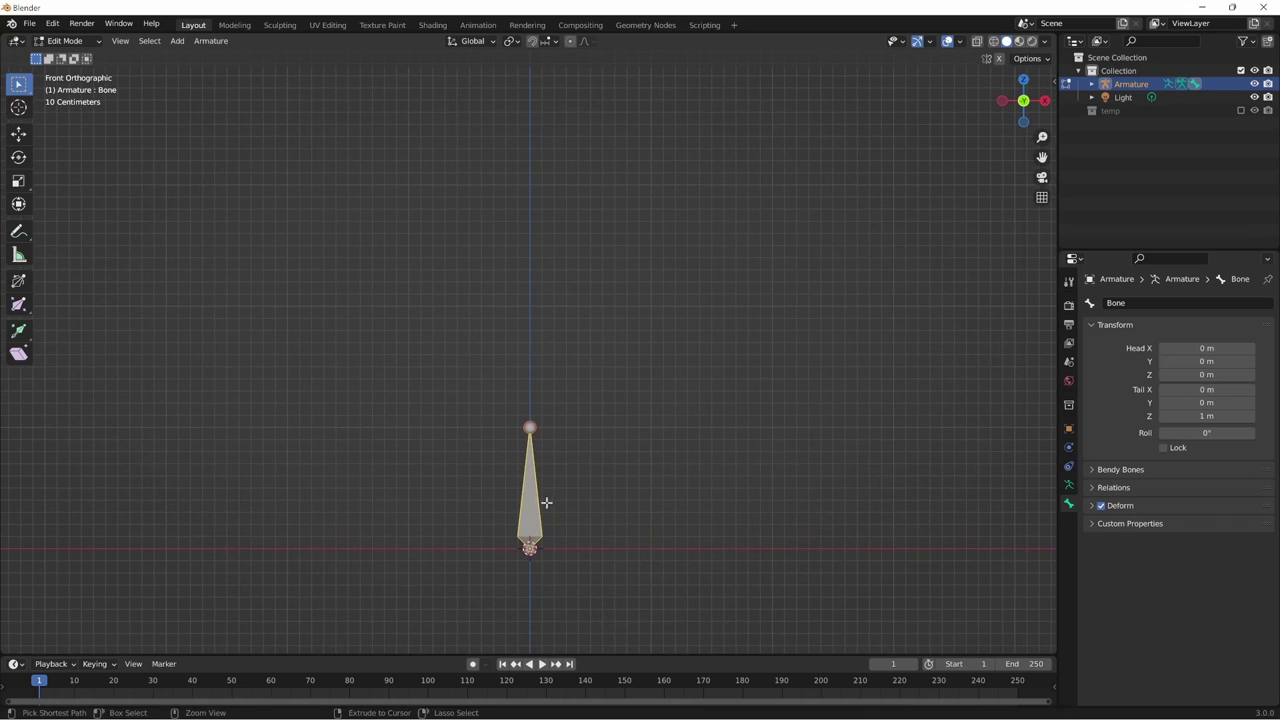
{"action": "scroll", "coordinate": [571, 466], "scroll_direction": "up", "scroll_amount": 2}
{"action": "middle_click_drag", "start_coordinate": [556, 440], "coordinate": [570, 523], "text": "shift"}
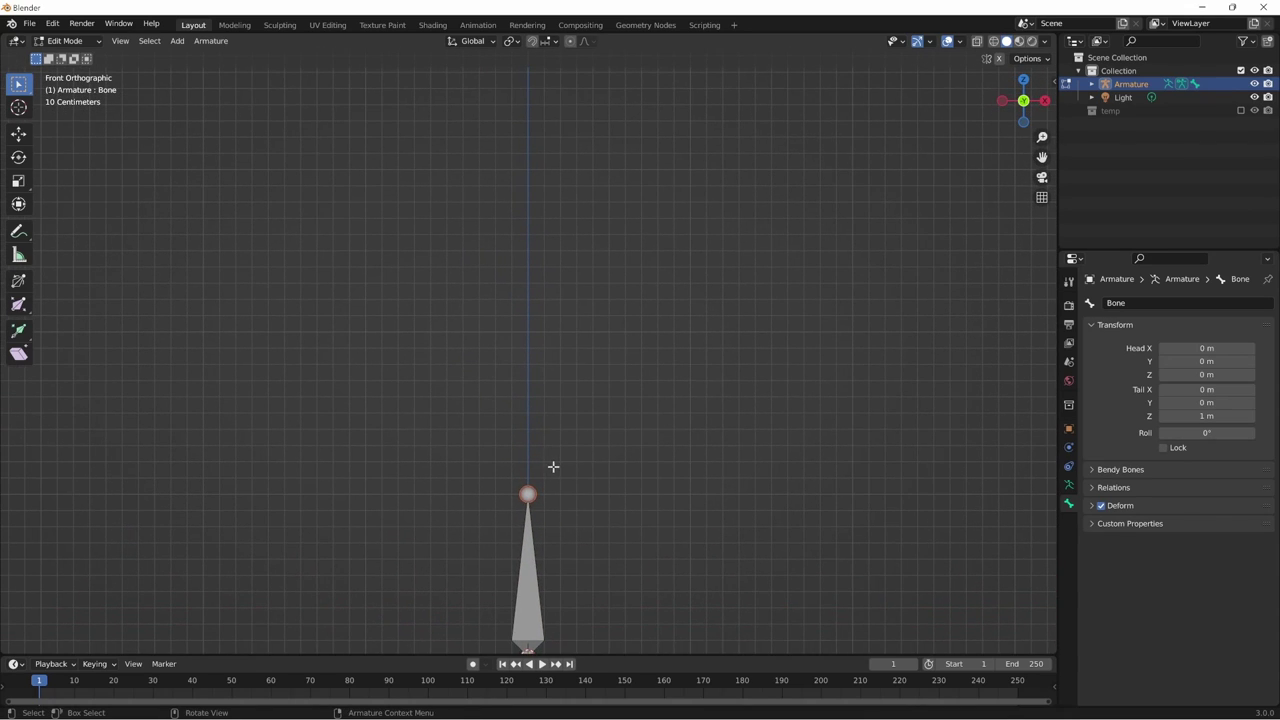
{"action": "key", "text": "e"}
{"action": "left_click", "coordinate": [597, 330]}
{"action": "key", "text": "e"}
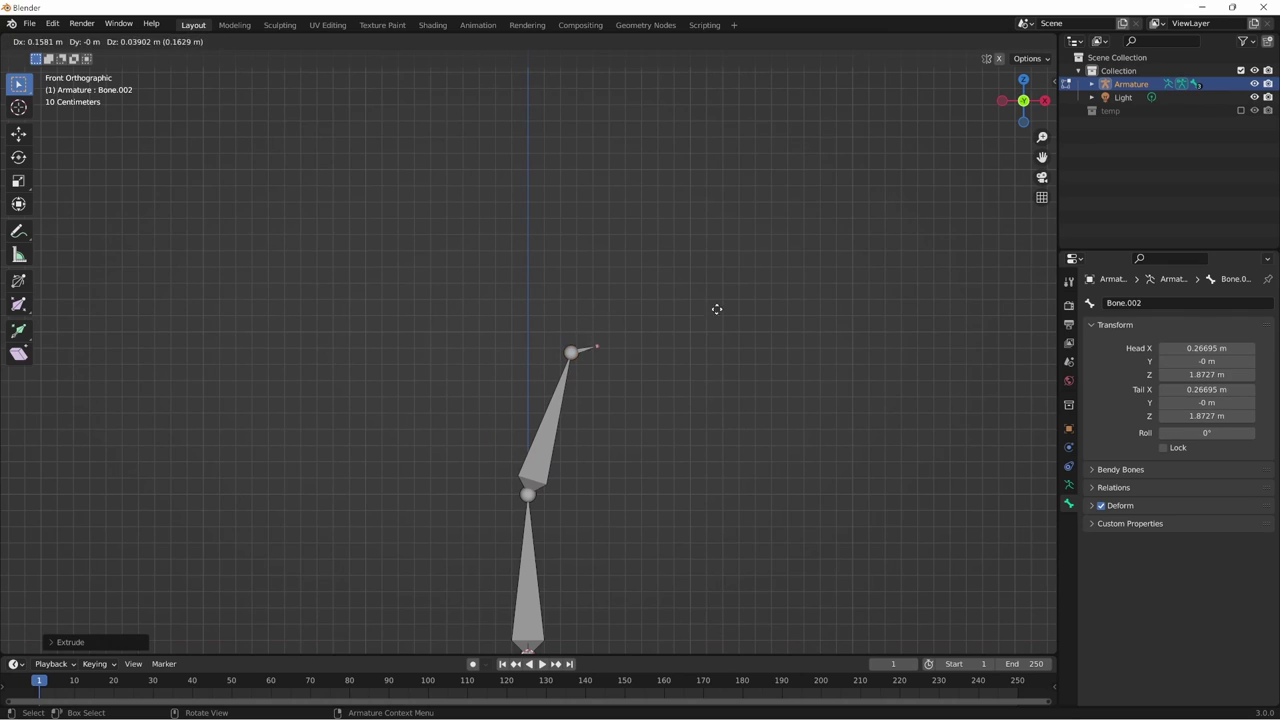
{"action": "left_click", "coordinate": [834, 282]}
{"action": "key", "text": "e"}
{"action": "left_click", "coordinate": [918, 456]}
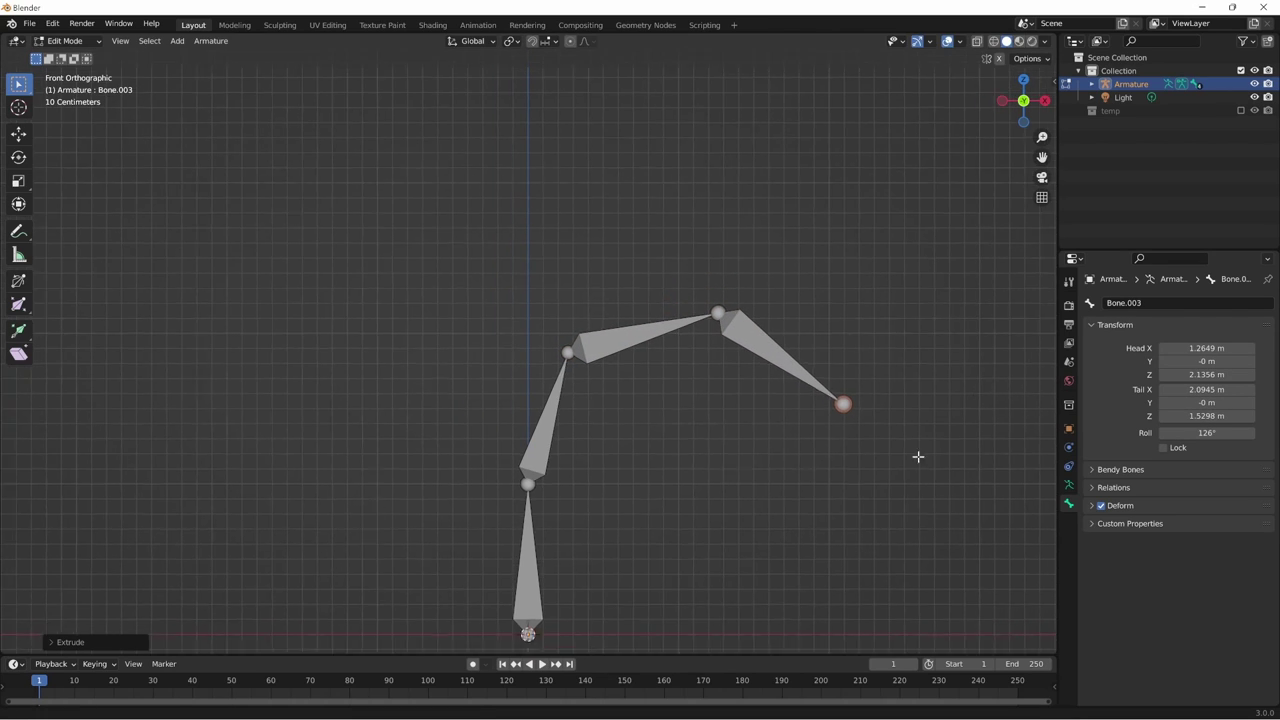
- Duplicate the bottom bone to the right along X as Bone.004 and extrude angled Bone.005 from its tip
{"action": "scroll", "coordinate": [820, 503], "scroll_direction": "down", "scroll_amount": 2}
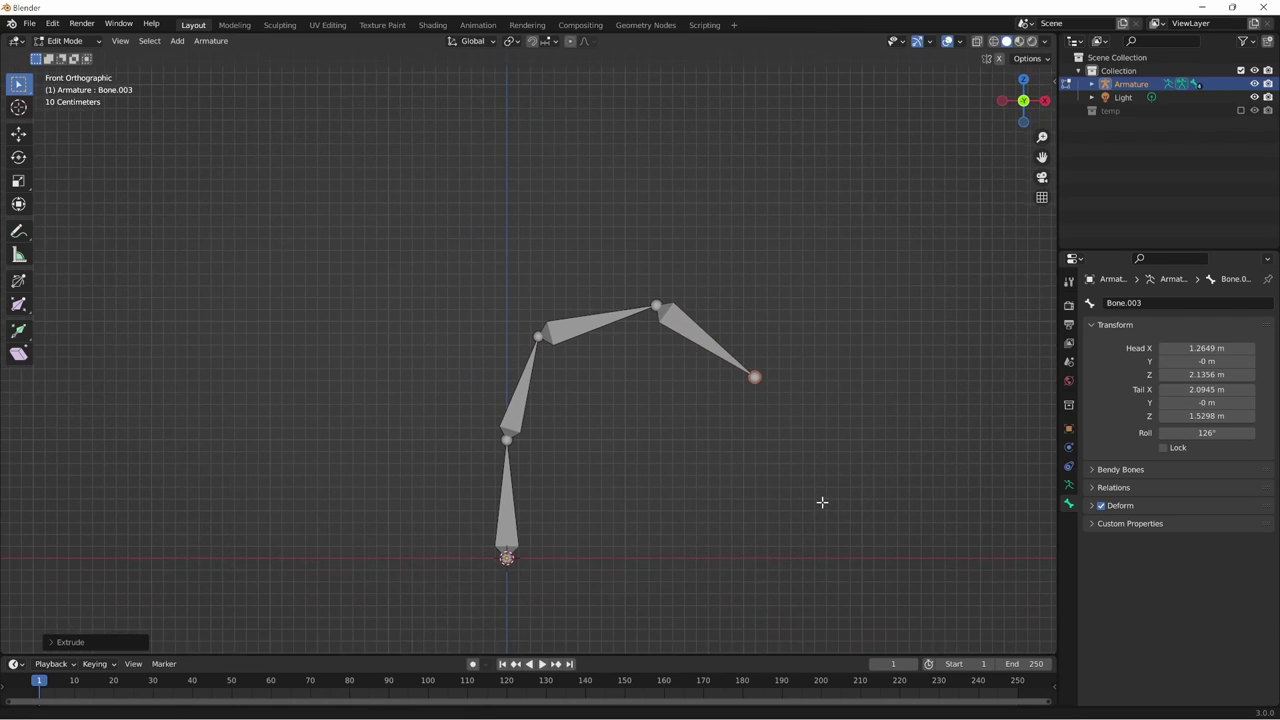
{"action": "left_click", "coordinate": [510, 512]}
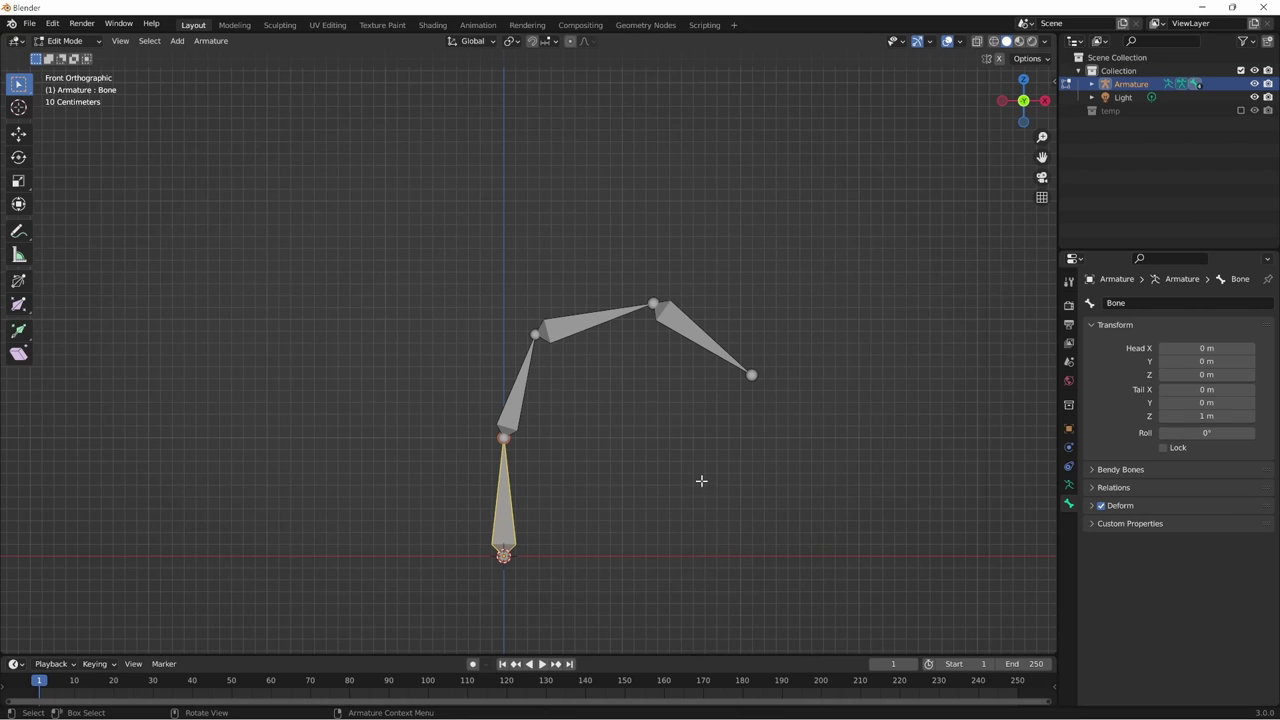
{"action": "middle_click_drag", "start_coordinate": [692, 504], "coordinate": [692, 500], "text": "shift"}
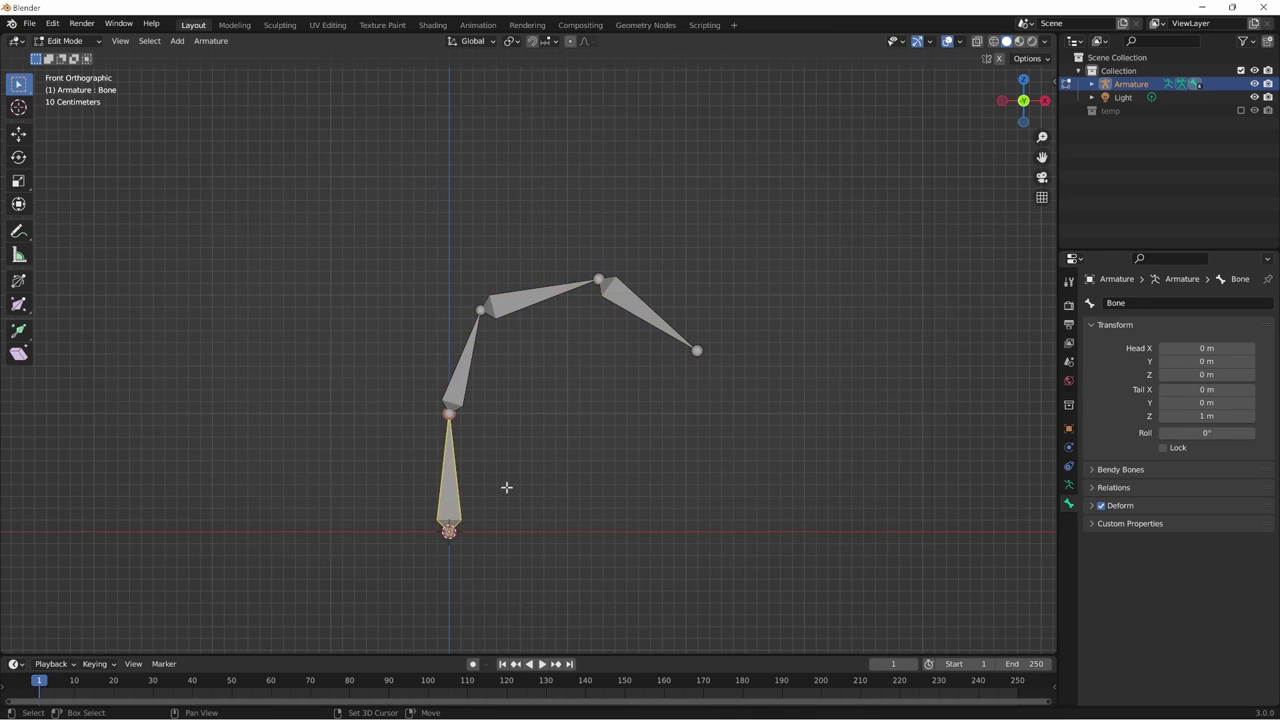
{"action": "key", "text": "shift+d"}
{"action": "key", "text": "x"}
{"action": "left_click", "coordinate": [650, 490]}
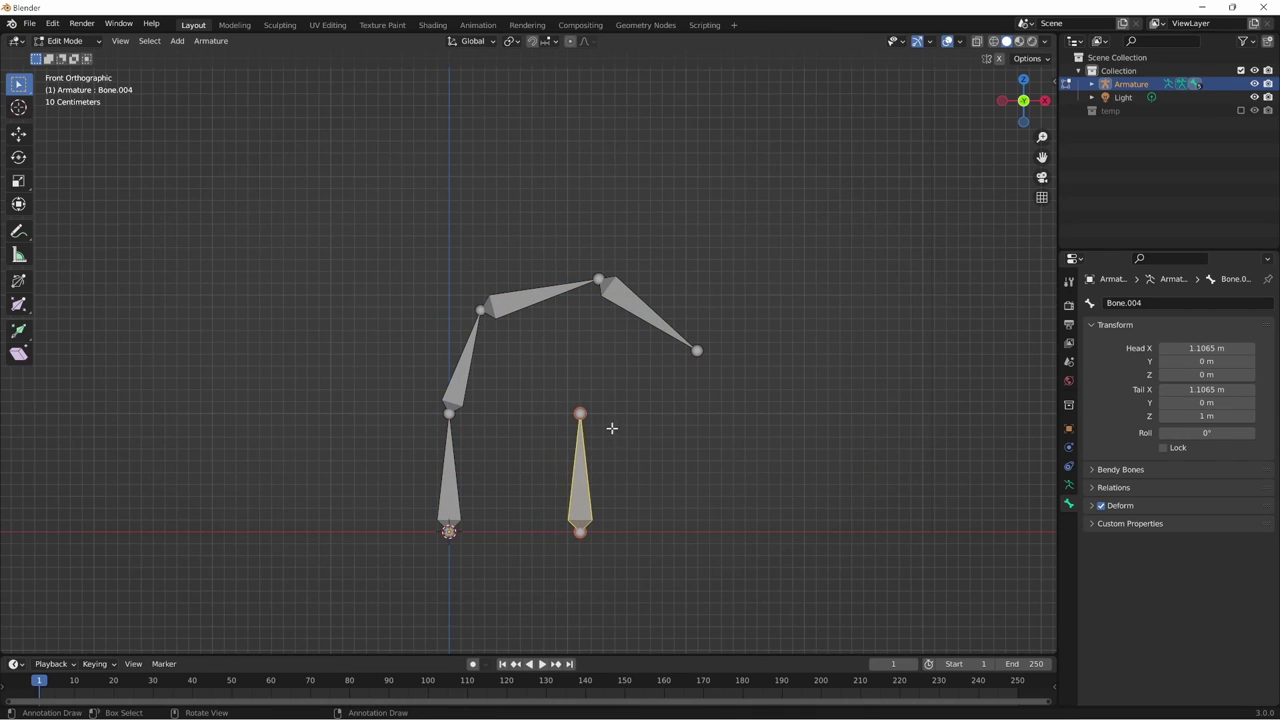
{"action": "key", "text": "e"}
{"action": "left_click", "coordinate": [715, 405]}
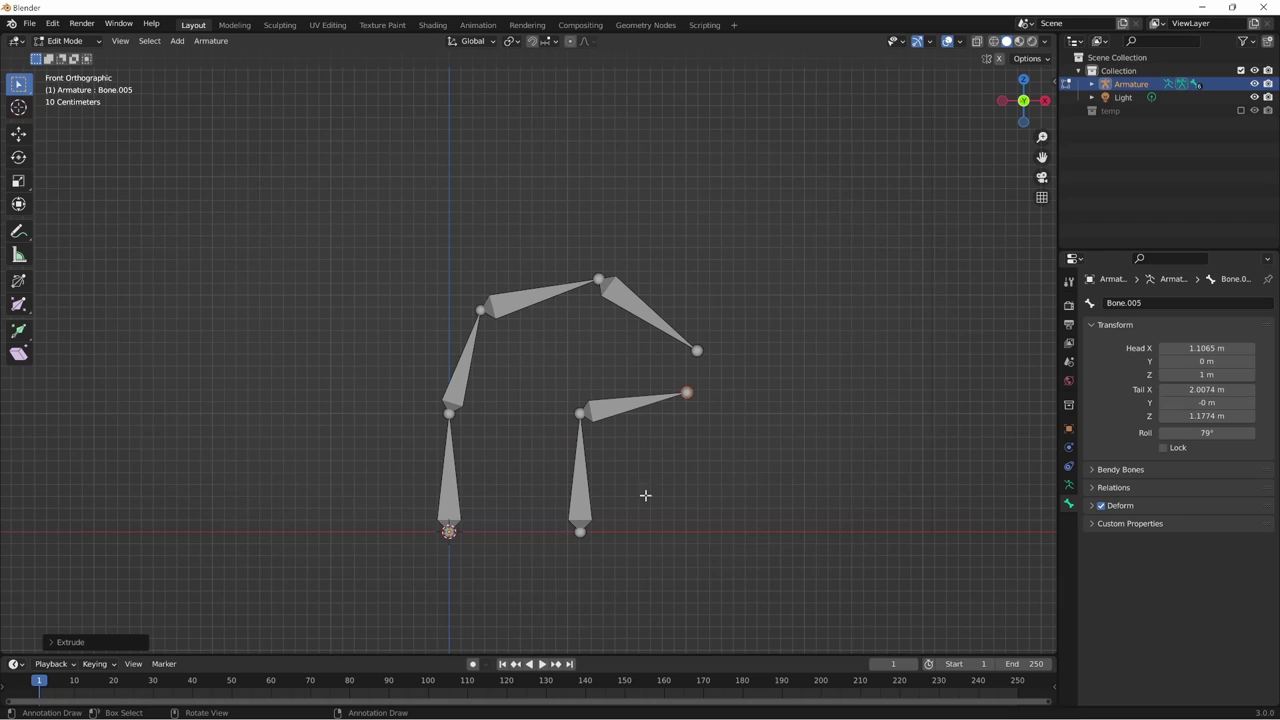
{"action": "left_click", "coordinate": [581, 497]}
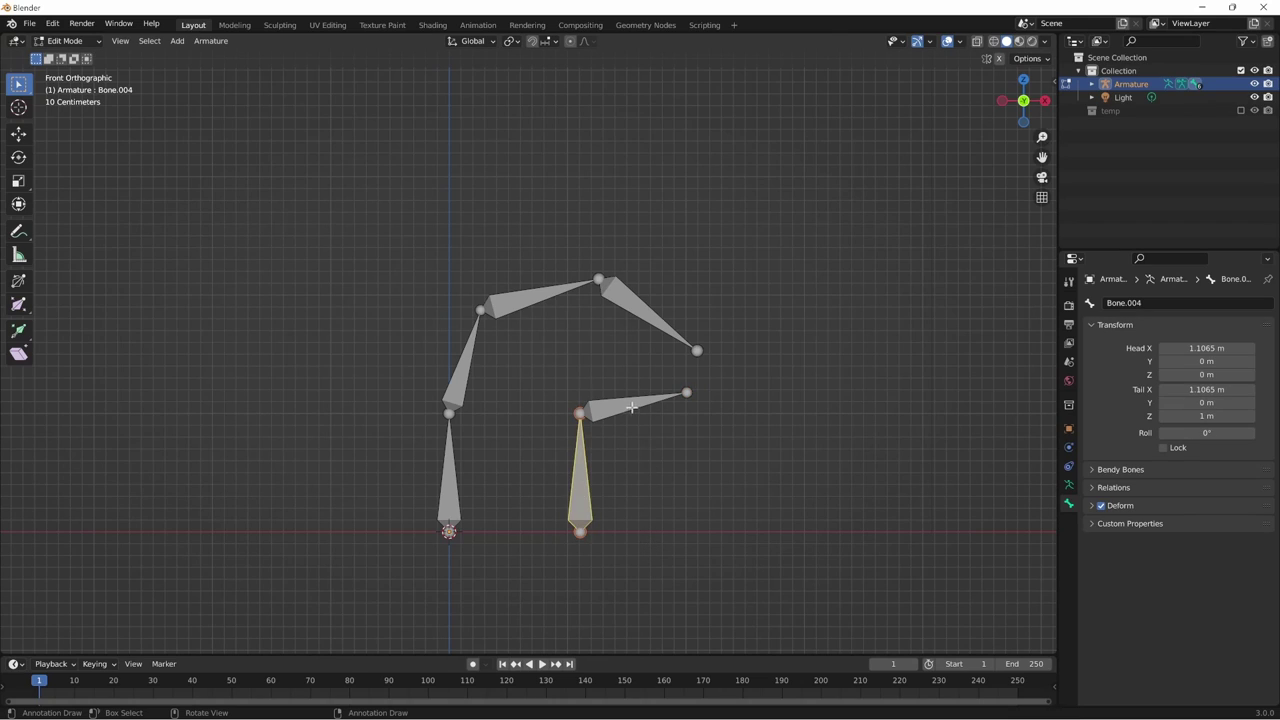
{"action": "left_click", "coordinate": [633, 408]}
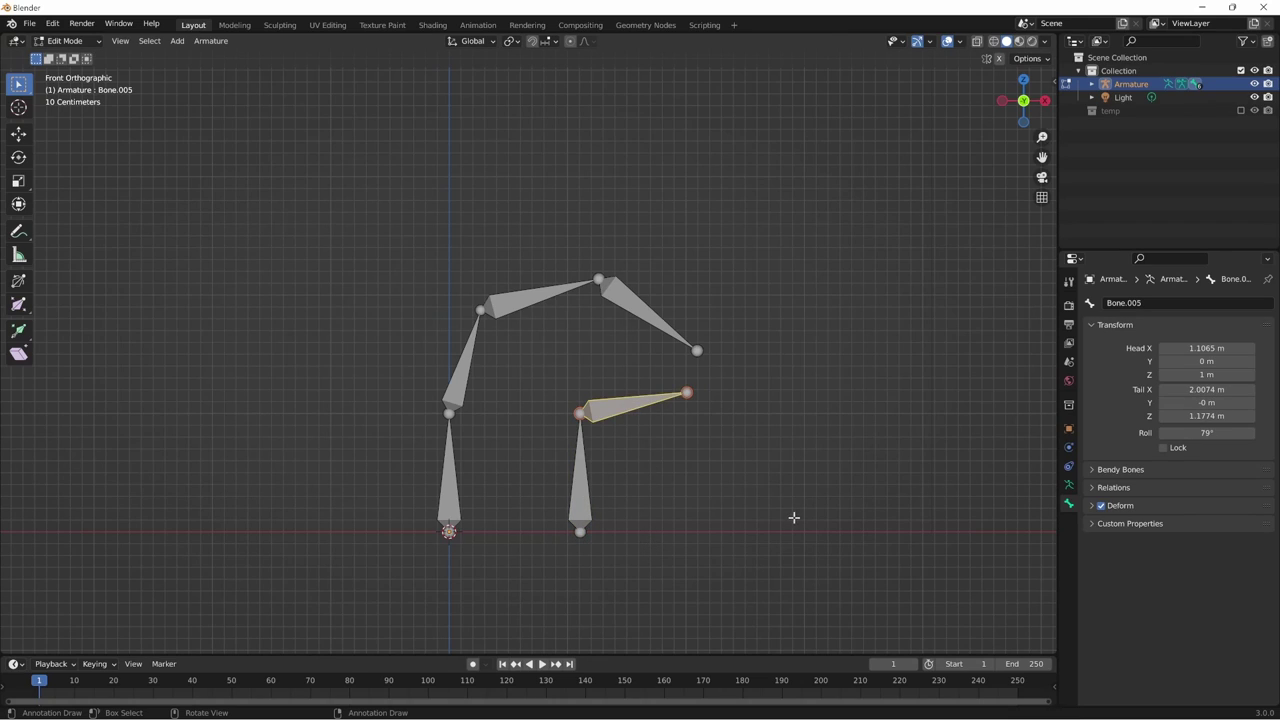
{"action": "left_click", "coordinate": [1092, 84]}
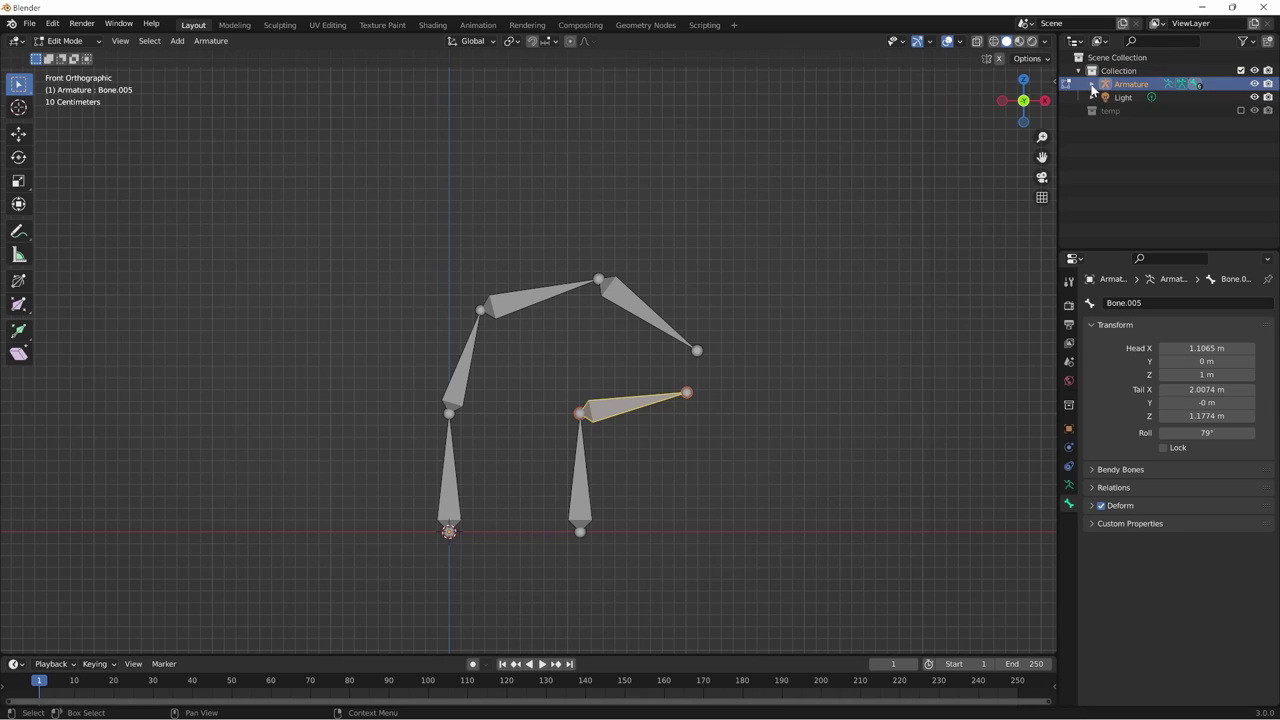
- Expand the Armature in the Outliner and switch selection between Bone and Bone.004
{"action": "left_click", "coordinate": [1105, 97]}
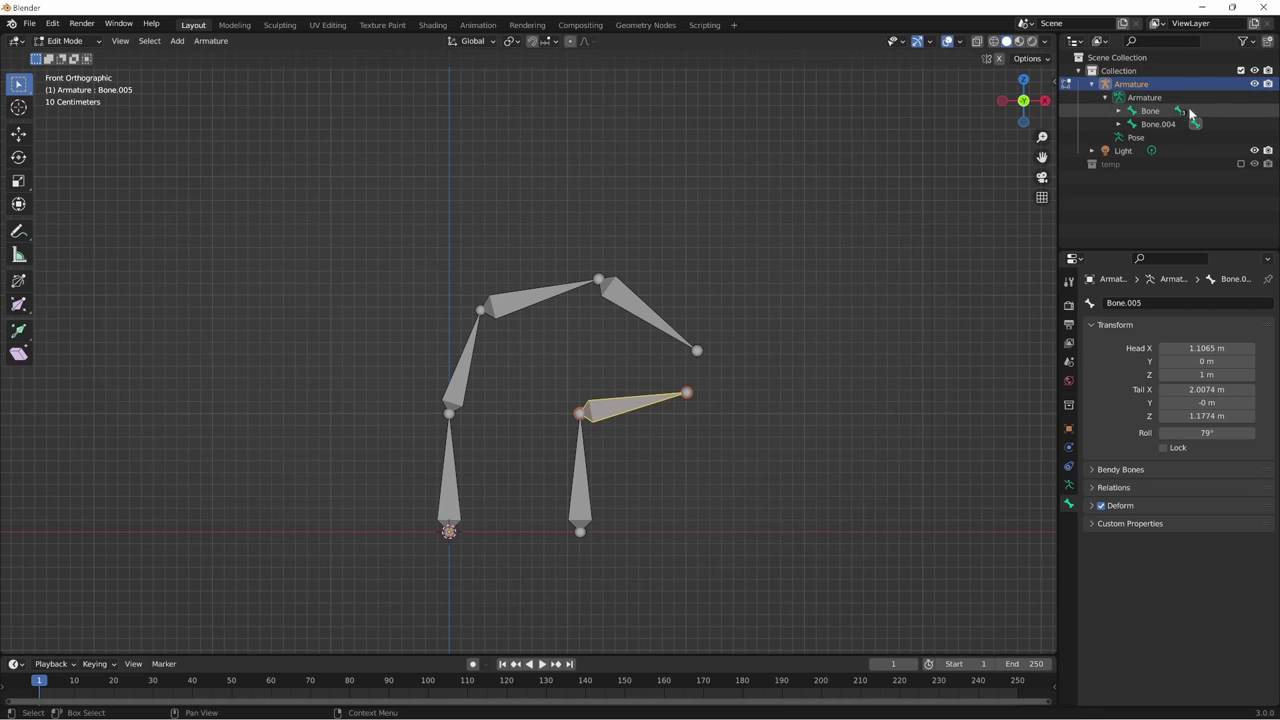
{"action": "left_click", "coordinate": [1152, 112]}
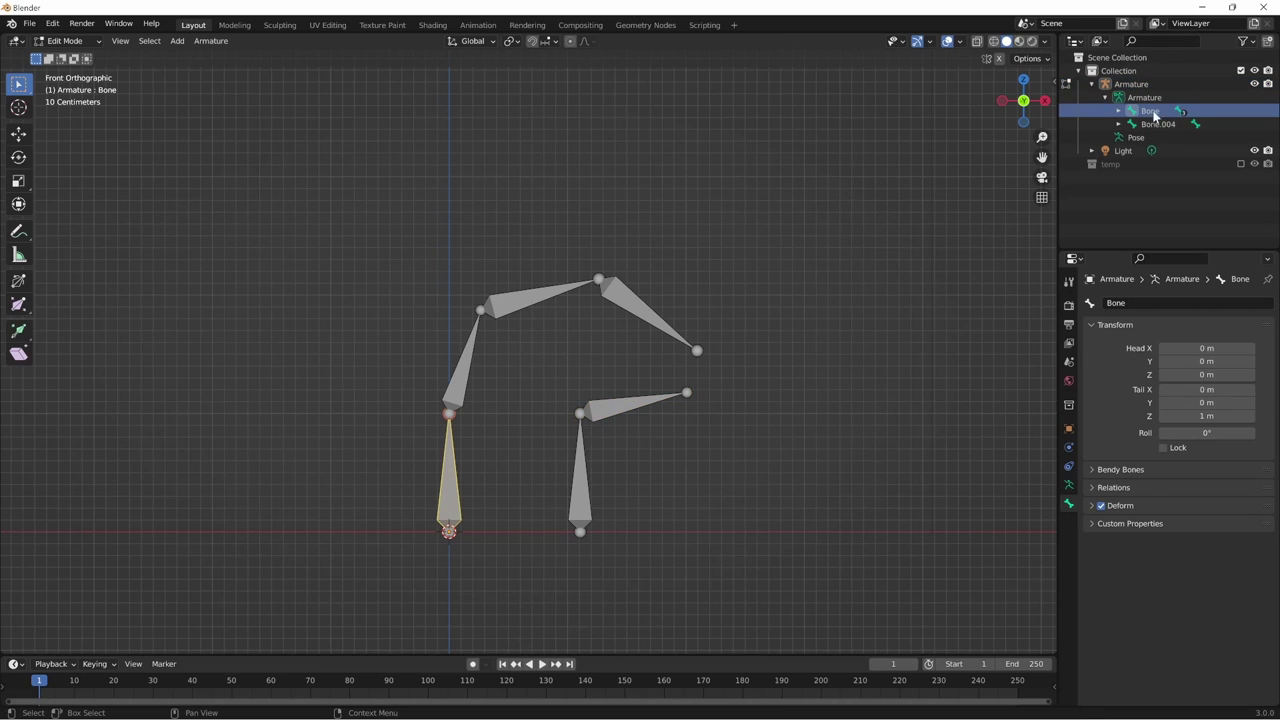
{"action": "left_click", "coordinate": [1160, 125]}
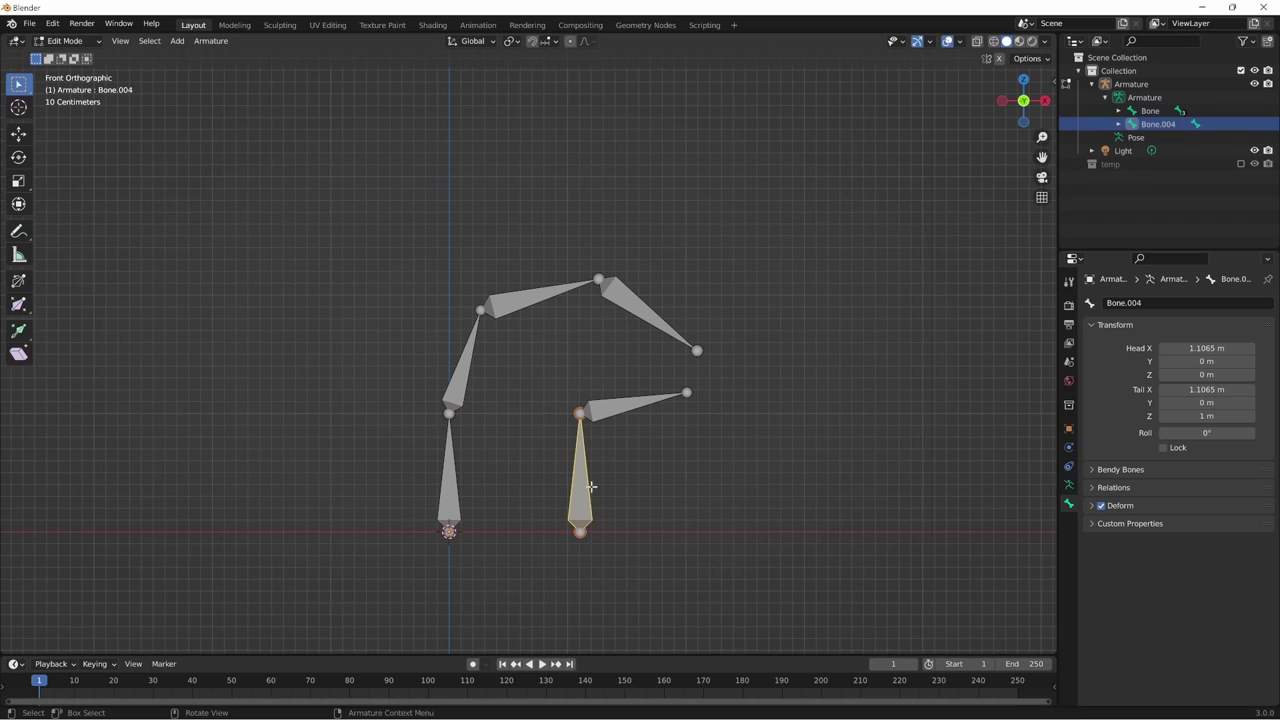
{"action": "left_click", "coordinate": [1150, 111]}
{"action": "left_click", "coordinate": [1158, 124]}
{"action": "left_click", "coordinate": [1150, 111]}
{"action": "left_click", "coordinate": [1158, 124]}
{"action": "left_click", "coordinate": [1150, 111]}
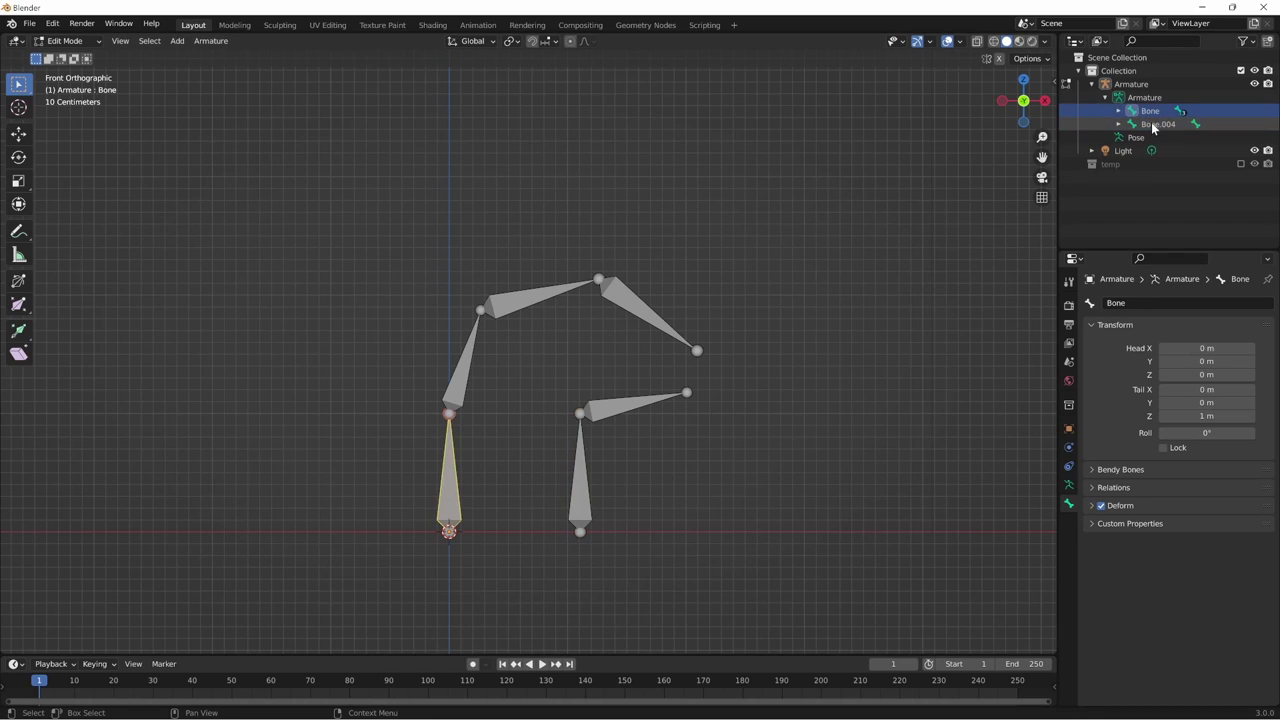
{"action": "left_click", "coordinate": [1158, 124]}
{"action": "left_click", "coordinate": [1150, 111]}
{"action": "left_click", "coordinate": [1158, 124]}
{"action": "left_click", "coordinate": [1150, 111]}
{"action": "left_click", "coordinate": [1158, 124]}
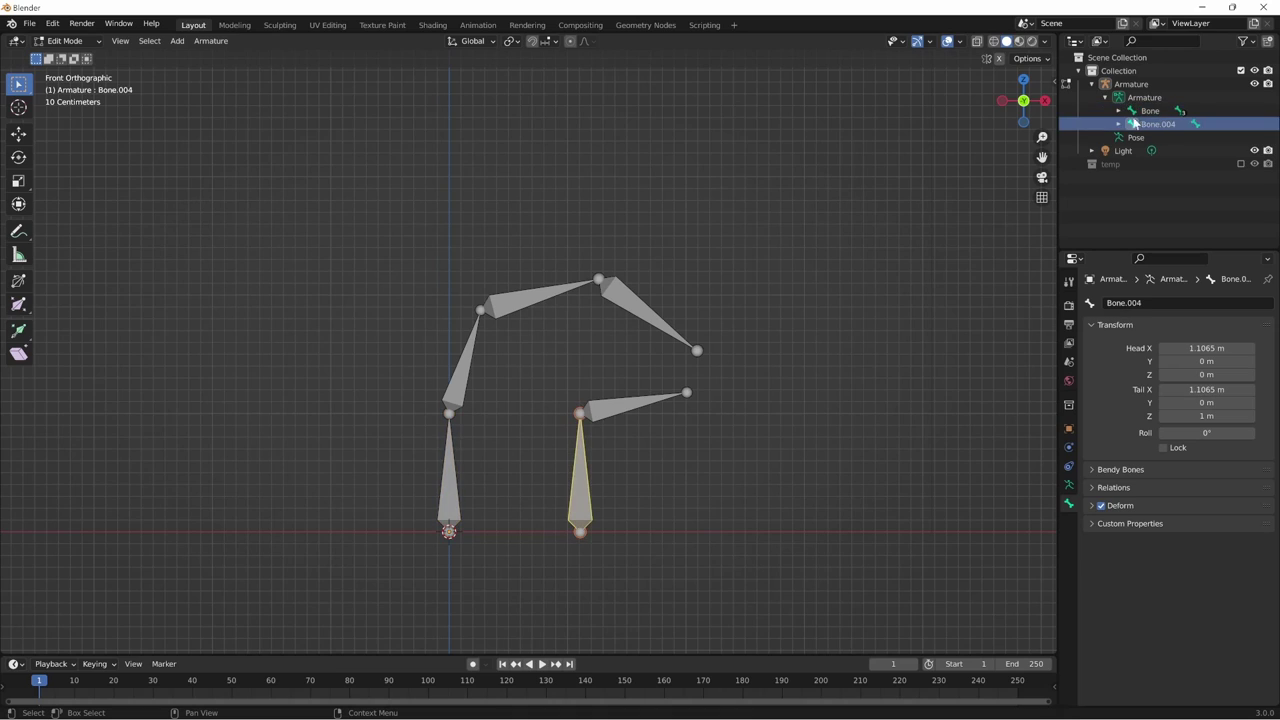
{"action": "left_click", "coordinate": [1118, 111]}
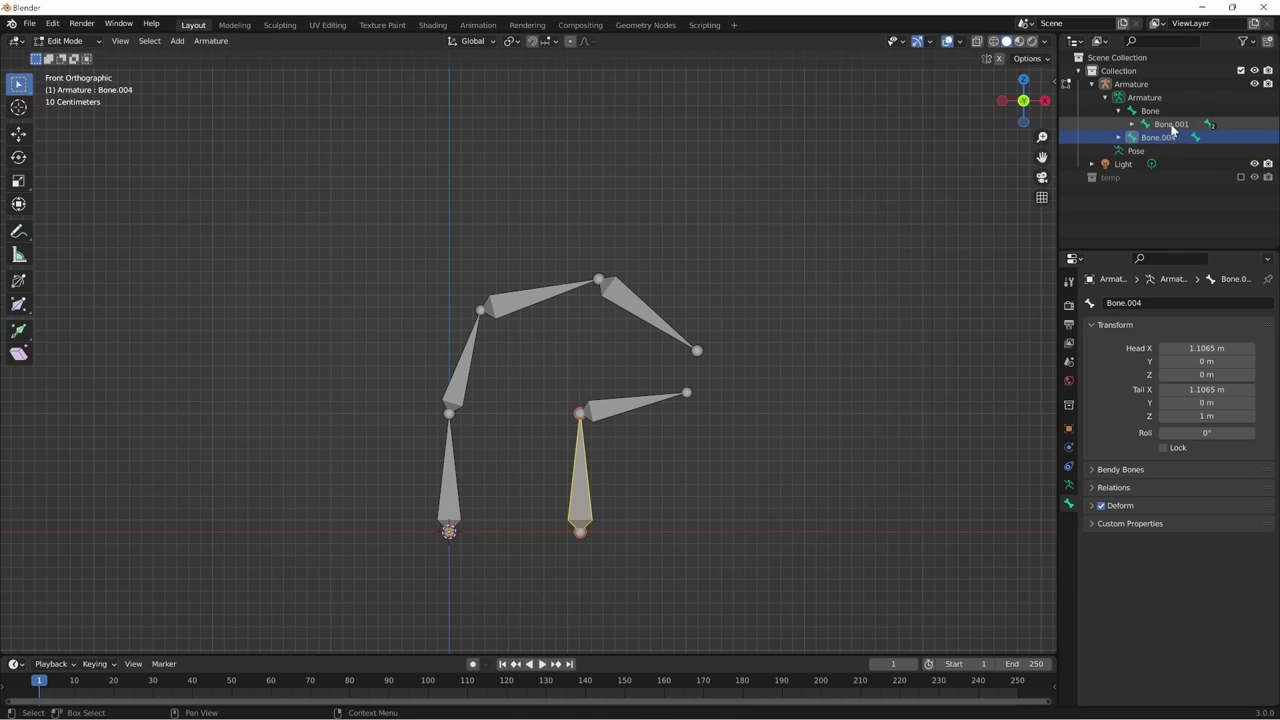
- Expand Bone.001, Bone.002 and Bone.004 to reveal Bone.002, Bone.003 and Bone.005
{"action": "left_click", "coordinate": [1170, 124]}
{"action": "left_click", "coordinate": [1132, 124]}
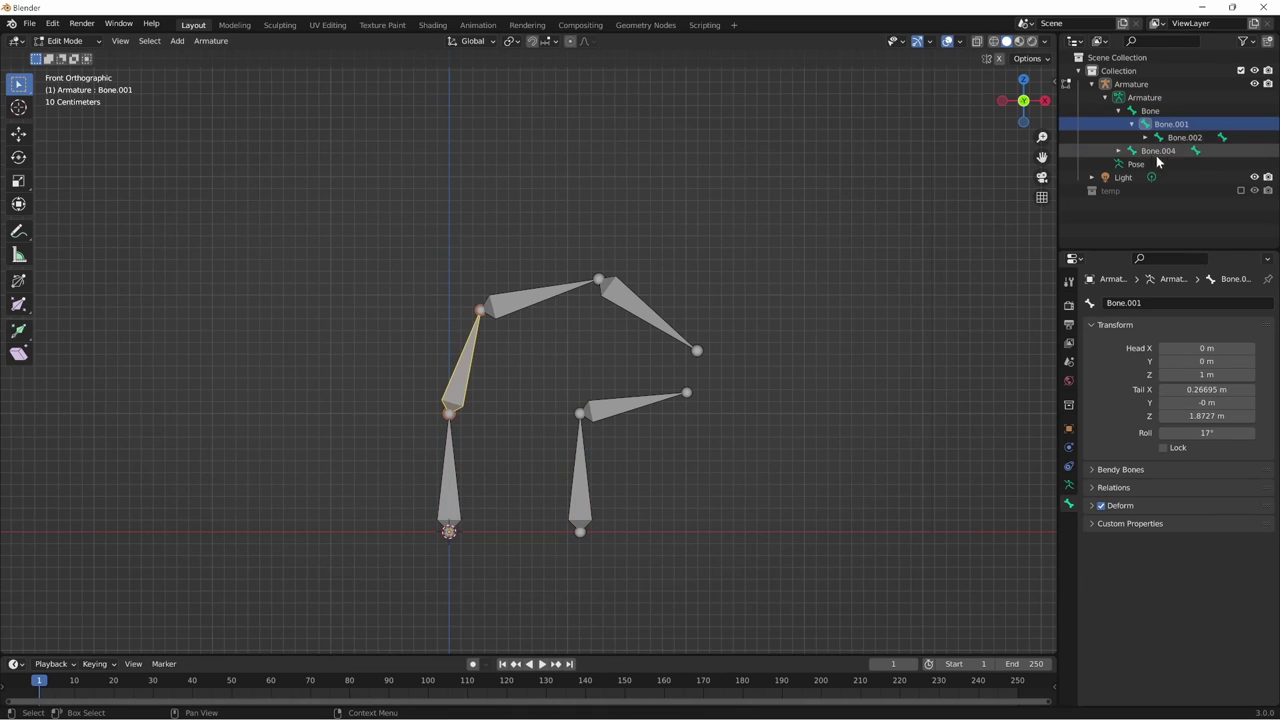
{"action": "left_click", "coordinate": [1184, 137]}
{"action": "left_click", "coordinate": [1145, 137]}
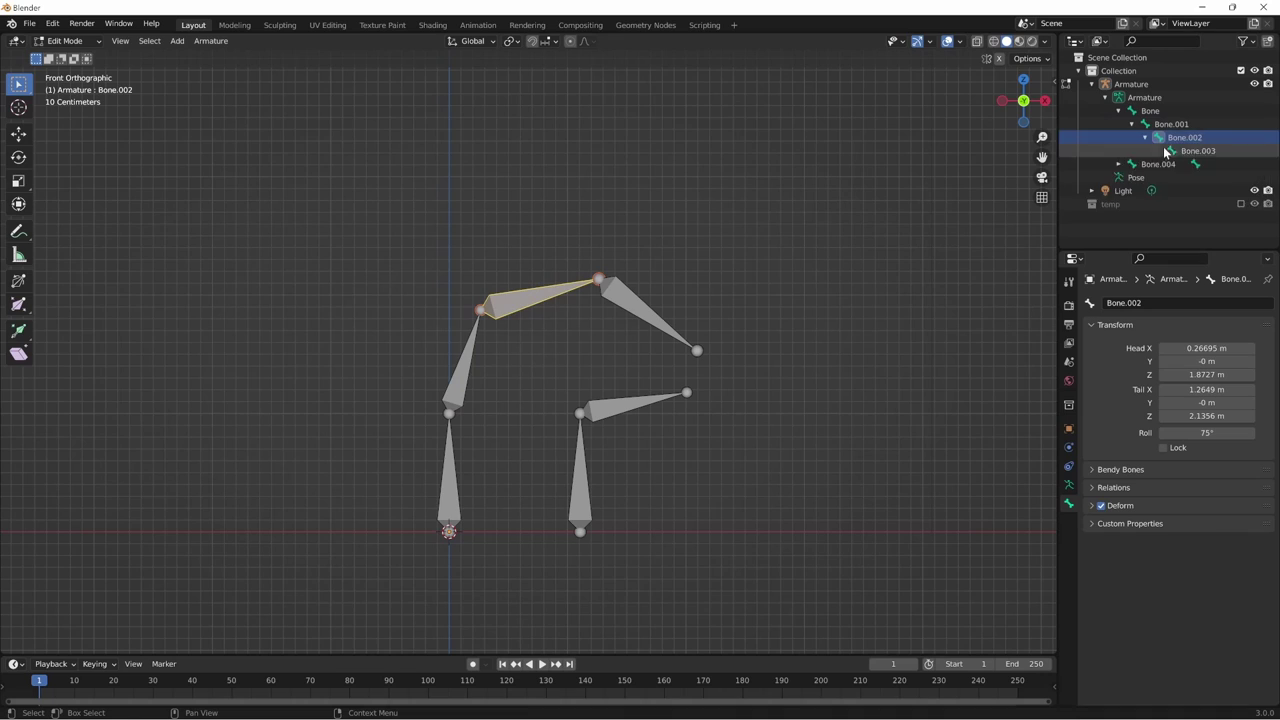
{"action": "left_click", "coordinate": [1118, 164]}
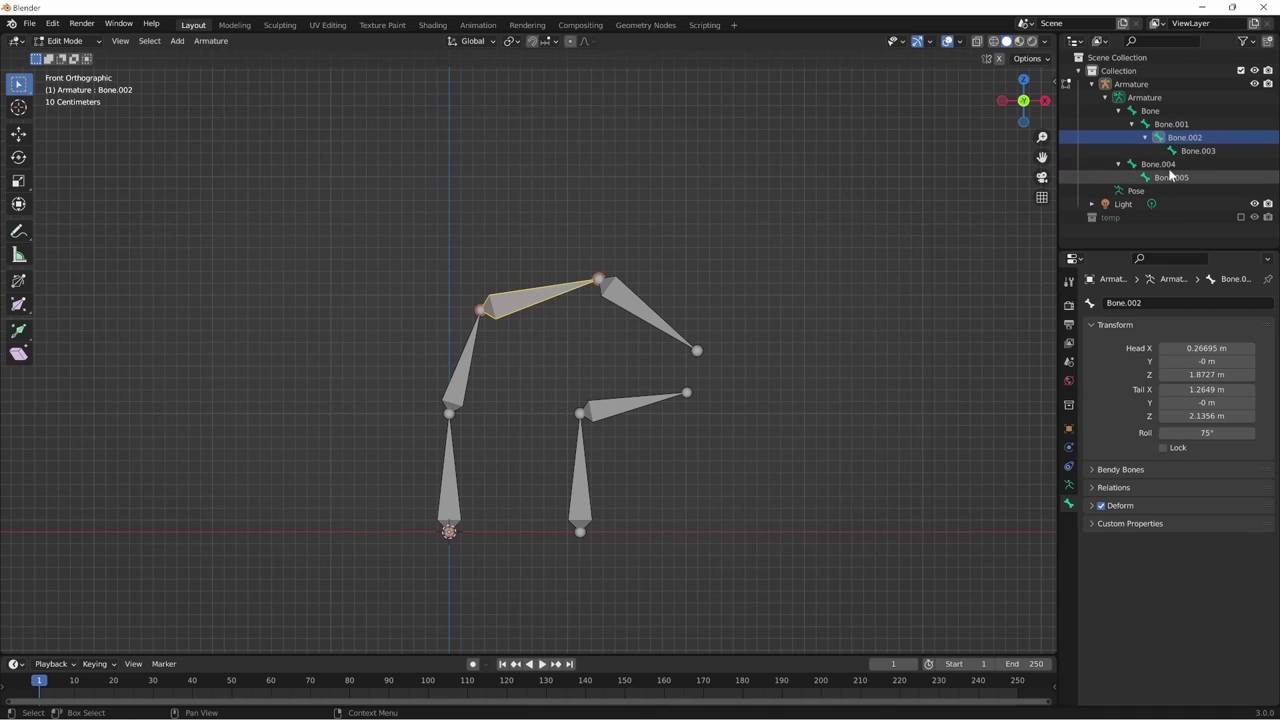
{"action": "left_click", "coordinate": [1162, 164]}
- Reselect Bone.004, trial-move it with its child and cancel, restoring the bones
{"action": "left_click", "coordinate": [702, 530]}
{"action": "key", "text": "ctrl+z"}
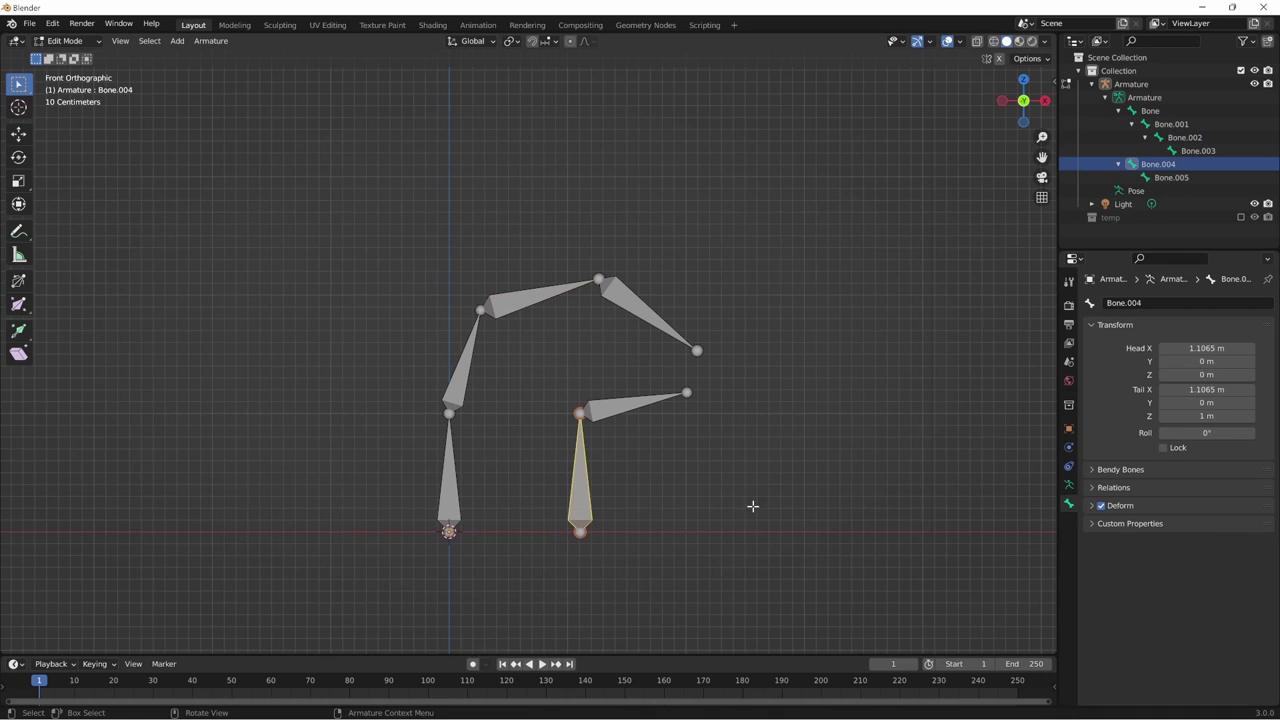
{"action": "key", "text": "g"}
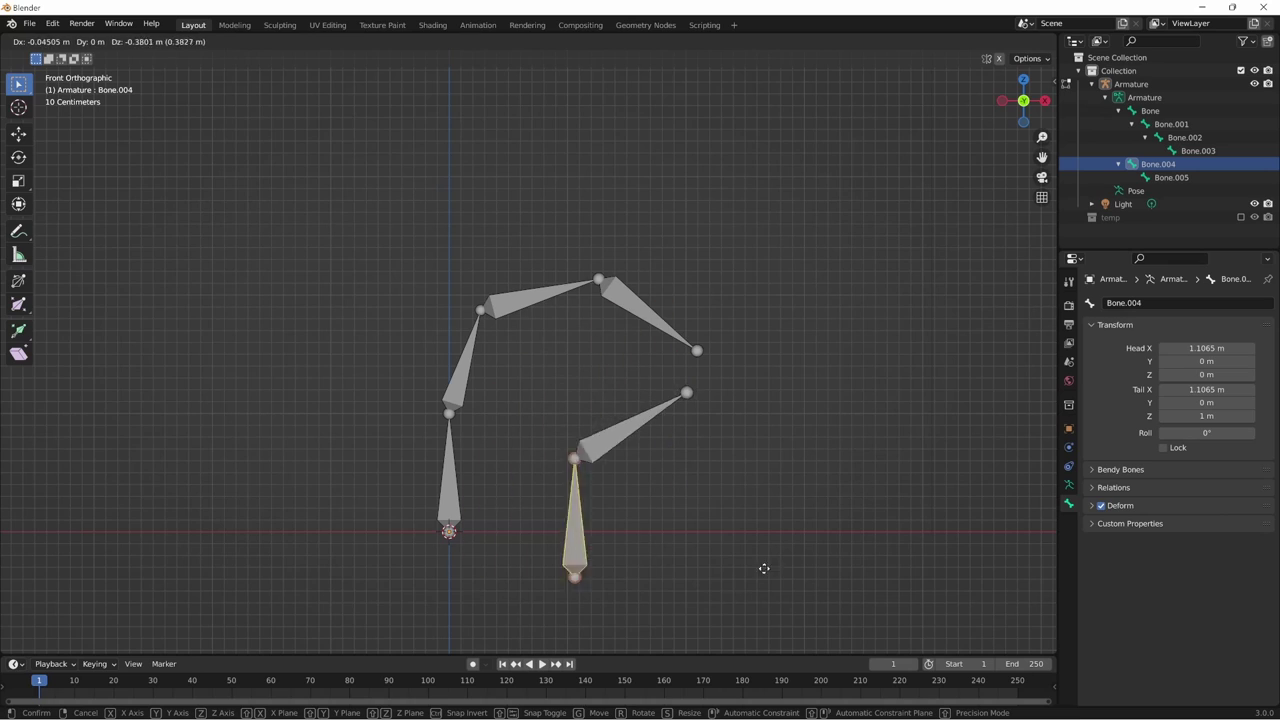
{"action": "key", "text": "Escape"}
{"action": "middle_click_drag", "start_coordinate": [676, 473], "coordinate": [720, 463], "text": "shift"}
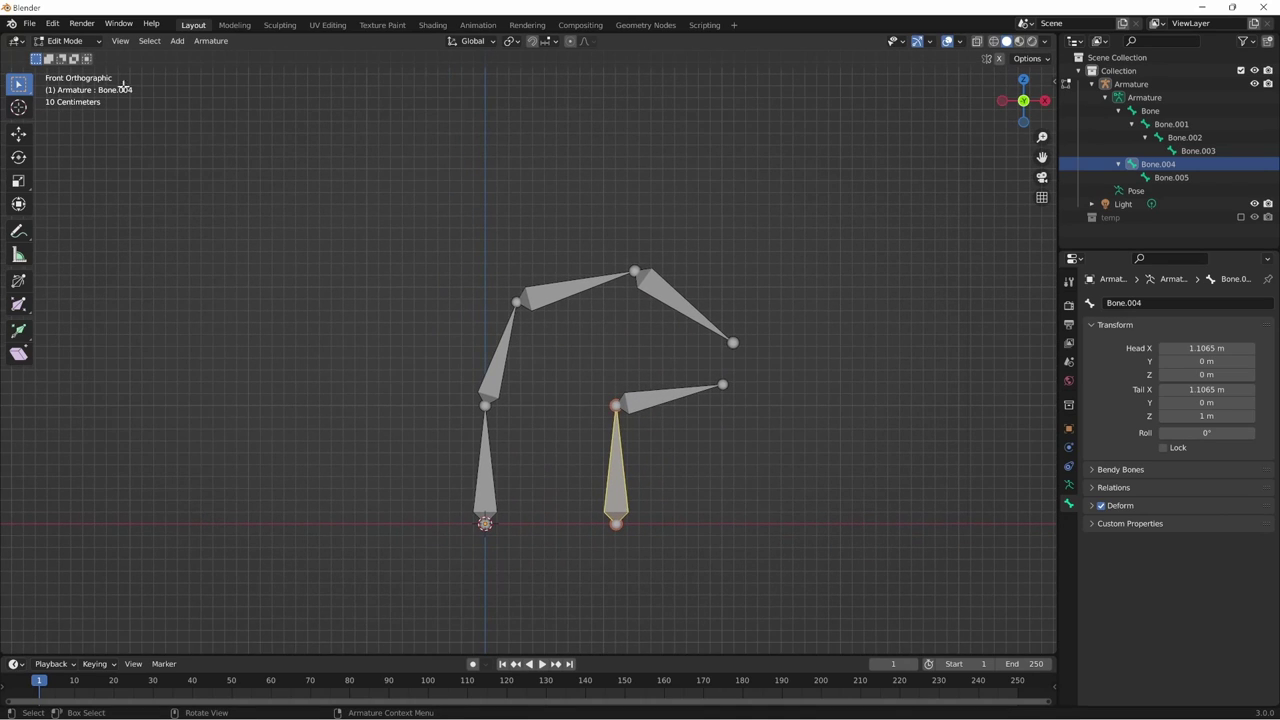
{"action": "left_click", "coordinate": [88, 42]}
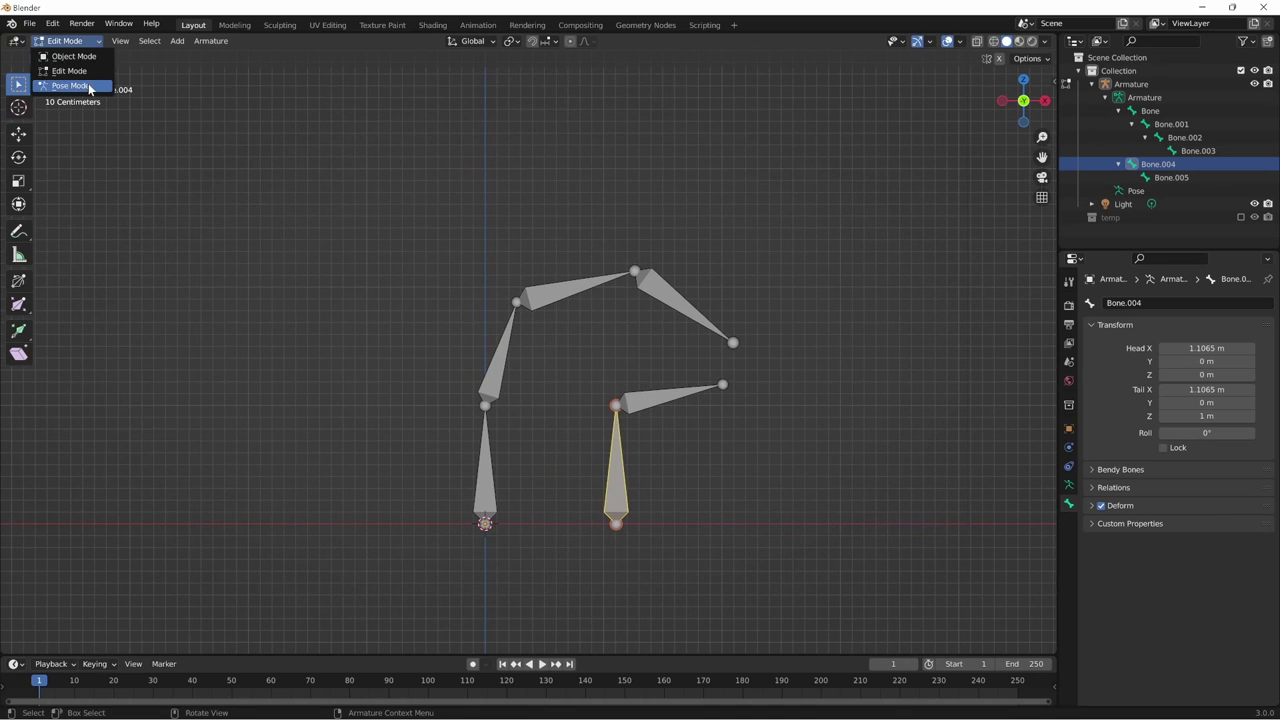
- In Pose Mode, rotate the base bone Bone and then Bone.001
{"action": "left_click", "coordinate": [88, 87]}
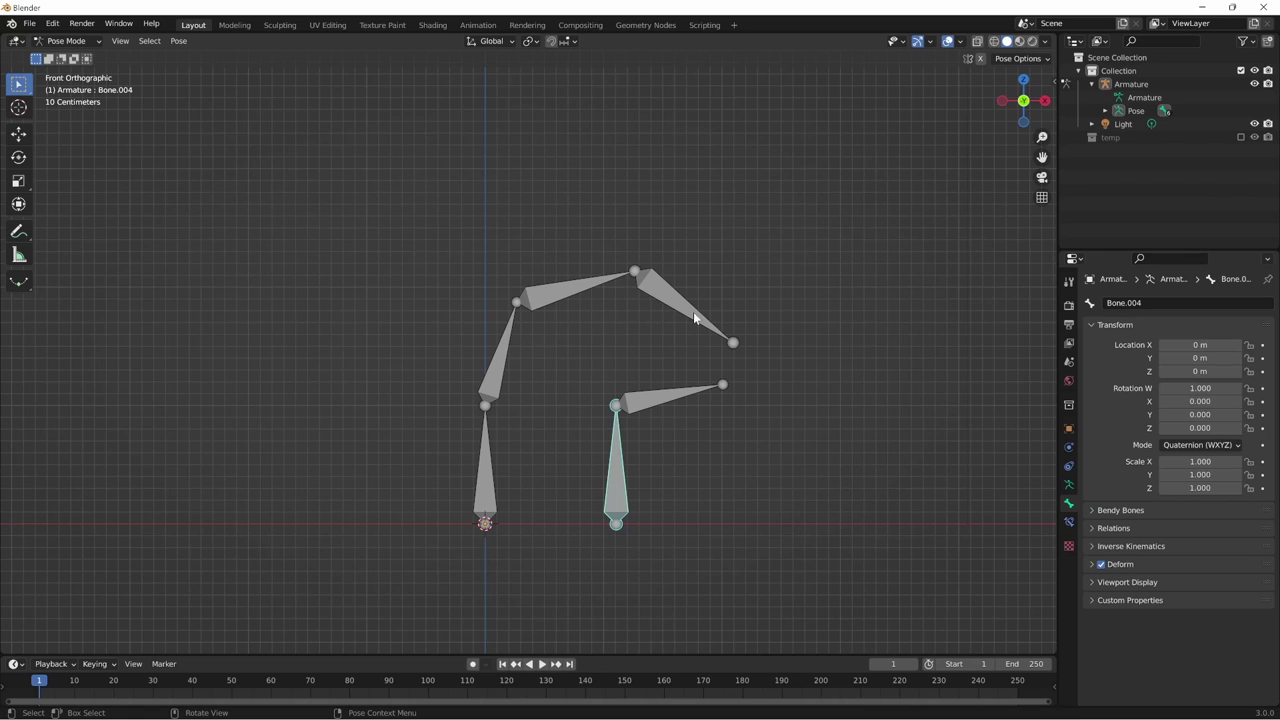
{"action": "key", "text": "ctrl+z"}
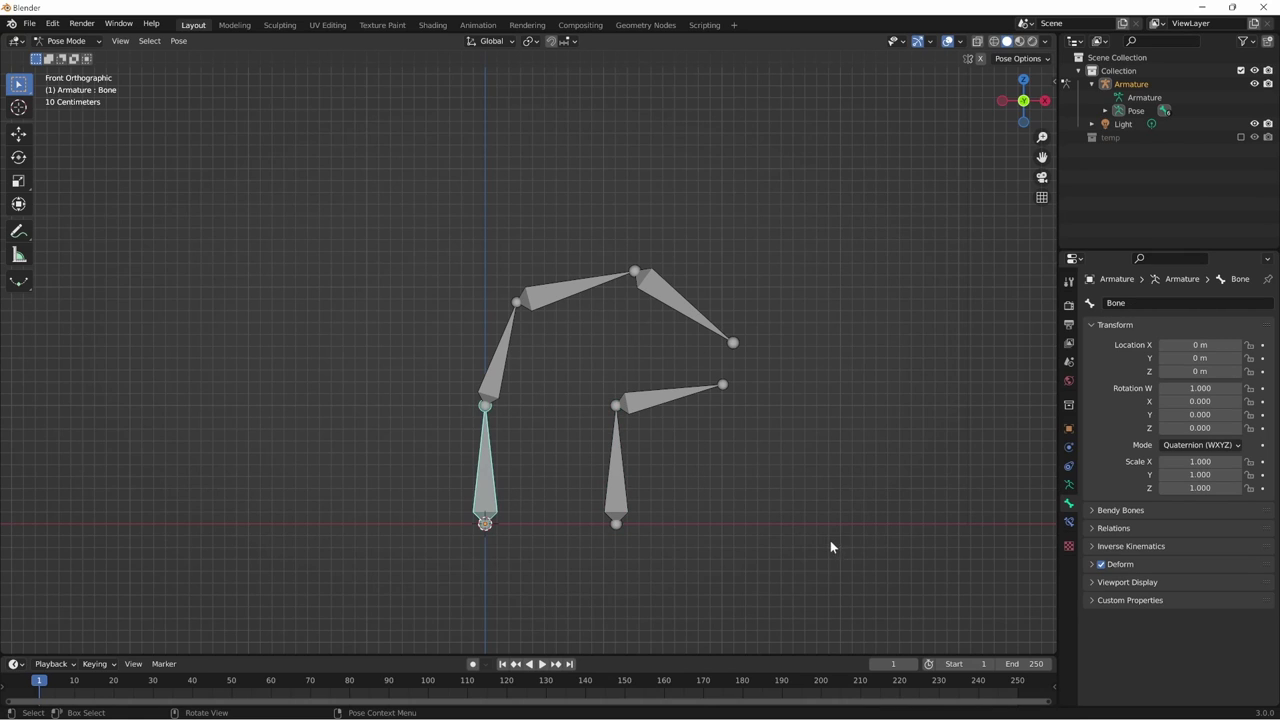
{"action": "key", "text": "r"}
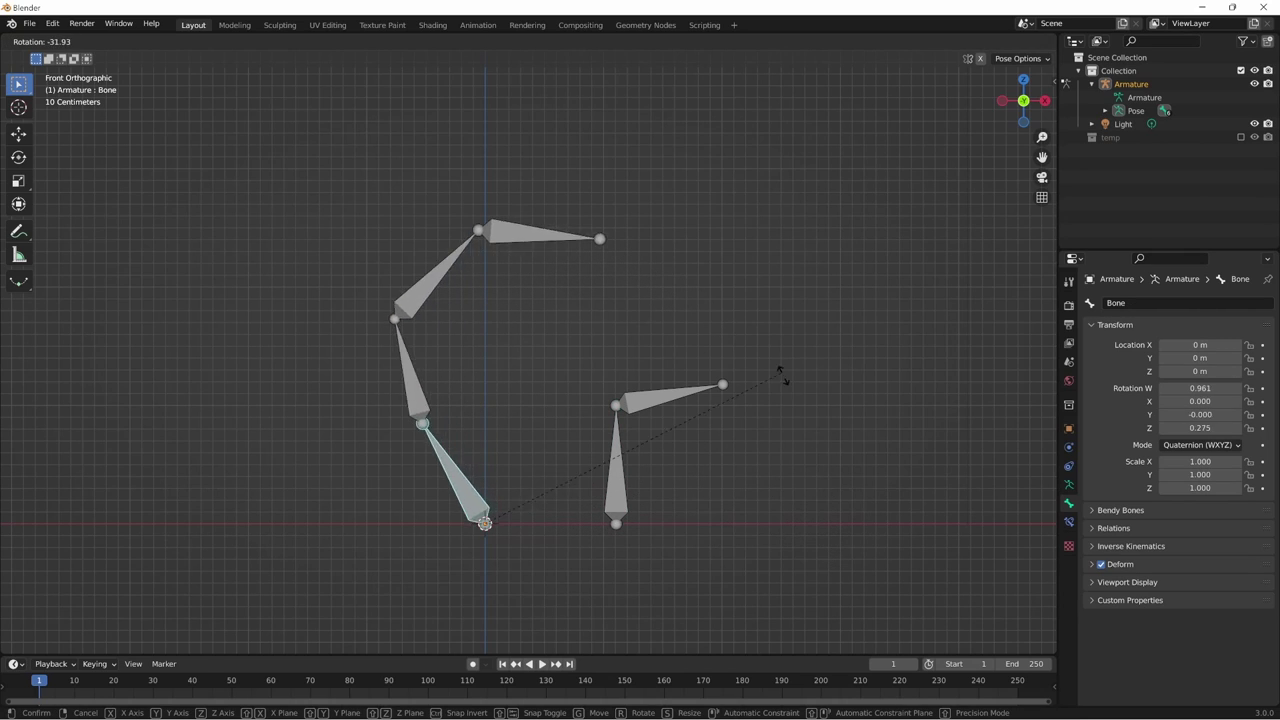
{"action": "left_click", "coordinate": [662, 457]}
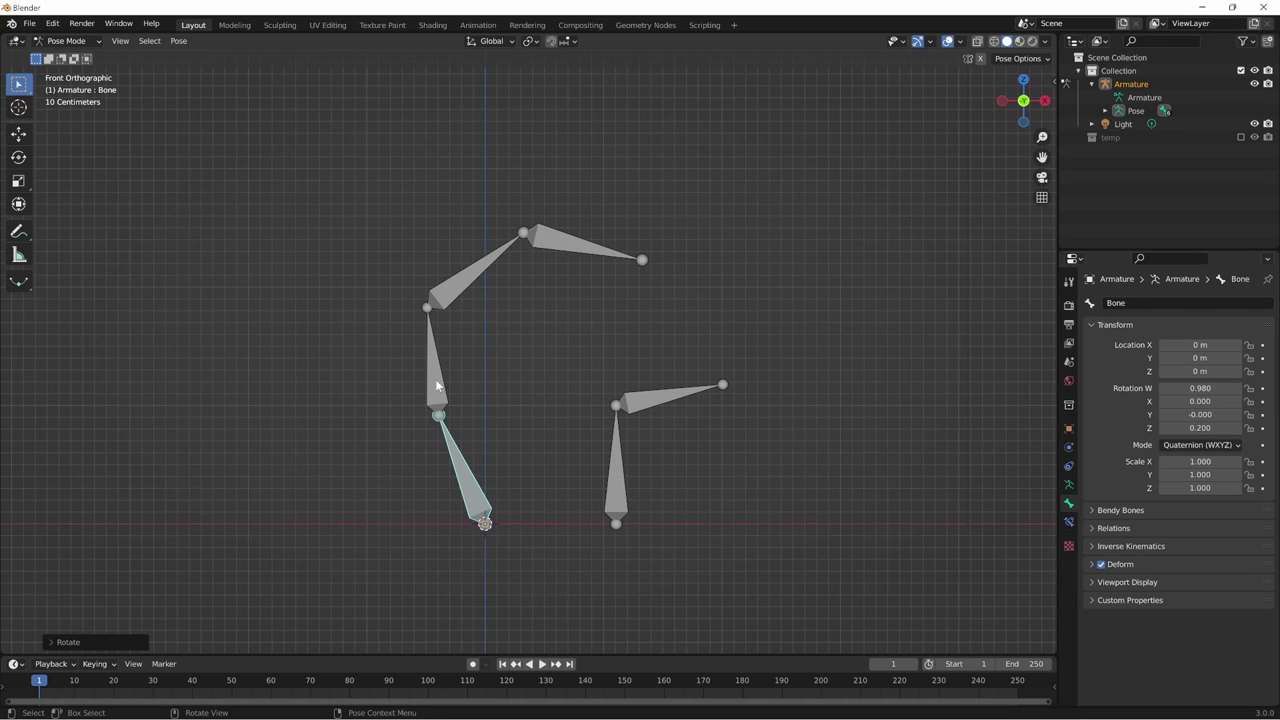
{"action": "left_click", "coordinate": [435, 379]}
{"action": "key", "text": "r"}
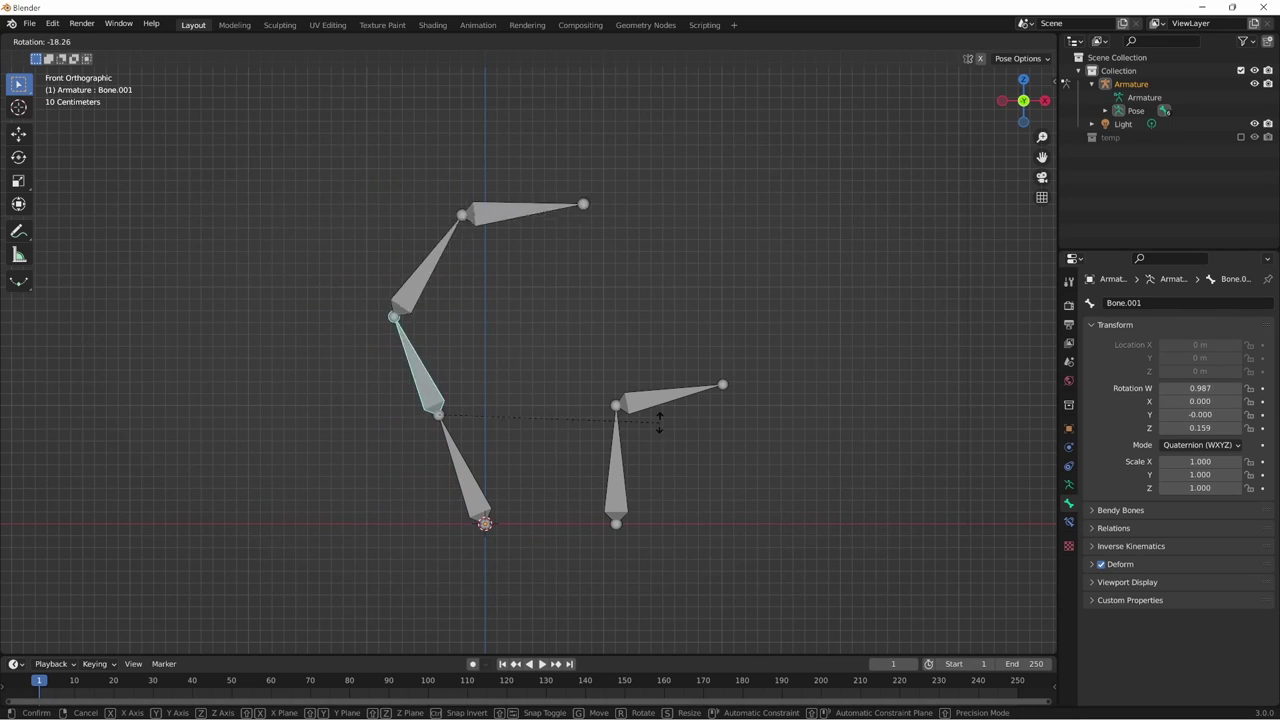
{"action": "left_click", "coordinate": [573, 499]}
- Rotate Bone.002 and Bone.003 so the chain's tip points upper-left, then turn Bone.002 right
{"action": "left_click", "coordinate": [518, 311]}
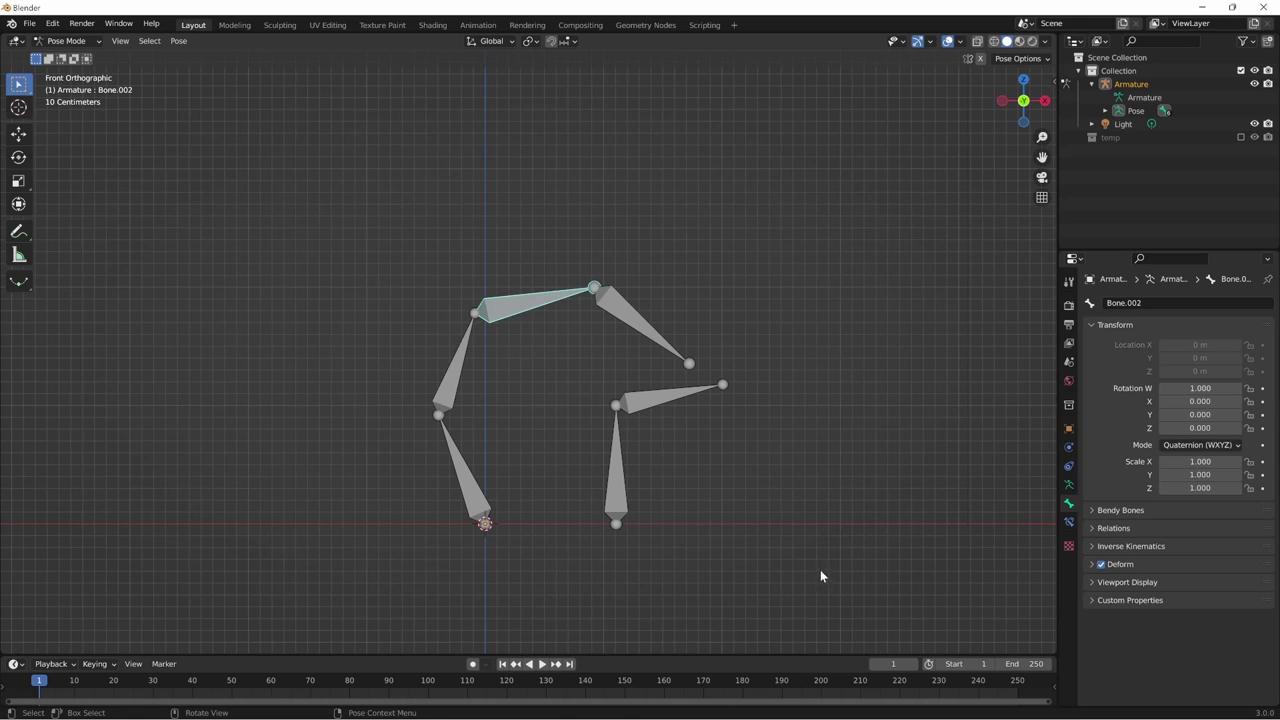
{"action": "key", "text": "r"}
{"action": "left_click", "coordinate": [567, 179]}
{"action": "left_click", "coordinate": [567, 177]}
{"action": "key", "text": "r"}
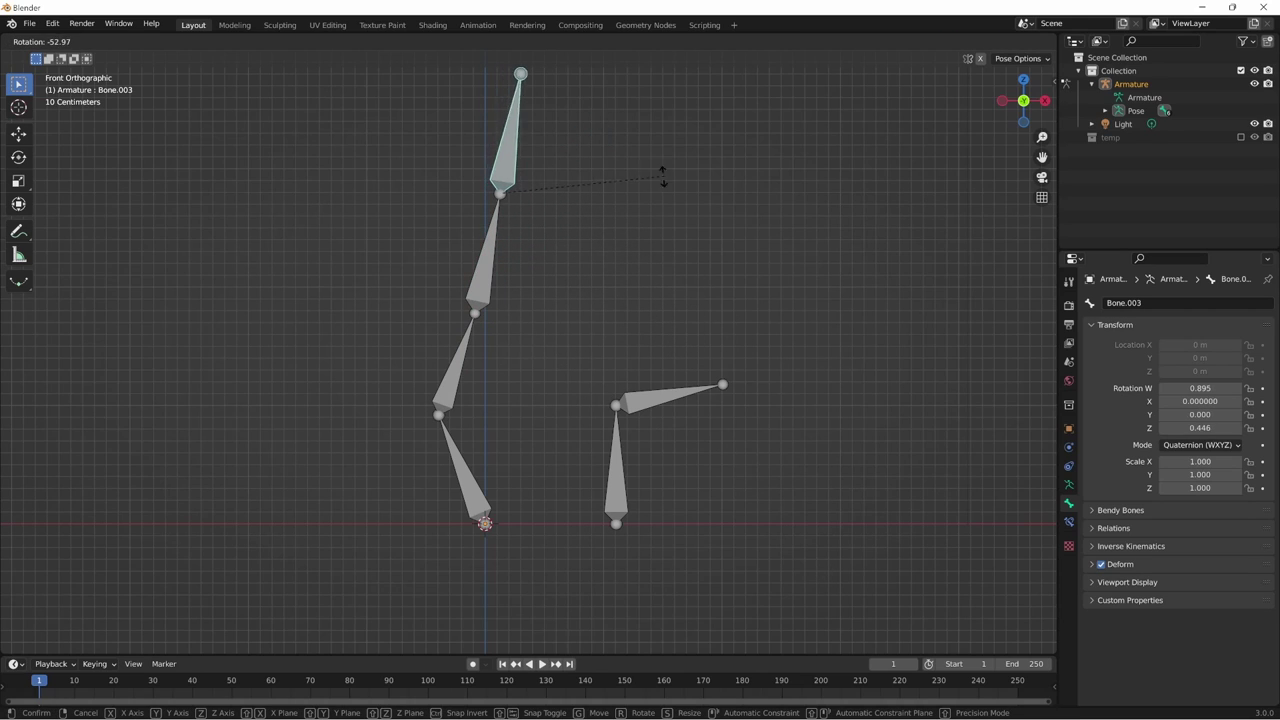
{"action": "left_click", "coordinate": [512, 118]}
{"action": "left_click", "coordinate": [487, 281]}
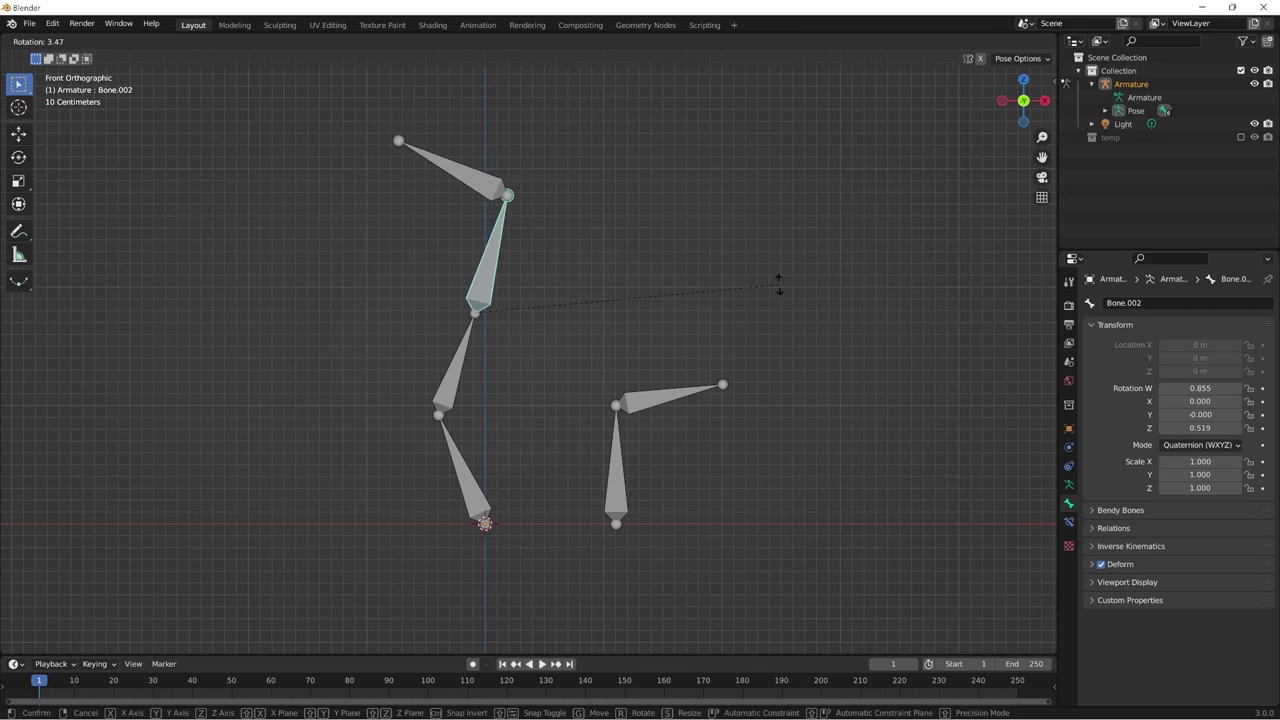
{"action": "key", "text": "r"}
{"action": "left_click", "coordinate": [655, 523]}
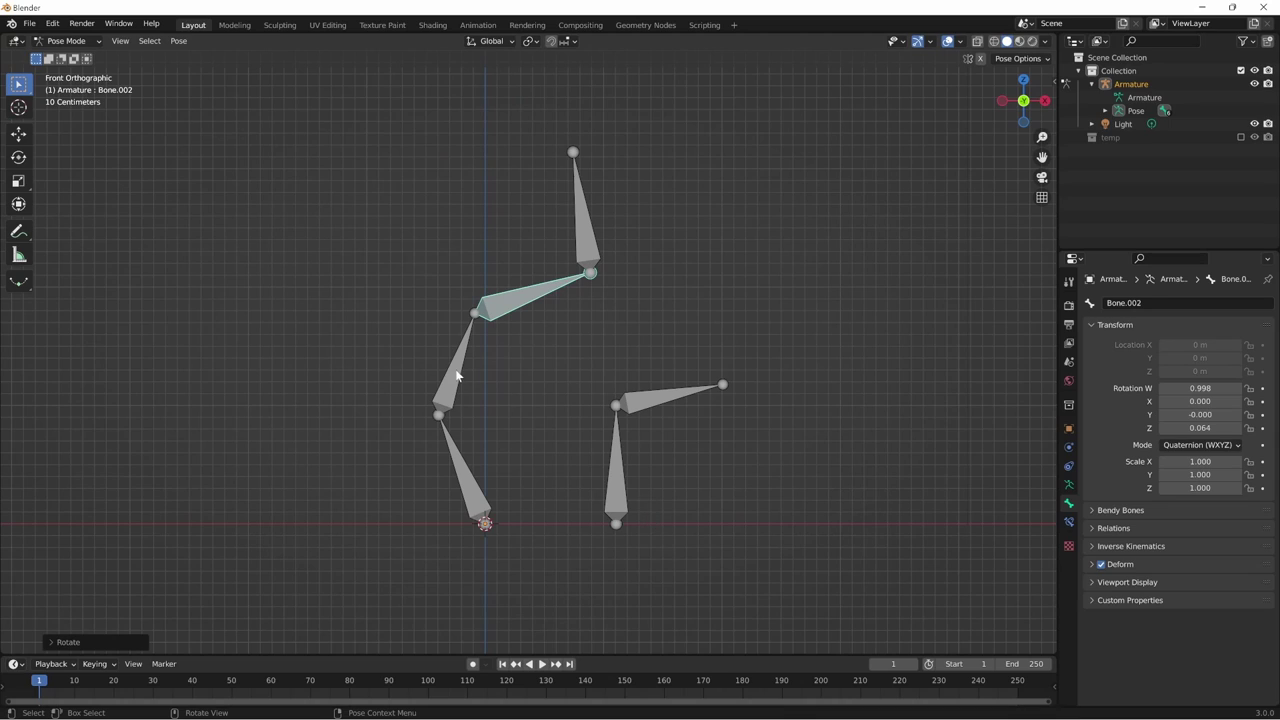
- Rotate Bone.001 to a gentler upper-right angle and scale it down to 0.751
{"action": "left_click", "coordinate": [457, 375]}
{"action": "key", "text": "r"}
{"action": "left_click", "coordinate": [697, 527]}
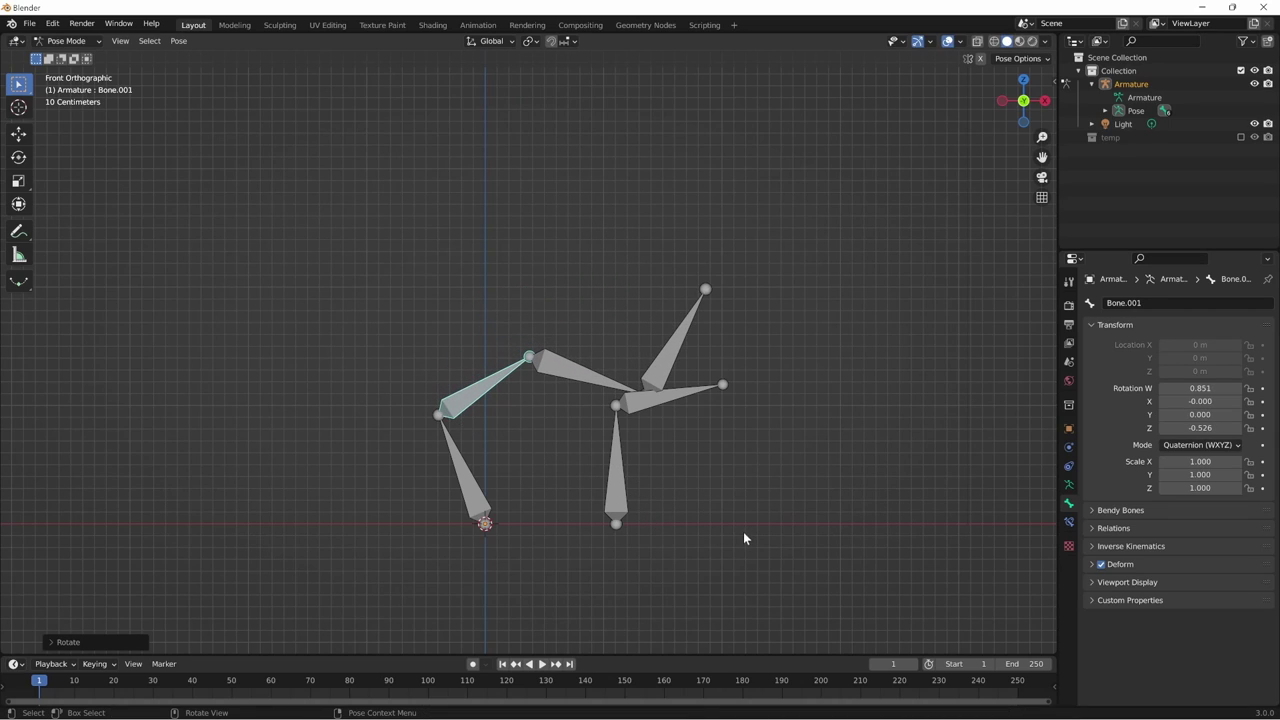
{"action": "key", "text": "r"}
{"action": "left_click", "coordinate": [694, 502]}
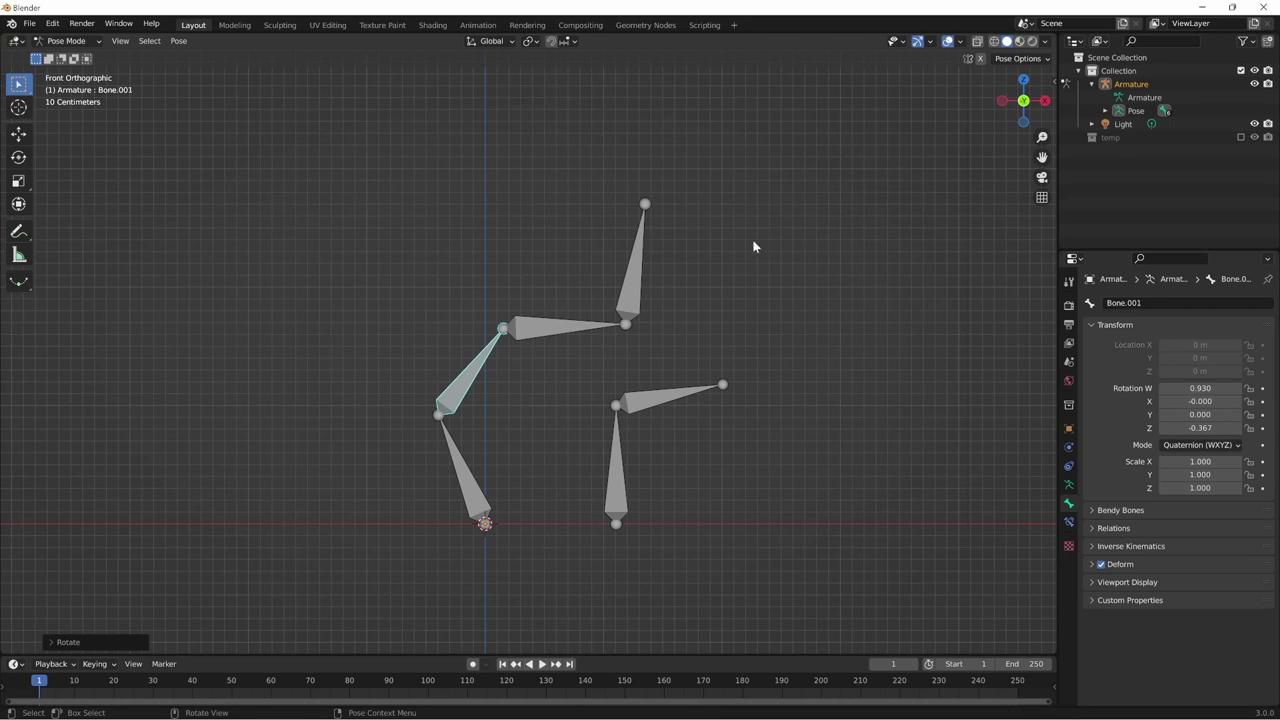
{"action": "key", "text": "s"}
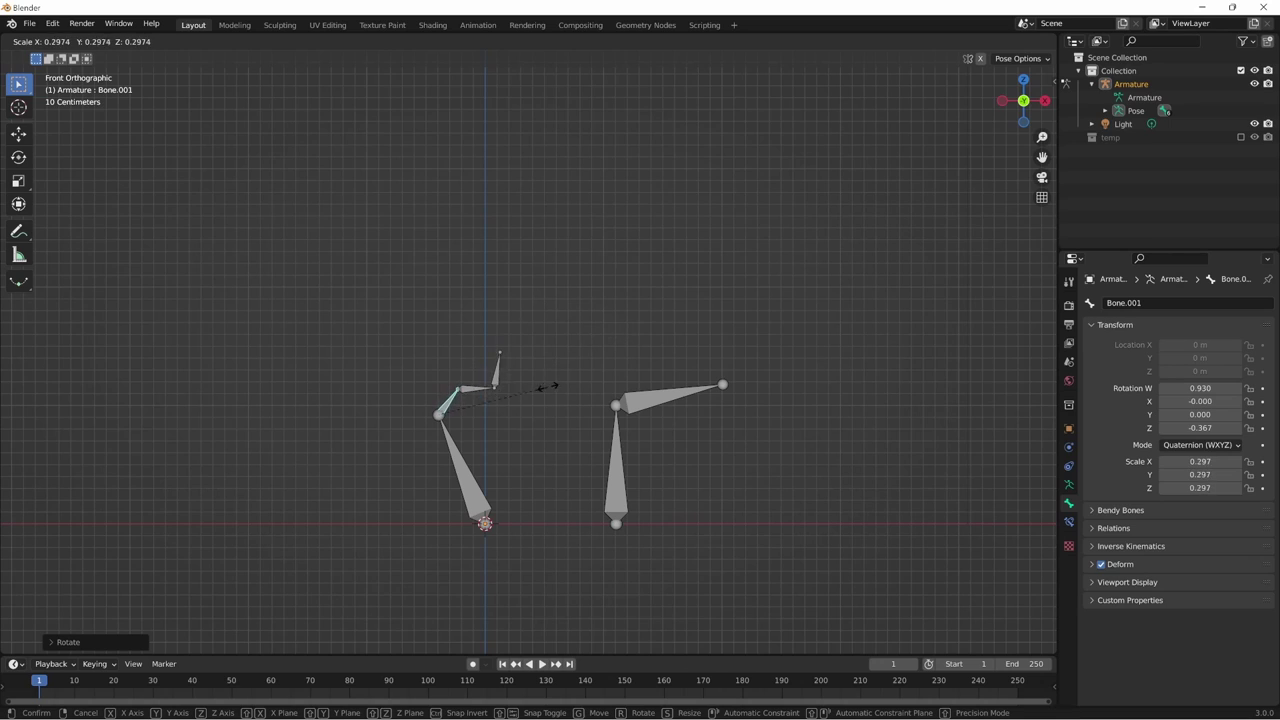
{"action": "left_click", "coordinate": [517, 419]}
{"action": "key", "text": "s"}
{"action": "left_click", "coordinate": [538, 401]}
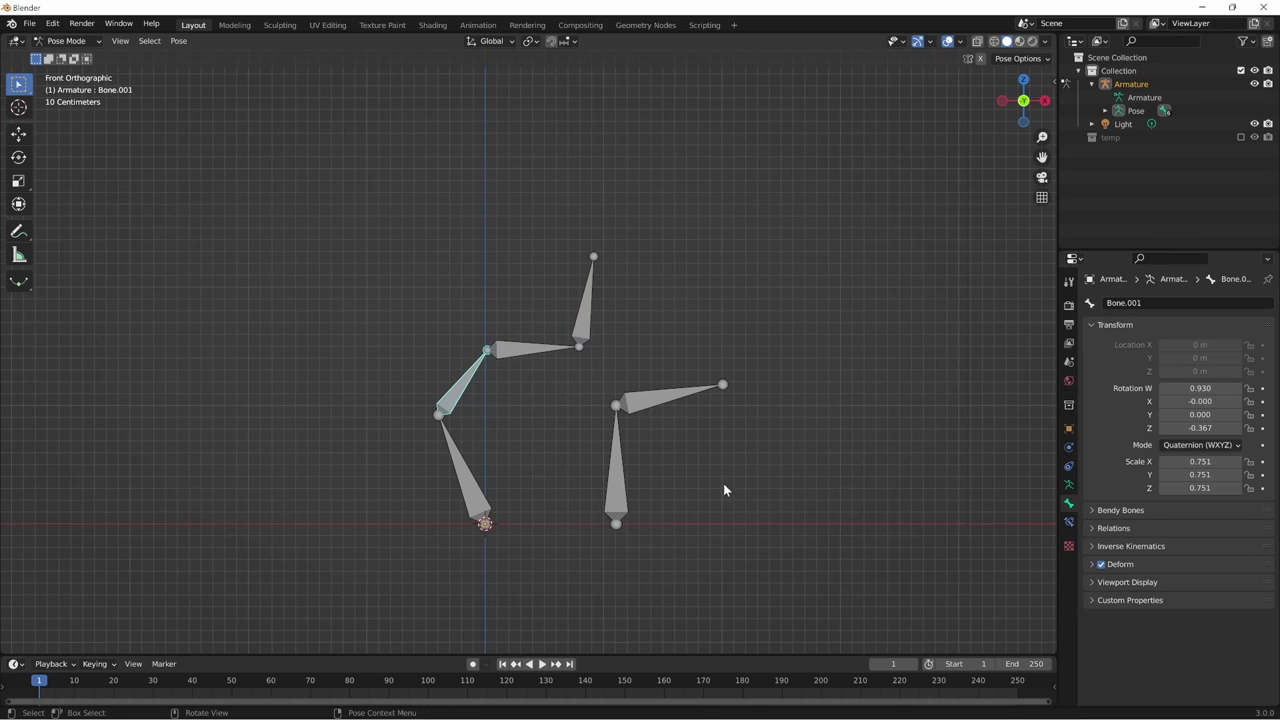
{"action": "key", "text": "r"}
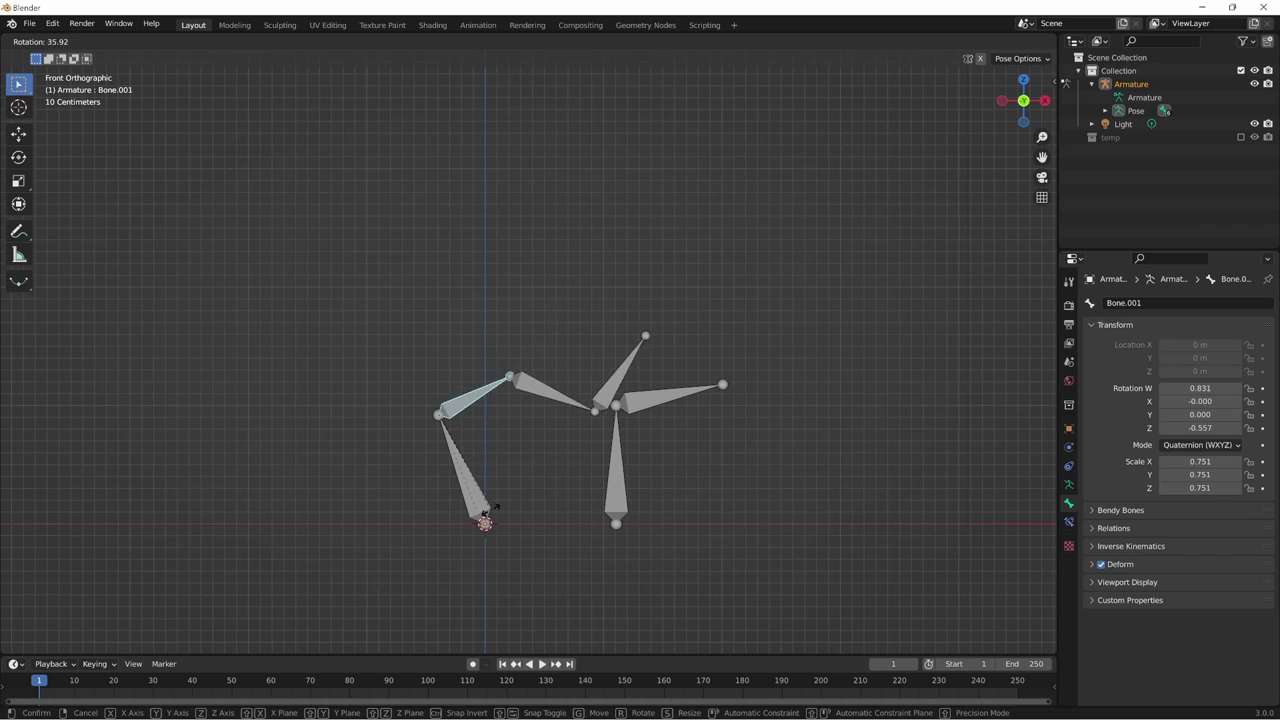
{"action": "left_click", "coordinate": [546, 455]}
- Turn Bone.001 and the bones above it, then shift the whole left chain slightly
{"action": "left_click", "coordinate": [477, 500]}
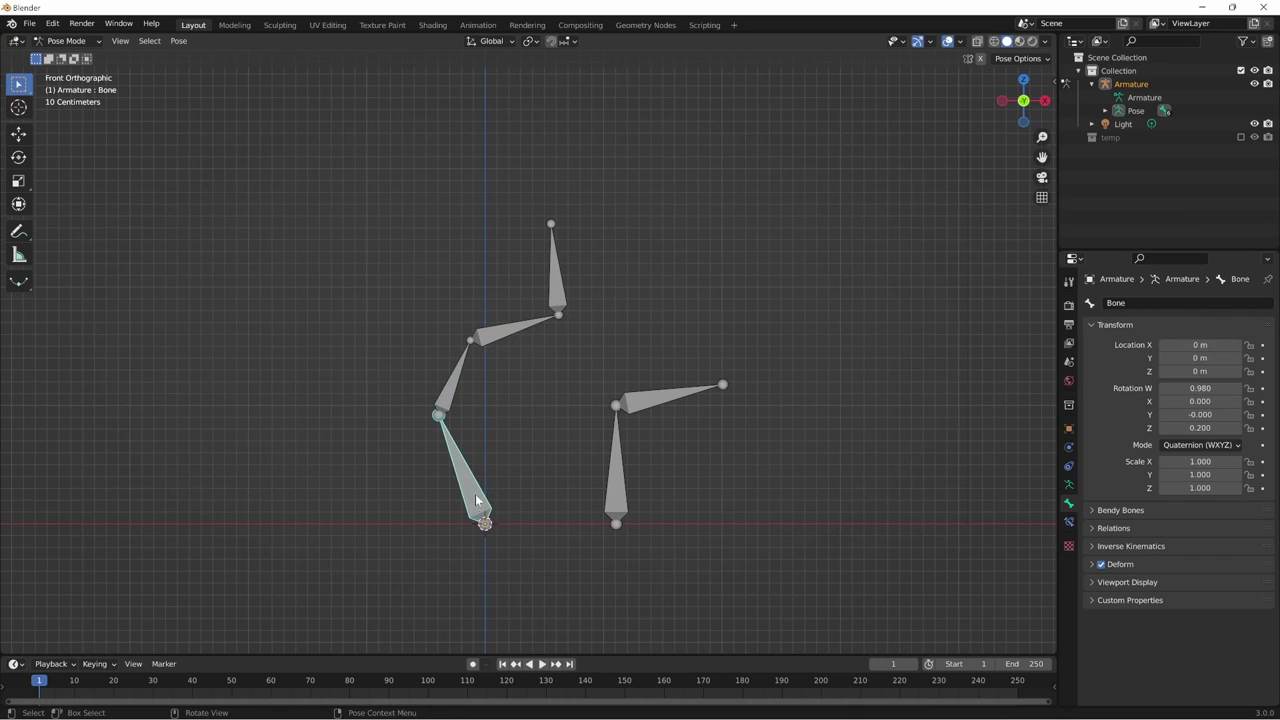
{"action": "left_click", "coordinate": [461, 382]}
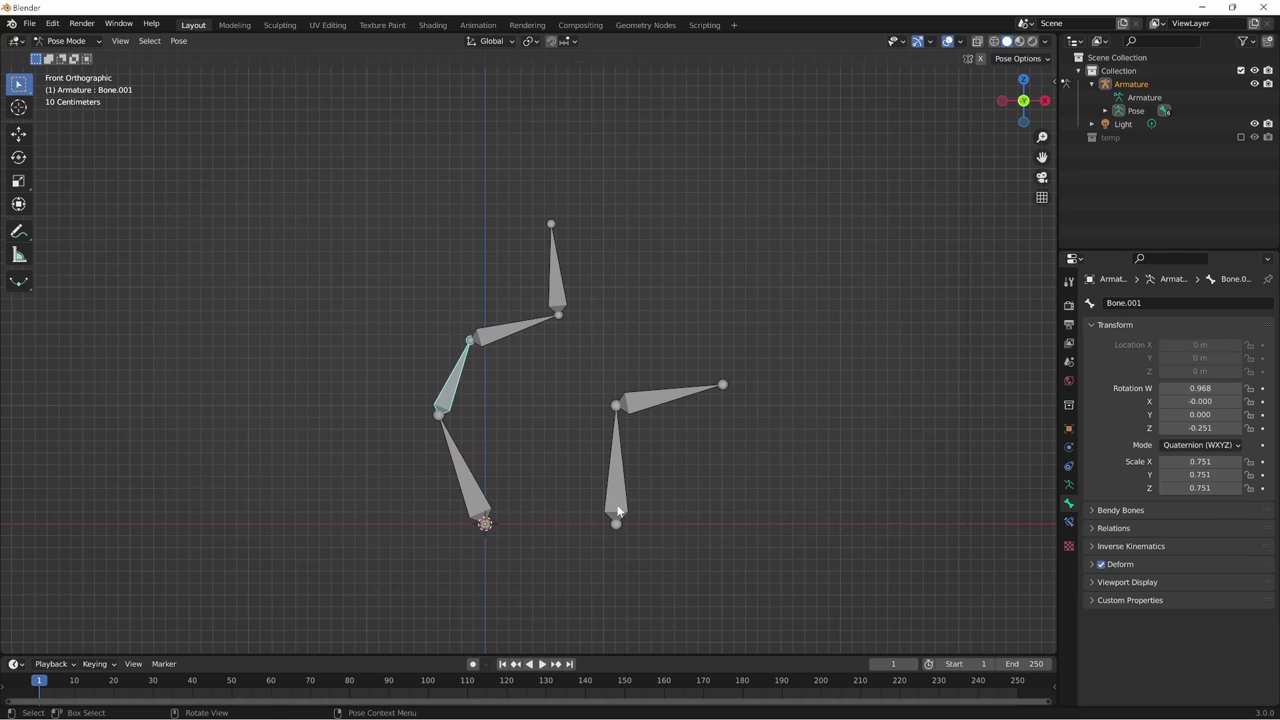
{"action": "key", "text": "r"}
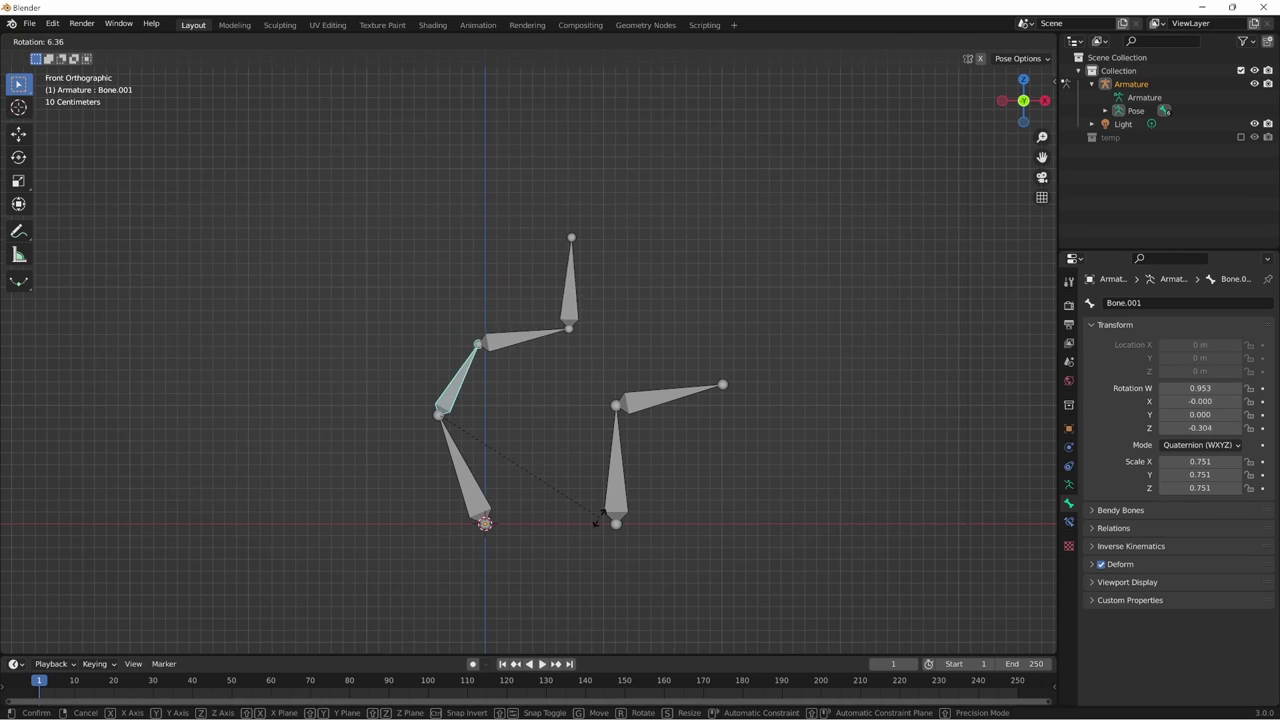
{"action": "left_click", "coordinate": [594, 523]}
{"action": "left_click", "coordinate": [478, 487]}
{"action": "key", "text": "g"}
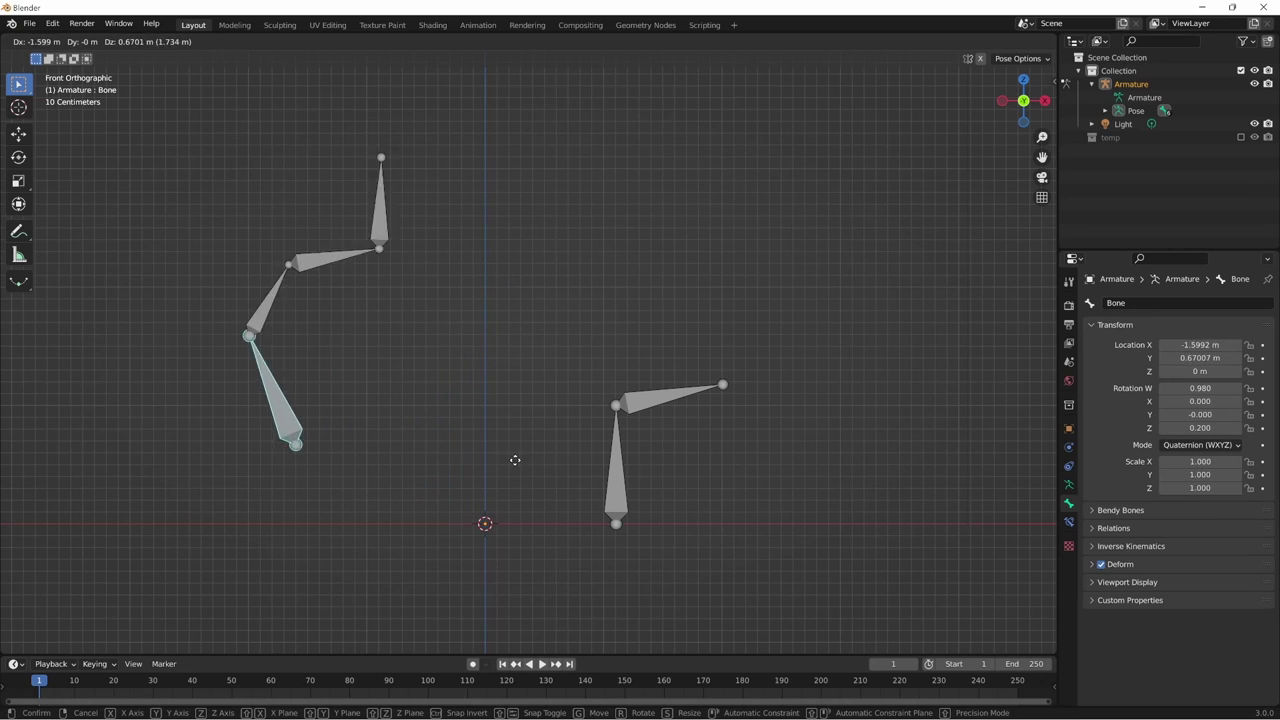
{"action": "left_click", "coordinate": [640, 498]}
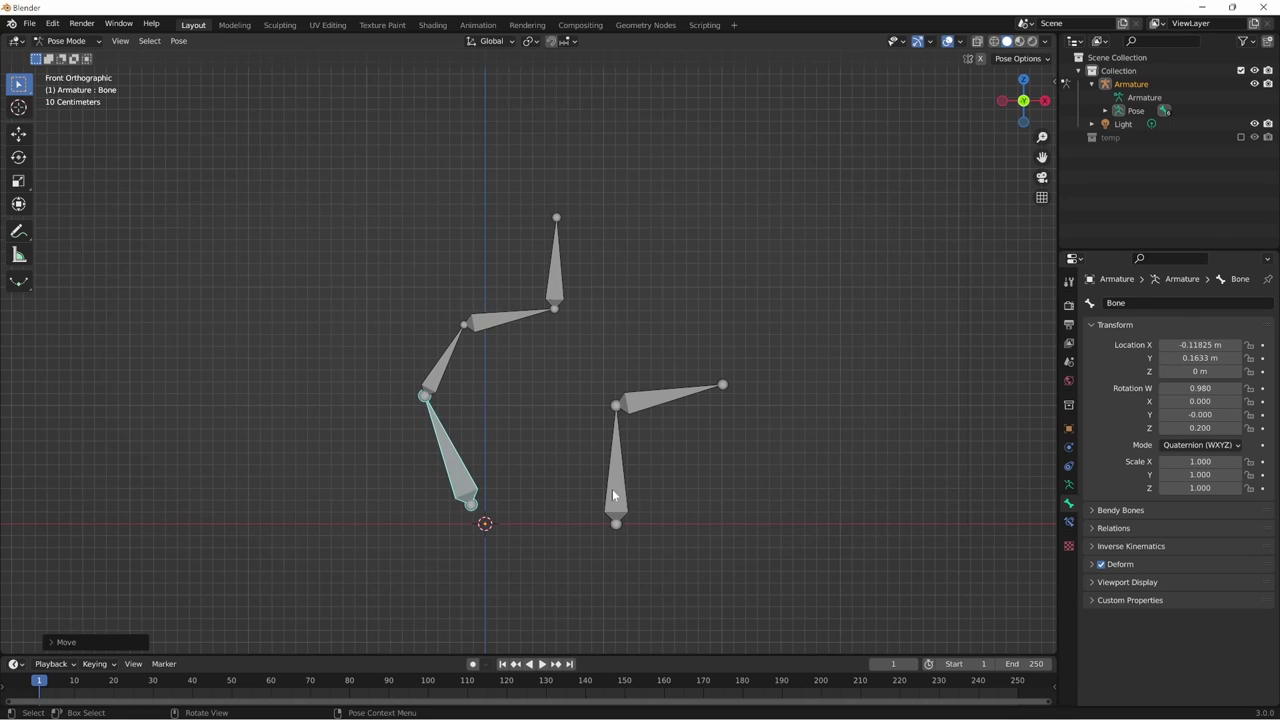
{"action": "left_click", "coordinate": [612, 489]}
- In Edit Mode, parent Bone.004 to the base bone Bone with Keep Offset
{"action": "key", "text": "g"}
{"action": "key", "text": "Escape"}
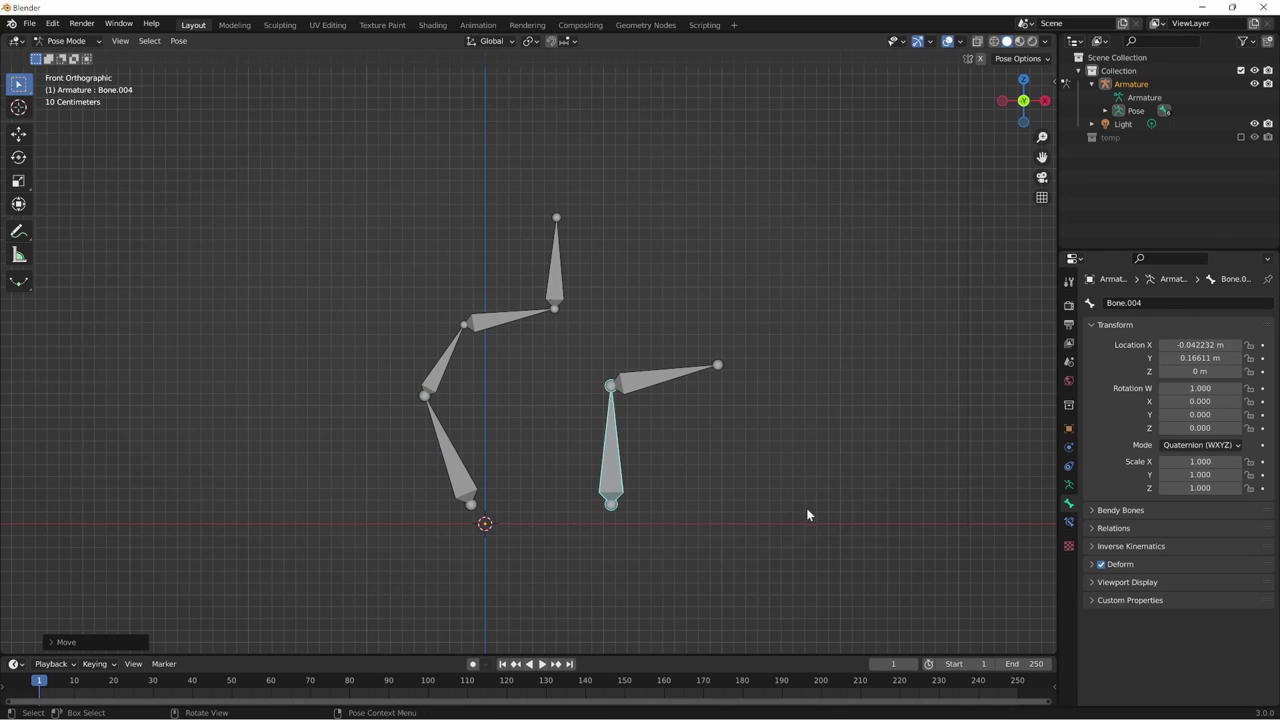
{"action": "key", "text": "Tab"}
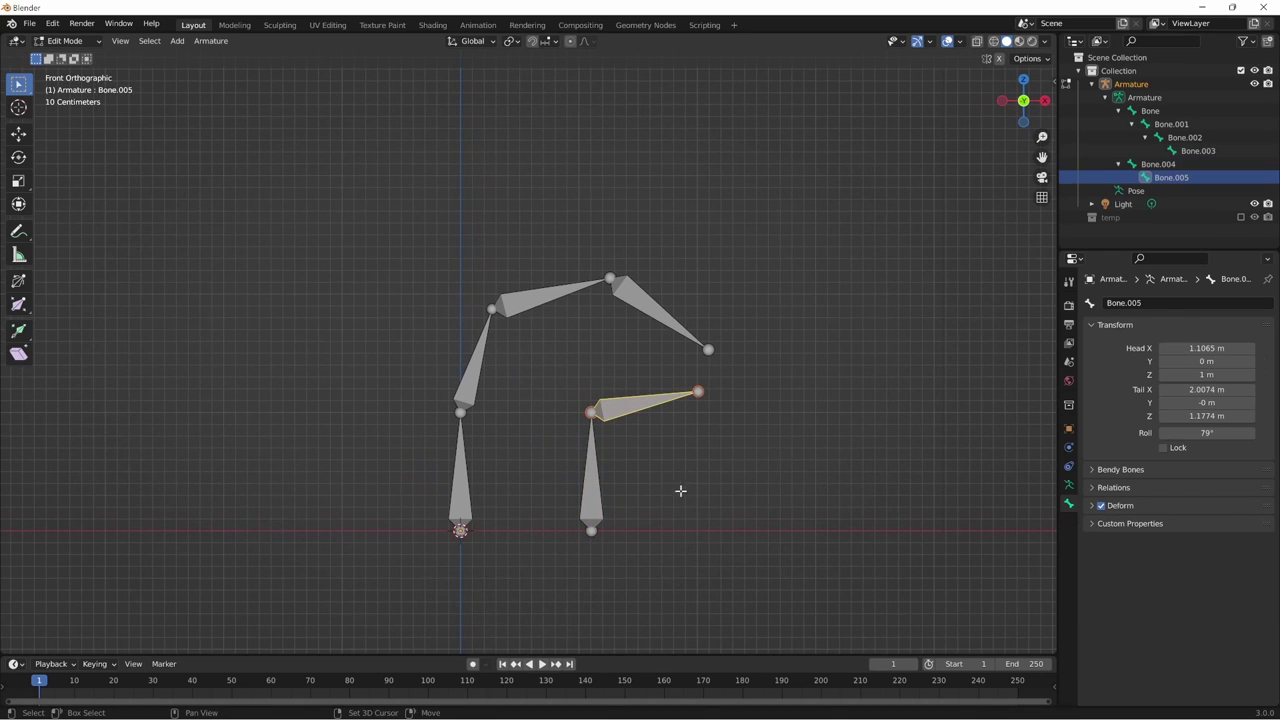
{"action": "middle_click_drag", "start_coordinate": [622, 520], "coordinate": [557, 497], "text": "shift"}
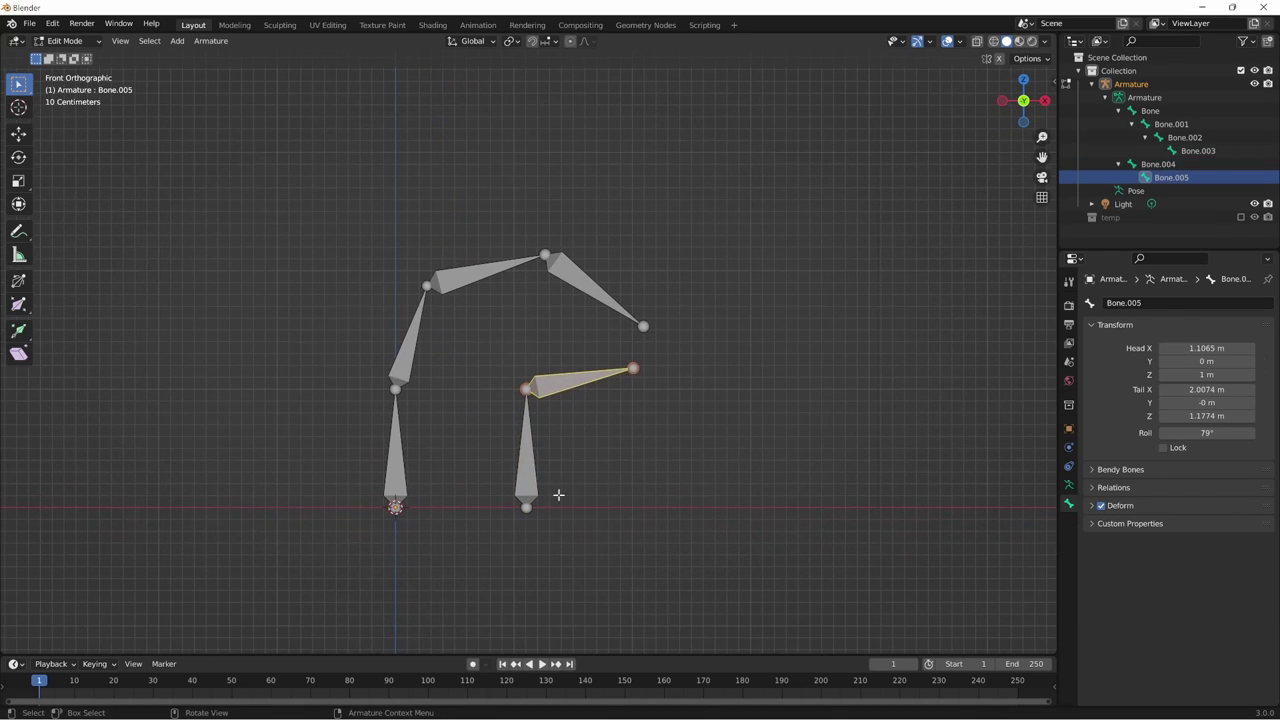
{"action": "left_click", "coordinate": [400, 486], "text": "shift"}
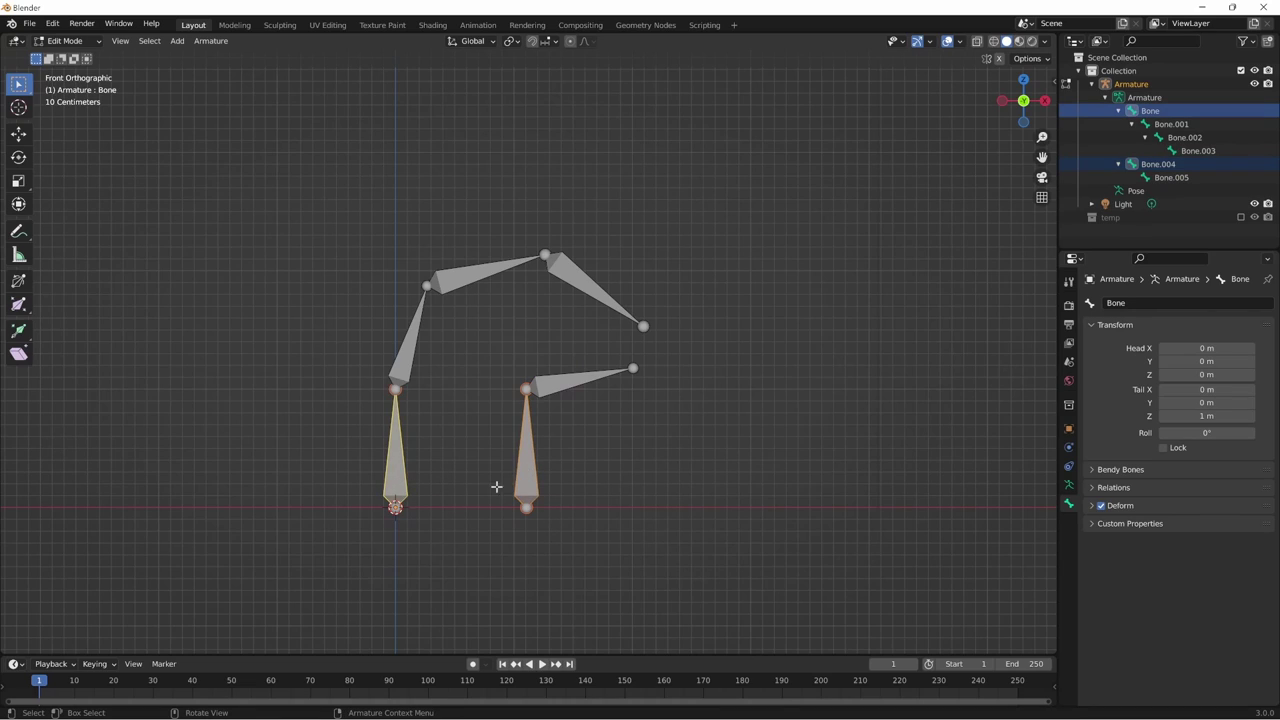
{"action": "key", "text": "ctrl+p"}
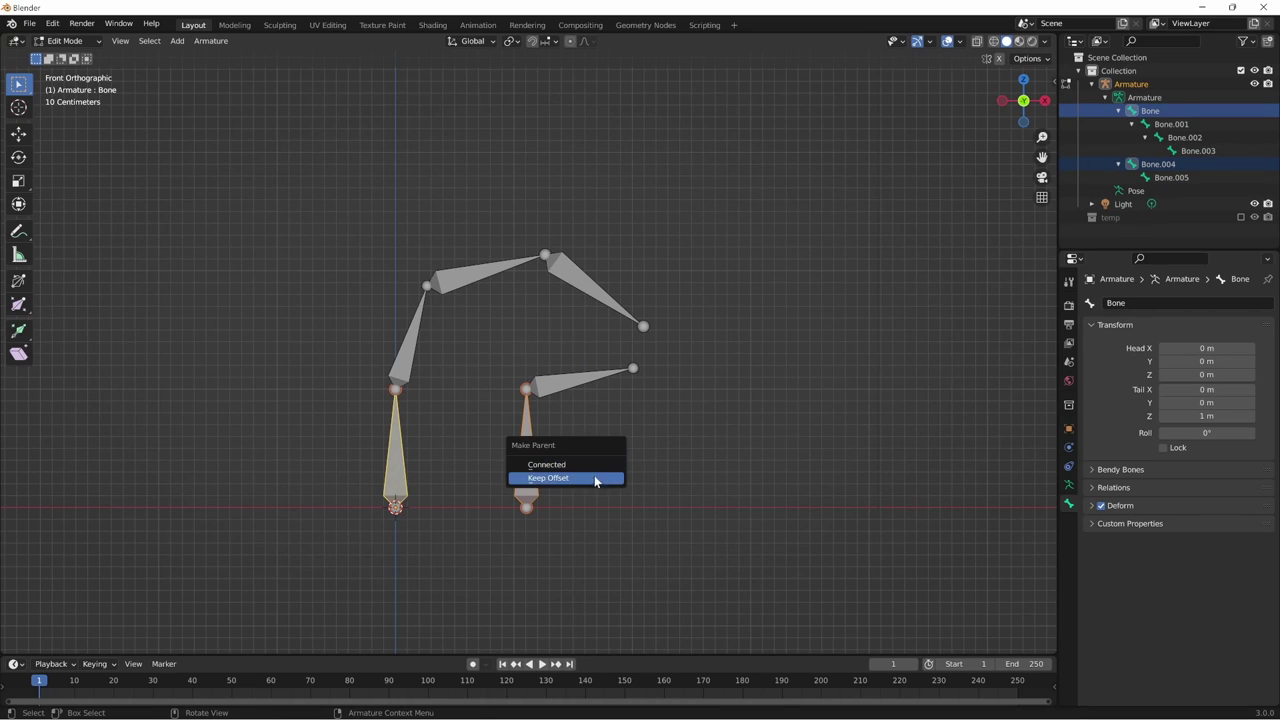
{"action": "left_click", "coordinate": [593, 478]}
- Test-move Bone.004 and cancel, then switch the armature back to Pose Mode
{"action": "middle_click_drag", "start_coordinate": [577, 528], "coordinate": [670, 504], "text": "shift"}
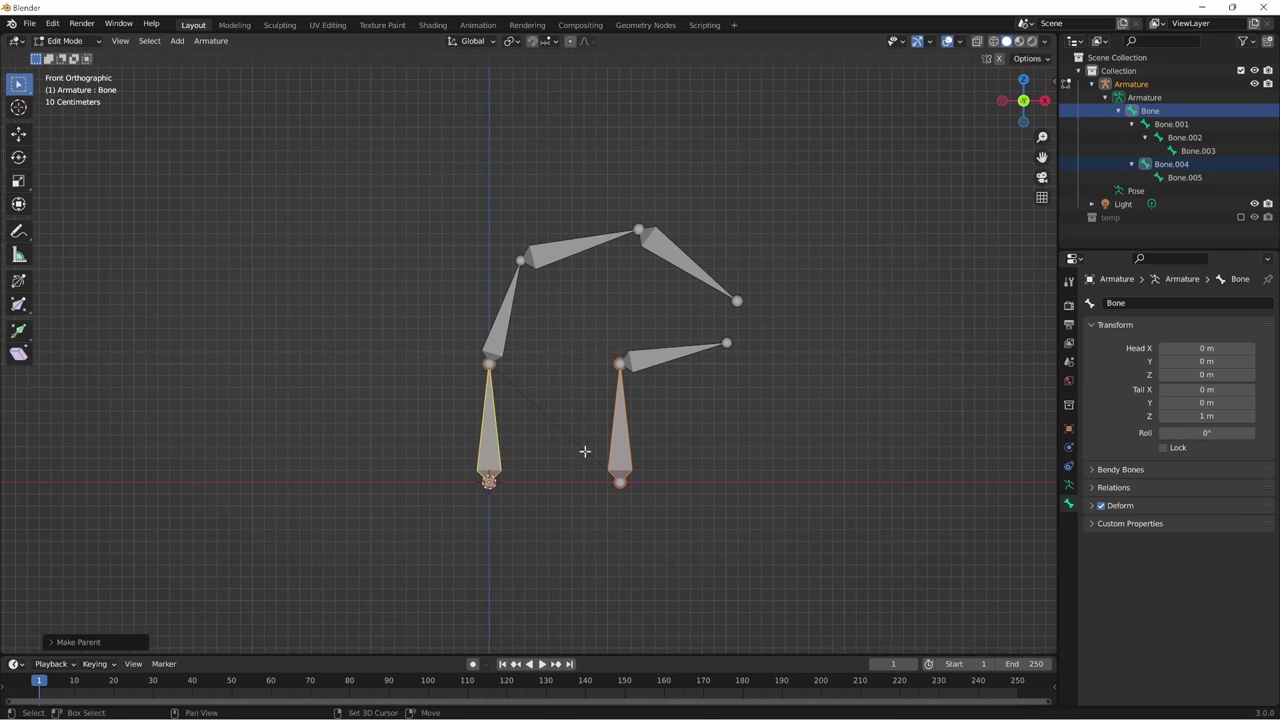
{"action": "scroll", "coordinate": [637, 494], "scroll_direction": "up", "scroll_amount": 2, "text": "ctrl"}
{"action": "left_click", "coordinate": [679, 446]}
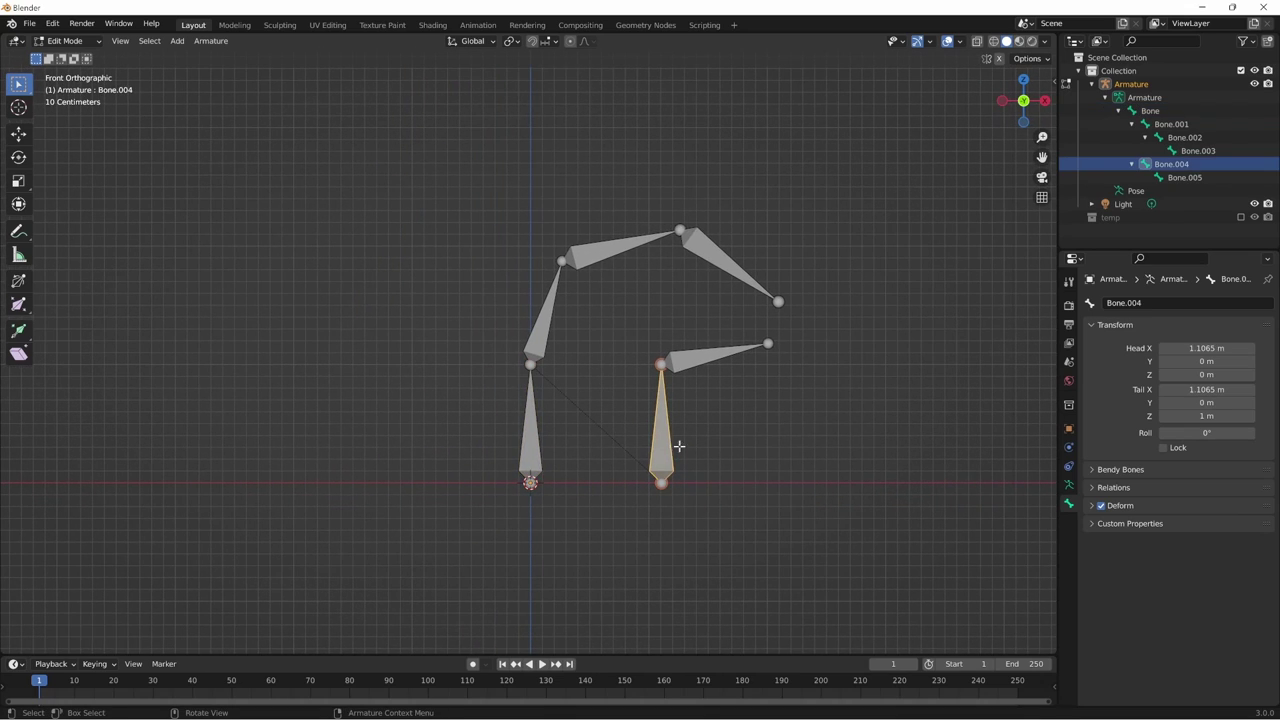
{"action": "key", "text": "g"}
{"action": "right_click", "coordinate": [689, 480]}
{"action": "key", "text": "bracketleft"}
{"action": "key", "text": "ctrl+Tab"}
{"action": "key", "text": "ctrl+Tab"}
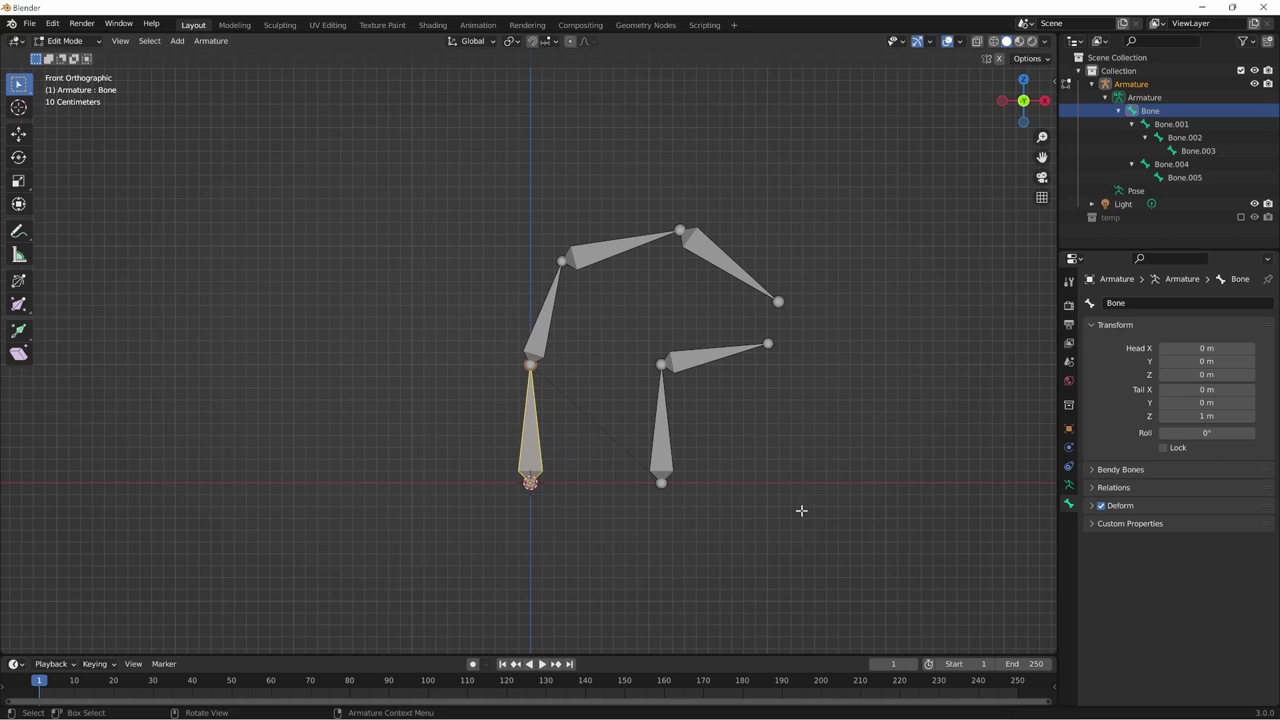
{"action": "left_click", "coordinate": [70, 42]}
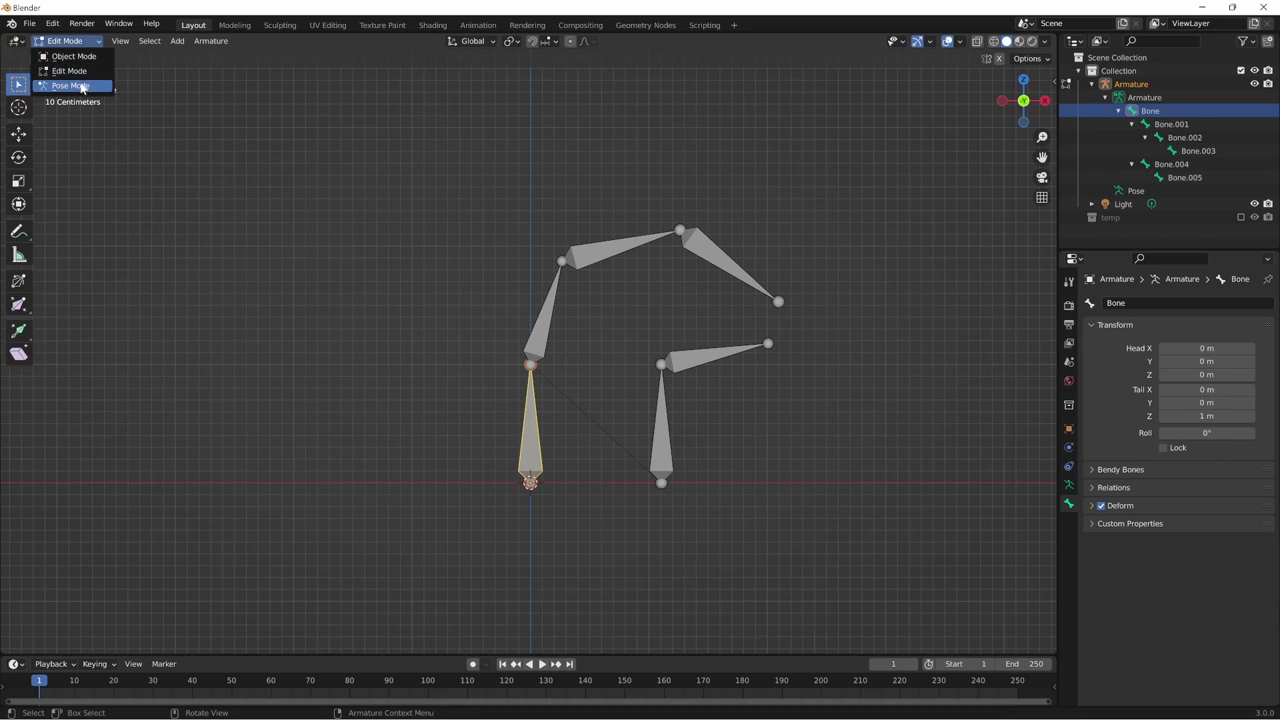
{"action": "left_click", "coordinate": [85, 88]}
- Rotate and move the base bone chain to test the bone parenting
{"action": "left_click", "coordinate": [613, 362]}
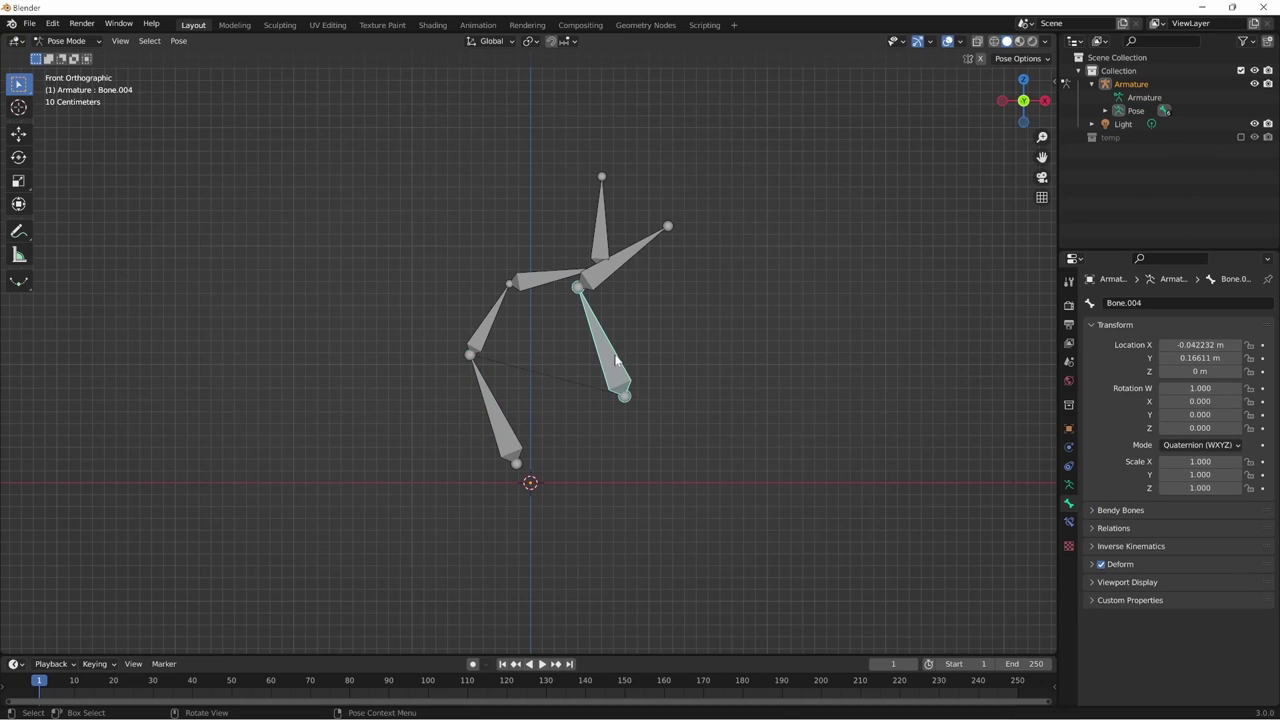
{"action": "left_click", "coordinate": [519, 432]}
{"action": "key", "text": "r"}
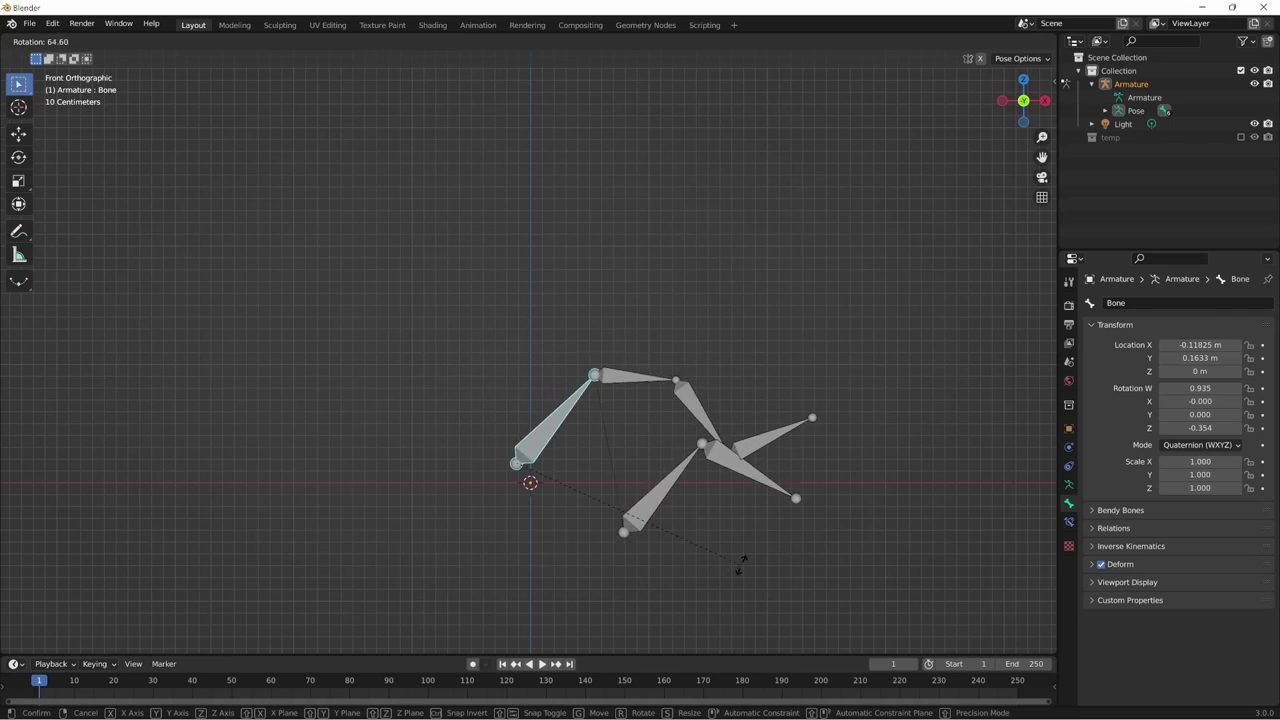
{"action": "left_click", "coordinate": [712, 360]}
{"action": "key", "text": "g"}
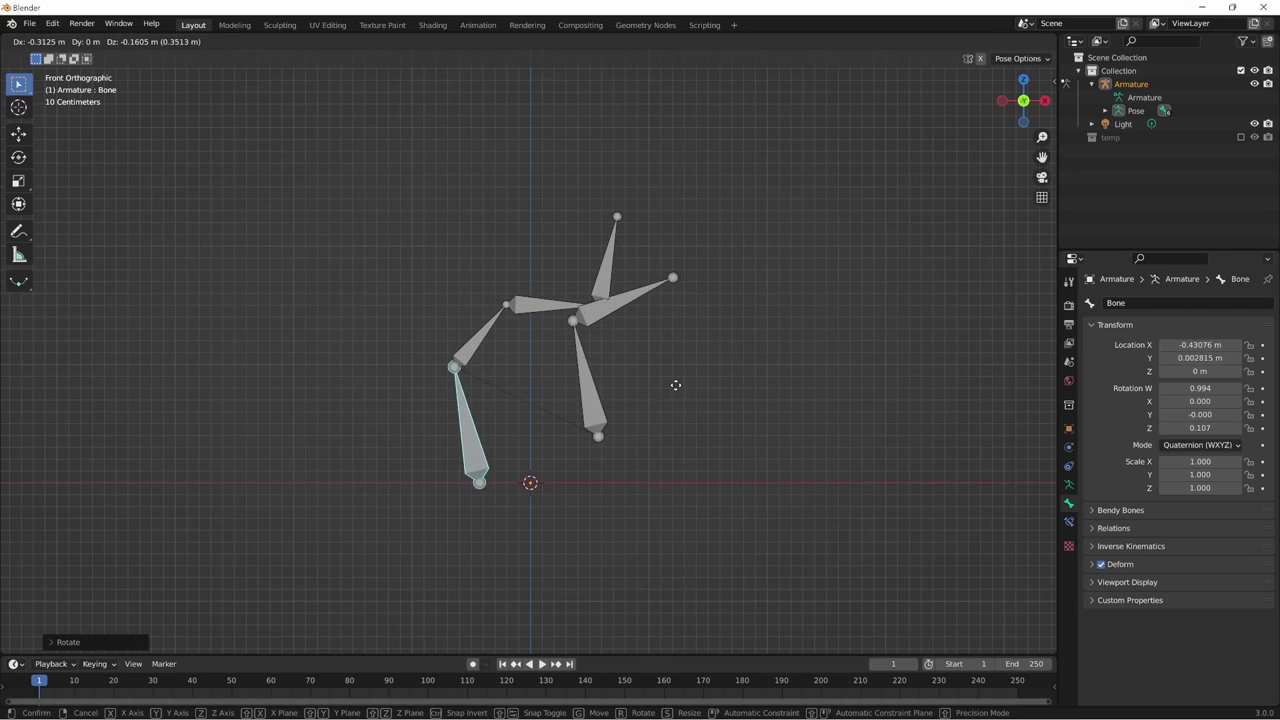
{"action": "left_click", "coordinate": [711, 389]}
- Move Bone.004 and turn it to point up-right
{"action": "left_click", "coordinate": [664, 437]}
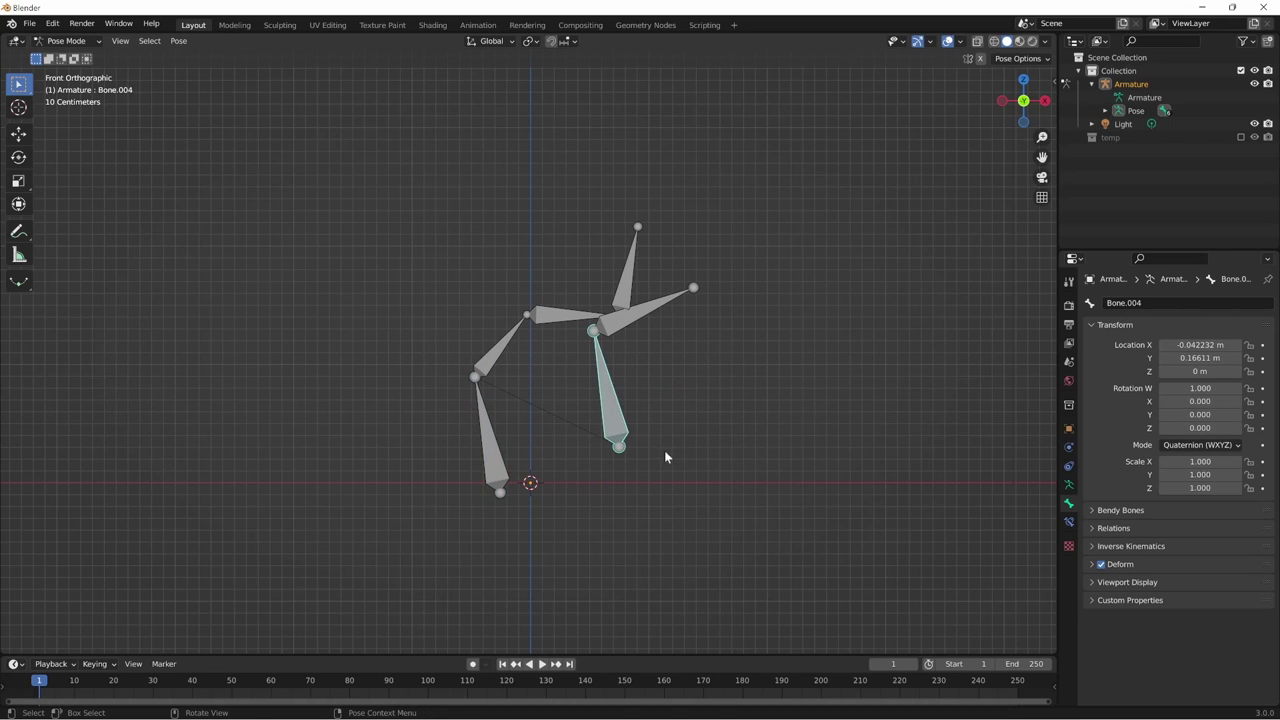
{"action": "key", "text": "g"}
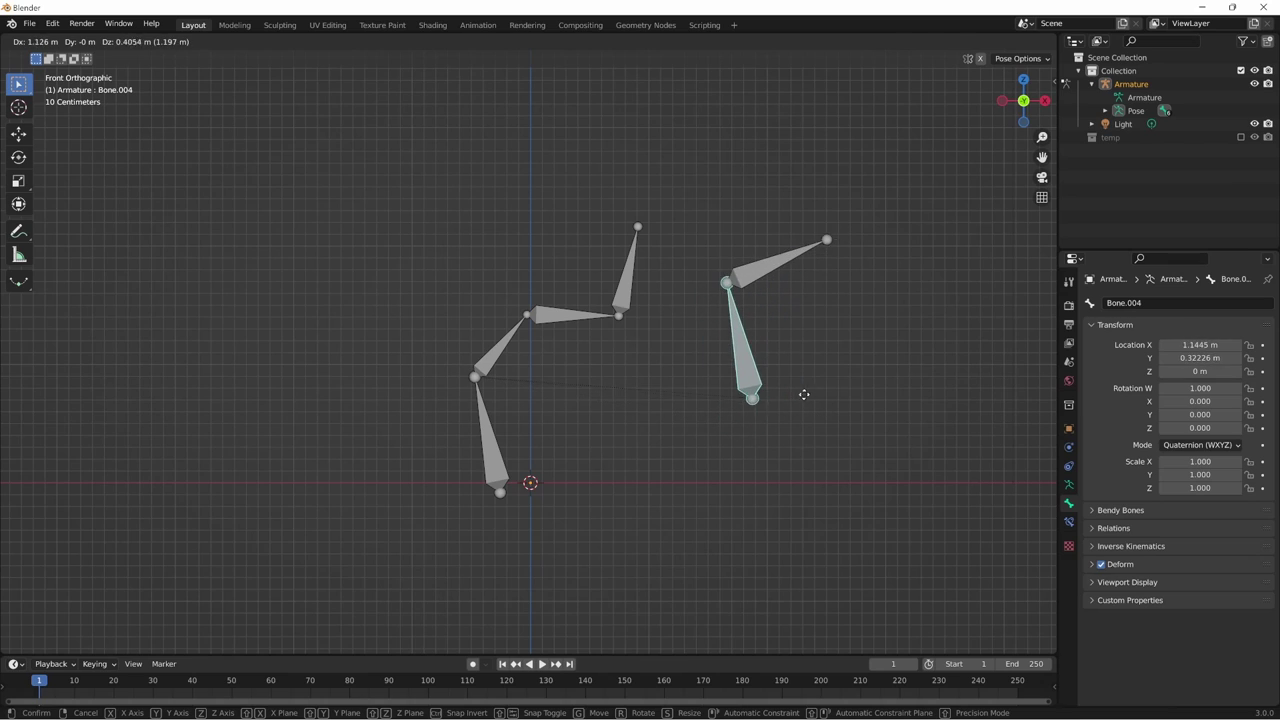
{"action": "left_click", "coordinate": [791, 392]}
{"action": "key", "text": "r"}
{"action": "left_click", "coordinate": [875, 407]}
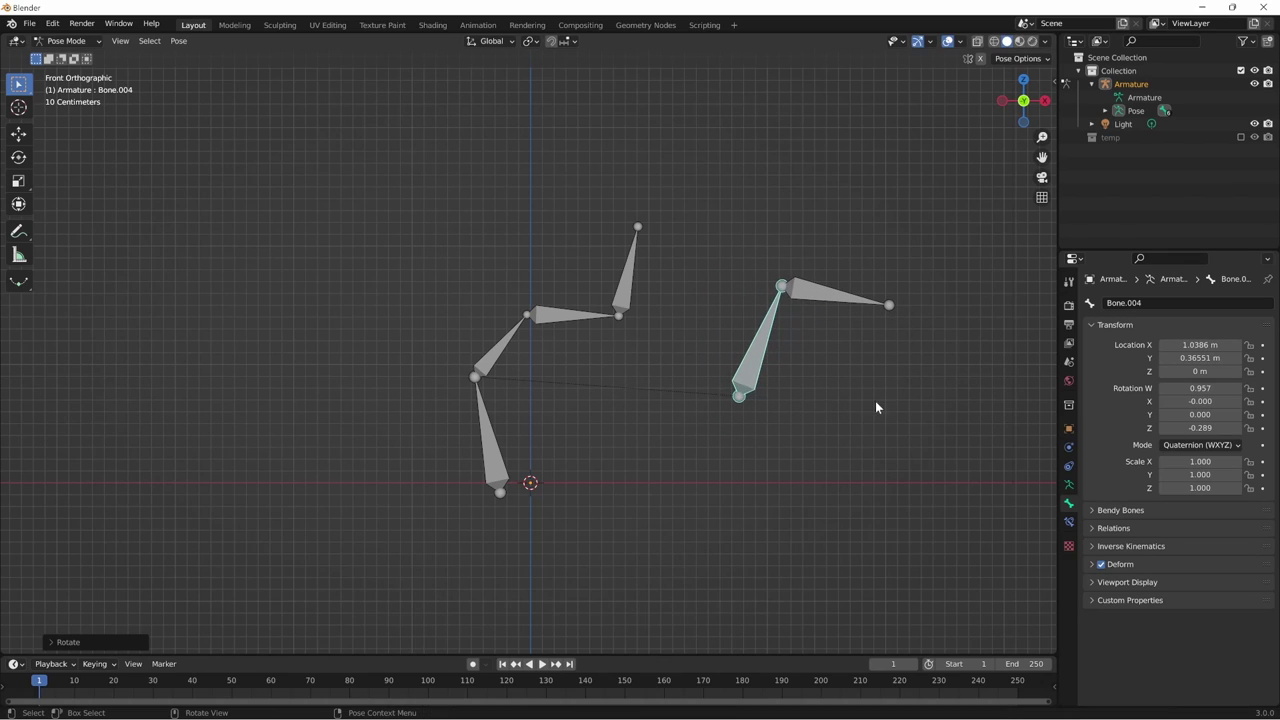
- Rotate the base bone chain, then scale it to 0.205 and back up to 0.785
{"action": "left_click", "coordinate": [496, 467]}
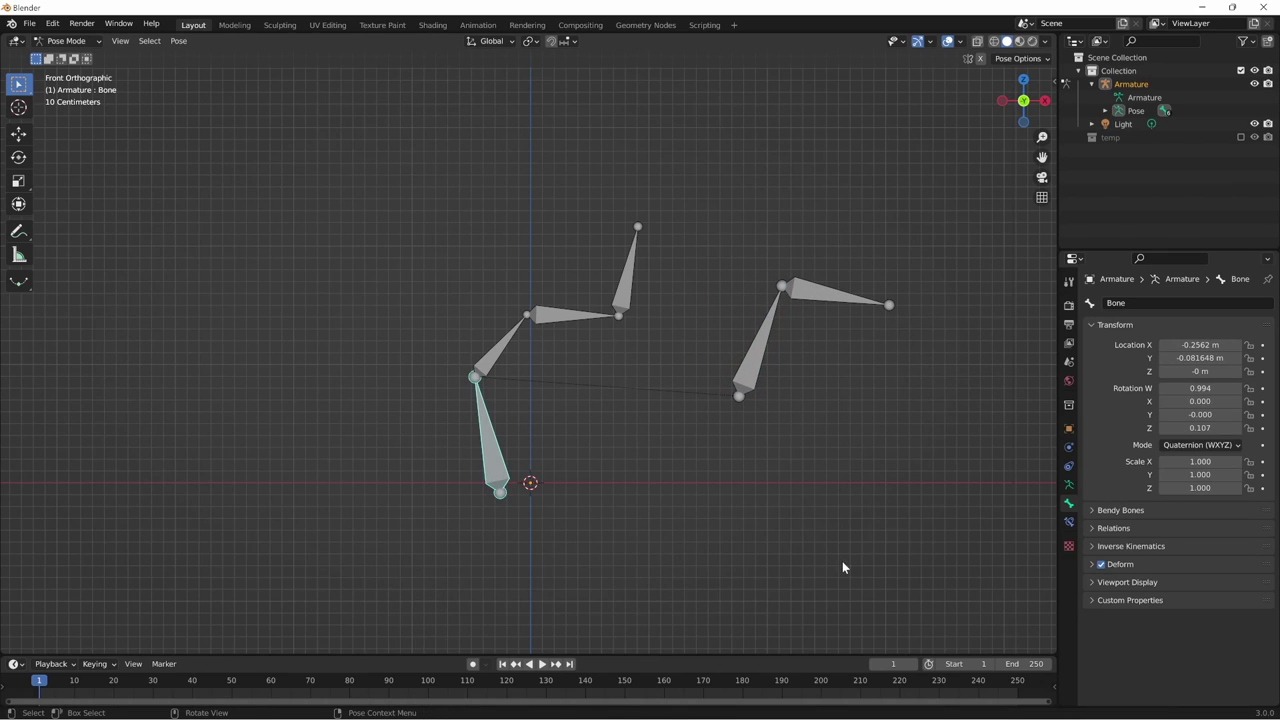
{"action": "key", "text": "r"}
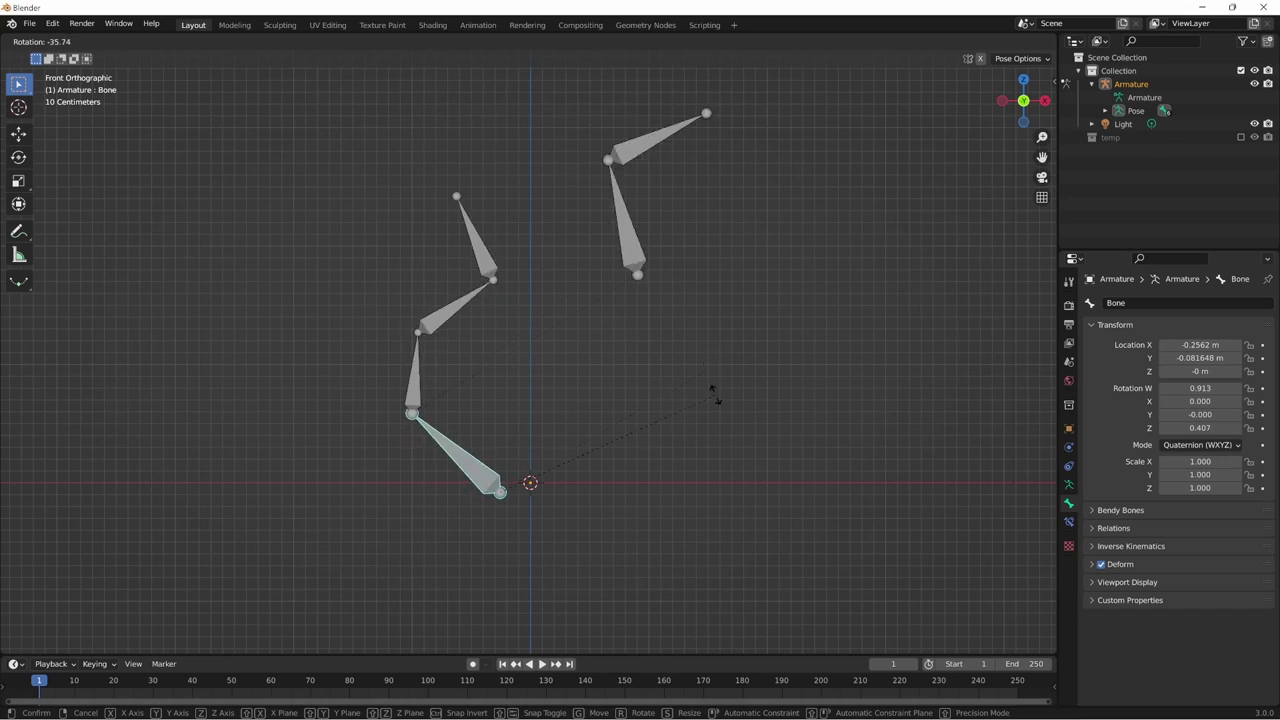
{"action": "left_click", "coordinate": [804, 437]}
{"action": "key", "text": "s"}
{"action": "left_click", "coordinate": [604, 460]}
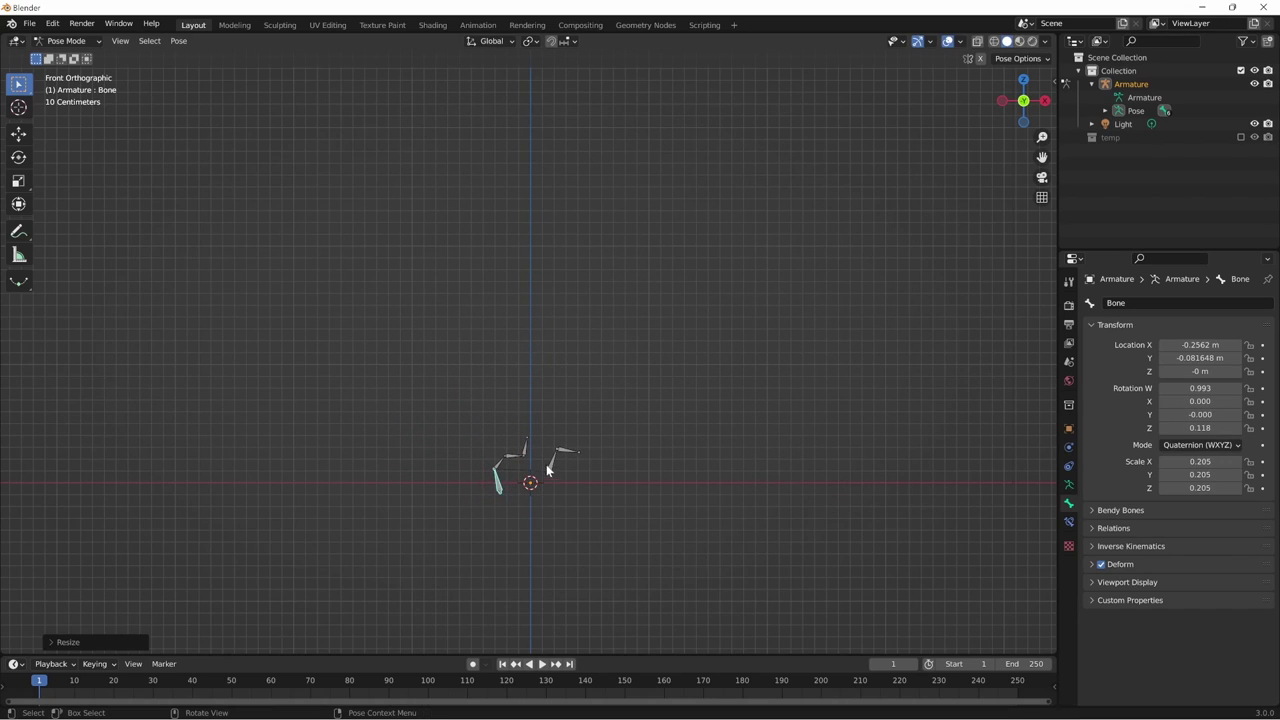
{"action": "key", "text": "s"}
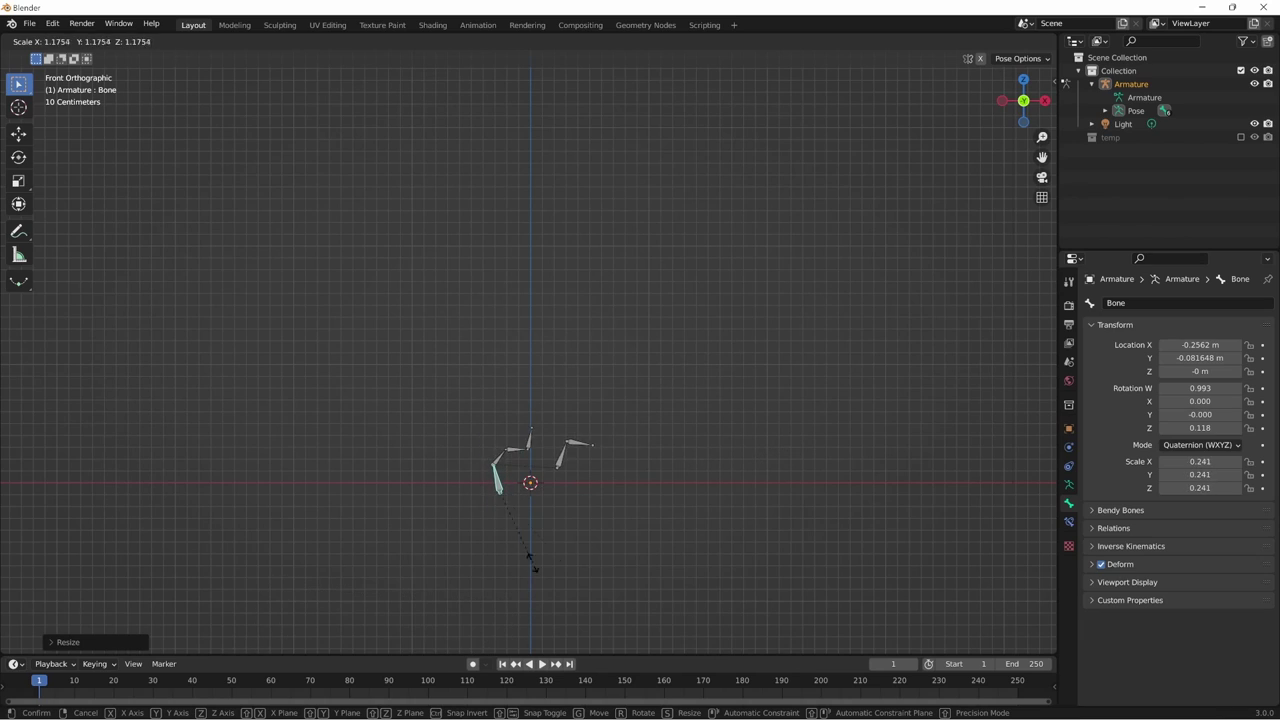
{"action": "left_click", "coordinate": [727, 613]}
- Enlarge Bone.004, then rotate the base bone chain twice to a new angle
{"action": "left_click", "coordinate": [701, 388]}
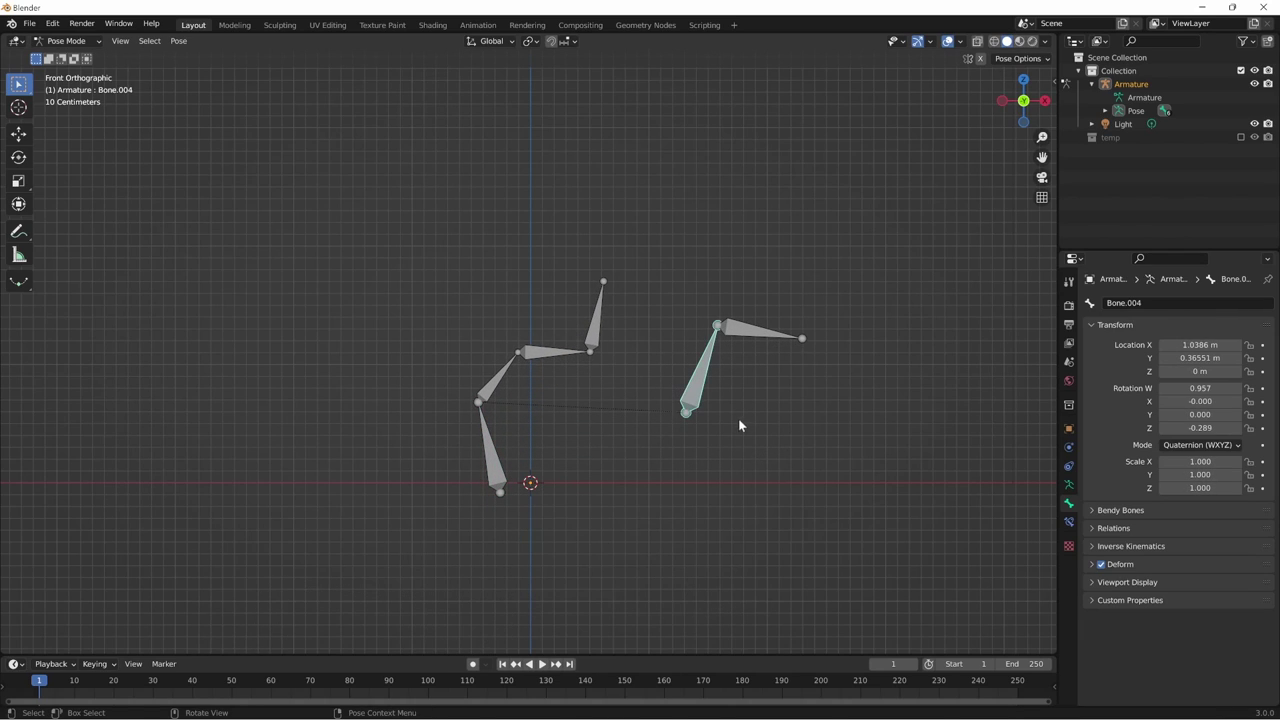
{"action": "key", "text": "s"}
{"action": "left_click", "coordinate": [790, 470]}
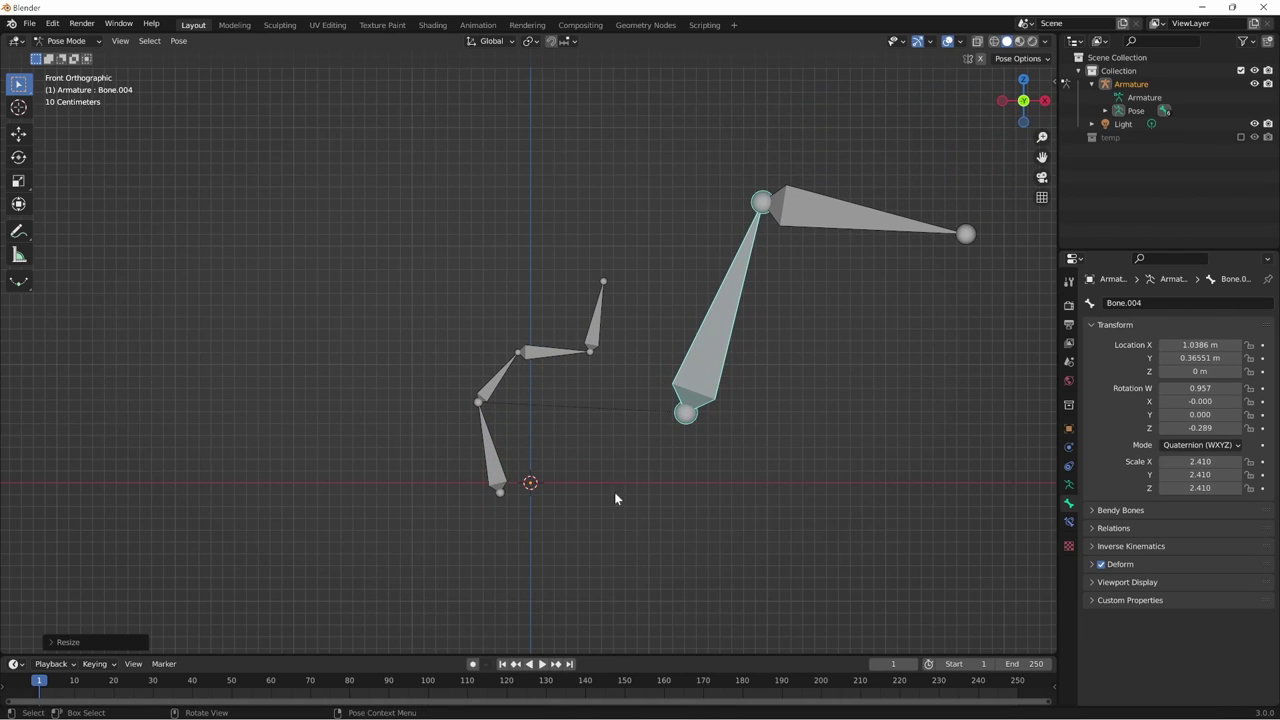
{"action": "left_click", "coordinate": [497, 468]}
{"action": "key", "text": "r"}
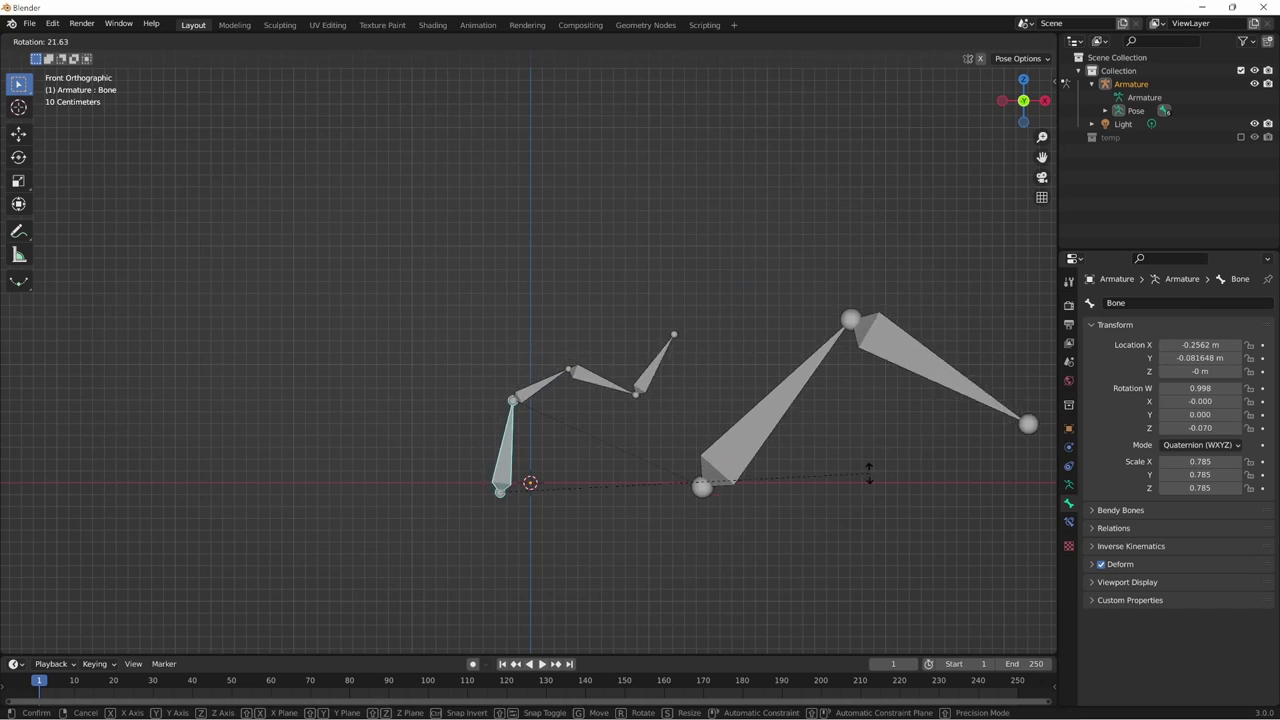
{"action": "left_click", "coordinate": [748, 508]}
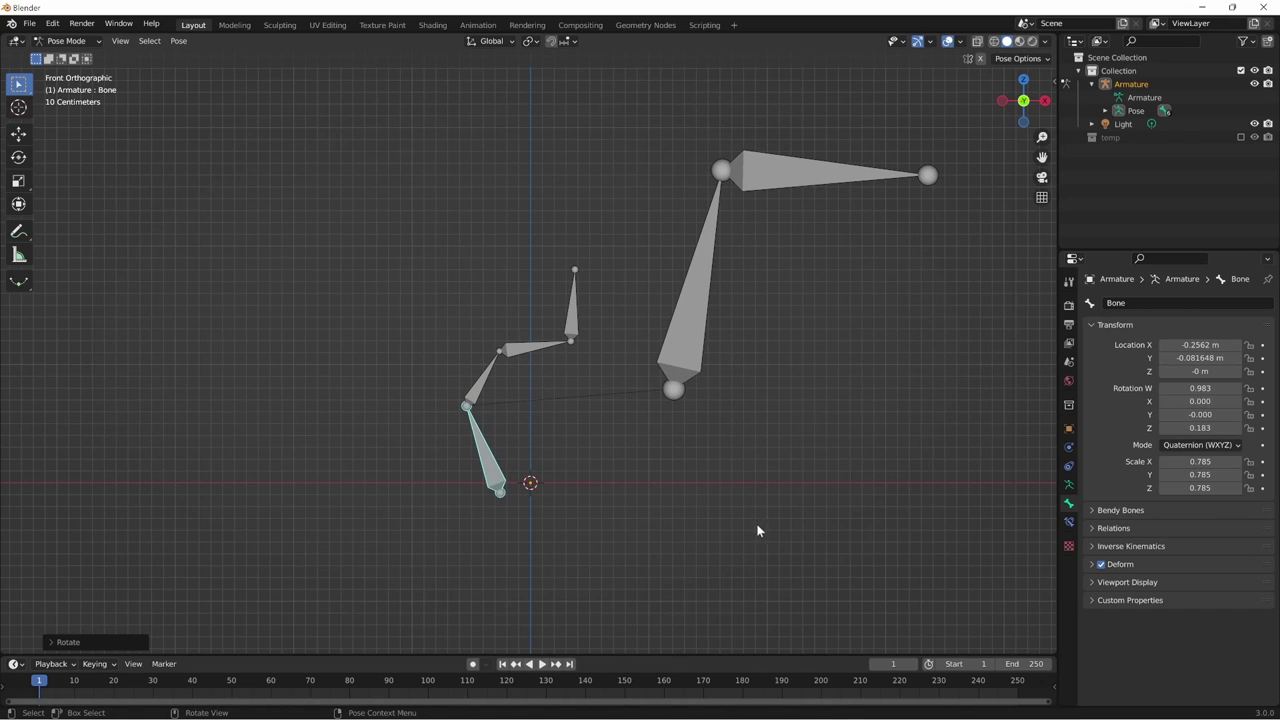
{"action": "key", "text": "r"}
{"action": "left_click", "coordinate": [755, 355]}
- Toggle into Edit Mode and back to Pose Mode, then reframe the armature
{"action": "middle_click_drag", "start_coordinate": [755, 355], "coordinate": [697, 429], "text": "shift"}
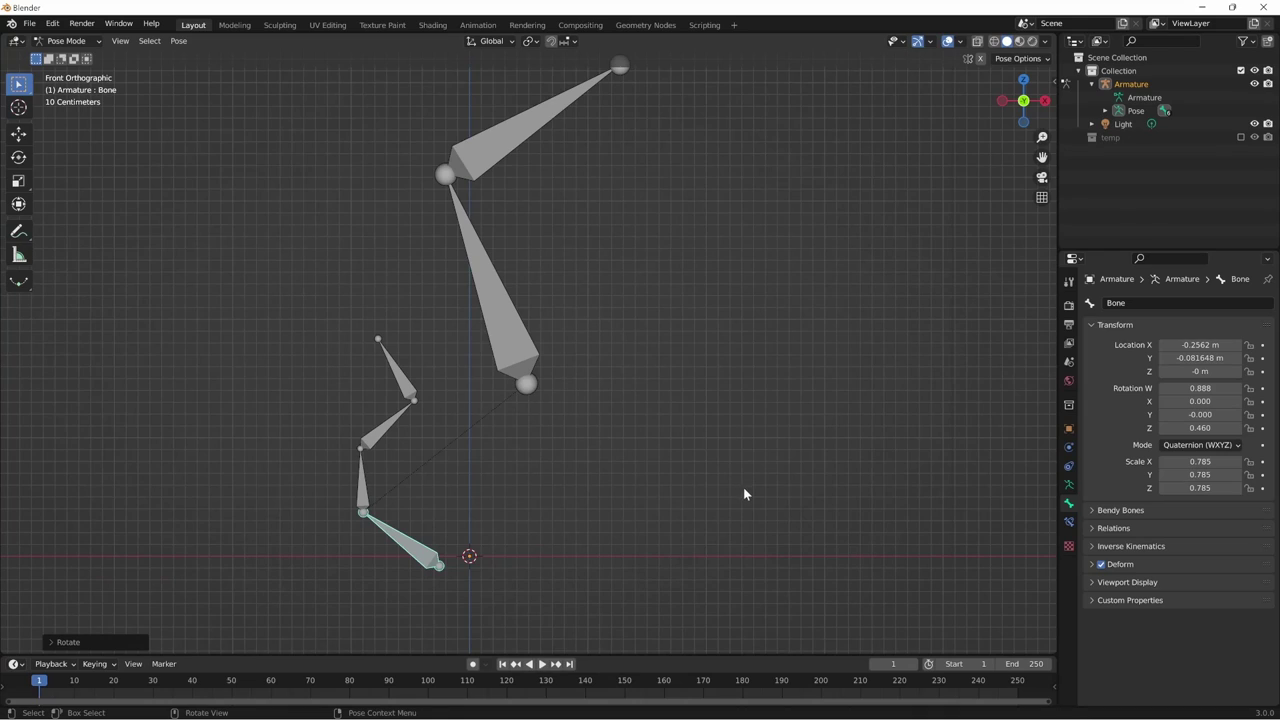
{"action": "key", "text": "Tab"}
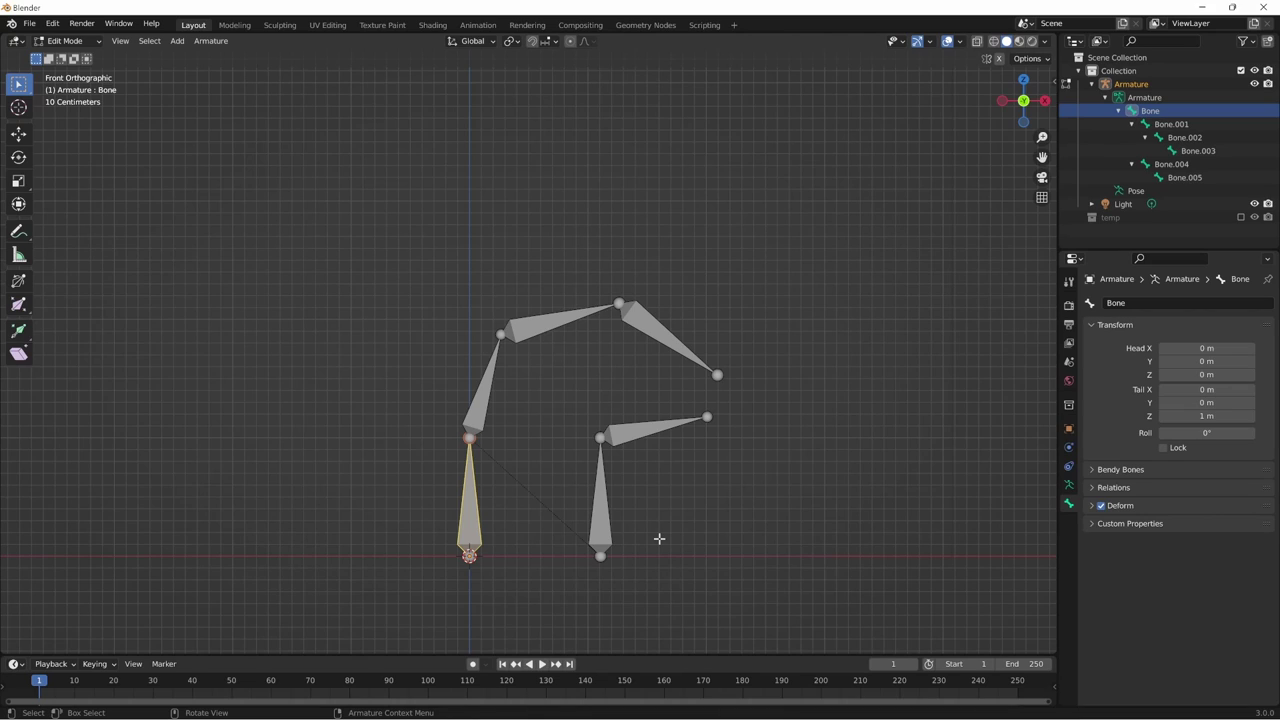
{"action": "key", "text": "ctrl+Tab"}
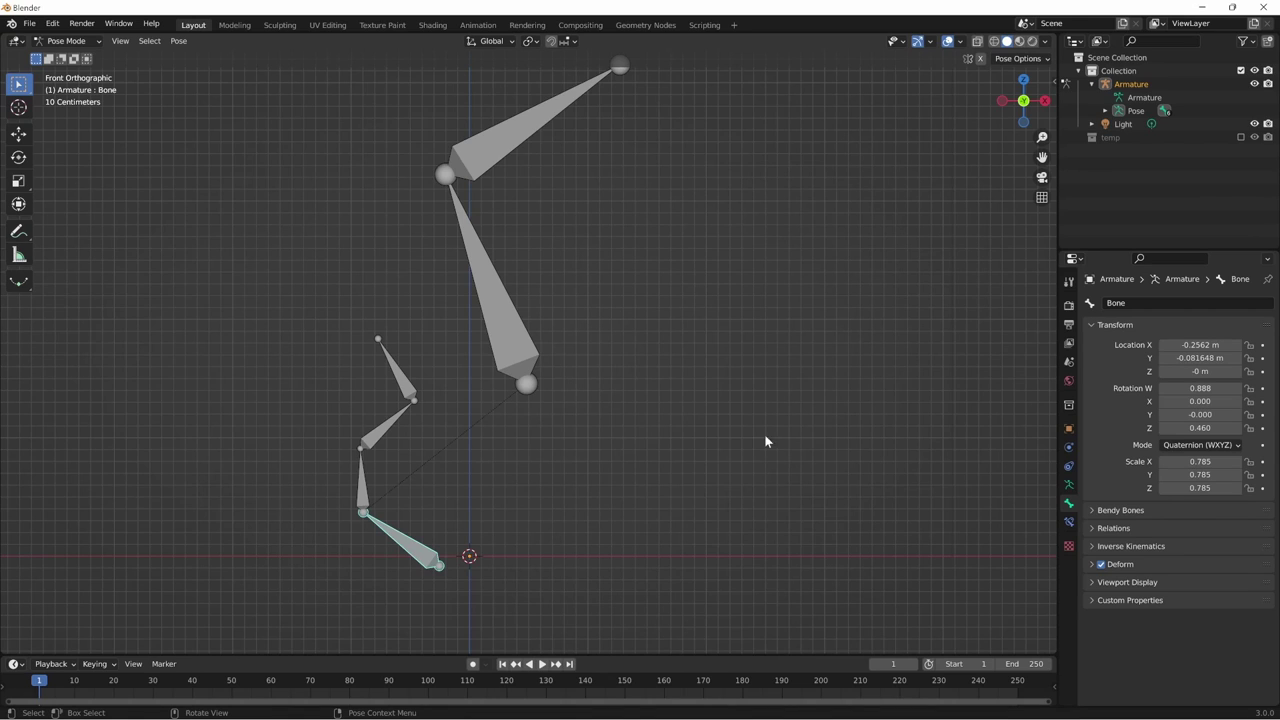
{"action": "mouse_move", "coordinate": [774, 432]}
{"action": "middle_mouse_down", "text": "shift"}
{"action": "mouse_move", "coordinate": [803, 470]}
{"action": "mouse_move", "coordinate": [743, 483]}
{"action": "middle_mouse_up", "text": "shift"}
{"action": "scroll", "coordinate": [764, 479], "scroll_direction": "down", "scroll_amount": 1}
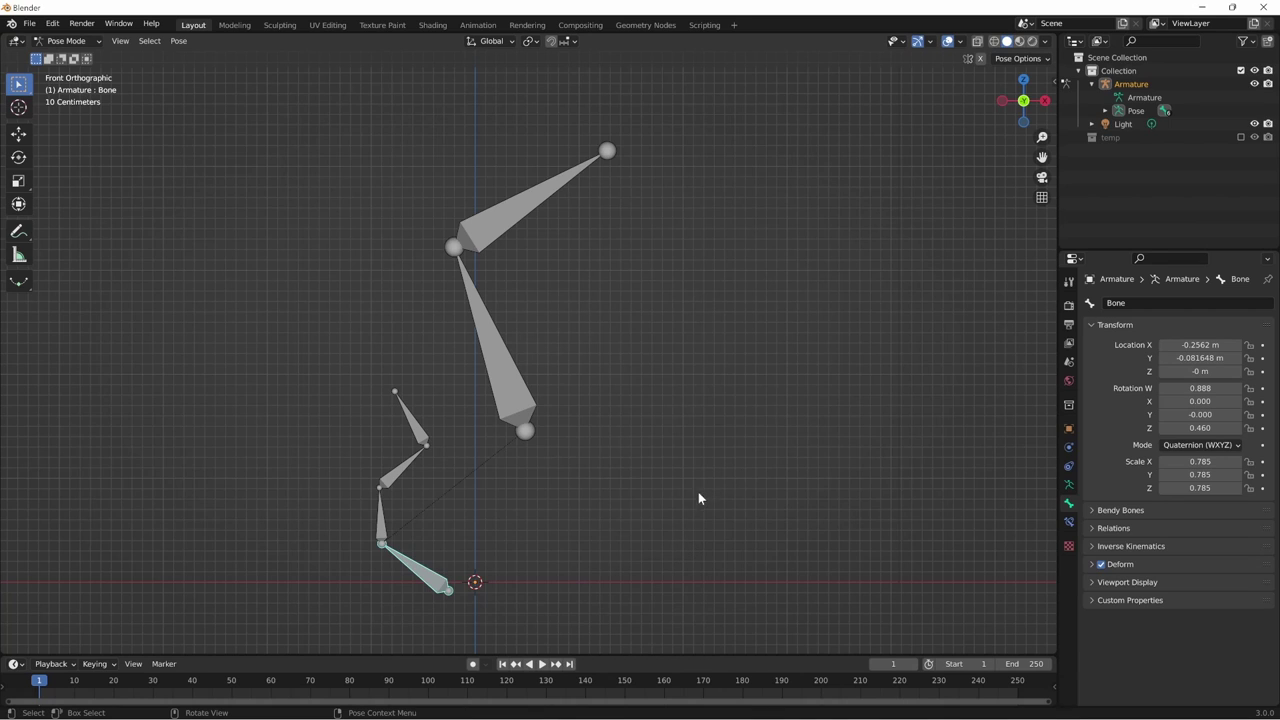
- Scale the bottom bone to 1.469 and show Bone.004's transform values in the sidebar
{"action": "key", "text": "s"}
{"action": "left_click", "coordinate": [780, 430]}
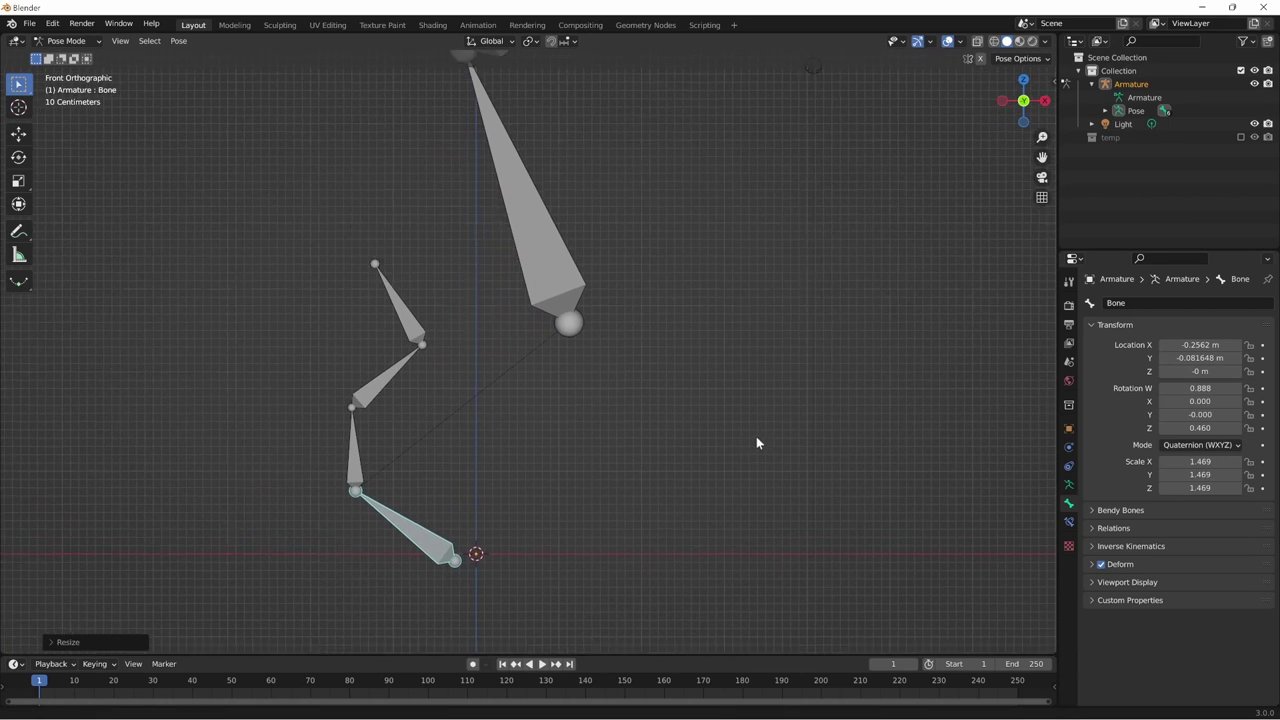
{"action": "middle_click_drag", "start_coordinate": [756, 436], "coordinate": [746, 471], "text": "shift"}
{"action": "left_click", "coordinate": [546, 316]}
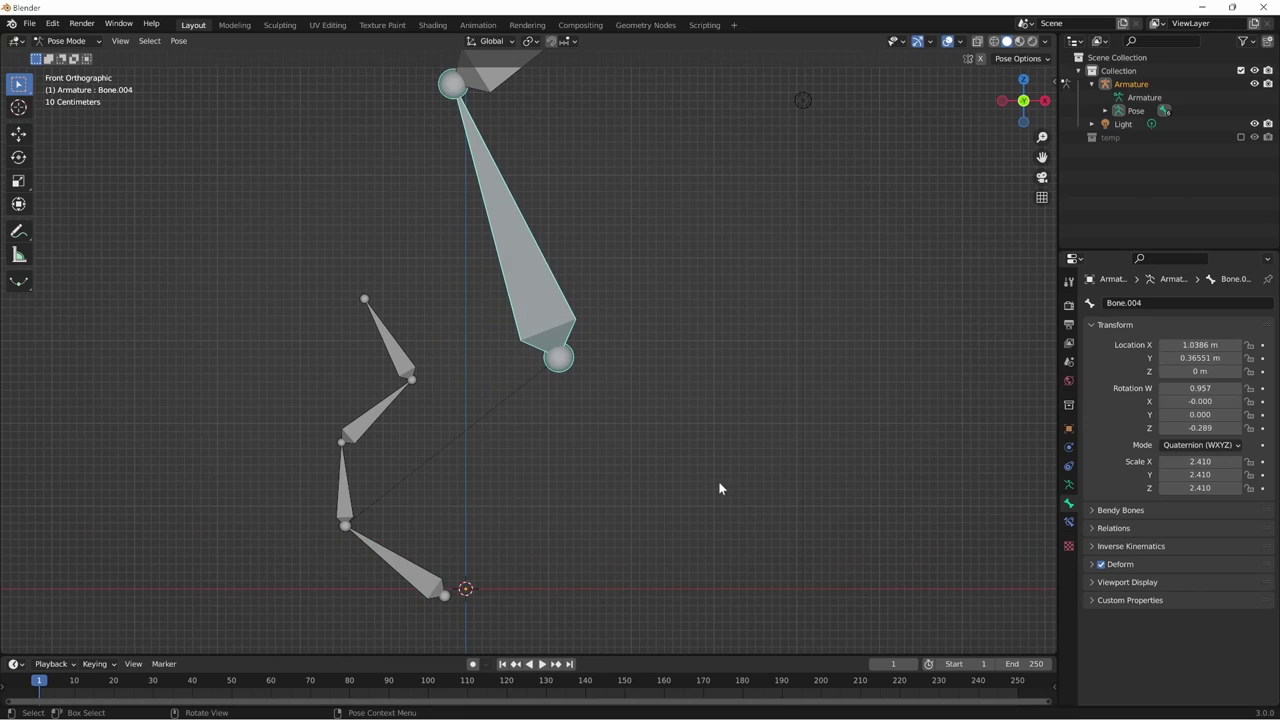
{"action": "key", "text": "n"}
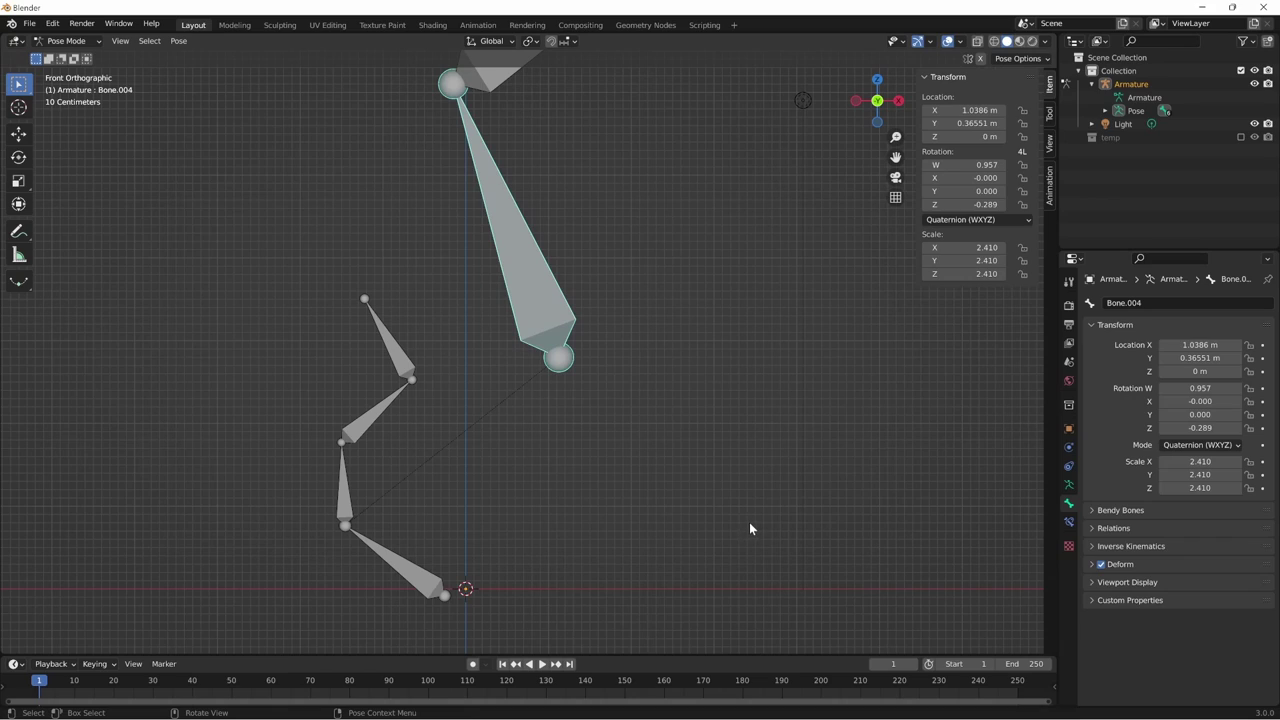
- Clear Bone.004's scale, rotation and location, then hide the transform panel
{"action": "key", "text": "alt+s"}
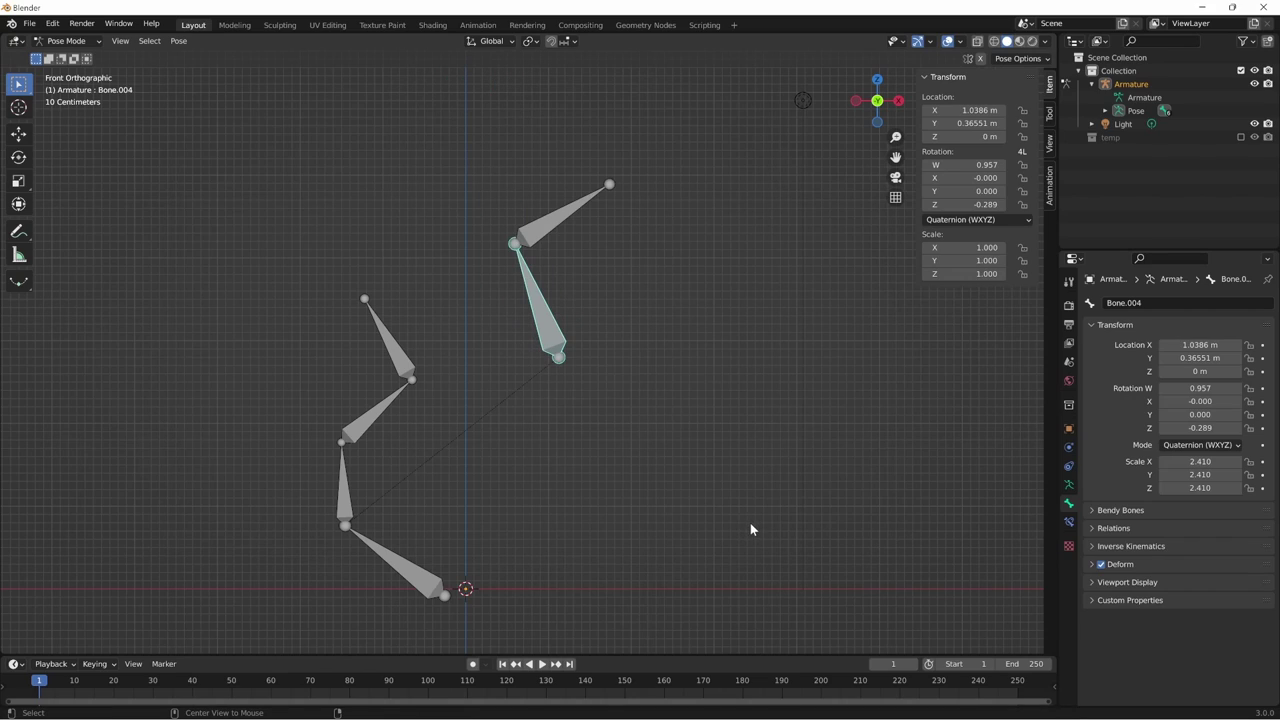
{"action": "key", "text": "alt+r"}
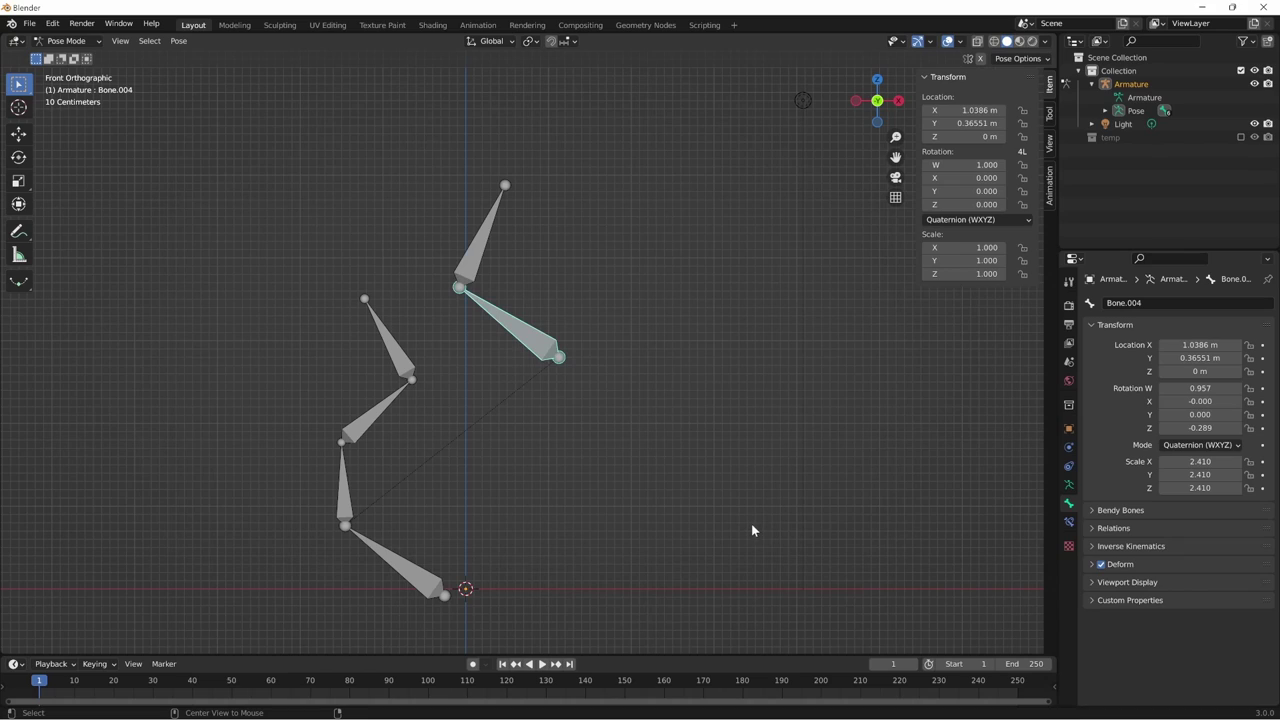
{"action": "key", "text": "alt+g"}
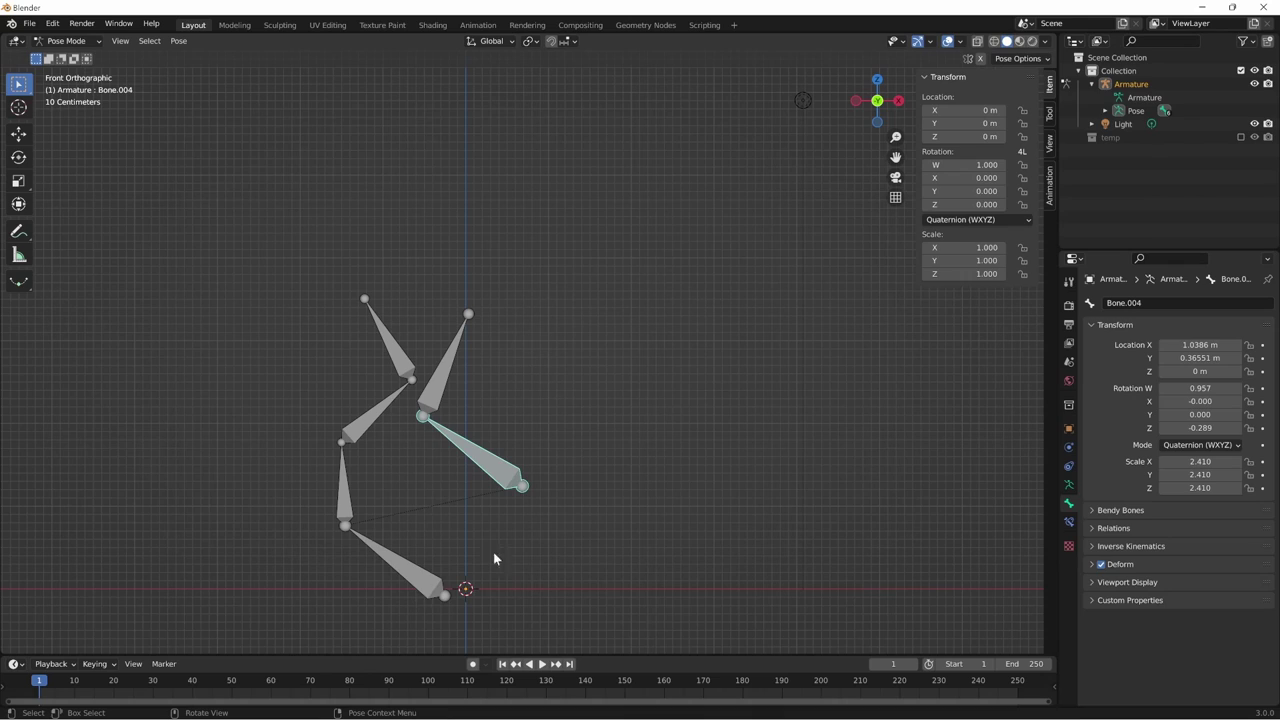
{"action": "key", "text": "n"}
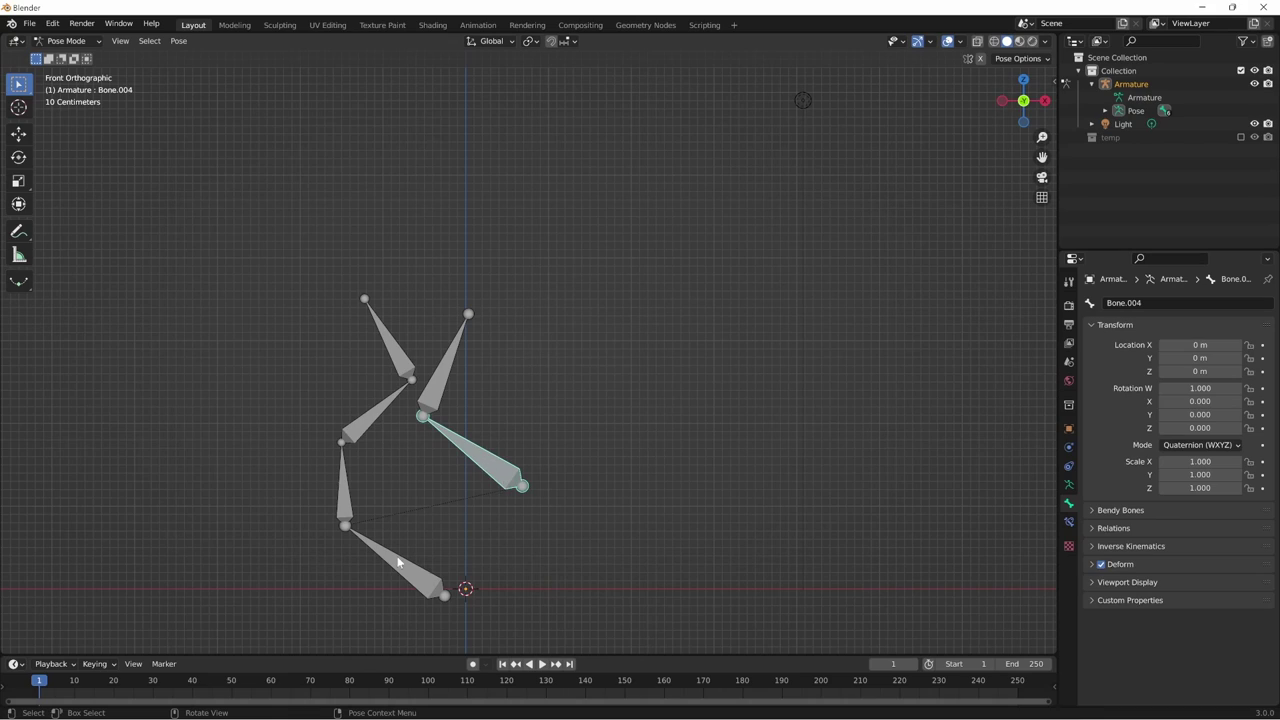
- Clear the bottom bone Bone's location, rotation and scale back to rest
{"action": "left_click", "coordinate": [410, 576]}
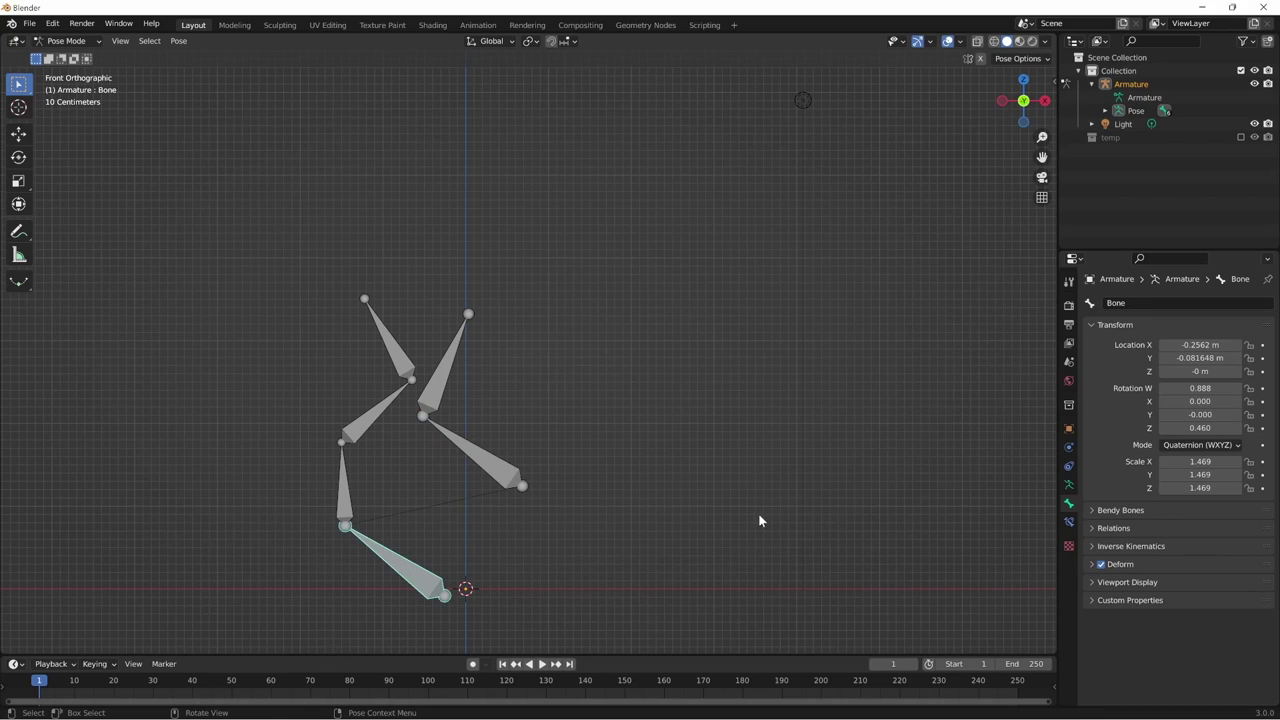
{"action": "key", "text": "alt+g"}
{"action": "key", "text": "alt+r"}
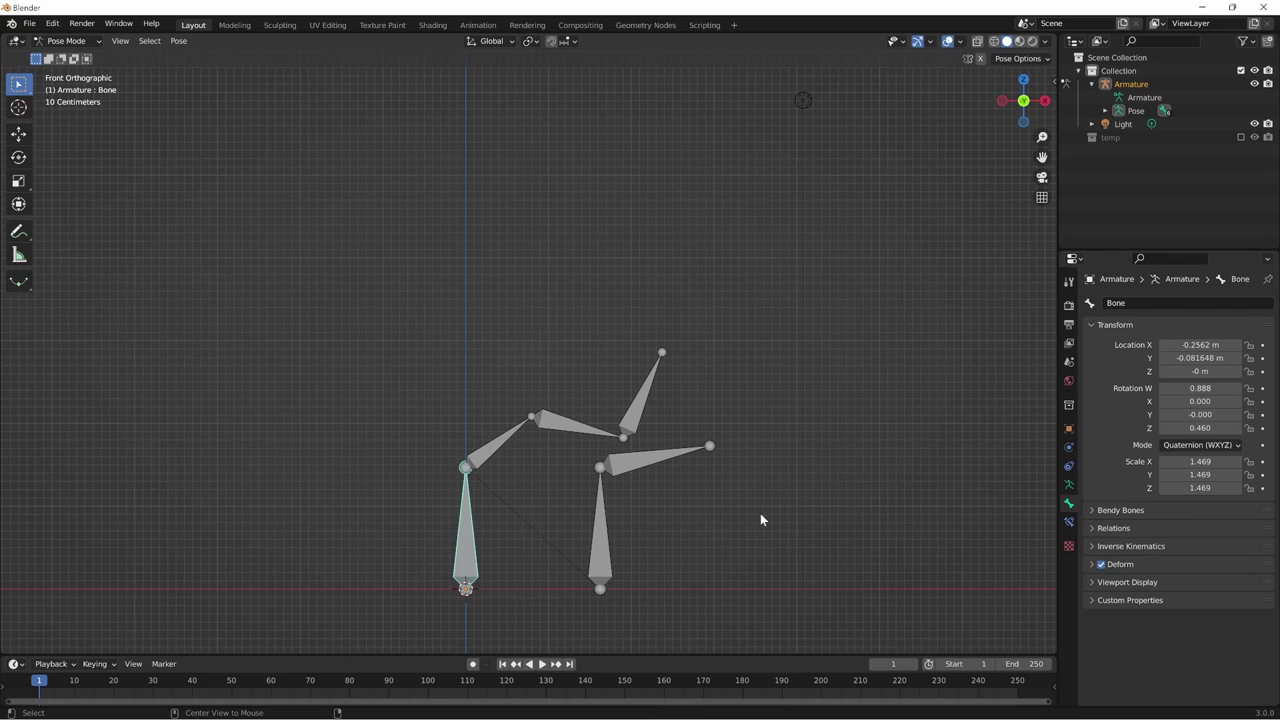
{"action": "key", "text": "alt+s"}
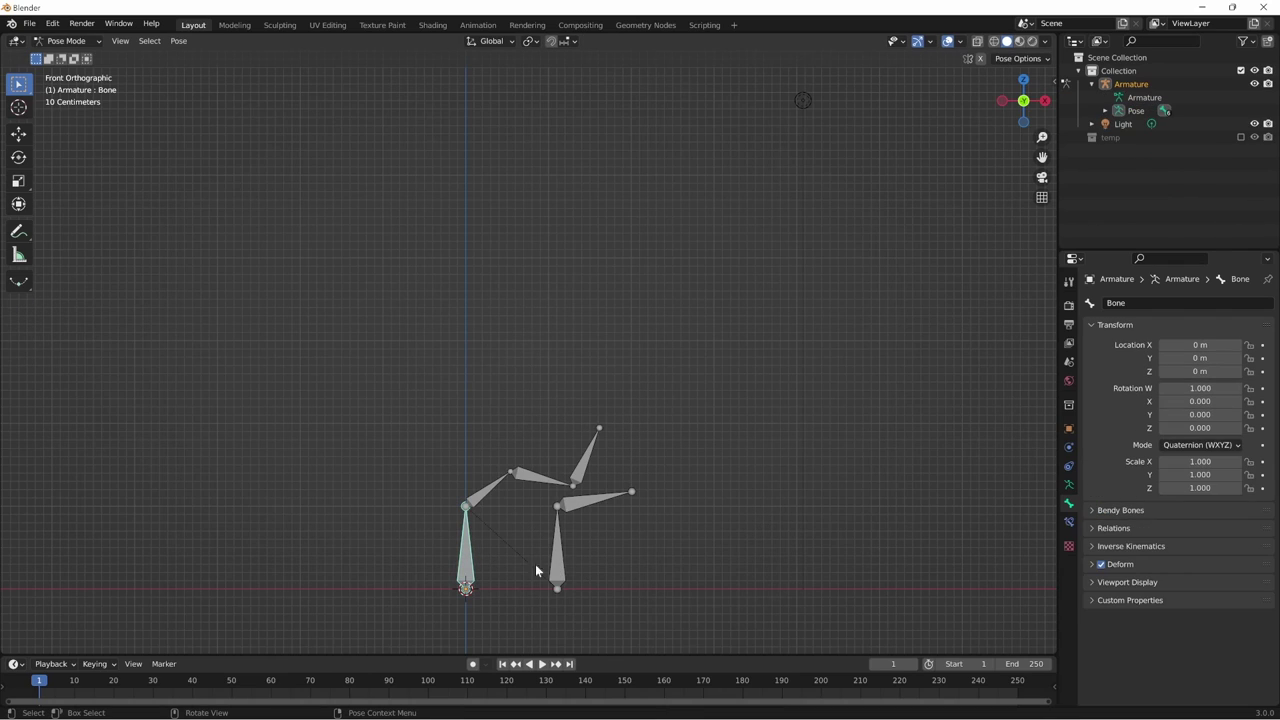
{"action": "key", "text": "ctrl+z"}
{"action": "key", "text": "ctrl+shift+z"}
{"action": "key", "text": "ctrl+z"}
{"action": "key", "text": "ctrl+shift+z"}
{"action": "key", "text": "ctrl+z"}
{"action": "key", "text": "ctrl+shift+z"}
- Select all bones, clear their rotation and scale, and enter Edit Mode
{"action": "key", "text": "a"}
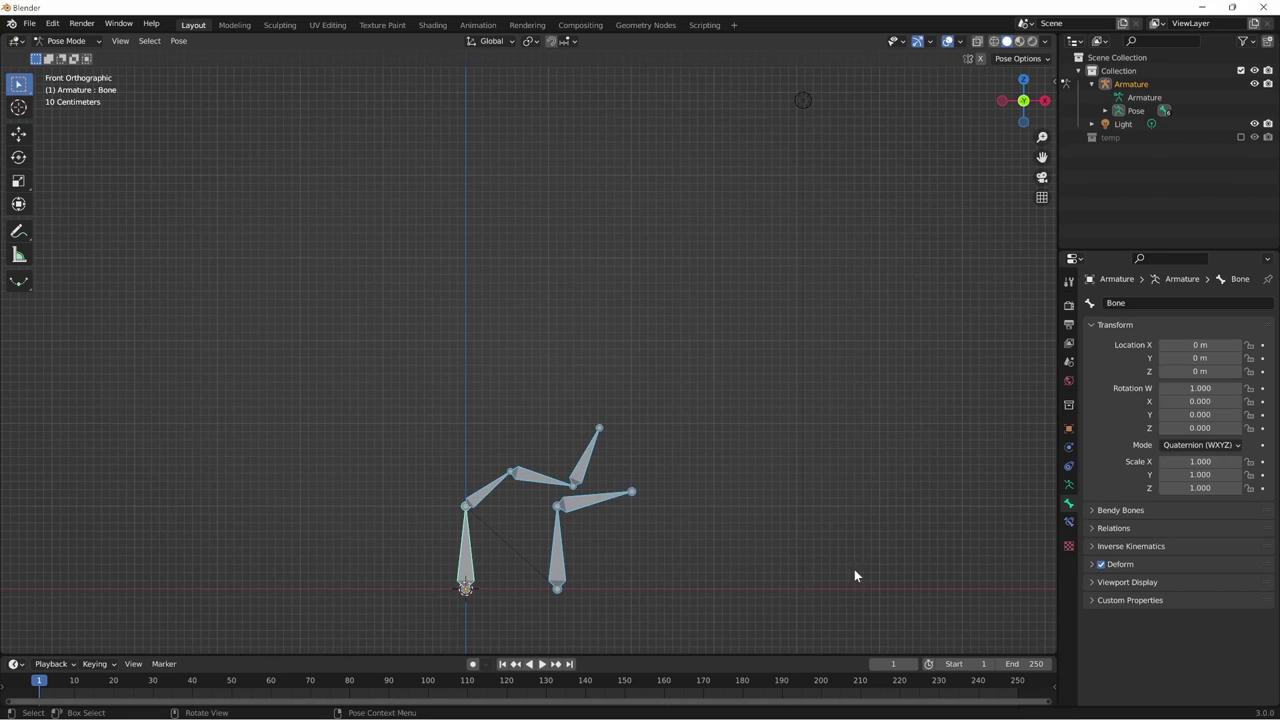
{"action": "key", "text": "alt+r"}
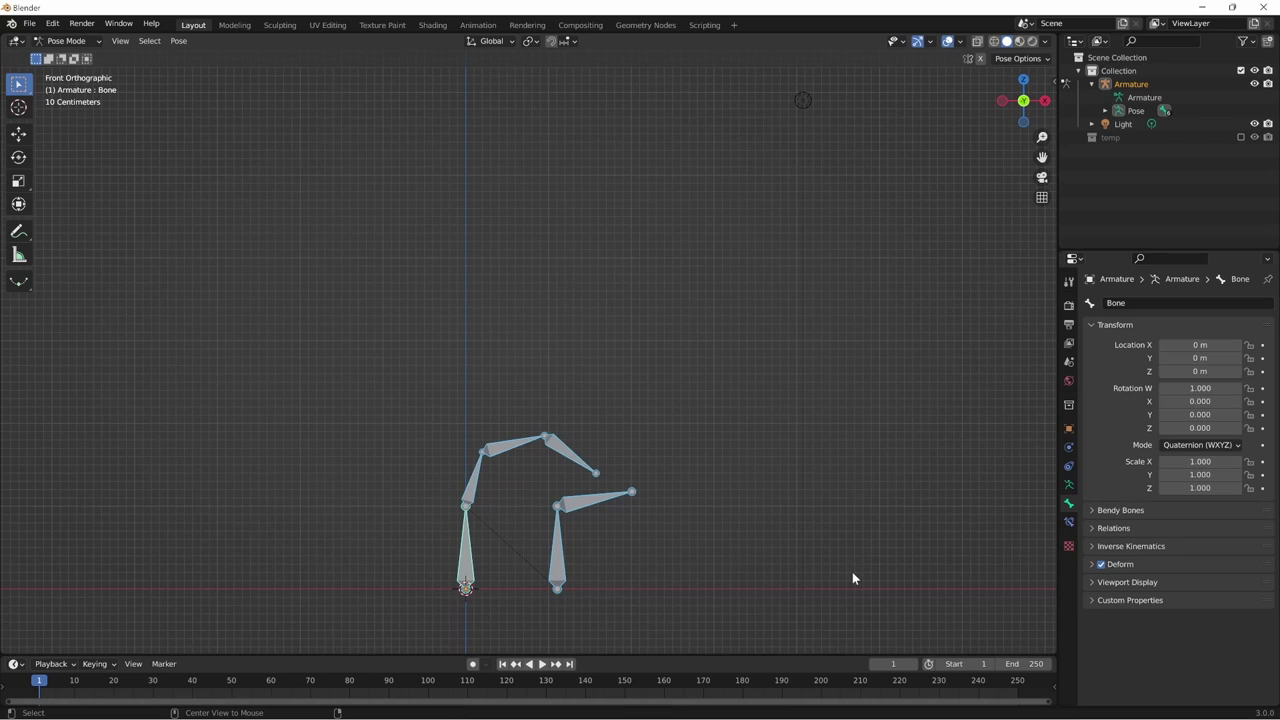
{"action": "key", "text": "alt+s"}
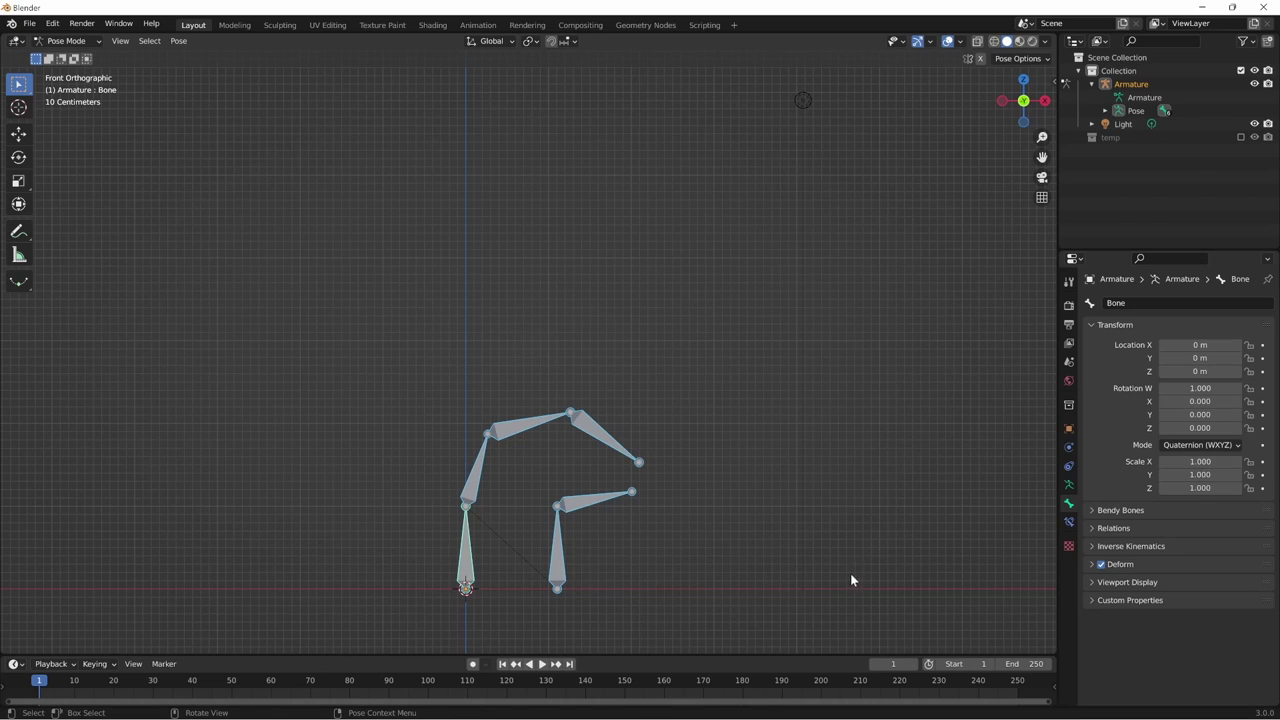
{"action": "key", "text": "Tab"}
{"action": "key", "text": "Tab"}
{"action": "key", "text": "Tab"}
{"action": "key", "text": "Tab"}
{"action": "key", "text": "Tab"}
- Reframe the armature at an angle and return to Pose Mode
{"action": "scroll", "coordinate": [848, 577], "scroll_direction": "down", "scroll_amount": 1}
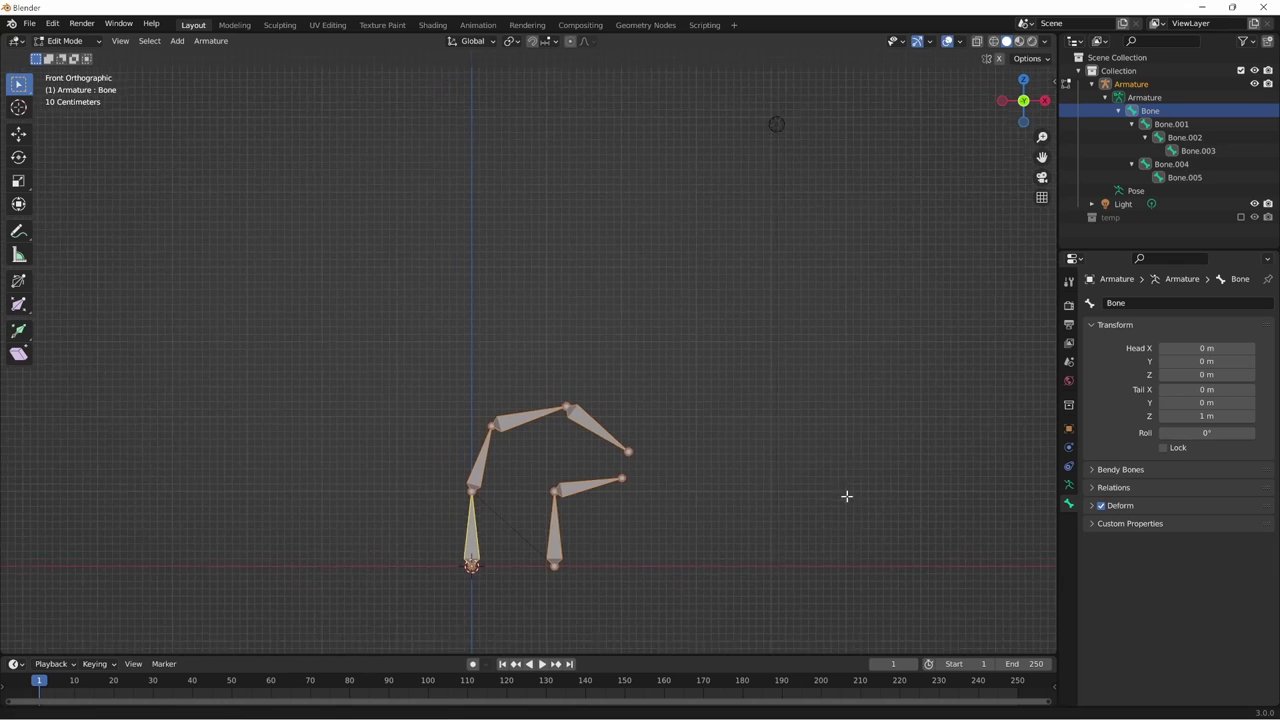
{"action": "scroll", "coordinate": [846, 494], "scroll_direction": "down", "scroll_amount": 1}
{"action": "middle_click_drag", "start_coordinate": [720, 554], "coordinate": [803, 523], "text": "shift"}
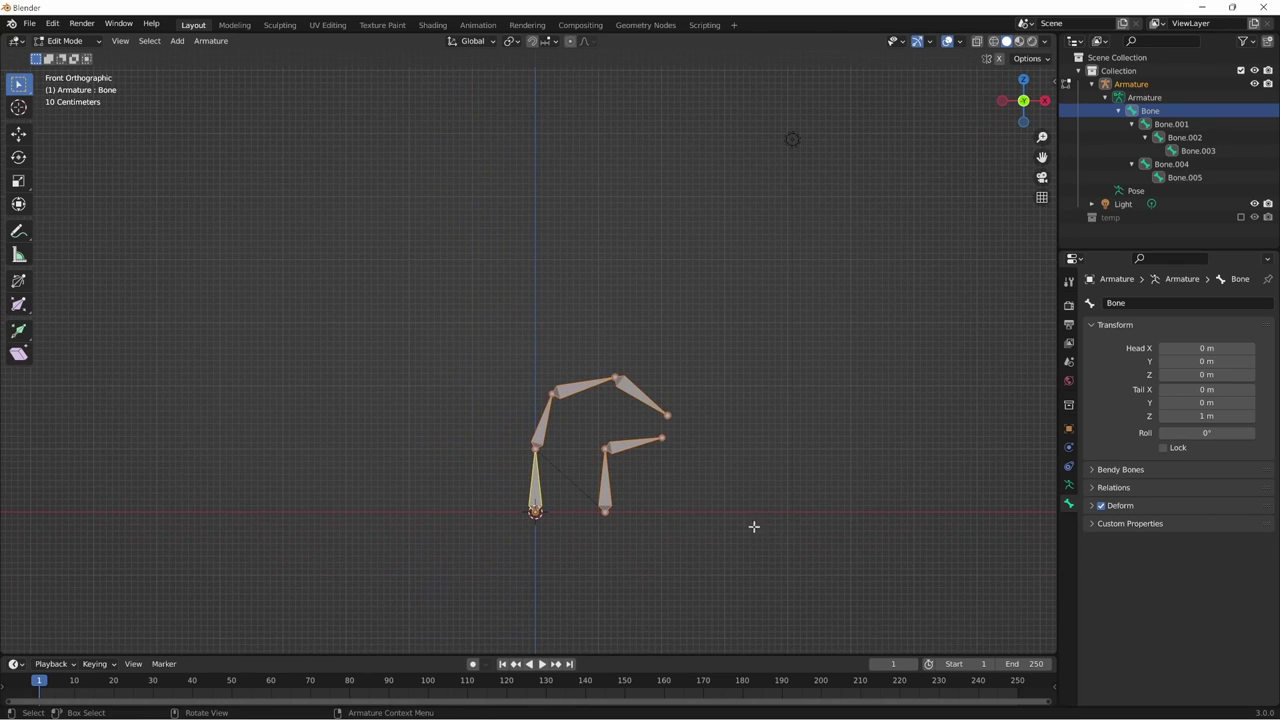
{"action": "mouse_move", "coordinate": [727, 476]}
{"action": "middle_mouse_down"}
{"action": "mouse_move", "coordinate": [743, 514]}
{"action": "mouse_move", "coordinate": [843, 523]}
{"action": "mouse_move", "coordinate": [820, 503]}
{"action": "mouse_move", "coordinate": [595, 438]}
{"action": "middle_mouse_up"}
{"action": "key", "text": "ctrl+Tab"}
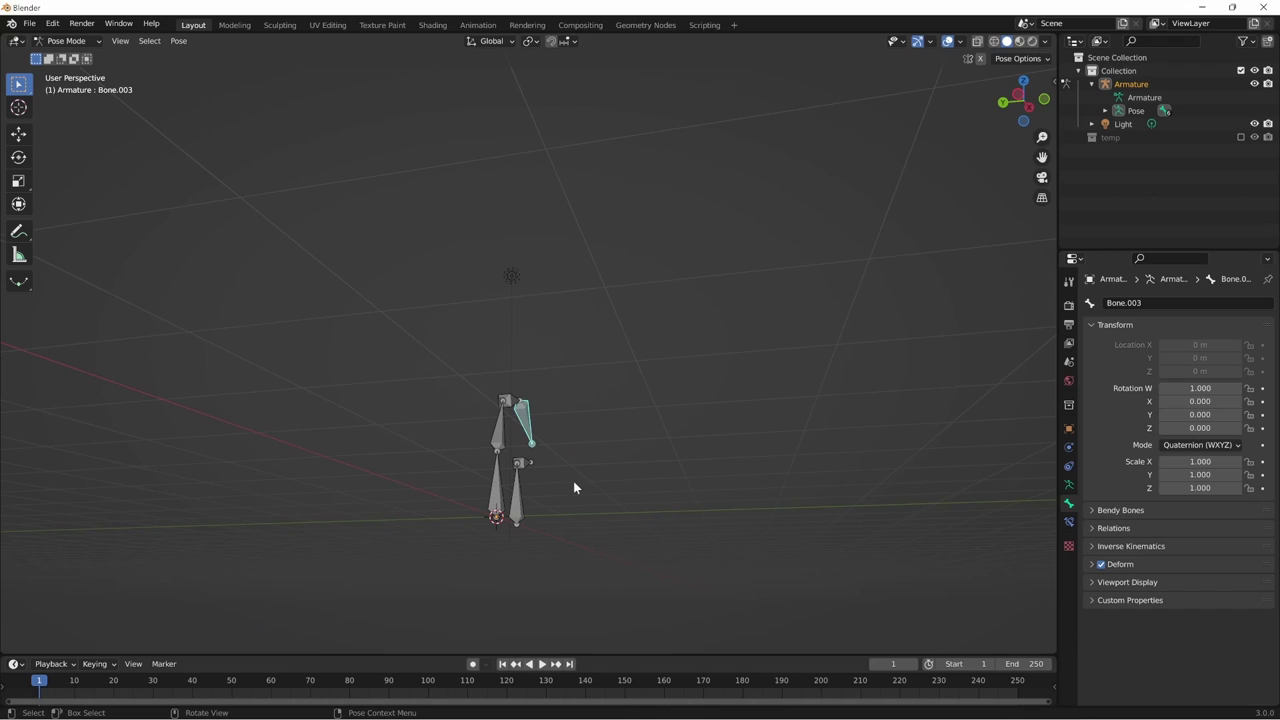
- Rotate Bone.003 to point right, then rotate and move Bone.002
{"action": "key", "text": "r"}
{"action": "left_click", "coordinate": [602, 461]}
{"action": "key", "text": "bracketleft"}
{"action": "key", "text": "r"}
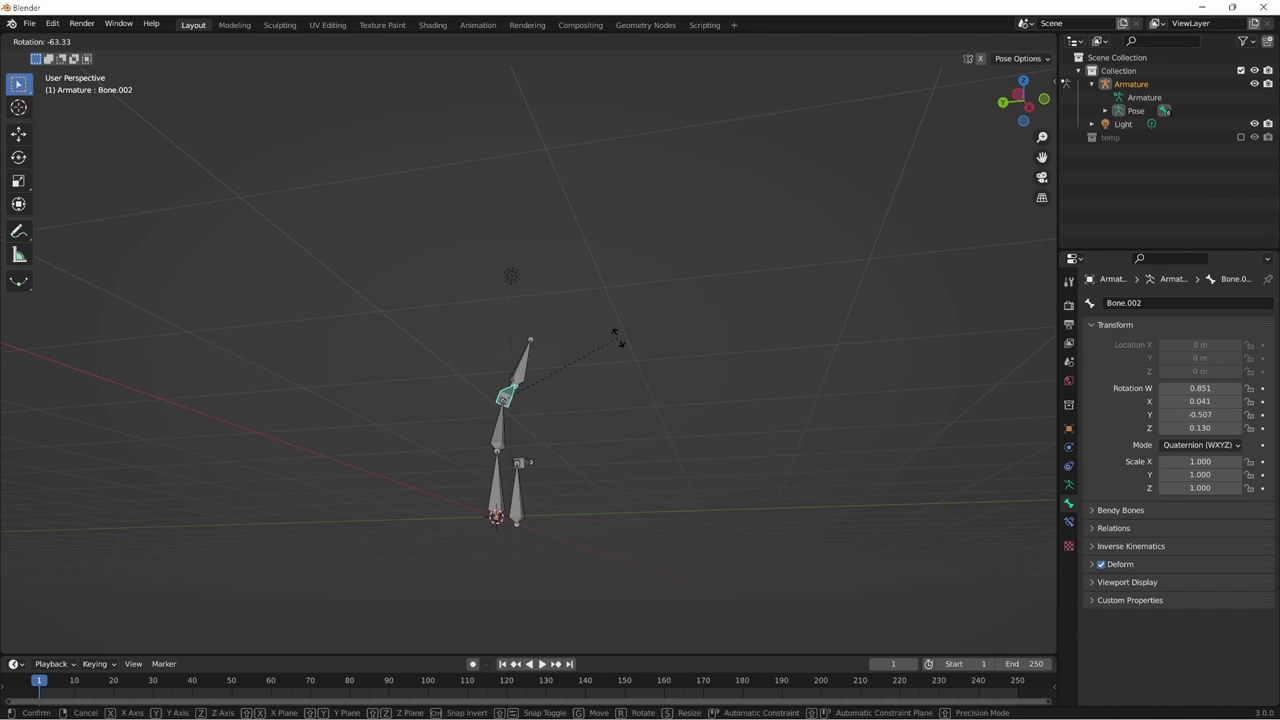
{"action": "left_click", "coordinate": [619, 400]}
{"action": "mouse_move", "coordinate": [619, 403]}
{"action": "middle_mouse_down"}
{"action": "mouse_move", "coordinate": [638, 482]}
{"action": "mouse_move", "coordinate": [673, 453]}
{"action": "mouse_move", "coordinate": [730, 461]}
{"action": "mouse_move", "coordinate": [664, 468]}
{"action": "mouse_move", "coordinate": [784, 466]}
{"action": "mouse_move", "coordinate": [684, 501]}
{"action": "mouse_move", "coordinate": [572, 496]}
{"action": "mouse_move", "coordinate": [700, 500]}
{"action": "middle_mouse_up"}
{"action": "key", "text": "g"}
{"action": "left_click", "coordinate": [666, 517]}
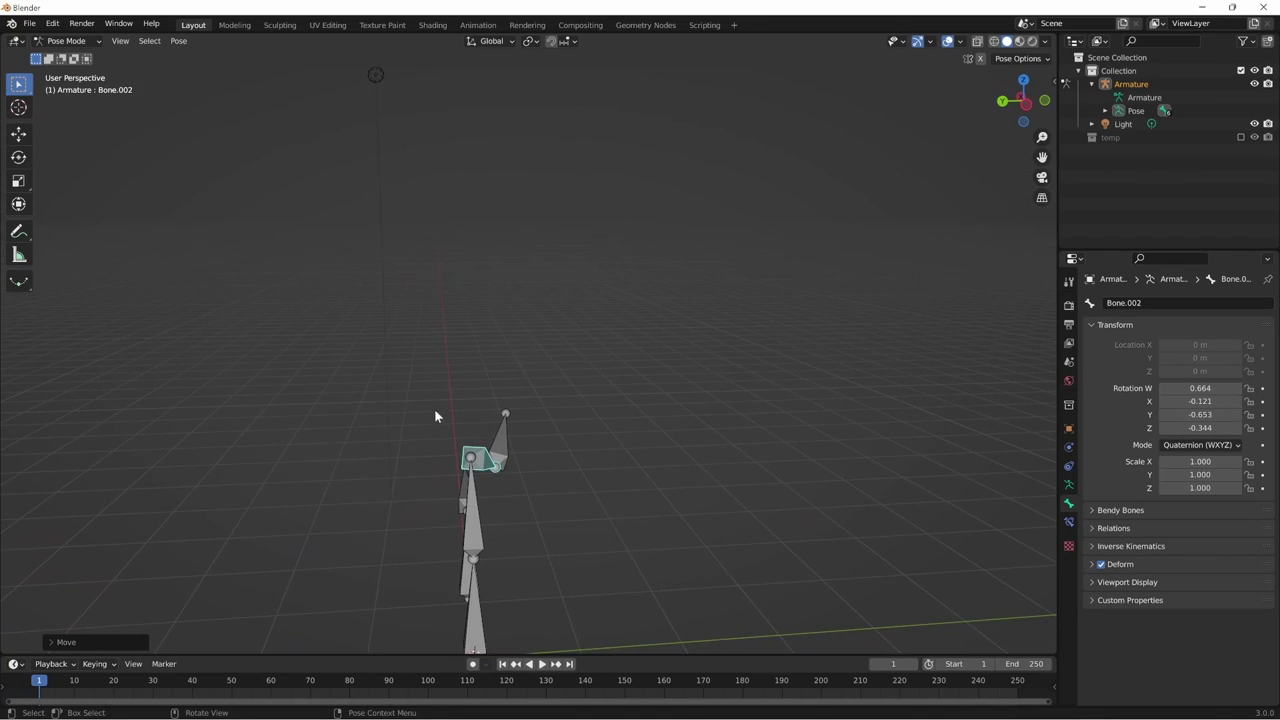
- Show Bone.002's transform values and clear its rotation back to rest
{"action": "key", "text": "n"}
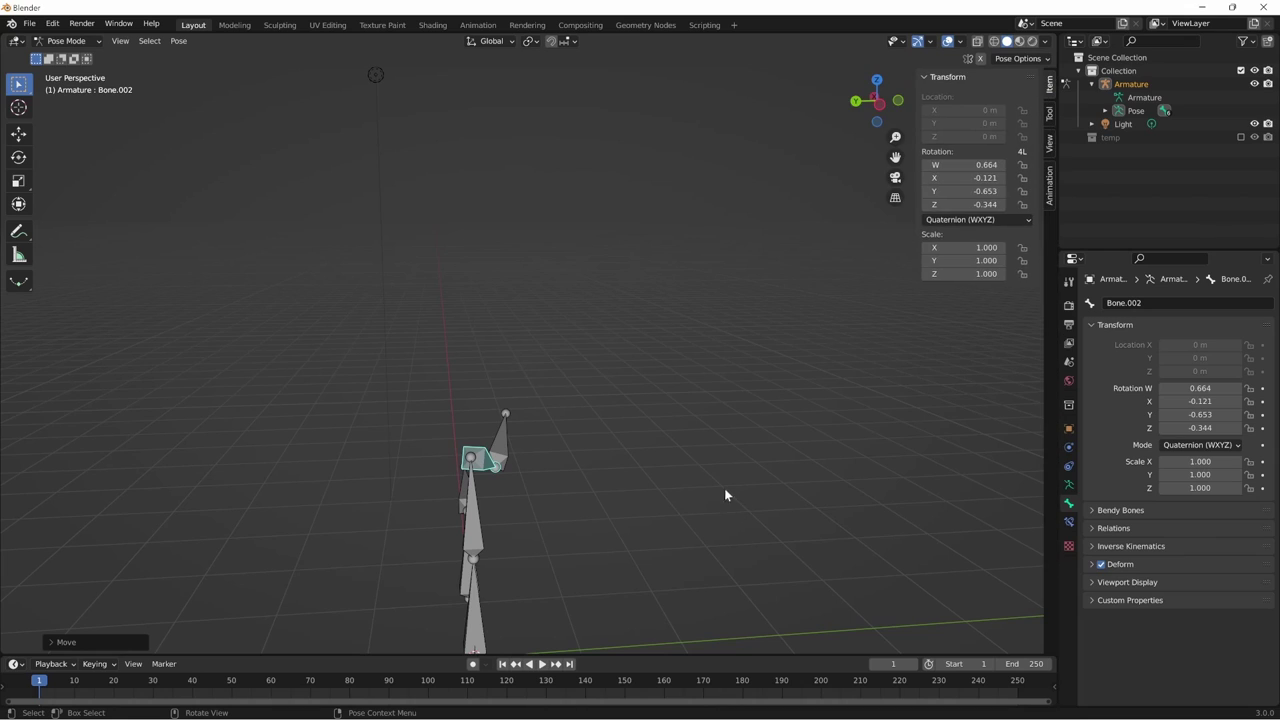
{"action": "middle_click_drag", "start_coordinate": [724, 488], "coordinate": [708, 393], "text": "shift"}
{"action": "mouse_move", "coordinate": [980, 165]}
{"action": "left_mouse_down"}
{"action": "mouse_move", "coordinate": [1040, 165]}
{"action": "mouse_move", "coordinate": [965, 166]}
{"action": "mouse_move", "coordinate": [995, 178]}
{"action": "mouse_move", "coordinate": [965, 191]}
{"action": "mouse_move", "coordinate": [982, 204]}
{"action": "mouse_move", "coordinate": [930, 205]}
{"action": "left_mouse_up"}
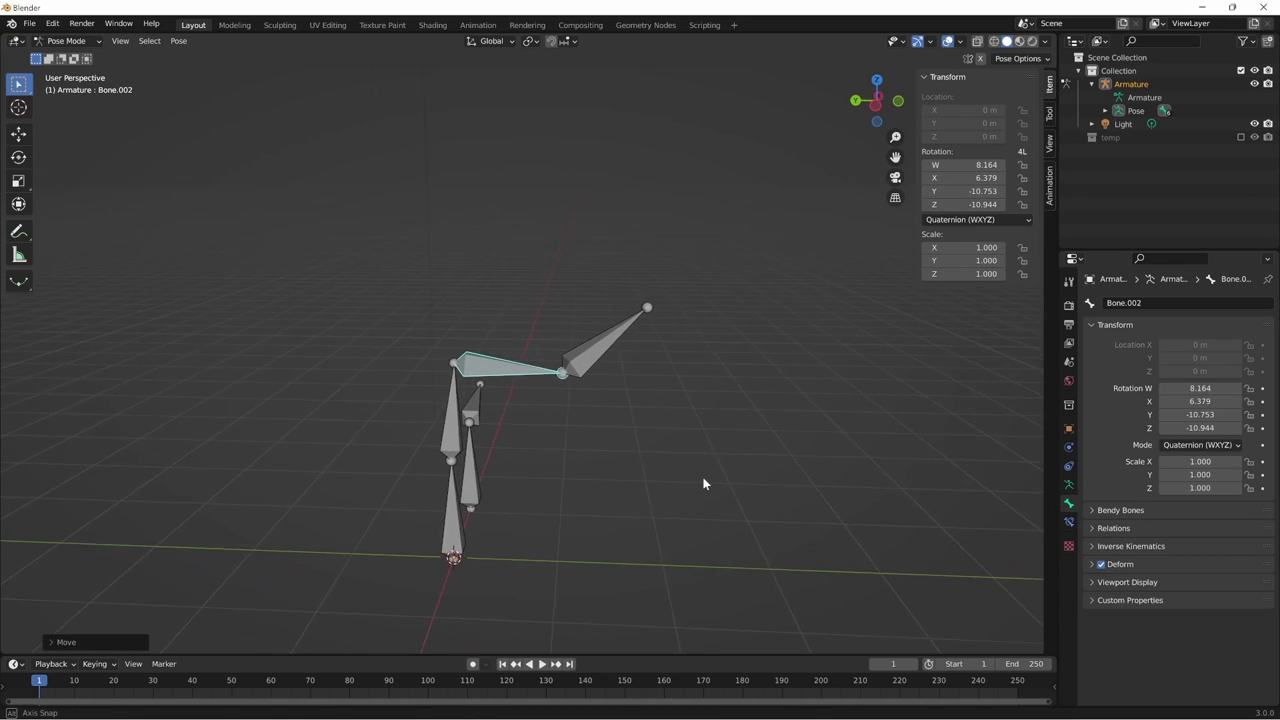
{"action": "middle_click_drag", "start_coordinate": [699, 501], "coordinate": [682, 501]}
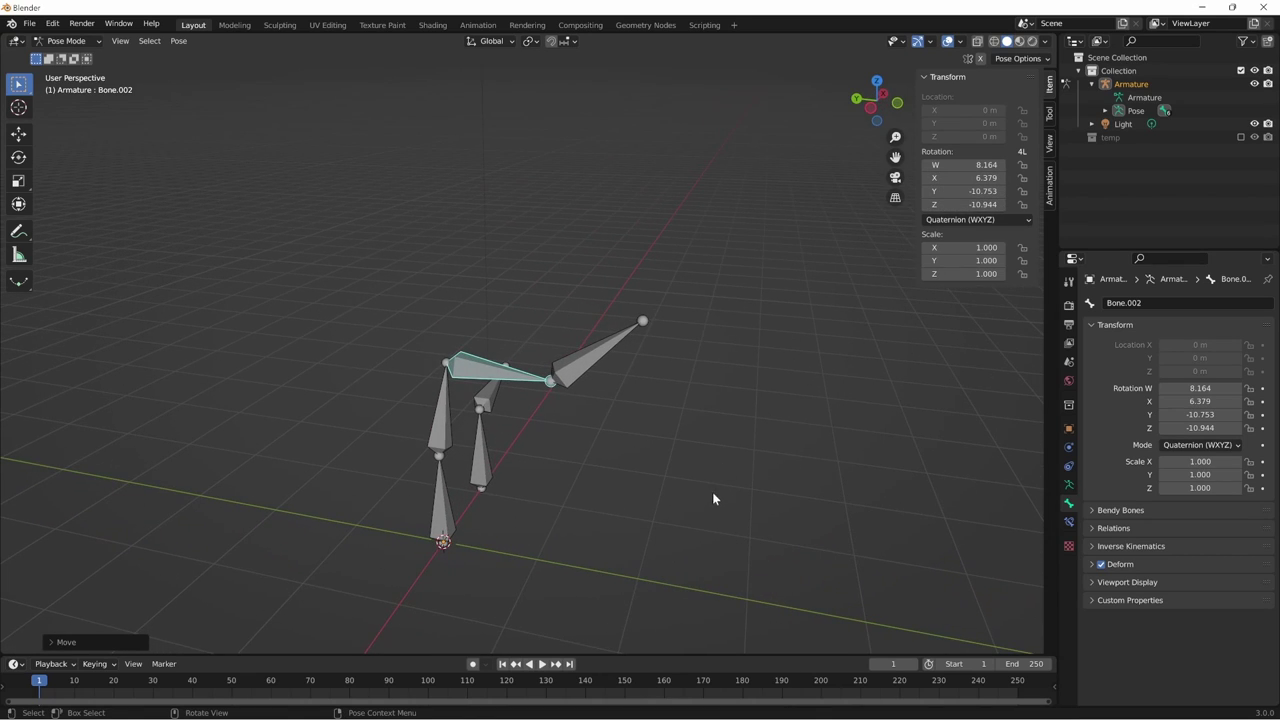
{"action": "key", "text": "alt+r"}
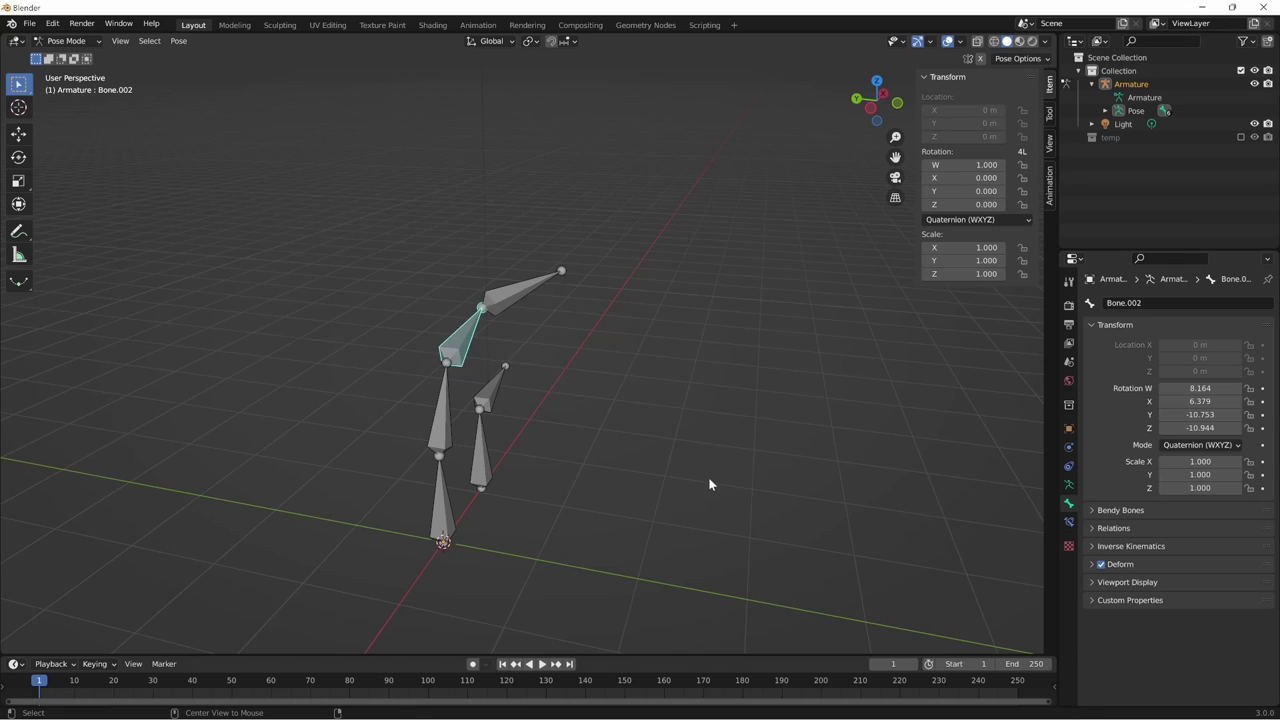
{"action": "mouse_move", "coordinate": [672, 407]}
{"action": "middle_mouse_down"}
{"action": "mouse_move", "coordinate": [686, 443]}
{"action": "mouse_move", "coordinate": [591, 434]}
{"action": "mouse_move", "coordinate": [605, 535]}
{"action": "mouse_move", "coordinate": [624, 520]}
{"action": "middle_mouse_up"}
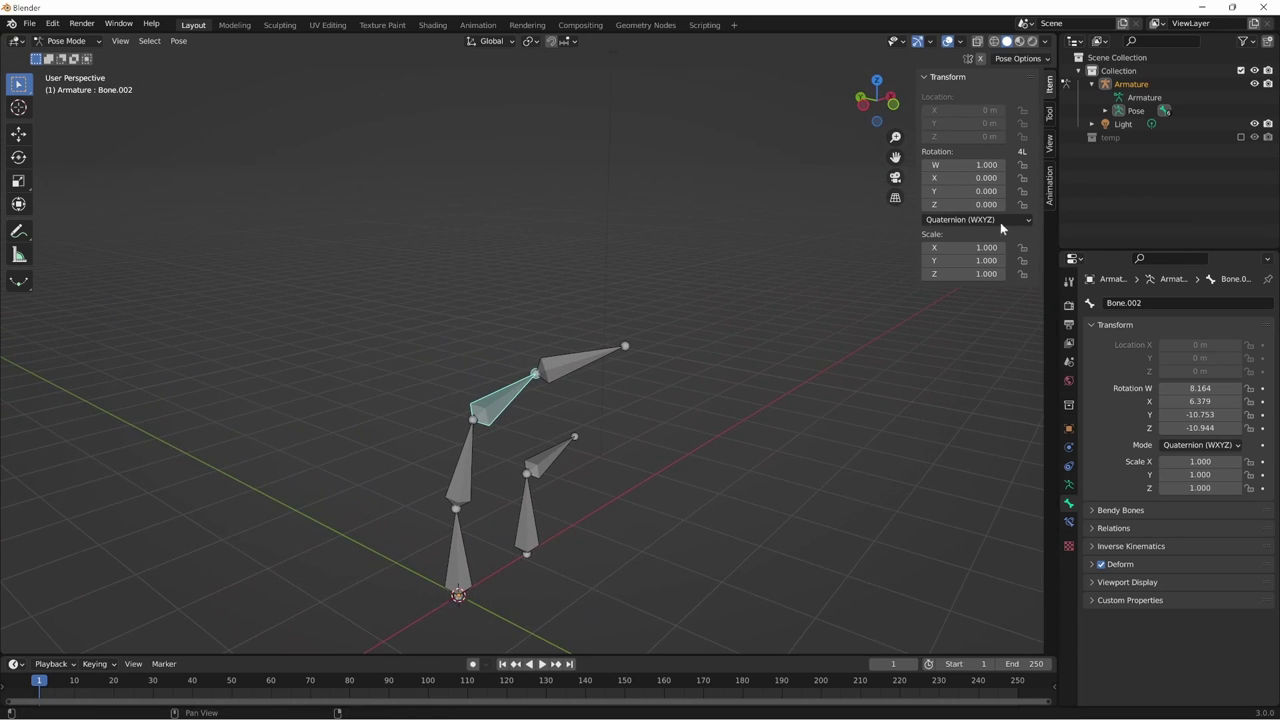
{"action": "middle_click_drag", "start_coordinate": [984, 223], "coordinate": [999, 219]}
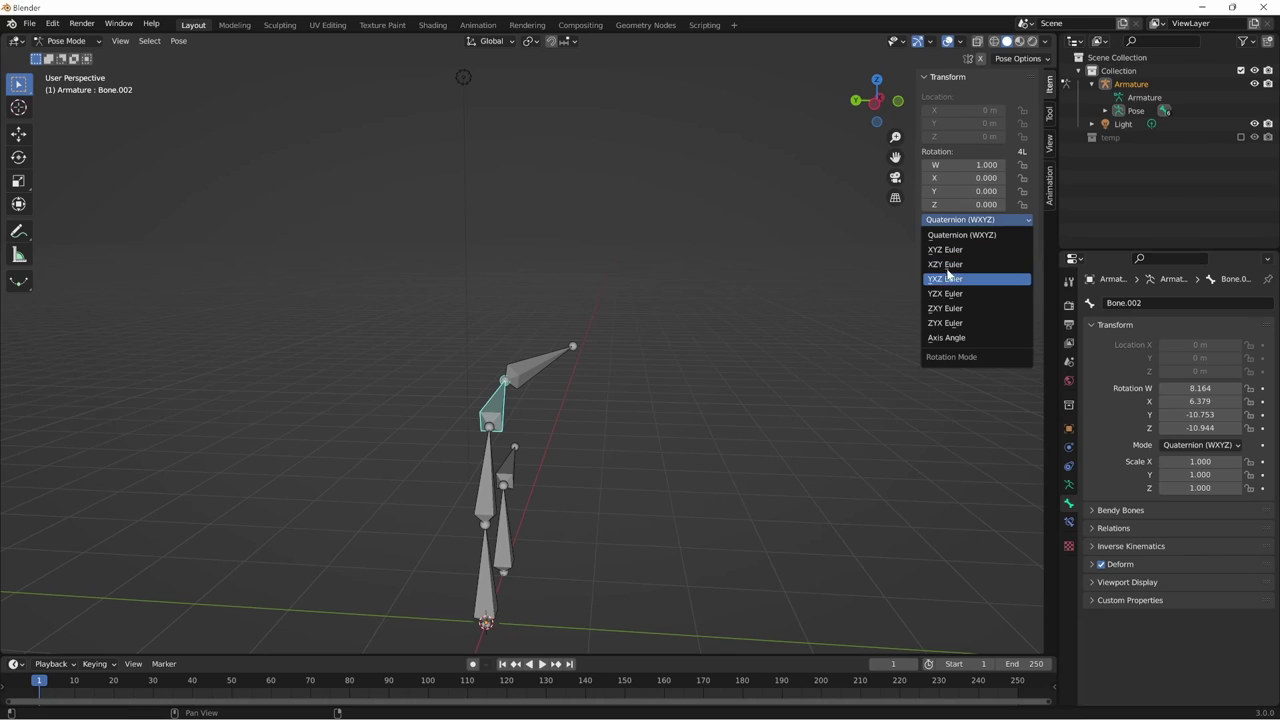
- Set Bone.002's rotation mode to XYZ Euler with X rotation at 0°
{"action": "left_click", "coordinate": [955, 220]}
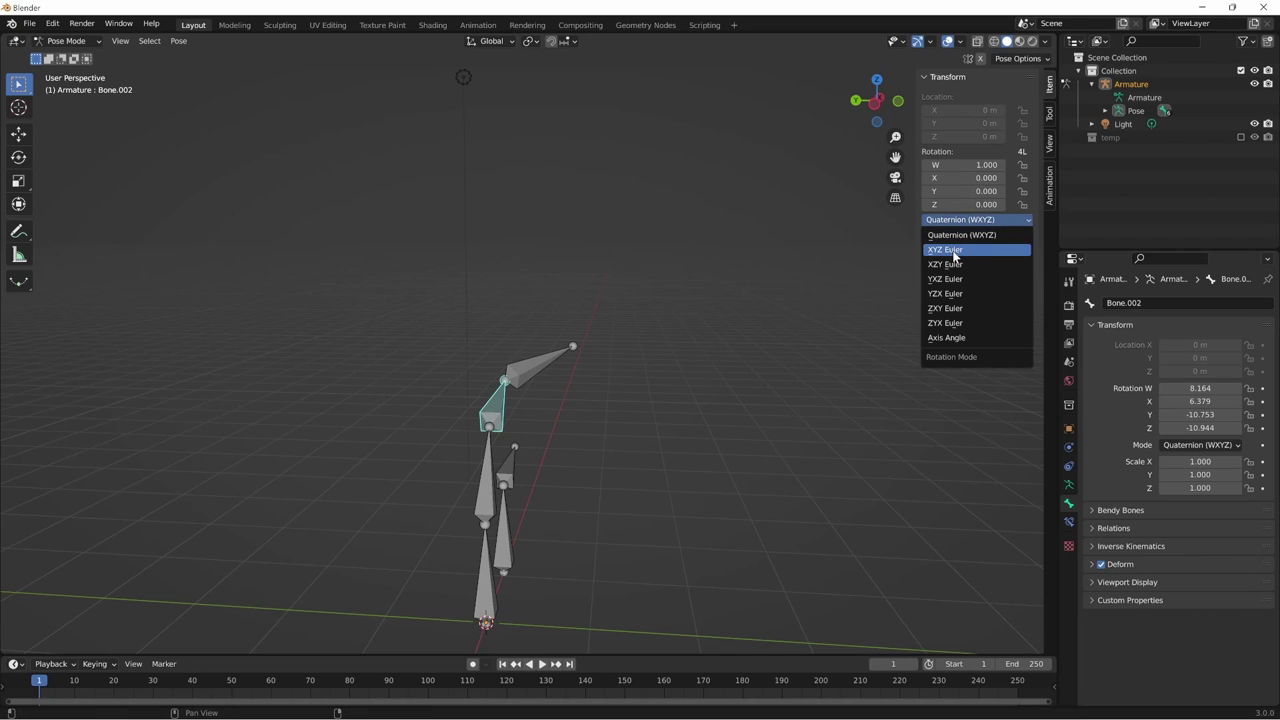
{"action": "left_click", "coordinate": [955, 250]}
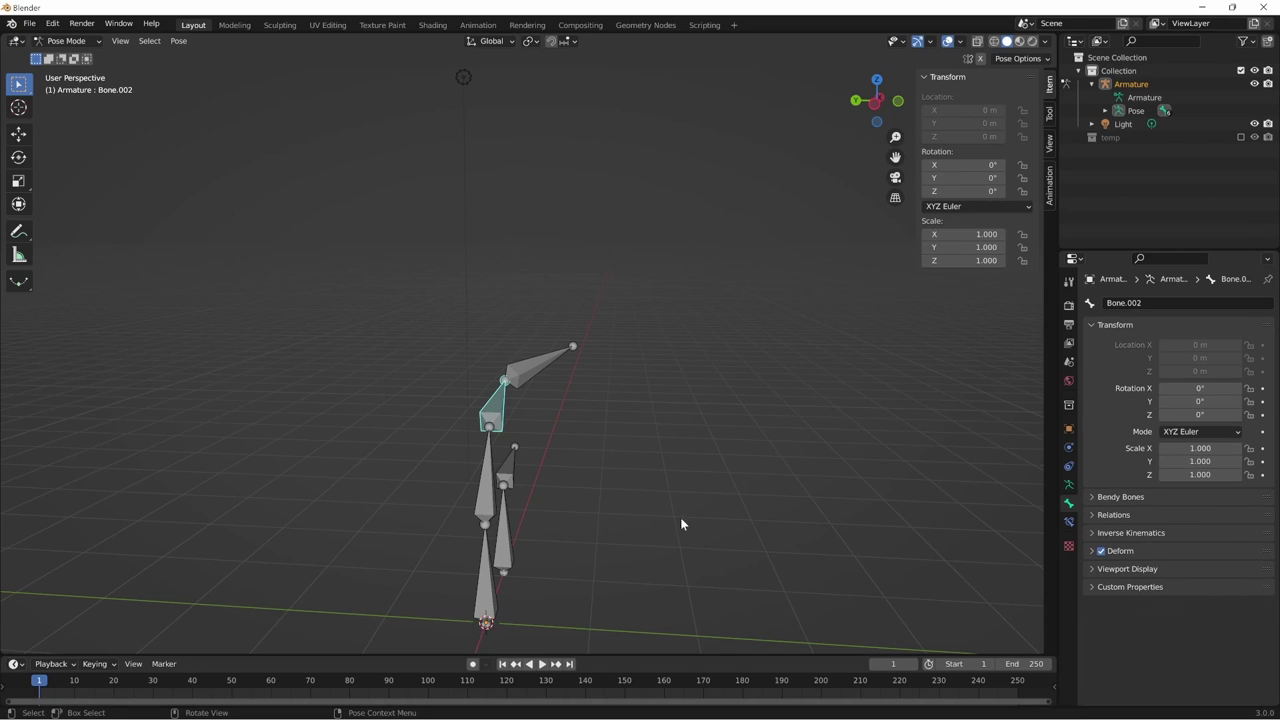
{"action": "left_click_drag", "start_coordinate": [980, 165], "coordinate": [1000, 165]}
{"action": "left_click", "coordinate": [965, 165]}
{"action": "type", "text": "0"}
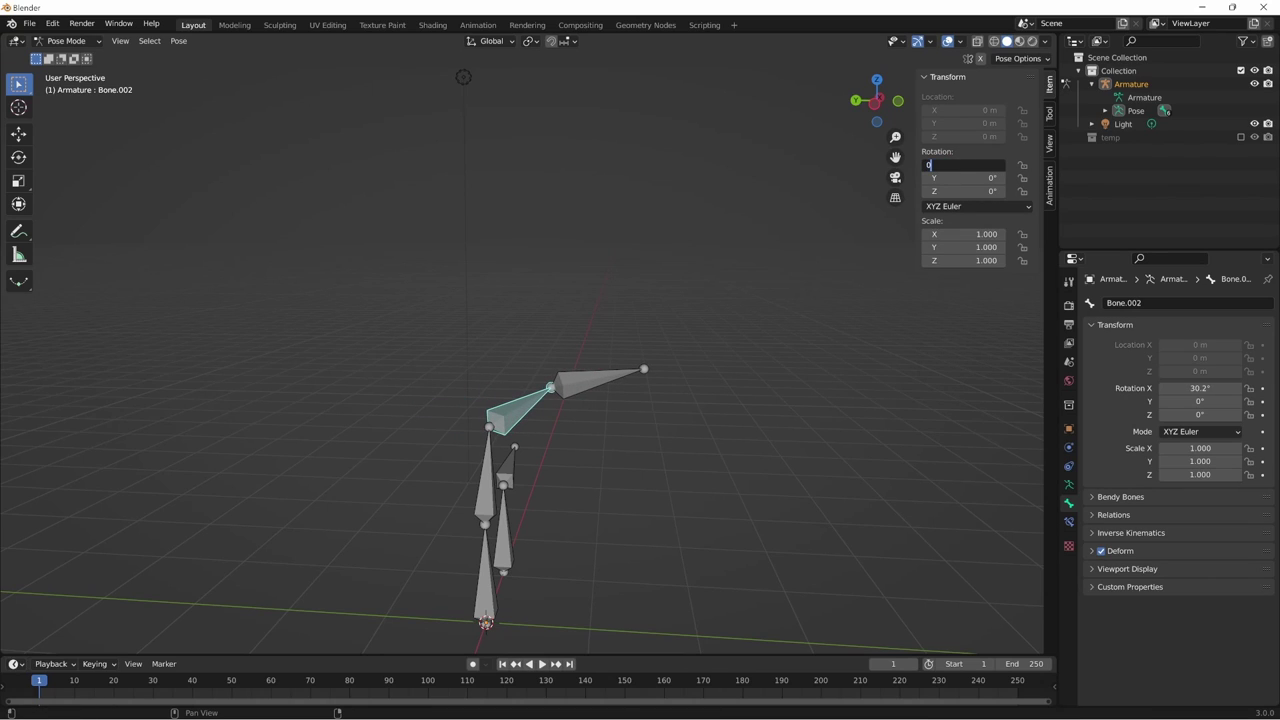
{"action": "key", "text": "Return"}
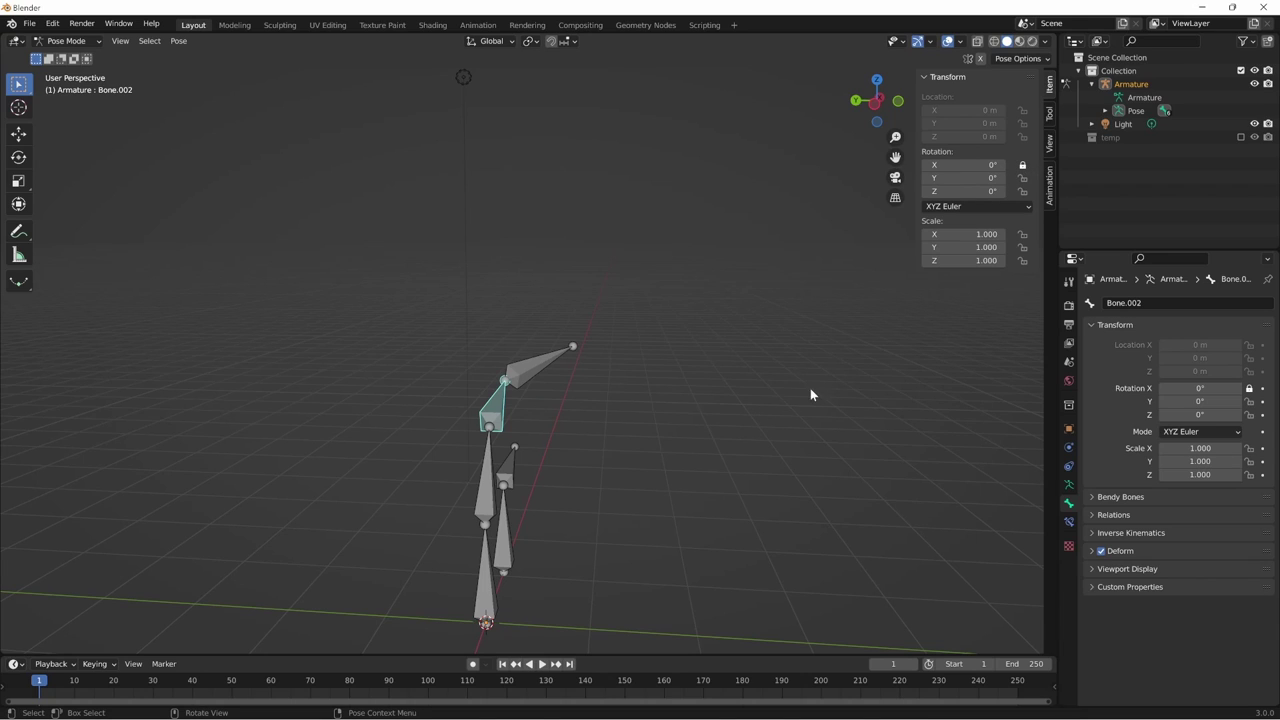
- Try an X tilt of 7.2° on Bone.002, reset it to 0°, then rotate freely
{"action": "middle_click_drag", "start_coordinate": [810, 394], "coordinate": [757, 358]}
{"action": "left_click_drag", "start_coordinate": [980, 165], "coordinate": [995, 165]}
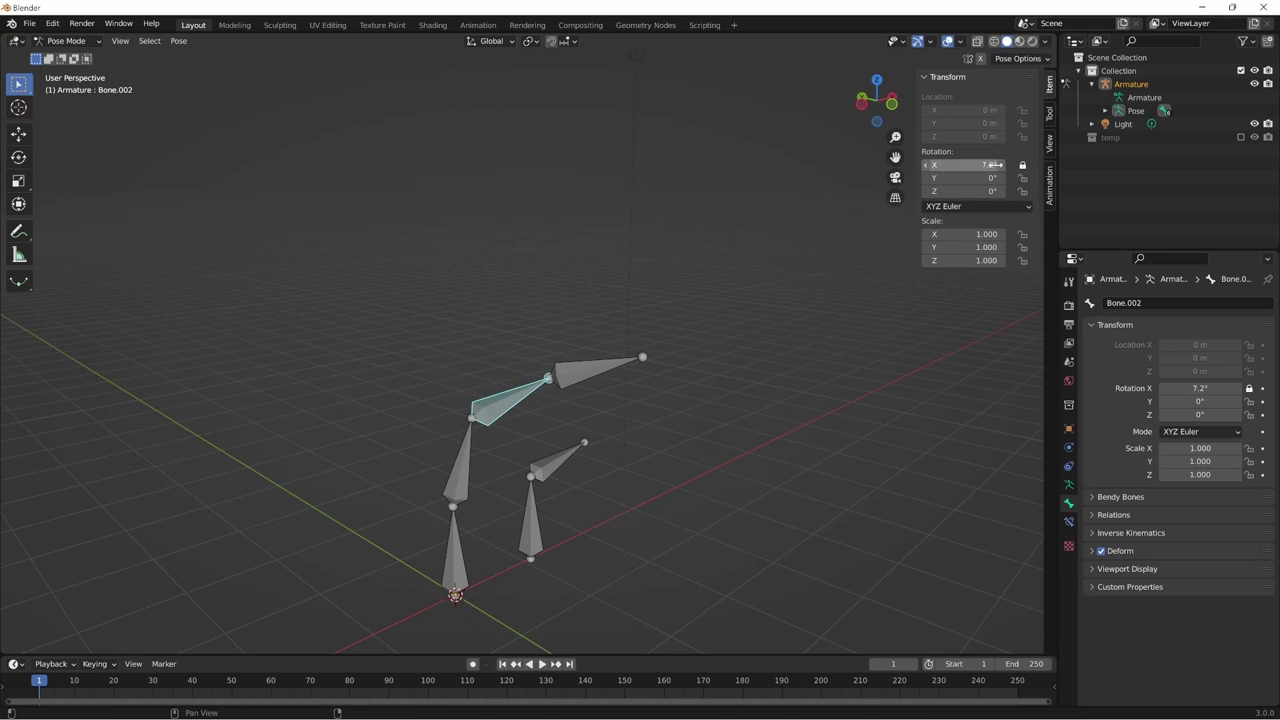
{"action": "key", "text": "Return"}
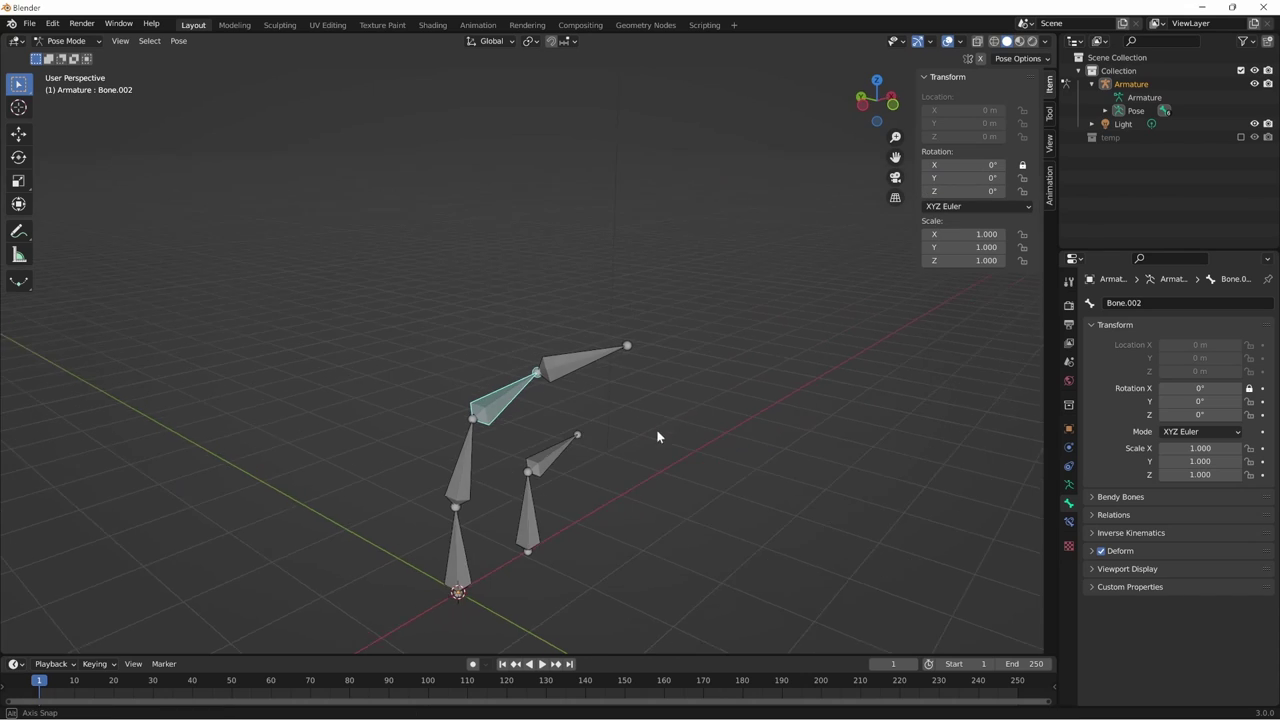
{"action": "mouse_move", "coordinate": [656, 429]}
{"action": "middle_mouse_down"}
{"action": "mouse_move", "coordinate": [640, 428]}
{"action": "mouse_move", "coordinate": [703, 465]}
{"action": "middle_mouse_up"}
{"action": "key", "text": "r"}
{"action": "left_click", "coordinate": [636, 414]}
- Set Bone.002's Y rotation to 0°
{"action": "key", "text": "r"}
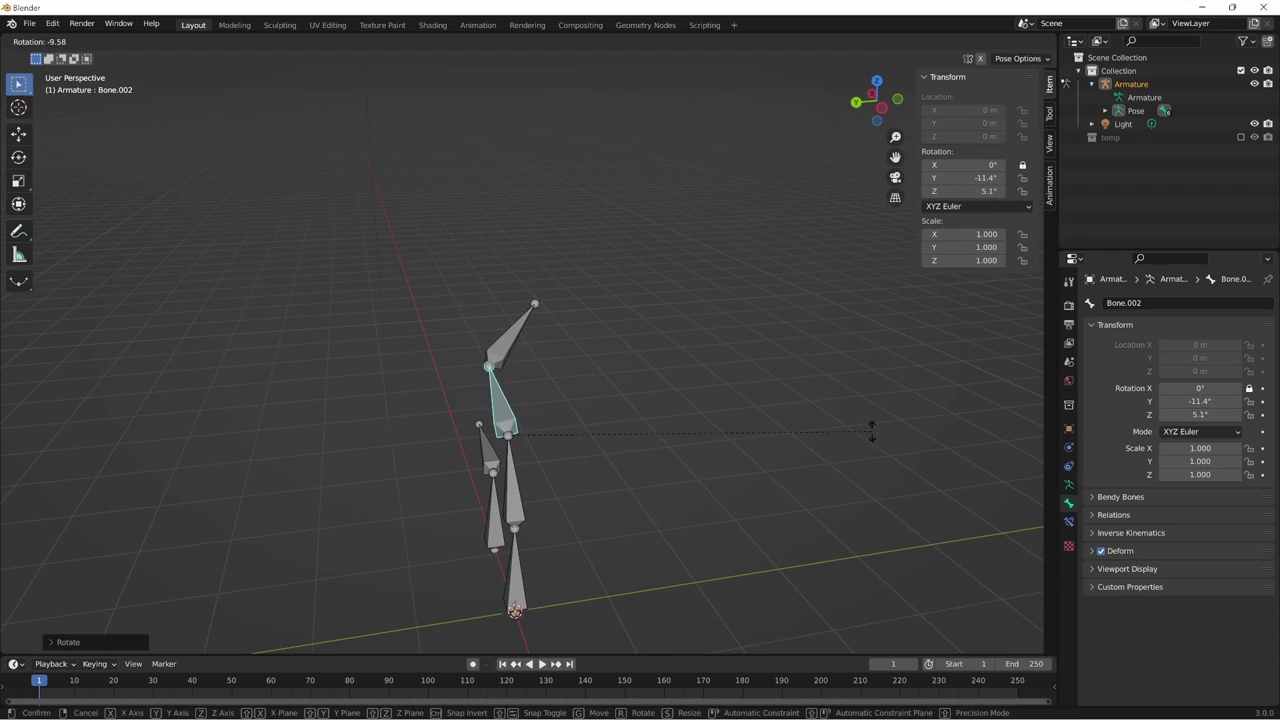
{"action": "key", "text": "Escape"}
{"action": "middle_click_drag", "start_coordinate": [764, 425], "coordinate": [699, 410]}
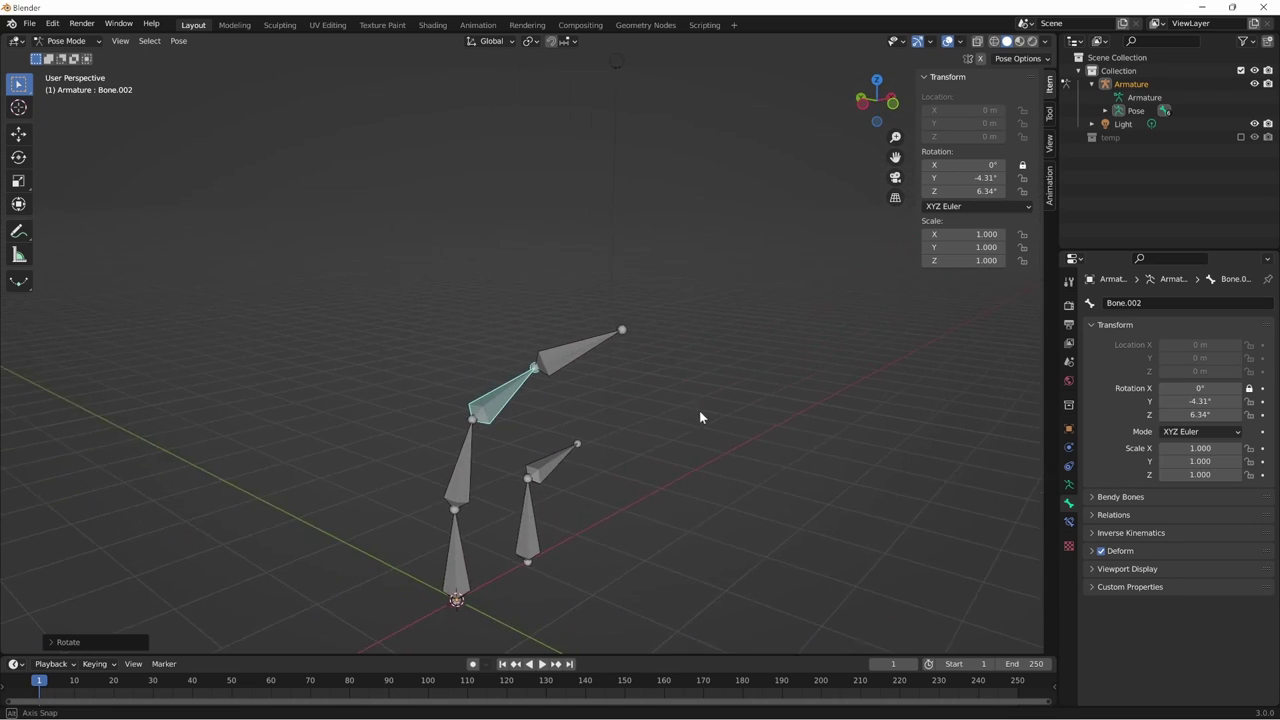
{"action": "left_click_drag", "start_coordinate": [980, 177], "coordinate": [1010, 191]}
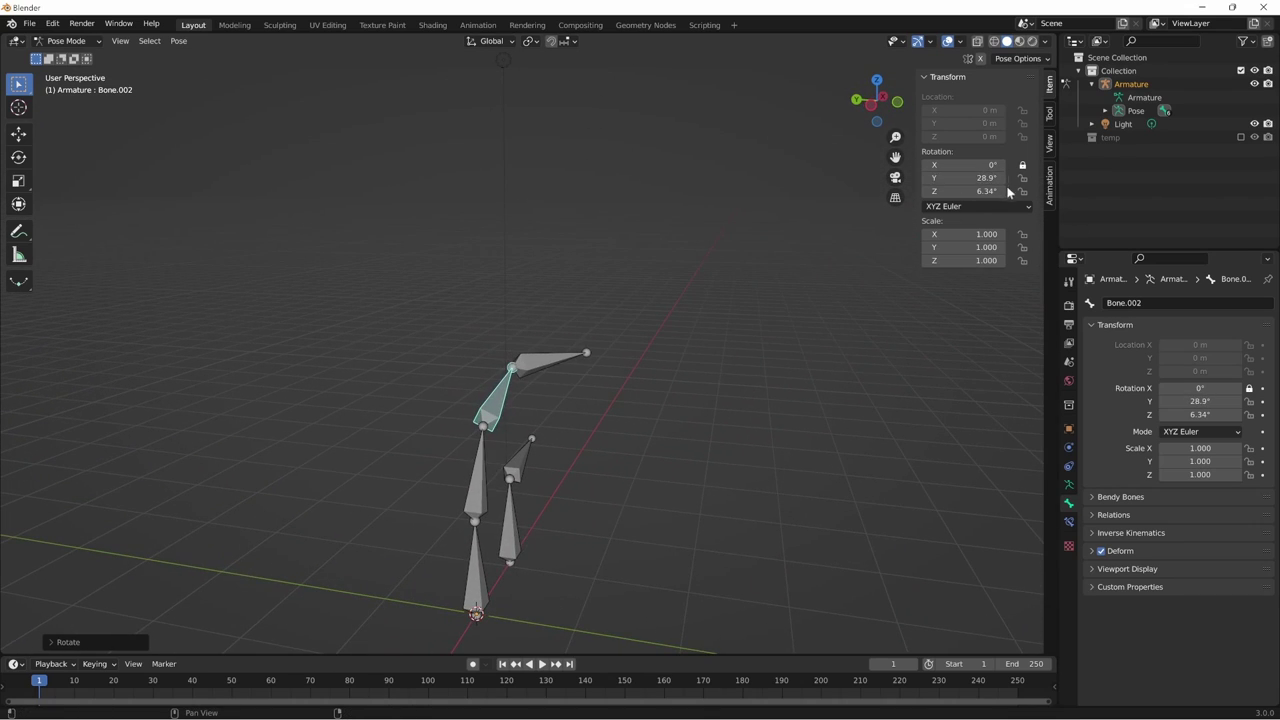
{"action": "key", "text": "Return"}
- Rotate Bone.002 around Z repeatedly until it settles at -4.31°
{"action": "middle_click_drag", "start_coordinate": [1025, 203], "coordinate": [709, 420]}
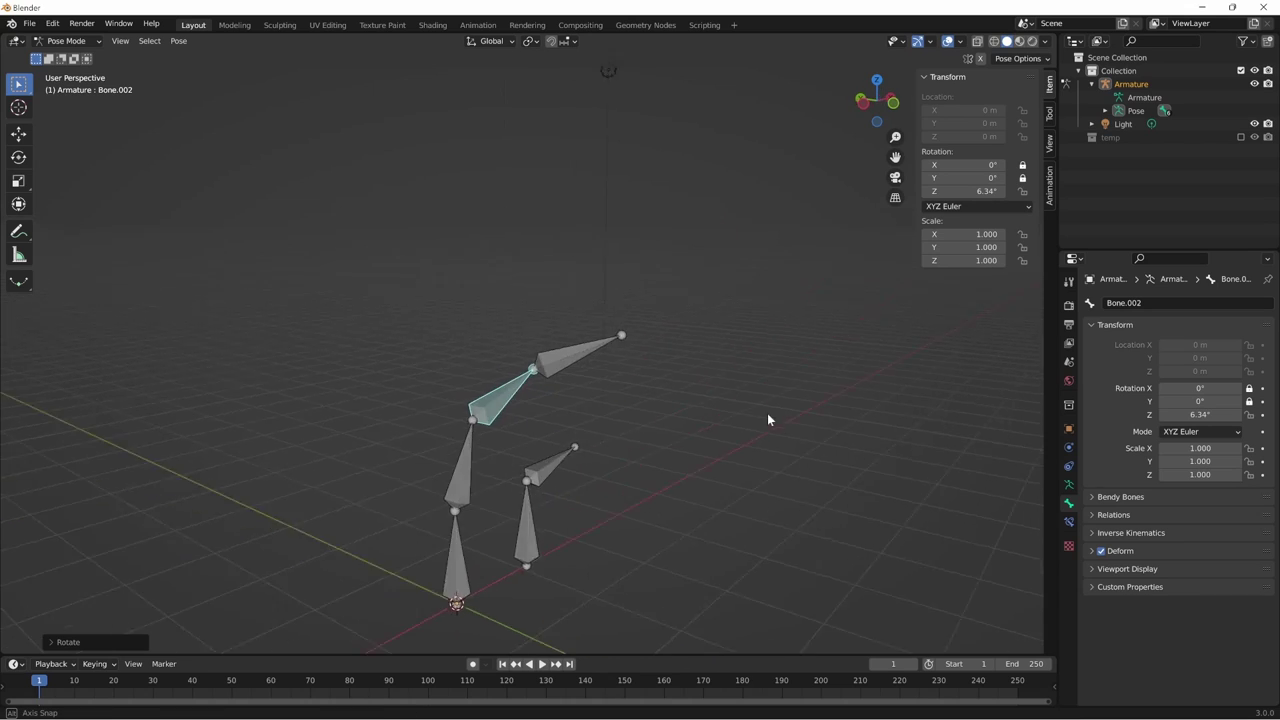
{"action": "key", "text": "r"}
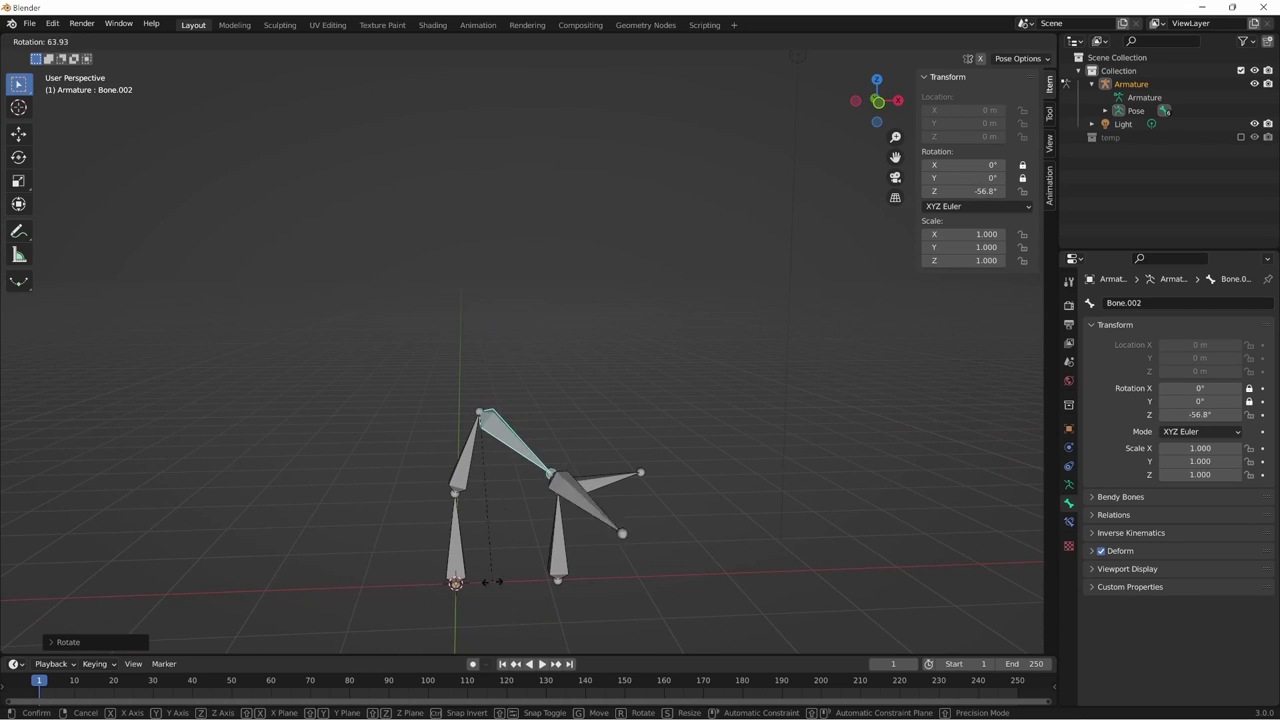
{"action": "left_click", "coordinate": [623, 414]}
{"action": "mouse_move", "coordinate": [630, 418]}
{"action": "middle_mouse_down"}
{"action": "mouse_move", "coordinate": [672, 430]}
{"action": "mouse_move", "coordinate": [600, 430]}
{"action": "middle_mouse_up"}
{"action": "key", "text": "r"}
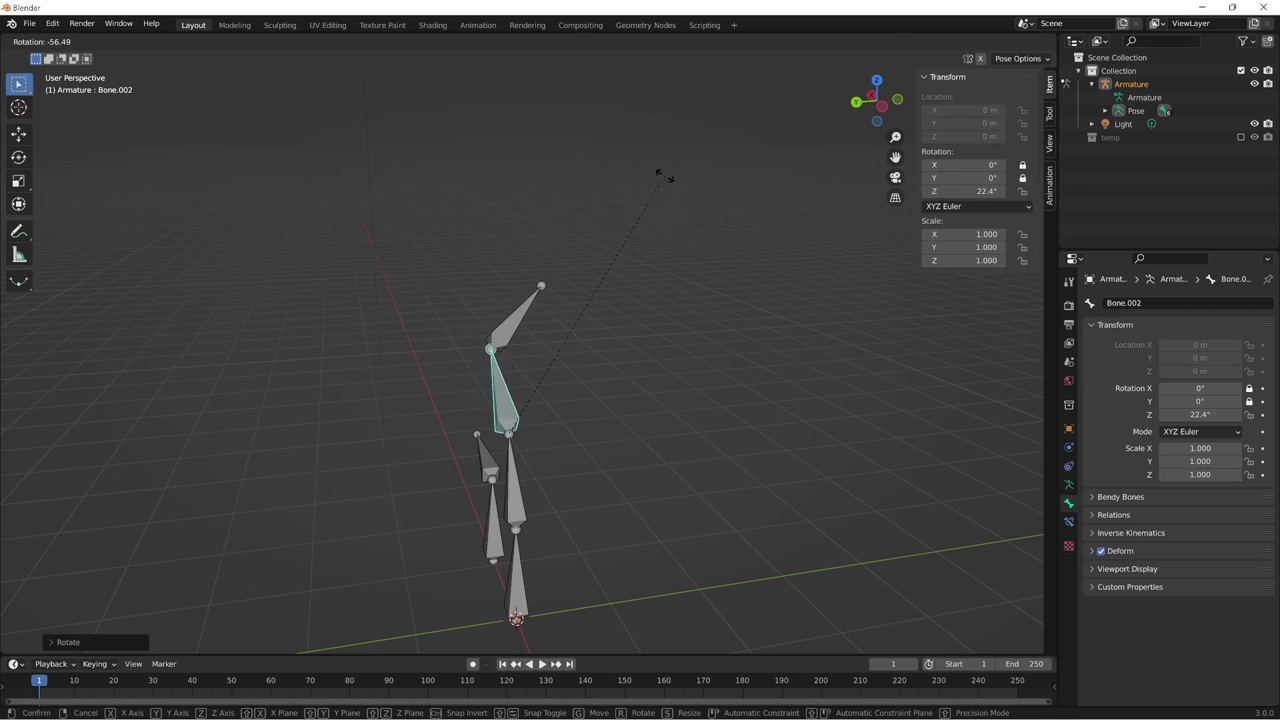
{"action": "left_click", "coordinate": [667, 363]}
{"action": "middle_click_drag", "start_coordinate": [667, 363], "coordinate": [643, 340]}
{"action": "key", "text": "r"}
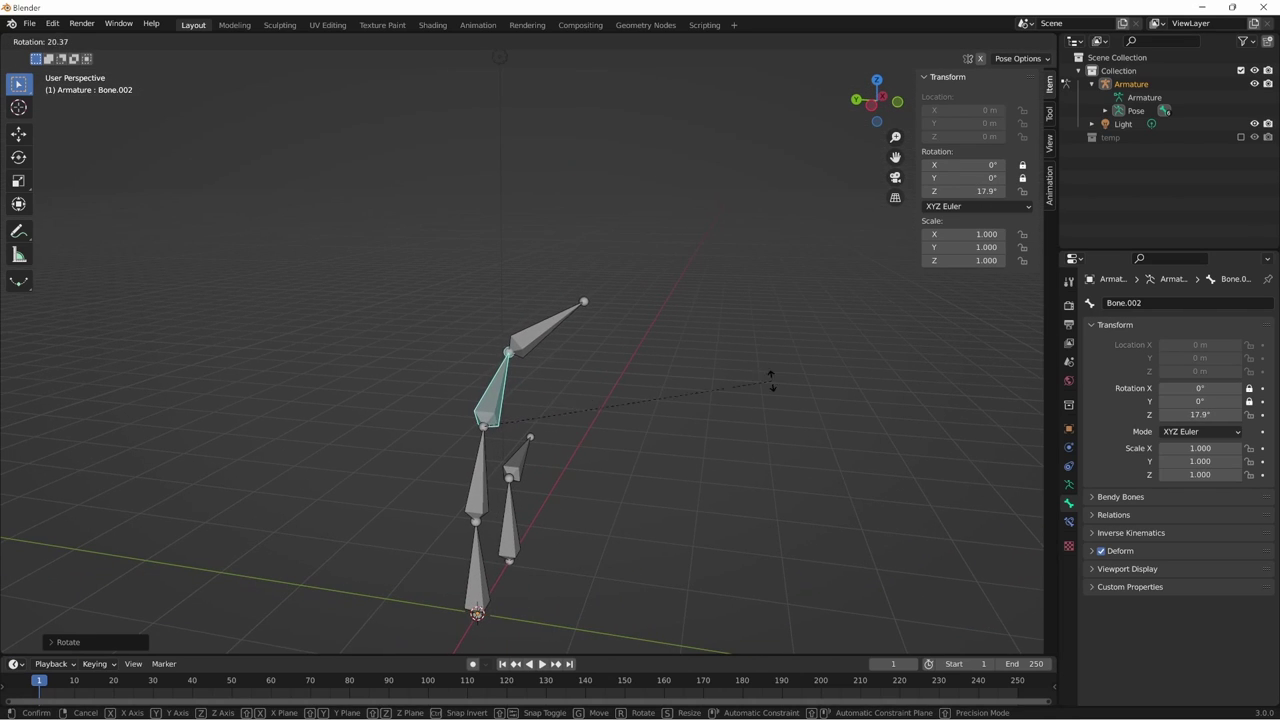
{"action": "left_click", "coordinate": [657, 490]}
{"action": "mouse_move", "coordinate": [657, 490]}
{"action": "middle_mouse_down"}
{"action": "mouse_move", "coordinate": [572, 456]}
{"action": "mouse_move", "coordinate": [651, 490]}
{"action": "middle_mouse_up"}
{"action": "key", "text": "r"}
{"action": "left_click", "coordinate": [690, 515]}
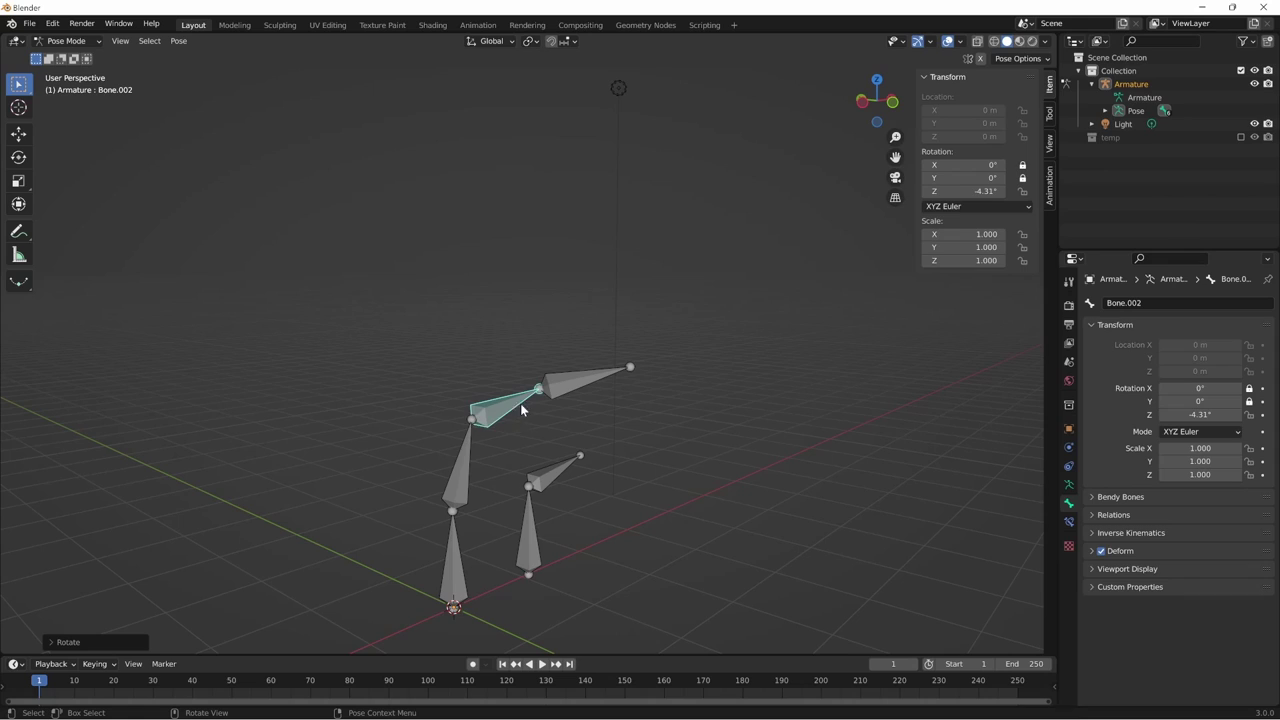
- Select Bone.004, the lower-right bone
{"action": "left_click", "coordinate": [472, 418]}
{"action": "key", "text": "ctrl+z"}
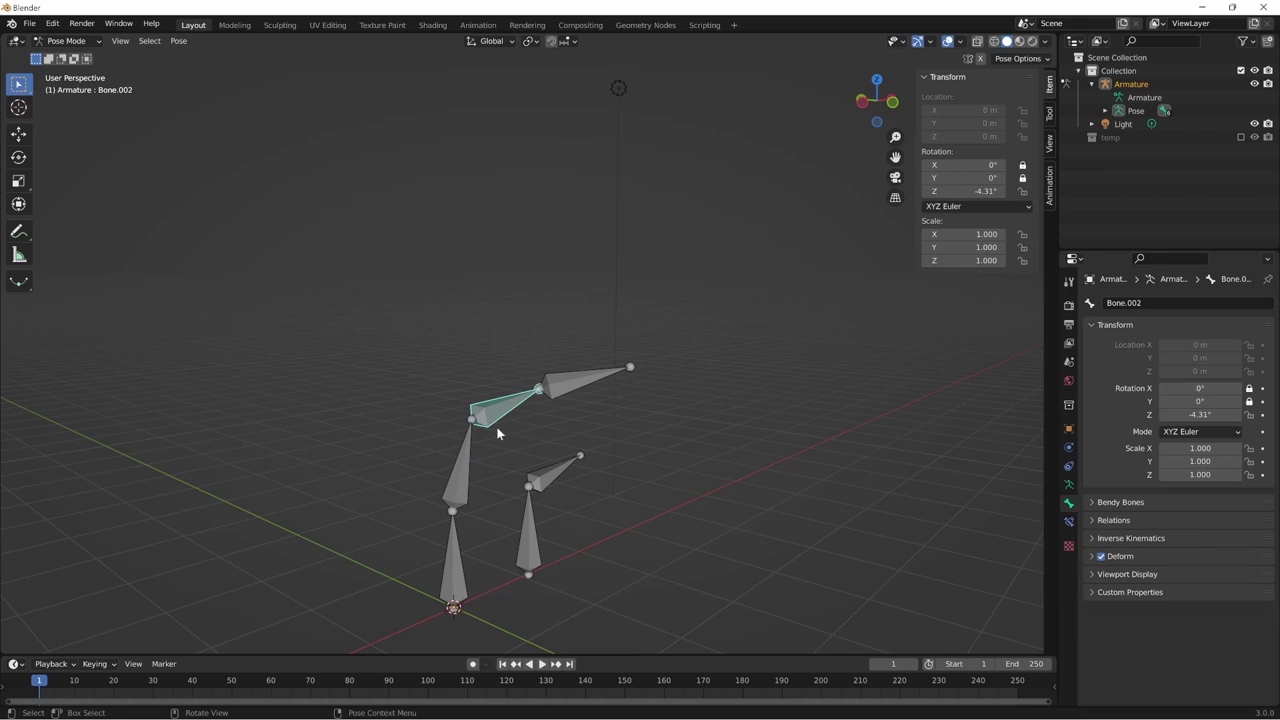
{"action": "left_click", "coordinate": [530, 556]}
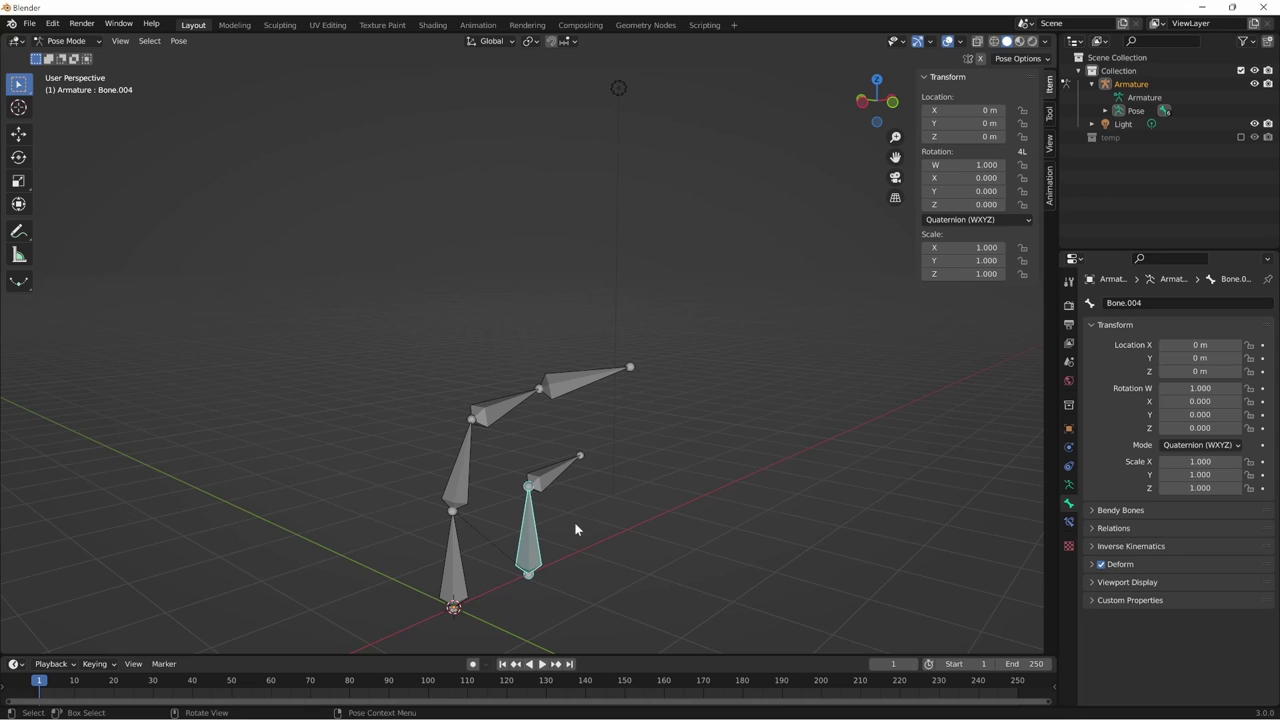
- Select Bone.002, cancelling trial moves and scales along the way
{"action": "key", "text": "g"}
{"action": "key", "text": "Escape"}
{"action": "left_click", "coordinate": [500, 407]}
{"action": "middle_click_drag", "start_coordinate": [516, 437], "coordinate": [534, 431]}
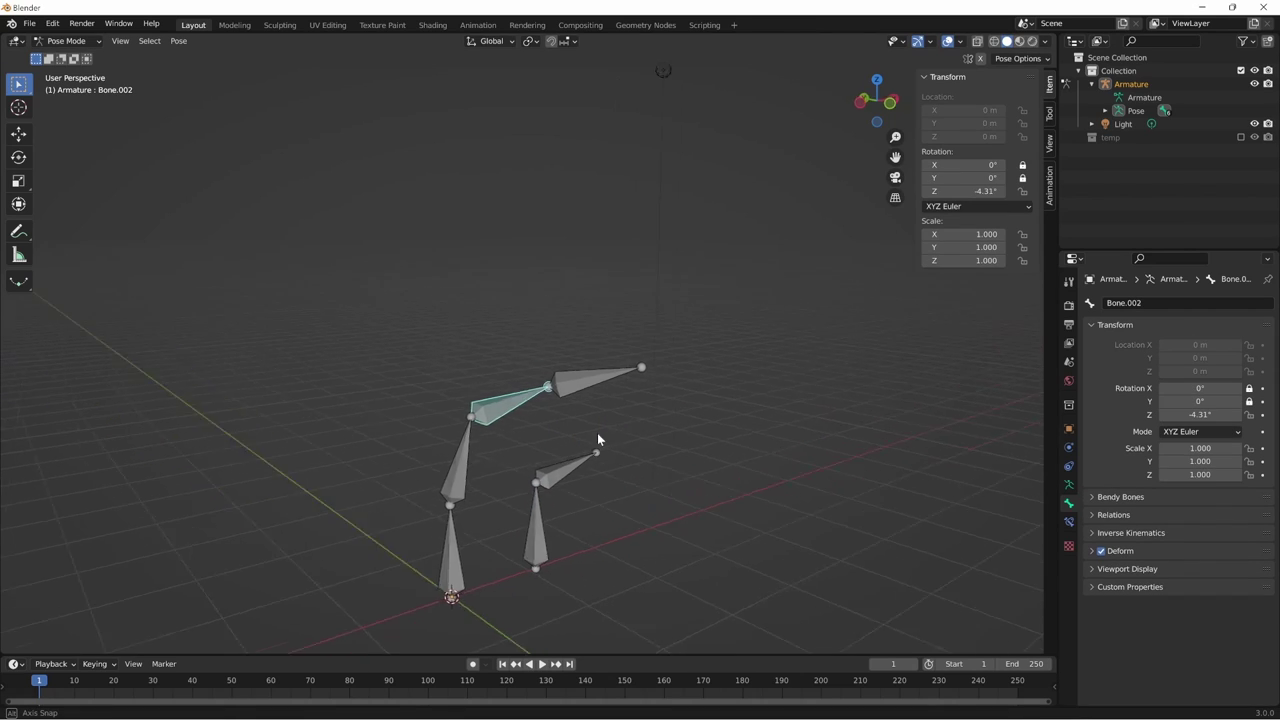
{"action": "key", "text": "s"}
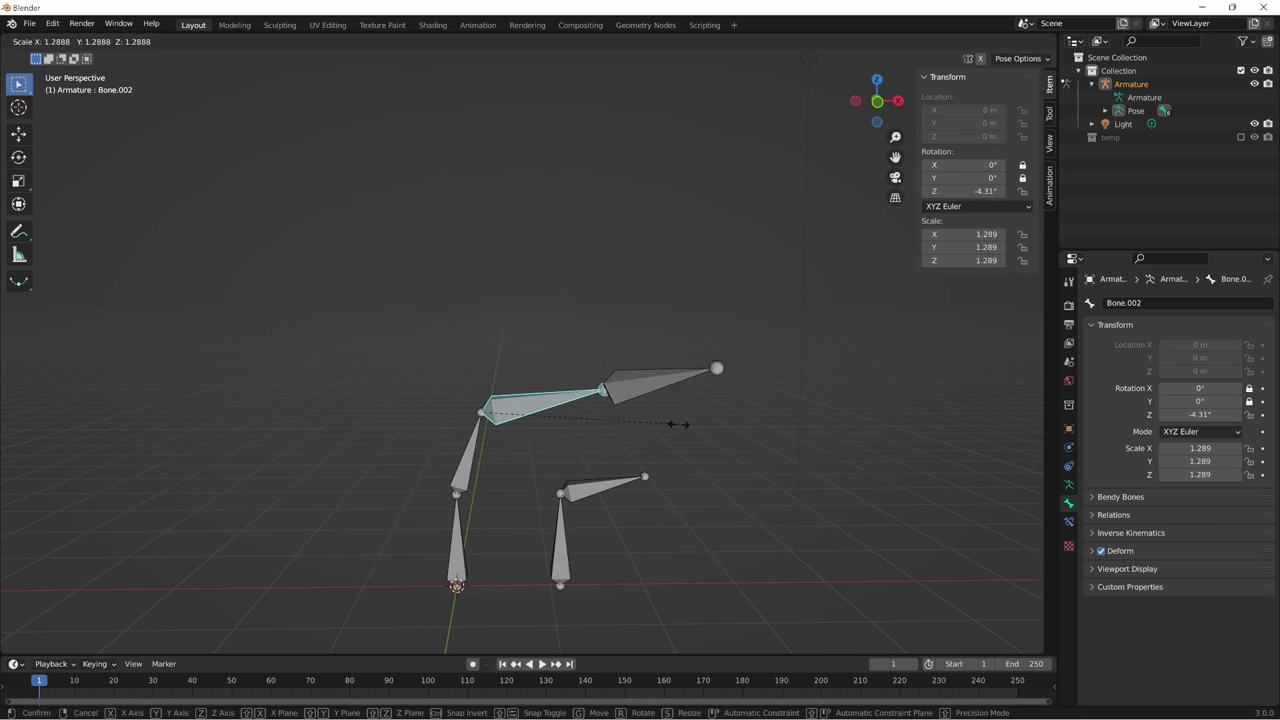
{"action": "key", "text": "Escape"}
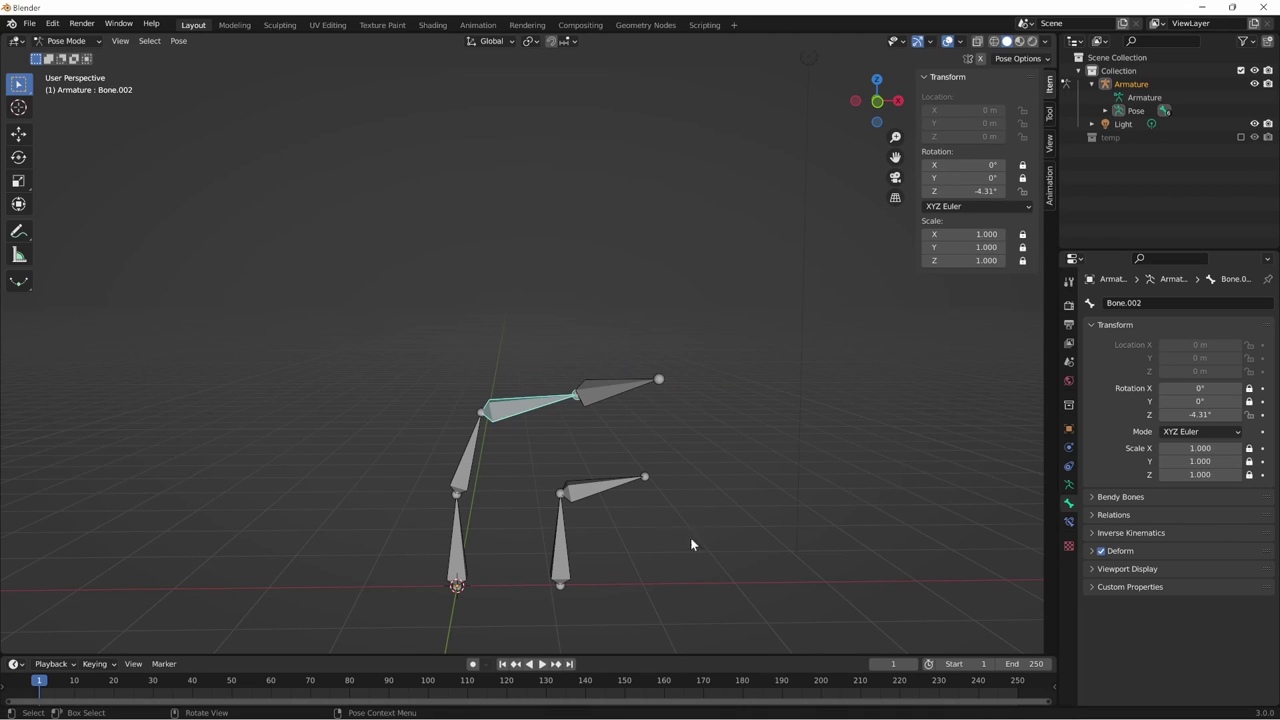
{"action": "key", "text": "s"}
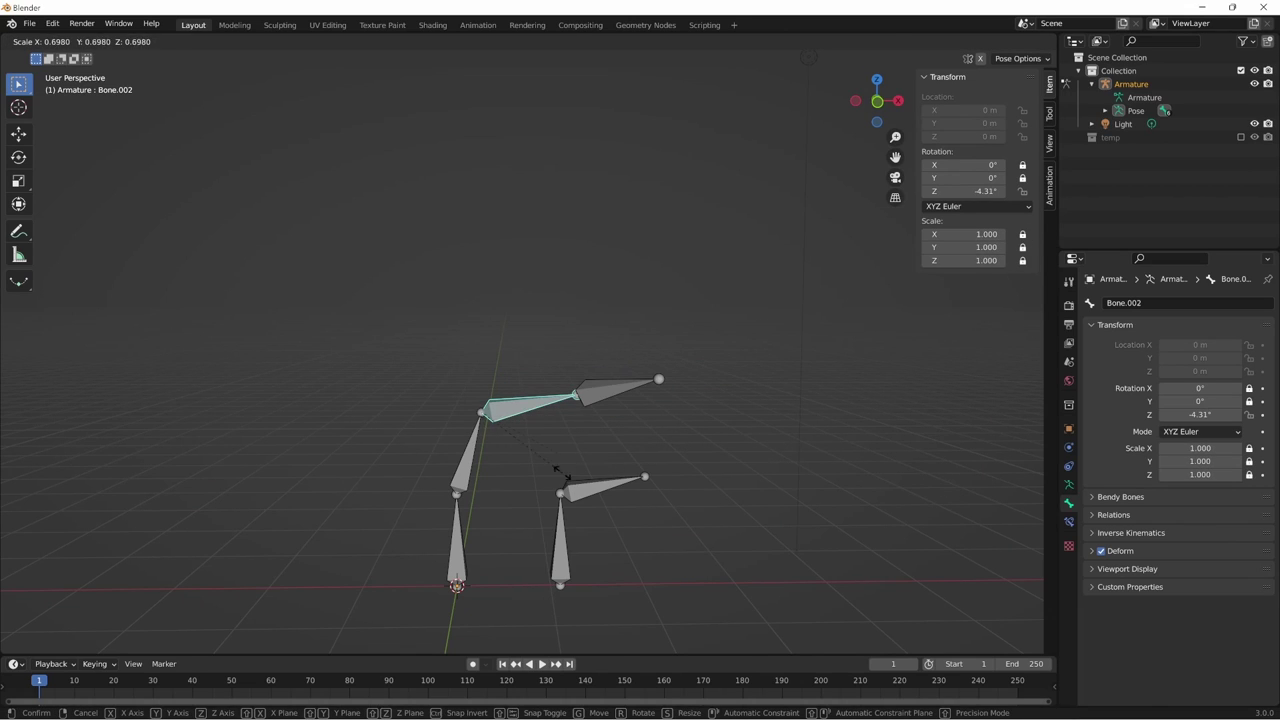
{"action": "key", "text": "Escape"}
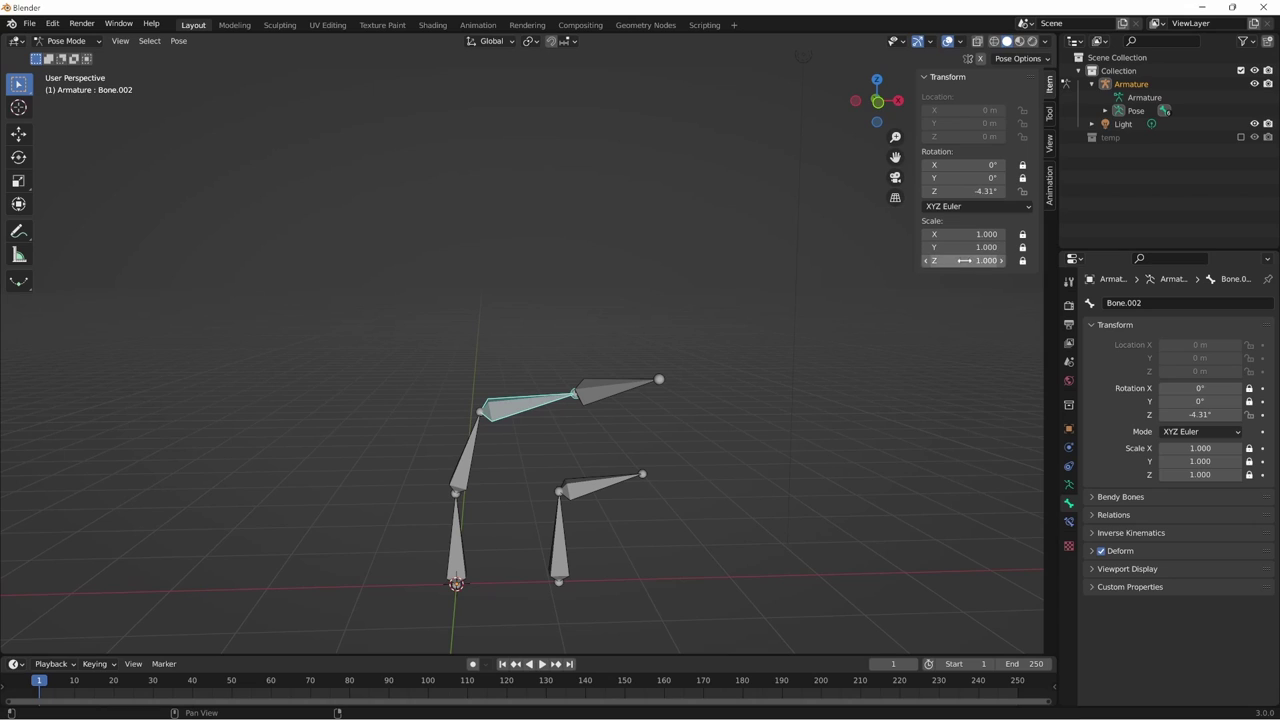
- Reset Bone.002's Z and Y scale values to 1.000
{"action": "mouse_move", "coordinate": [964, 260]}
{"action": "left_mouse_down"}
{"action": "mouse_move", "coordinate": [990, 260]}
{"action": "mouse_move", "coordinate": [985, 247]}
{"action": "left_mouse_up"}
{"action": "left_click", "coordinate": [964, 260]}
{"action": "type", "text": "1"}
{"action": "key", "text": "Return"}
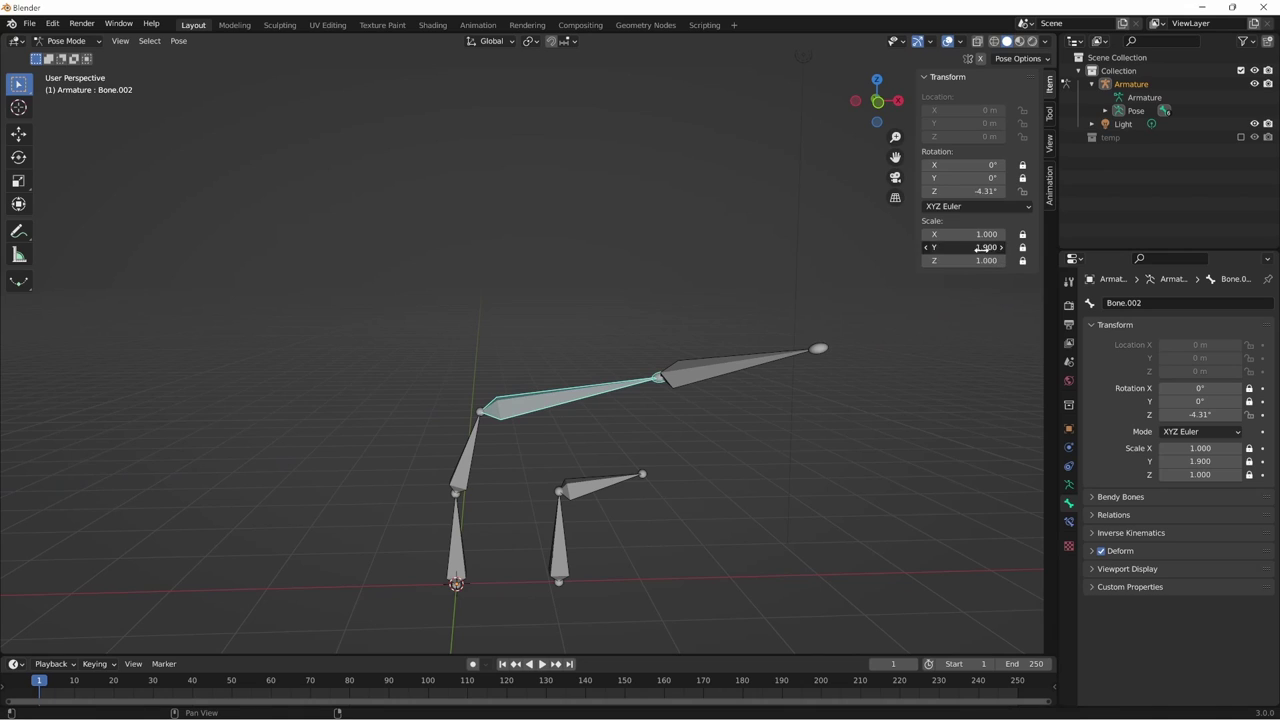
{"action": "type", "text": "1.9"}
{"action": "key", "text": "Return"}
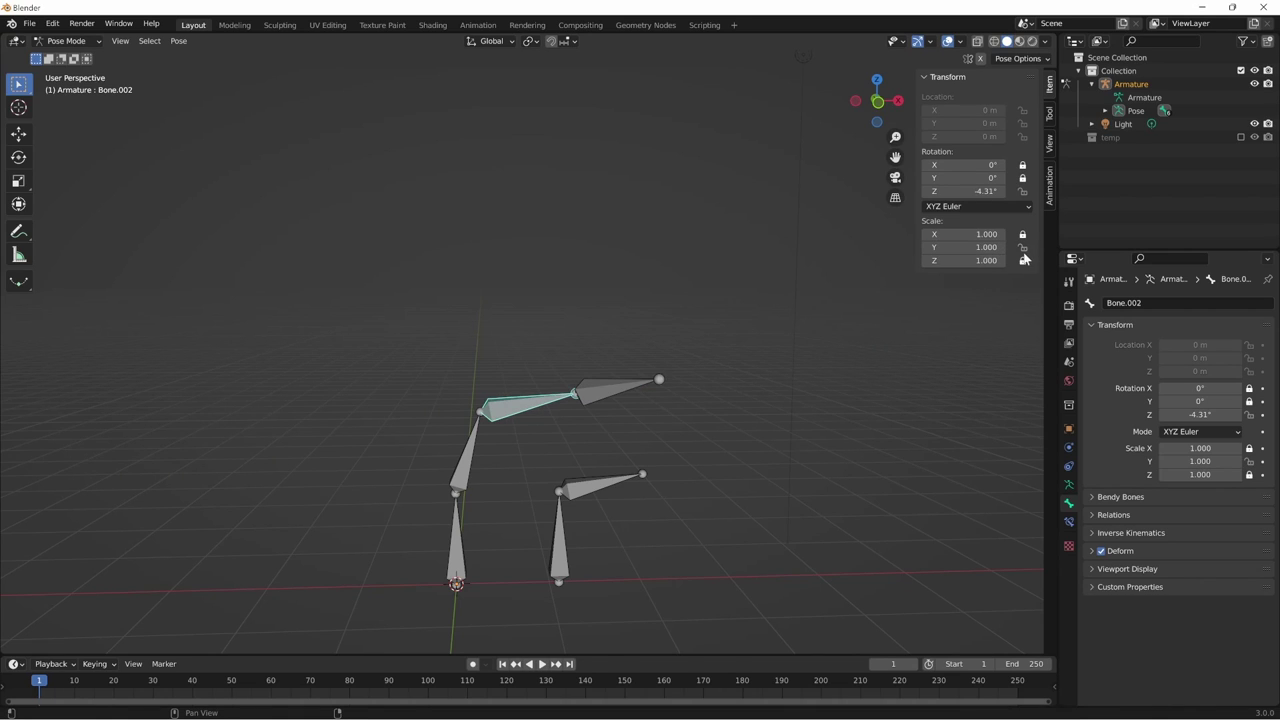
- Stretch Bone.002 along Y to 1.374, then 1.822, and select Bone.003
{"action": "middle_click_drag", "start_coordinate": [792, 417], "coordinate": [550, 393]}
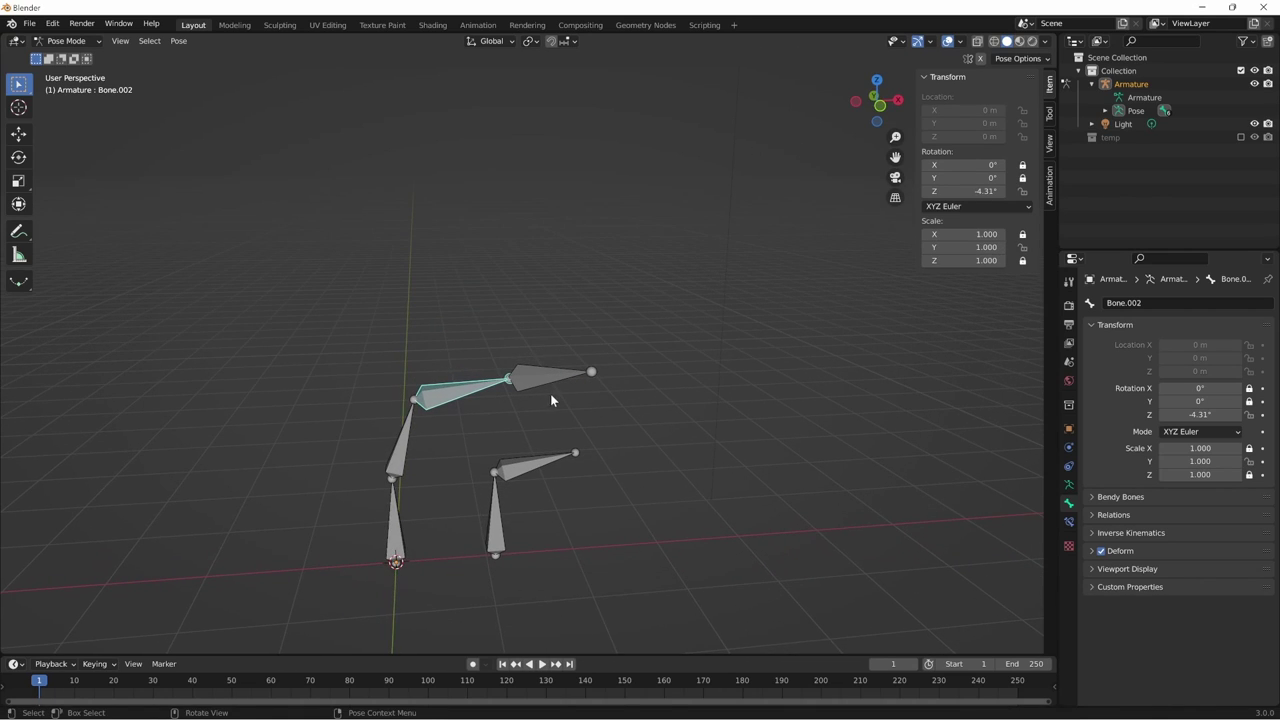
{"action": "key", "text": "s"}
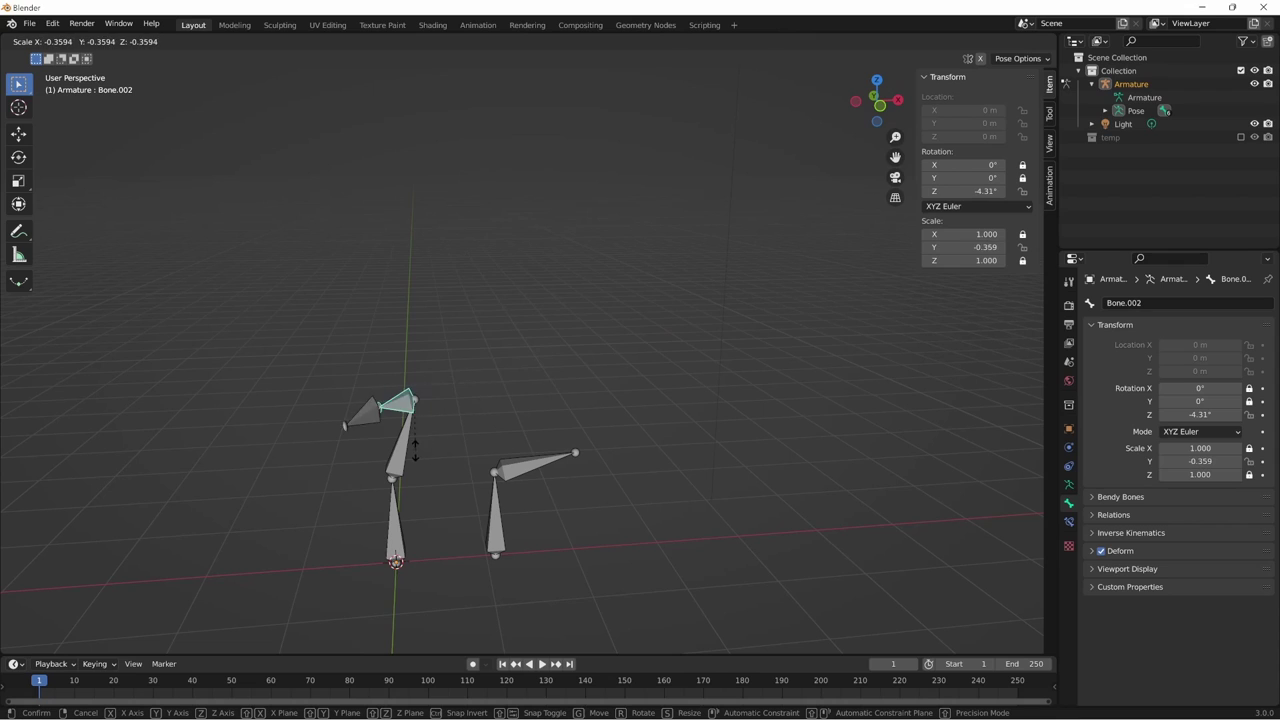
{"action": "left_click", "coordinate": [610, 432]}
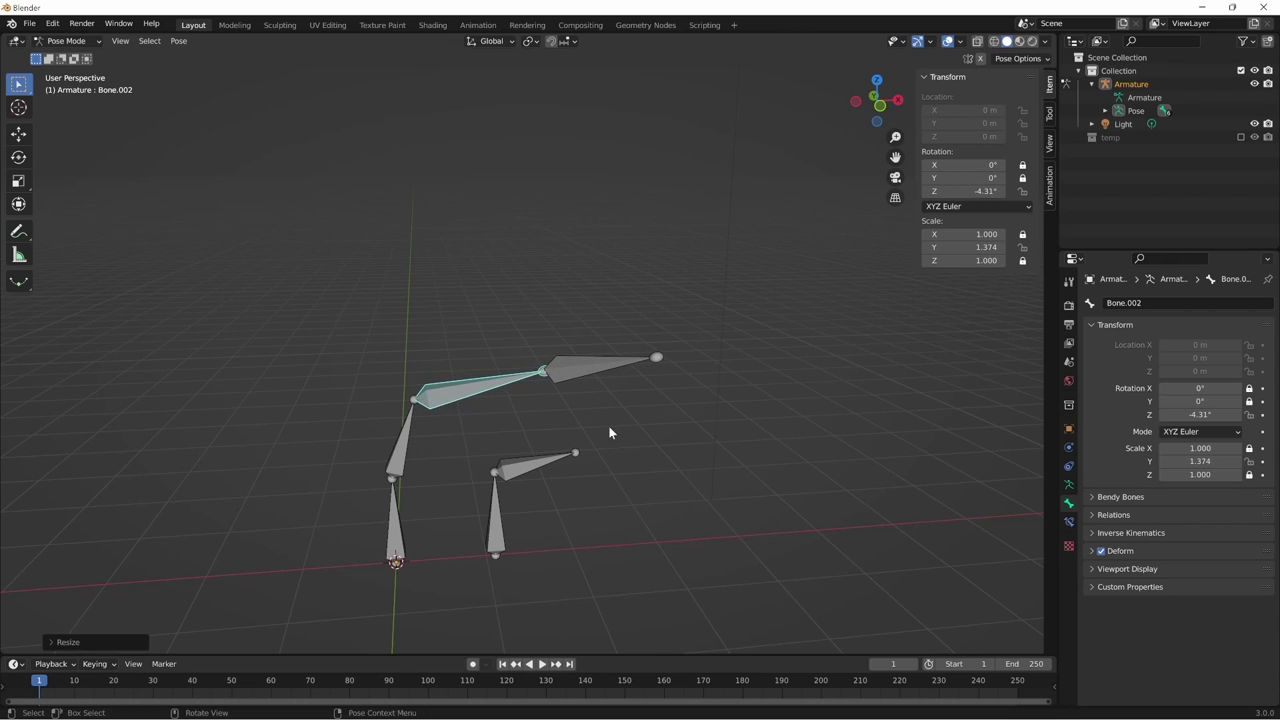
{"action": "middle_click_drag", "start_coordinate": [610, 432], "coordinate": [688, 444]}
{"action": "key", "text": "s"}
{"action": "left_click", "coordinate": [789, 447]}
{"action": "middle_click_drag", "start_coordinate": [789, 447], "coordinate": [559, 378]}
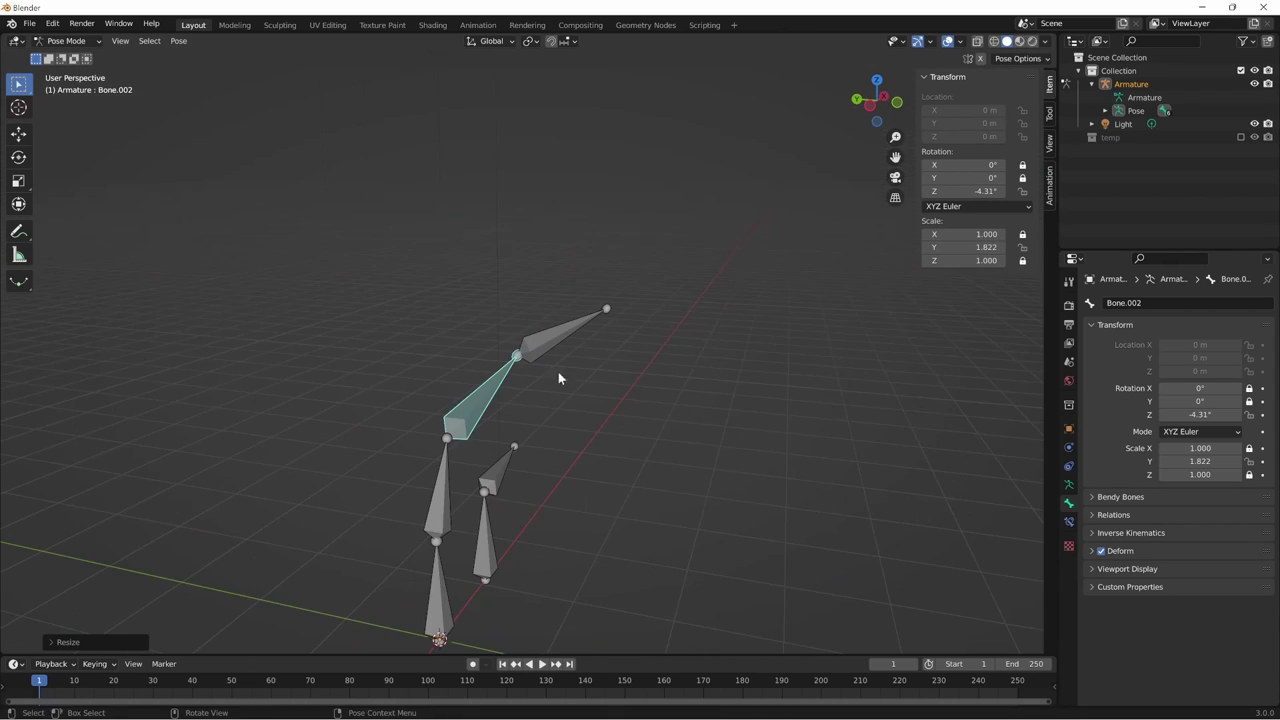
{"action": "left_click", "coordinate": [546, 343]}
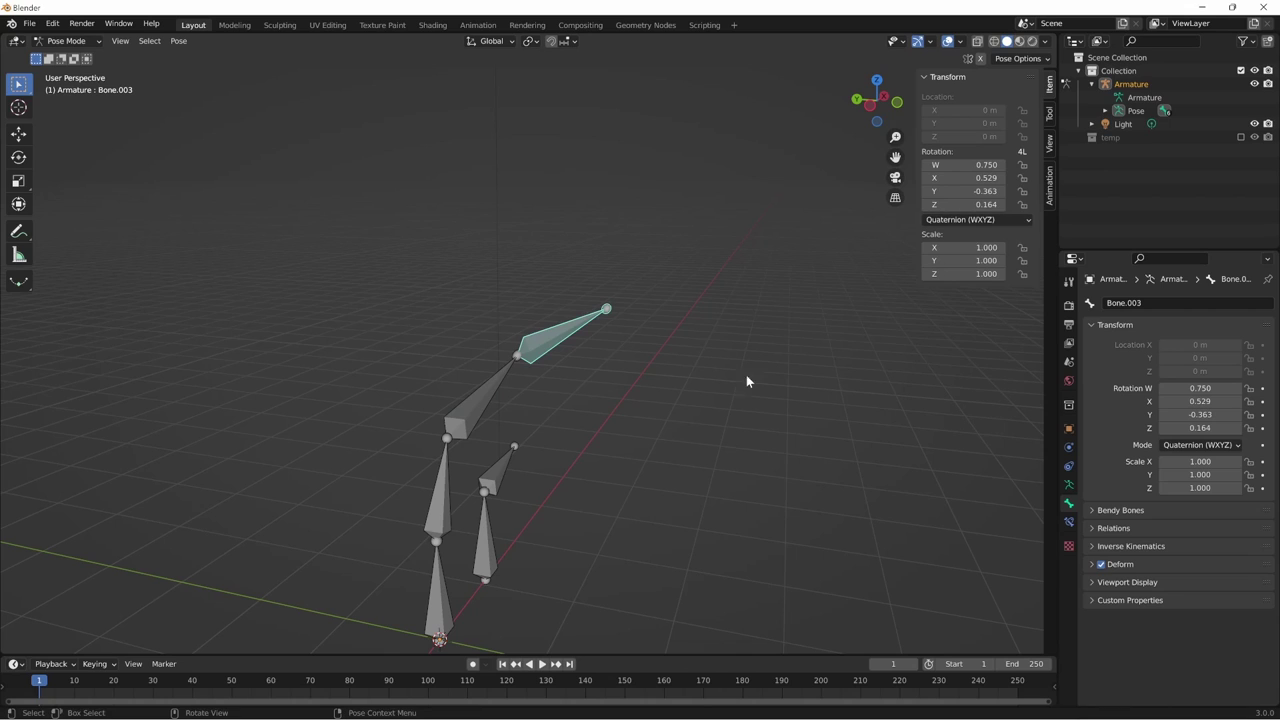
- Select Bone.002 and clear its rotation to 0° and scale to 1.000
{"action": "middle_click_drag", "start_coordinate": [746, 375], "coordinate": [857, 314]}
{"action": "left_click", "coordinate": [993, 221]}
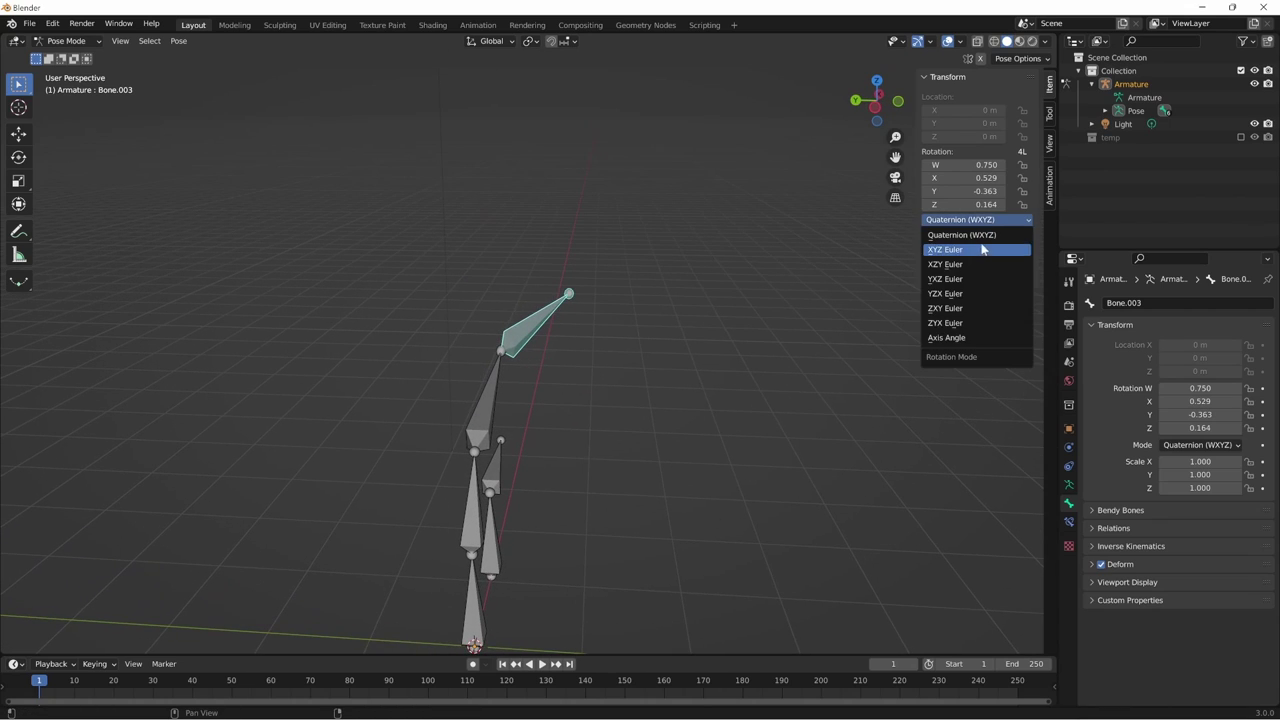
{"action": "left_click", "coordinate": [976, 218]}
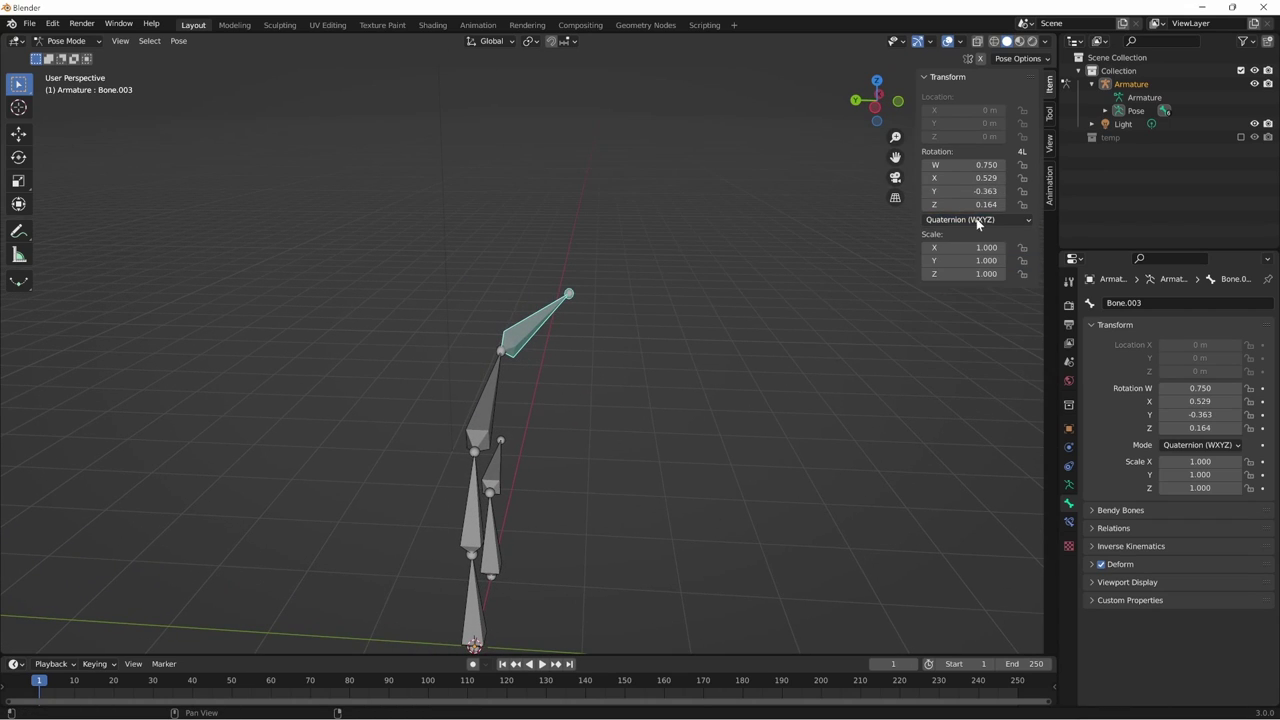
{"action": "middle_click_drag", "start_coordinate": [740, 400], "coordinate": [610, 416]}
{"action": "key", "text": "bracketleft"}
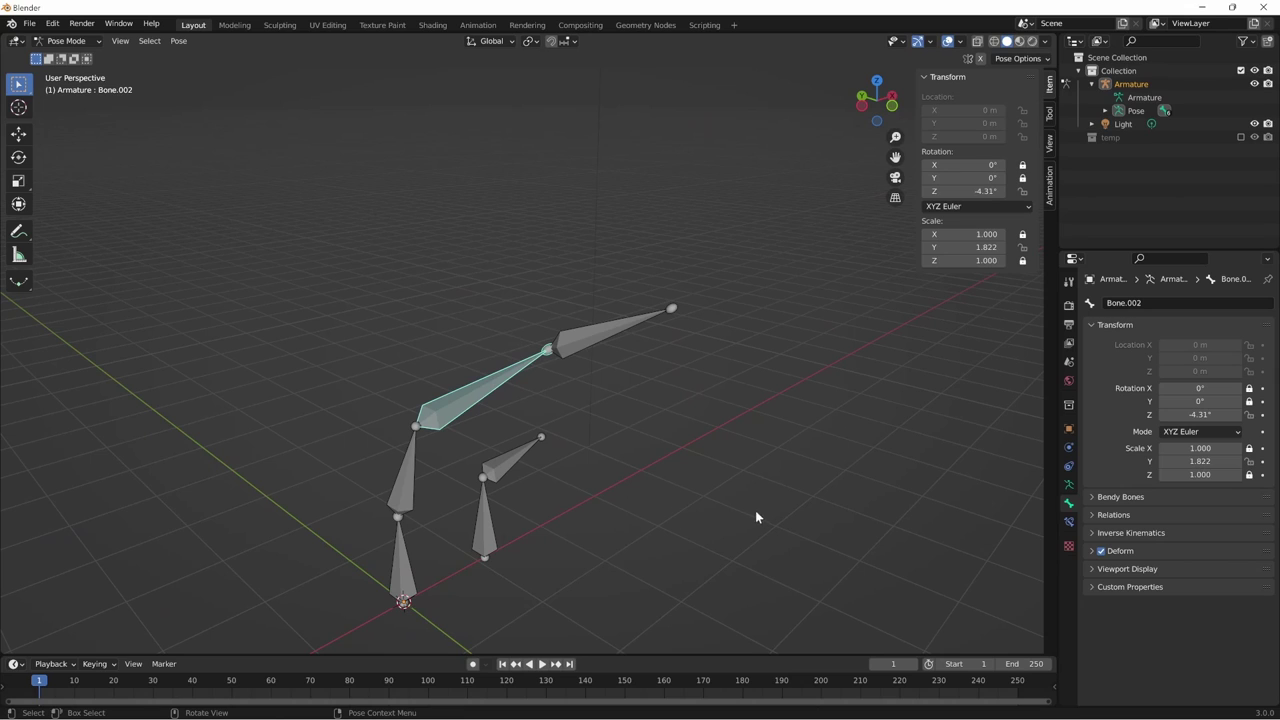
{"action": "middle_click_drag", "start_coordinate": [755, 510], "coordinate": [800, 500]}
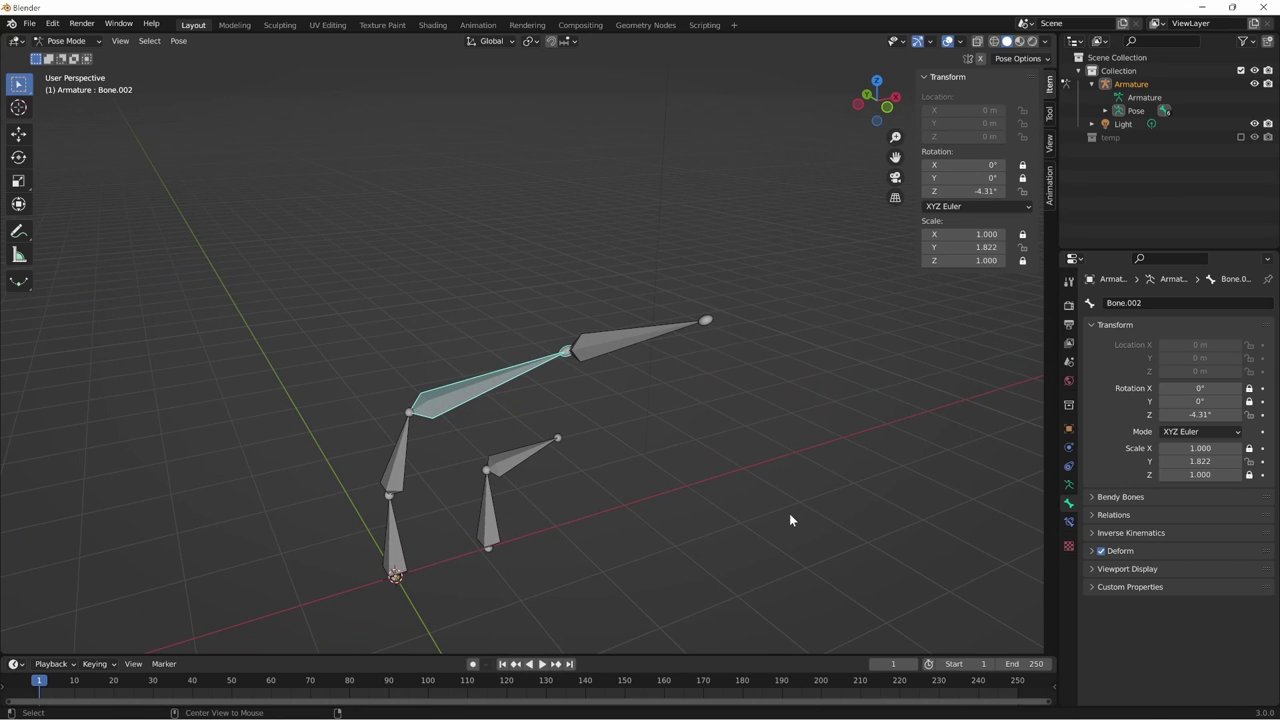
{"action": "key", "text": "alt+r"}
{"action": "key", "text": "alt+s"}
{"action": "mouse_move", "coordinate": [782, 520]}
{"action": "middle_mouse_down"}
{"action": "mouse_move", "coordinate": [809, 515]}
{"action": "mouse_move", "coordinate": [754, 494]}
{"action": "mouse_move", "coordinate": [795, 461]}
{"action": "middle_mouse_up"}
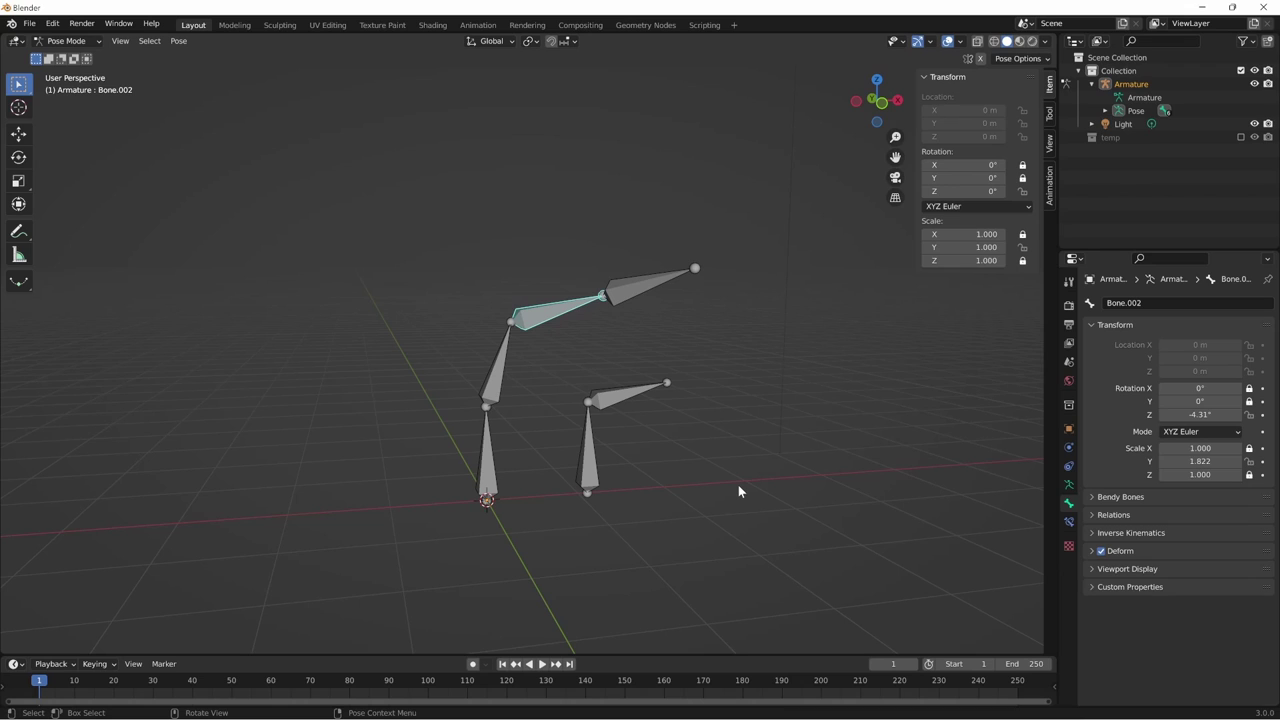
- Select the root bone and switch its rotation mode to XYZ Euler
{"action": "mouse_move", "coordinate": [738, 490]}
{"action": "middle_mouse_down"}
{"action": "mouse_move", "coordinate": [826, 483]}
{"action": "mouse_move", "coordinate": [568, 490]}
{"action": "mouse_move", "coordinate": [586, 520]}
{"action": "mouse_move", "coordinate": [512, 515]}
{"action": "middle_mouse_up"}
{"action": "left_click", "coordinate": [495, 484]}
{"action": "mouse_move", "coordinate": [523, 467]}
{"action": "middle_mouse_down"}
{"action": "mouse_move", "coordinate": [508, 508]}
{"action": "mouse_move", "coordinate": [631, 503]}
{"action": "mouse_move", "coordinate": [578, 511]}
{"action": "middle_mouse_up"}
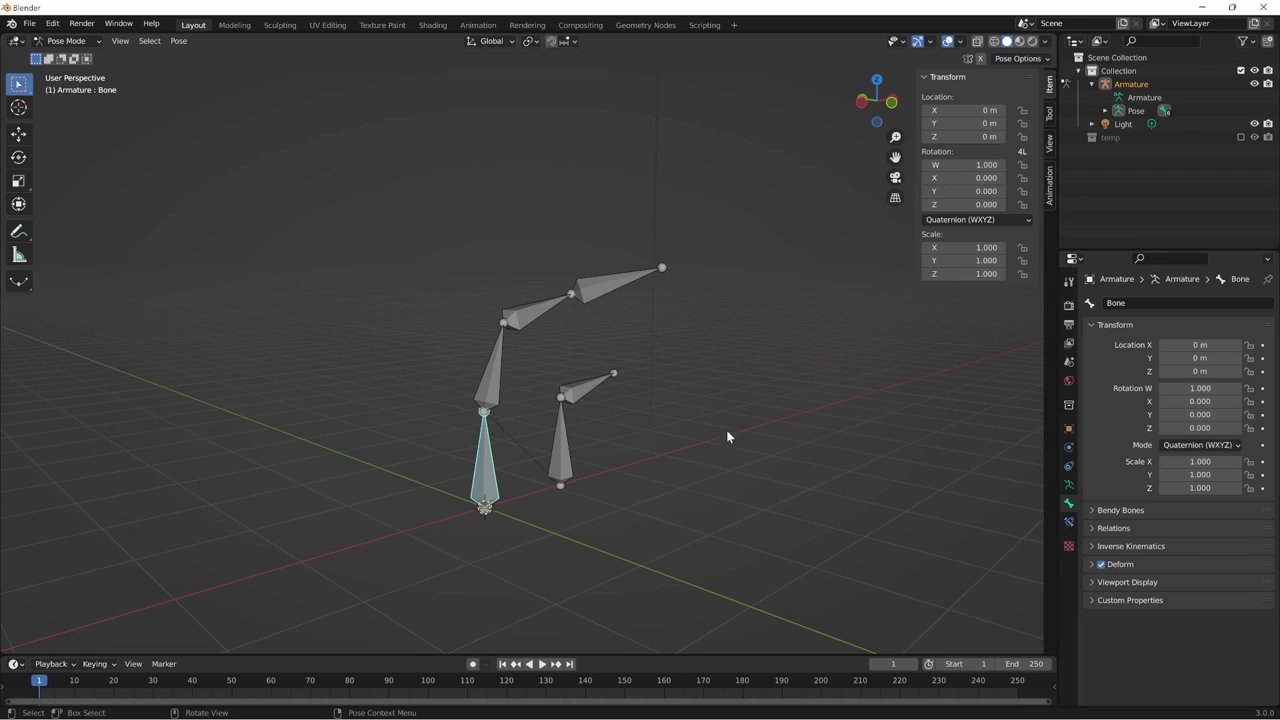
{"action": "left_click", "coordinate": [977, 219]}
{"action": "left_click", "coordinate": [970, 241]}
- Lock the root bone's X and Z rotation and start swivelling it around Y
{"action": "mouse_move", "coordinate": [978, 164]}
{"action": "left_mouse_down"}
{"action": "mouse_move", "coordinate": [950, 164]}
{"action": "mouse_move", "coordinate": [1005, 164]}
{"action": "mouse_move", "coordinate": [1024, 184]}
{"action": "left_mouse_up"}
{"action": "left_click", "coordinate": [1022, 165]}
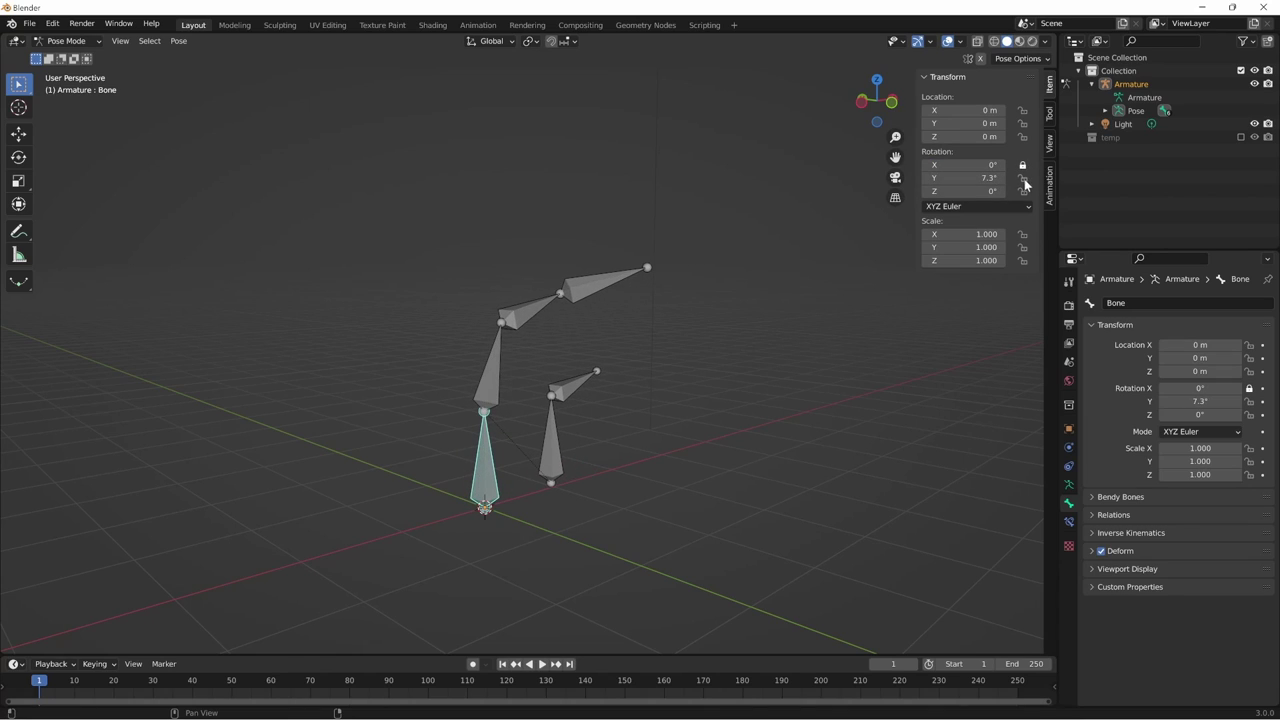
{"action": "left_click_drag", "start_coordinate": [990, 178], "coordinate": [982, 178]}
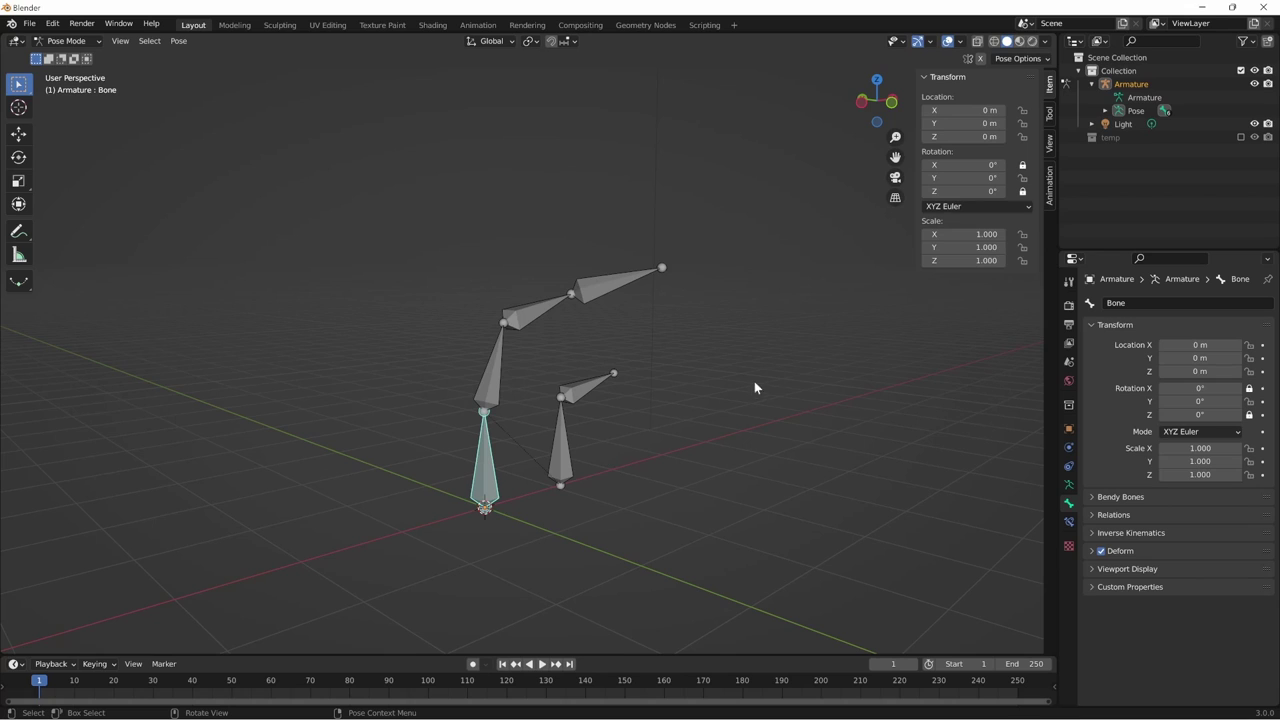
{"action": "middle_click_drag", "start_coordinate": [754, 381], "coordinate": [722, 456]}
{"action": "key", "text": "r"}
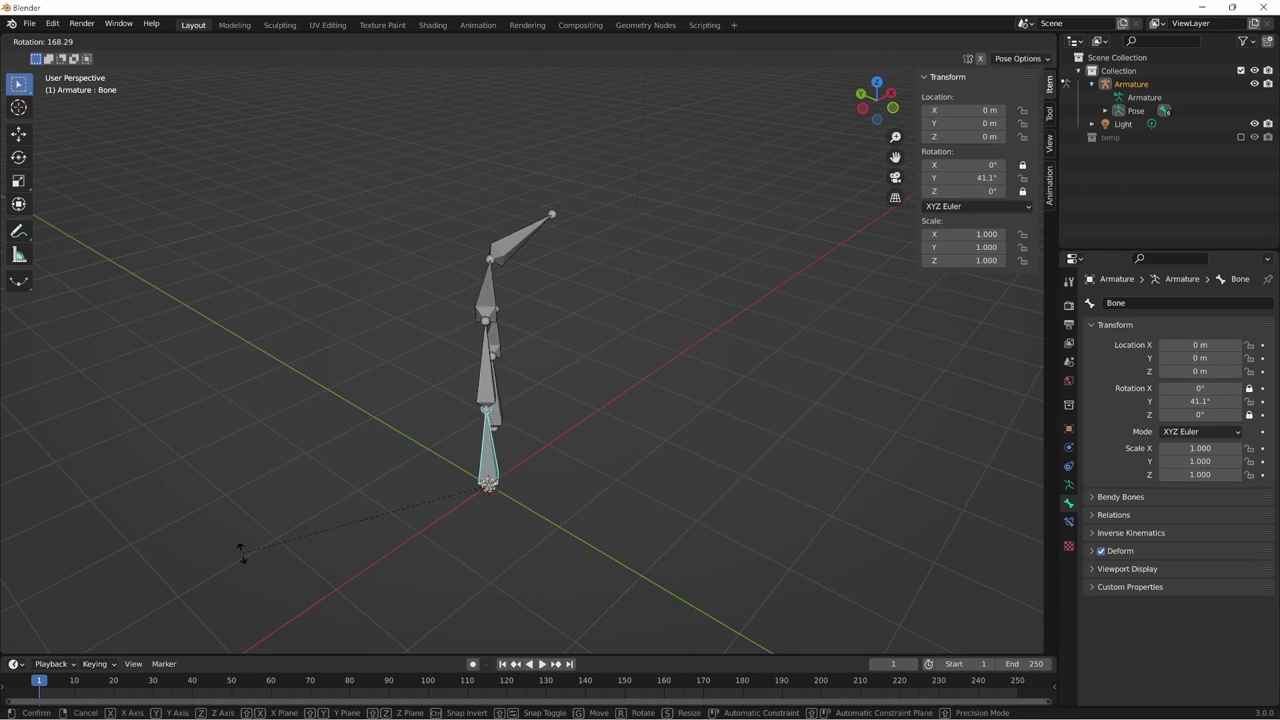
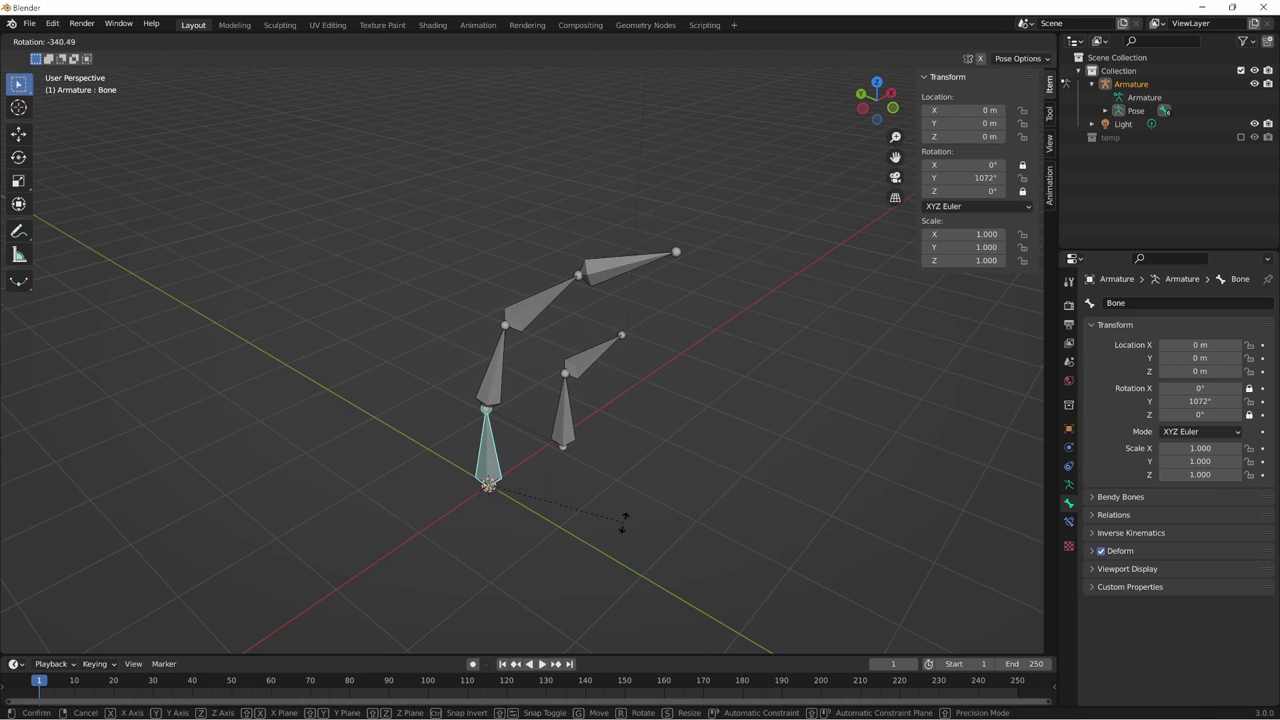
- Reset the base bone's Y rotation to 0° and open its rotation mode list
{"action": "left_click", "coordinate": [766, 466]}
{"action": "middle_click_drag", "start_coordinate": [766, 466], "coordinate": [526, 554]}
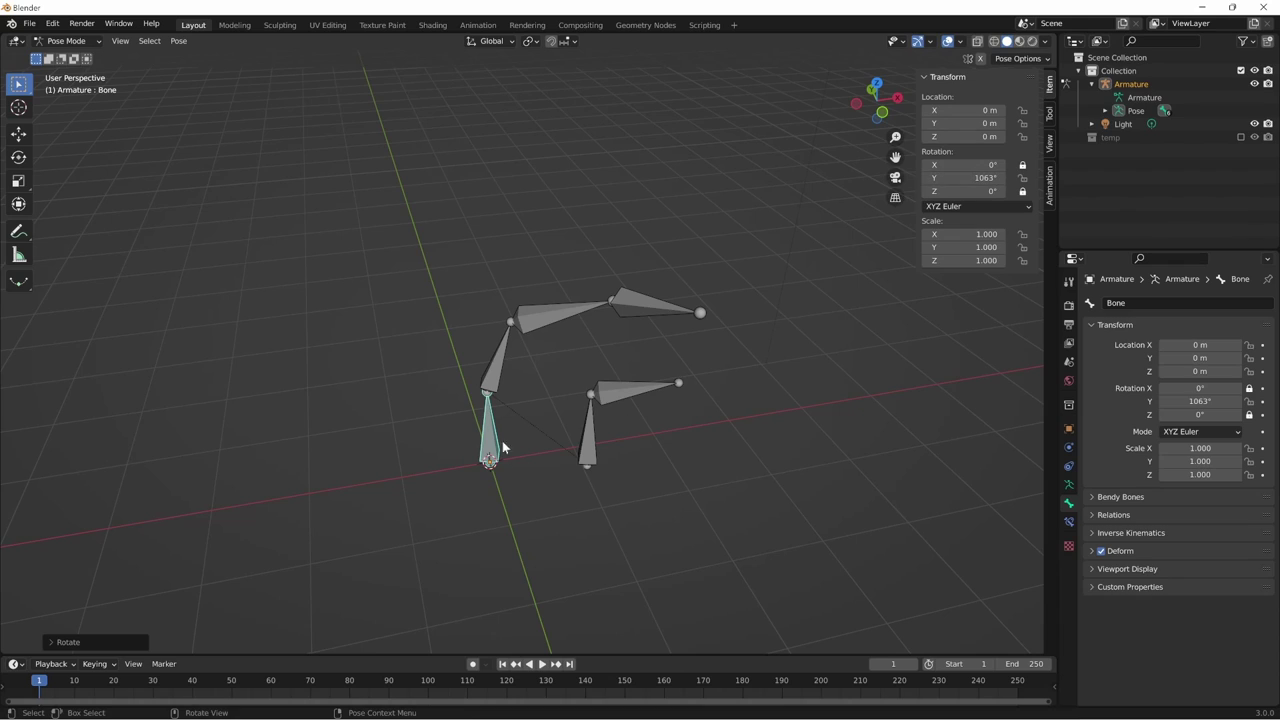
{"action": "mouse_move", "coordinate": [963, 178]}
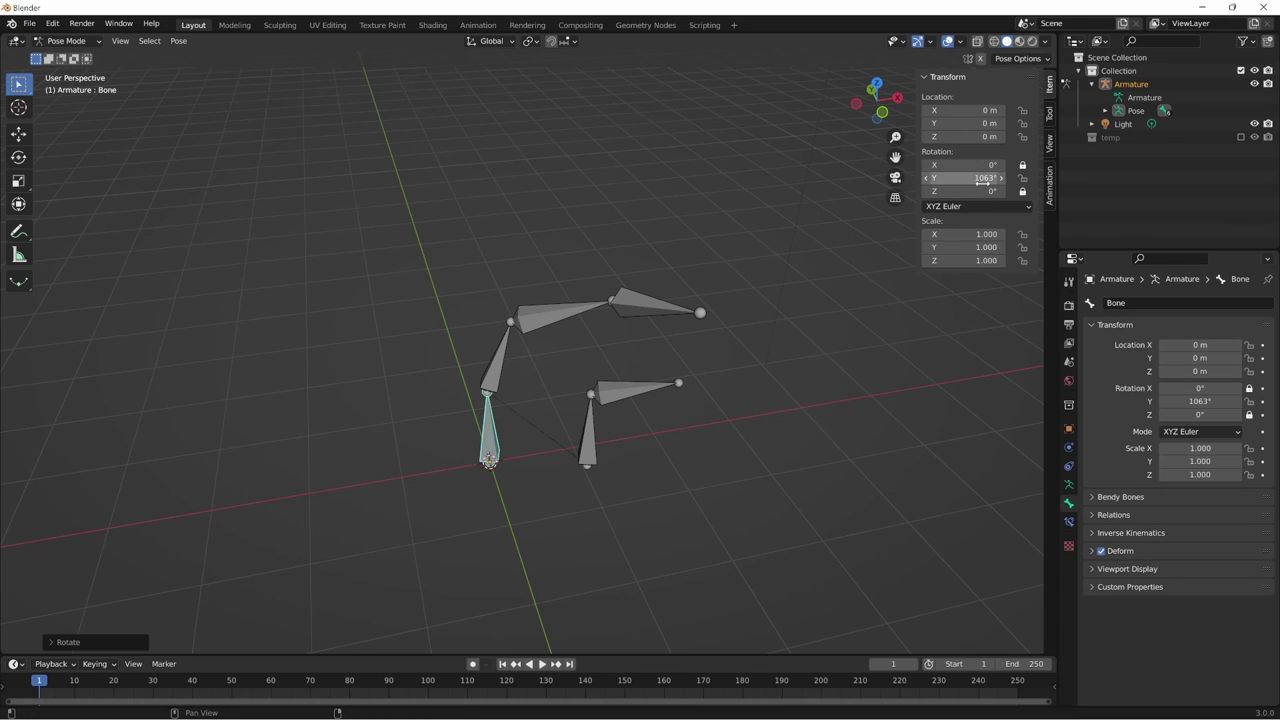
{"action": "left_click", "coordinate": [963, 177]}
{"action": "type", "text": "0"}
{"action": "key", "text": "Return"}
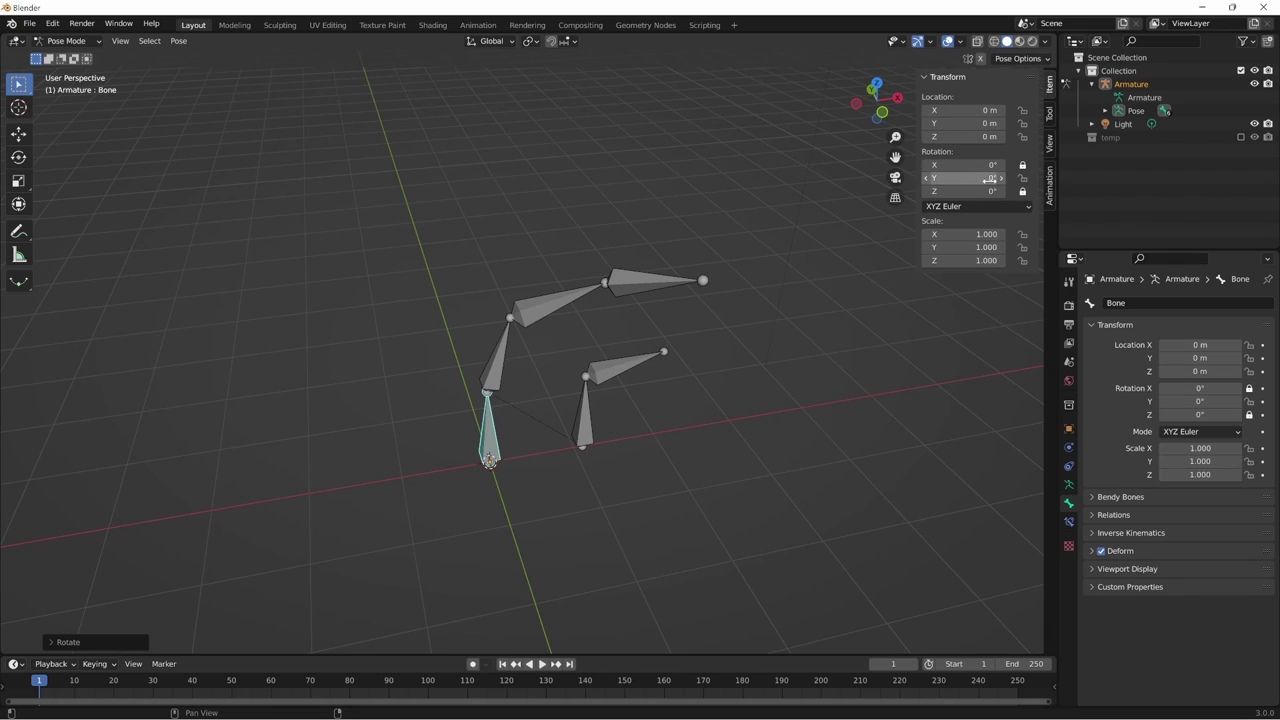
{"action": "left_click", "coordinate": [974, 205]}
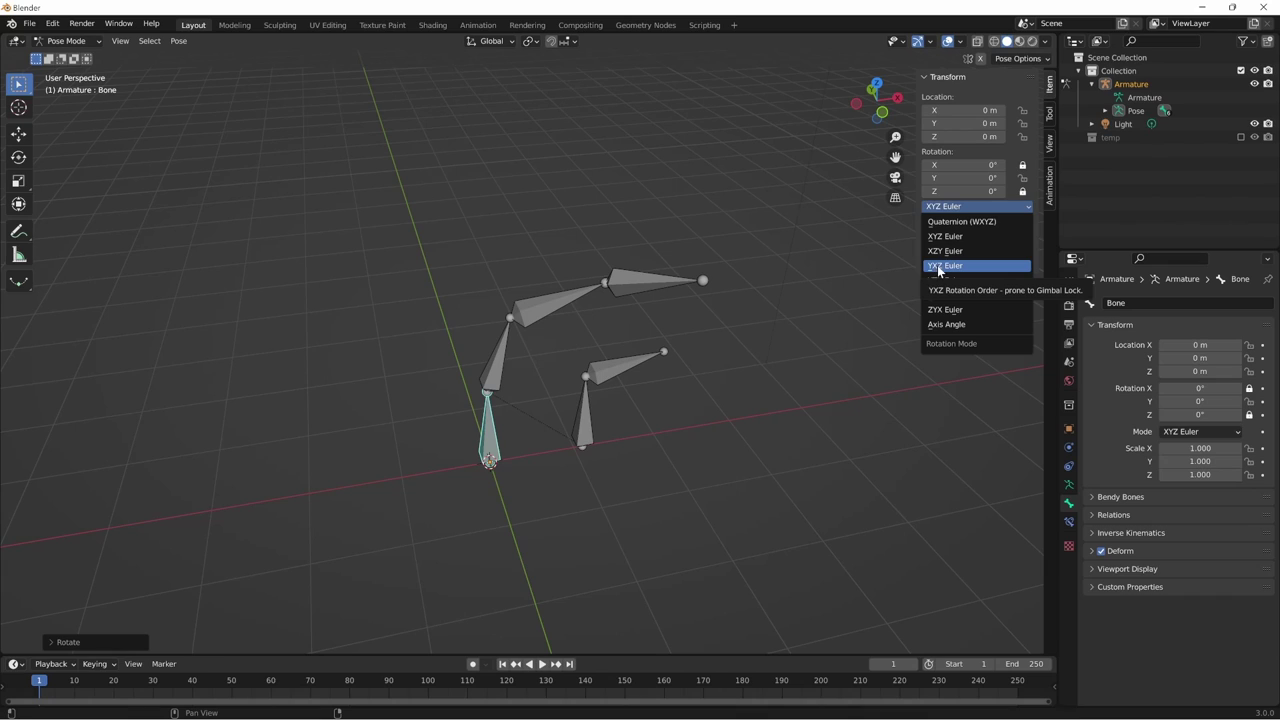
- Switch the base bone to YXZ Euler and rotate it to 24.7° about Y
{"action": "left_click", "coordinate": [945, 266]}
{"action": "key", "text": "r"}
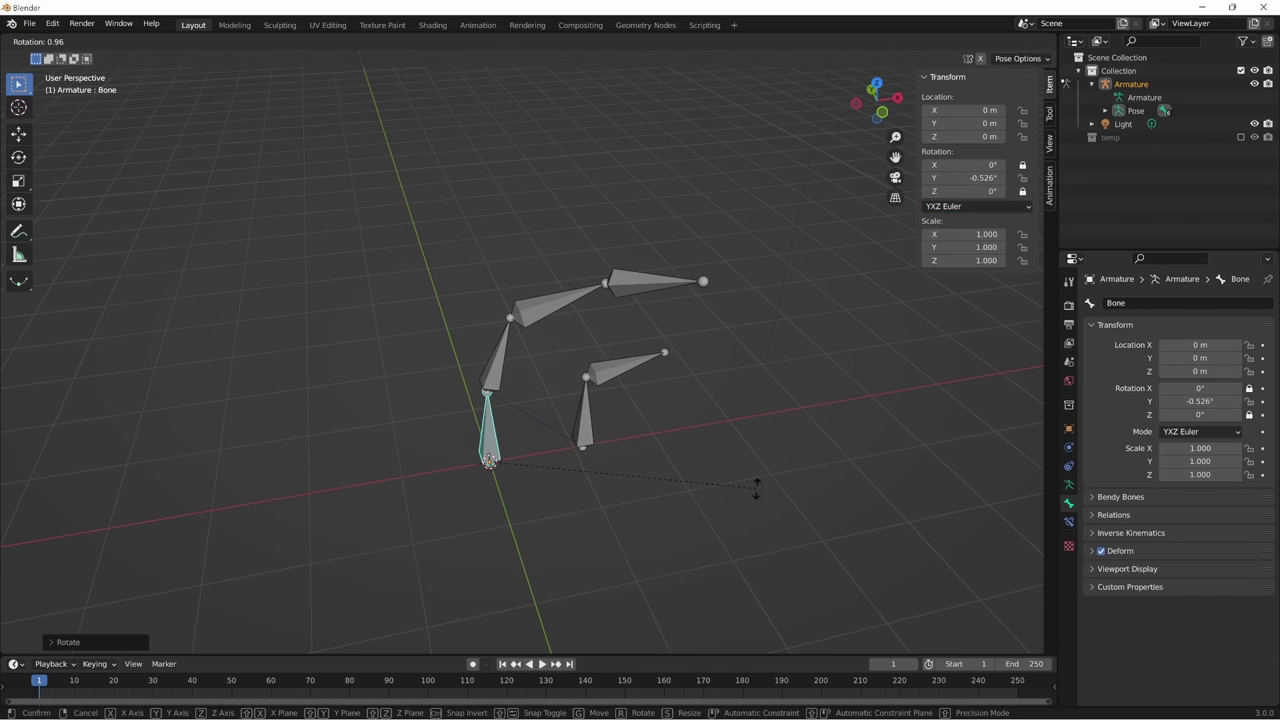
{"action": "left_click", "coordinate": [790, 470]}
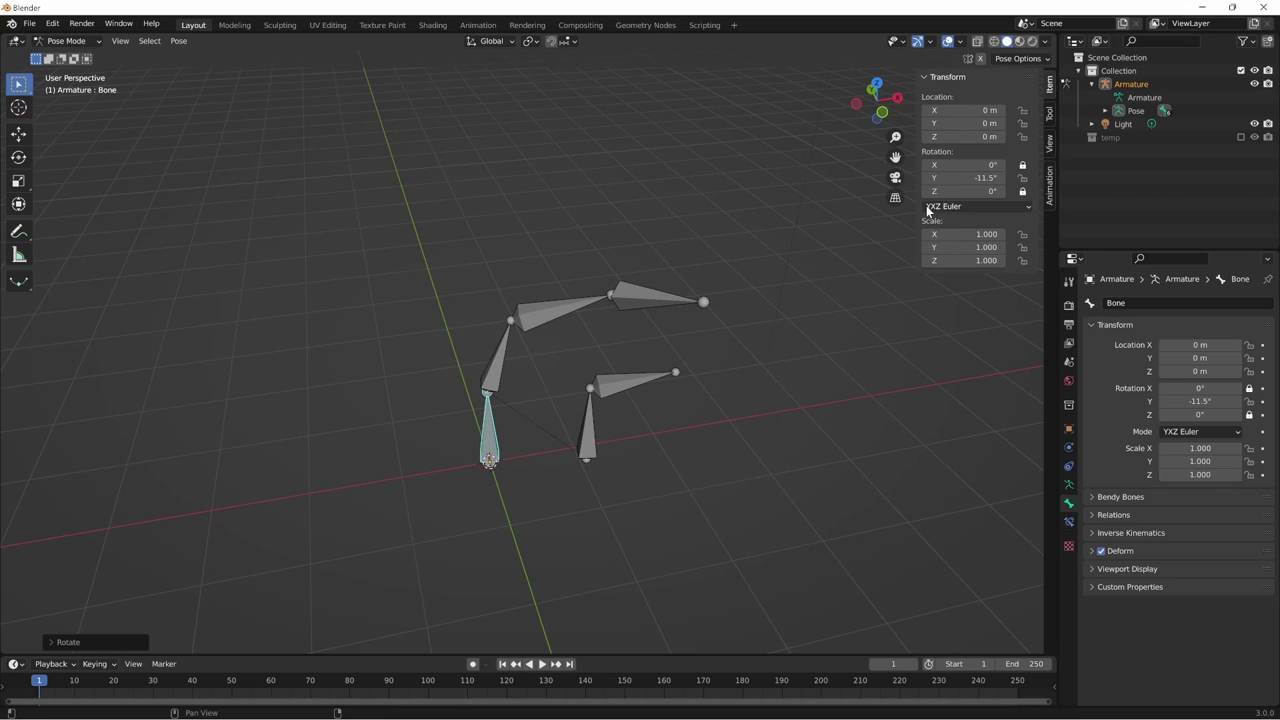
{"action": "key", "text": "r"}
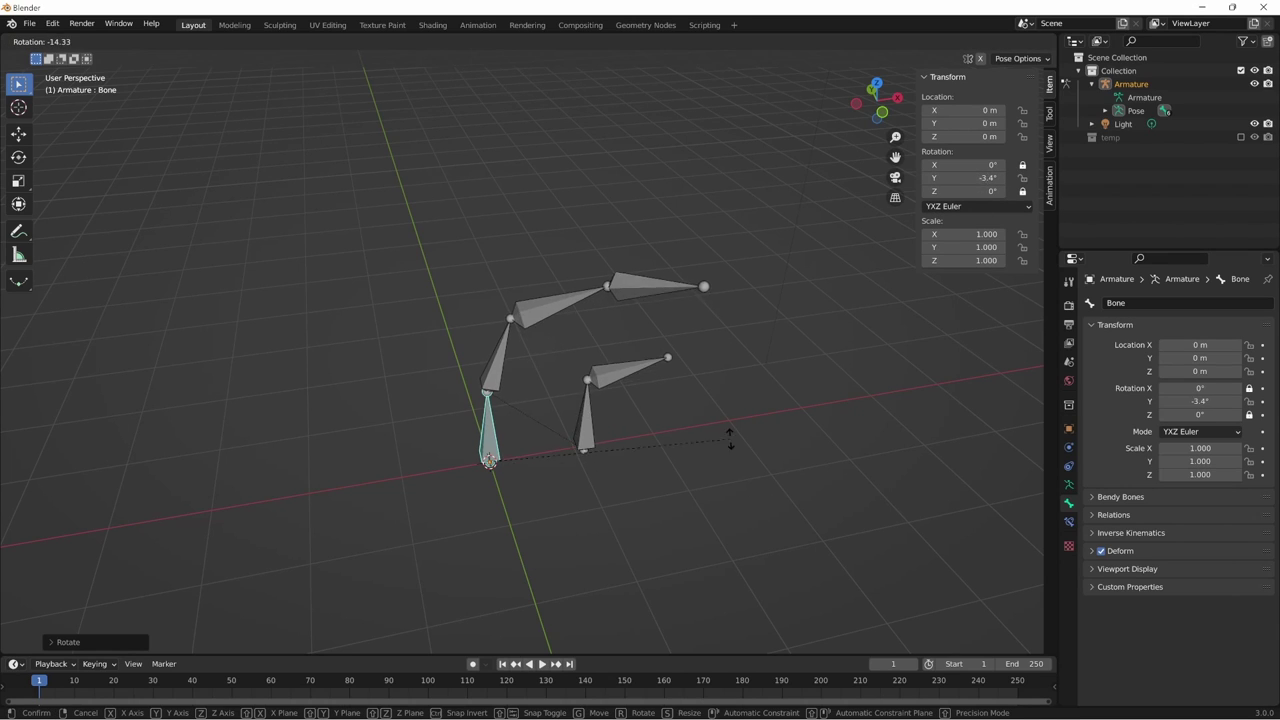
{"action": "left_click", "coordinate": [575, 355]}
{"action": "middle_click_drag", "start_coordinate": [827, 375], "coordinate": [705, 503]}
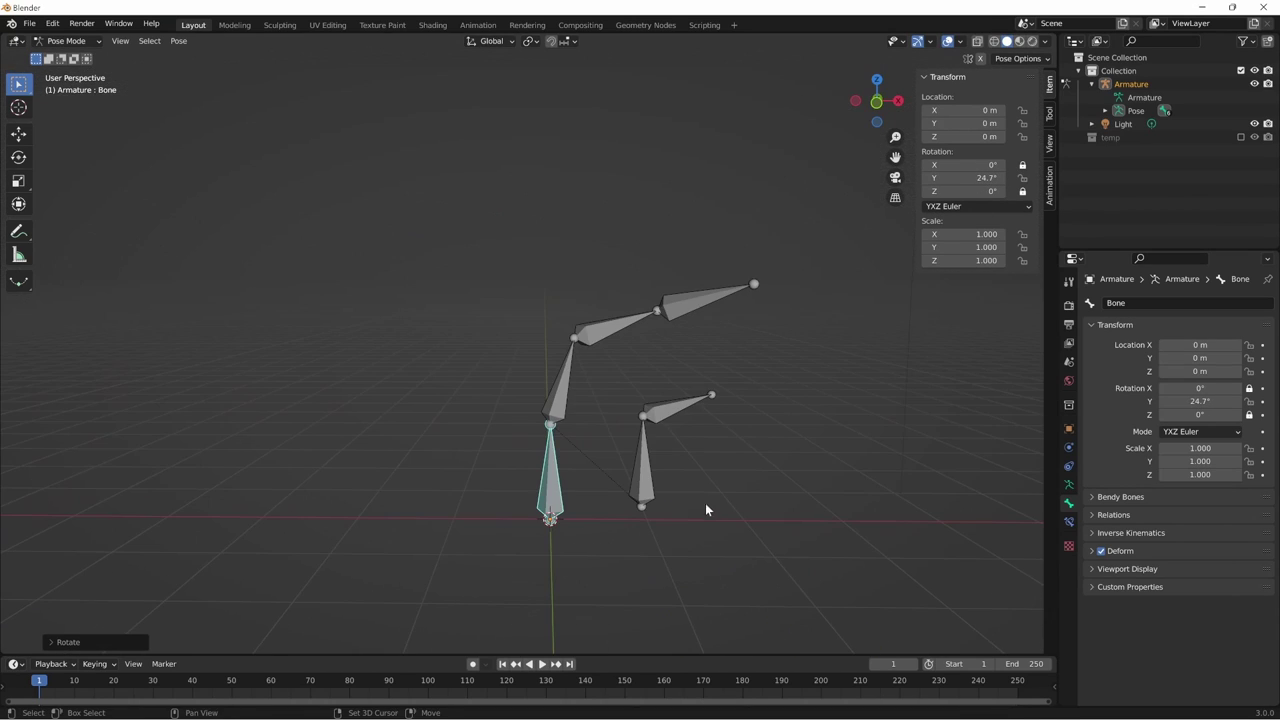
{"action": "key", "text": "Tab"}
- Delete Bone.003, the last bone of the long chain
{"action": "left_click", "coordinate": [700, 331]}
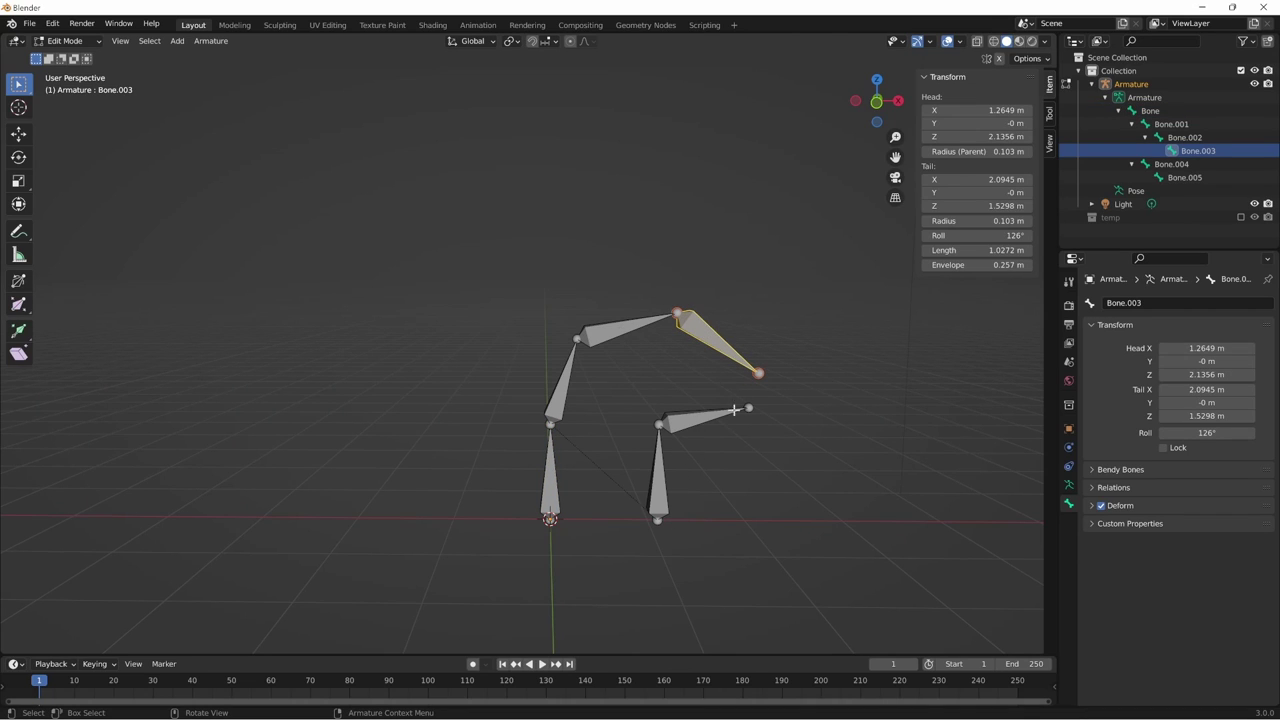
{"action": "middle_click_drag", "start_coordinate": [735, 409], "coordinate": [627, 409], "text": "shift"}
{"action": "key", "text": "x"}
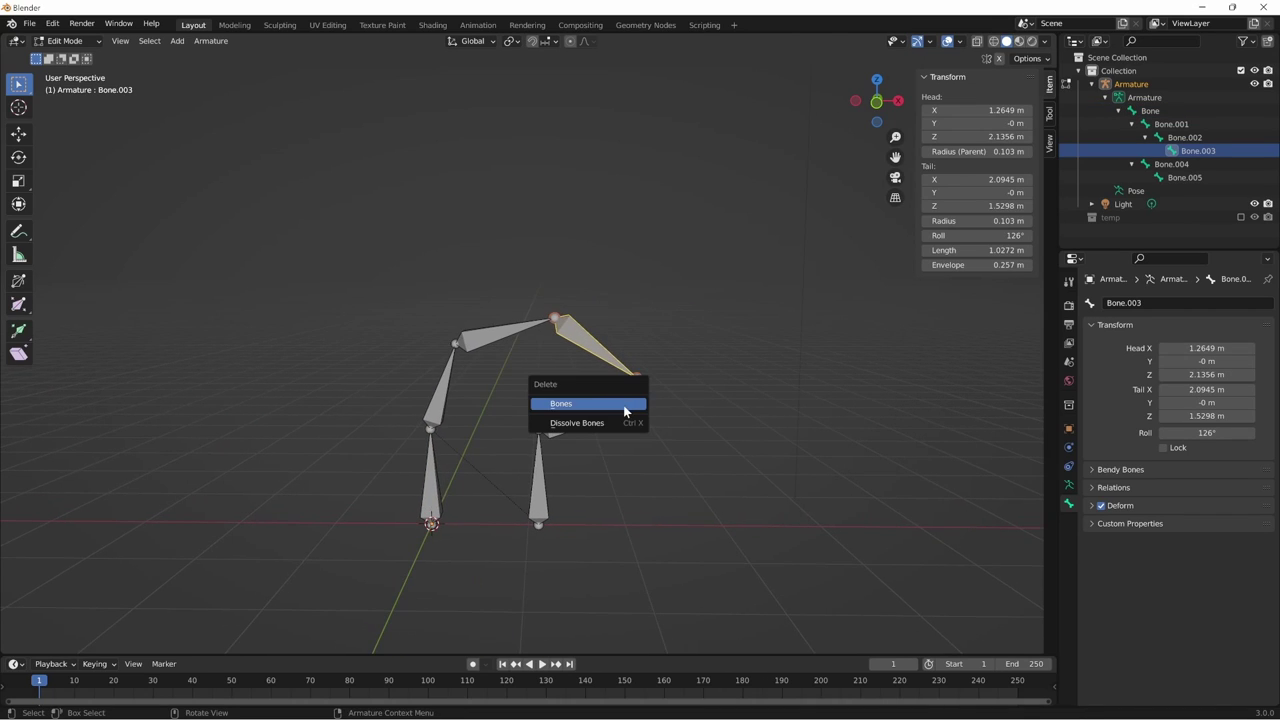
{"action": "left_click", "coordinate": [626, 405]}
{"action": "middle_click_drag", "start_coordinate": [669, 481], "coordinate": [657, 514]}
- Subdivide Bone.002 into two shorter bones
{"action": "left_click", "coordinate": [535, 360]}
{"action": "key", "text": "KP_Decimal"}
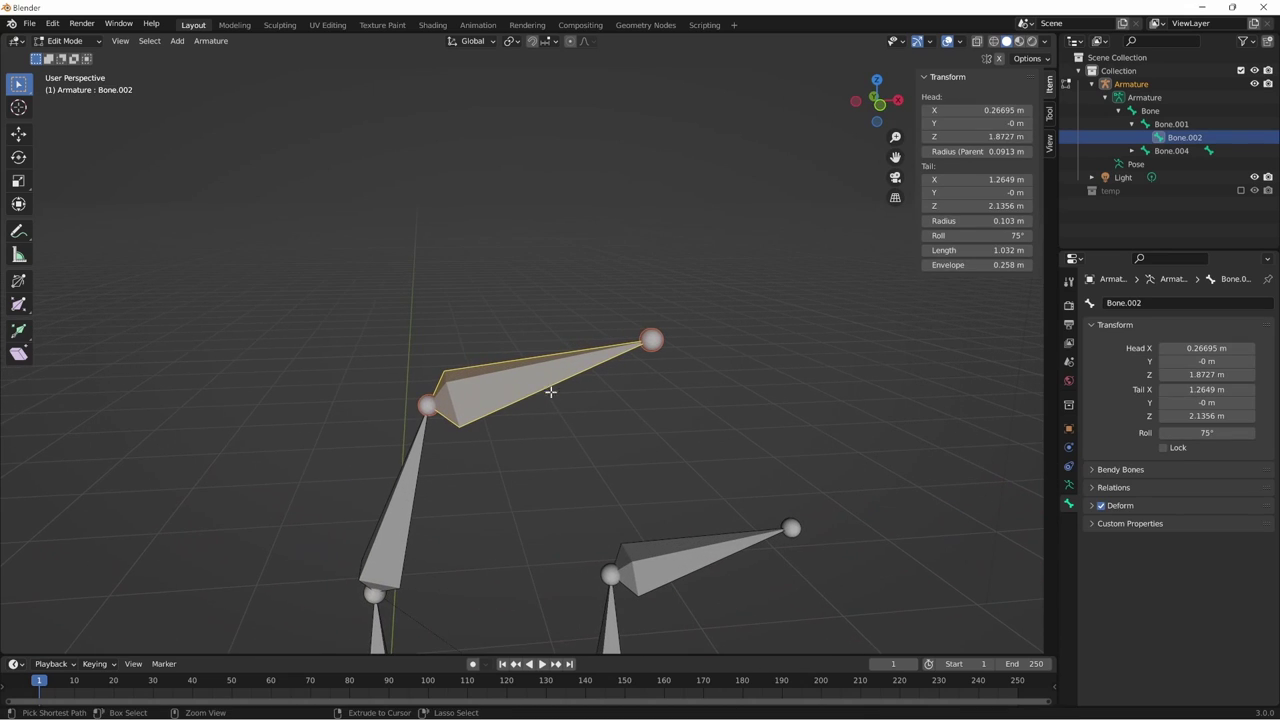
{"action": "key", "text": "KP_Decimal"}
{"action": "right_click", "coordinate": [519, 357]}
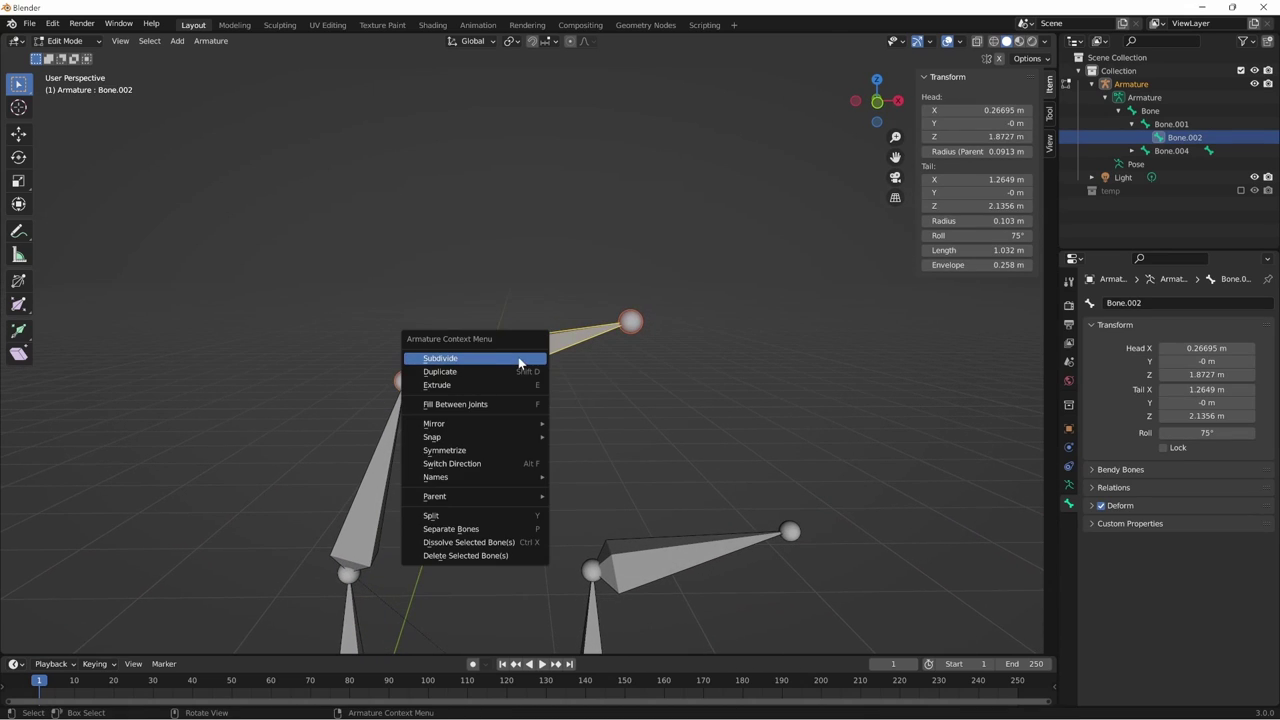
{"action": "left_click", "coordinate": [522, 360]}
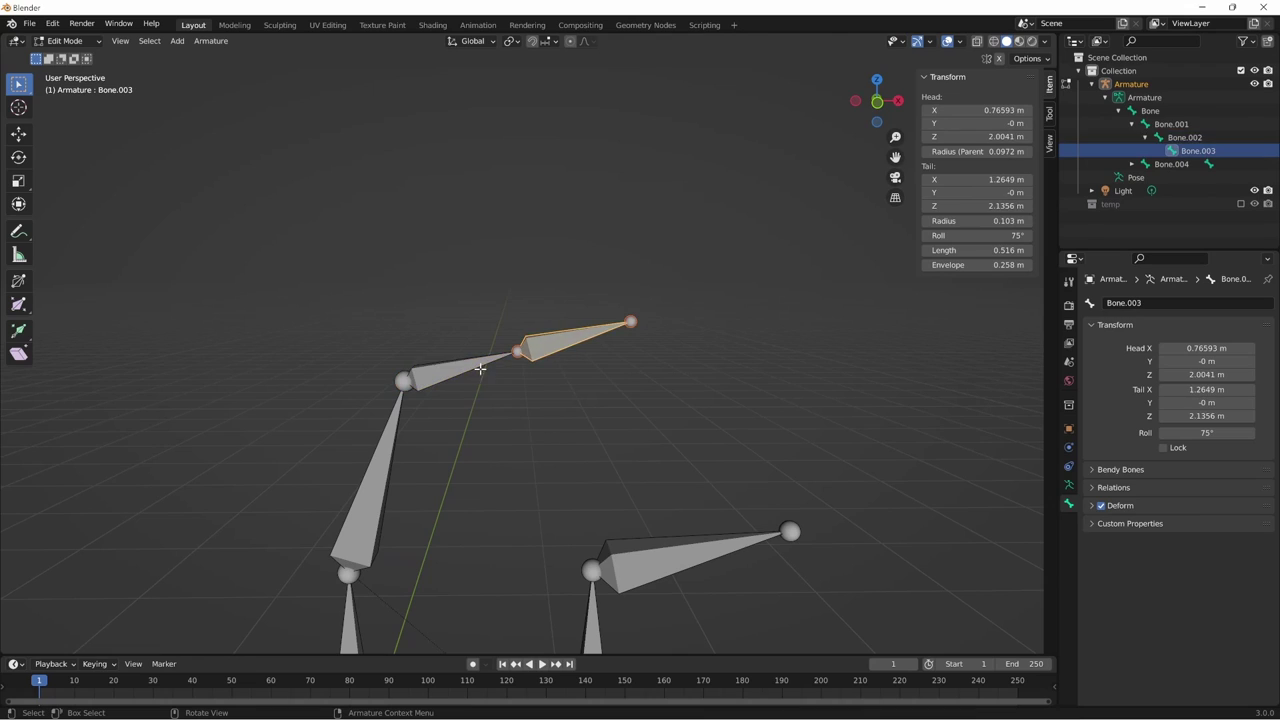
{"action": "middle_click_drag", "start_coordinate": [772, 398], "coordinate": [556, 416], "text": "ctrl"}
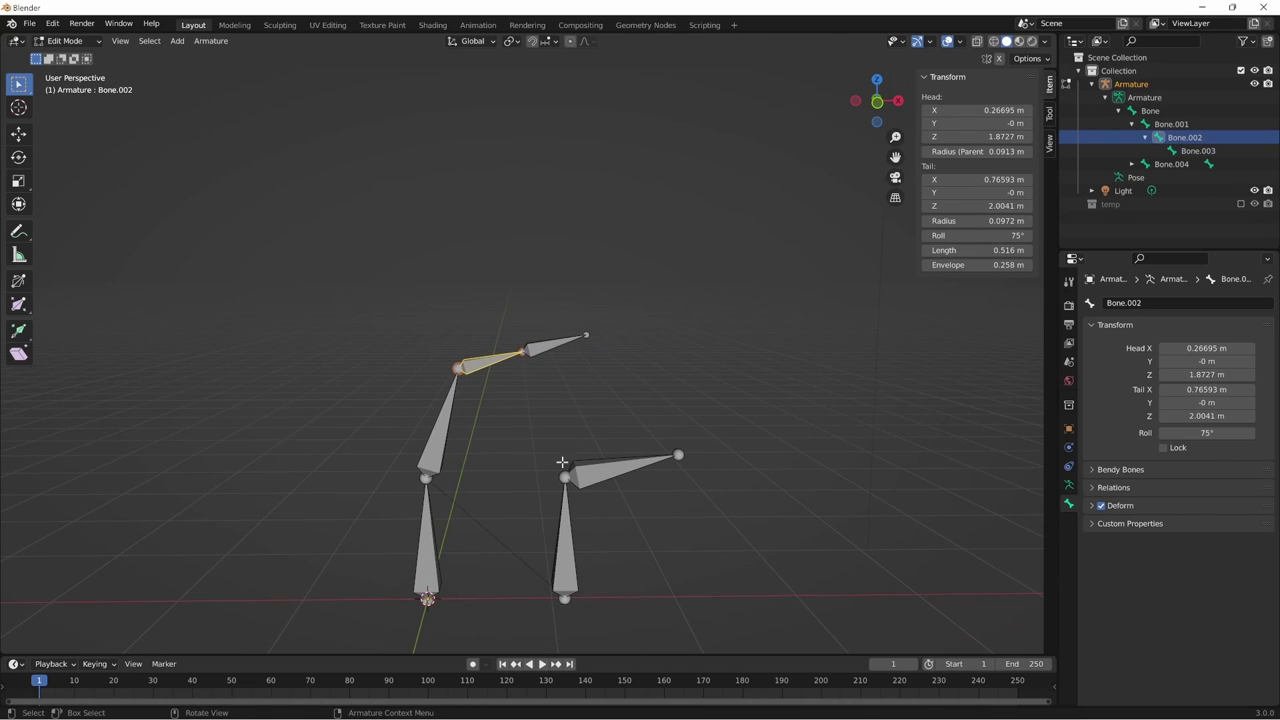
- Test the new chain in Pose Mode by rotating Bone.003 and moving Bone.002
{"action": "key", "text": "ctrl+Tab"}
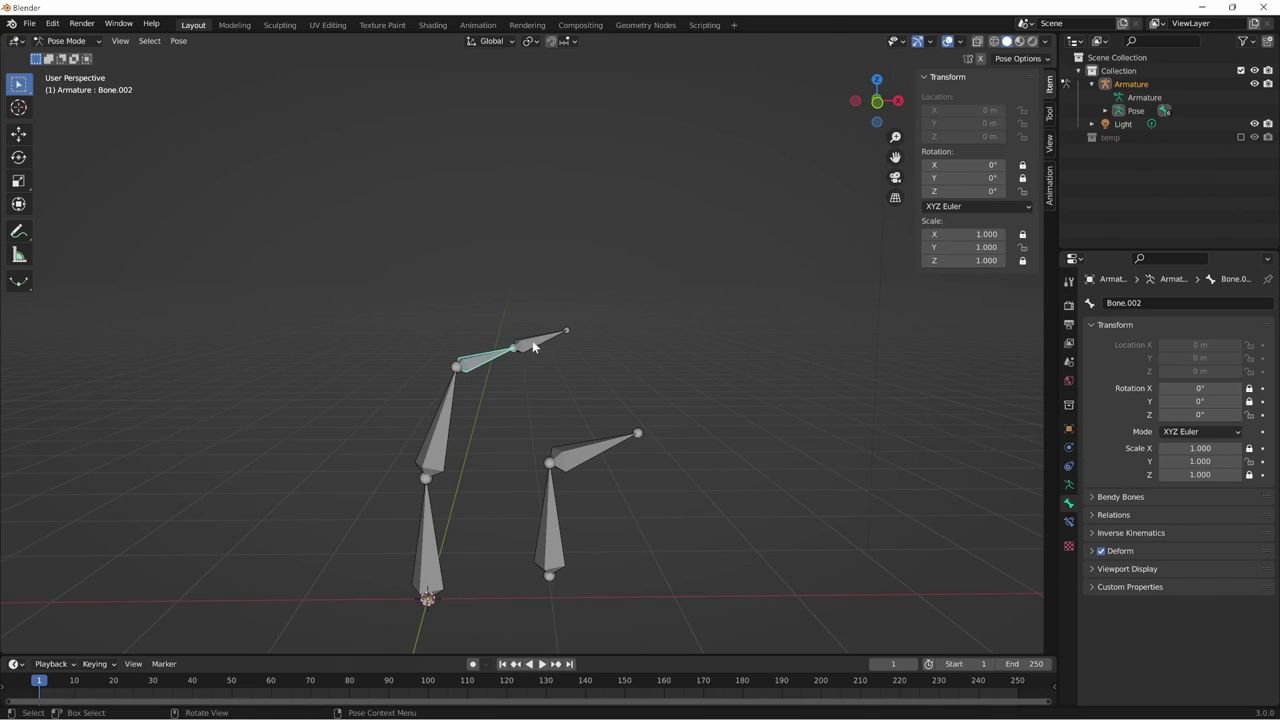
{"action": "left_click", "coordinate": [533, 346]}
{"action": "key", "text": "r"}
{"action": "left_click", "coordinate": [586, 478]}
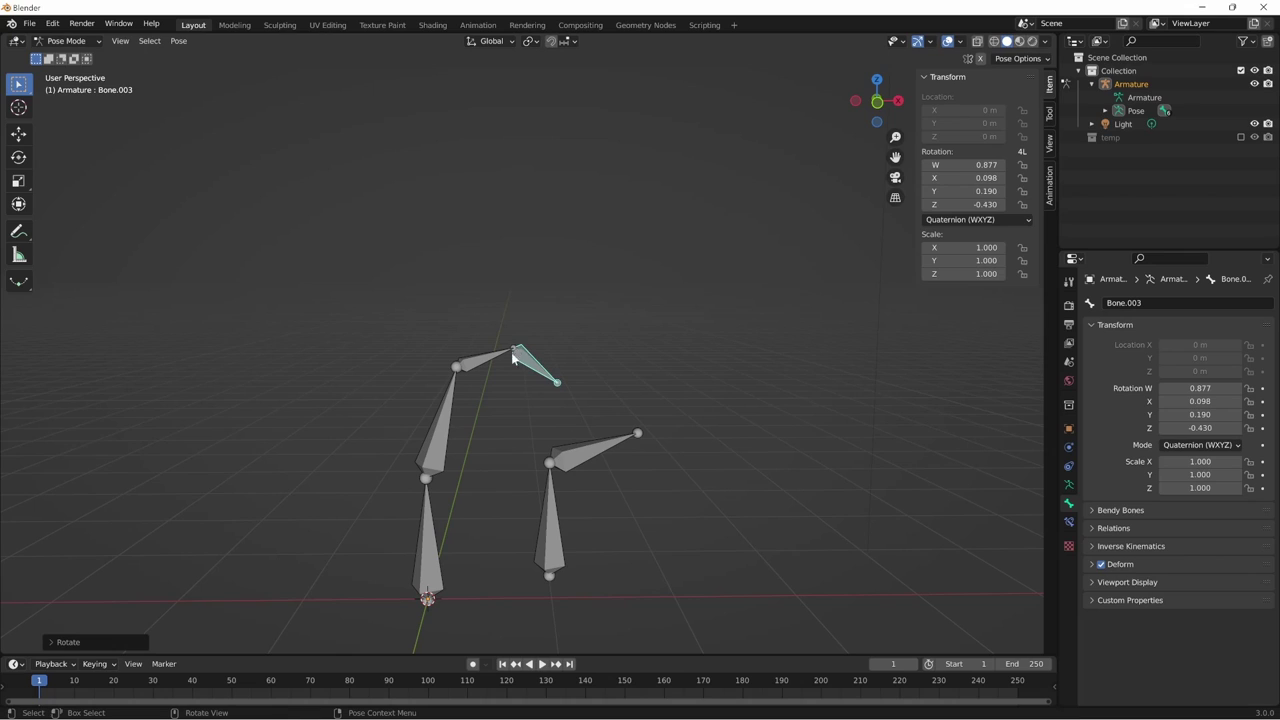
{"action": "left_click", "coordinate": [513, 357]}
{"action": "key", "text": "g"}
{"action": "left_click", "coordinate": [626, 405]}
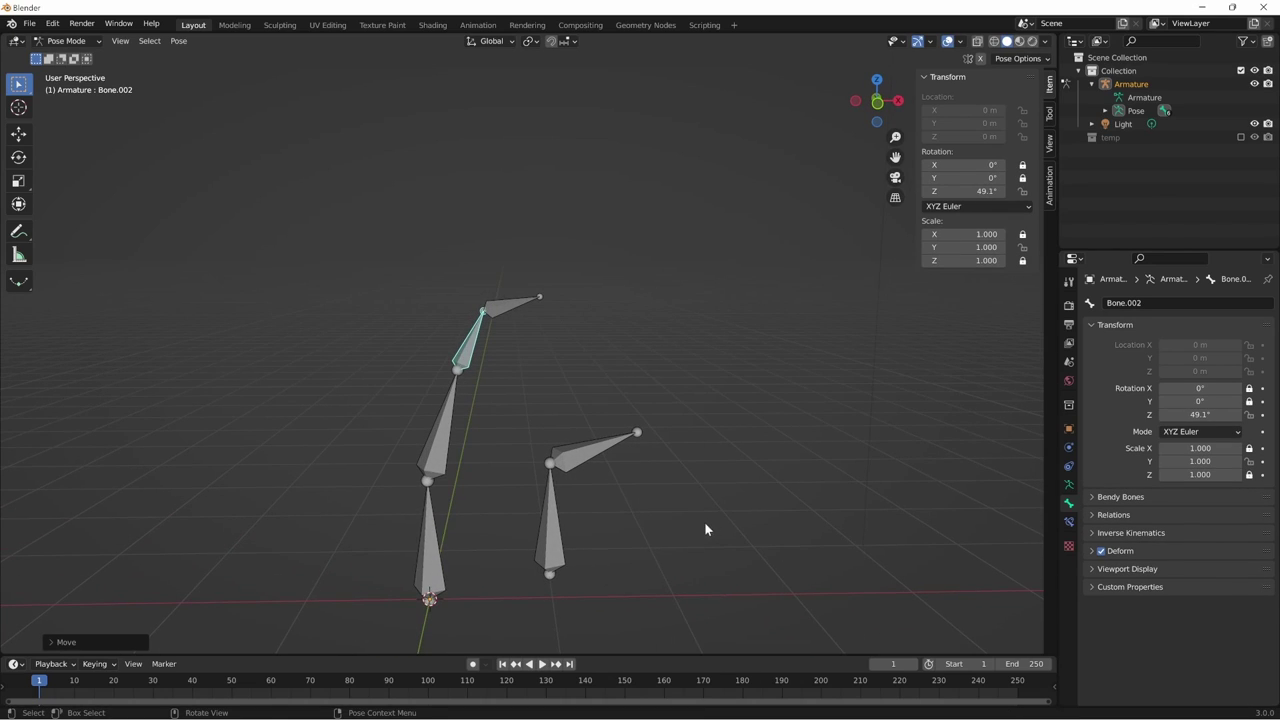
- Return the armature to Object Mode and delete it
{"action": "key", "text": "Tab"}
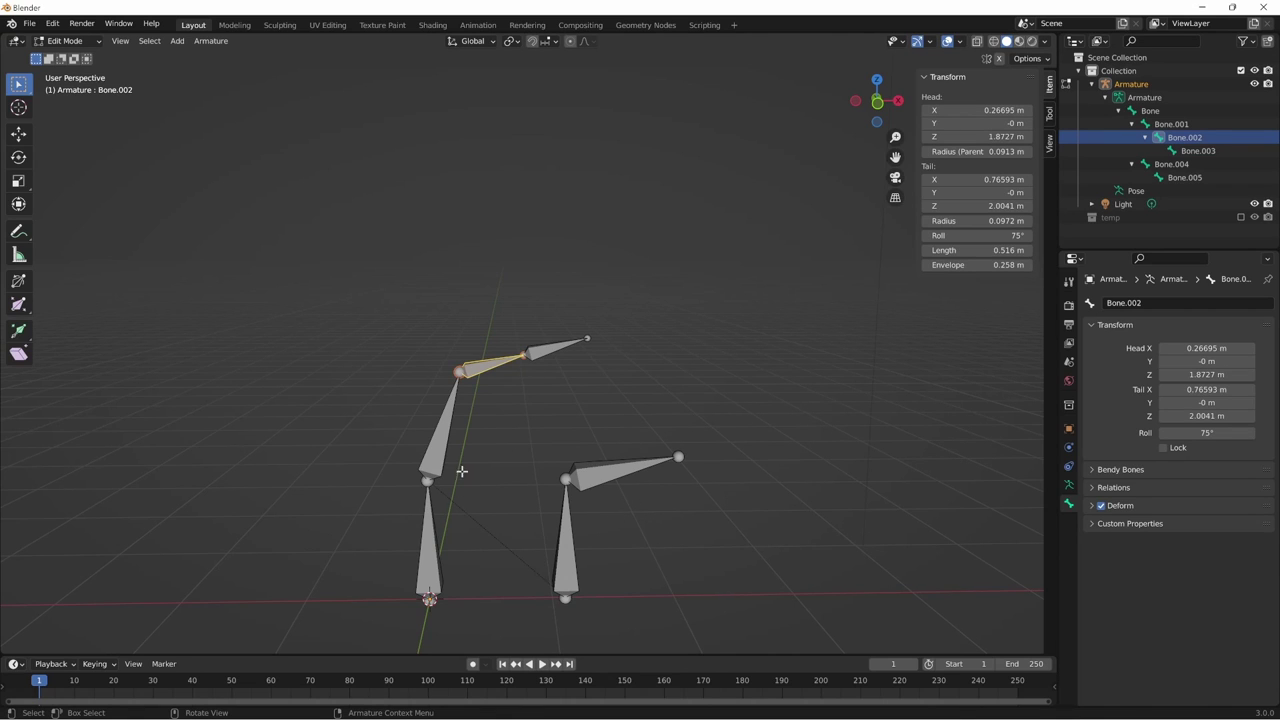
{"action": "mouse_move", "coordinate": [633, 528]}
{"action": "middle_mouse_down"}
{"action": "mouse_move", "coordinate": [694, 523]}
{"action": "mouse_move", "coordinate": [654, 514]}
{"action": "middle_mouse_up"}
{"action": "key", "text": "ctrl+Tab"}
{"action": "key", "text": "ctrl+Tab"}
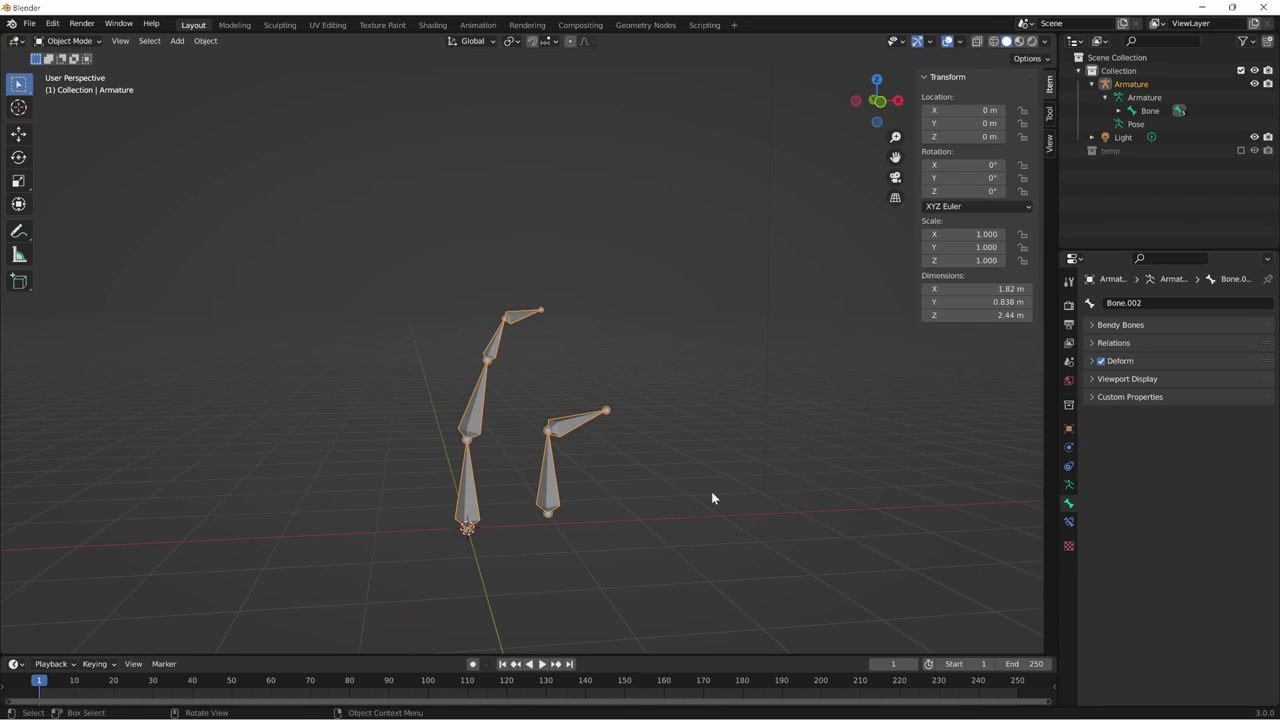
{"action": "key", "text": "Delete"}
- Make the temp collection's robot-arm model visible and orbit around it
{"action": "left_click", "coordinate": [1240, 97]}
{"action": "scroll", "coordinate": [585, 590], "scroll_direction": "down", "scroll_amount": 4}
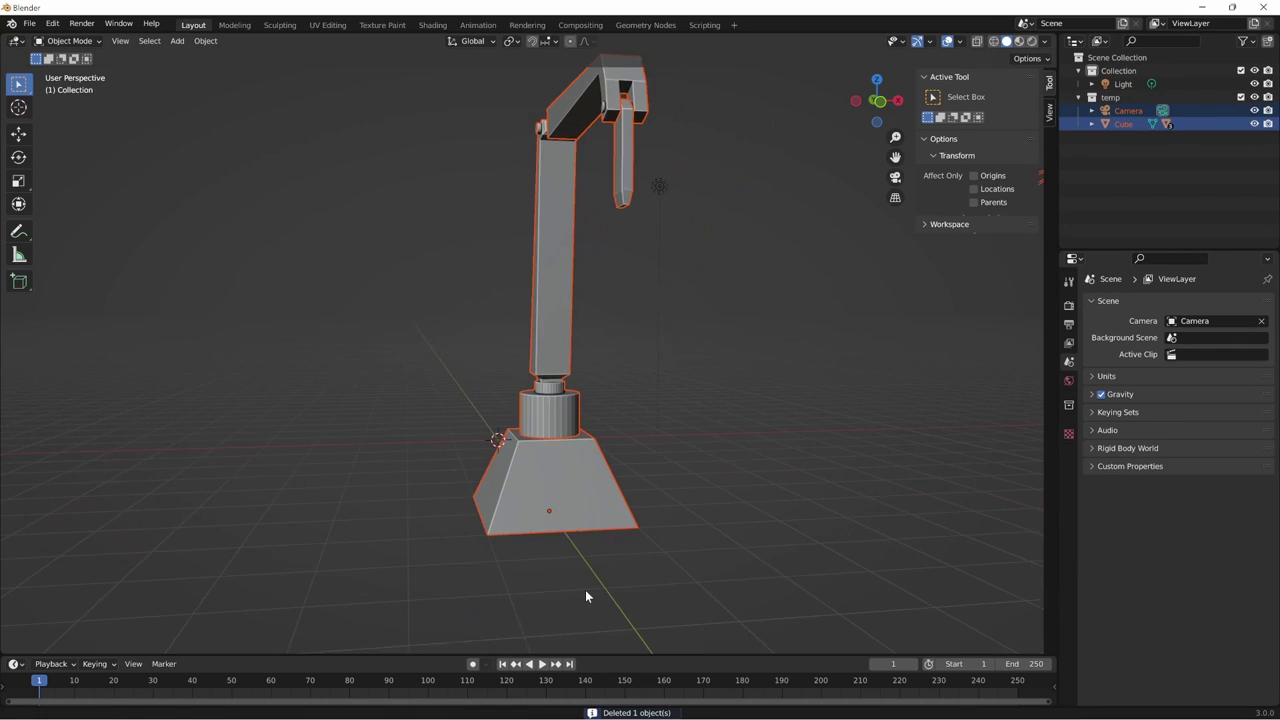
{"action": "scroll", "coordinate": [586, 596], "scroll_direction": "down", "scroll_amount": 2}
{"action": "middle_click_drag", "start_coordinate": [866, 333], "coordinate": [1048, 194]}
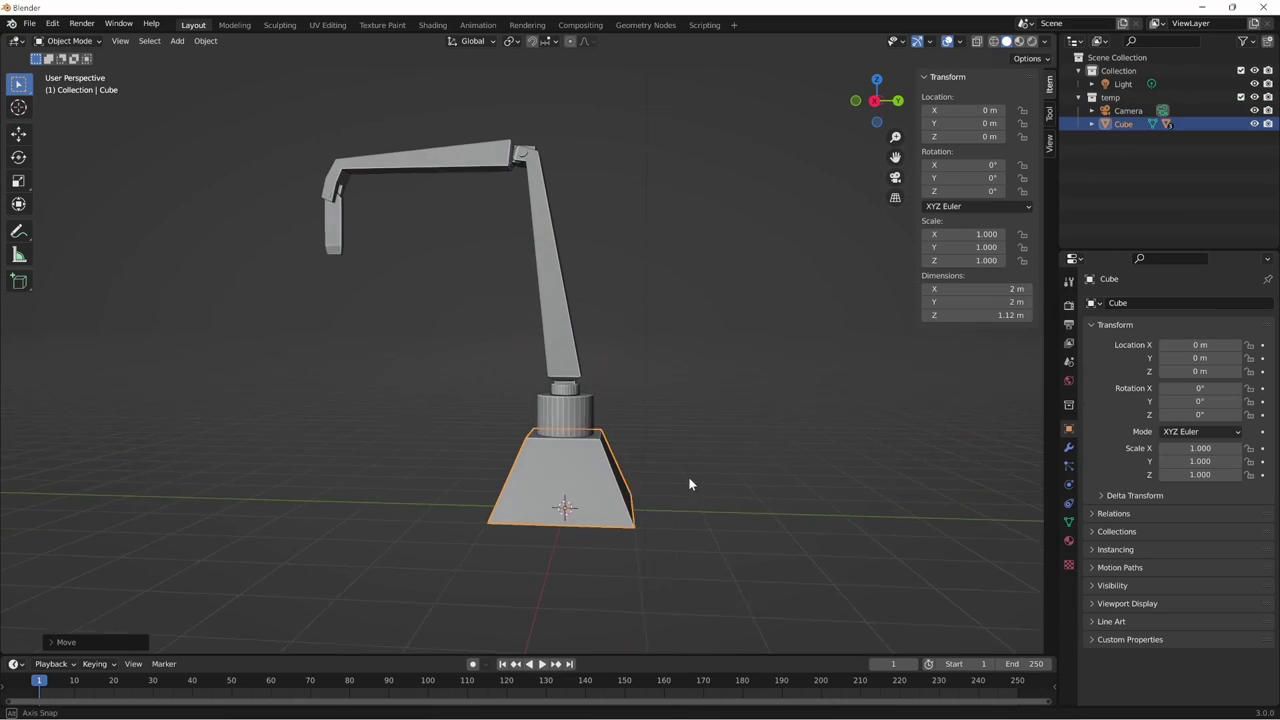
{"action": "middle_click_drag", "start_coordinate": [674, 495], "coordinate": [760, 440]}
{"action": "middle_click_drag", "start_coordinate": [742, 485], "coordinate": [760, 506]}
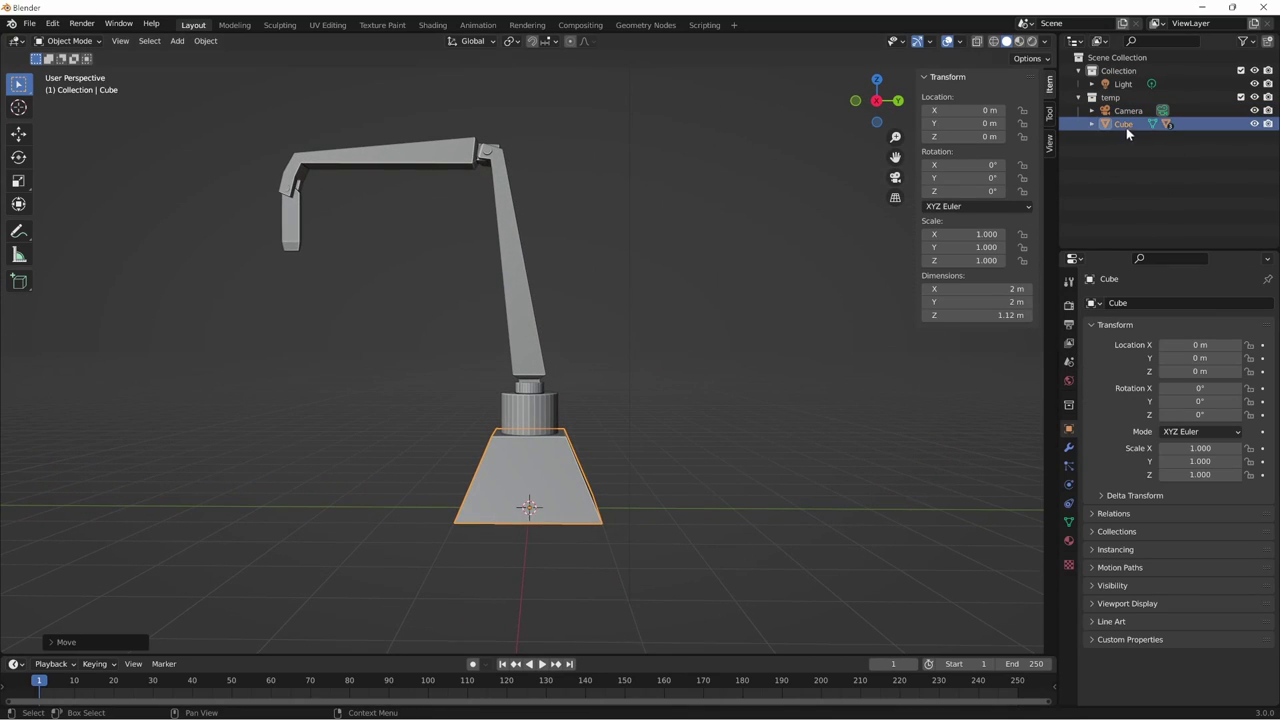
{"action": "mouse_move", "coordinate": [588, 566]}
{"action": "middle_mouse_down"}
{"action": "mouse_move", "coordinate": [806, 498]}
{"action": "mouse_move", "coordinate": [682, 484]}
{"action": "middle_mouse_up"}
- Inspect the arm pieces Cube.003, the upper arm and the base Cube
{"action": "left_click", "coordinate": [540, 335]}
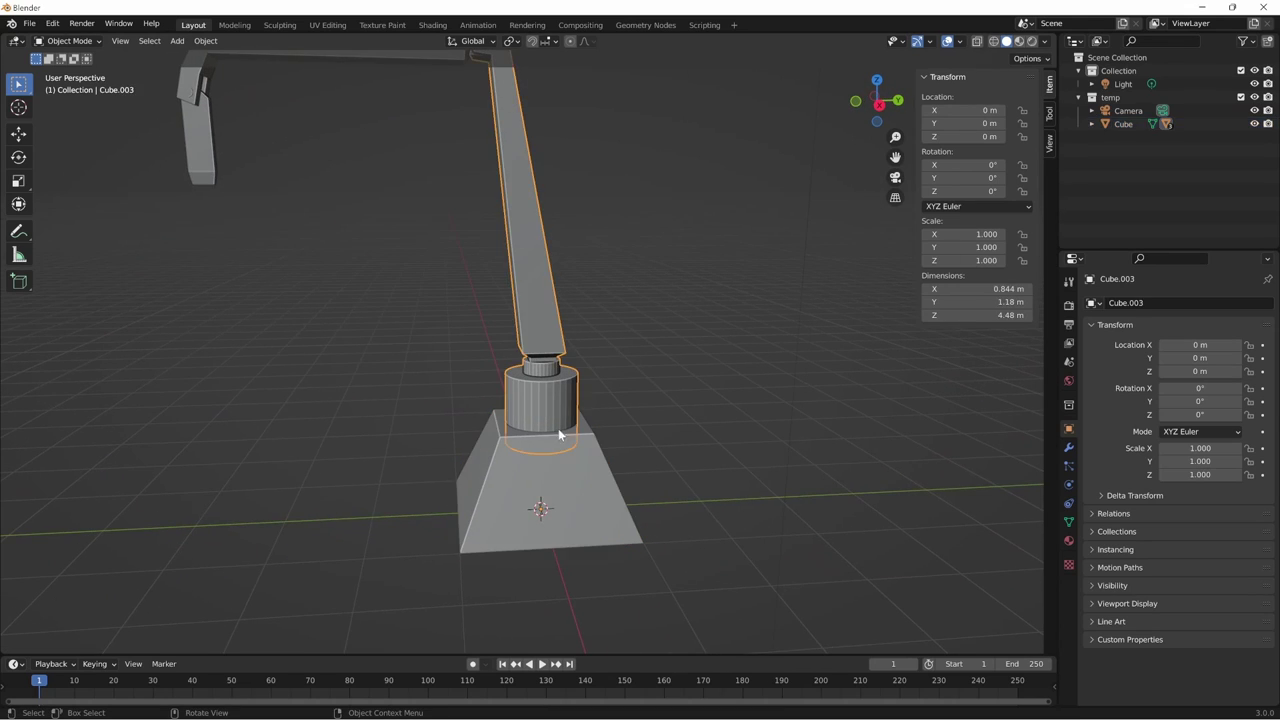
{"action": "key", "text": "ctrl+z"}
{"action": "left_click", "coordinate": [543, 333]}
{"action": "middle_click_drag", "start_coordinate": [543, 333], "coordinate": [658, 439]}
{"action": "left_click", "coordinate": [496, 130]}
{"action": "left_click", "coordinate": [606, 464]}
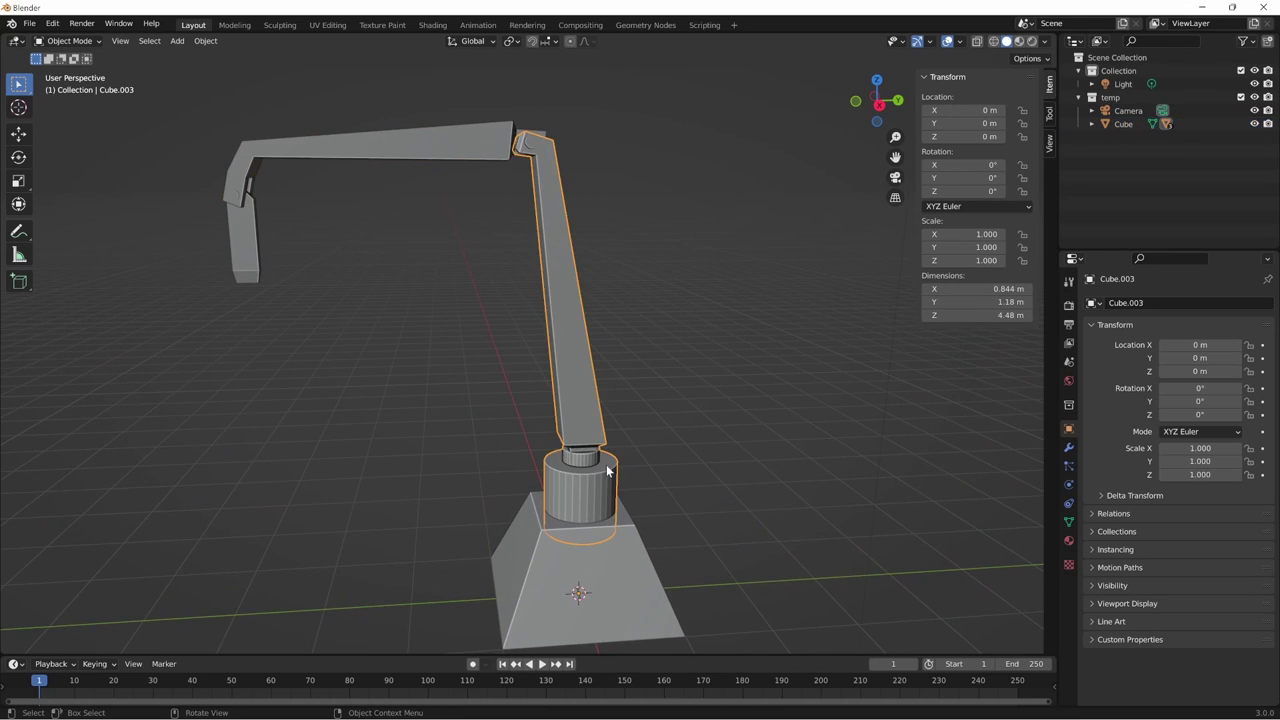
{"action": "left_click", "coordinate": [650, 565]}
{"action": "mouse_move", "coordinate": [720, 599]}
{"action": "middle_mouse_down"}
{"action": "mouse_move", "coordinate": [651, 537]}
{"action": "mouse_move", "coordinate": [674, 526]}
{"action": "mouse_move", "coordinate": [658, 516]}
{"action": "middle_mouse_up"}
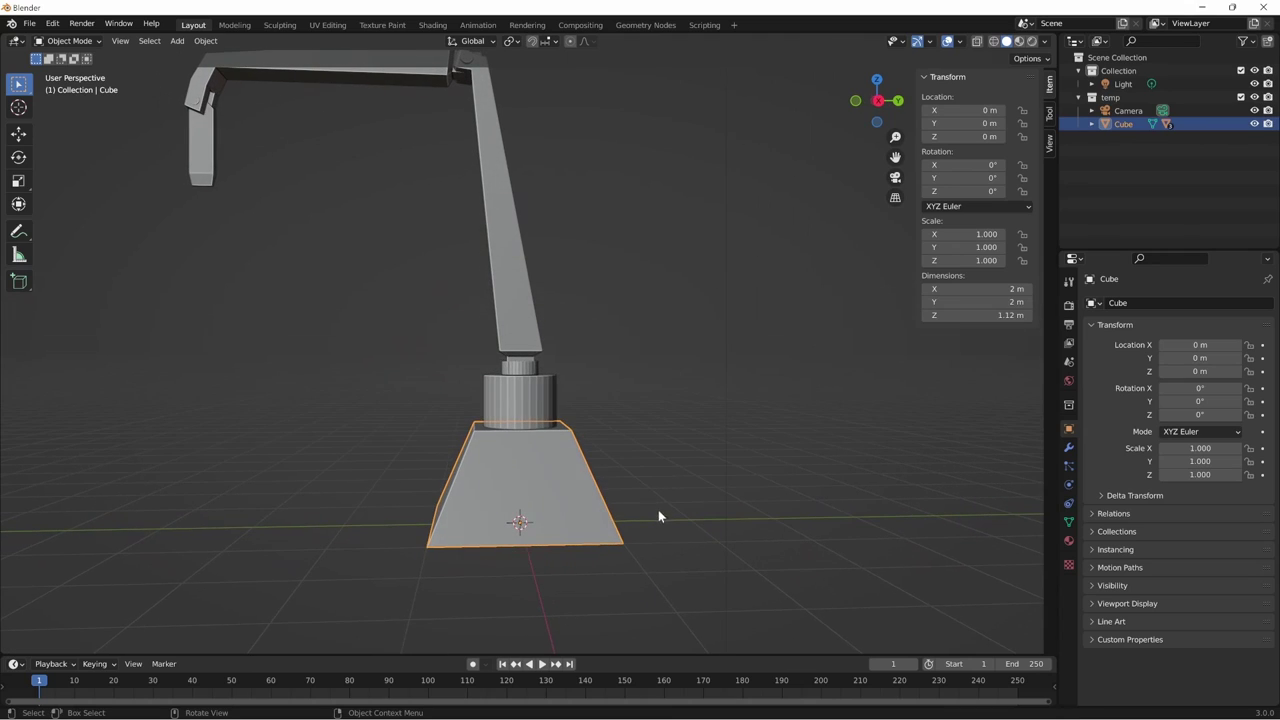
- Switch to Front Orthographic view and bring up the Add menu
{"action": "key", "text": "KP_1"}
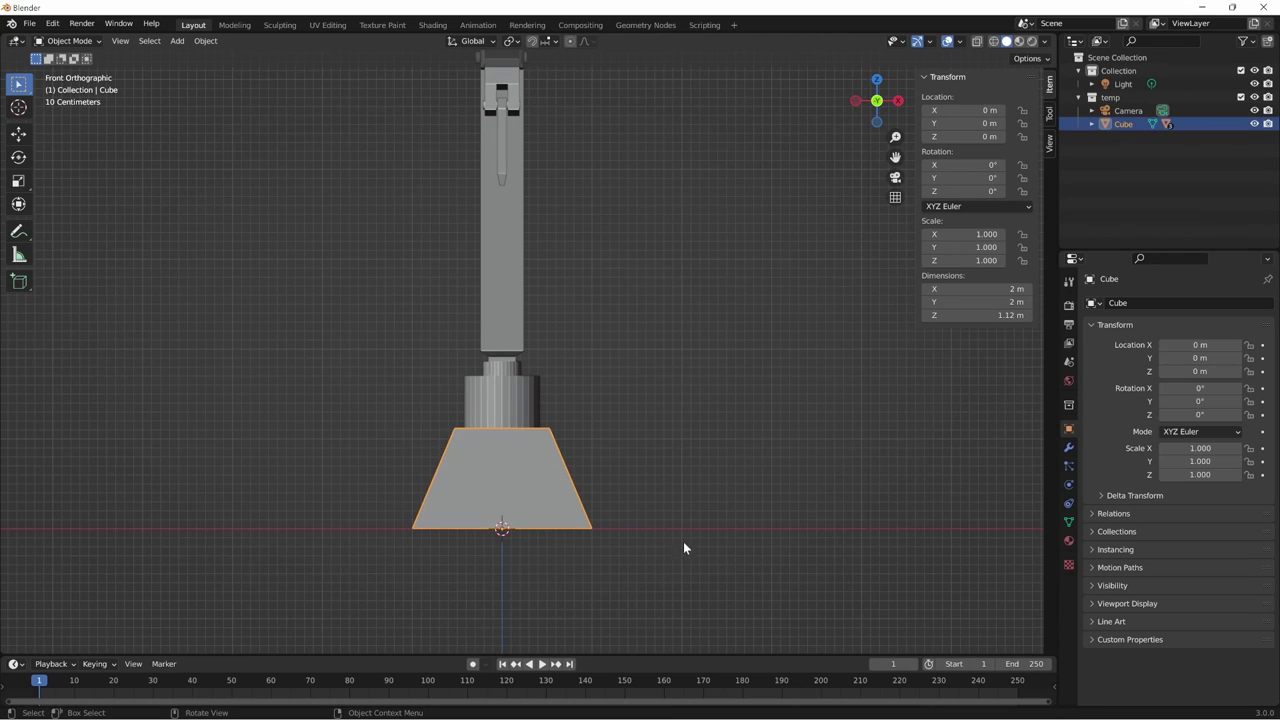
{"action": "mouse_move", "coordinate": [686, 494]}
{"action": "middle_mouse_down", "text": "shift"}
{"action": "mouse_move", "coordinate": [717, 503]}
{"action": "mouse_move", "coordinate": [698, 522]}
{"action": "middle_mouse_up", "text": "shift"}
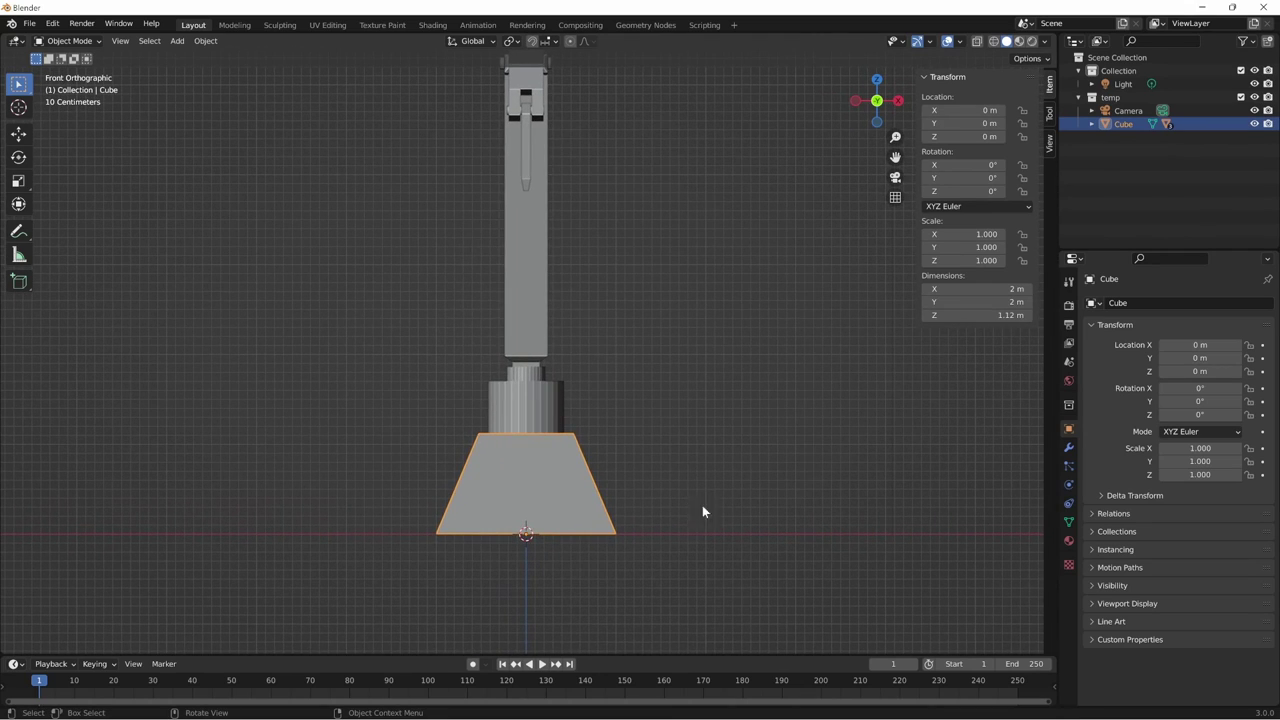
{"action": "key", "text": "shift+a"}
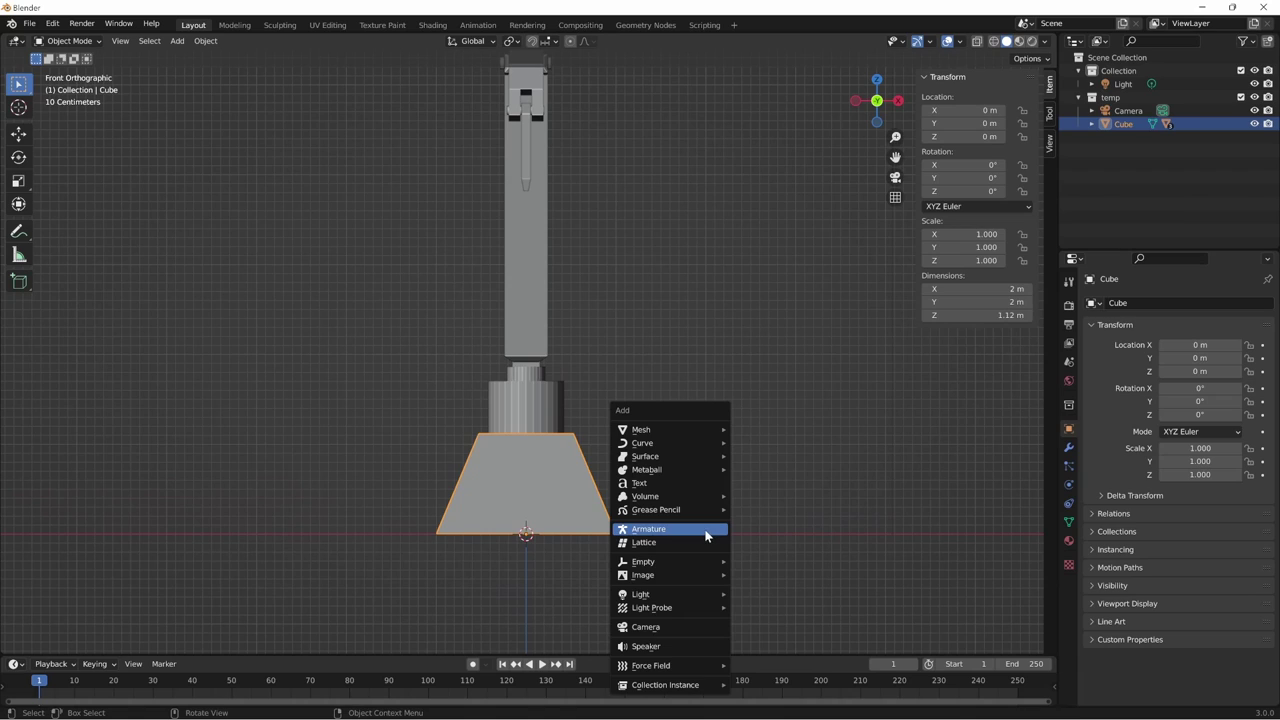
{"action": "left_click", "coordinate": [703, 531]}
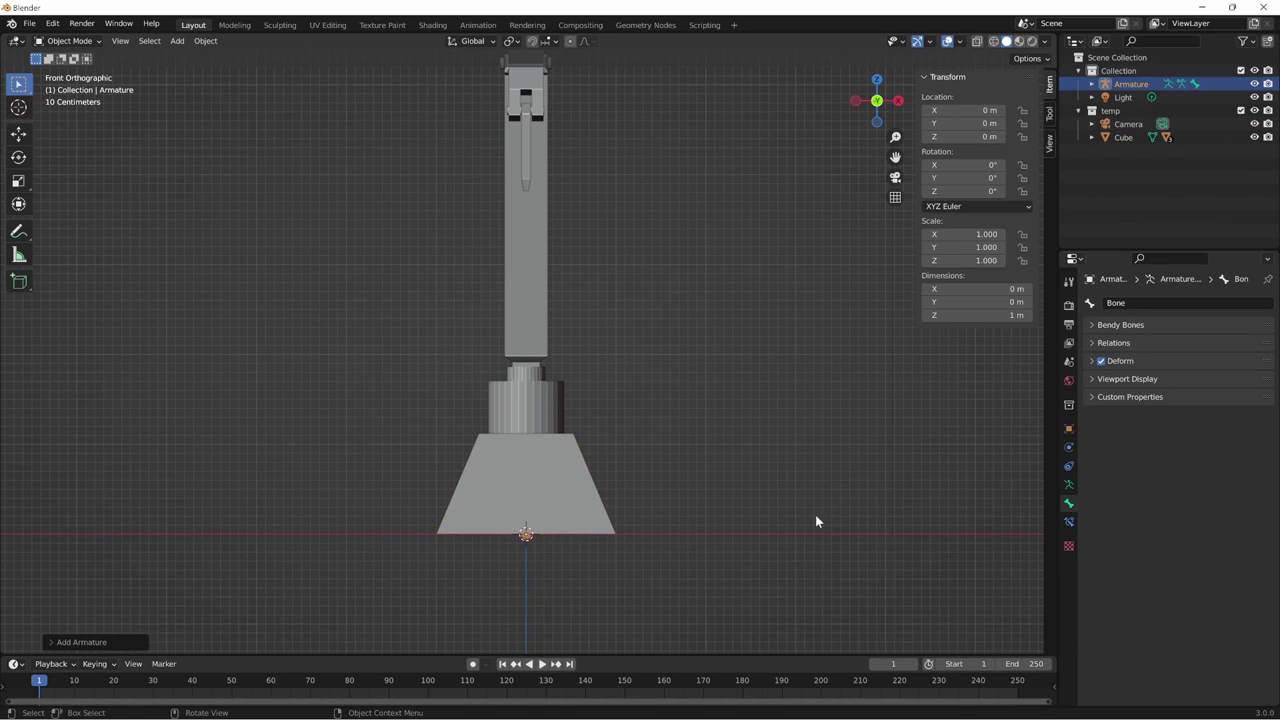
{"action": "mouse_move", "coordinate": [815, 521]}
{"action": "middle_mouse_down"}
{"action": "mouse_move", "coordinate": [668, 528]}
{"action": "mouse_move", "coordinate": [743, 514]}
{"action": "middle_mouse_up"}
{"action": "left_click", "coordinate": [690, 518]}
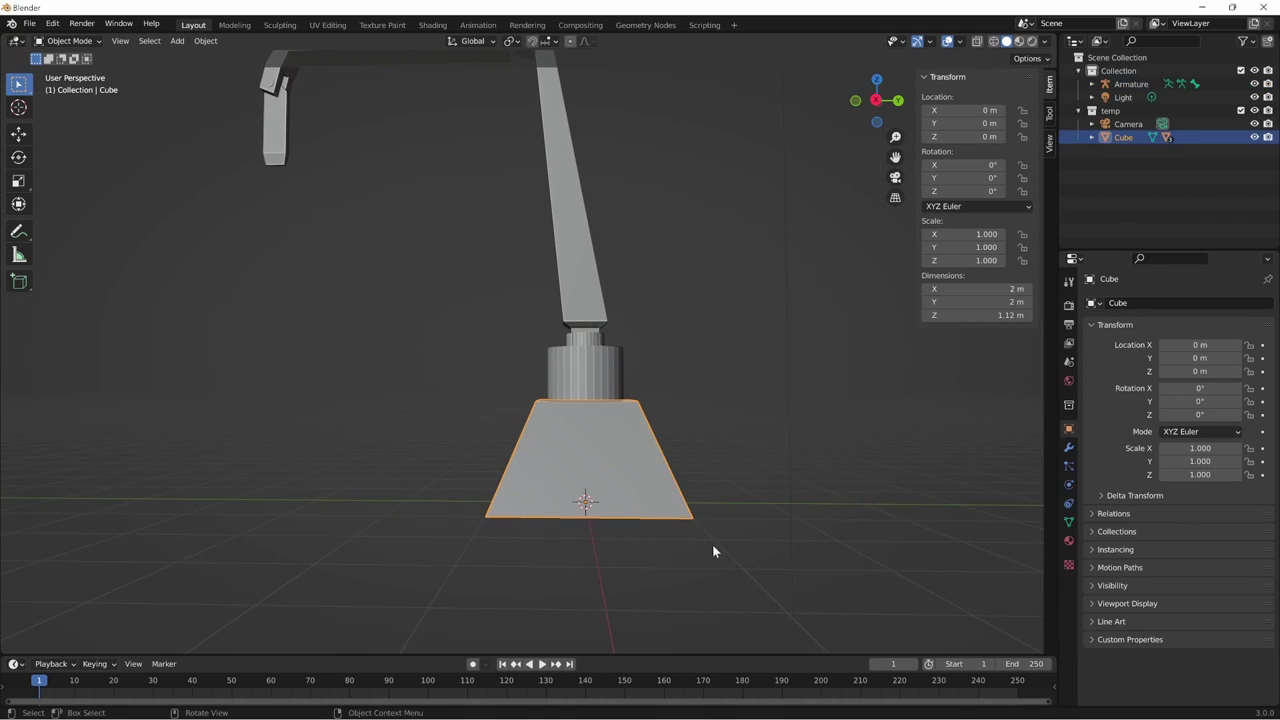
{"action": "key", "text": "g"}
{"action": "key", "text": "y"}
{"action": "left_click", "coordinate": [534, 559]}
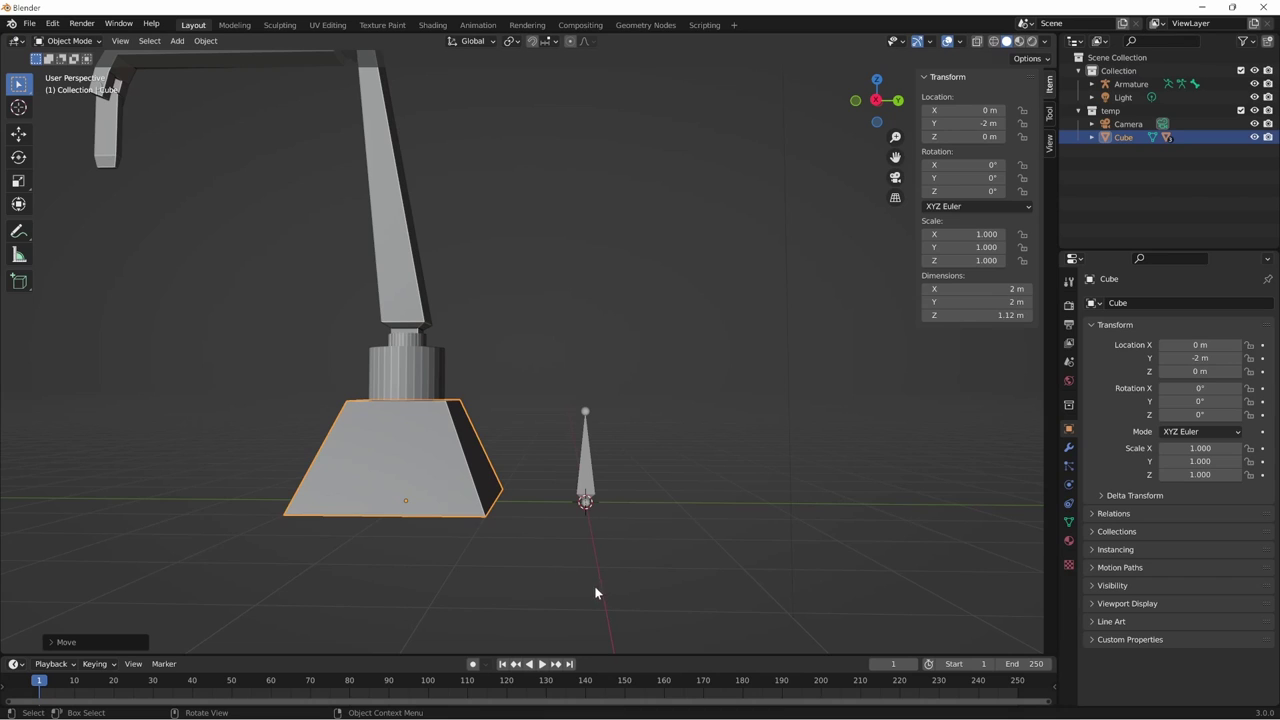
{"action": "mouse_move", "coordinate": [609, 580]}
{"action": "middle_mouse_down"}
{"action": "mouse_move", "coordinate": [710, 492]}
{"action": "mouse_move", "coordinate": [741, 556]}
{"action": "mouse_move", "coordinate": [723, 514]}
{"action": "mouse_move", "coordinate": [834, 566]}
{"action": "mouse_move", "coordinate": [771, 413]}
{"action": "mouse_move", "coordinate": [655, 458]}
{"action": "middle_mouse_up"}
{"action": "key", "text": "ctrl+z"}
{"action": "left_click", "coordinate": [562, 488]}
{"action": "mouse_move", "coordinate": [564, 488]}
{"action": "middle_mouse_down"}
{"action": "mouse_move", "coordinate": [599, 514]}
{"action": "mouse_move", "coordinate": [614, 566]}
{"action": "middle_mouse_up"}
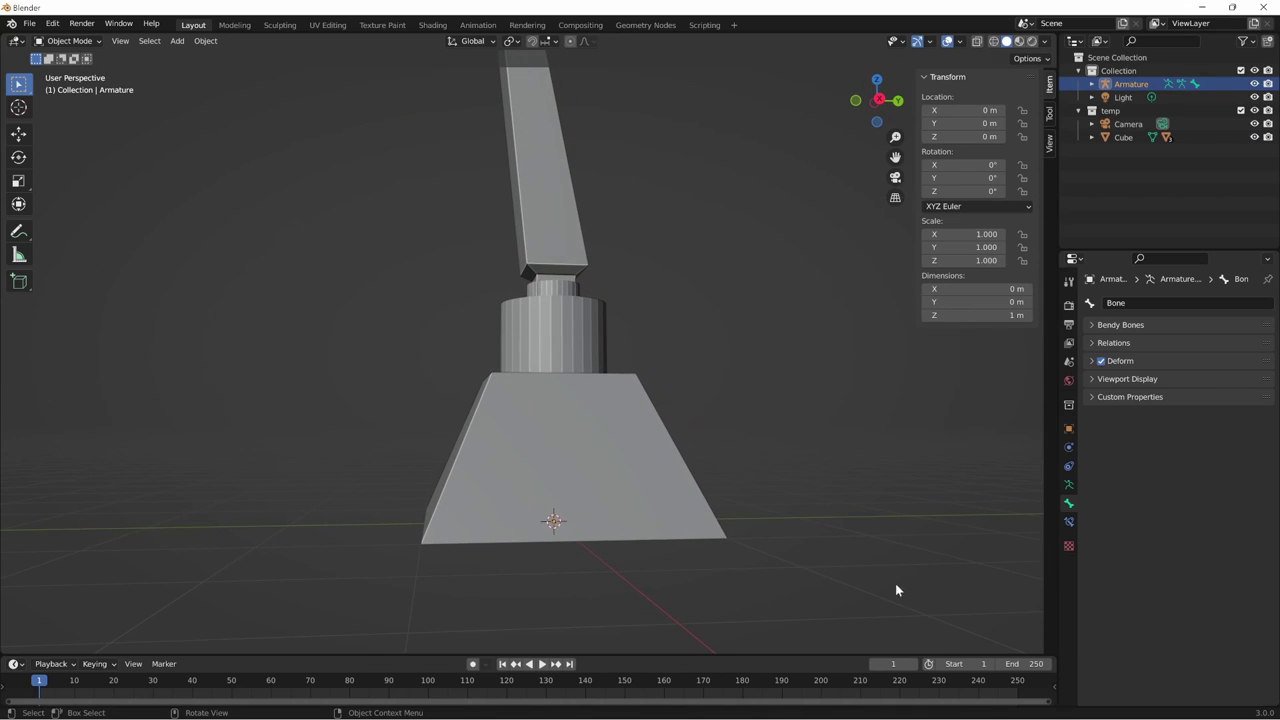
- Tick In Front in the armature's Viewport Display so the bone shows through the mesh
{"action": "left_click", "coordinate": [1069, 485]}
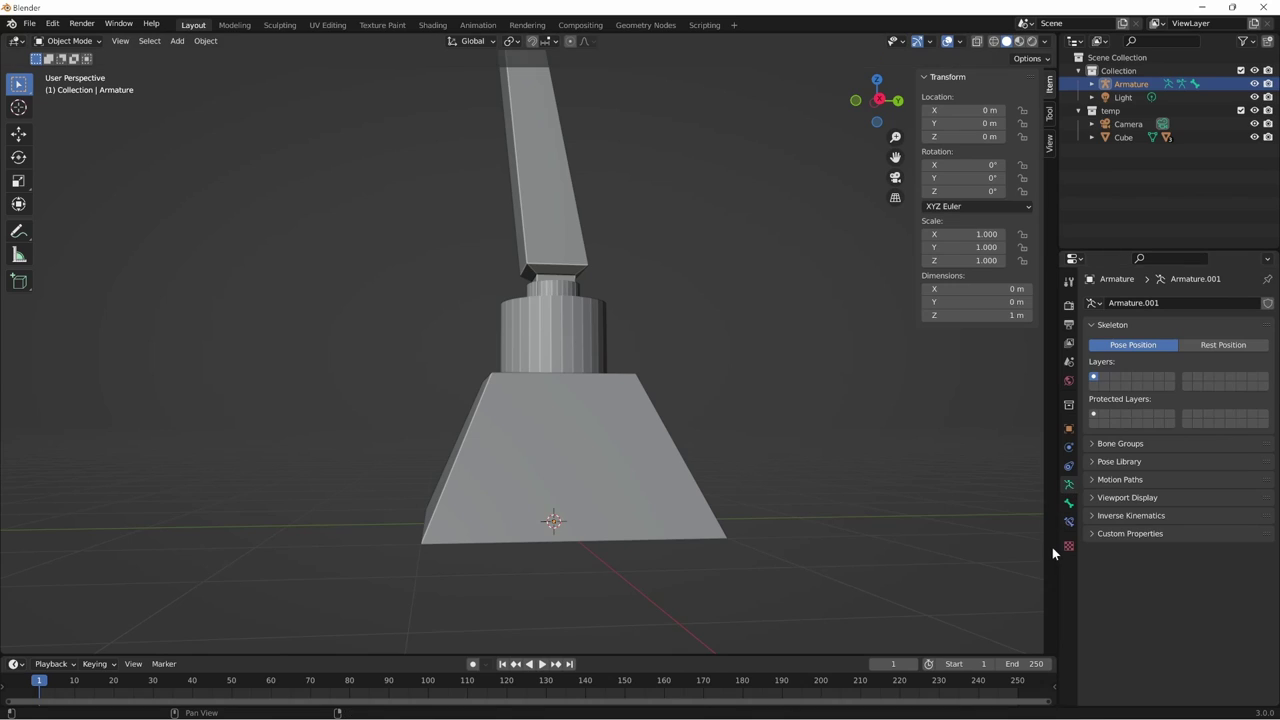
{"action": "left_click", "coordinate": [1093, 498]}
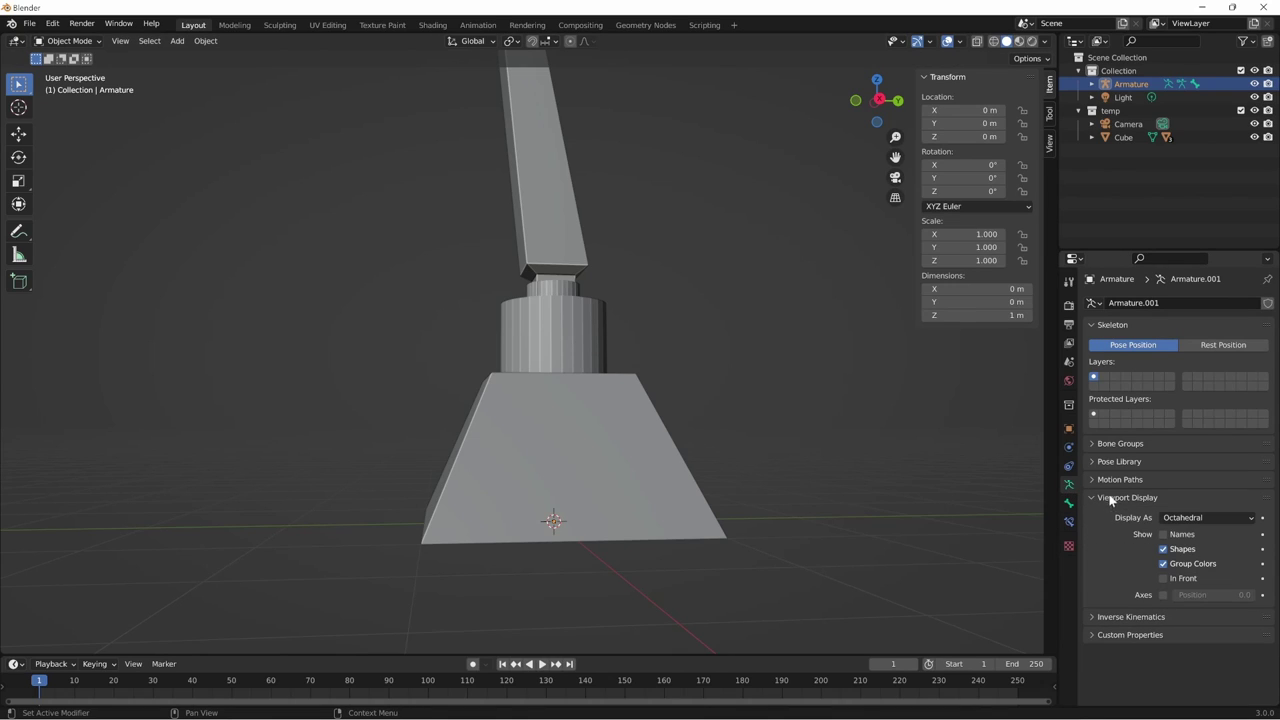
{"action": "left_click", "coordinate": [1164, 579]}
{"action": "mouse_move", "coordinate": [790, 534]}
{"action": "middle_mouse_down"}
{"action": "mouse_move", "coordinate": [798, 618]}
{"action": "mouse_move", "coordinate": [858, 570]}
{"action": "mouse_move", "coordinate": [787, 523]}
{"action": "mouse_move", "coordinate": [1046, 552]}
{"action": "middle_mouse_up"}
- Try the Stick and Wire bone display shapes, then return to Octahedral
{"action": "left_click", "coordinate": [1219, 519]}
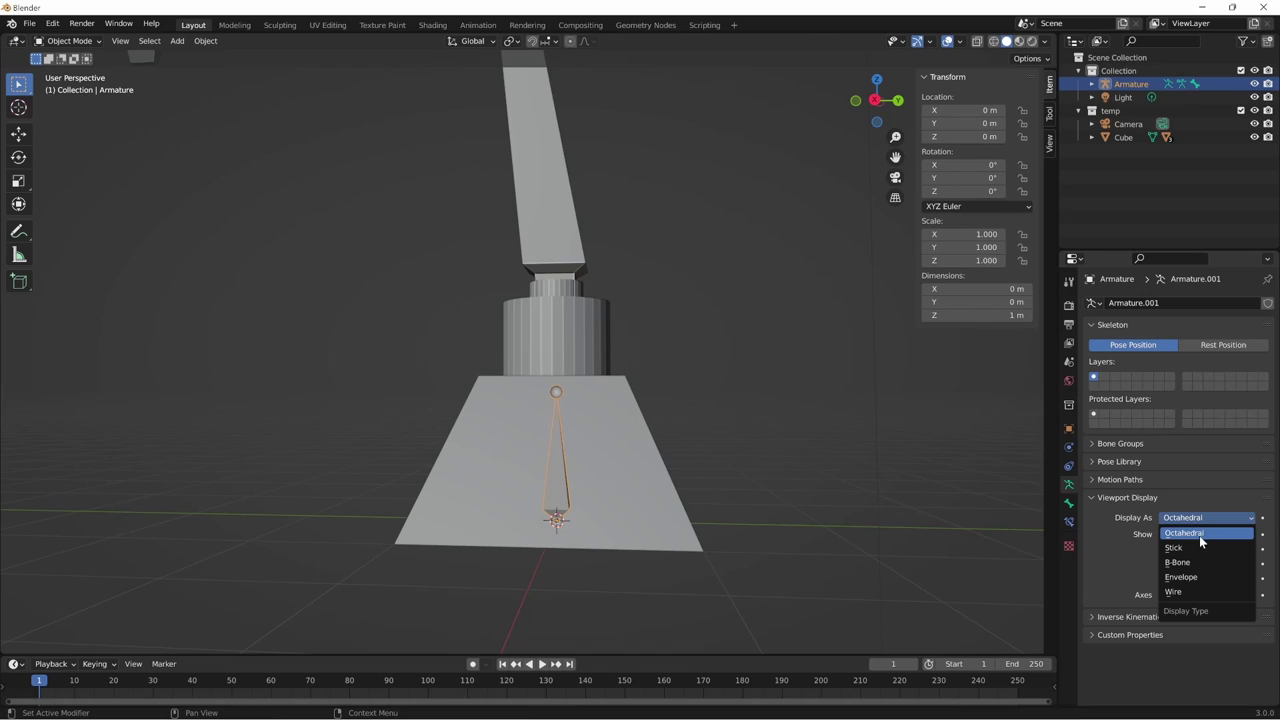
{"action": "left_click", "coordinate": [1193, 548]}
{"action": "left_click", "coordinate": [1204, 517]}
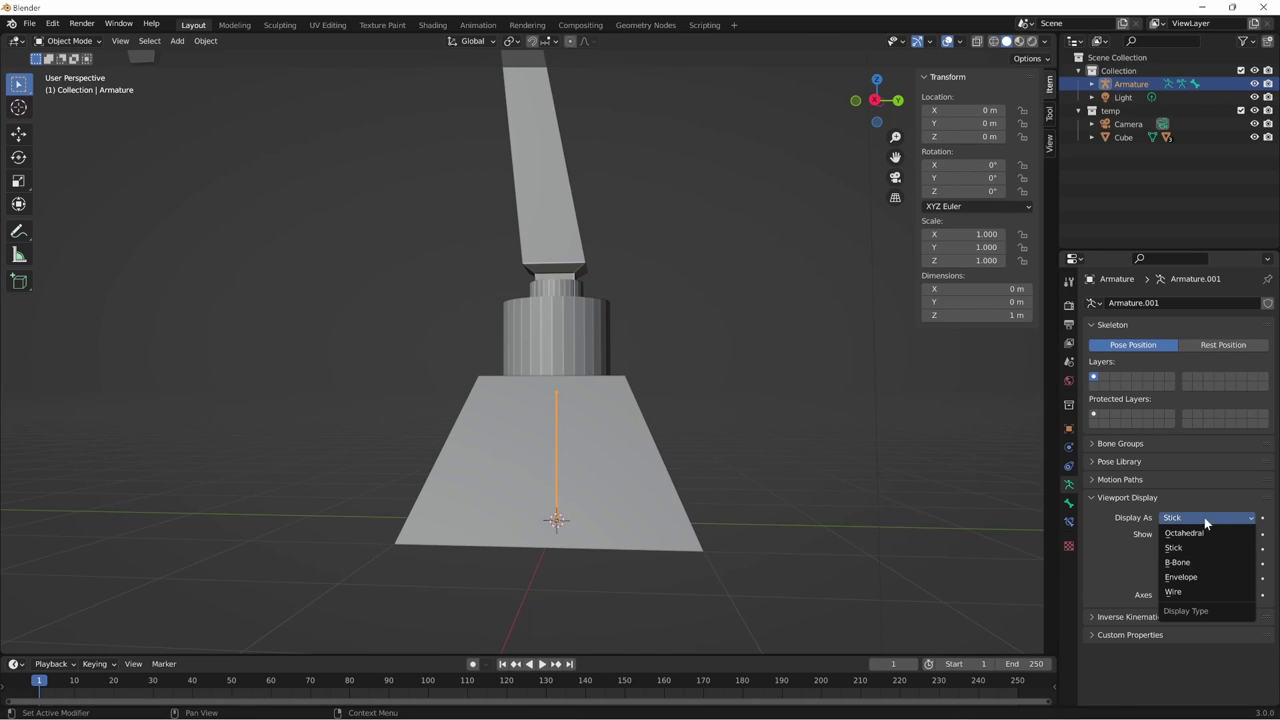
{"action": "left_click", "coordinate": [1184, 593]}
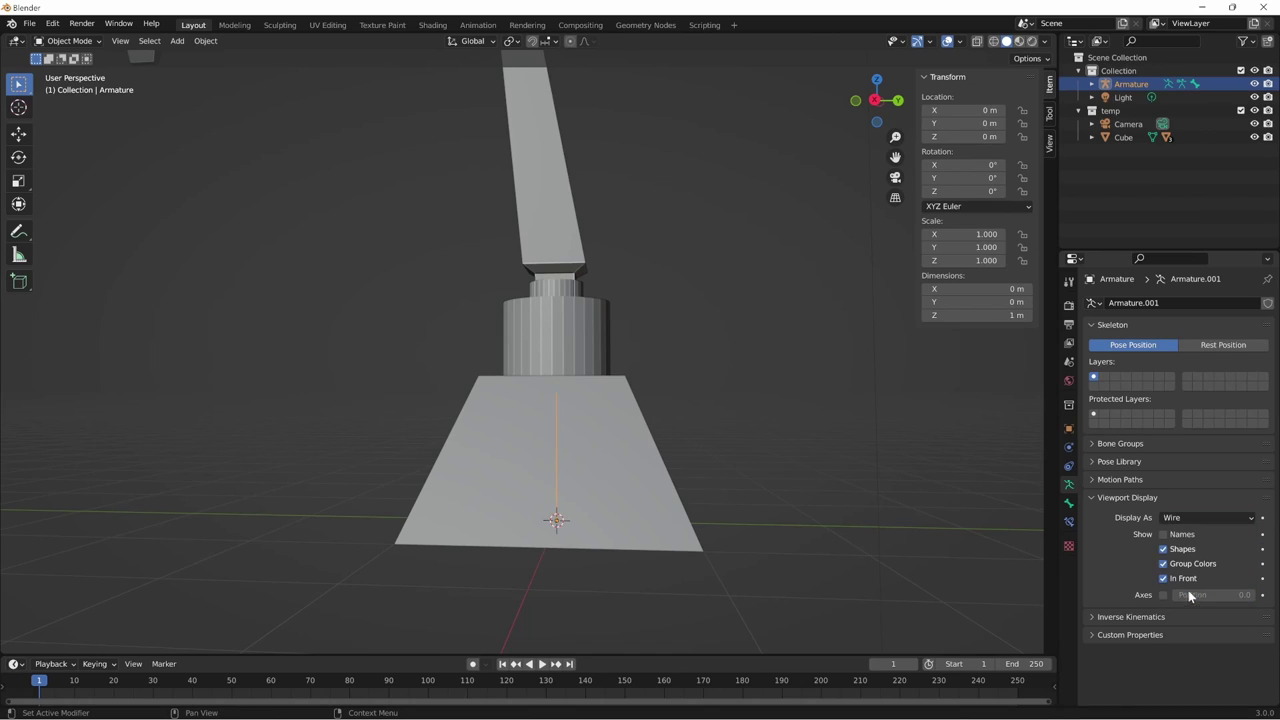
{"action": "left_click", "coordinate": [1197, 519]}
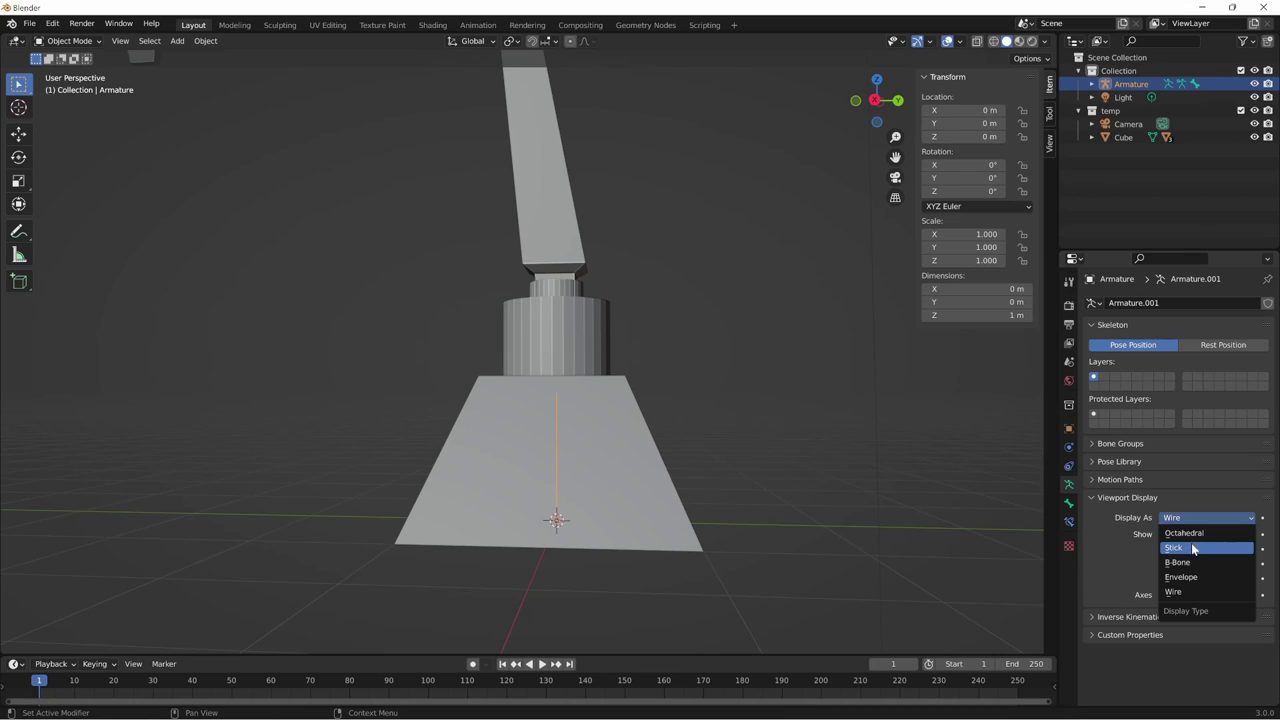
{"action": "left_click", "coordinate": [1193, 547]}
{"action": "left_click", "coordinate": [1207, 518]}
{"action": "left_click", "coordinate": [1200, 537]}
{"action": "middle_click_drag", "start_coordinate": [858, 555], "coordinate": [843, 596]}
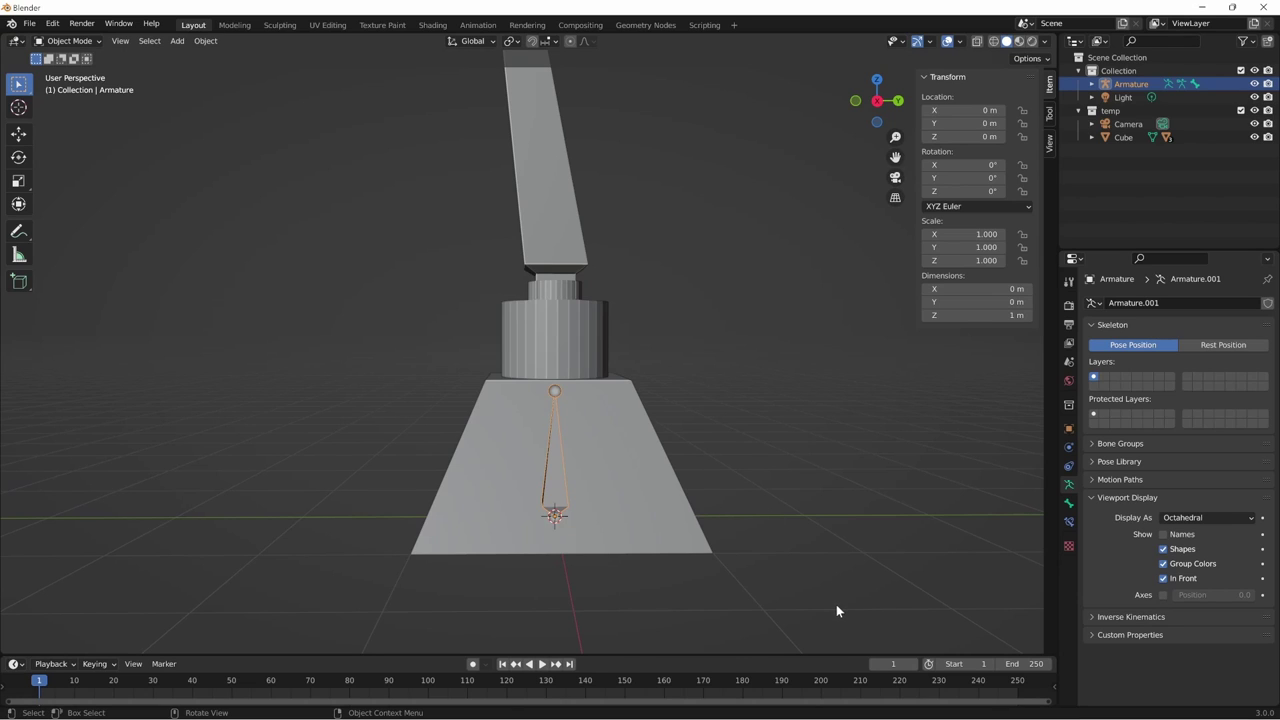
{"action": "middle_click_drag", "start_coordinate": [838, 611], "coordinate": [838, 542]}
- Rename the armature's first bone to 'base' in Edit Mode
{"action": "key", "text": "Tab"}
{"action": "key", "text": "KP_1"}
{"action": "key", "text": "a"}
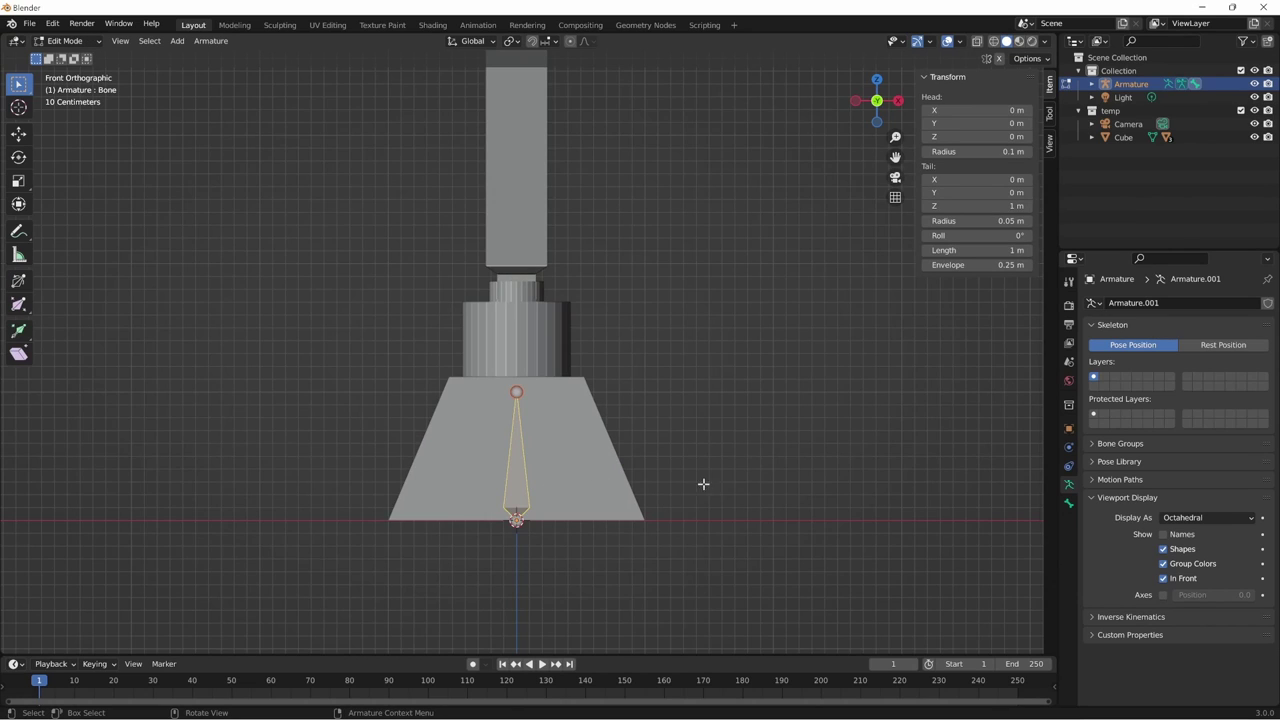
{"action": "mouse_move", "coordinate": [703, 483]}
{"action": "middle_mouse_down", "text": "ctrl"}
{"action": "mouse_move", "coordinate": [803, 503]}
{"action": "mouse_move", "coordinate": [690, 541]}
{"action": "middle_mouse_up", "text": "ctrl"}
{"action": "scroll", "coordinate": [690, 541], "scroll_direction": "up", "scroll_amount": 1, "text": "shift"}
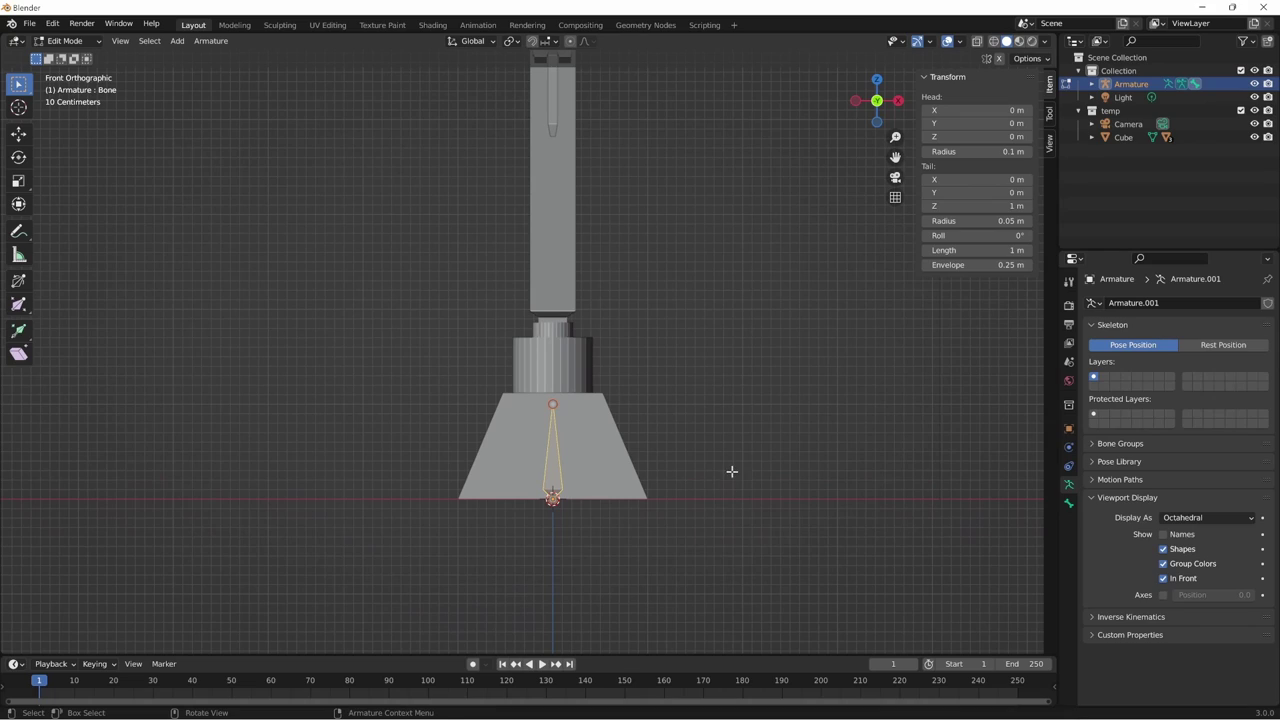
{"action": "key", "text": "F2"}
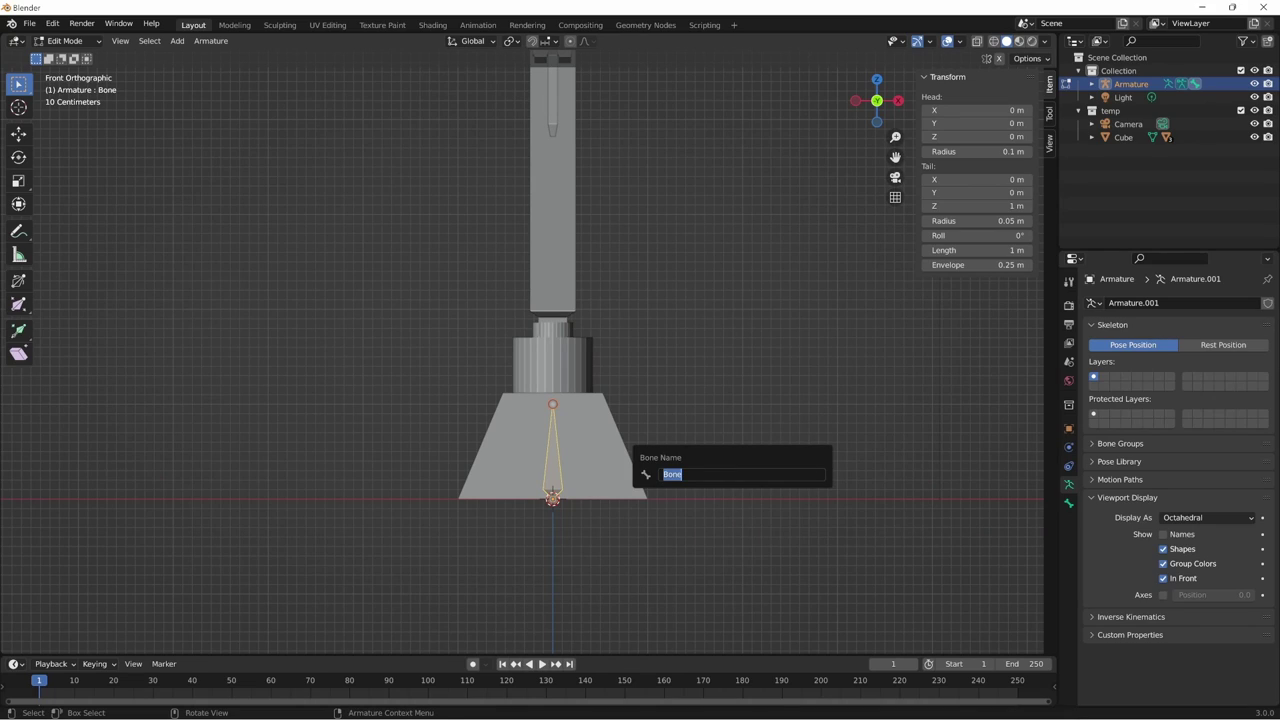
{"action": "type", "text": "base"}
{"action": "key", "text": "Return"}
{"action": "left_click", "coordinate": [1068, 503]}
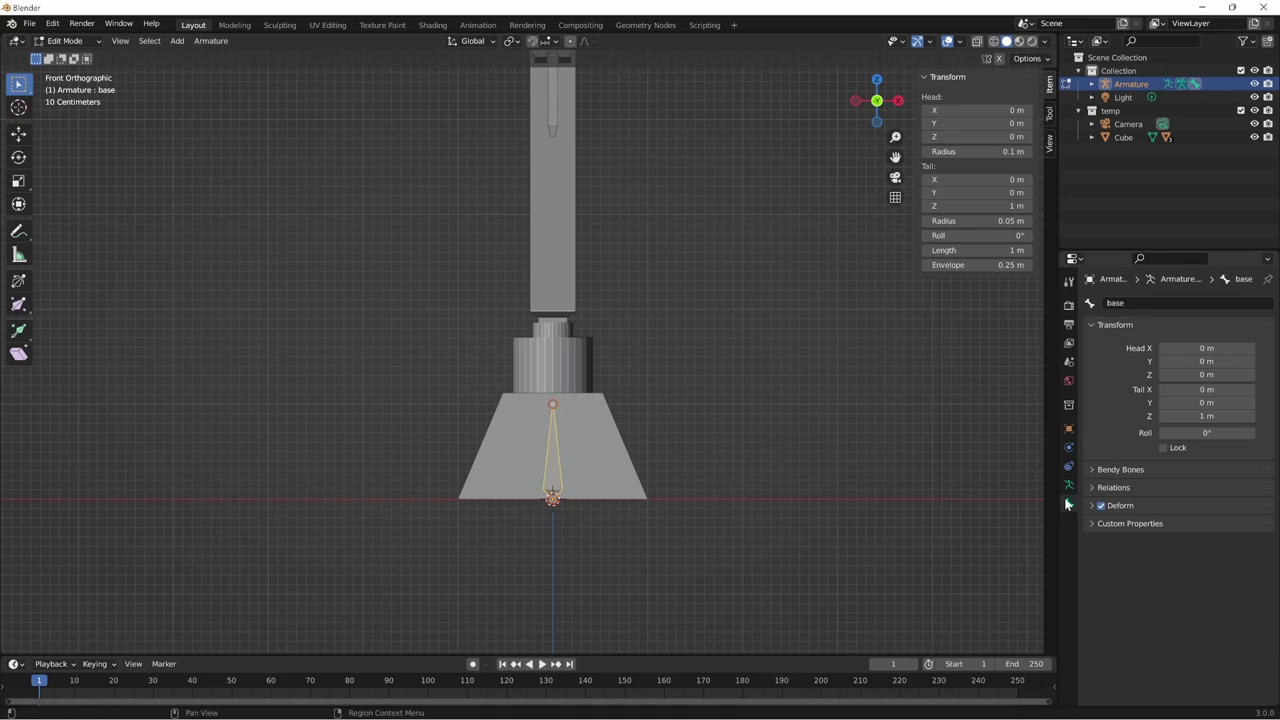
- Raise the base bone's tip to the cylinder bottom and extrude a vertical bone to the cylinder top
{"action": "left_click", "coordinate": [603, 538]}
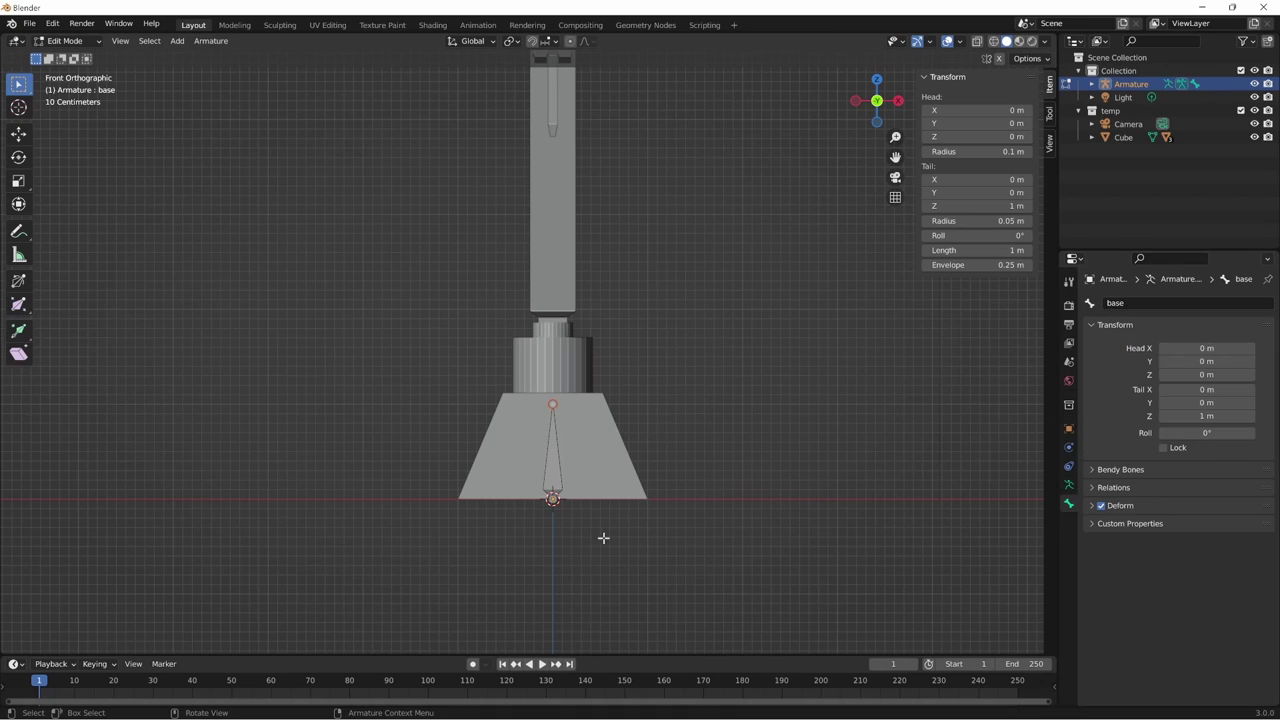
{"action": "key", "text": "g"}
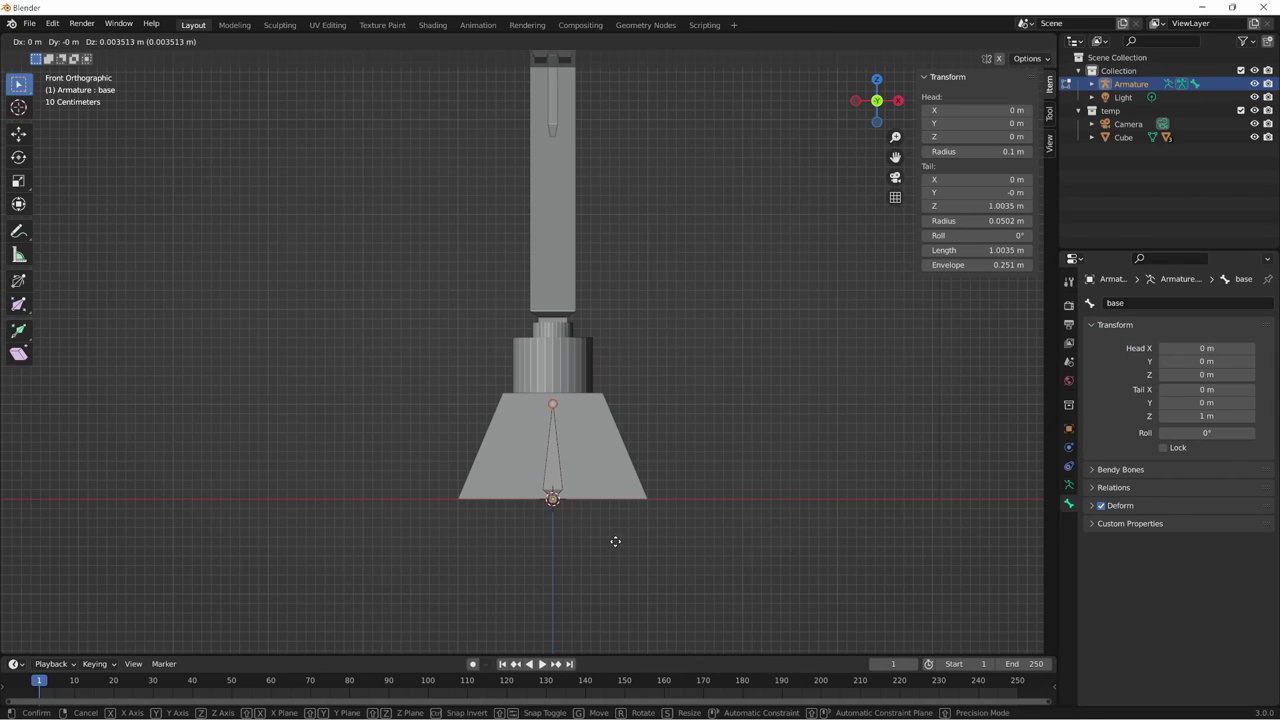
{"action": "key", "text": "z"}
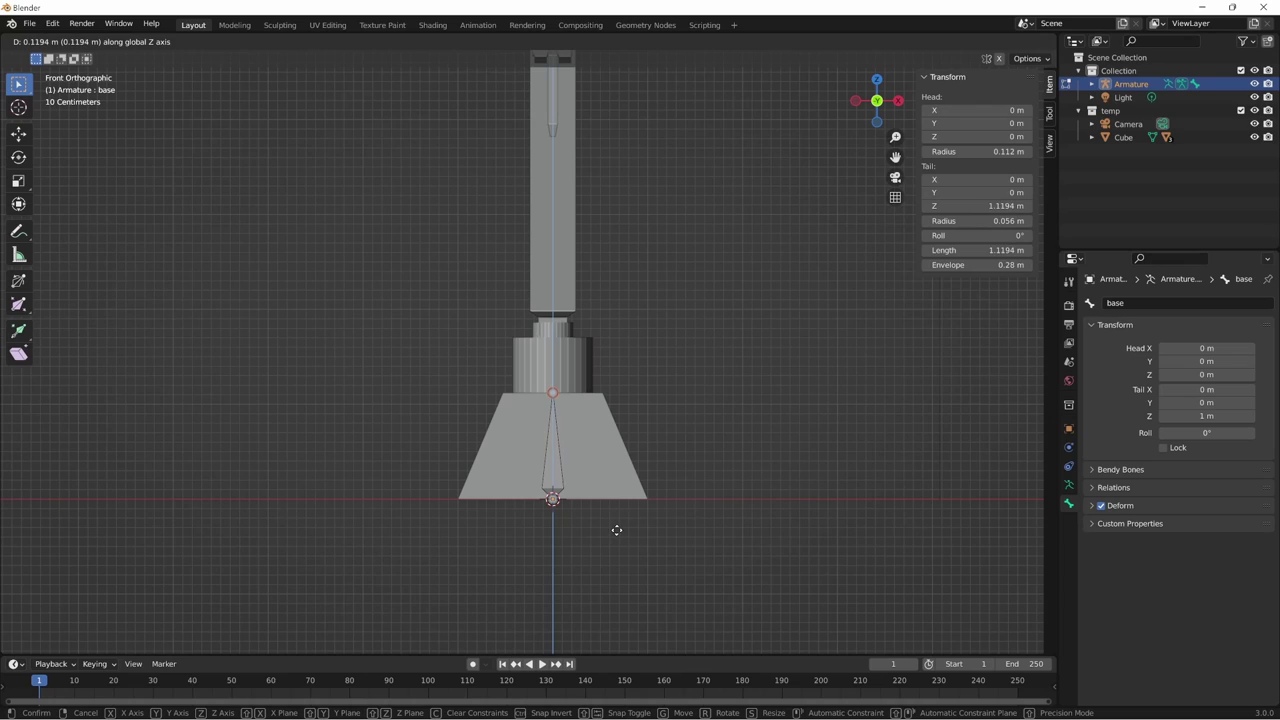
{"action": "left_click", "coordinate": [615, 526]}
{"action": "key", "text": "e"}
{"action": "key", "text": "z"}
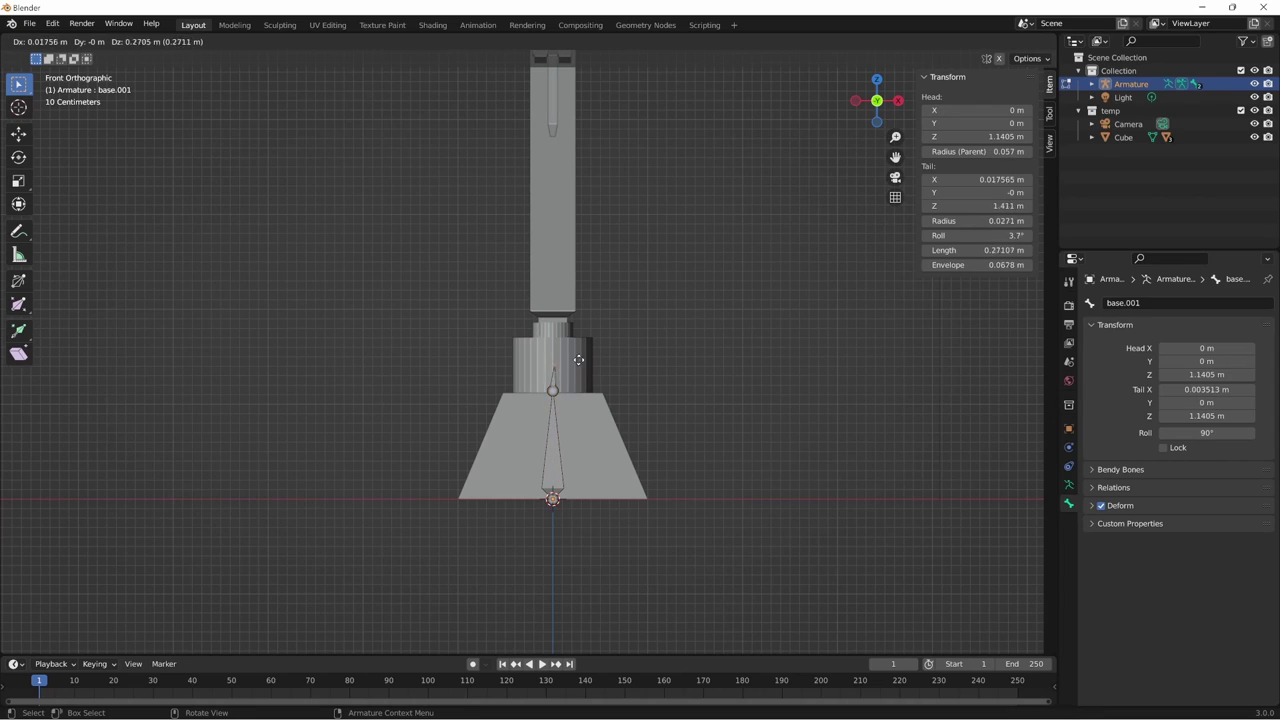
{"action": "left_click", "coordinate": [578, 333]}
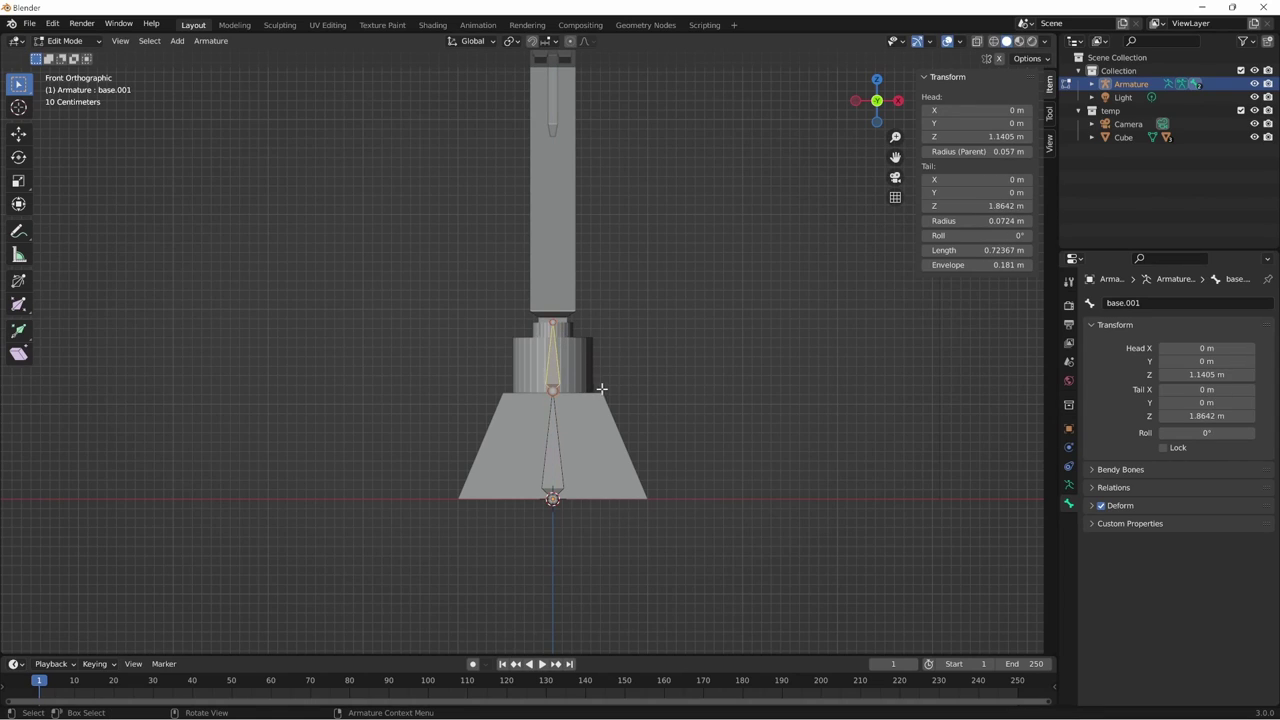
- Rename the new bone 'rotazione base'
{"action": "key", "text": "F2"}
{"action": "type", "text": "rotazione base"}
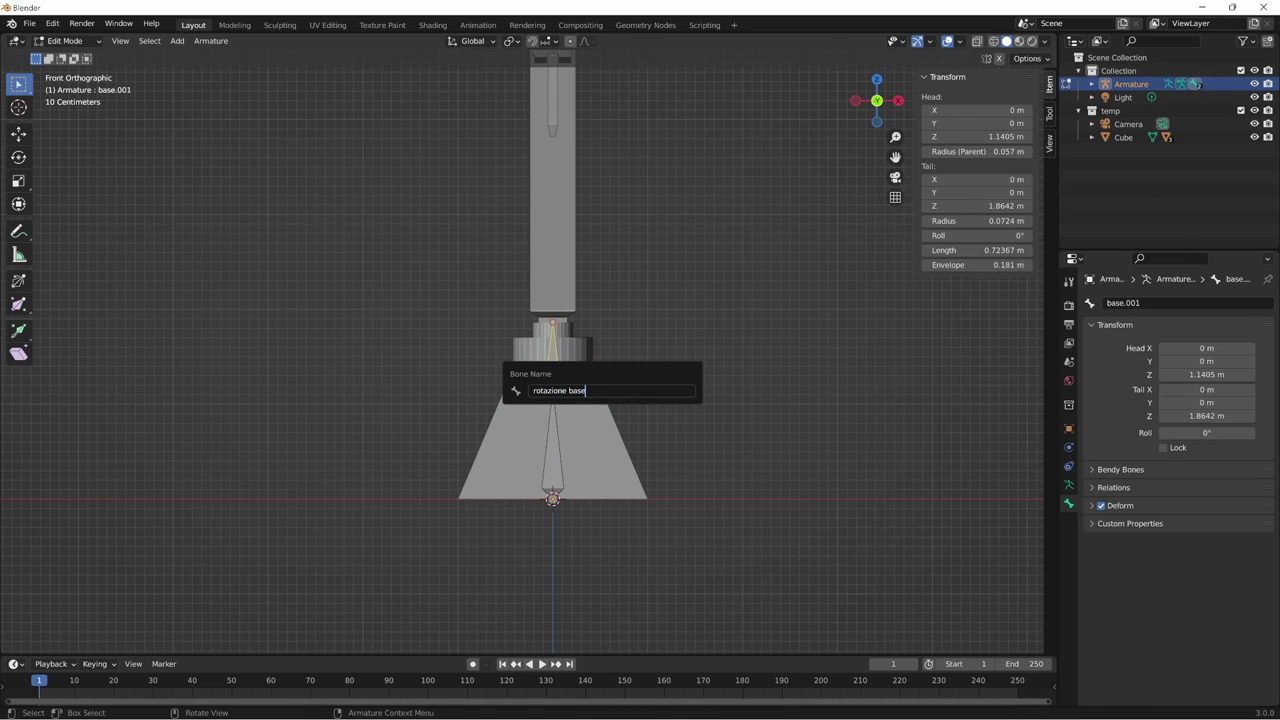
{"action": "key", "text": "Return"}
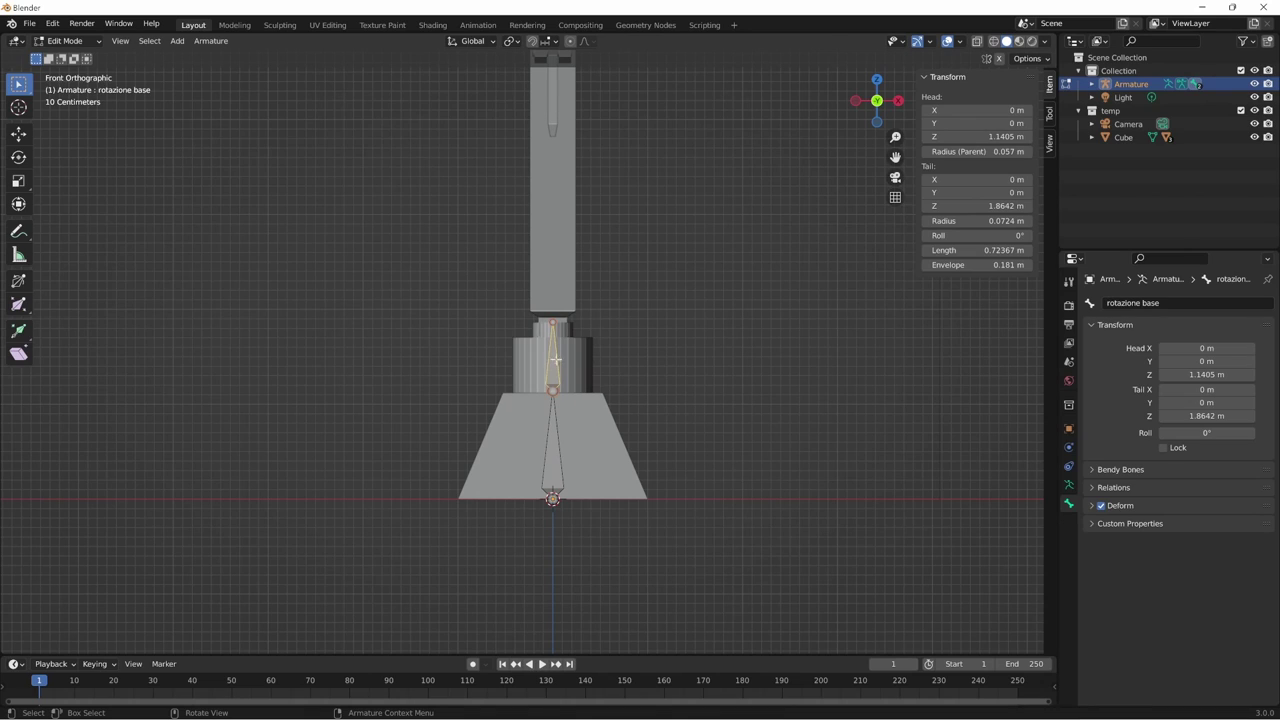
{"action": "key", "text": "KP_3"}
- Extrude rotazione base.001 from the rotazione base tip up to the elbow, about Z 5.18 m
{"action": "scroll", "coordinate": [797, 363], "scroll_direction": "down", "scroll_amount": 2}
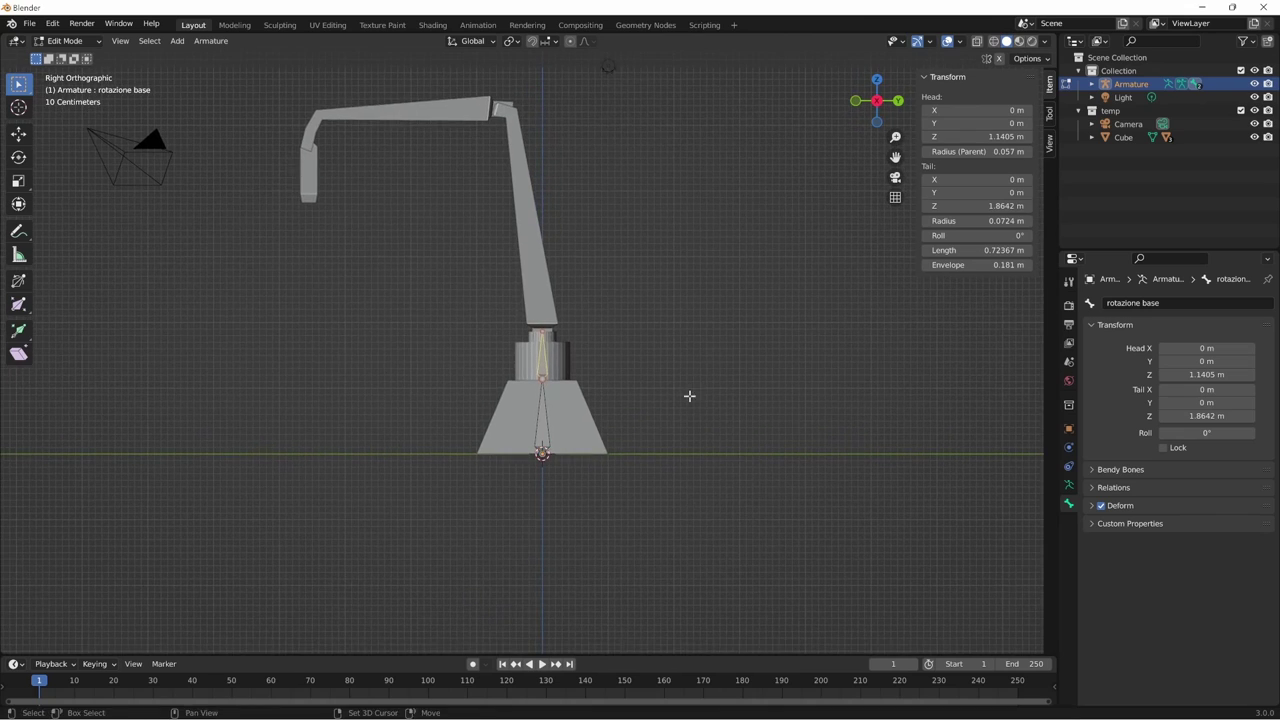
{"action": "middle_click_drag", "start_coordinate": [689, 394], "coordinate": [651, 455], "text": "shift"}
{"action": "left_click", "coordinate": [656, 544]}
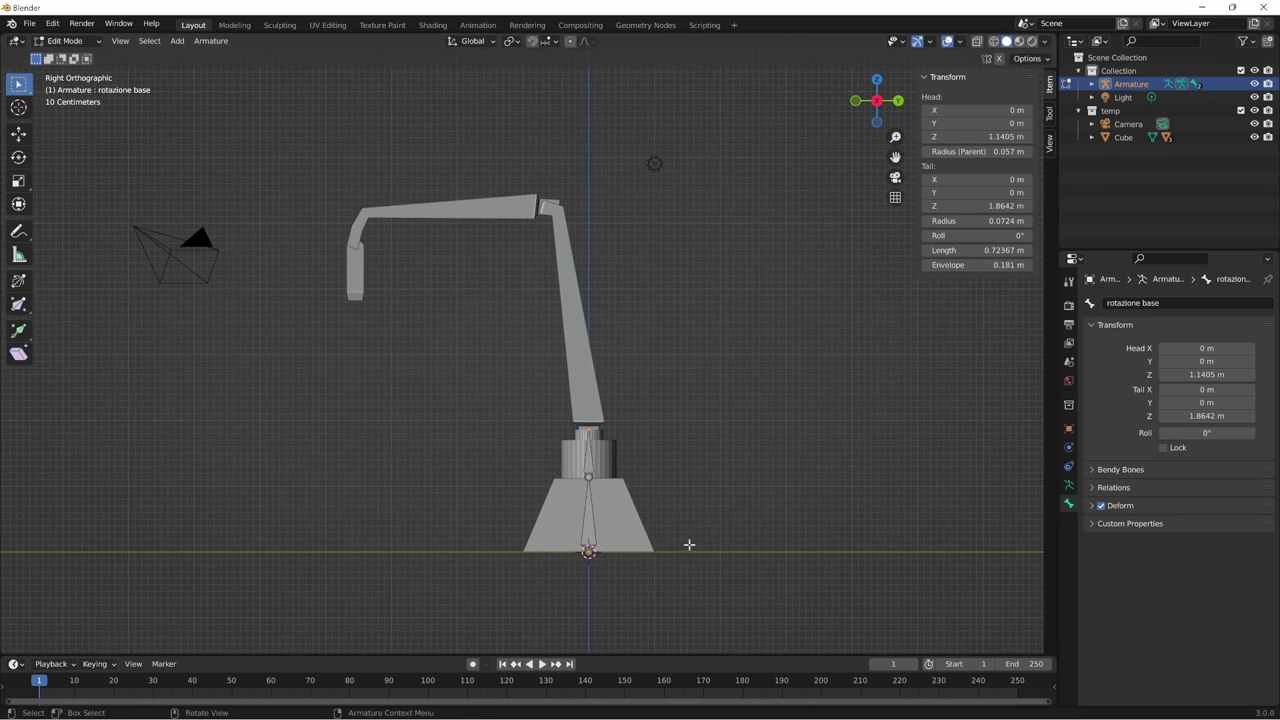
{"action": "key", "text": "e"}
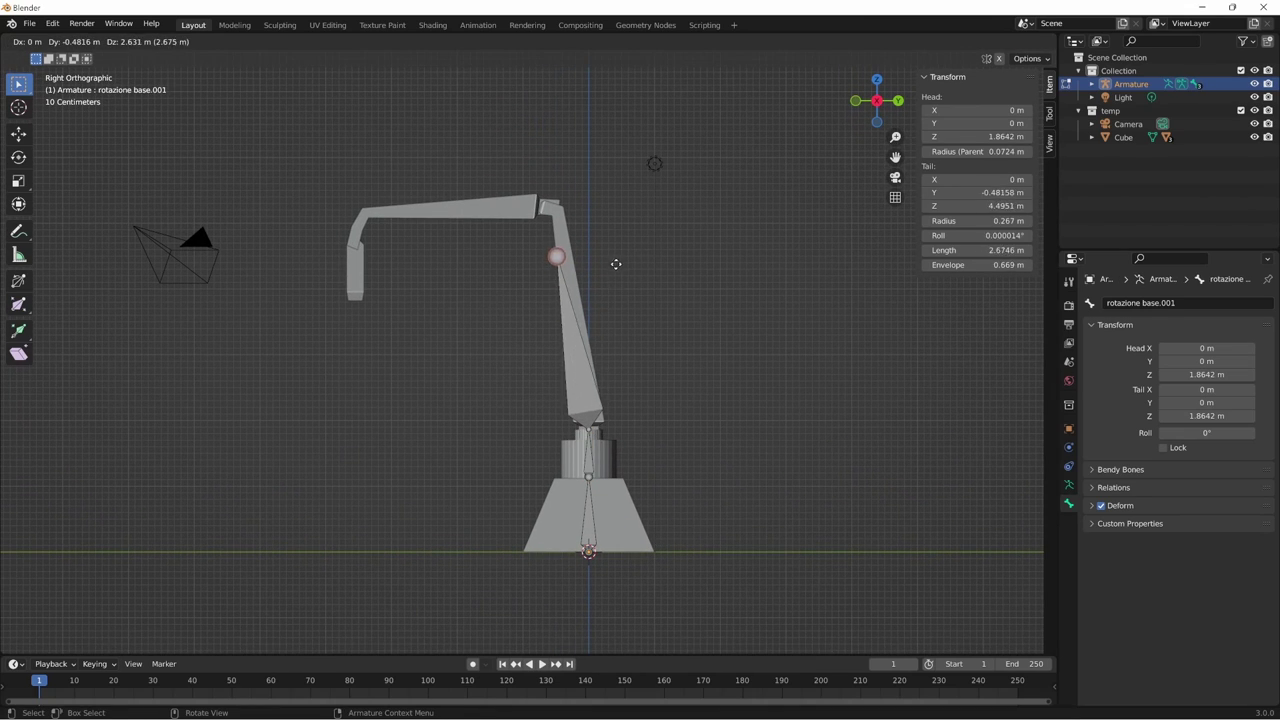
{"action": "left_click", "coordinate": [606, 220]}
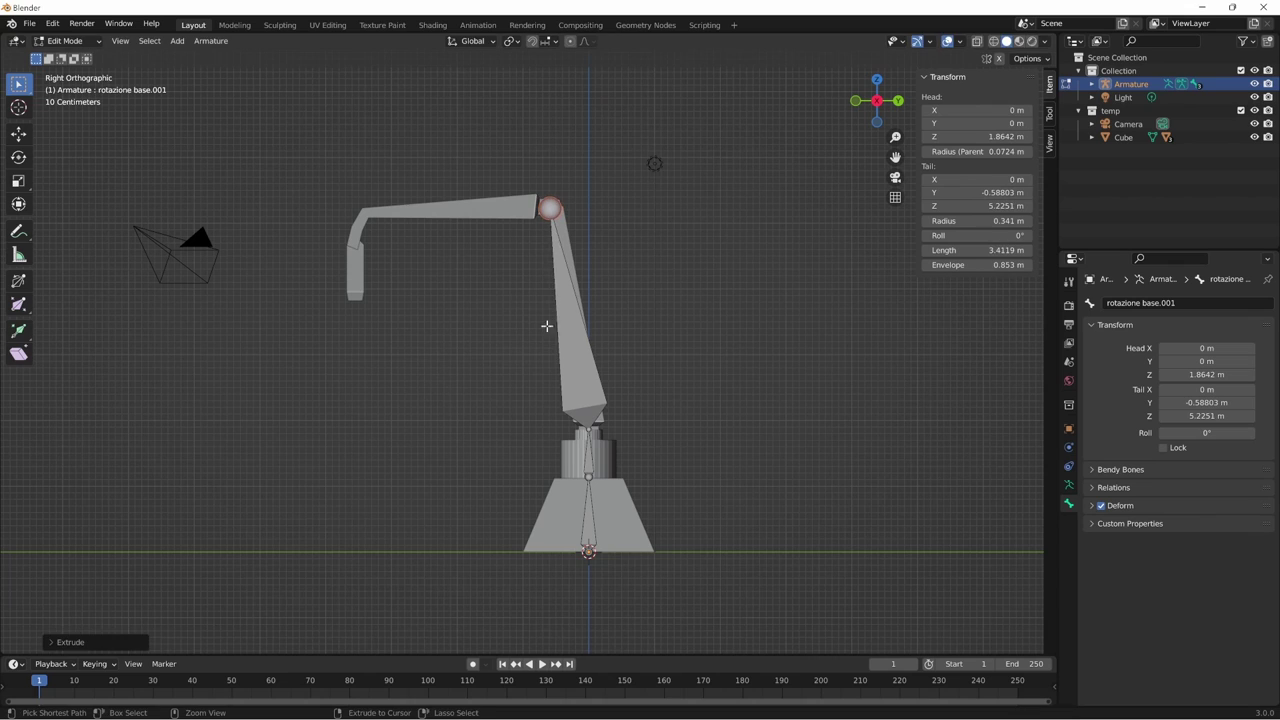
{"action": "scroll", "coordinate": [624, 270], "scroll_direction": "up", "scroll_amount": 5}
{"action": "middle_click_drag", "start_coordinate": [624, 270], "coordinate": [540, 245]}
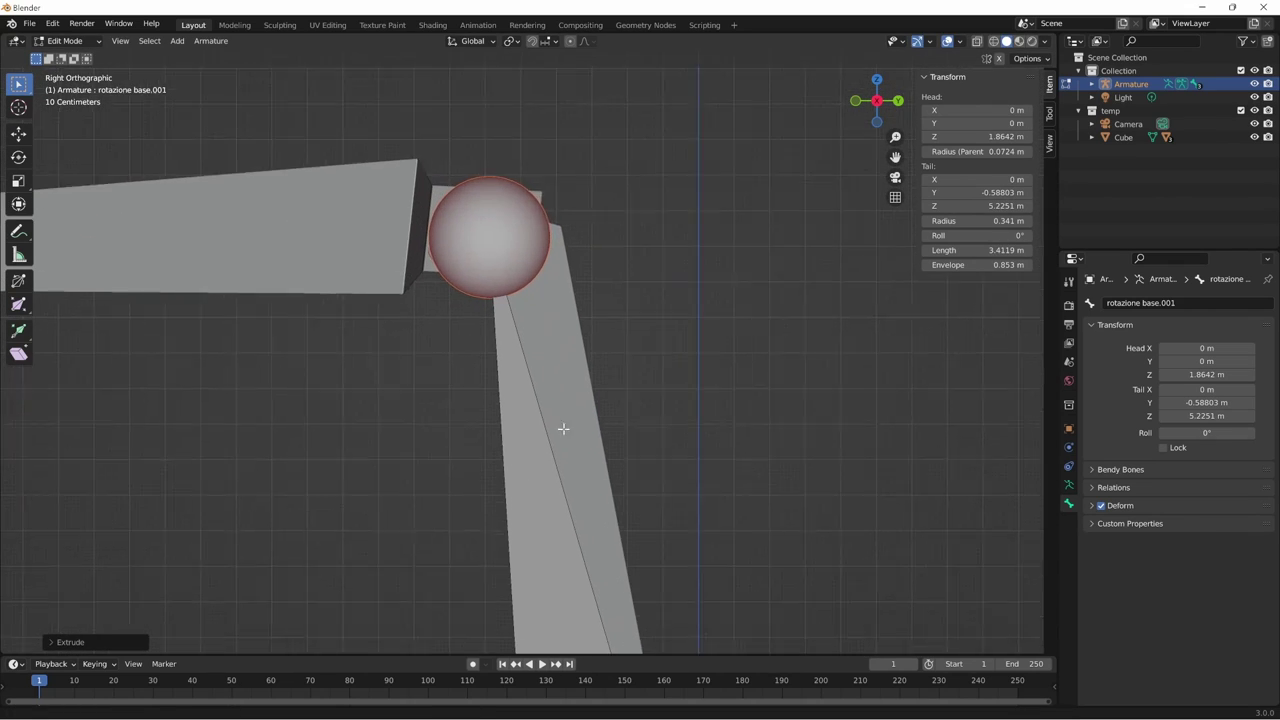
{"action": "key", "text": "g"}
{"action": "left_click", "coordinate": [701, 245]}
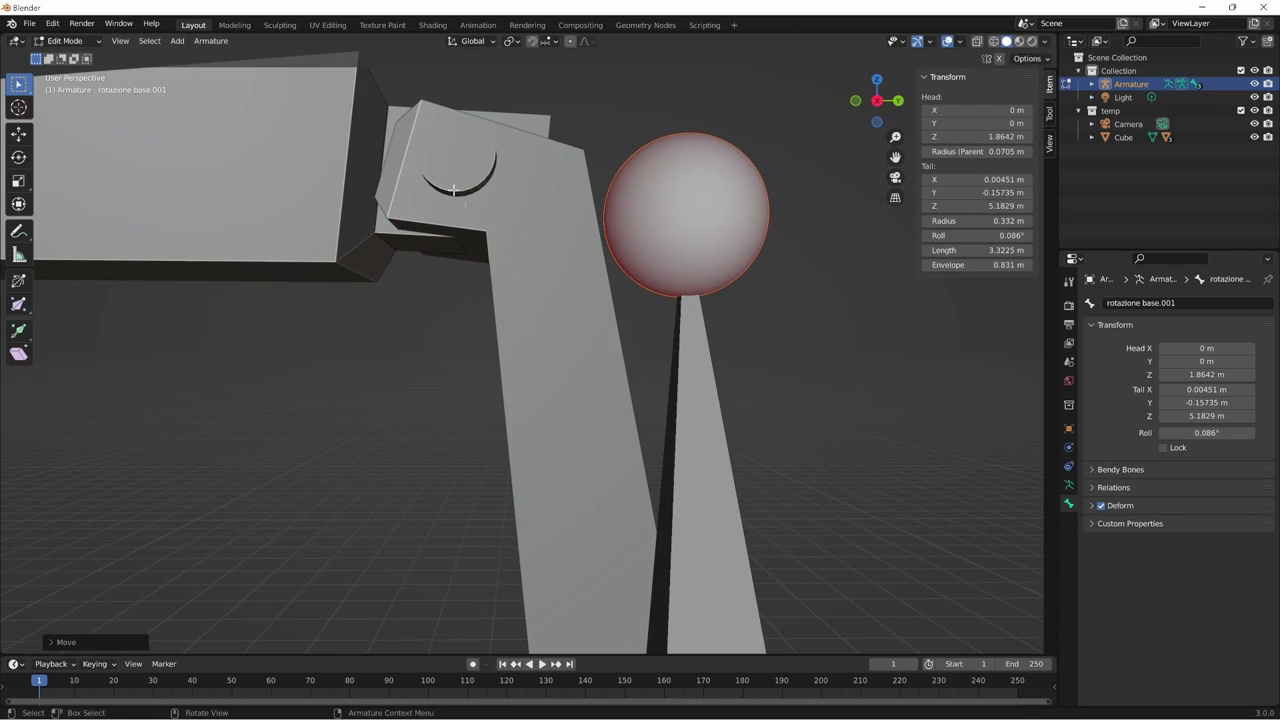
{"action": "key", "text": "KP_1"}
{"action": "key", "text": "KP_3"}
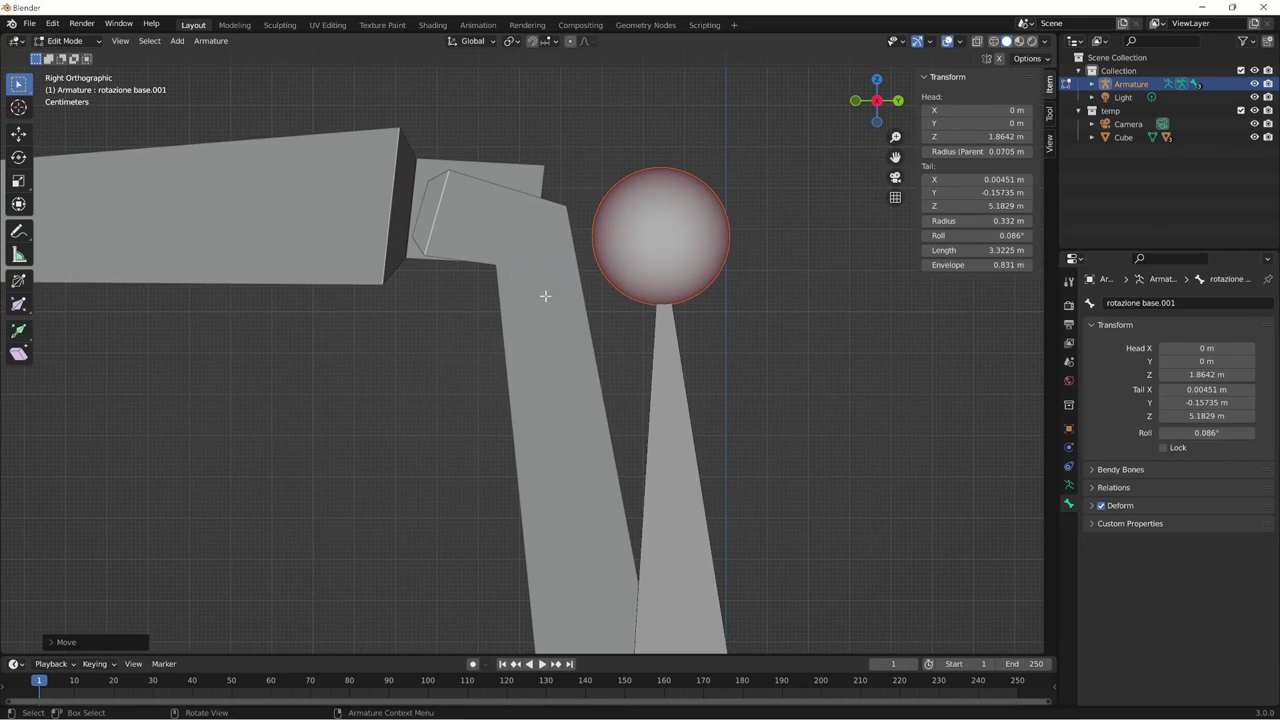
{"action": "left_click", "coordinate": [1045, 41]}
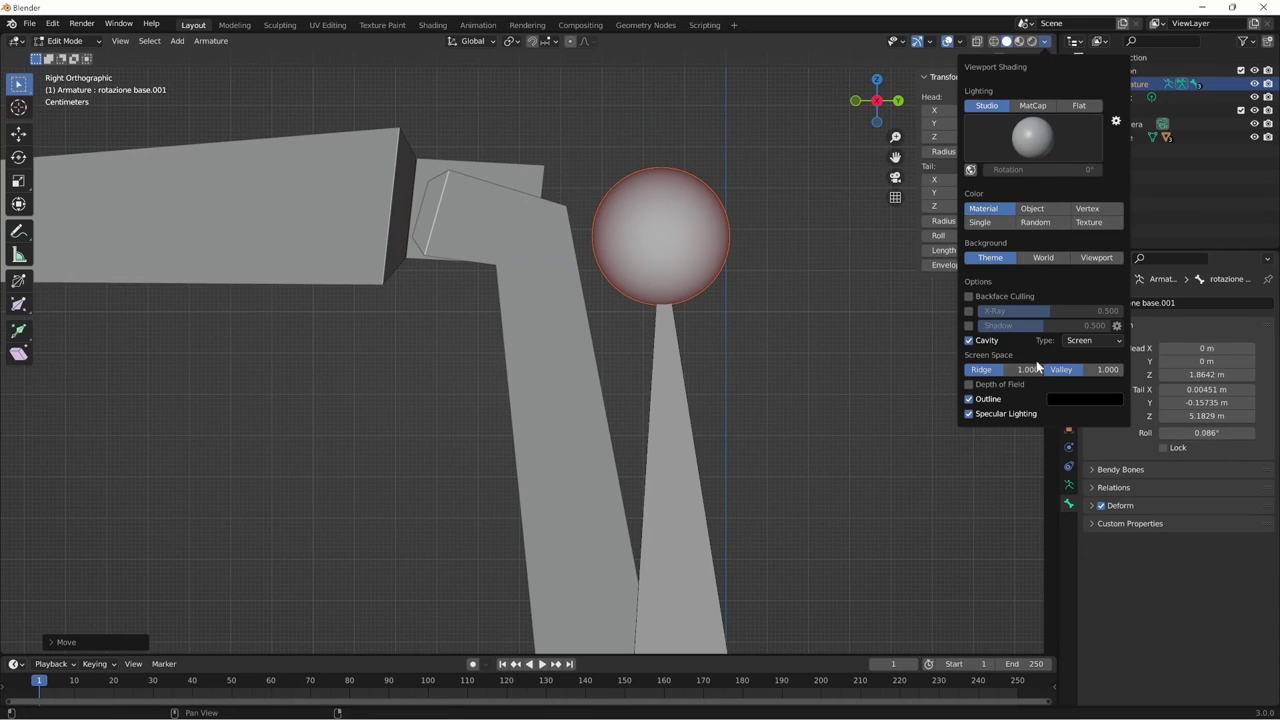
- Set viewport cavity shading to Both and nudge the bone's tail
{"action": "left_click", "coordinate": [1094, 340]}
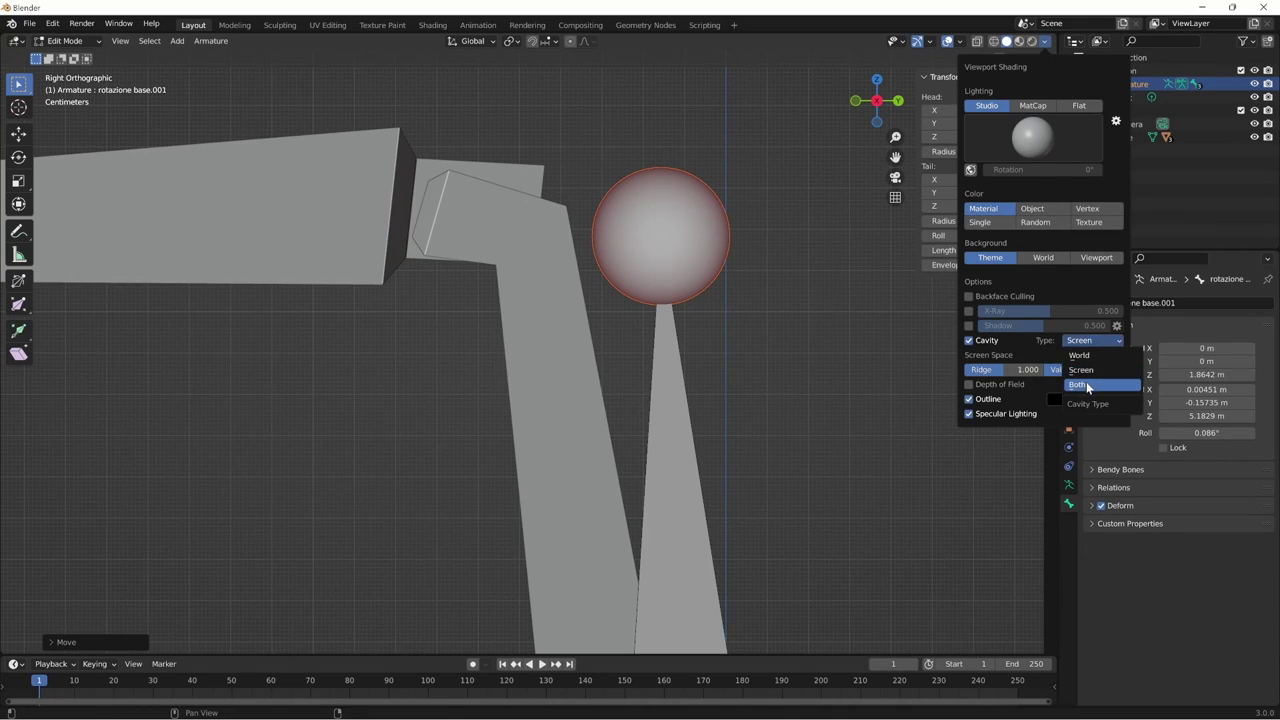
{"action": "left_click", "coordinate": [1110, 378]}
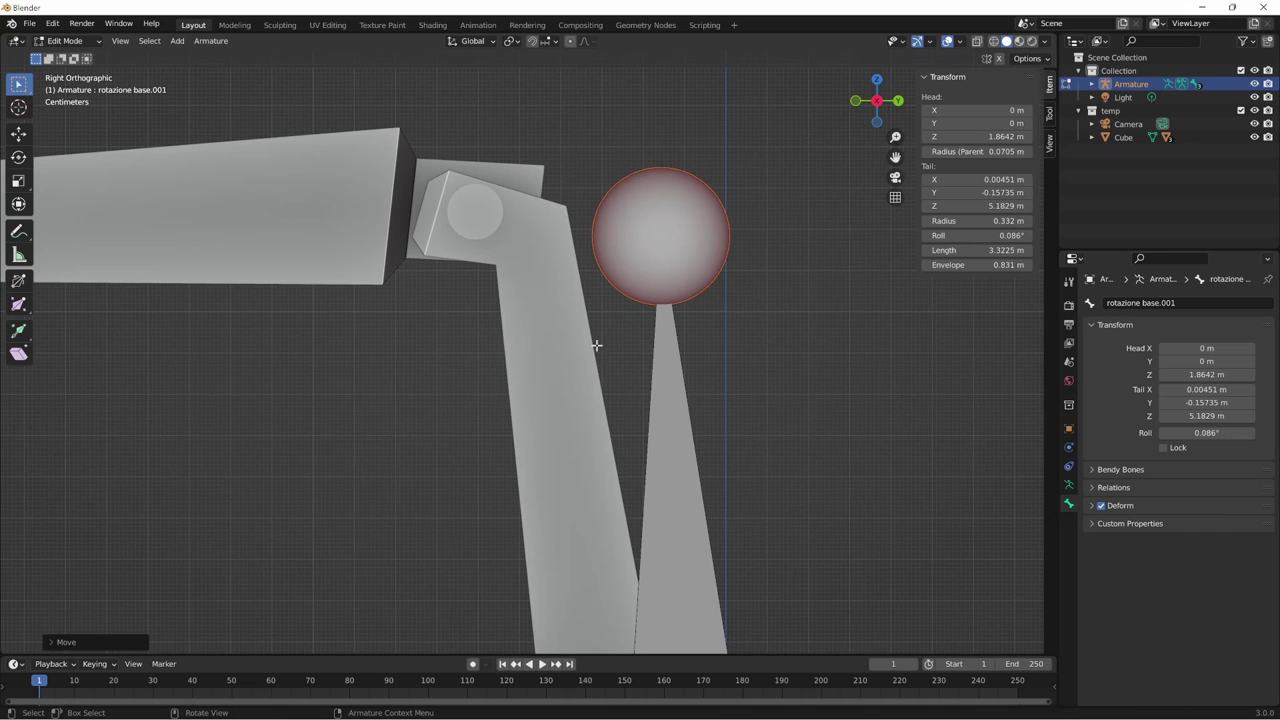
{"action": "key", "text": "g"}
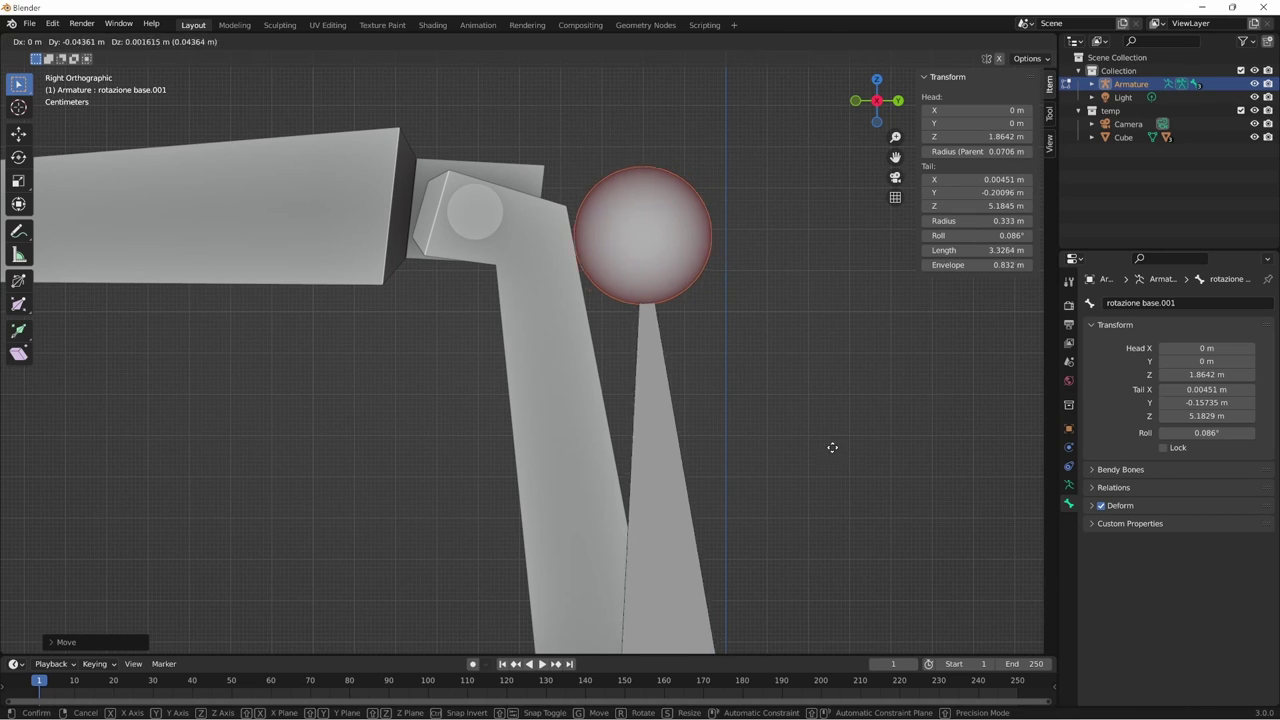
{"action": "left_click", "coordinate": [893, 445]}
- Select both elbow pin faces on Cube.003 and snap the 3D cursor to them
{"action": "scroll", "coordinate": [771, 363], "scroll_direction": "down", "scroll_amount": 2}
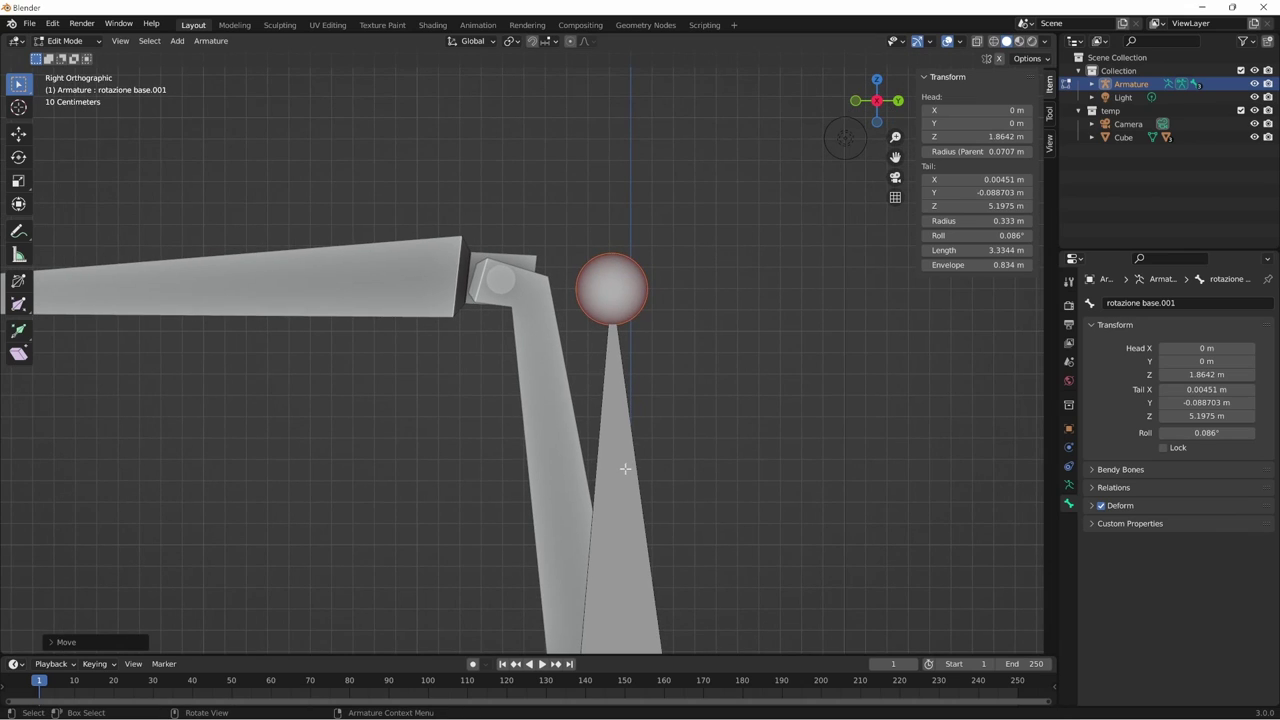
{"action": "key", "text": "Tab"}
{"action": "scroll", "coordinate": [640, 400], "scroll_direction": "down", "scroll_amount": 1}
{"action": "left_click", "coordinate": [610, 347]}
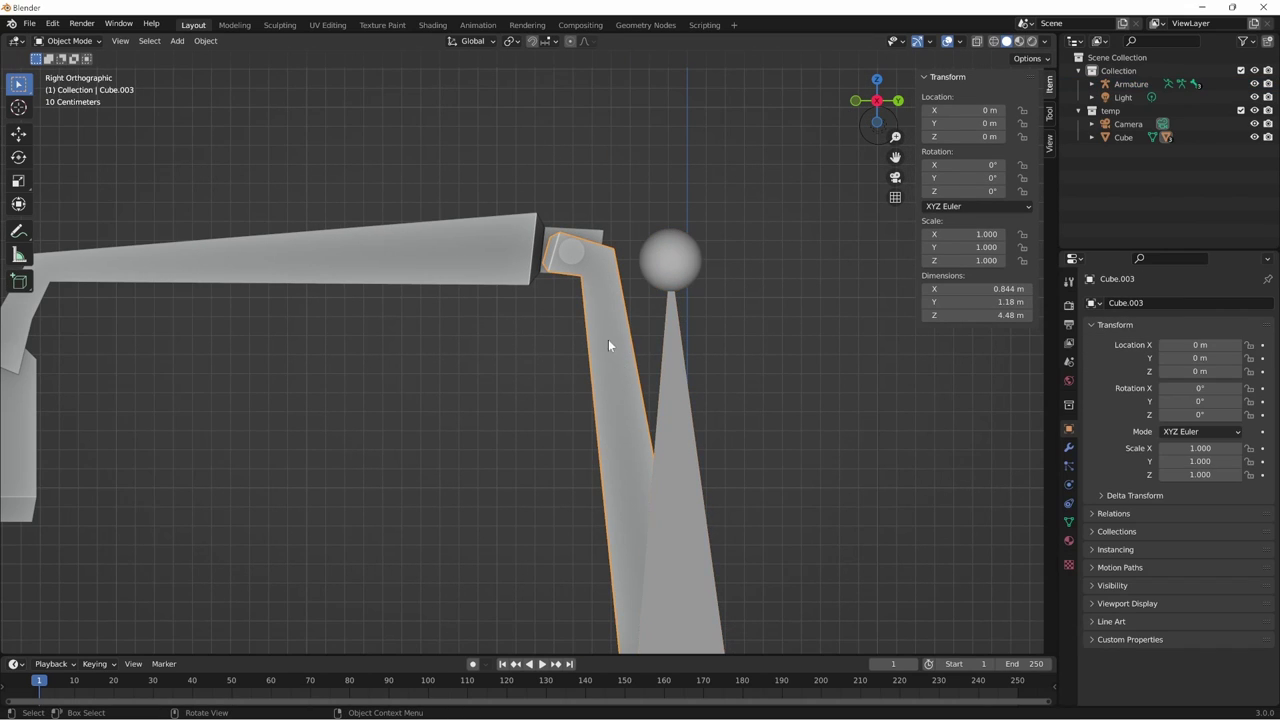
{"action": "key", "text": "Tab"}
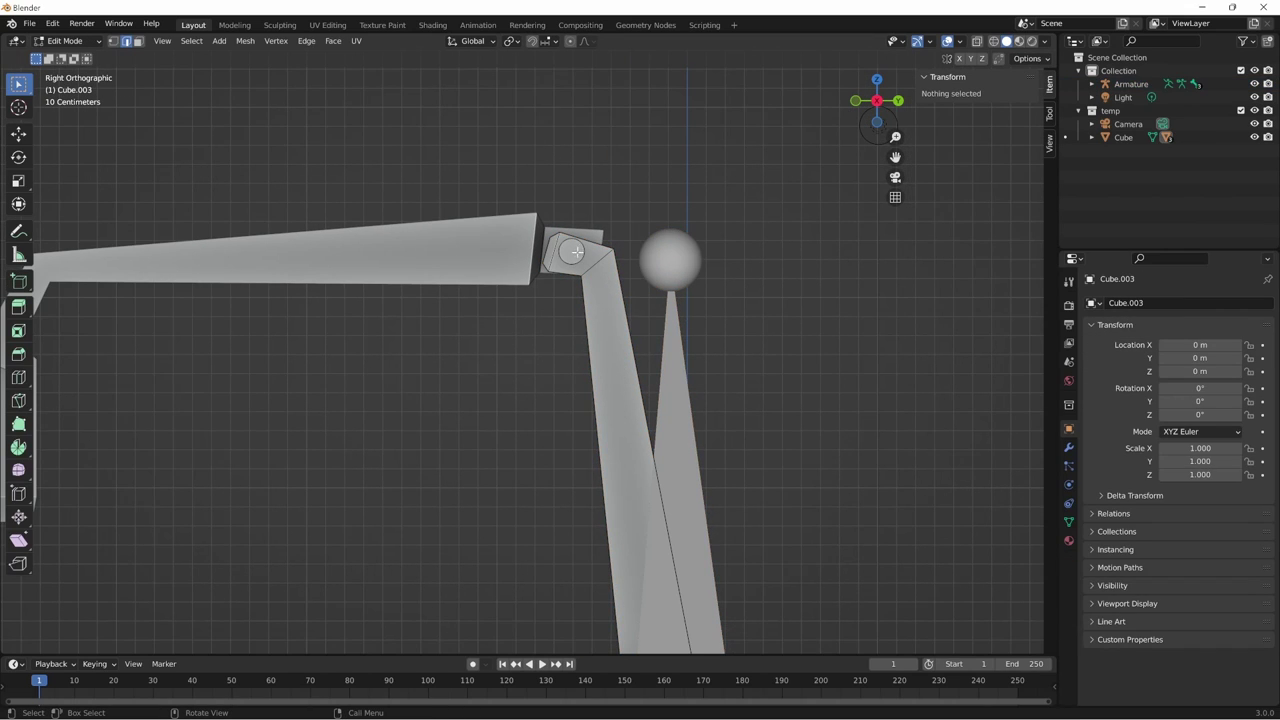
{"action": "left_click", "coordinate": [575, 251]}
{"action": "middle_click_drag", "start_coordinate": [570, 262], "coordinate": [507, 310]}
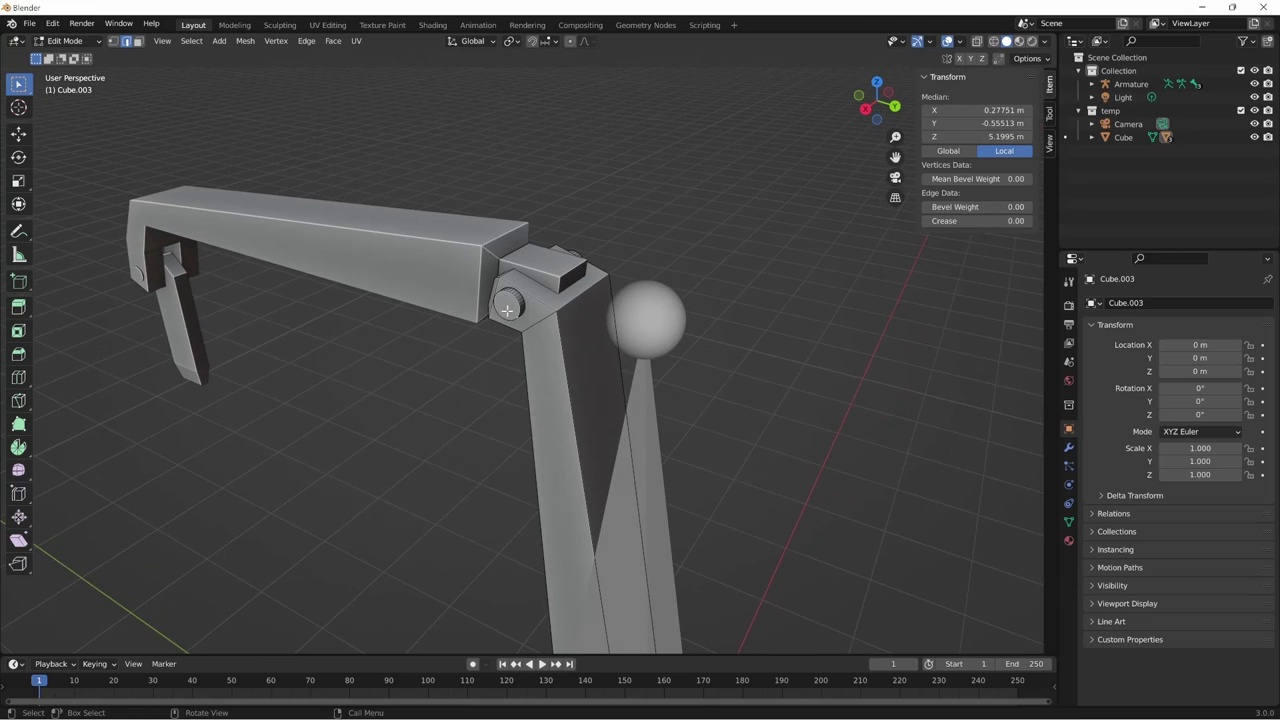
{"action": "middle_click_drag", "start_coordinate": [507, 310], "coordinate": [537, 314]}
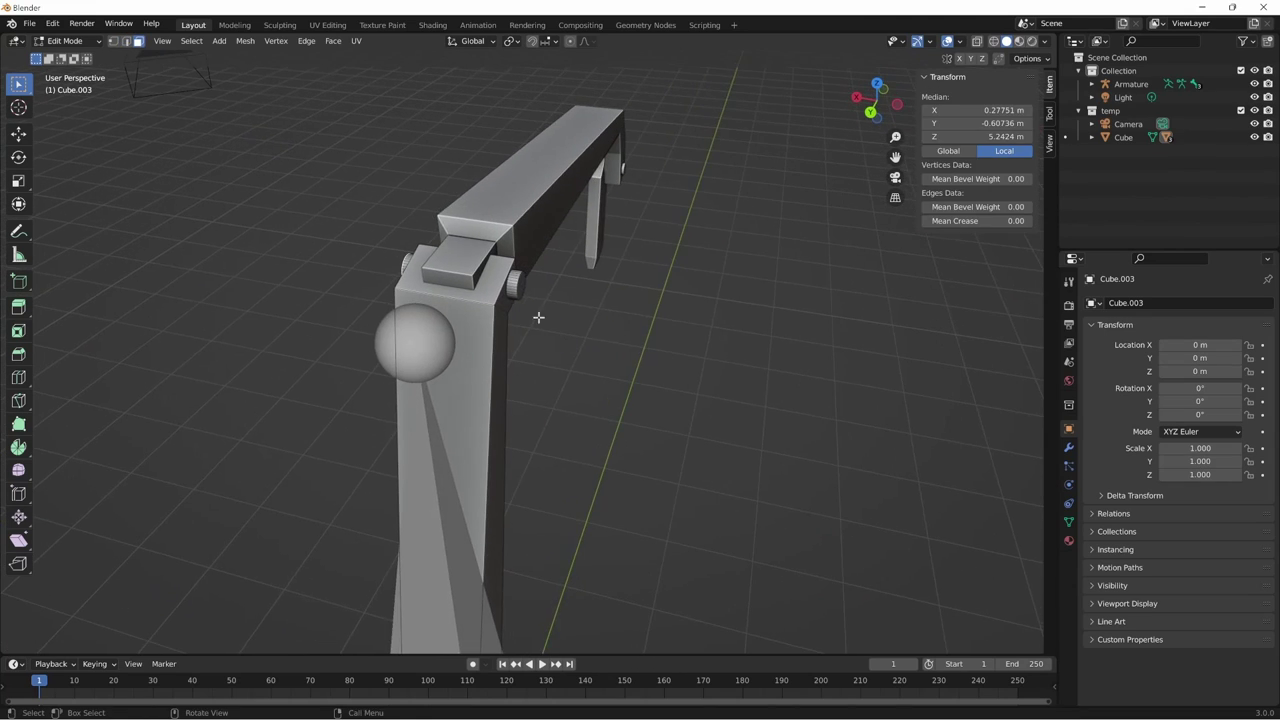
{"action": "left_click", "coordinate": [528, 294], "text": "shift"}
{"action": "key", "text": "shift+s"}
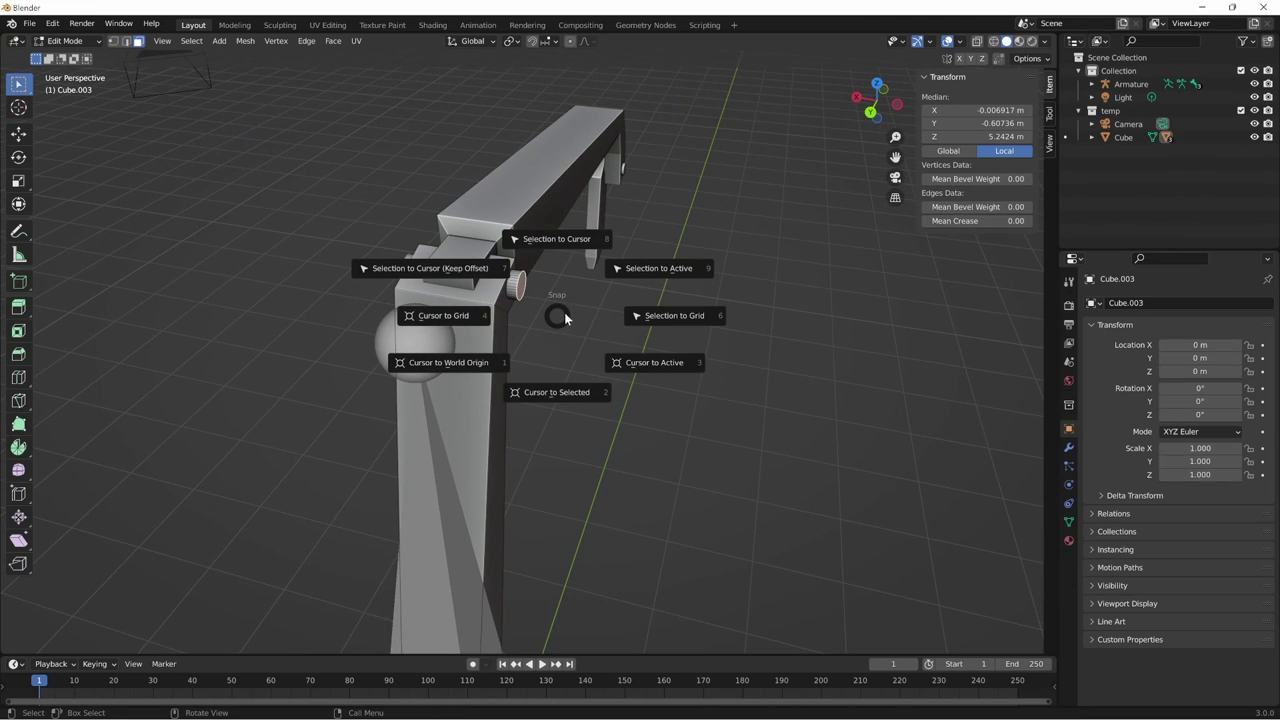
{"action": "left_click", "coordinate": [555, 394]}
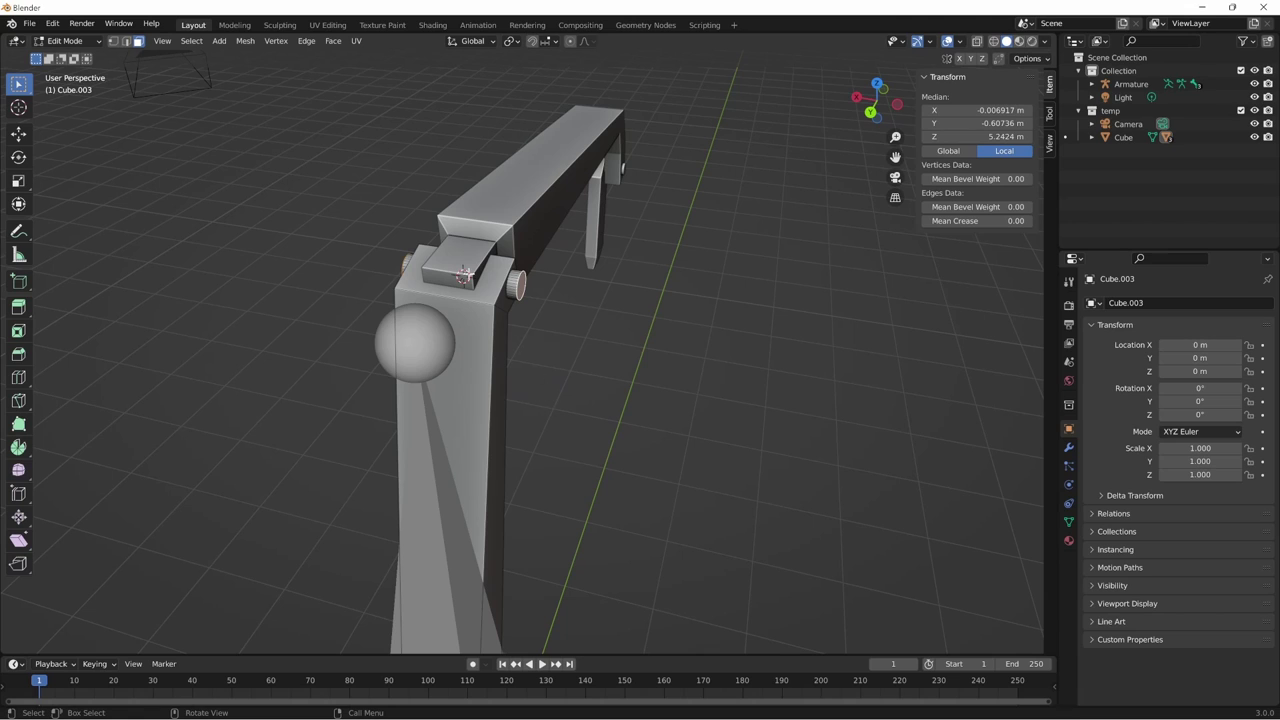
{"action": "mouse_move", "coordinate": [580, 343]}
{"action": "middle_mouse_down"}
{"action": "mouse_move", "coordinate": [690, 318]}
{"action": "mouse_move", "coordinate": [610, 268]}
{"action": "middle_mouse_up"}
- Snap the rotazione base.001 tail to the 3D cursor at Z 5.2424 m
{"action": "key", "text": "alt+q"}
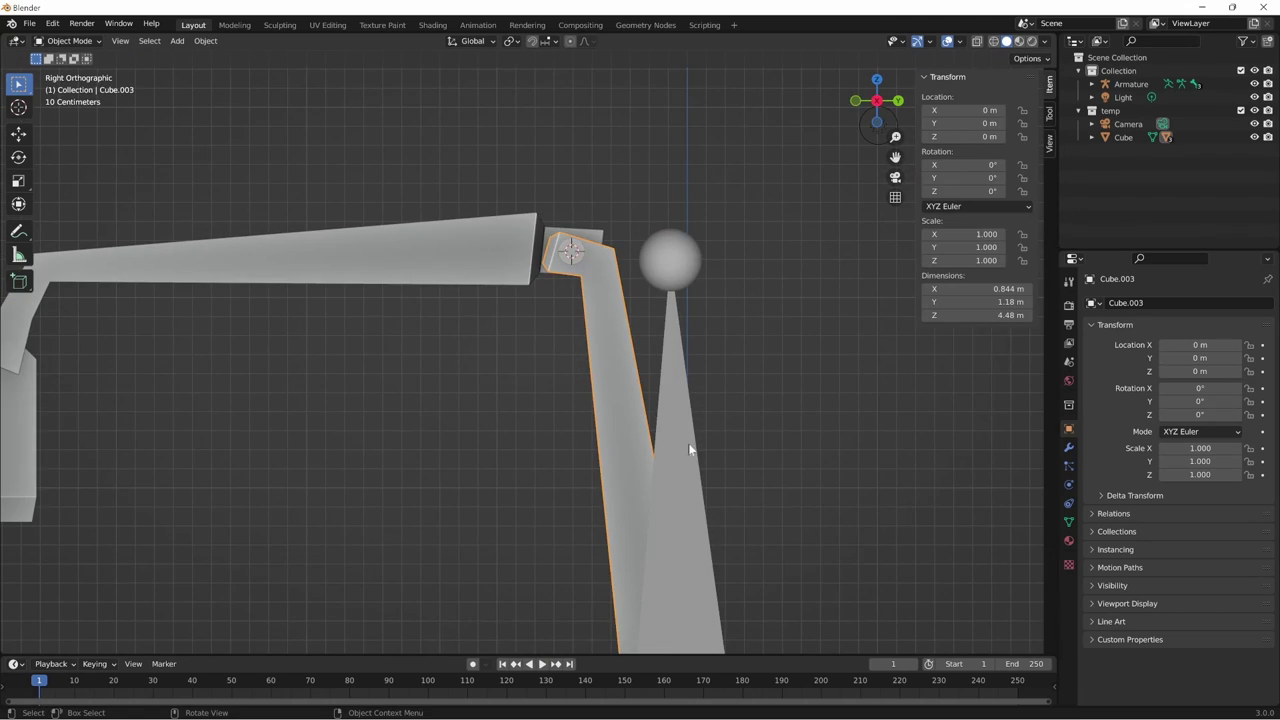
{"action": "left_click", "coordinate": [688, 275]}
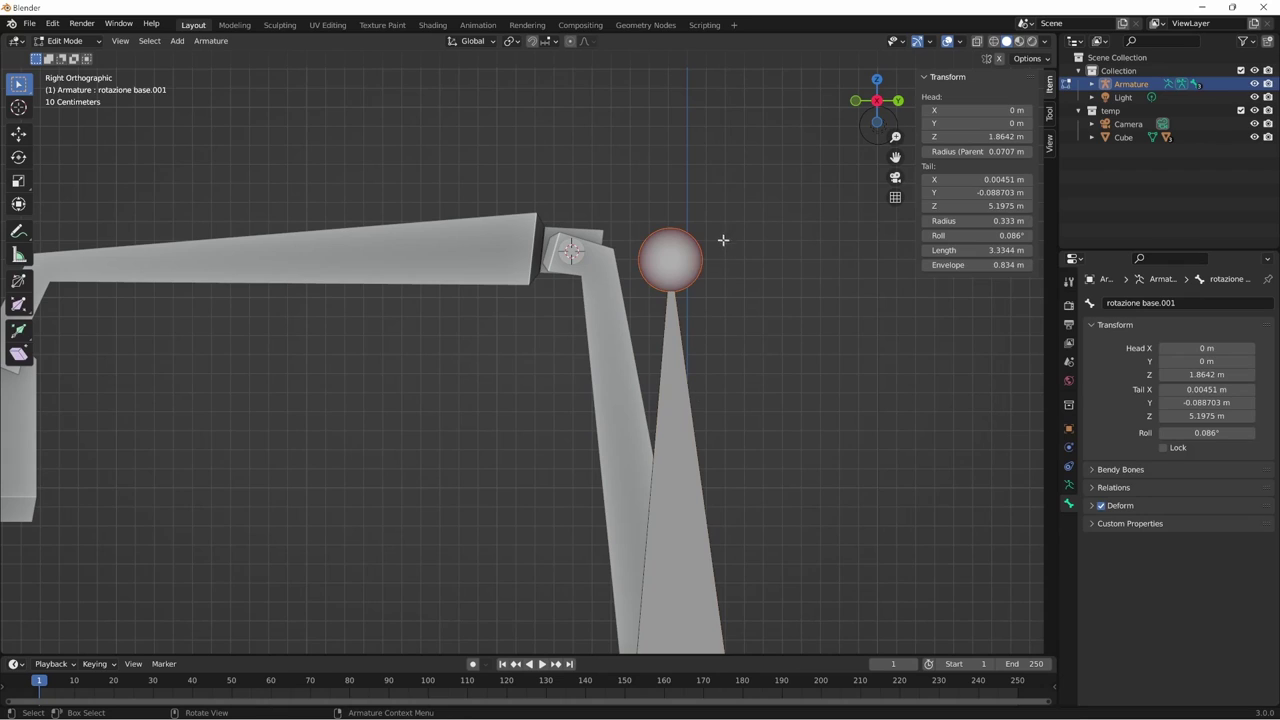
{"action": "key", "text": "shift+s"}
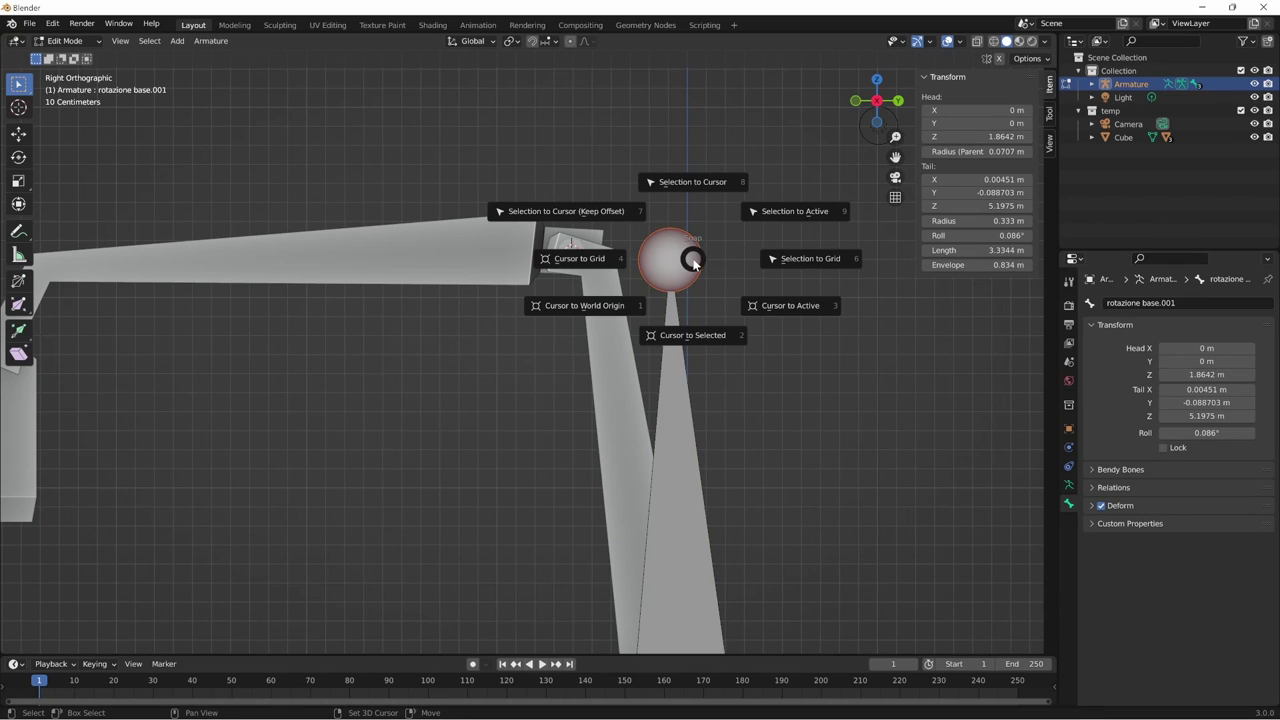
{"action": "left_click", "coordinate": [708, 190]}
{"action": "mouse_move", "coordinate": [708, 190]}
{"action": "middle_mouse_down"}
{"action": "mouse_move", "coordinate": [708, 480]}
{"action": "mouse_move", "coordinate": [657, 329]}
{"action": "mouse_move", "coordinate": [734, 491]}
{"action": "middle_mouse_up"}
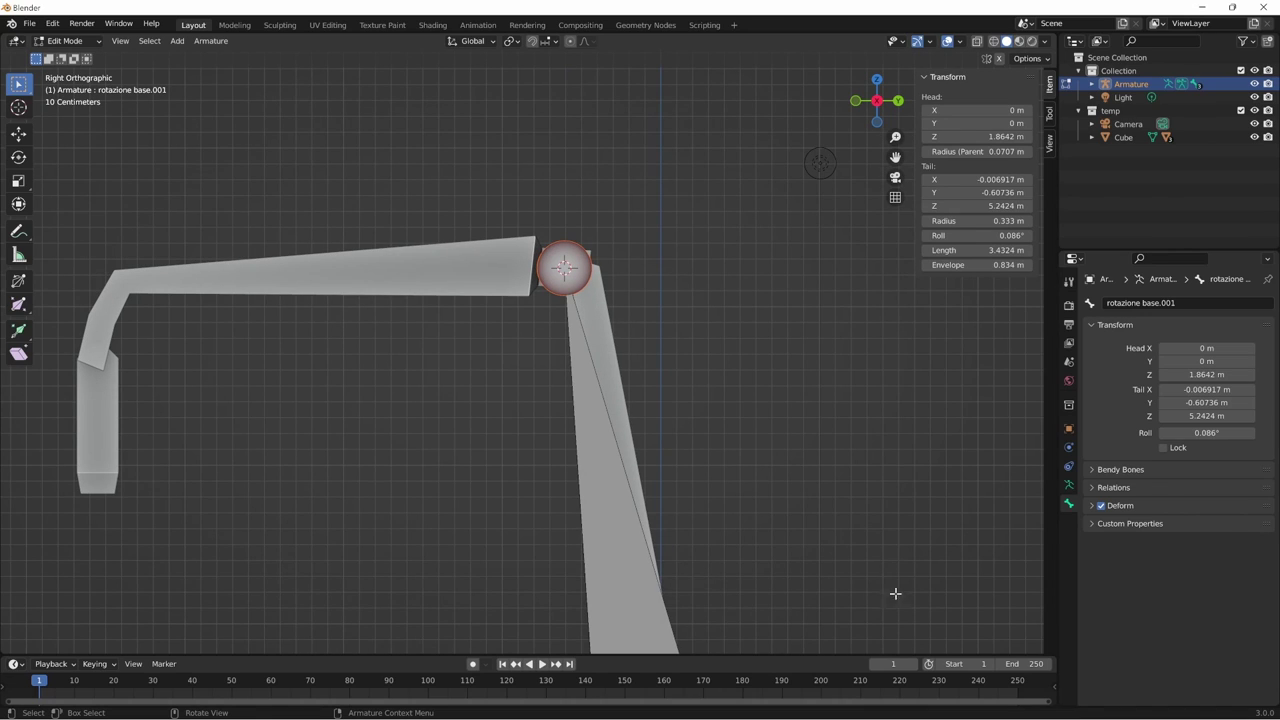
{"action": "left_click", "coordinate": [1068, 428]}
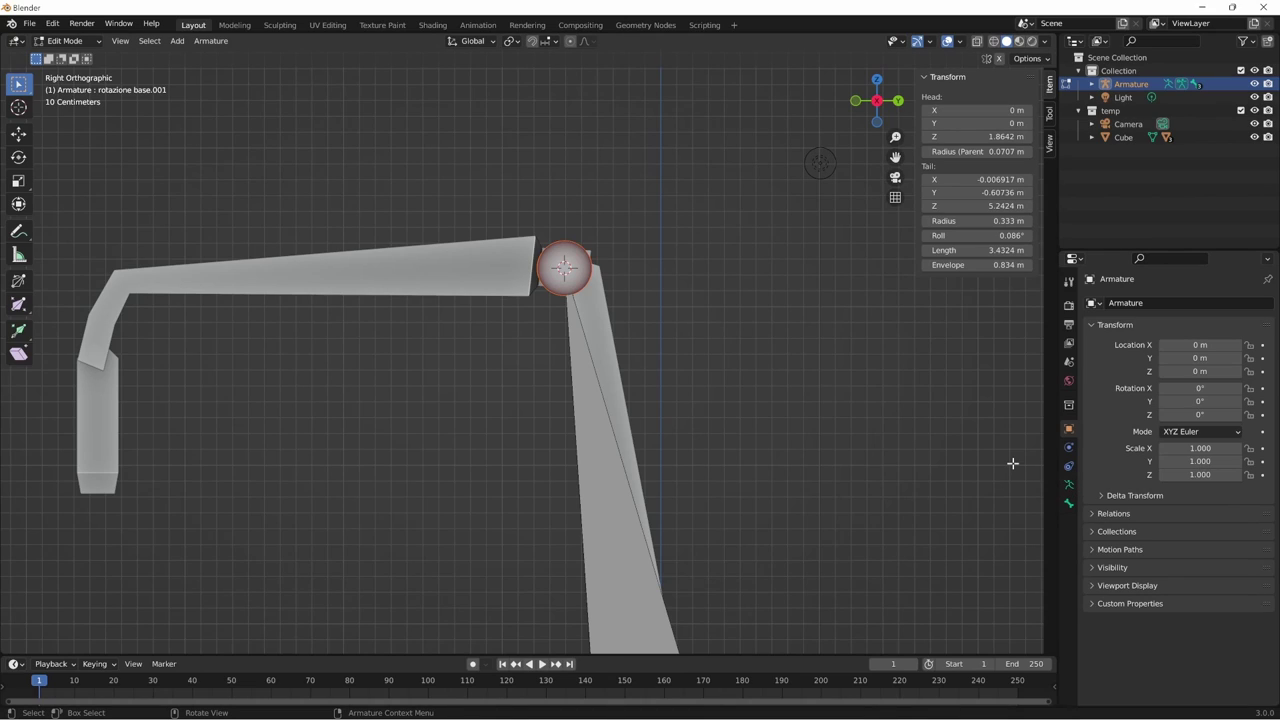
- Set the armature object's Display As to Wire and re-enter its Edit Mode
{"action": "left_click", "coordinate": [1112, 586]}
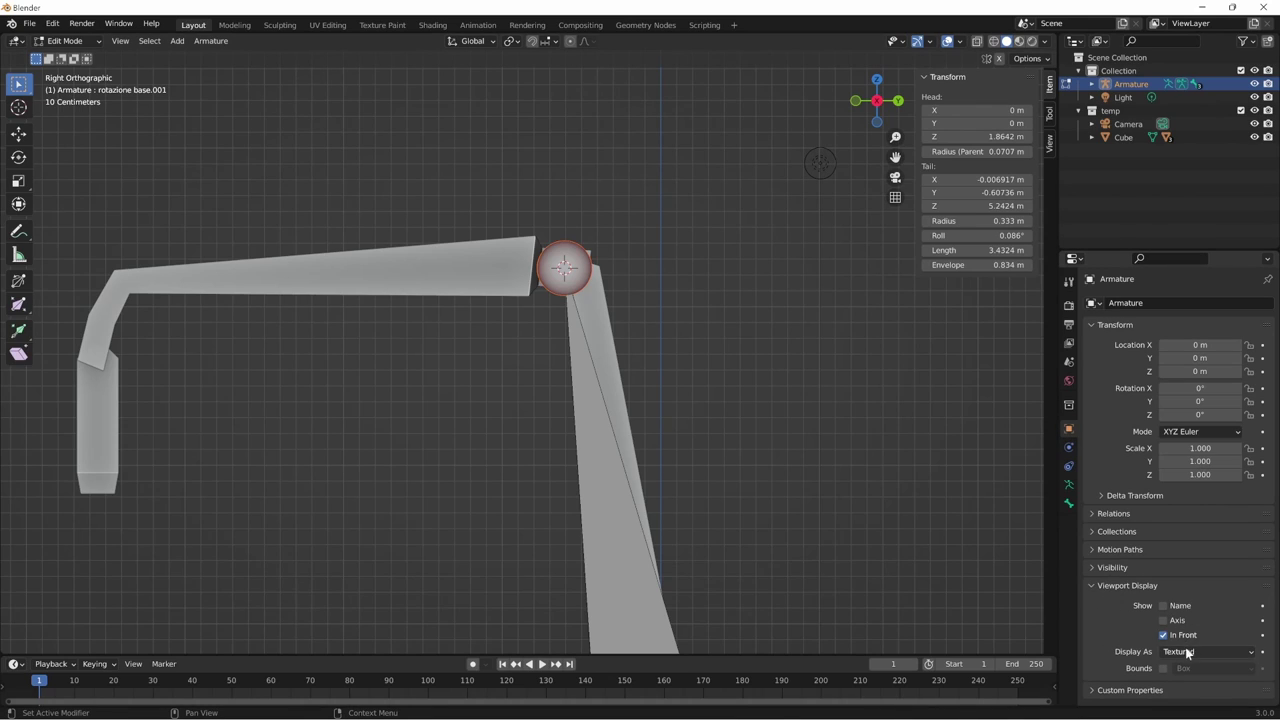
{"action": "left_click", "coordinate": [1189, 653]}
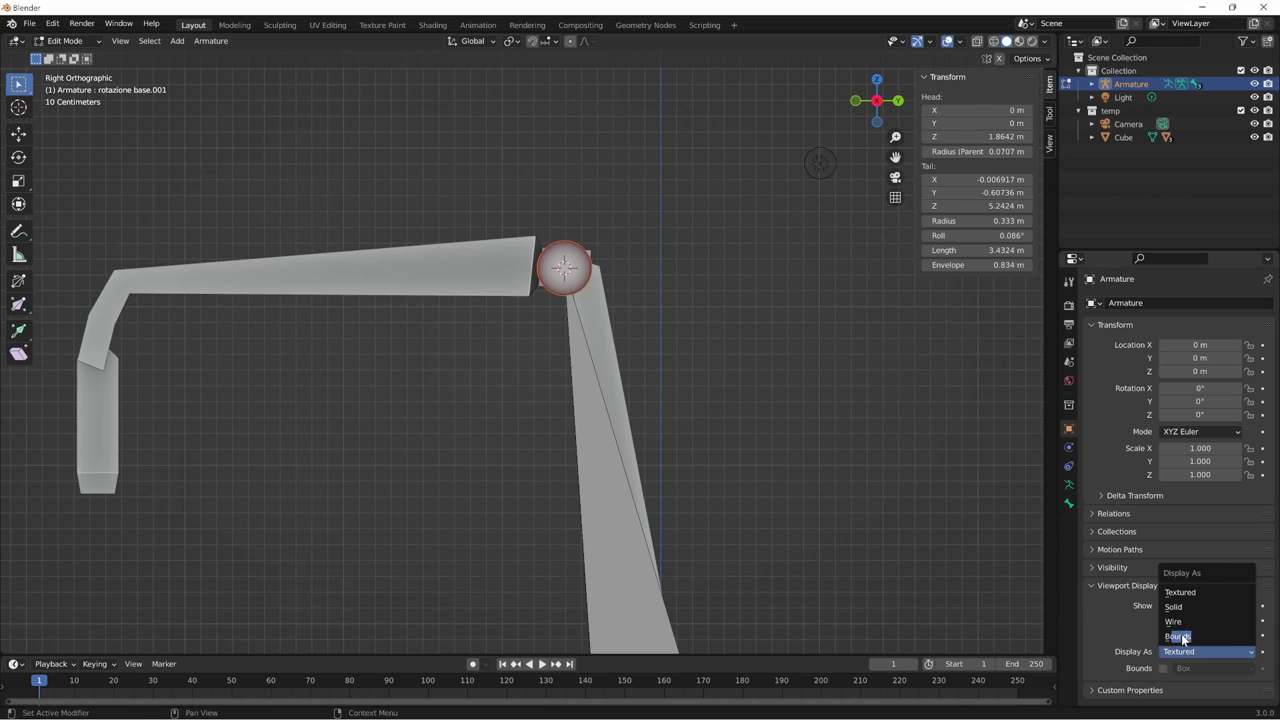
{"action": "left_click", "coordinate": [1188, 623]}
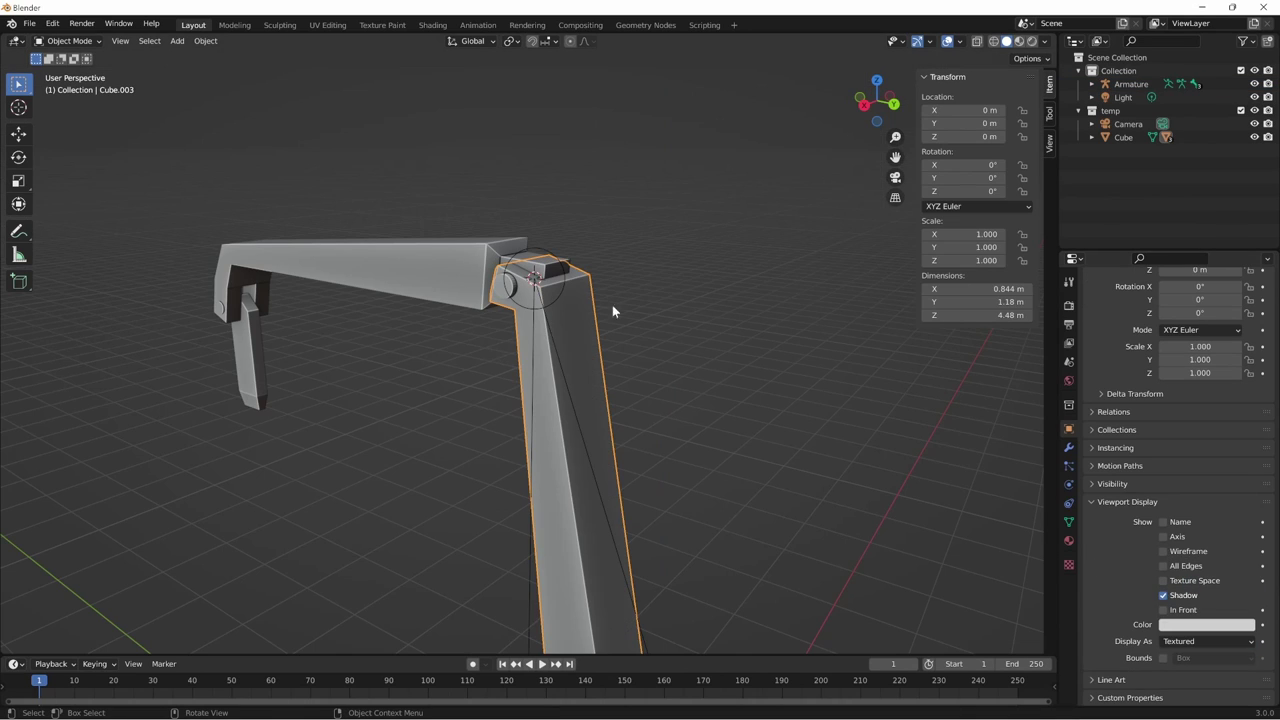
{"action": "left_click", "coordinate": [547, 258]}
{"action": "mouse_move", "coordinate": [550, 262]}
{"action": "middle_mouse_down"}
{"action": "mouse_move", "coordinate": [806, 482]}
{"action": "mouse_move", "coordinate": [782, 406]}
{"action": "mouse_move", "coordinate": [695, 547]}
{"action": "mouse_move", "coordinate": [711, 389]}
{"action": "mouse_move", "coordinate": [772, 386]}
{"action": "mouse_move", "coordinate": [680, 316]}
{"action": "mouse_move", "coordinate": [729, 586]}
{"action": "middle_mouse_up"}
{"action": "scroll", "coordinate": [700, 523], "scroll_direction": "up", "scroll_amount": 2}
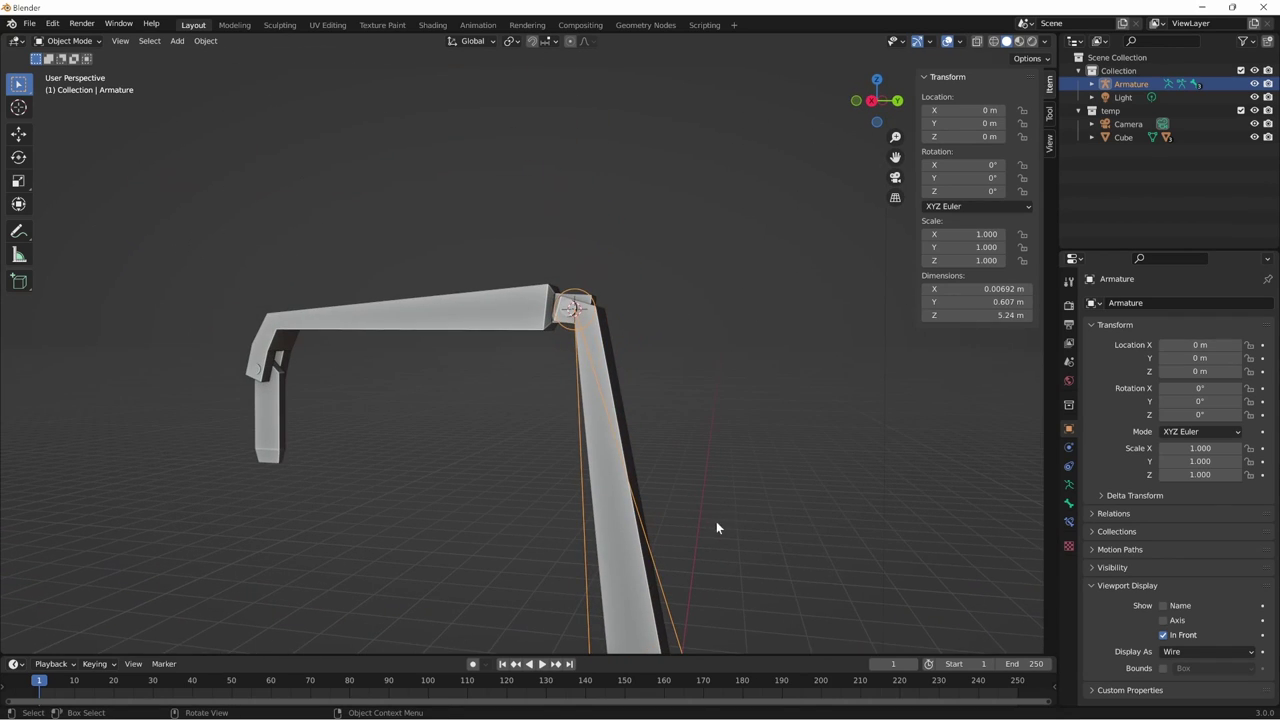
{"action": "key", "text": "Tab"}
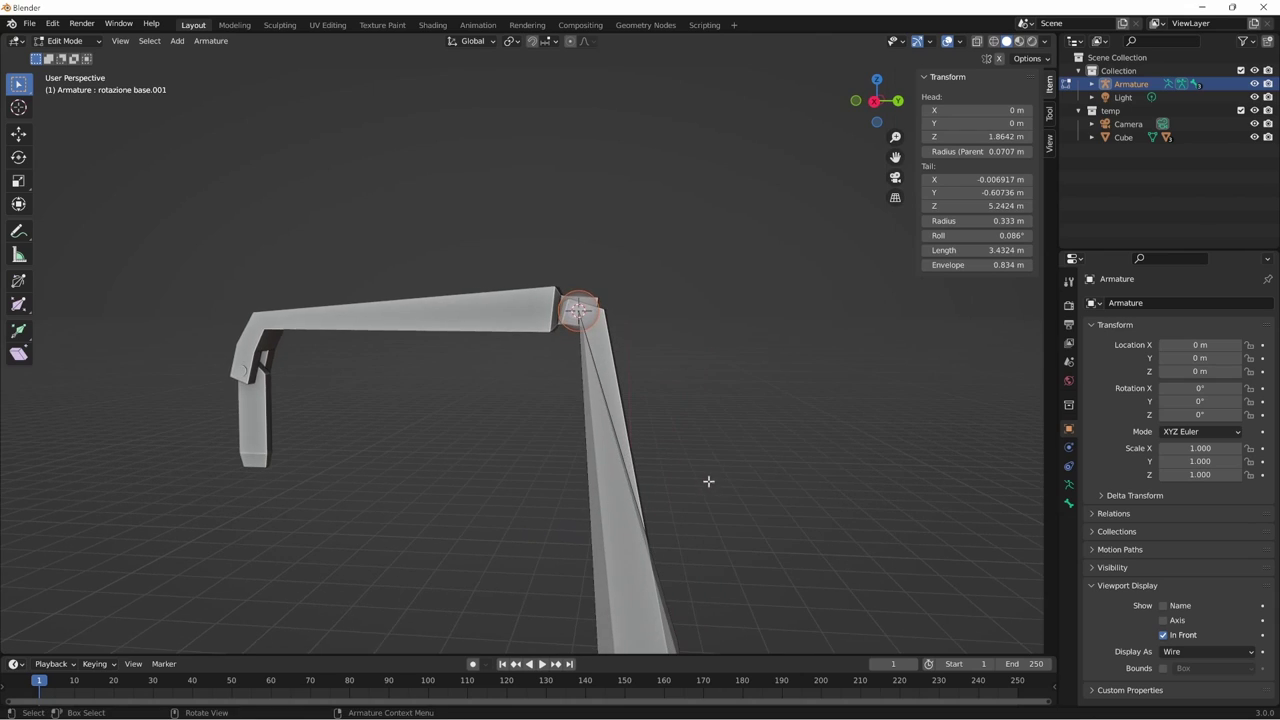
- Rename the upright arm bone to 'braccio principale'
{"action": "key", "text": "KP_3"}
{"action": "mouse_move", "coordinate": [716, 379]}
{"action": "middle_mouse_down", "text": "shift"}
{"action": "mouse_move", "coordinate": [703, 354]}
{"action": "mouse_move", "coordinate": [740, 503]}
{"action": "mouse_move", "coordinate": [700, 380]}
{"action": "middle_mouse_up", "text": "shift"}
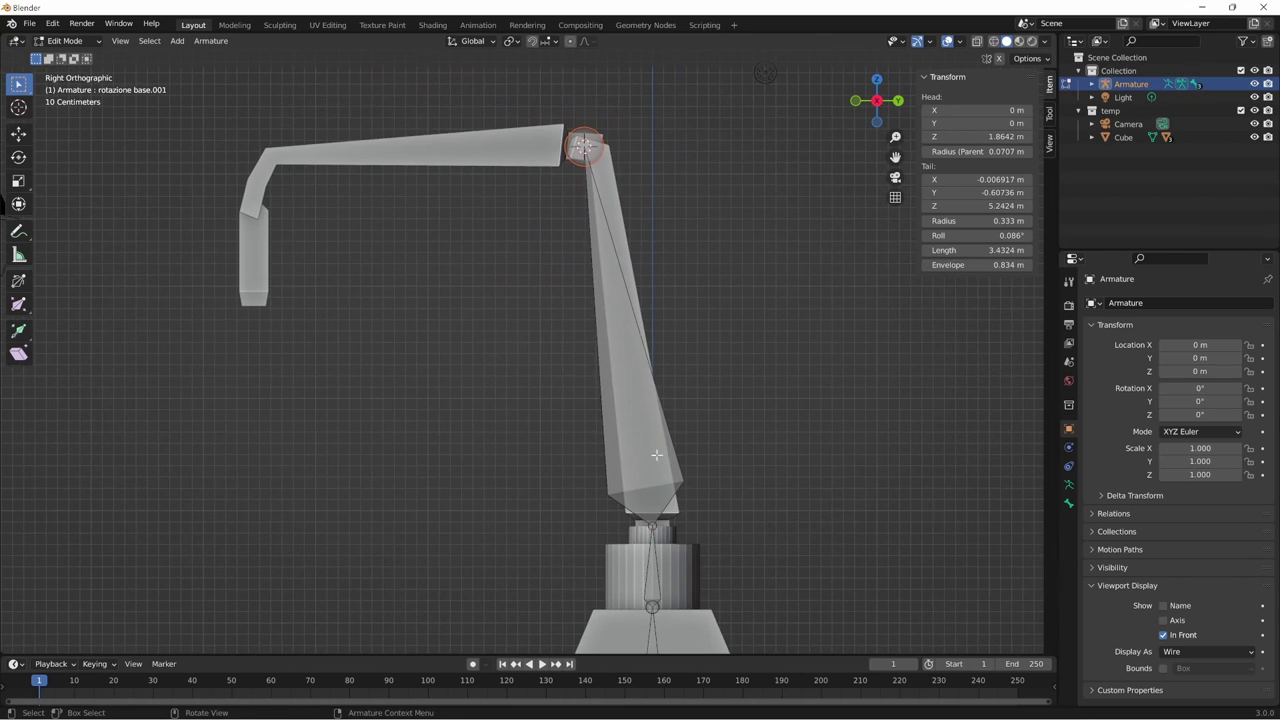
{"action": "left_click", "coordinate": [671, 452]}
{"action": "key", "text": "F2"}
{"action": "type", "text": "b"}
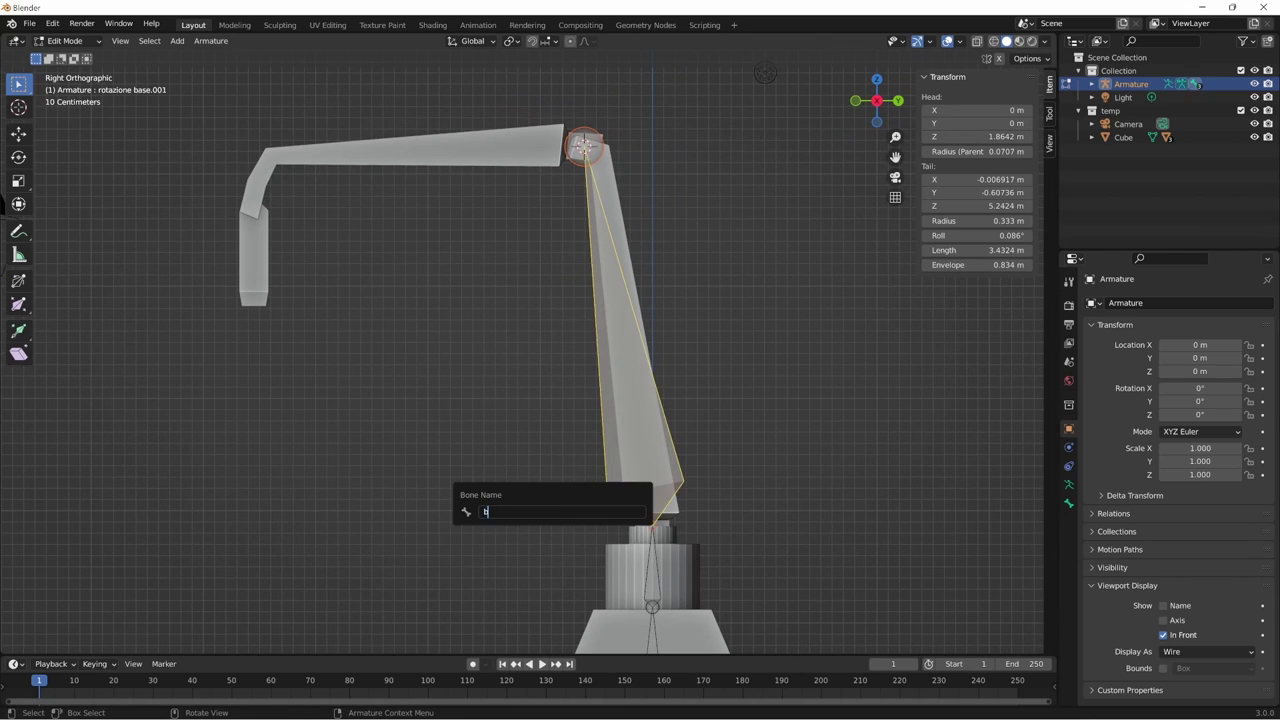
{"action": "type", "text": "ipale"}
{"action": "key", "text": "Return"}
- Extrude a horizontal bone along Y to the forearm's end and name it 'braccio secondario'
{"action": "middle_click_drag", "start_coordinate": [600, 146], "coordinate": [690, 246], "text": "shift"}
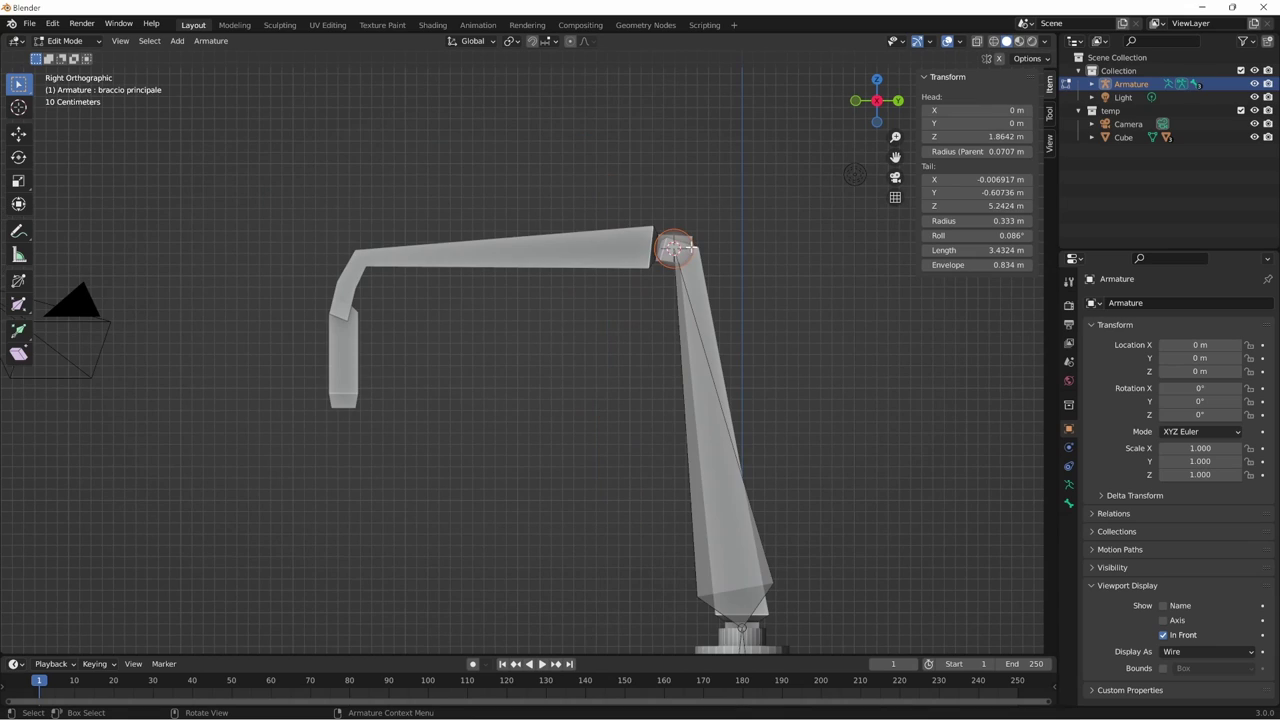
{"action": "key", "text": "e"}
{"action": "key", "text": "y"}
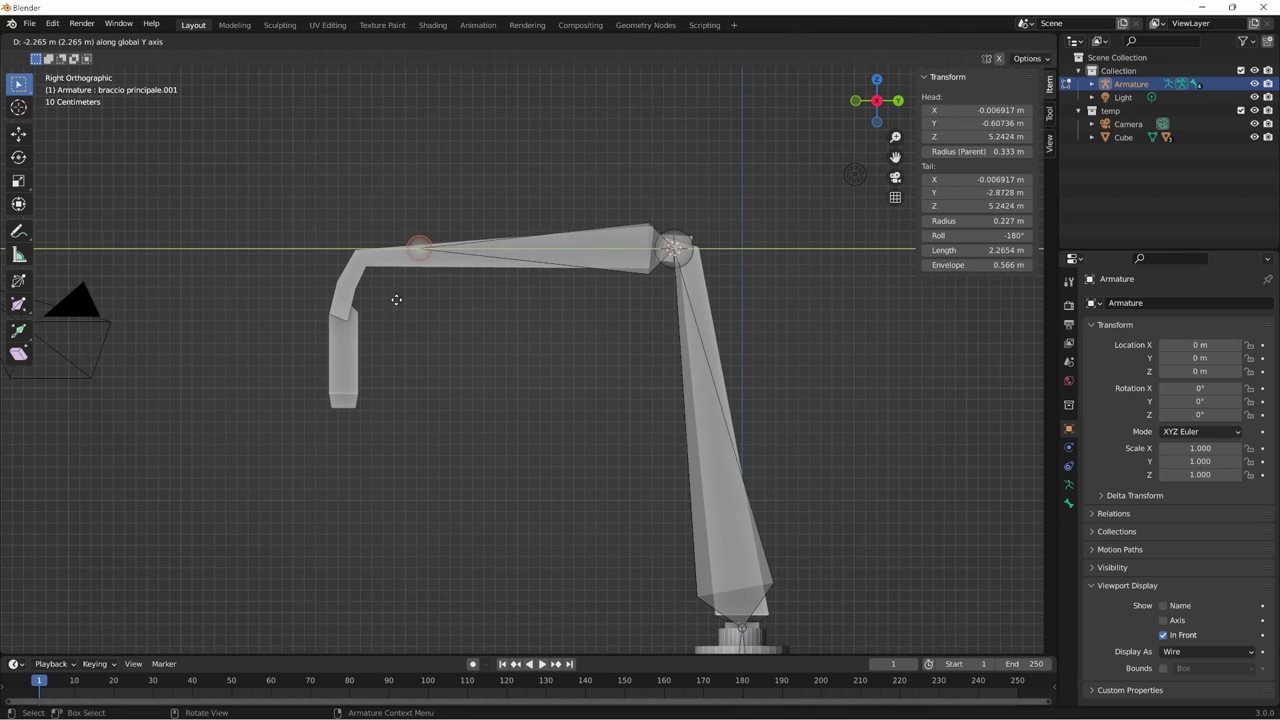
{"action": "left_click", "coordinate": [356, 317]}
{"action": "scroll", "coordinate": [384, 307], "scroll_direction": "up", "scroll_amount": 3}
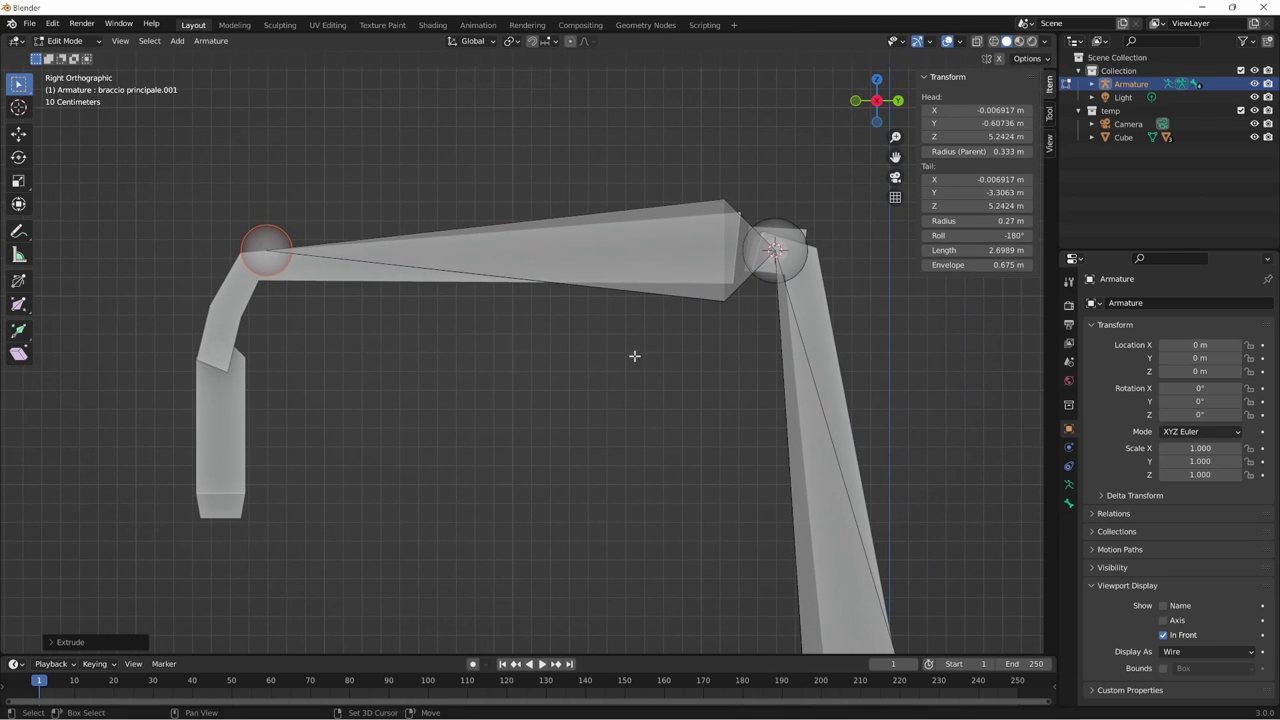
{"action": "key", "text": "g"}
{"action": "key", "text": "y"}
{"action": "left_click", "coordinate": [485, 385]}
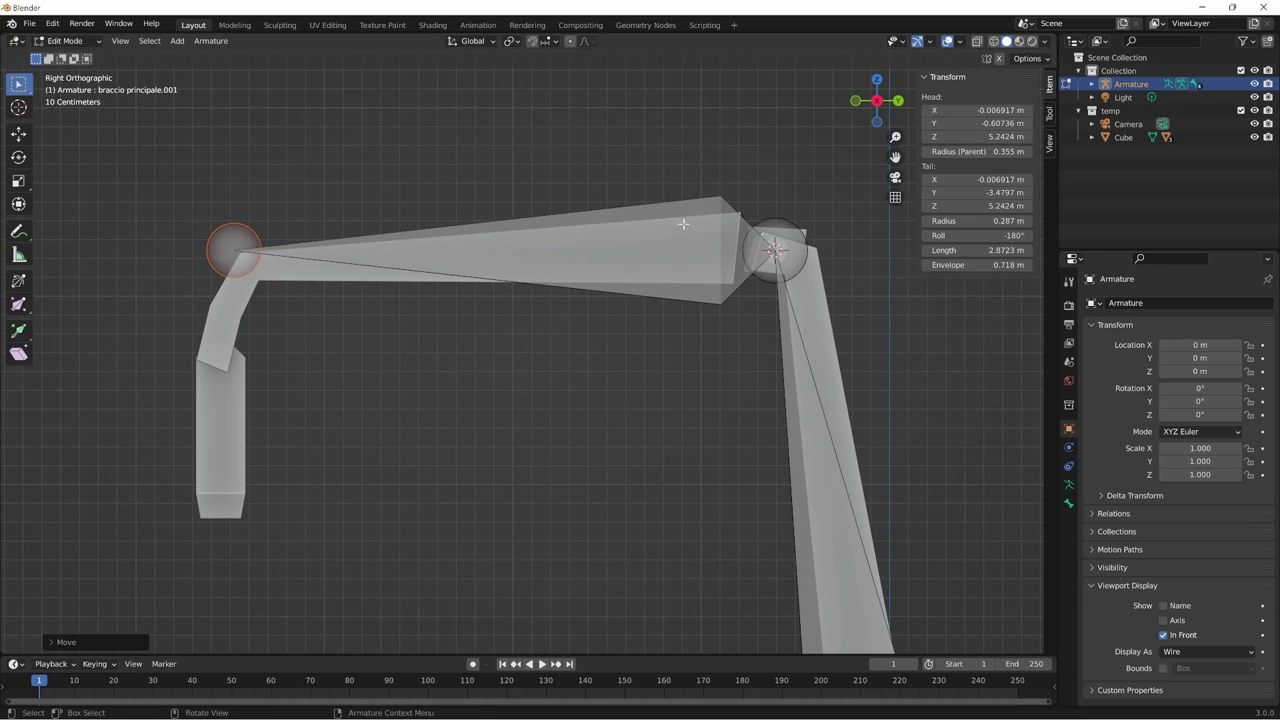
{"action": "middle_click_drag", "start_coordinate": [594, 459], "coordinate": [577, 439], "text": "shift"}
{"action": "key", "text": "F2"}
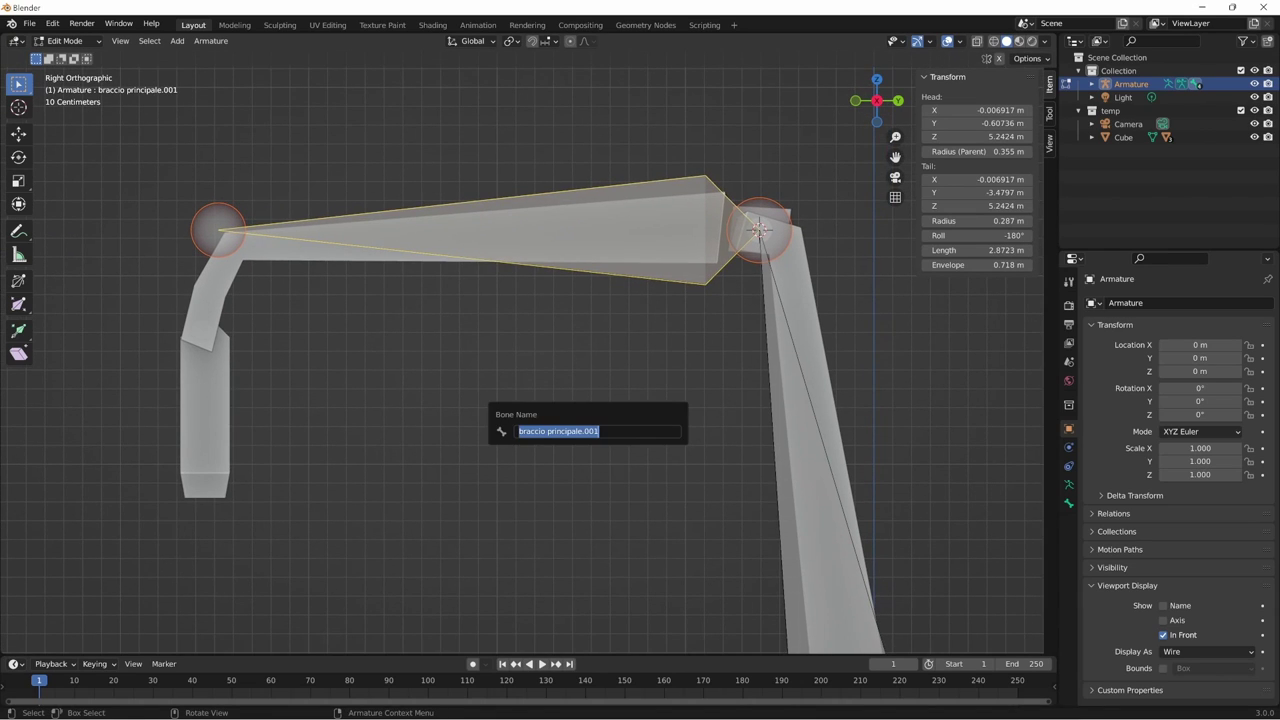
{"action": "type", "text": "braccio secondario"}
{"action": "key", "text": "Return"}
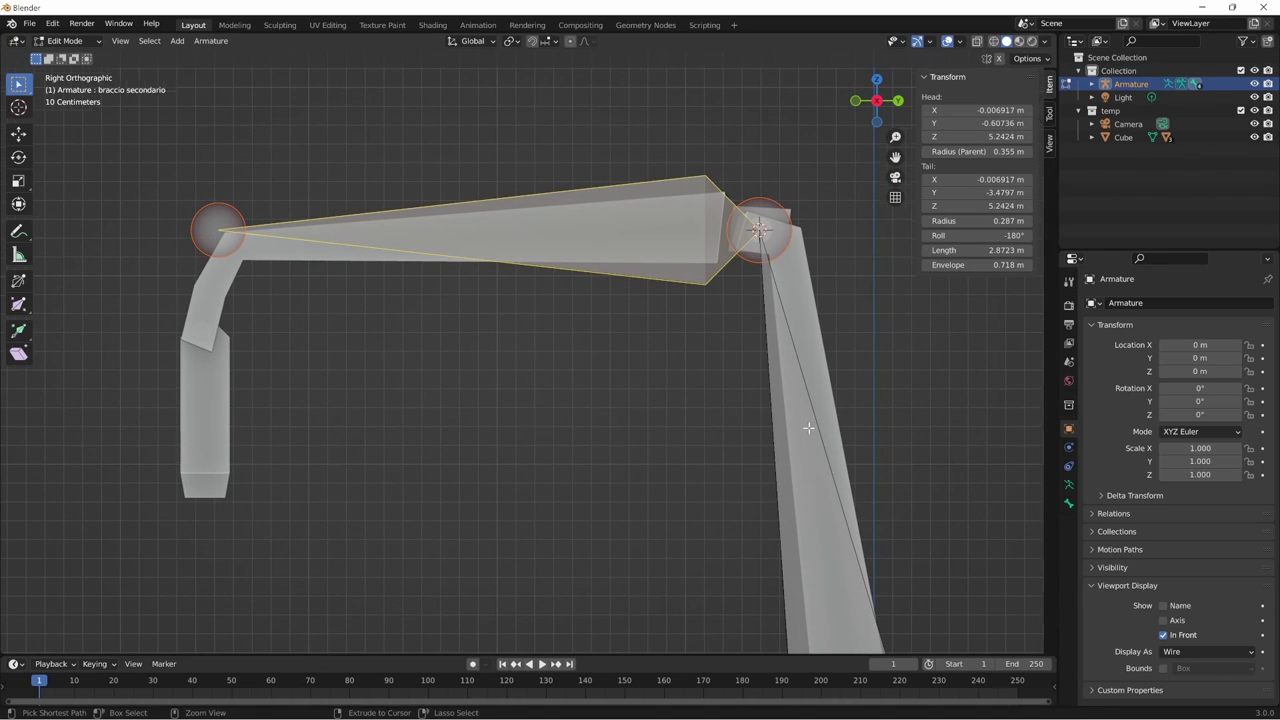
- Orbit around the arm, then switch to Right Orthographic view (numpad 7, numpad 3)
{"action": "scroll", "coordinate": [808, 428], "scroll_direction": "down", "scroll_amount": 2}
{"action": "mouse_move", "coordinate": [386, 331]}
{"action": "middle_mouse_down"}
{"action": "mouse_move", "coordinate": [511, 397]}
{"action": "mouse_move", "coordinate": [533, 365]}
{"action": "middle_mouse_up"}
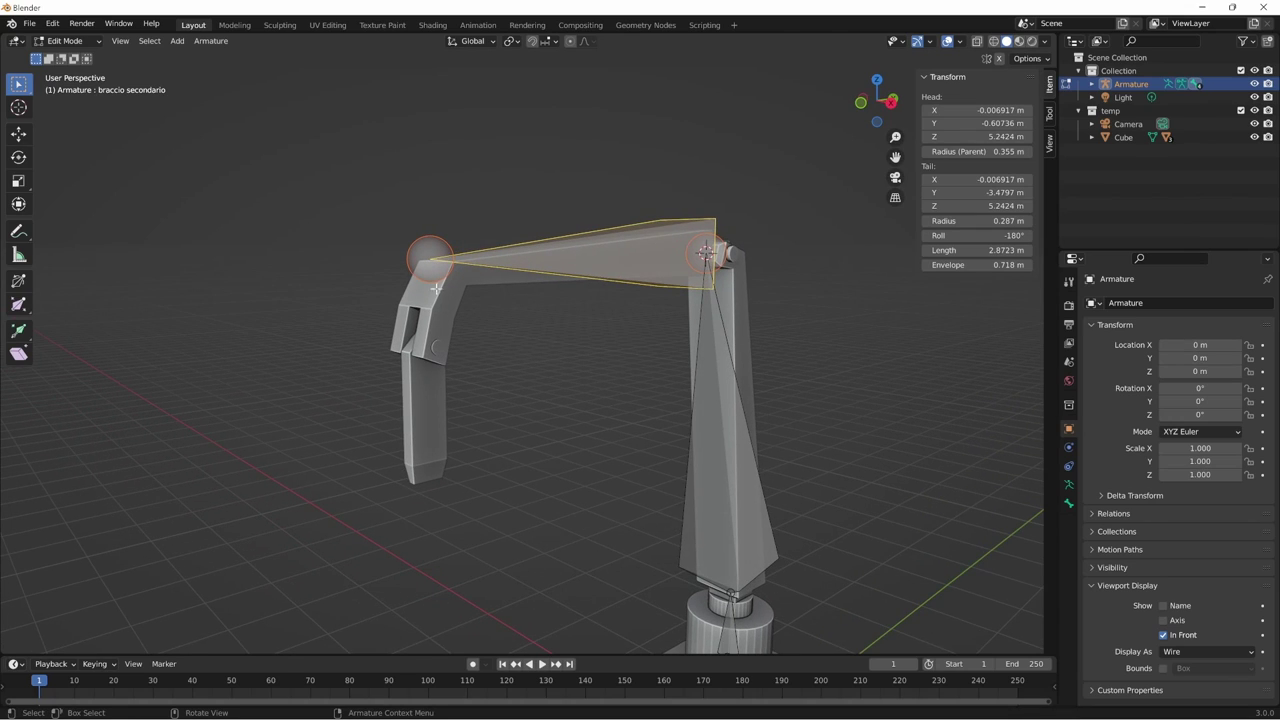
{"action": "key", "text": "KP_7"}
{"action": "key", "text": "KP_3"}
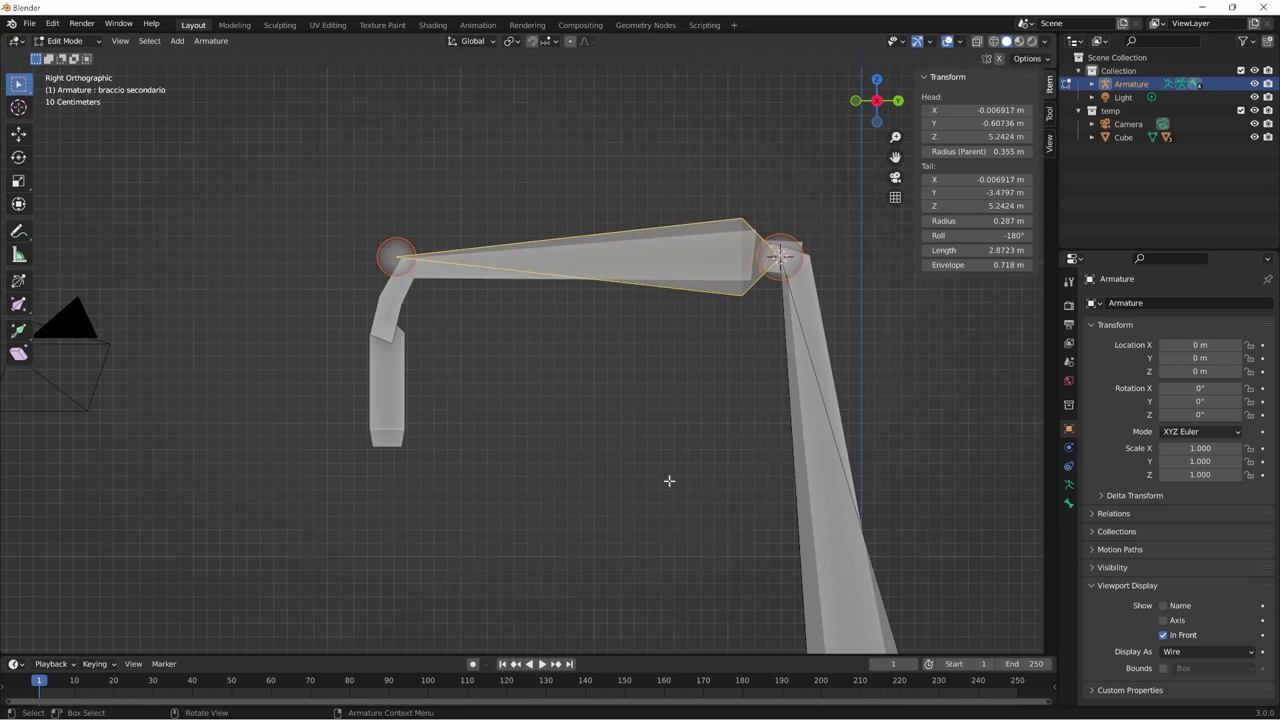
{"action": "scroll", "coordinate": [638, 446], "scroll_direction": "down", "scroll_amount": 3}
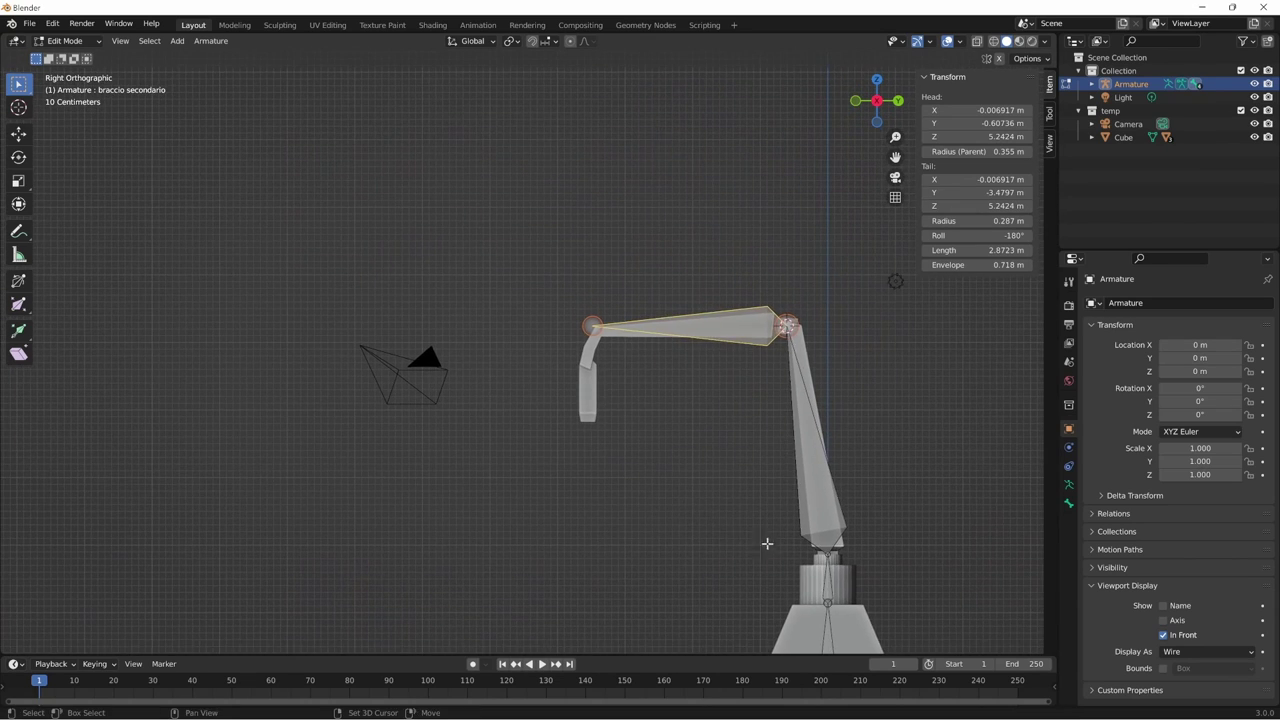
- Add a new bone with Shift+A and move it over the gripper
{"action": "middle_click_drag", "start_coordinate": [766, 543], "coordinate": [574, 409], "text": "shift"}
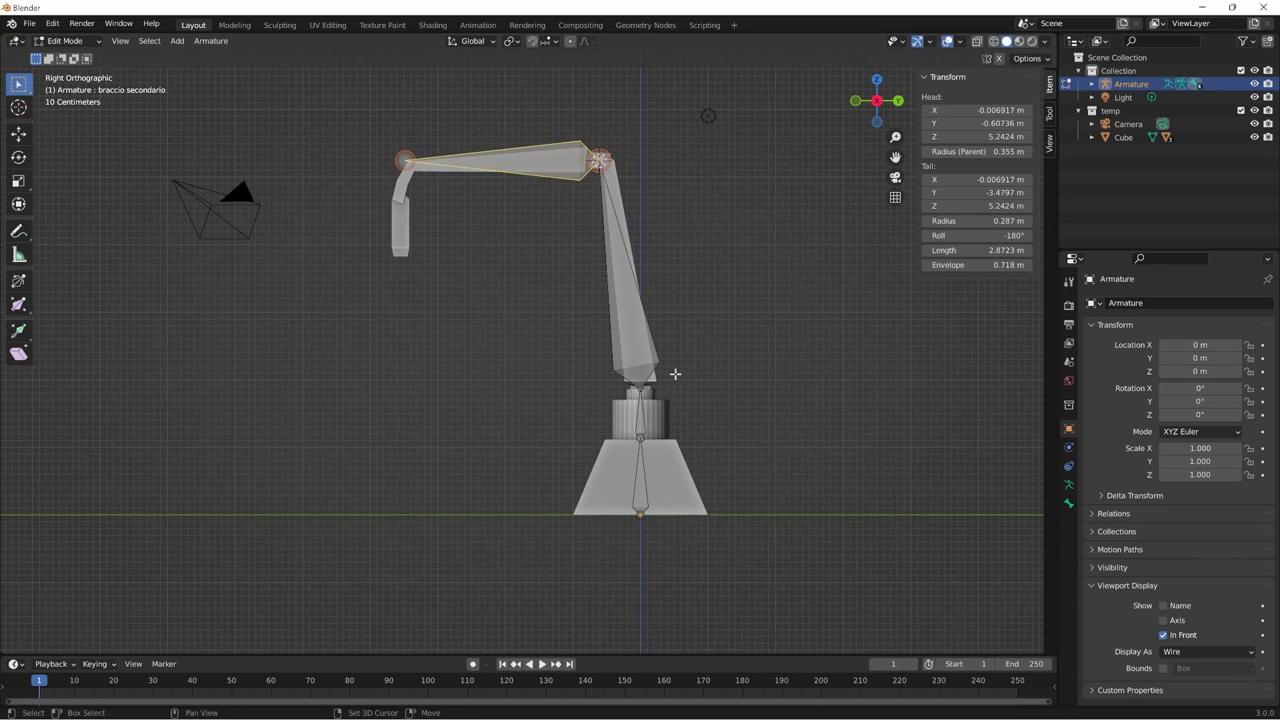
{"action": "key", "text": "shift+a"}
{"action": "scroll", "coordinate": [757, 323], "scroll_direction": "up", "scroll_amount": 3, "text": "shift"}
{"action": "scroll", "coordinate": [796, 400], "scroll_direction": "up", "scroll_amount": 2}
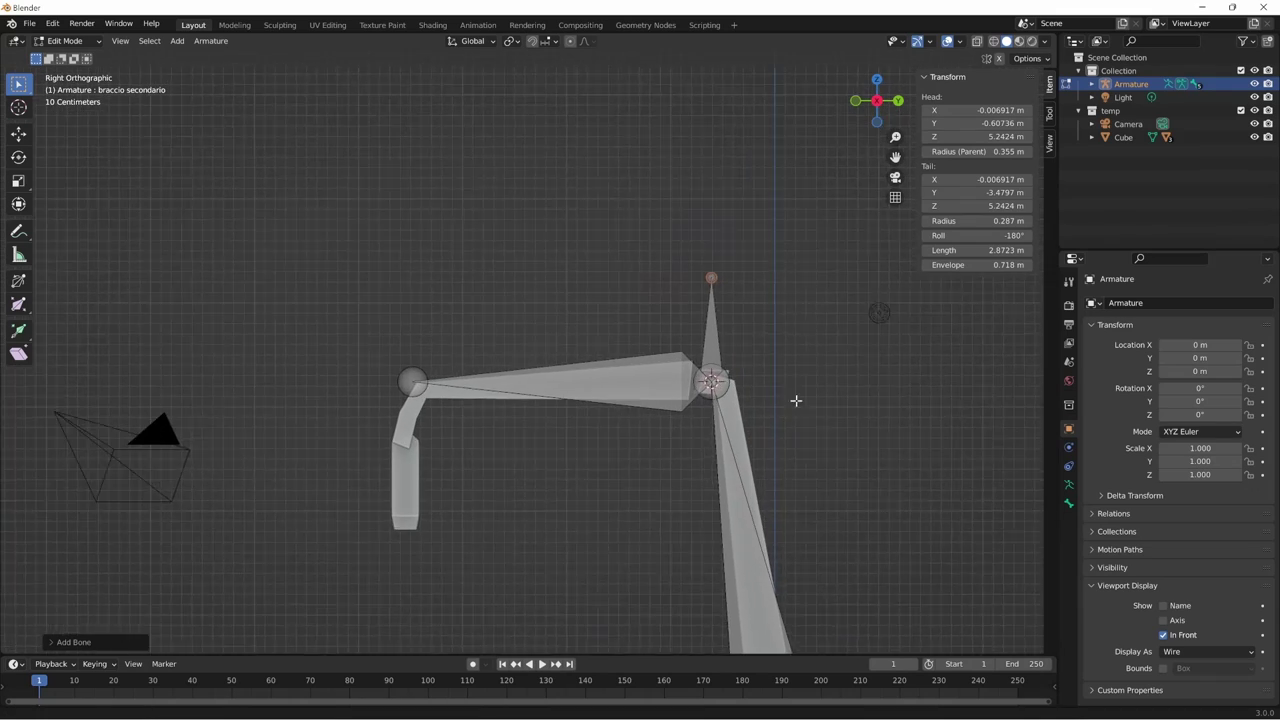
{"action": "scroll", "coordinate": [796, 400], "scroll_direction": "up", "scroll_amount": 1}
{"action": "middle_click_drag", "start_coordinate": [820, 420], "coordinate": [791, 302], "text": "shift"}
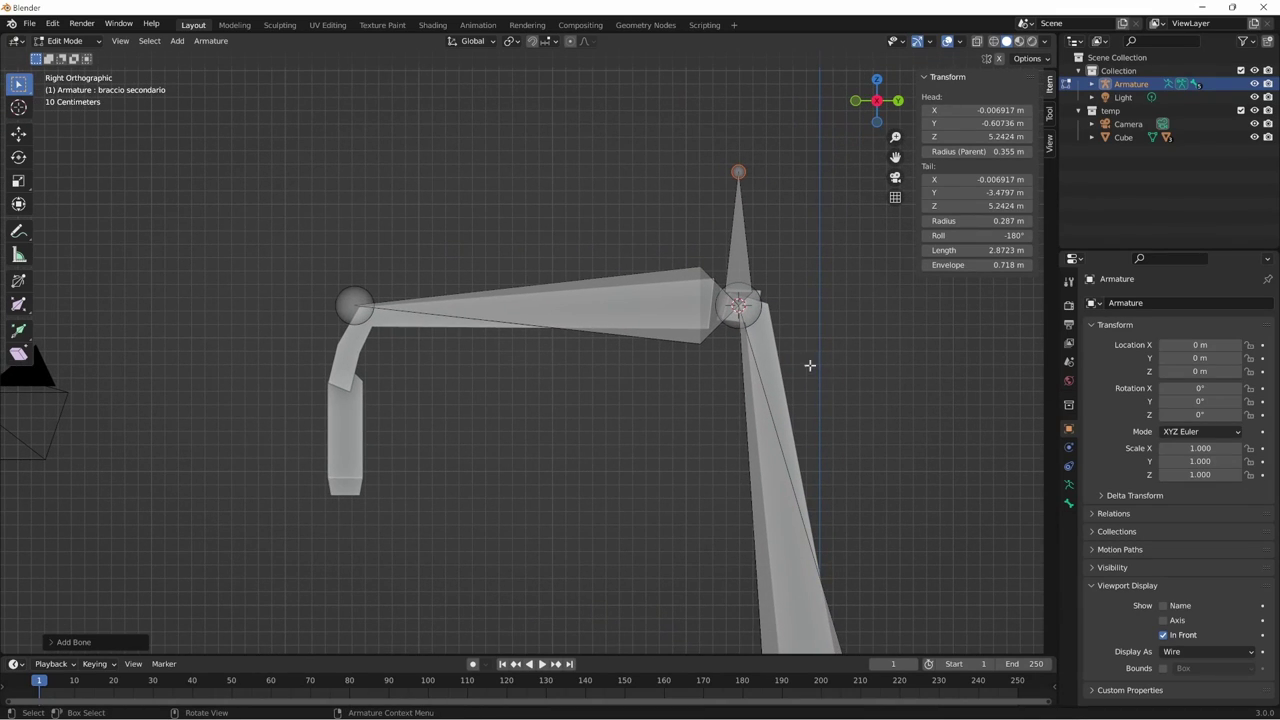
{"action": "left_click", "coordinate": [741, 265]}
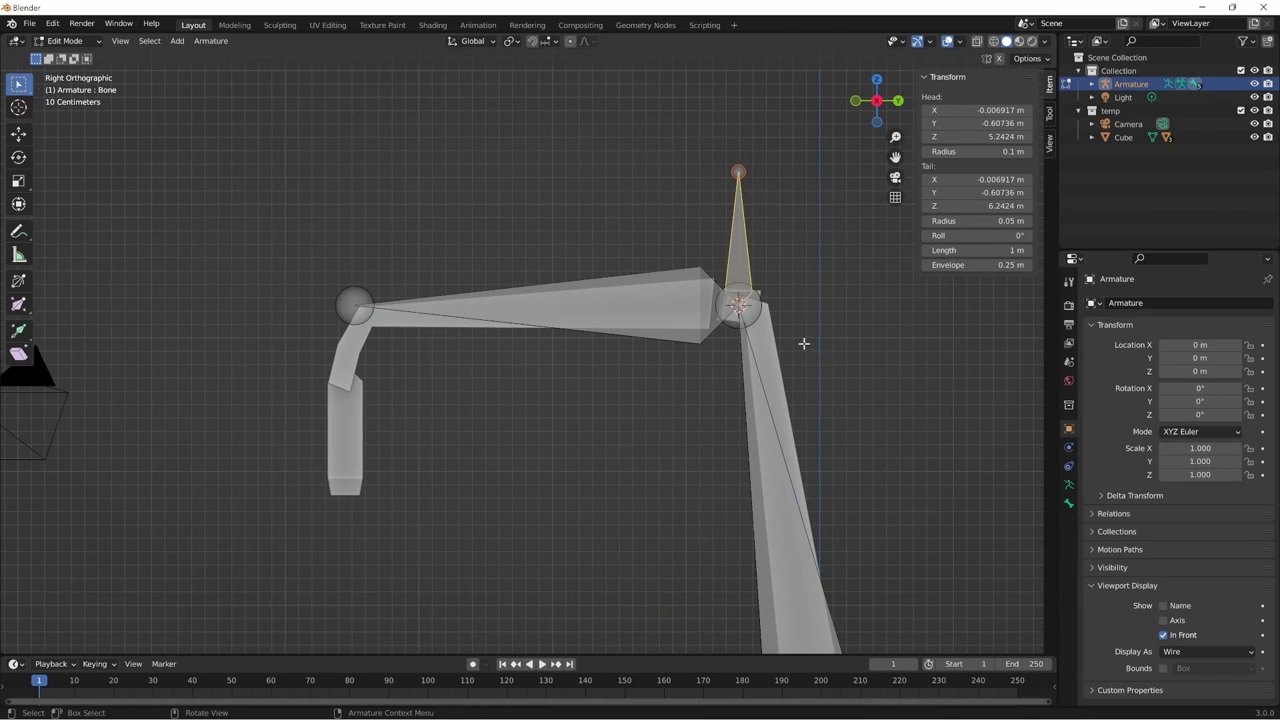
{"action": "key", "text": "g"}
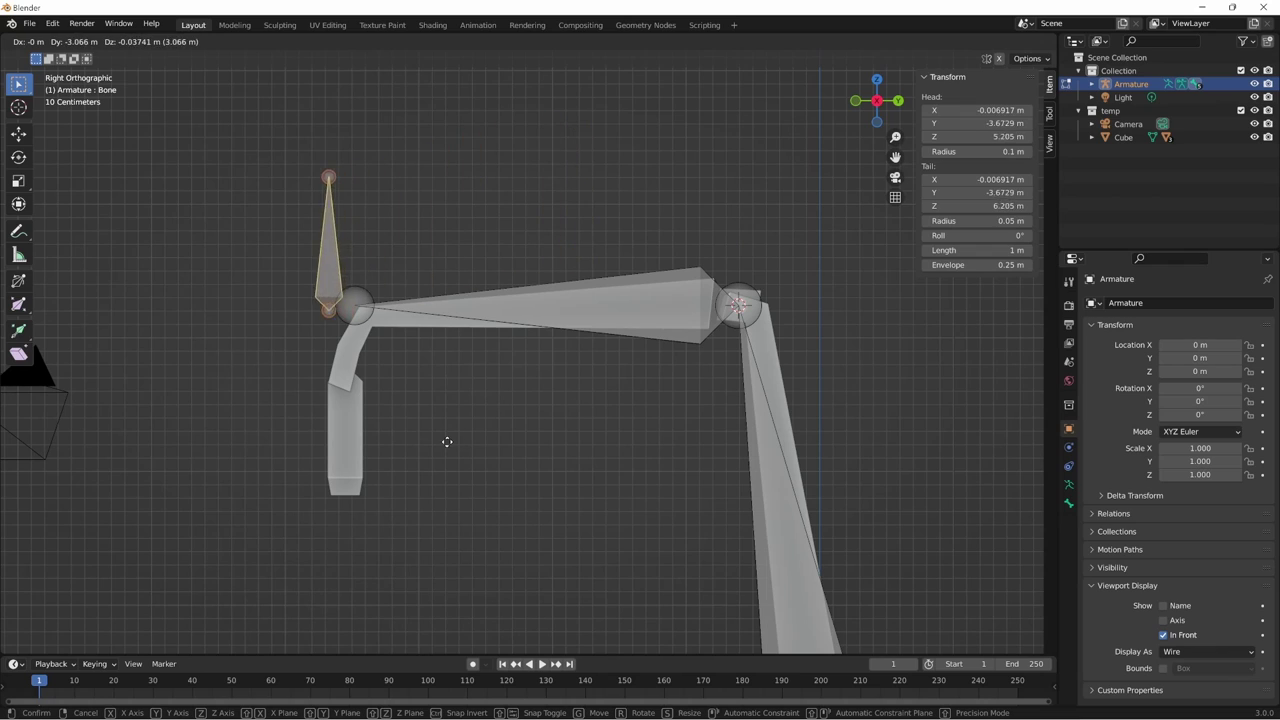
{"action": "left_click", "coordinate": [465, 496]}
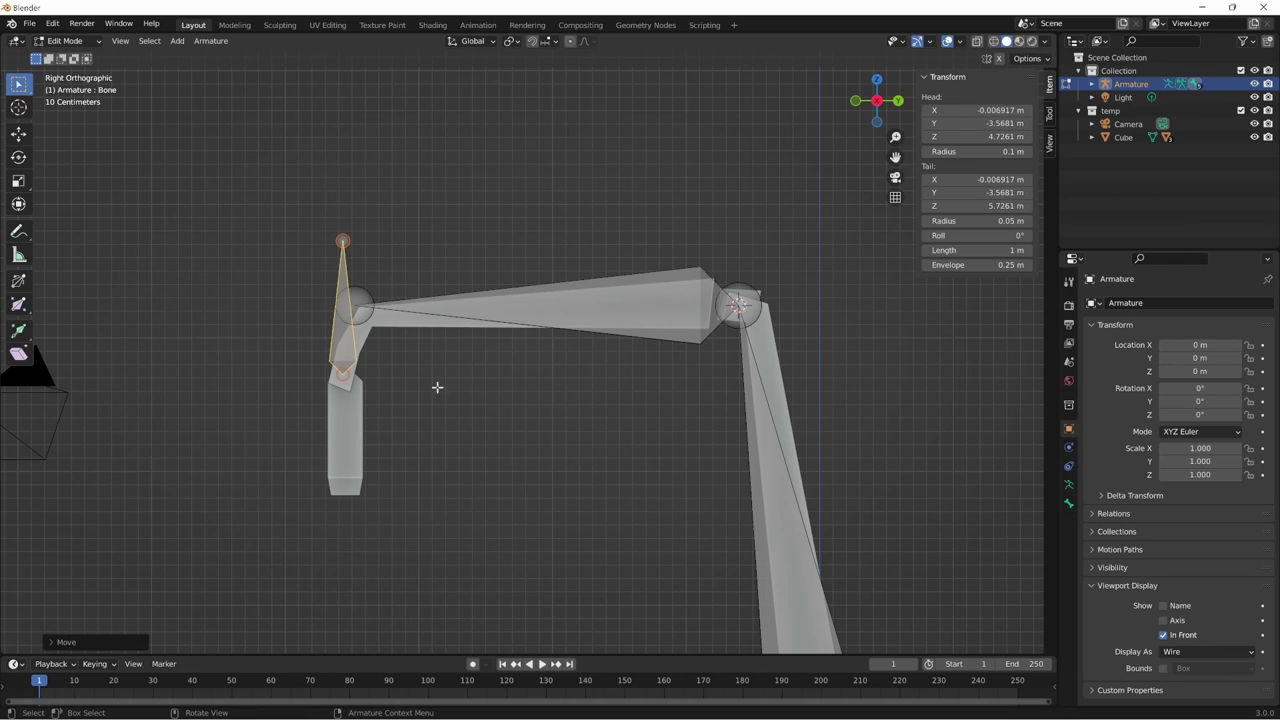
- Drag the new bone's tip down to the gripper's bottom end
{"action": "left_click", "coordinate": [345, 240]}
{"action": "key", "text": "g"}
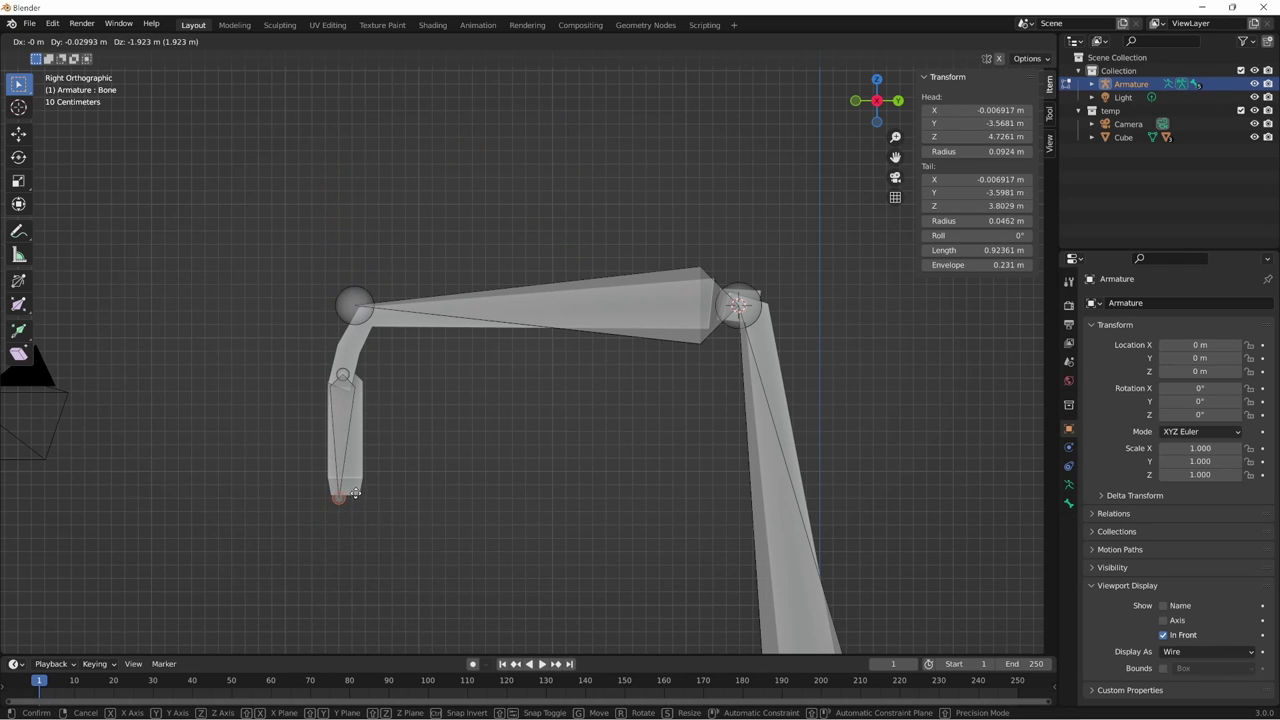
{"action": "left_click", "coordinate": [355, 493]}
{"action": "scroll", "coordinate": [434, 434], "scroll_direction": "up", "scroll_amount": 2}
{"action": "middle_click_drag", "start_coordinate": [434, 434], "coordinate": [466, 426], "text": "shift"}
{"action": "left_click", "coordinate": [368, 413]}
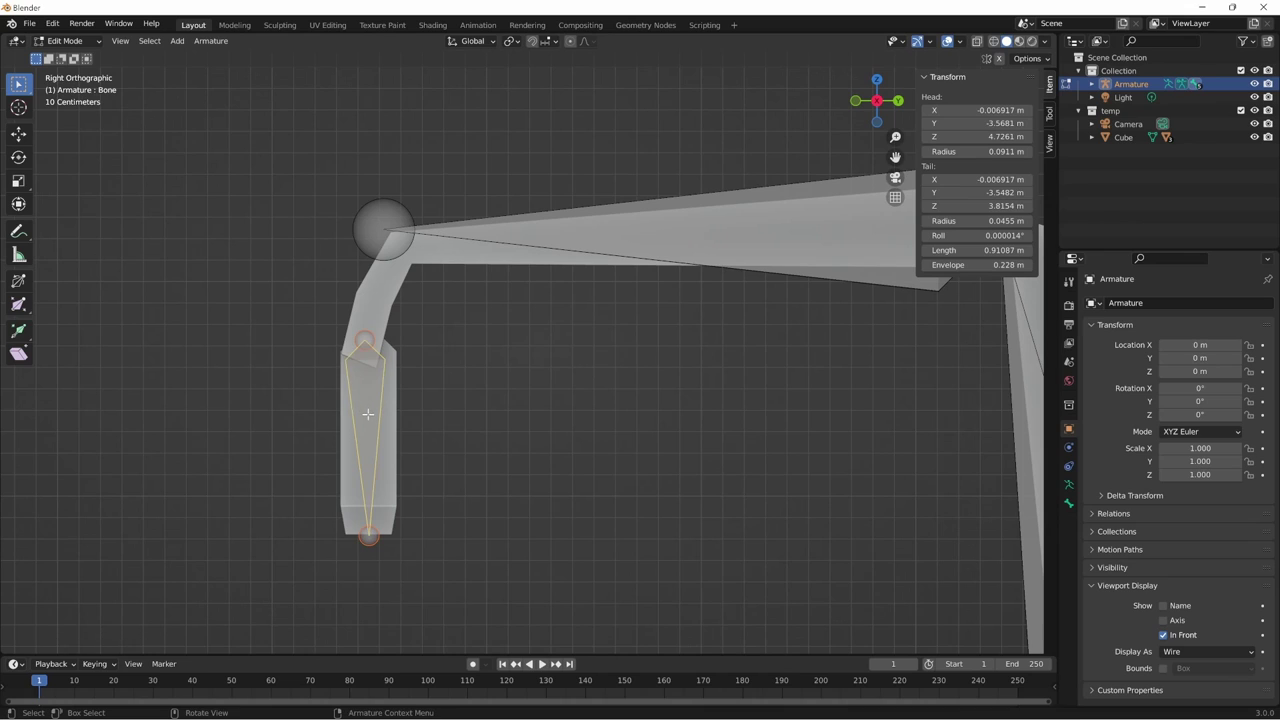
- Expand the Armature in the Outliner to inspect the base bone's hierarchy
{"action": "left_click", "coordinate": [1092, 84]}
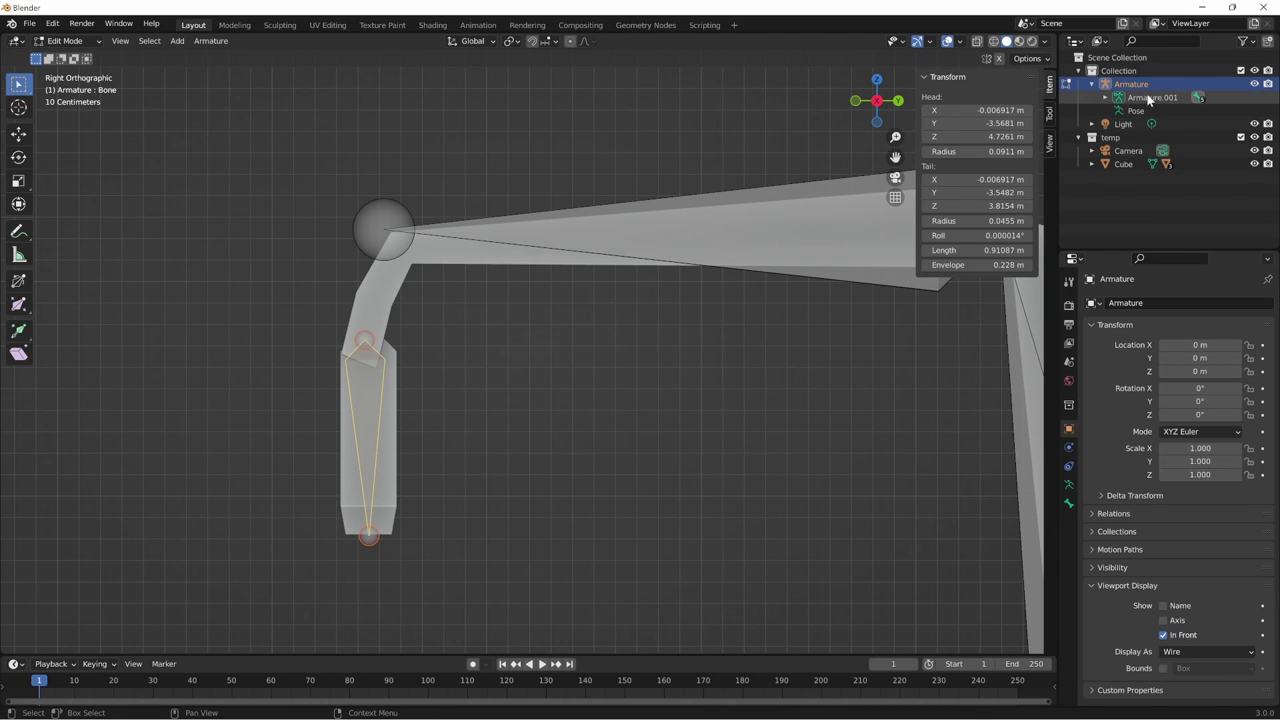
{"action": "left_click", "coordinate": [1106, 97]}
{"action": "left_click", "coordinate": [1150, 110]}
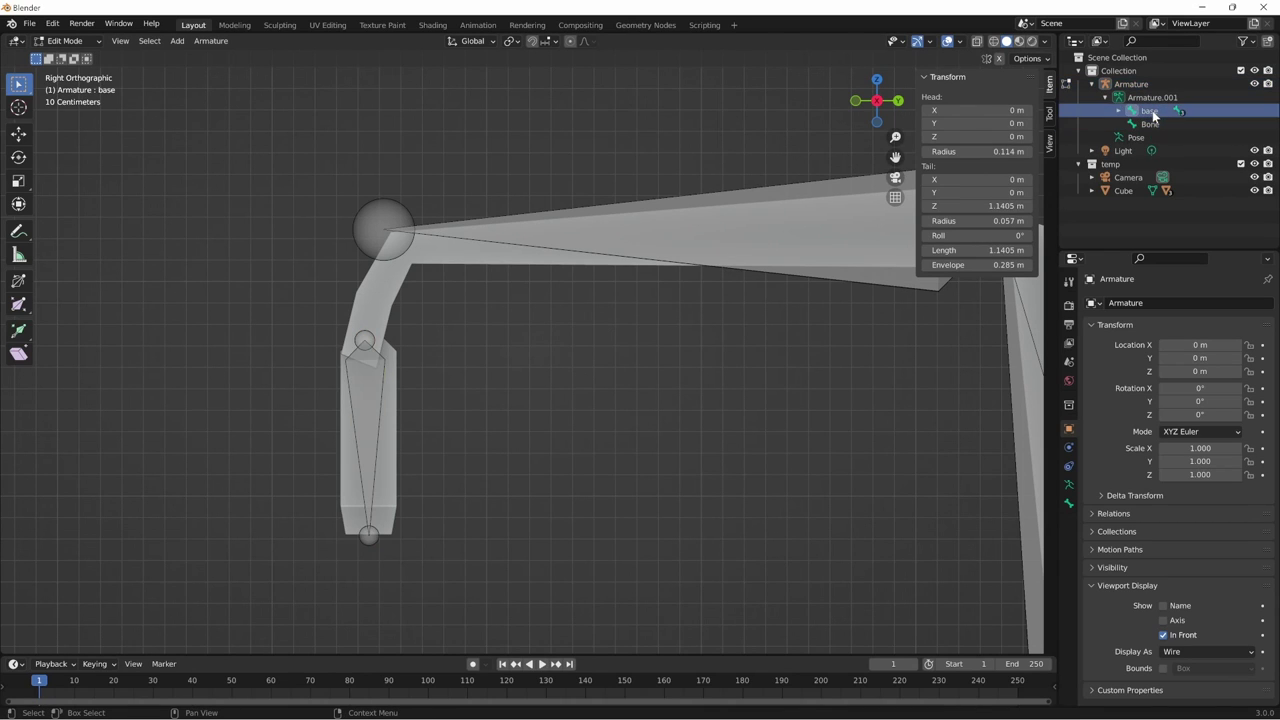
{"action": "scroll", "coordinate": [836, 459], "scroll_direction": "down", "scroll_amount": 3}
{"action": "middle_click_drag", "start_coordinate": [651, 597], "coordinate": [700, 300], "text": "shift"}
{"action": "scroll", "coordinate": [700, 300], "scroll_direction": "up", "scroll_amount": 3}
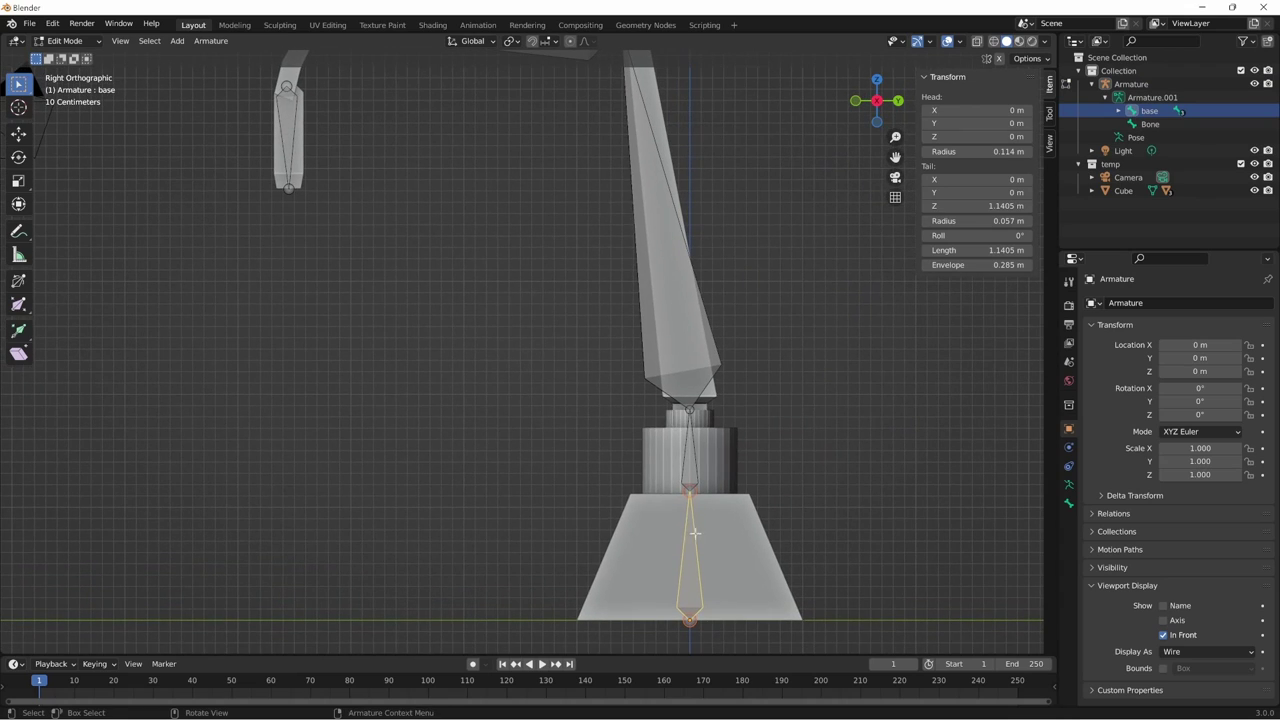
{"action": "scroll", "coordinate": [772, 350], "scroll_direction": "up", "scroll_amount": 1}
{"action": "middle_click_drag", "start_coordinate": [772, 350], "coordinate": [815, 513], "text": "shift"}
{"action": "left_click", "coordinate": [1118, 110]}
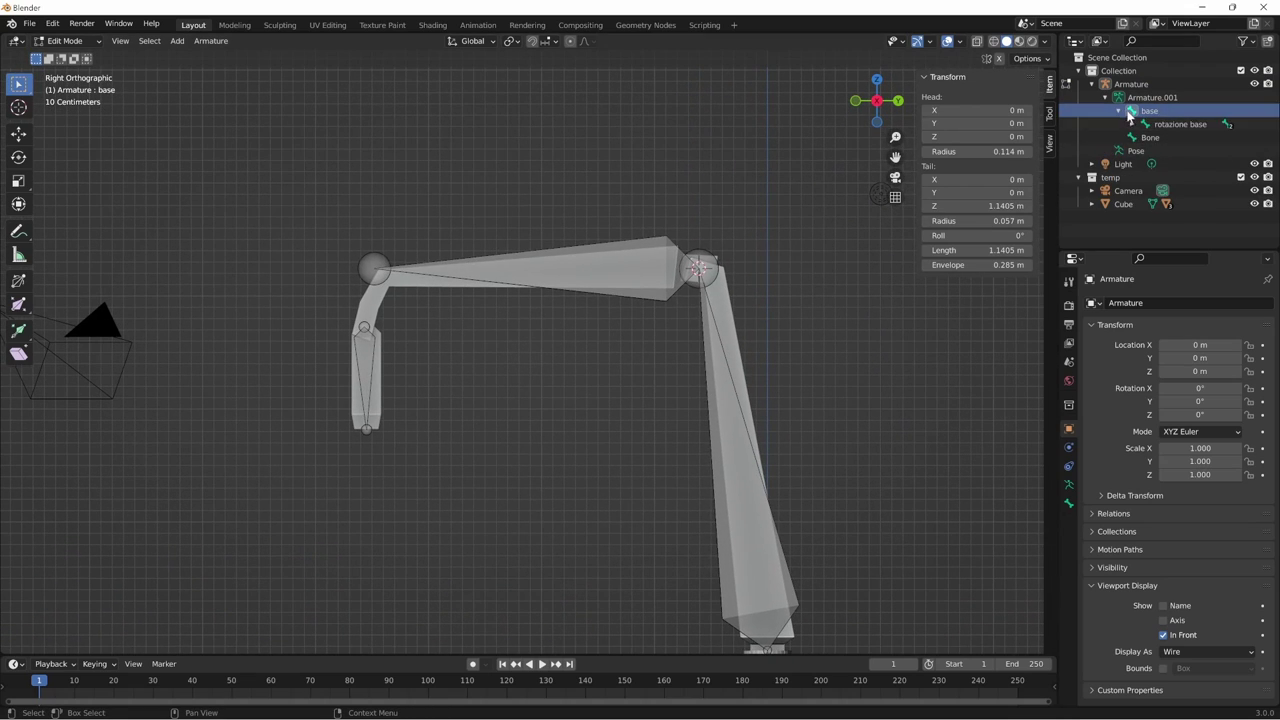
{"action": "left_click", "coordinate": [1150, 137]}
- Rename the new bone 'Bone' to 'grancio'
{"action": "left_click", "coordinate": [1118, 110]}
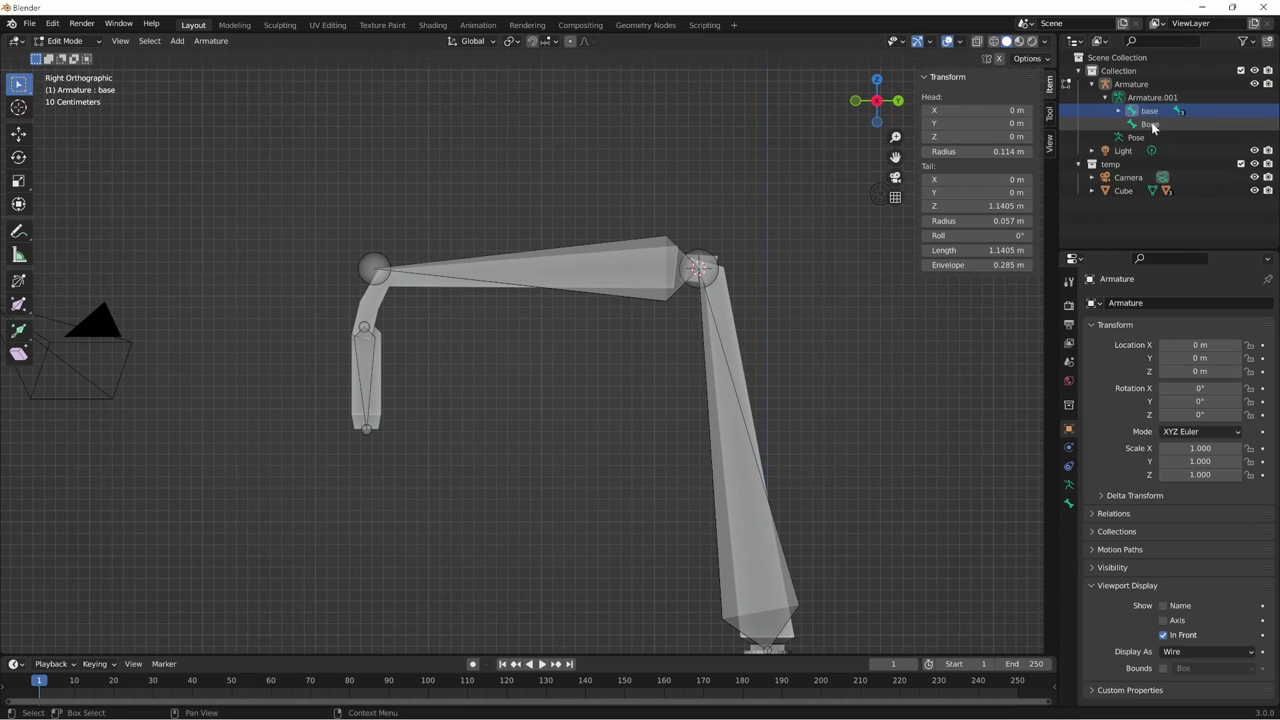
{"action": "key", "text": "F2"}
{"action": "type", "text": "grancio"}
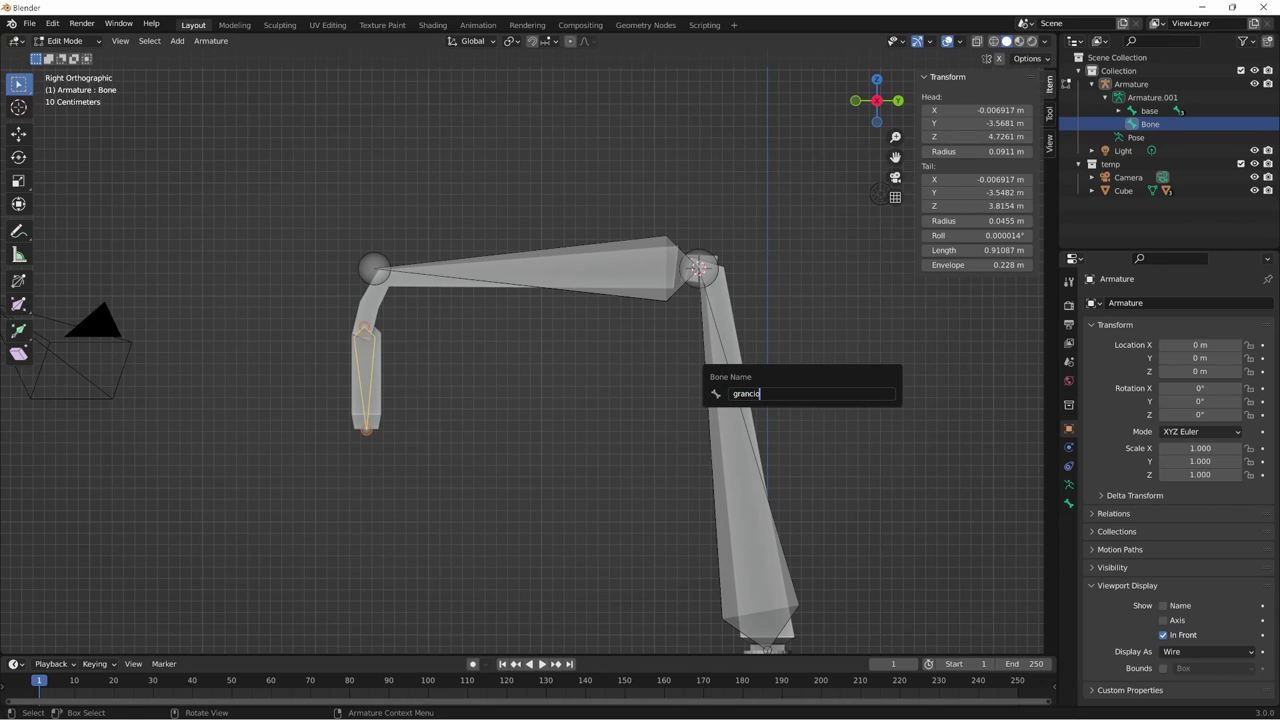
{"action": "key", "text": "Return"}
{"action": "middle_click_drag", "start_coordinate": [471, 411], "coordinate": [505, 465], "text": "shift"}
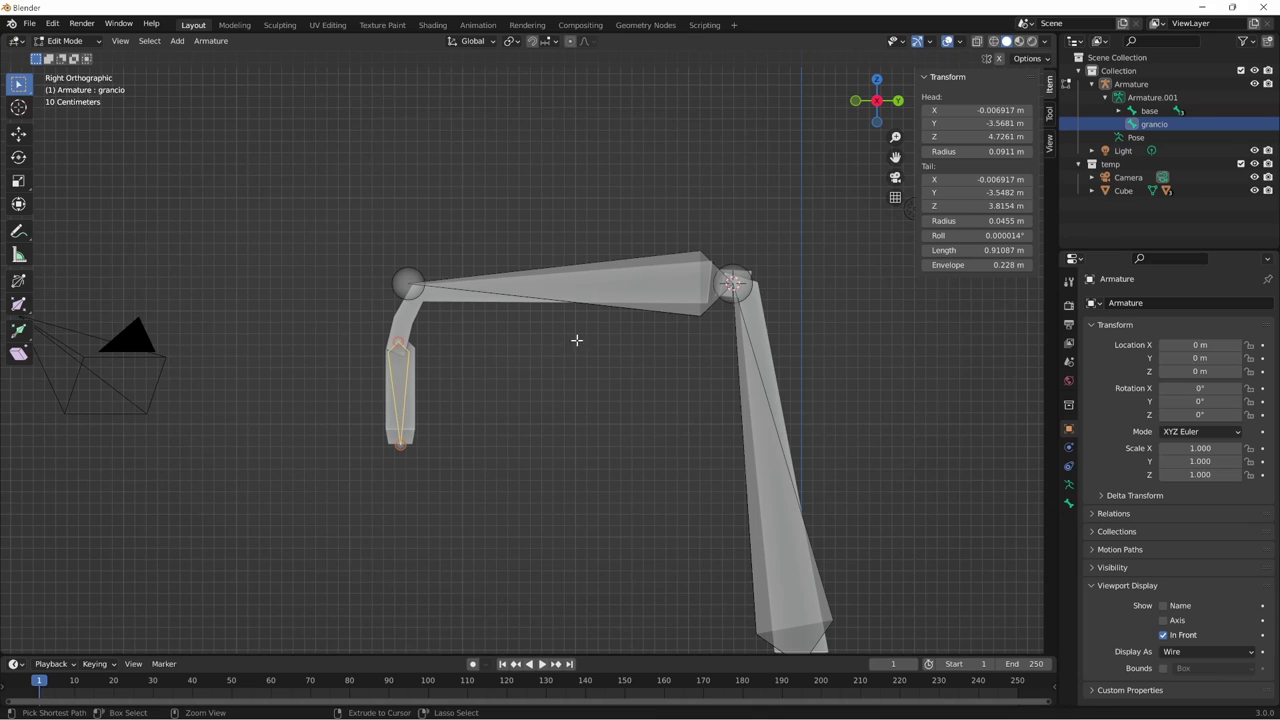
- Parent grancio to braccio secondario with Keep Offset
{"action": "left_click", "coordinate": [680, 300]}
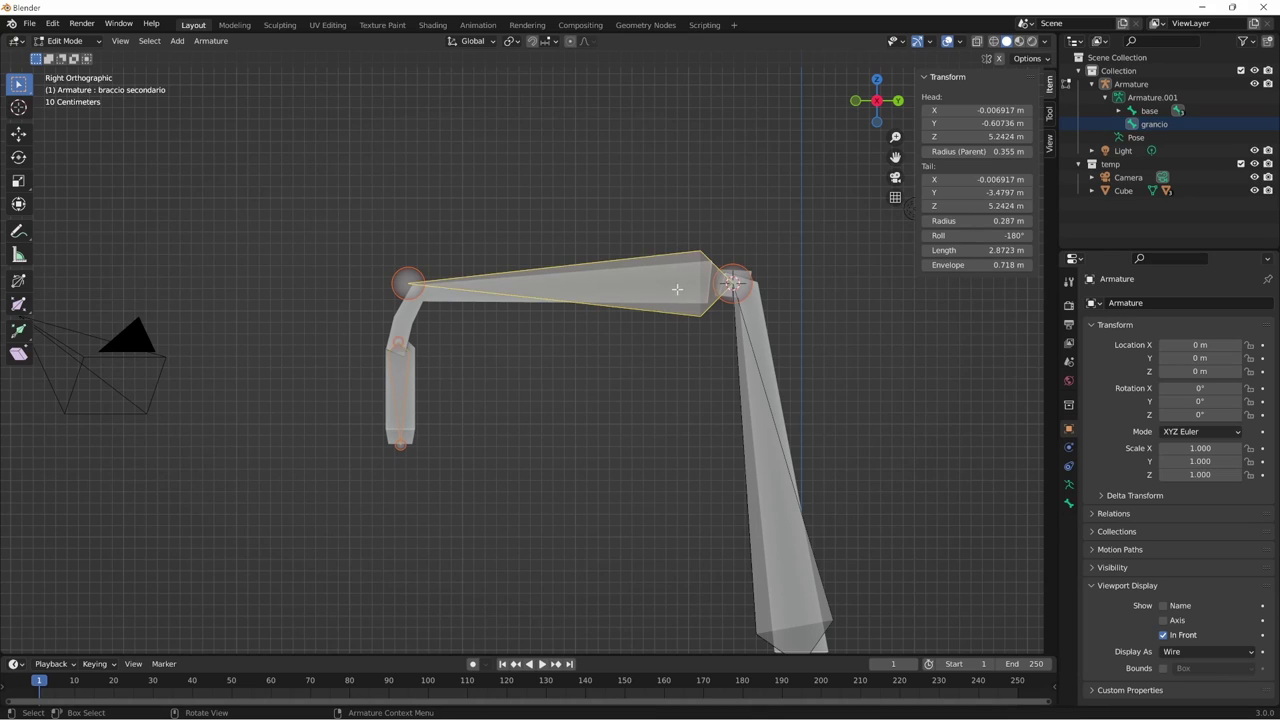
{"action": "key", "text": "ctrl+p"}
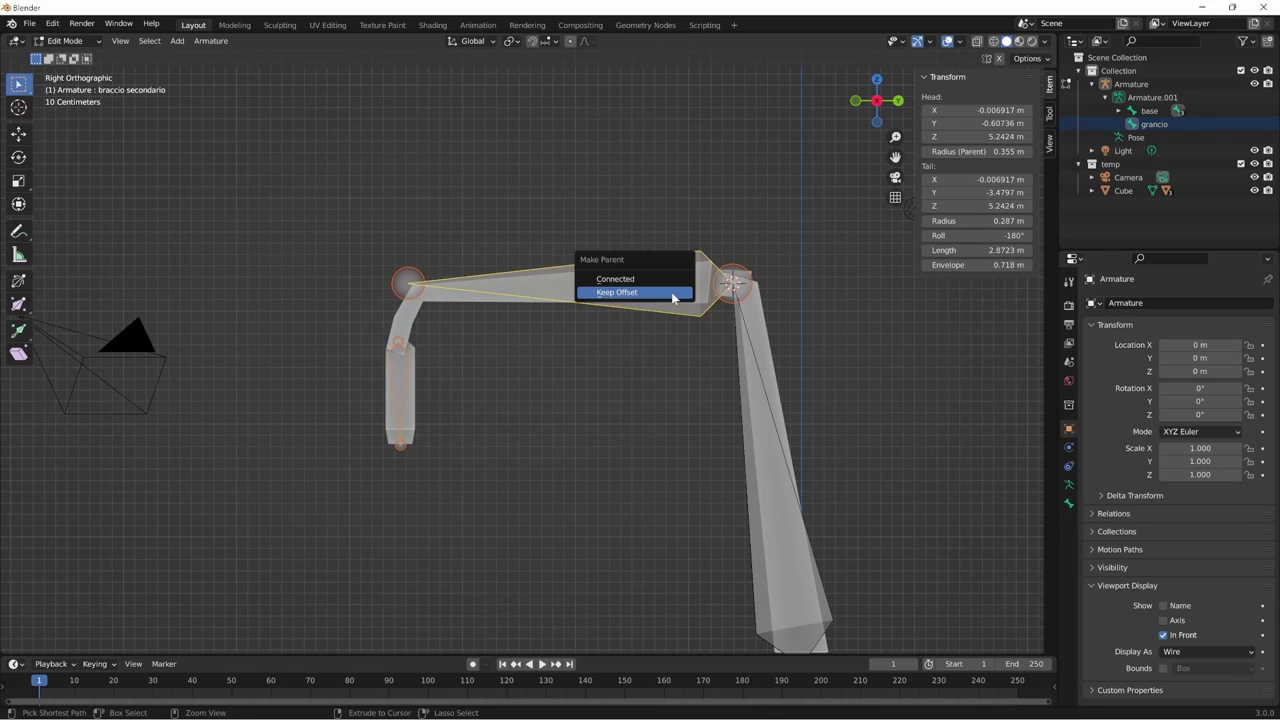
{"action": "left_click", "coordinate": [672, 292]}
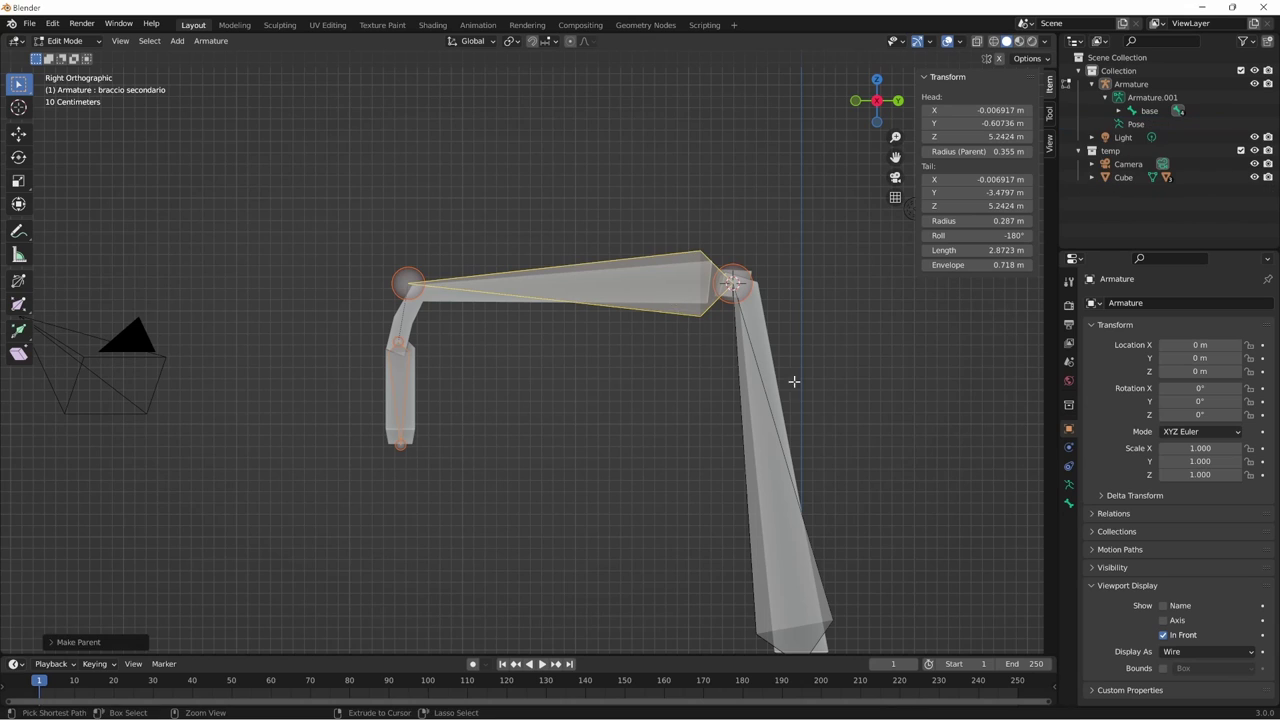
{"action": "scroll", "coordinate": [794, 377], "scroll_direction": "down", "scroll_amount": 3}
{"action": "scroll", "coordinate": [823, 357], "scroll_direction": "down", "scroll_amount": 3, "text": "shift"}
{"action": "middle_click_drag", "start_coordinate": [840, 397], "coordinate": [798, 427], "text": "shift"}
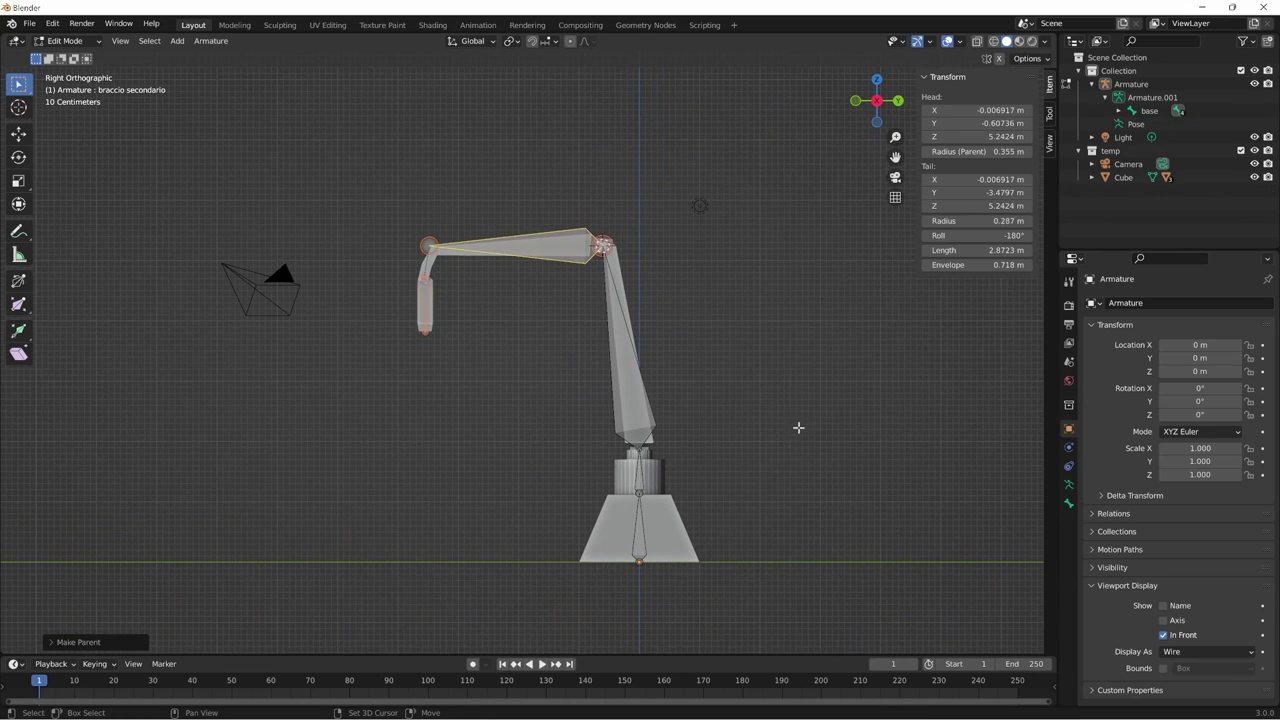
- Switch the armature to Pose Mode and test-rotate the base bone, cancelling it
{"action": "key", "text": "ctrl+Tab"}
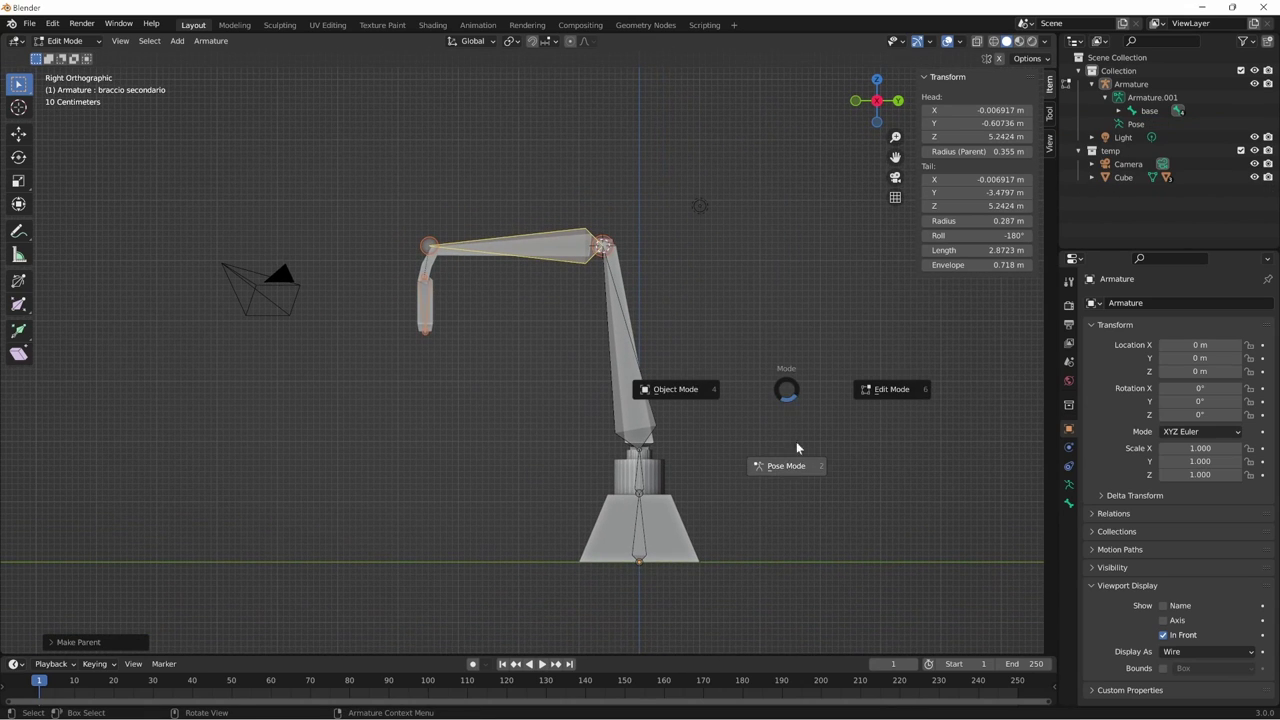
{"action": "left_click", "coordinate": [783, 465]}
{"action": "middle_click_drag", "start_coordinate": [781, 465], "coordinate": [758, 462]}
{"action": "left_click", "coordinate": [672, 520]}
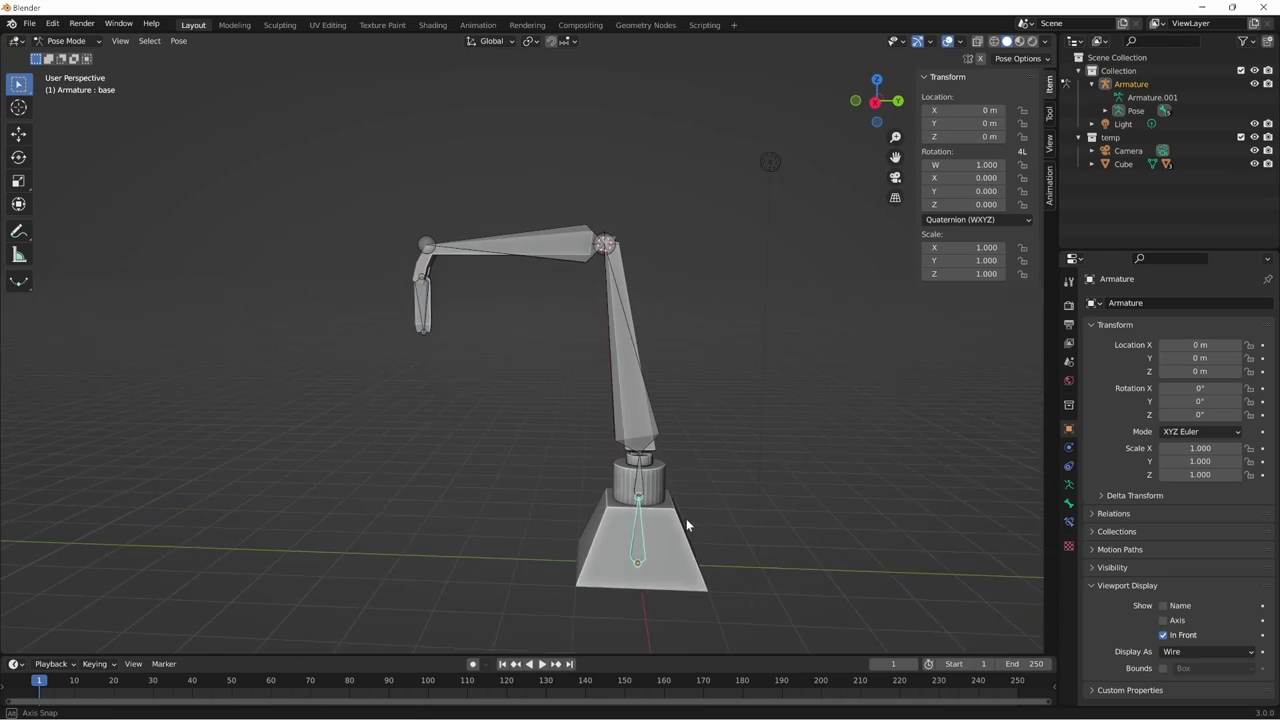
{"action": "middle_click_drag", "start_coordinate": [686, 518], "coordinate": [700, 492]}
{"action": "key", "text": "r"}
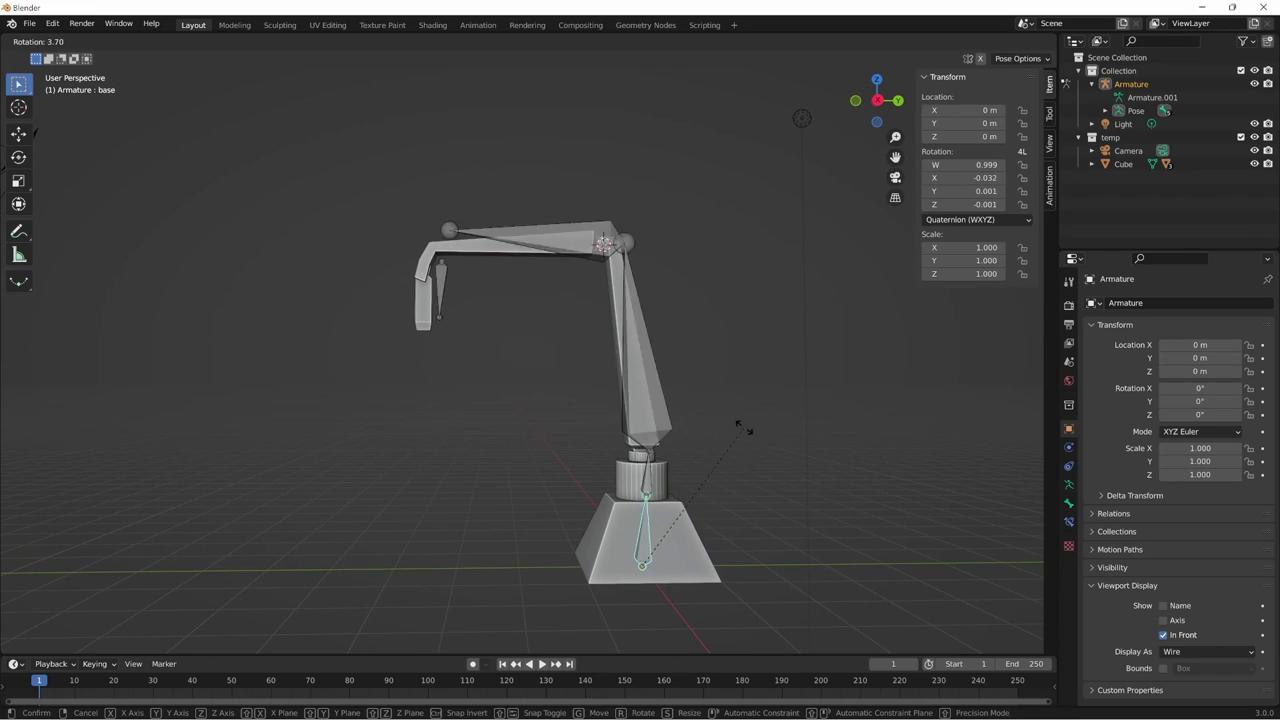
{"action": "key", "text": "Escape"}
- Test-rotate braccio principale and braccio secondario, then undo back to the rest pose
{"action": "left_click", "coordinate": [646, 414]}
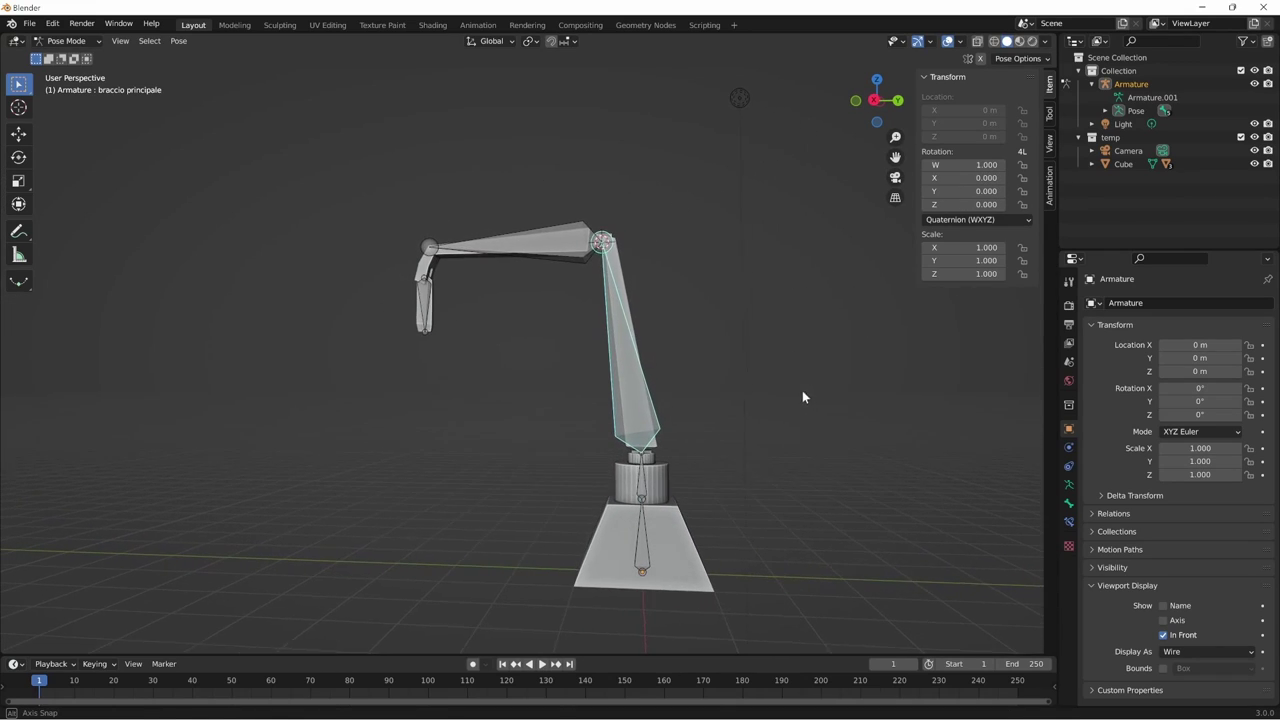
{"action": "key", "text": "r"}
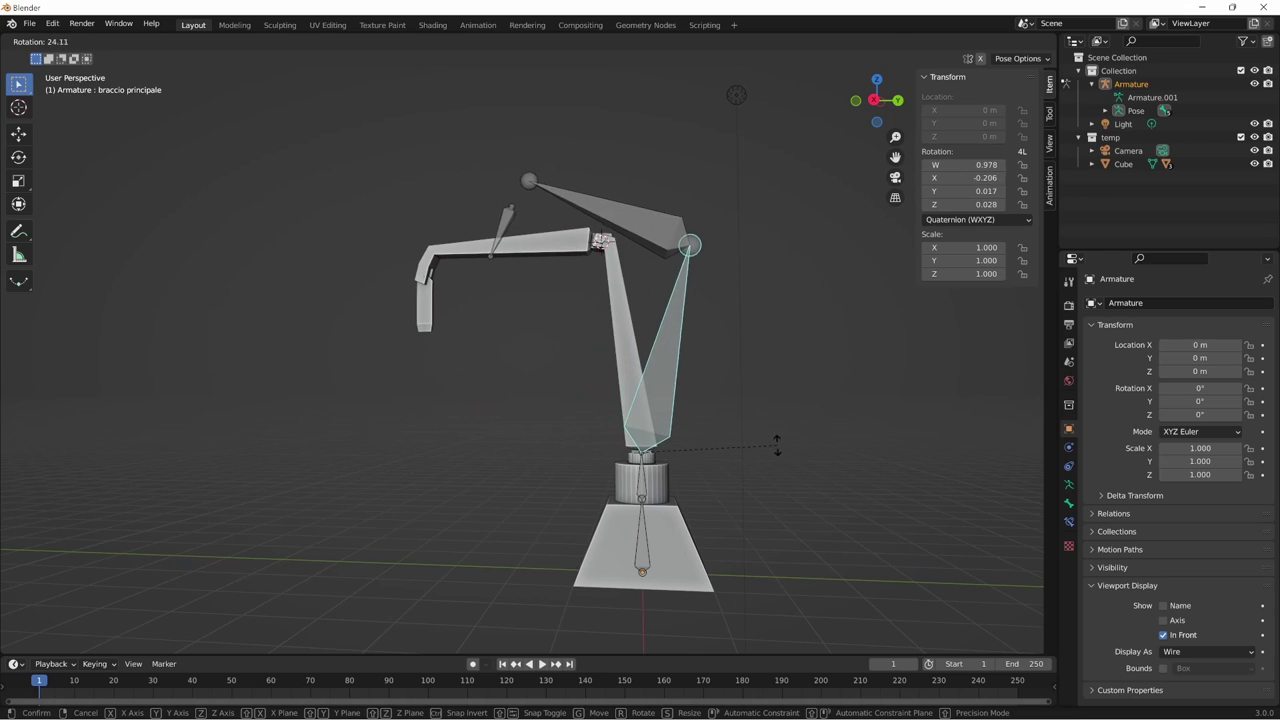
{"action": "key", "text": "Escape"}
{"action": "left_click", "coordinate": [598, 250]}
{"action": "mouse_move", "coordinate": [622, 305]}
{"action": "middle_mouse_down"}
{"action": "mouse_move", "coordinate": [725, 303]}
{"action": "mouse_move", "coordinate": [671, 341]}
{"action": "middle_mouse_up"}
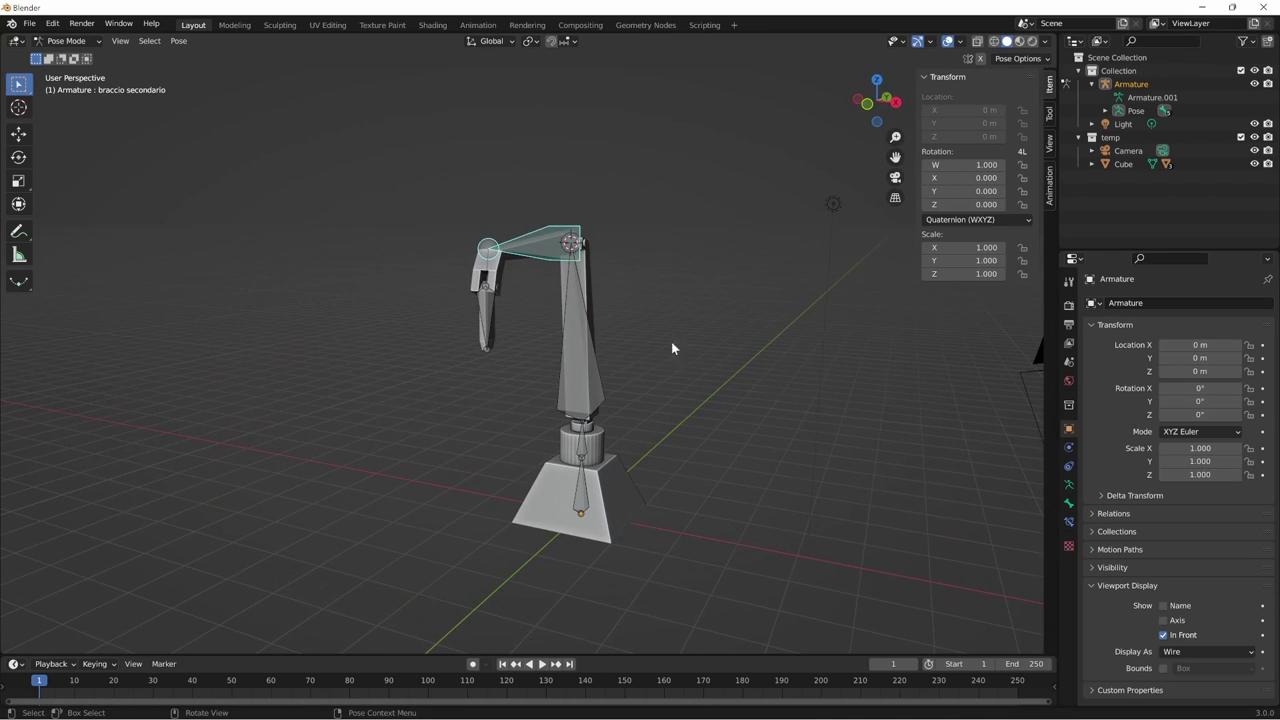
{"action": "key", "text": "r"}
{"action": "left_click", "coordinate": [716, 493]}
{"action": "key", "text": "ctrl+z"}
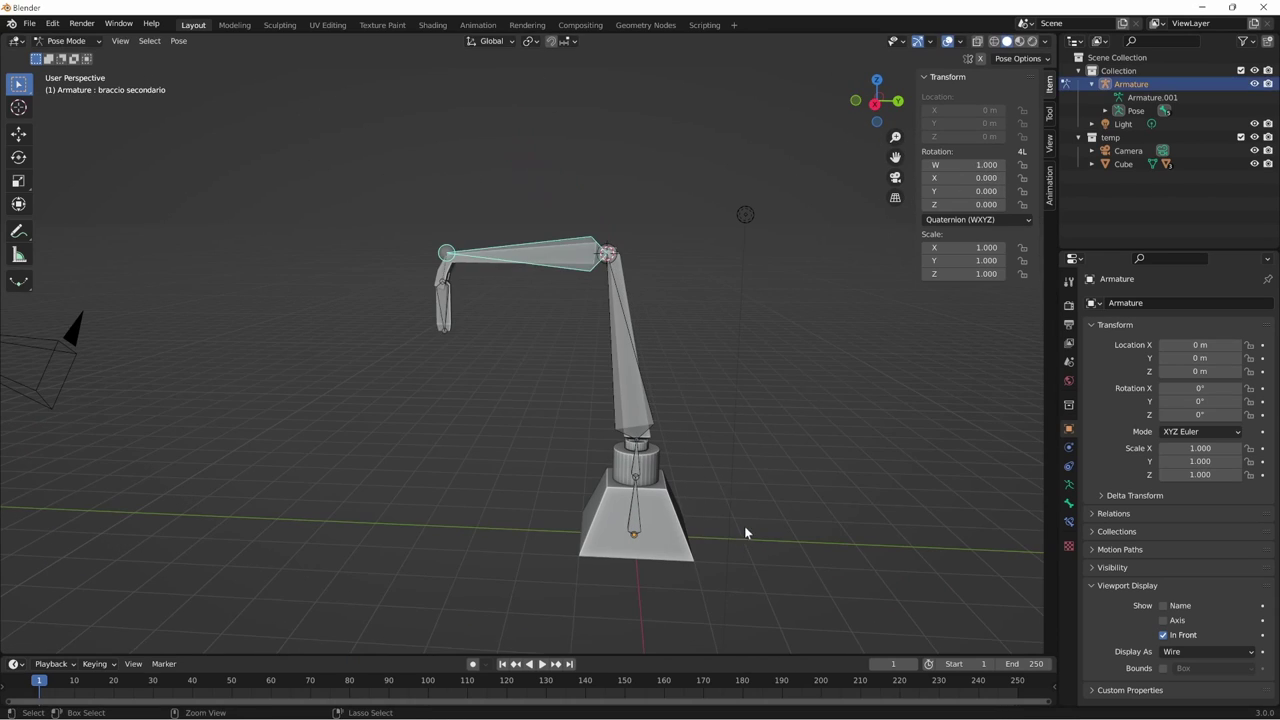
{"action": "left_click", "coordinate": [657, 543]}
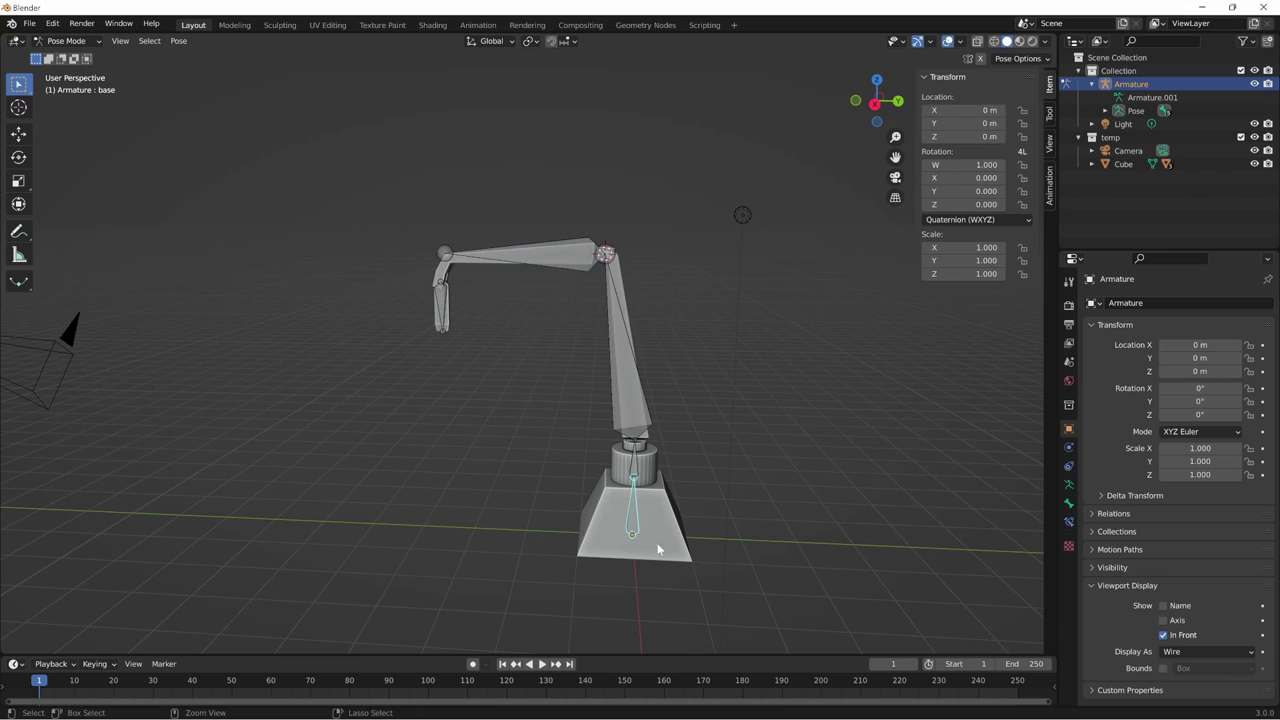
{"action": "scroll", "coordinate": [790, 478], "scroll_direction": "up", "scroll_amount": 2}
{"action": "middle_click_drag", "start_coordinate": [791, 480], "coordinate": [692, 452], "text": "shift"}
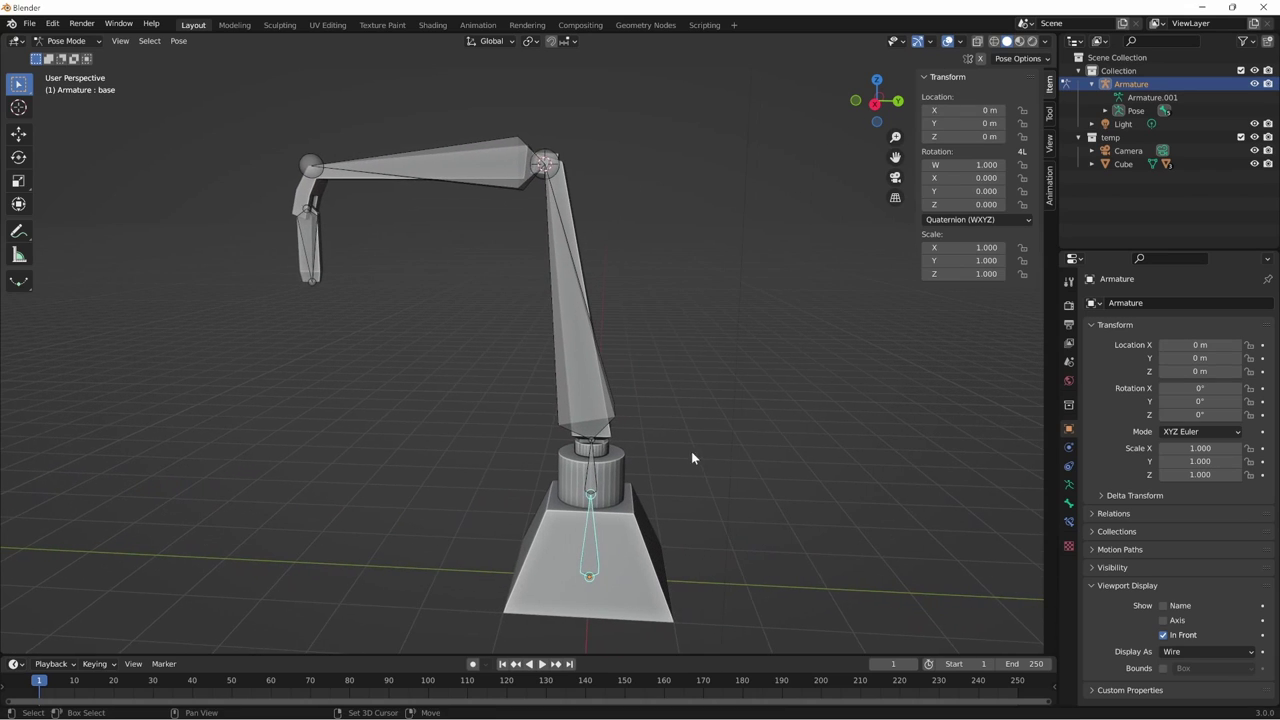
- Set the base bone to YXZ Euler, lock X rotation and set Y rotation to 0
{"action": "left_click", "coordinate": [975, 219]}
{"action": "left_click", "coordinate": [960, 240]}
{"action": "left_click_drag", "start_coordinate": [975, 178], "coordinate": [980, 178]}
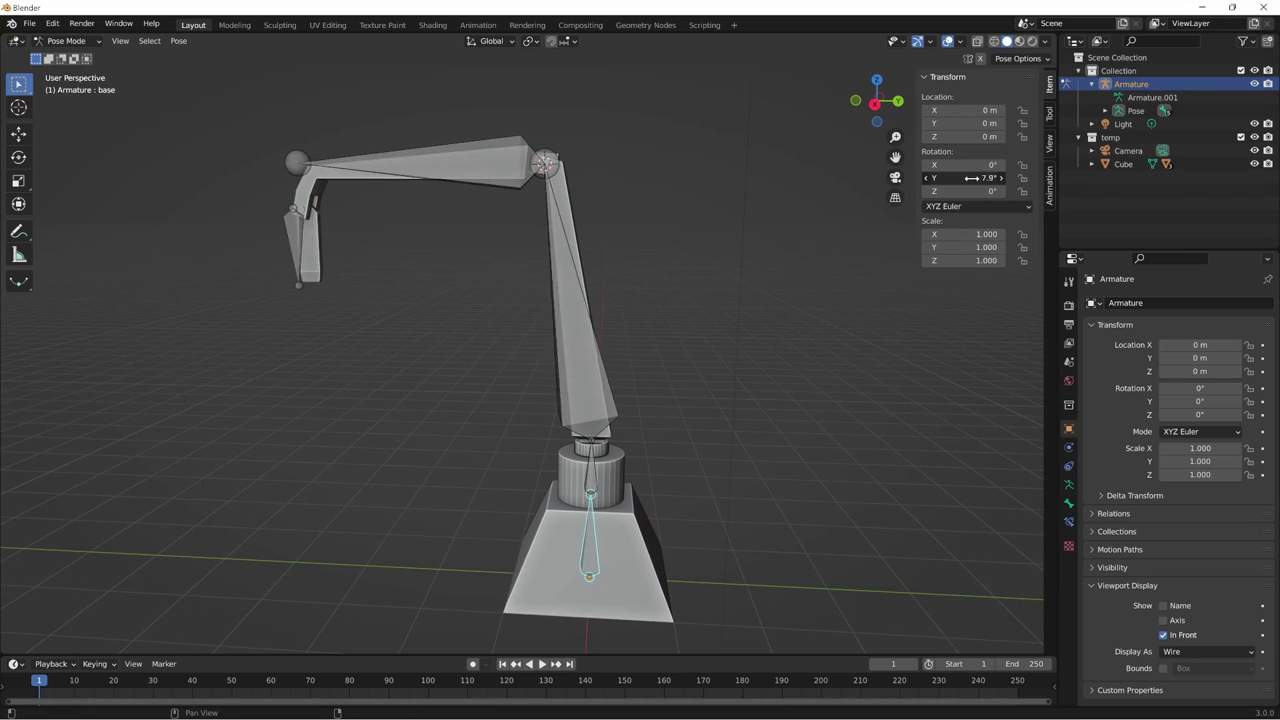
{"action": "left_click", "coordinate": [978, 205]}
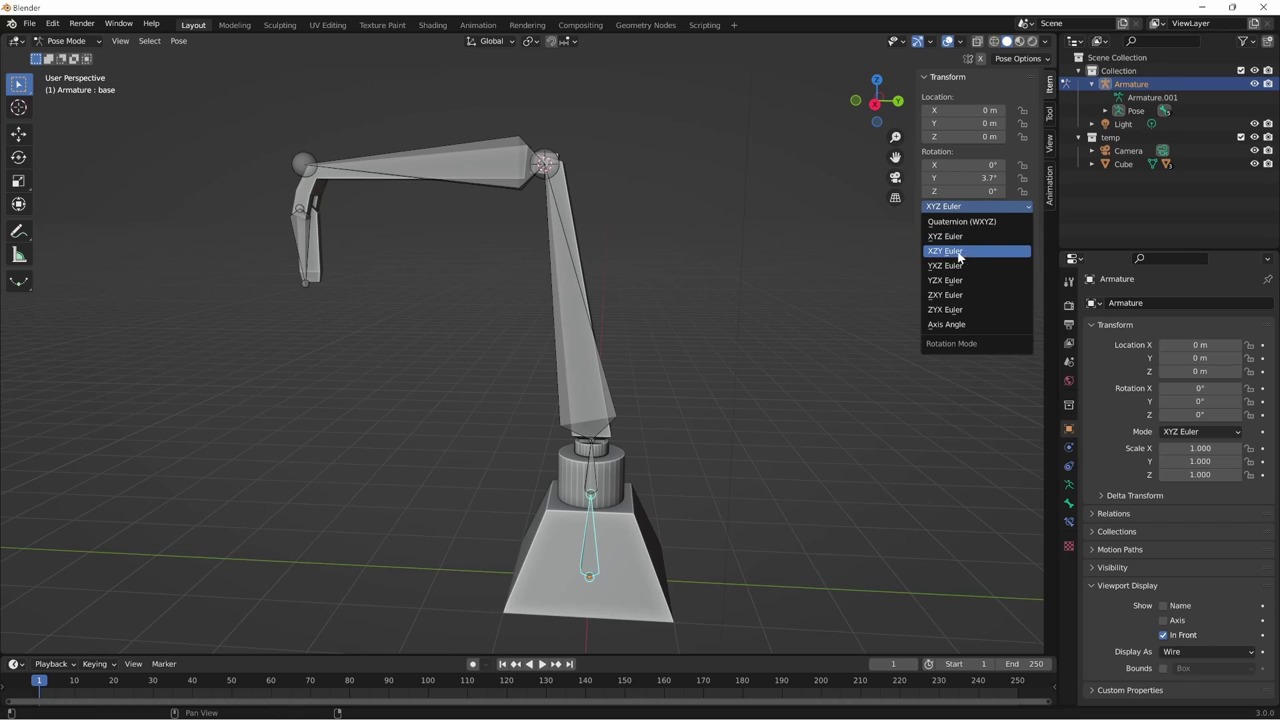
{"action": "left_click", "coordinate": [960, 266]}
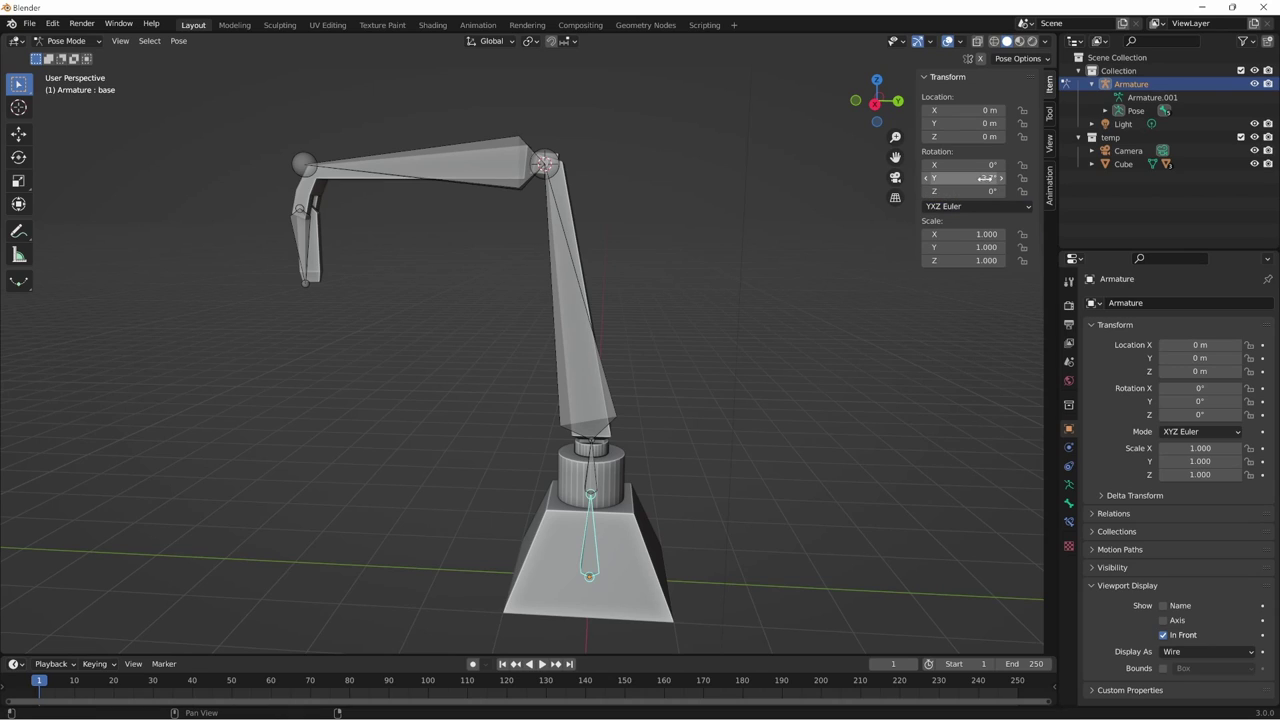
{"action": "left_click", "coordinate": [1022, 165]}
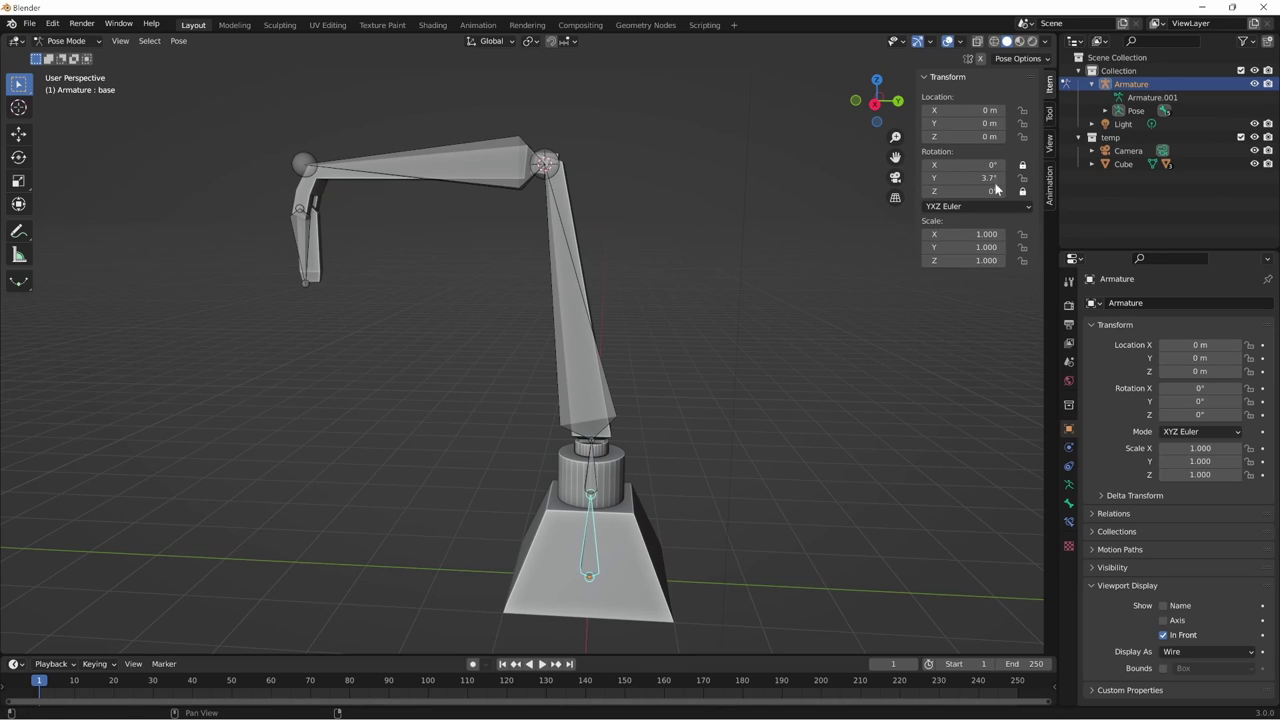
{"action": "double_click", "coordinate": [965, 178]}
{"action": "type", "text": "0"}
{"action": "key", "text": "Return"}
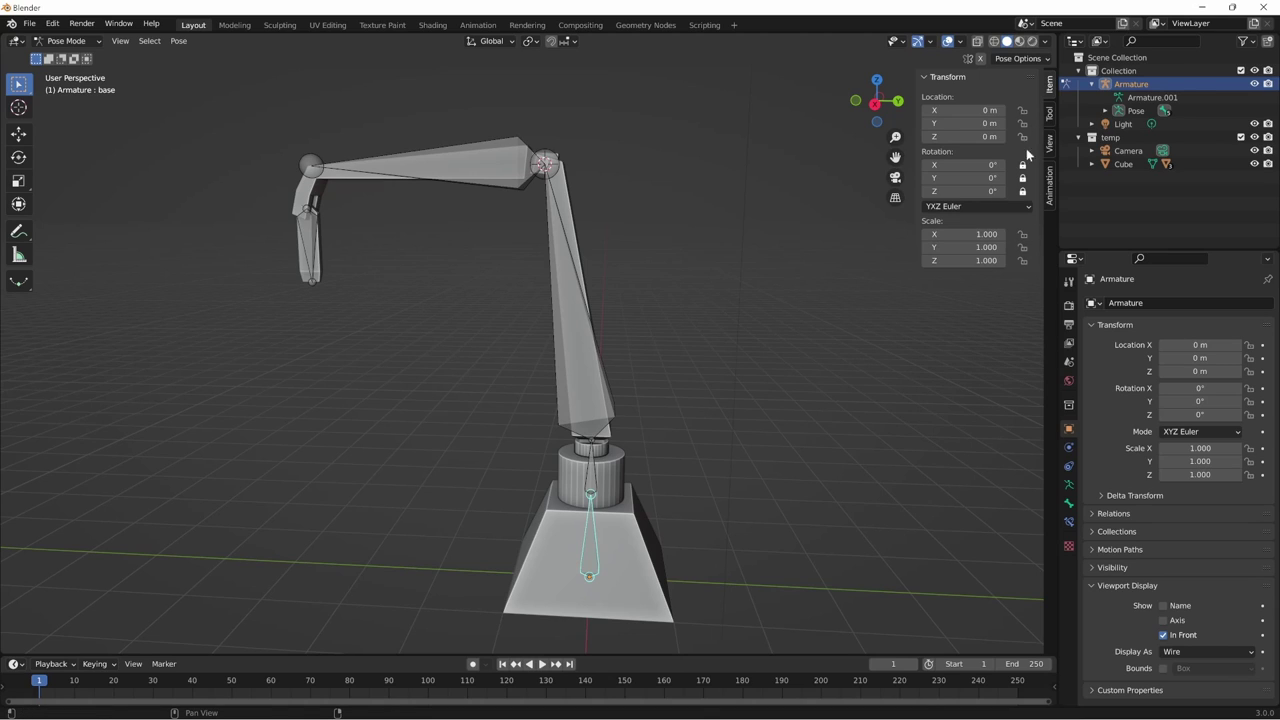
- Test scaling, moving and rotating the base bone, cancelling each
{"action": "mouse_move", "coordinate": [612, 562]}
{"action": "middle_mouse_down"}
{"action": "mouse_move", "coordinate": [651, 478]}
{"action": "mouse_move", "coordinate": [600, 494]}
{"action": "middle_mouse_up"}
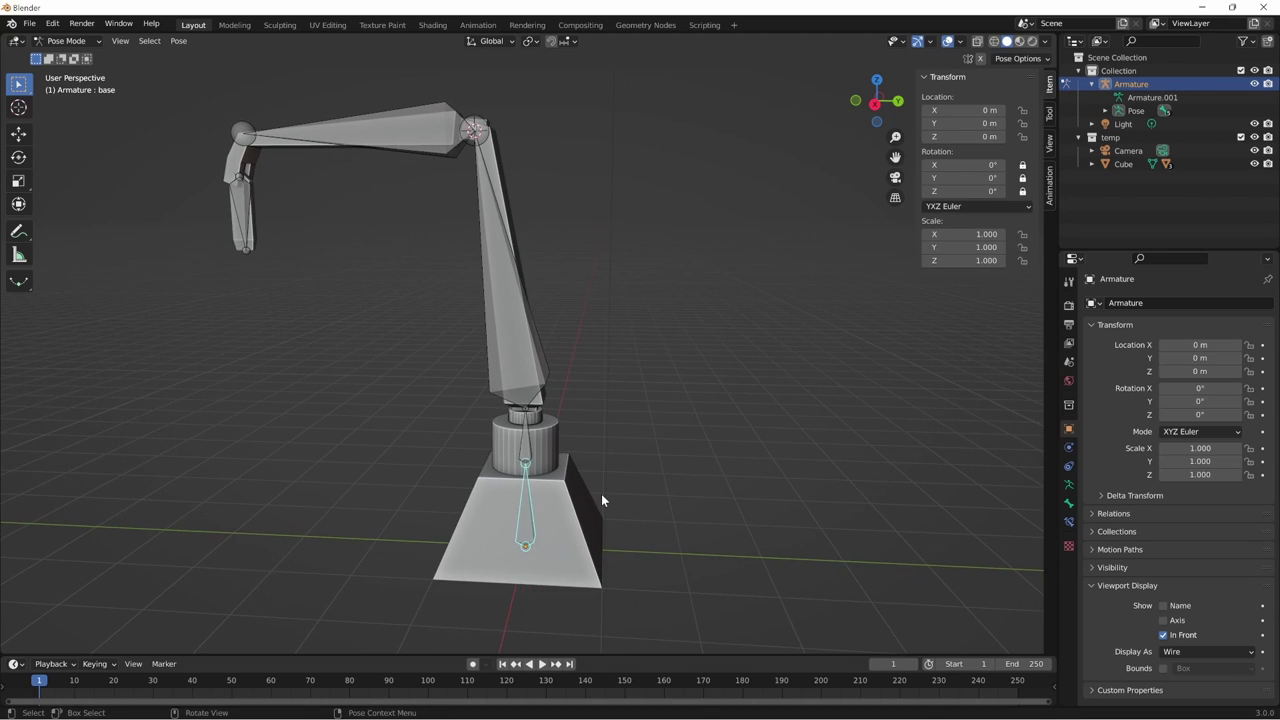
{"action": "key", "text": "s"}
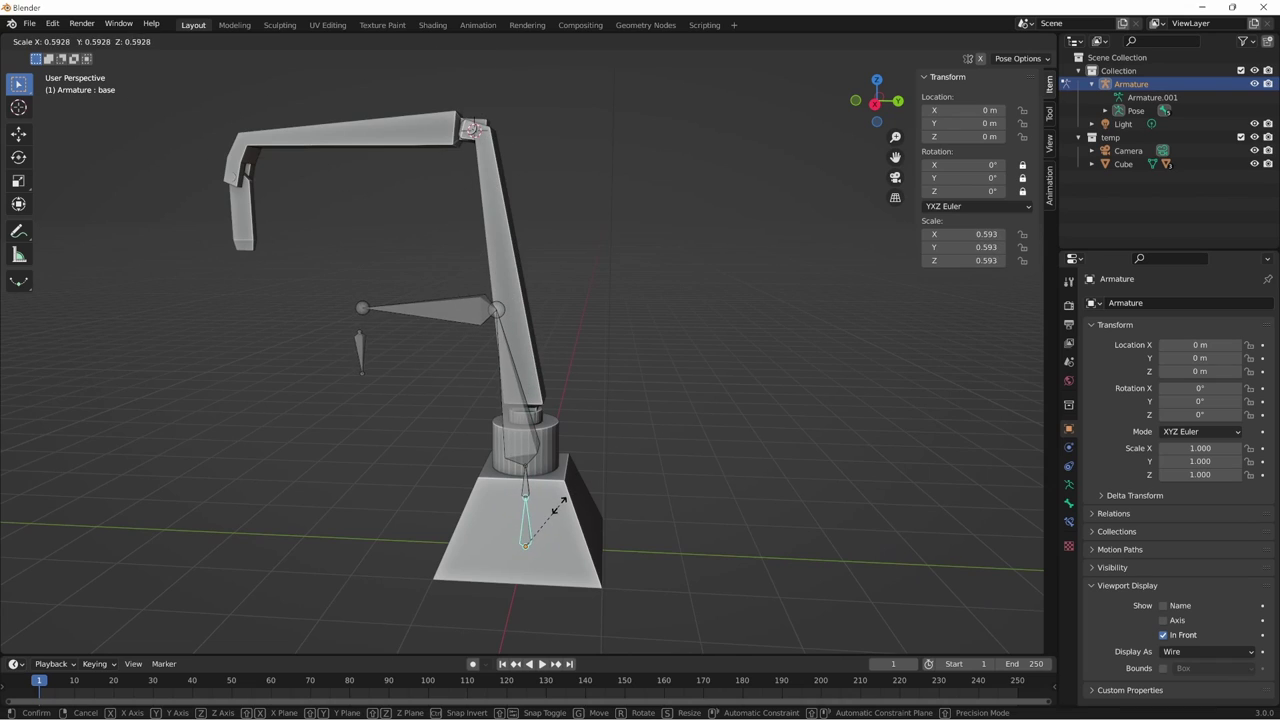
{"action": "right_click", "coordinate": [556, 512]}
{"action": "key", "text": "s"}
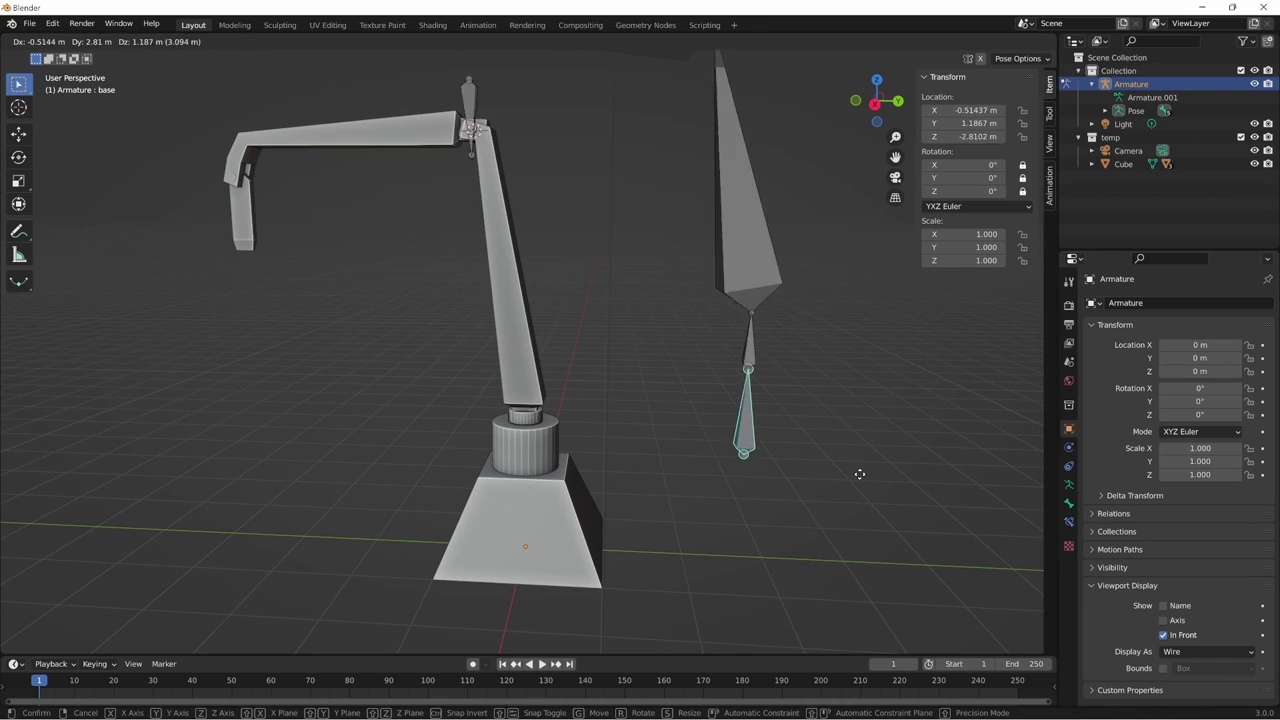
{"action": "right_click", "coordinate": [679, 555]}
{"action": "middle_click_drag", "start_coordinate": [679, 555], "coordinate": [730, 530]}
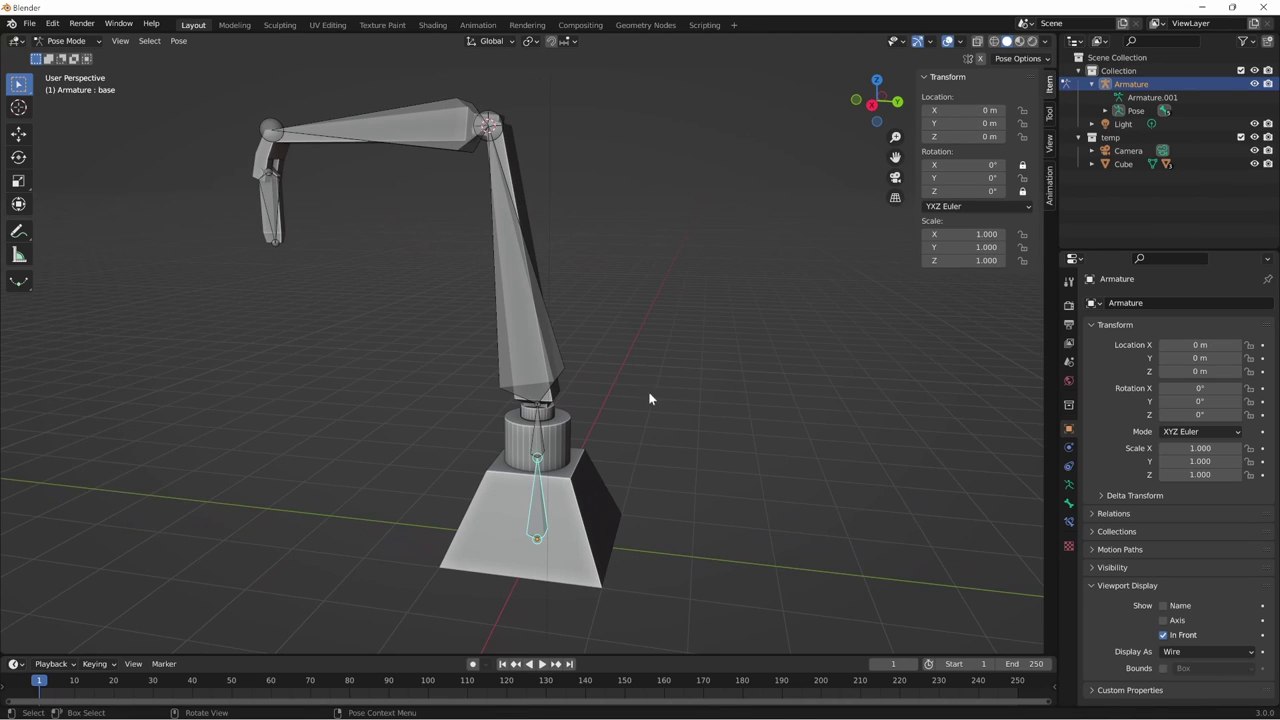
{"action": "key", "text": "r"}
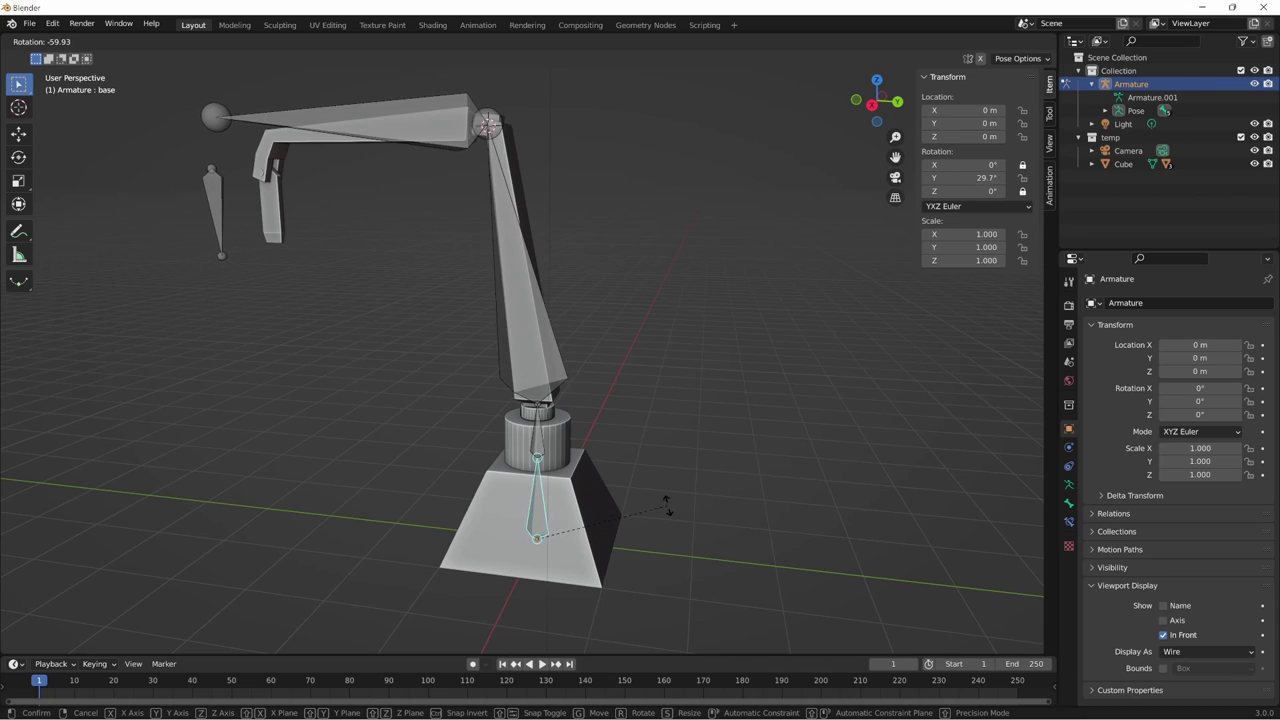
{"action": "right_click", "coordinate": [655, 516]}
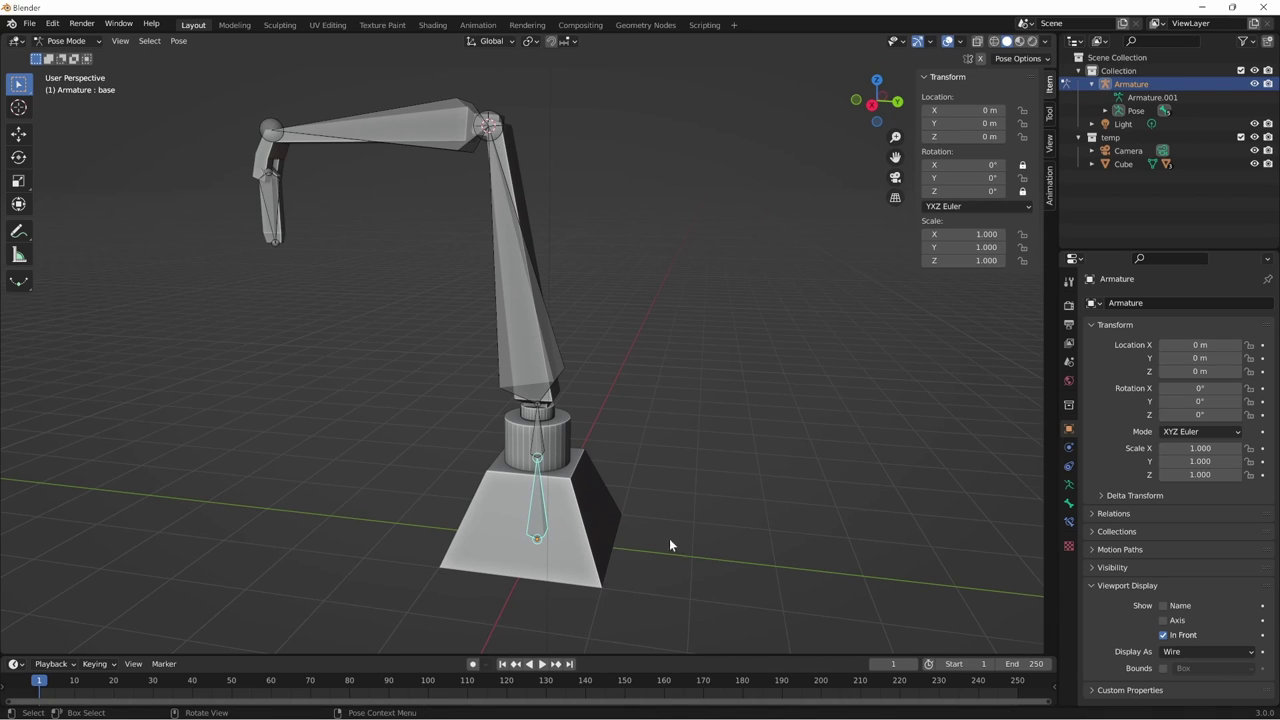
{"action": "middle_click_drag", "start_coordinate": [669, 538], "coordinate": [646, 569]}
- Set rotazione base to YXZ Euler with Z rotation locked, then test-rotate it
{"action": "key", "text": "bracketright"}
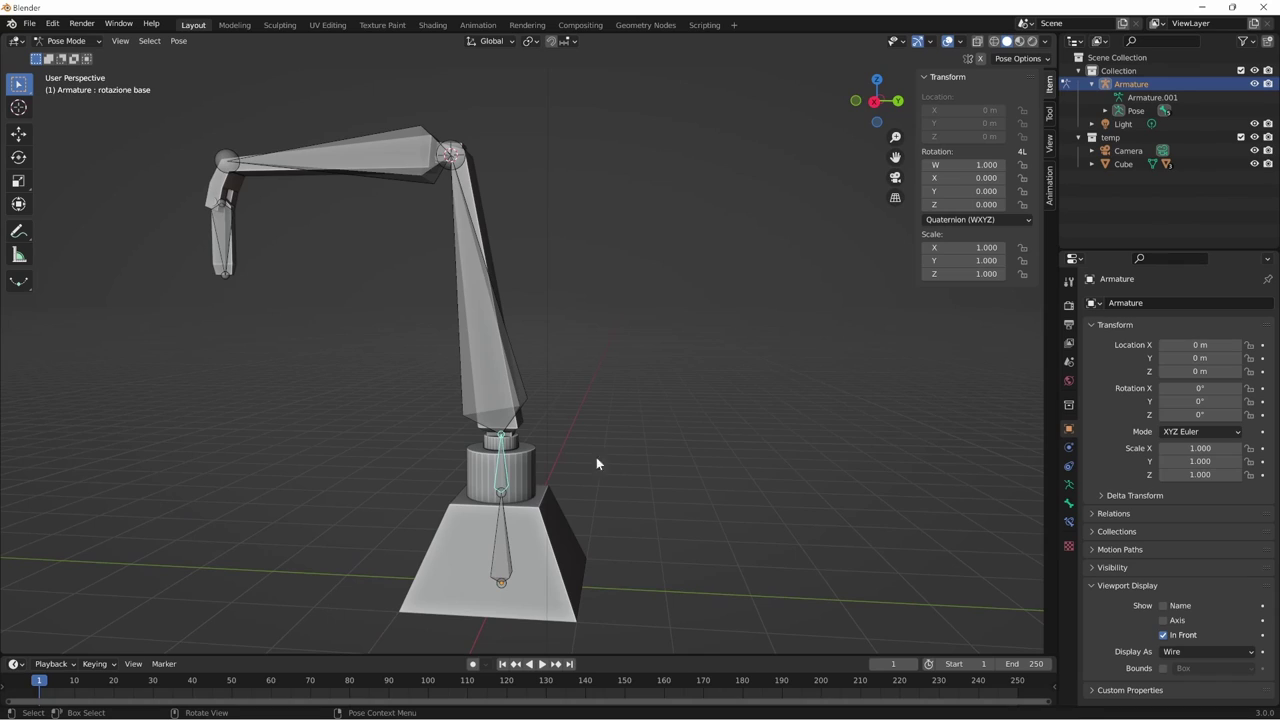
{"action": "left_click", "coordinate": [503, 558]}
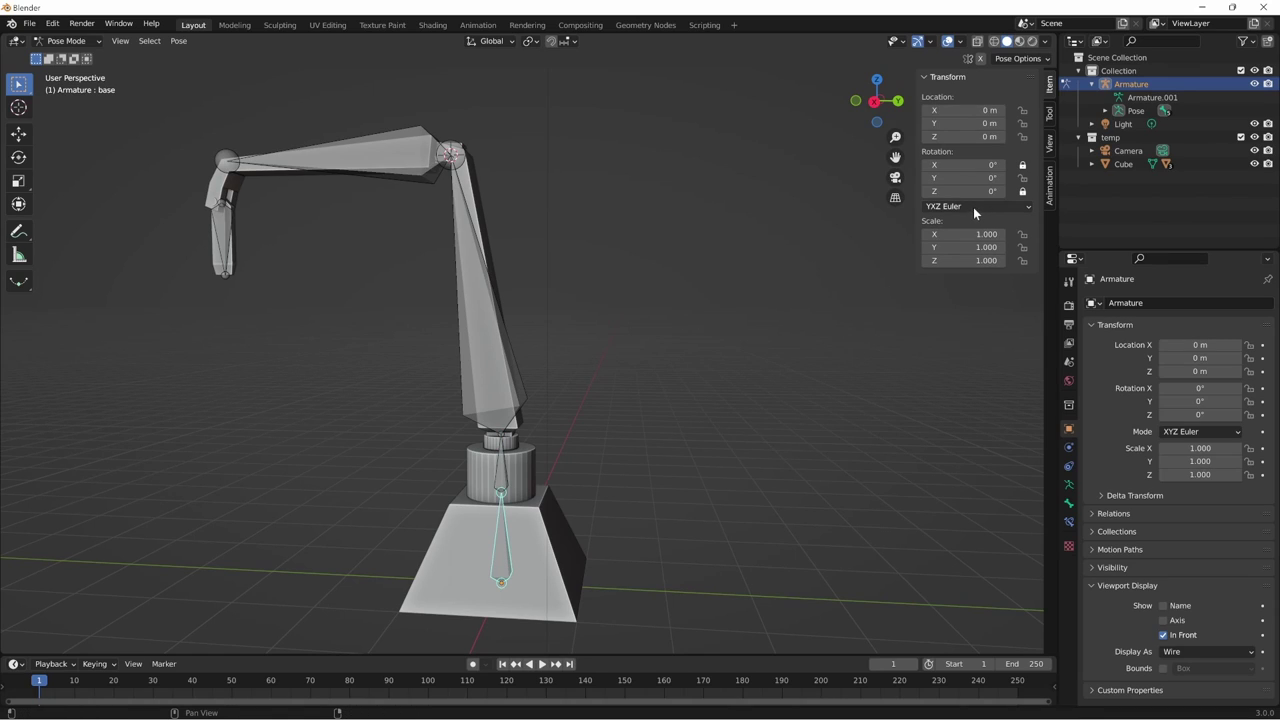
{"action": "left_click", "coordinate": [500, 462]}
{"action": "left_click", "coordinate": [978, 219]}
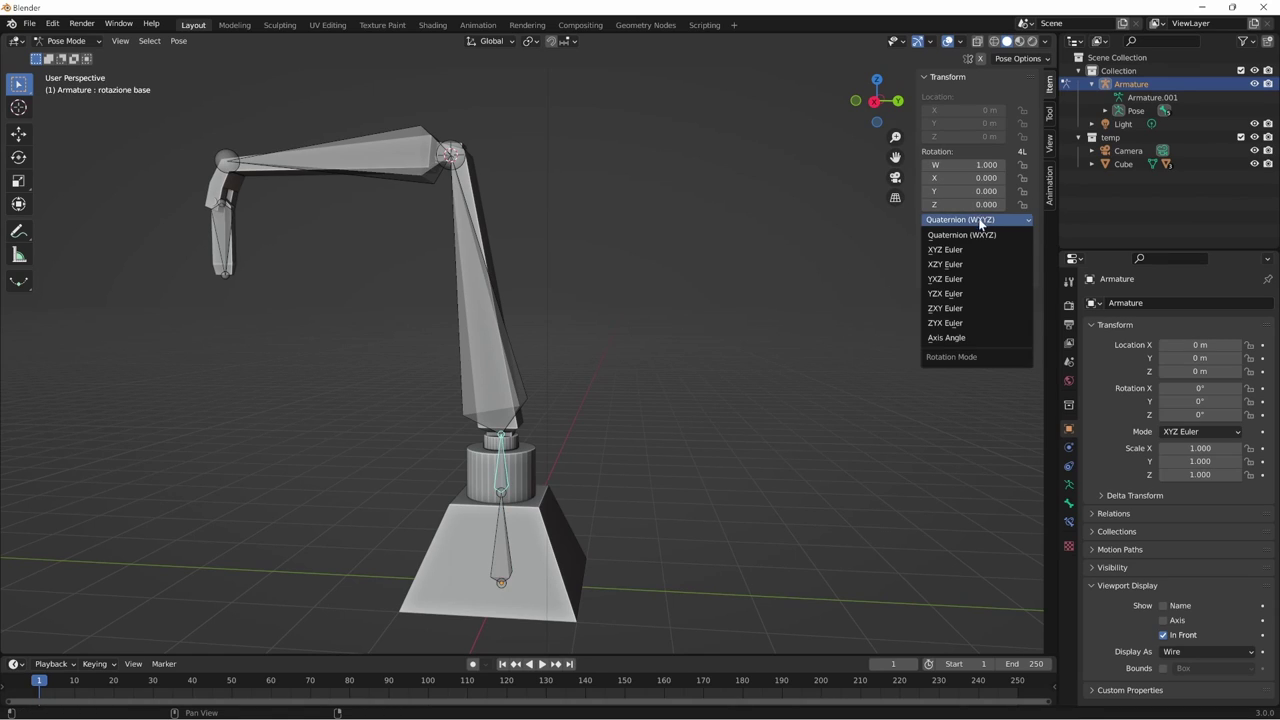
{"action": "left_click", "coordinate": [950, 279]}
{"action": "left_click_drag", "start_coordinate": [957, 179], "coordinate": [965, 179]}
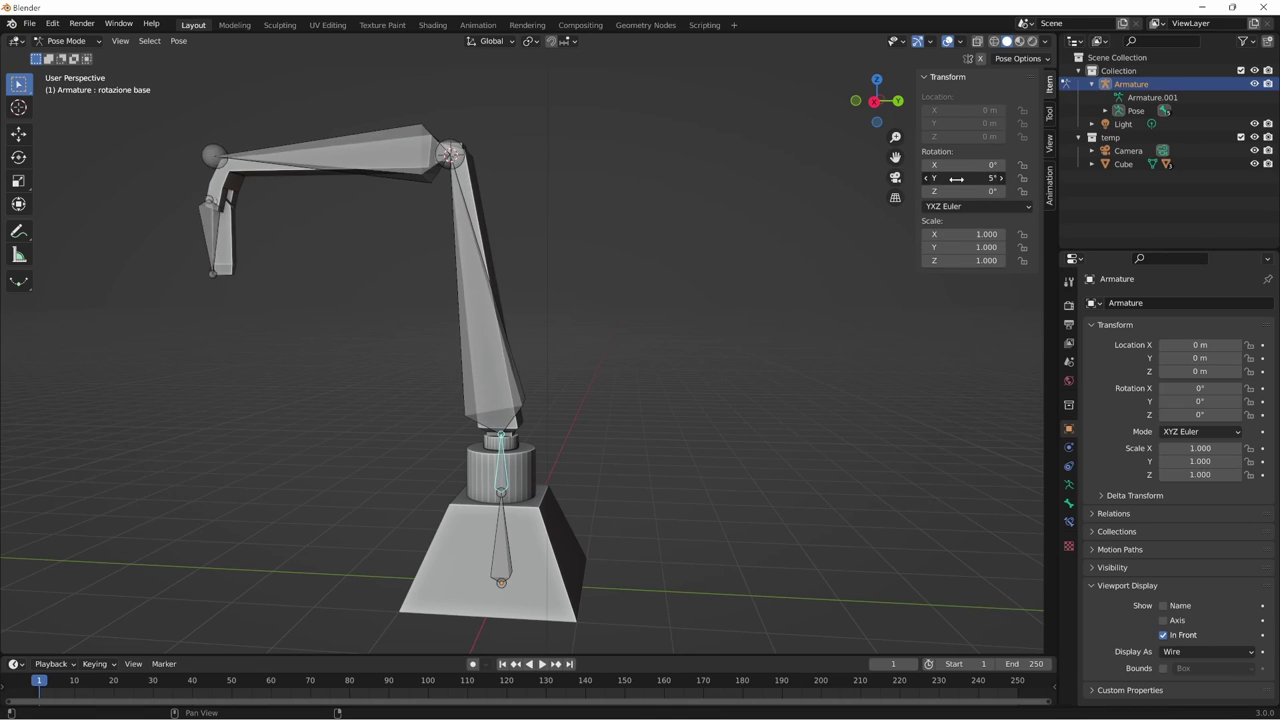
{"action": "key", "text": "Escape"}
{"action": "left_click", "coordinate": [1022, 191]}
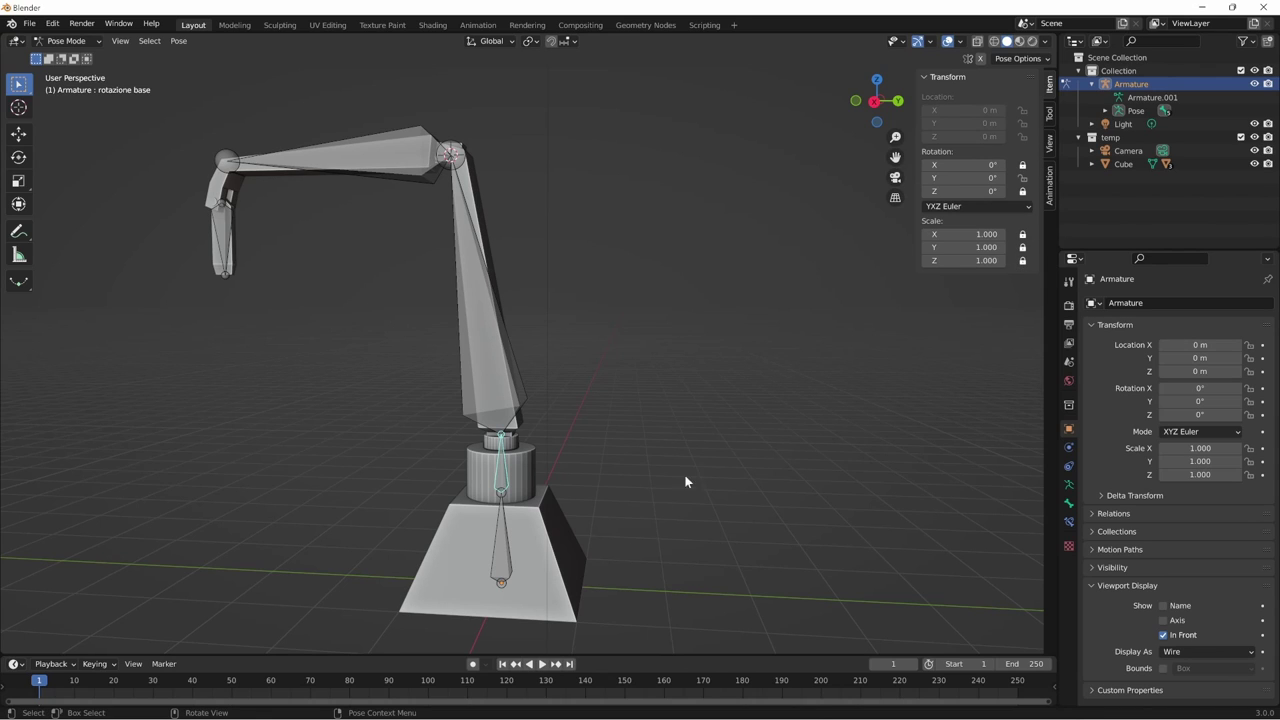
{"action": "mouse_move", "coordinate": [708, 422]}
{"action": "middle_mouse_down"}
{"action": "mouse_move", "coordinate": [672, 525]}
{"action": "mouse_move", "coordinate": [698, 526]}
{"action": "middle_mouse_up"}
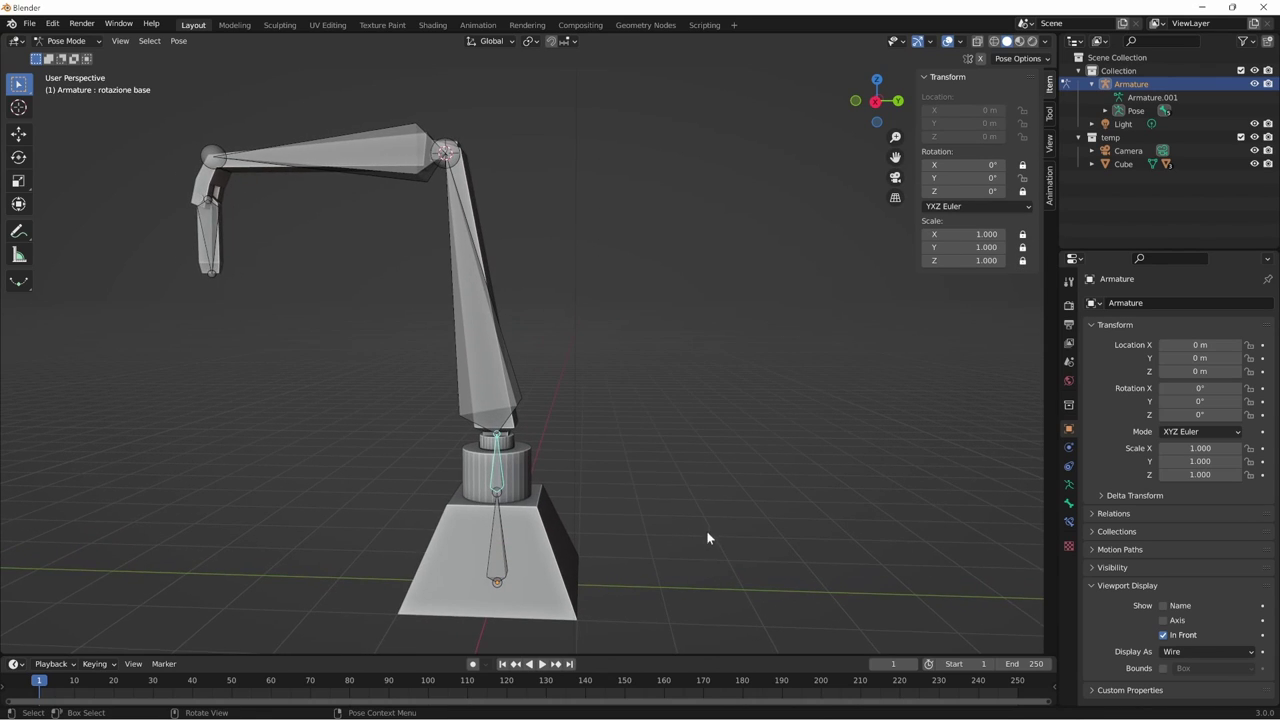
{"action": "key", "text": "r"}
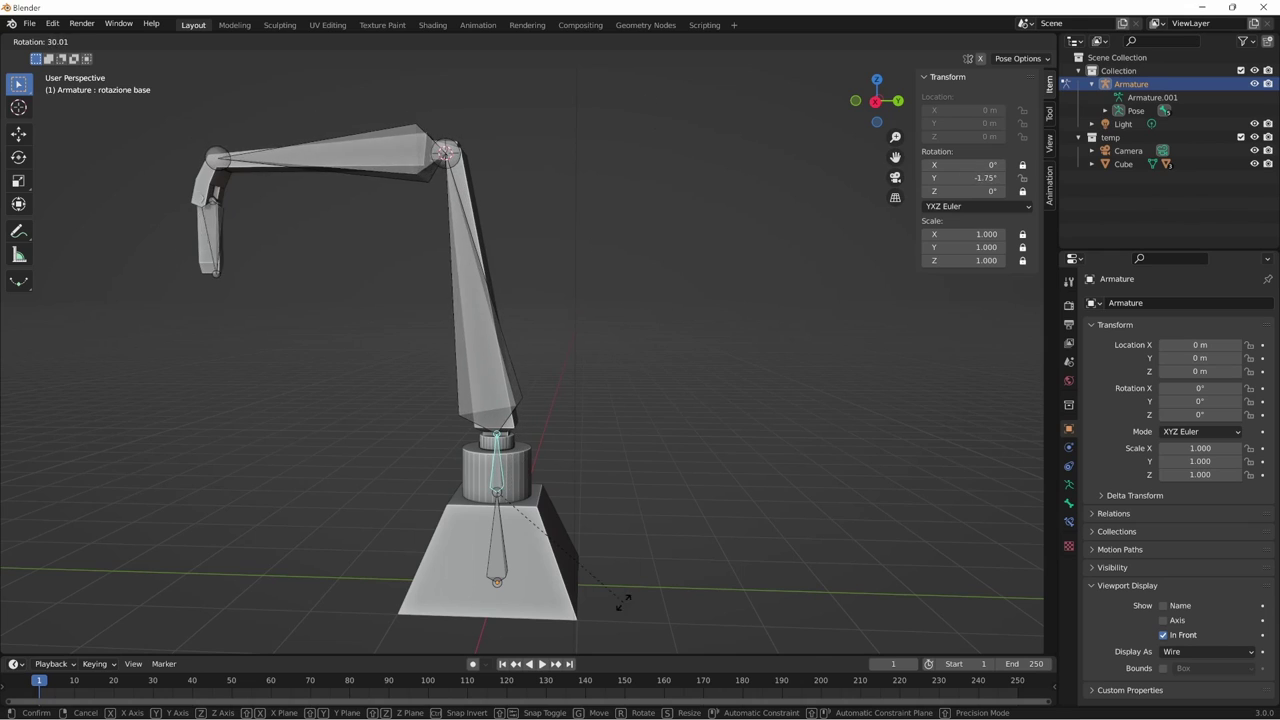
{"action": "key", "text": "Escape"}
- Try XYZ Euler on braccio principale, reset its test rotation and lock Z rotation
{"action": "left_click", "coordinate": [516, 433]}
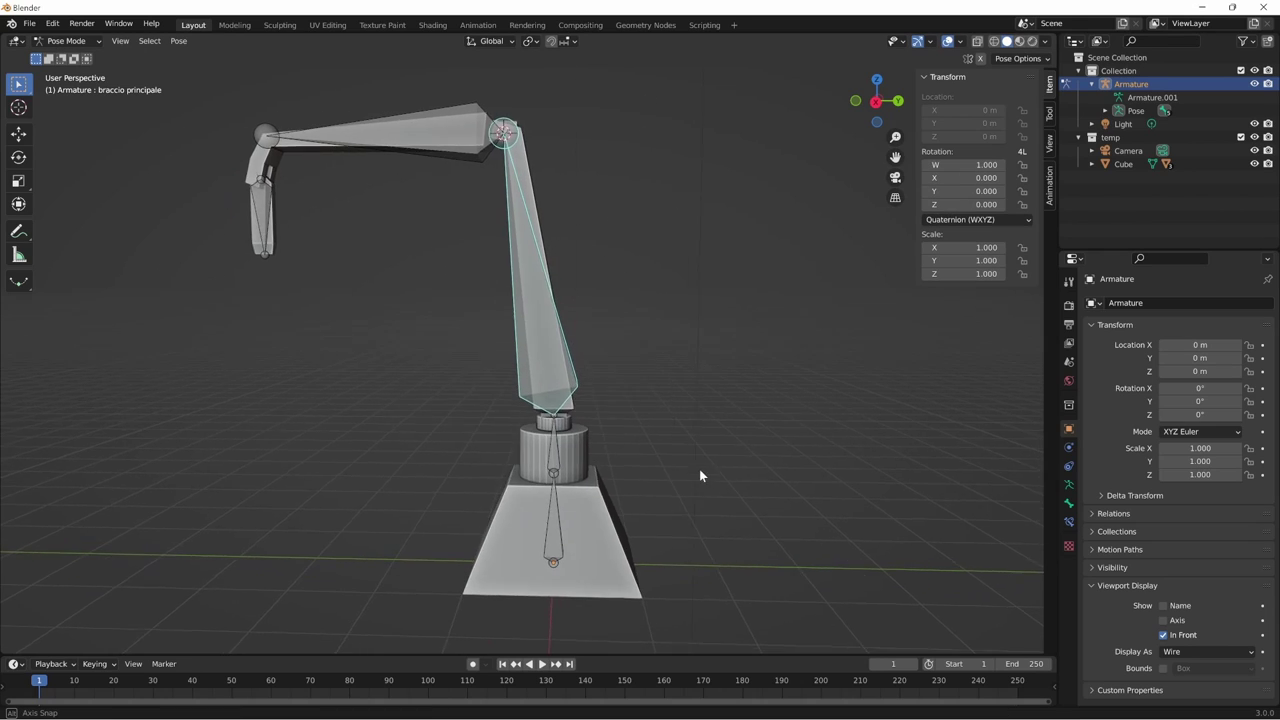
{"action": "mouse_move", "coordinate": [699, 469]}
{"action": "middle_mouse_down"}
{"action": "mouse_move", "coordinate": [682, 469]}
{"action": "mouse_move", "coordinate": [698, 468]}
{"action": "middle_mouse_up"}
{"action": "left_click", "coordinate": [1005, 218]}
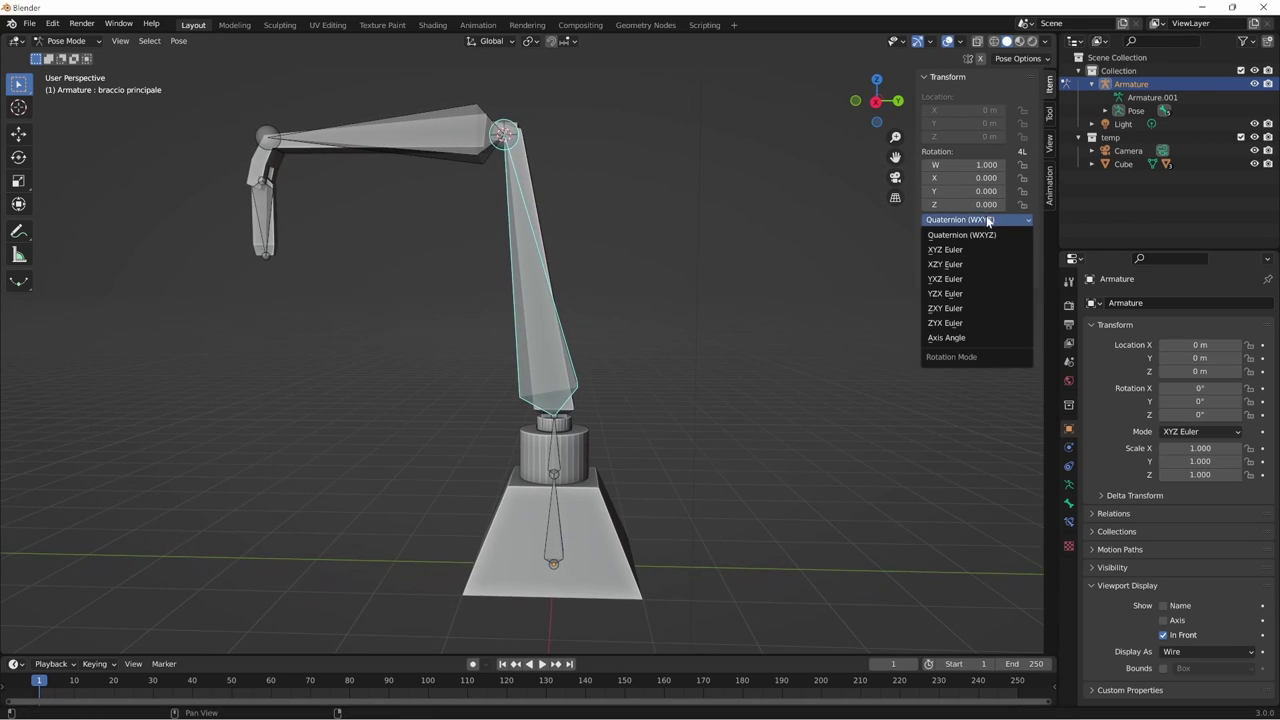
{"action": "left_click", "coordinate": [962, 252]}
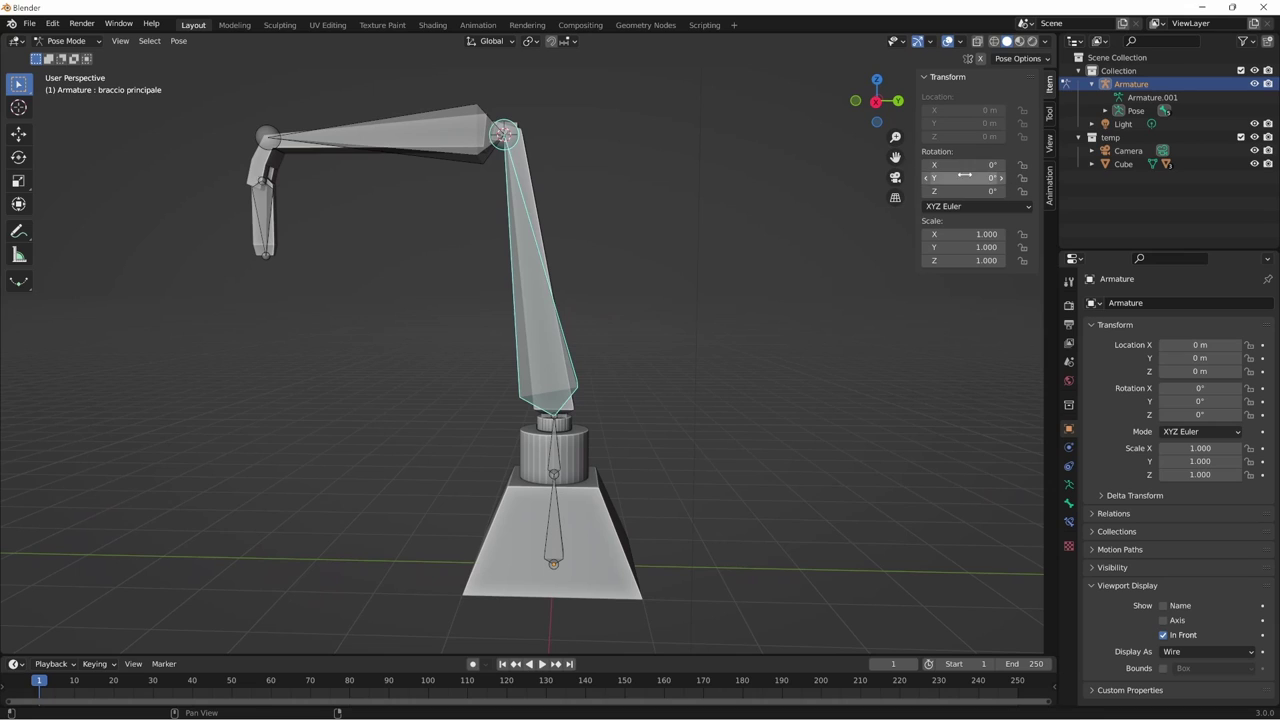
{"action": "mouse_move", "coordinate": [962, 178]}
{"action": "left_mouse_down"}
{"action": "mouse_move", "coordinate": [990, 178]}
{"action": "mouse_move", "coordinate": [930, 178]}
{"action": "mouse_move", "coordinate": [985, 164]}
{"action": "left_mouse_up"}
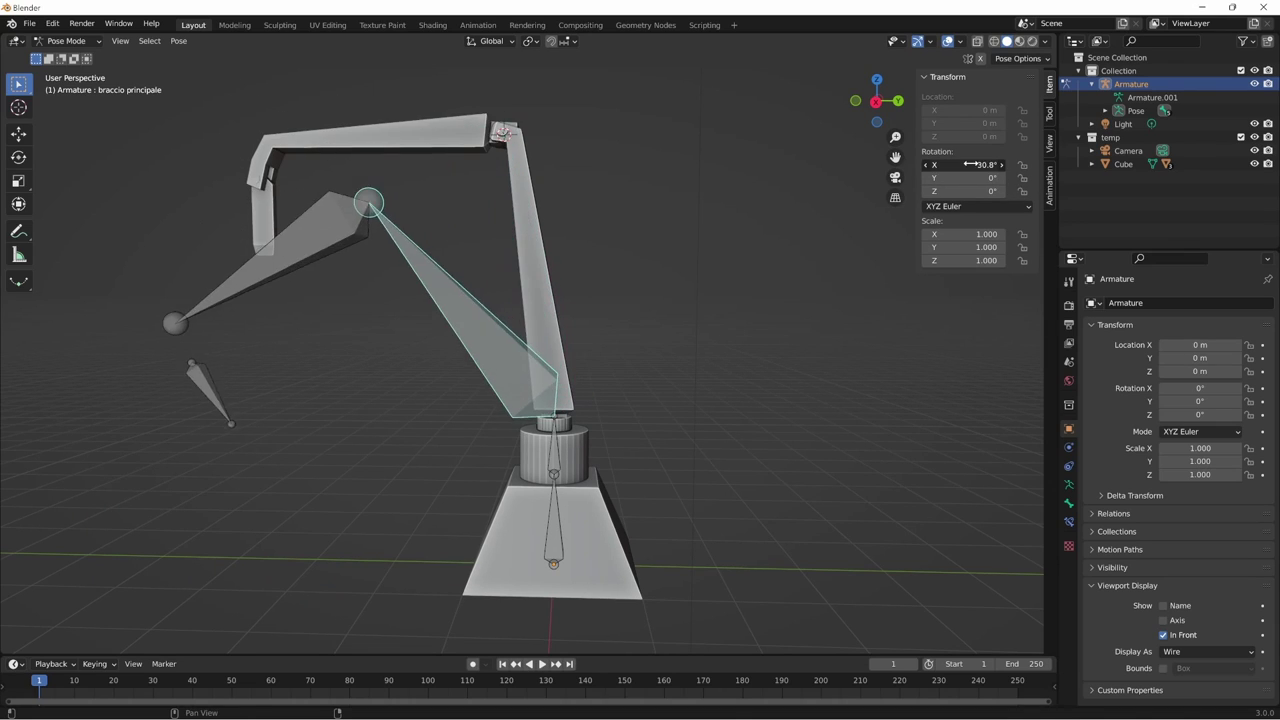
{"action": "key", "text": "alt+r"}
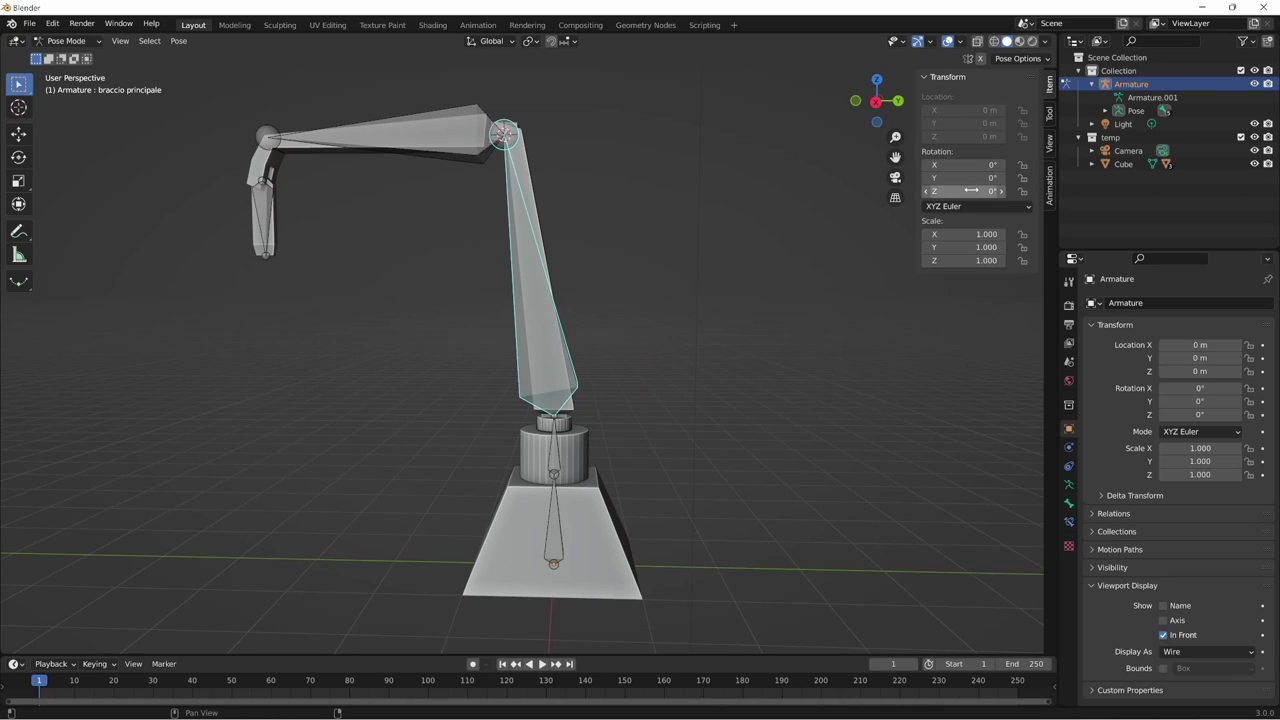
{"action": "left_click_drag", "start_coordinate": [970, 191], "coordinate": [968, 191]}
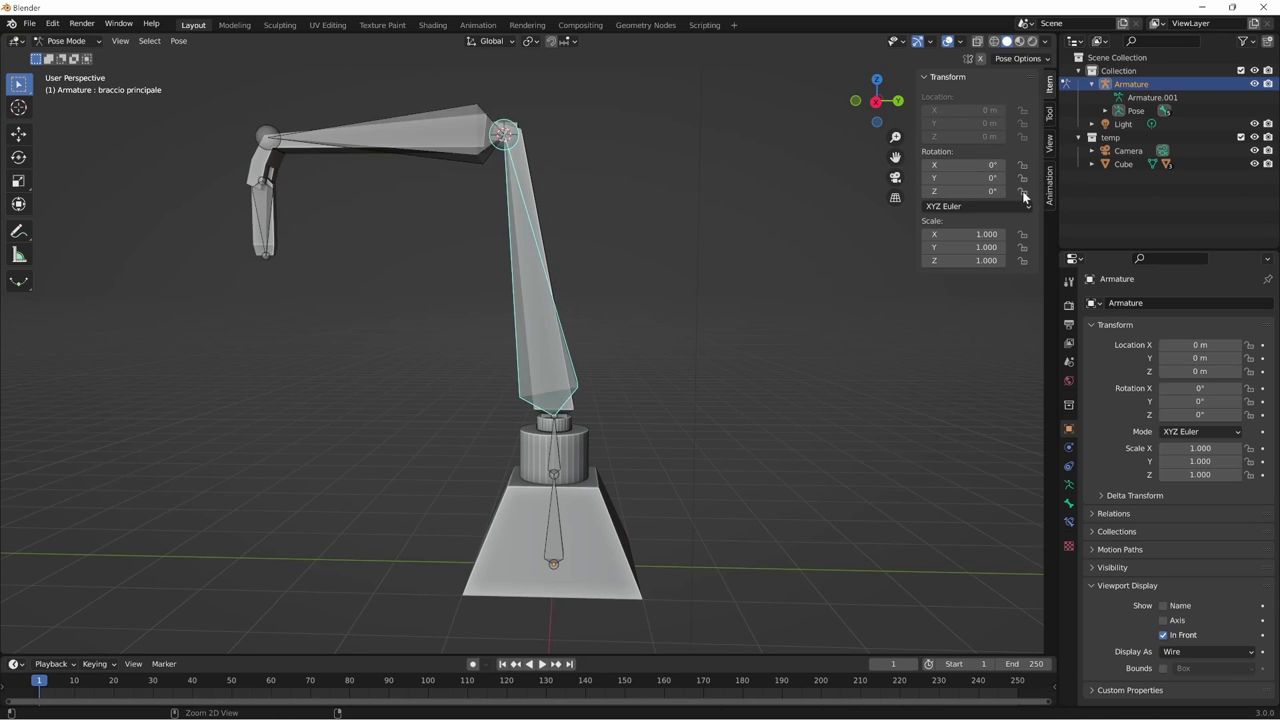
{"action": "left_click", "coordinate": [1022, 191]}
- Re-lock Z and switch braccio principale's rotation order to YZX Euler
{"action": "middle_click_drag", "start_coordinate": [690, 510], "coordinate": [769, 469]}
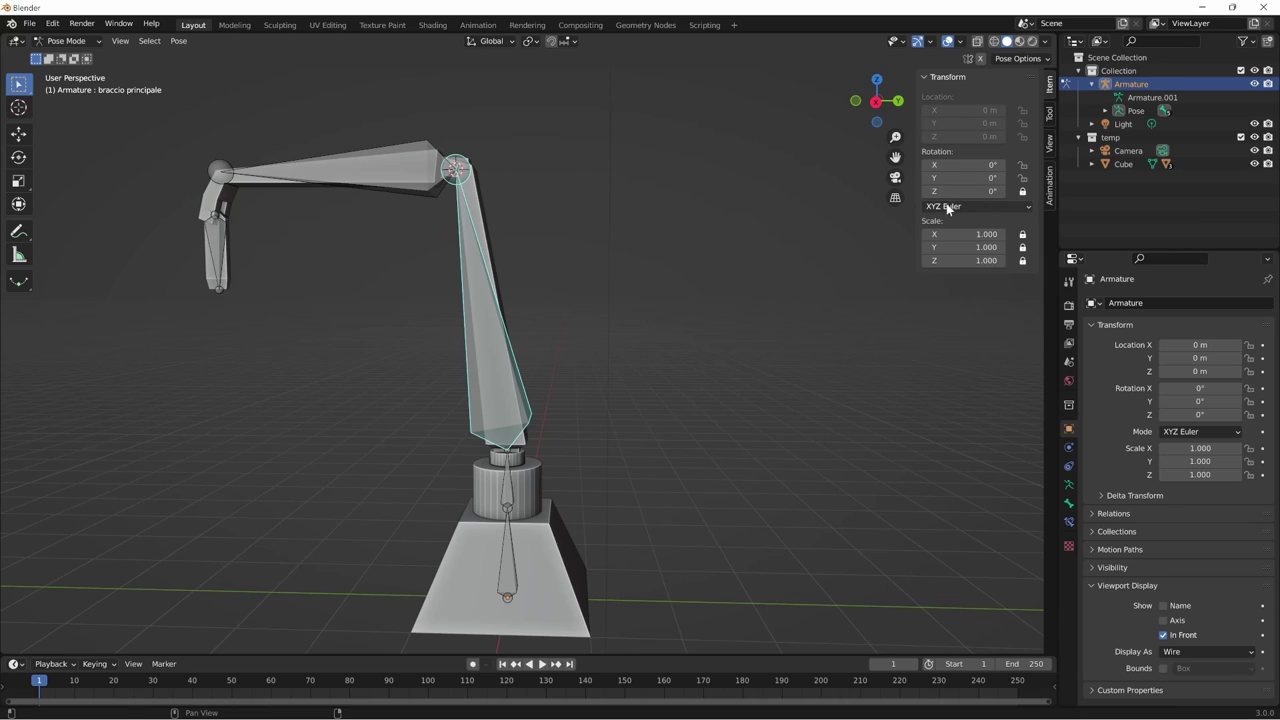
{"action": "left_click", "coordinate": [1022, 190]}
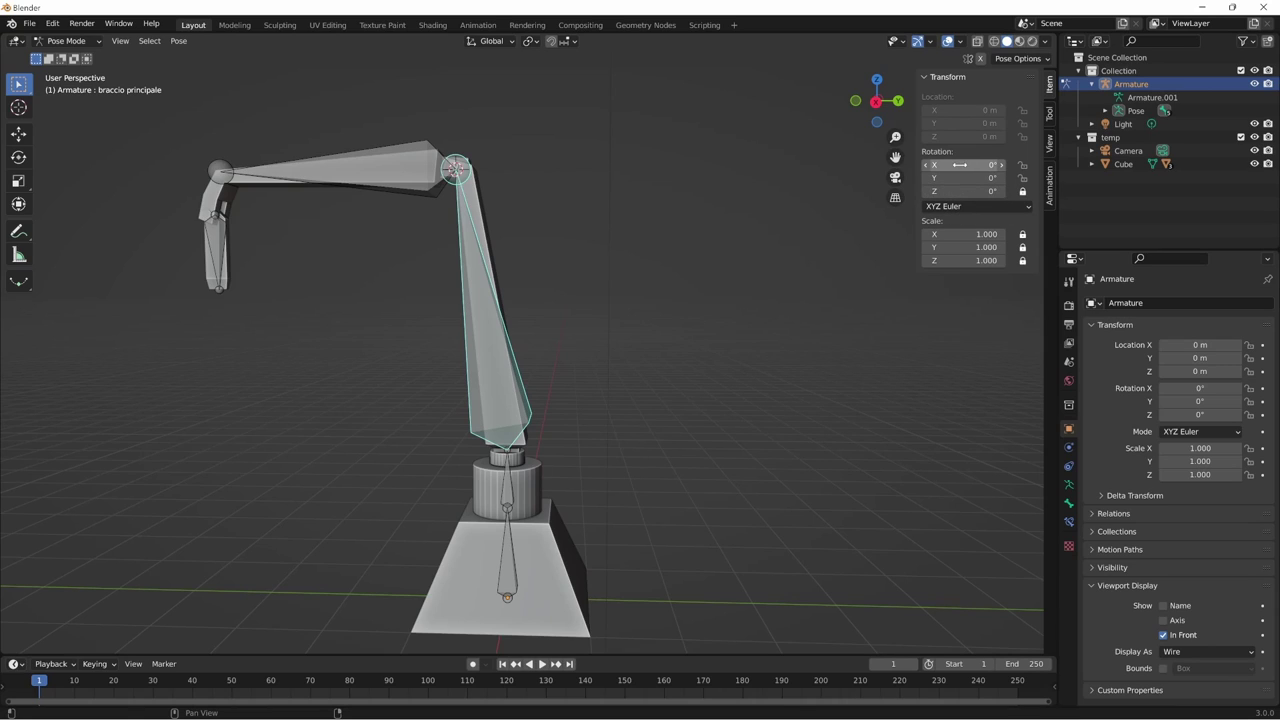
{"action": "left_click_drag", "start_coordinate": [971, 165], "coordinate": [951, 207]}
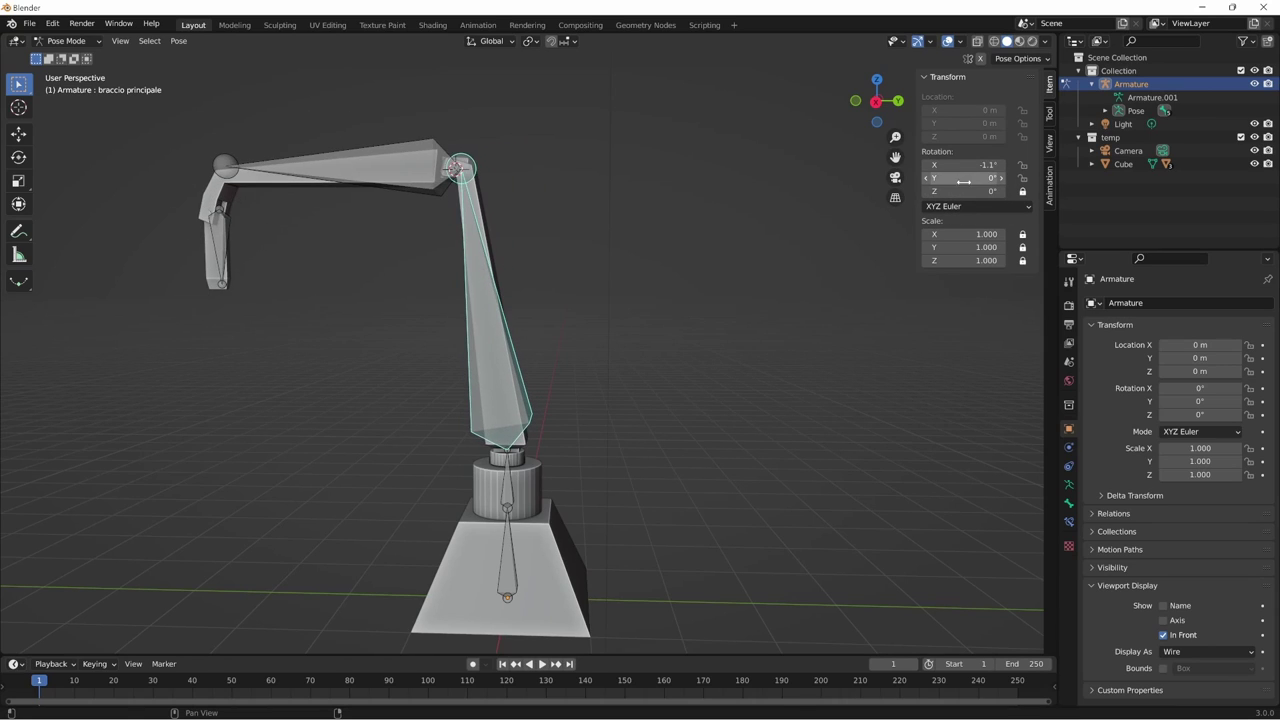
{"action": "left_click", "coordinate": [960, 206]}
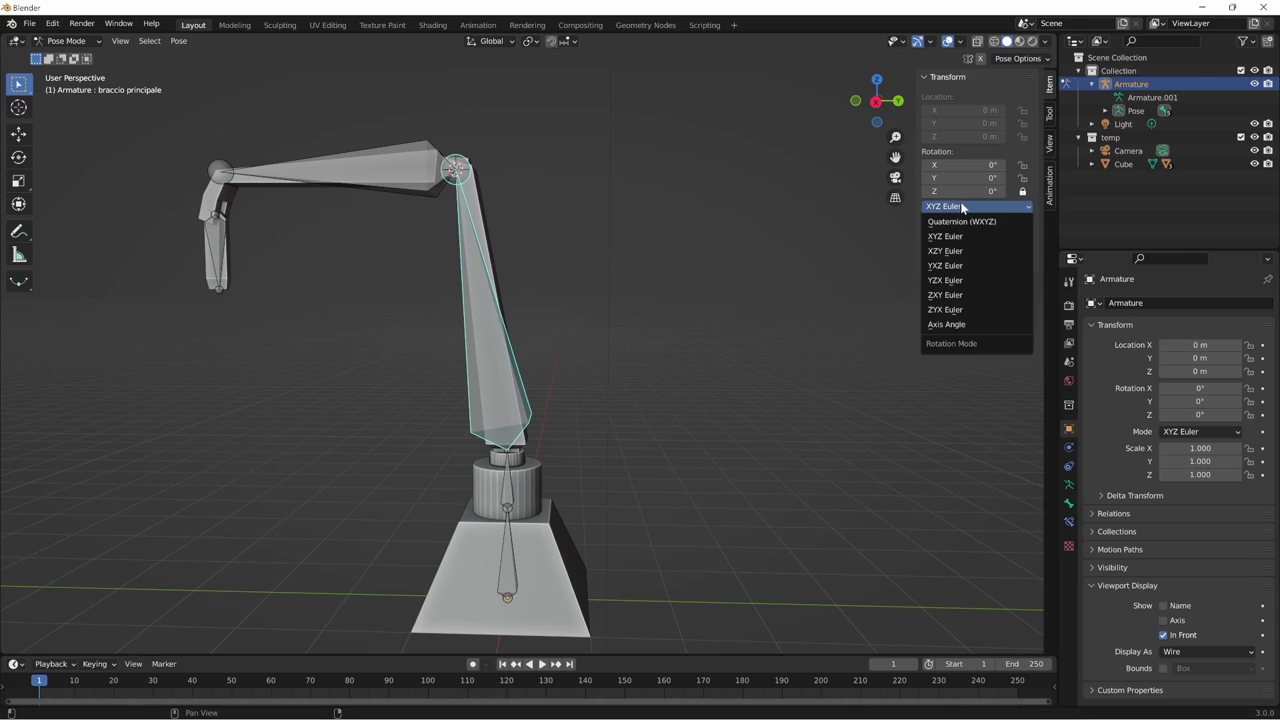
{"action": "left_click", "coordinate": [941, 284]}
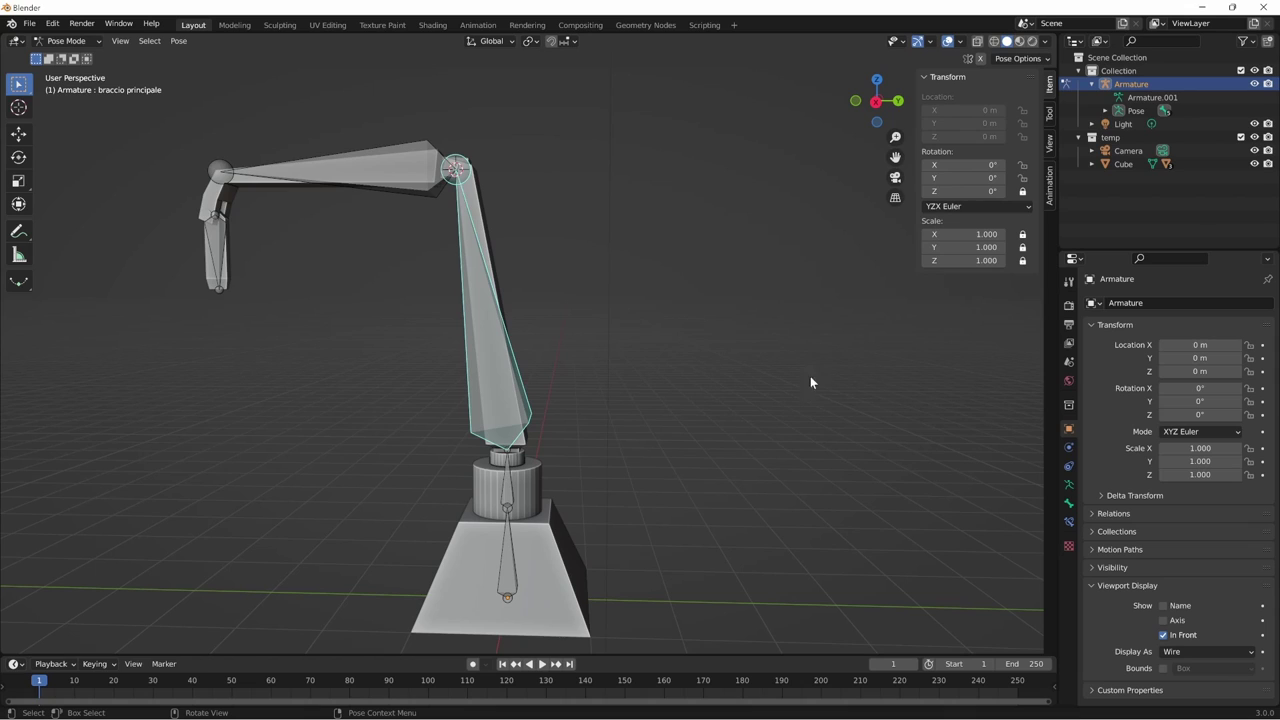
{"action": "mouse_move", "coordinate": [820, 380]}
{"action": "middle_mouse_down"}
{"action": "mouse_move", "coordinate": [747, 441]}
{"action": "mouse_move", "coordinate": [772, 499]}
{"action": "mouse_move", "coordinate": [782, 483]}
{"action": "mouse_move", "coordinate": [742, 500]}
{"action": "middle_mouse_up"}
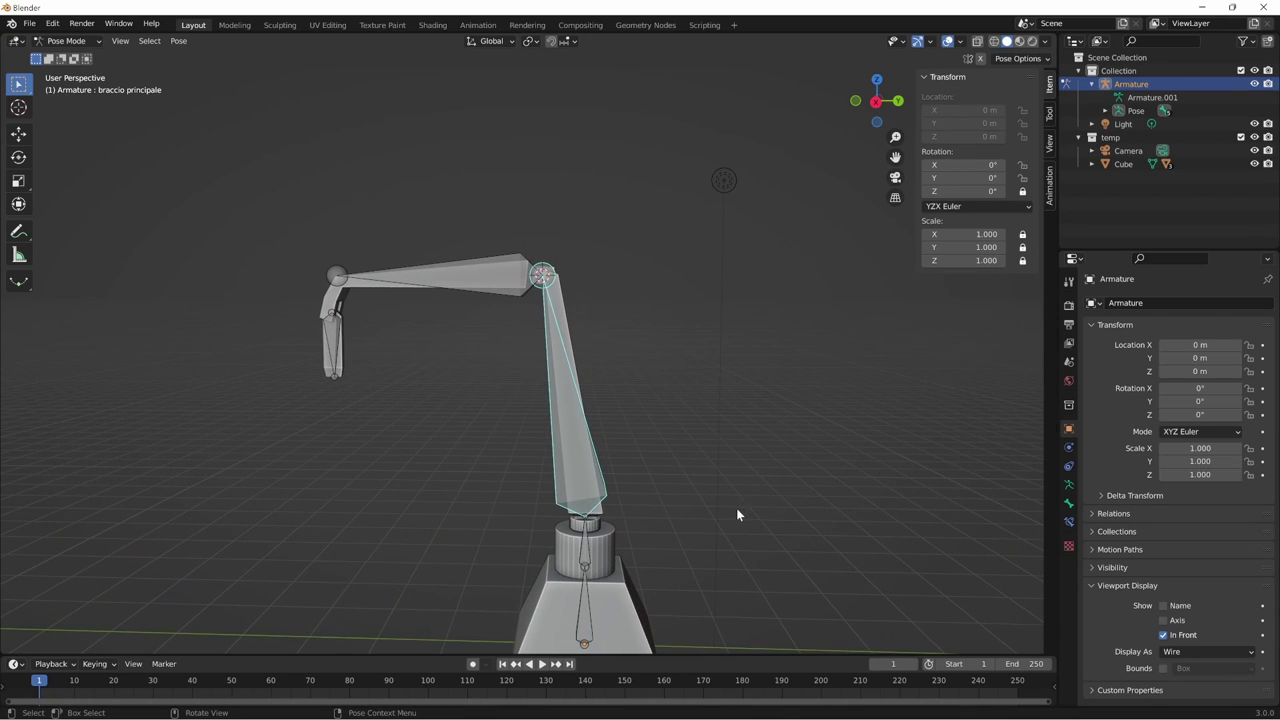
- Set braccio secondario's rotation mode to XYZ Euler
{"action": "left_click", "coordinate": [522, 289]}
{"action": "mouse_move", "coordinate": [790, 500]}
{"action": "middle_mouse_down"}
{"action": "mouse_move", "coordinate": [757, 428]}
{"action": "mouse_move", "coordinate": [774, 427]}
{"action": "middle_mouse_up"}
{"action": "left_click", "coordinate": [975, 219]}
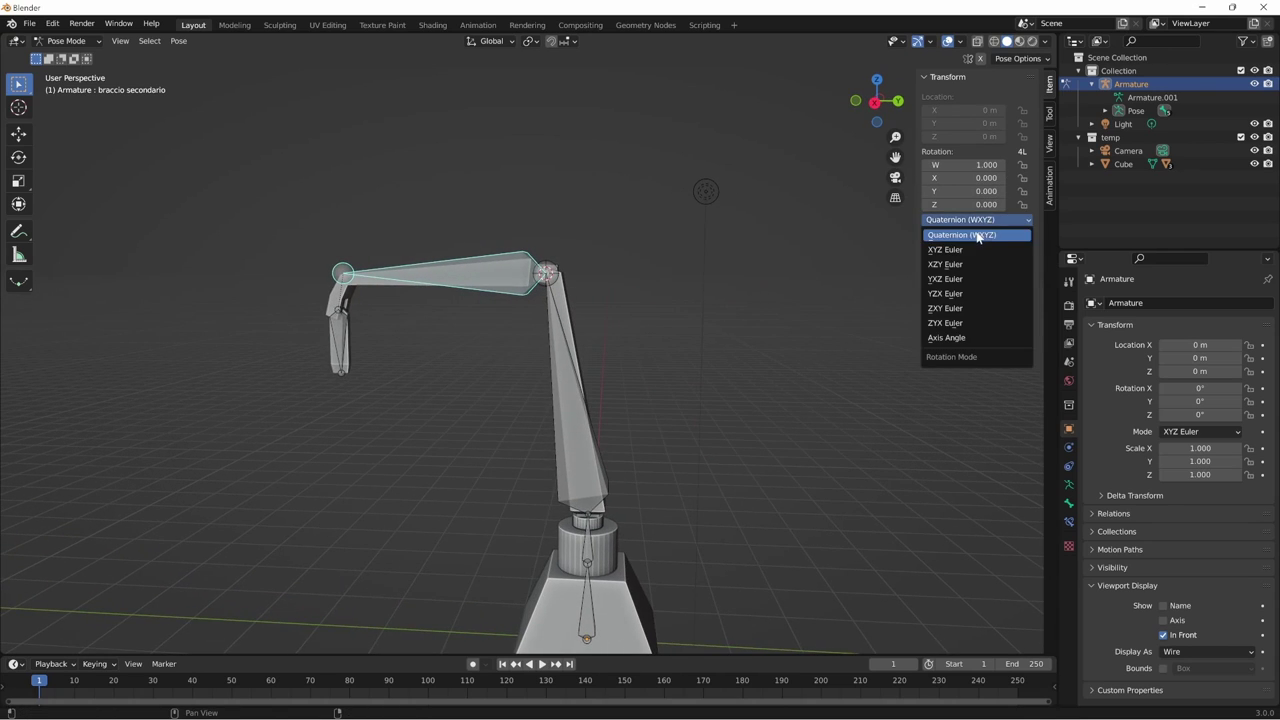
{"action": "left_click", "coordinate": [985, 248]}
{"action": "left_click_drag", "start_coordinate": [985, 165], "coordinate": [986, 165]}
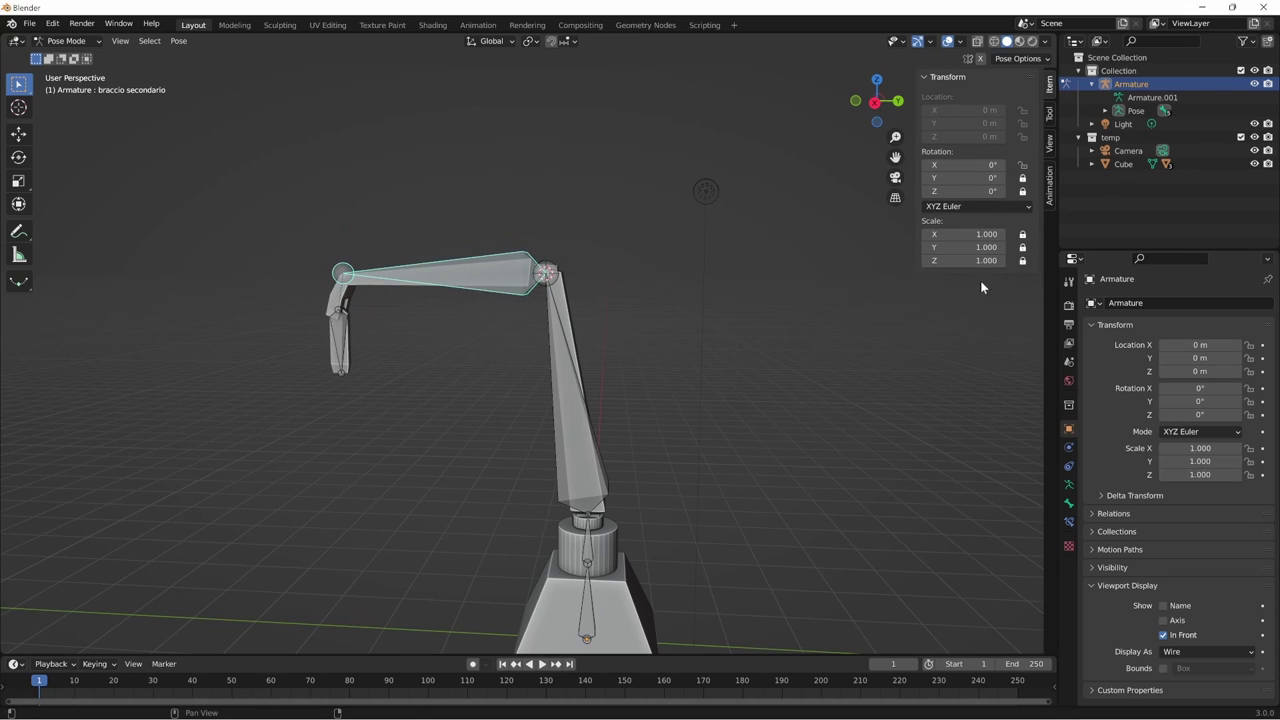
- Give grancio XYZ Euler rotation with Z zeroed and locked
{"action": "key", "text": "bracketright"}
{"action": "middle_click_drag", "start_coordinate": [981, 287], "coordinate": [636, 418]}
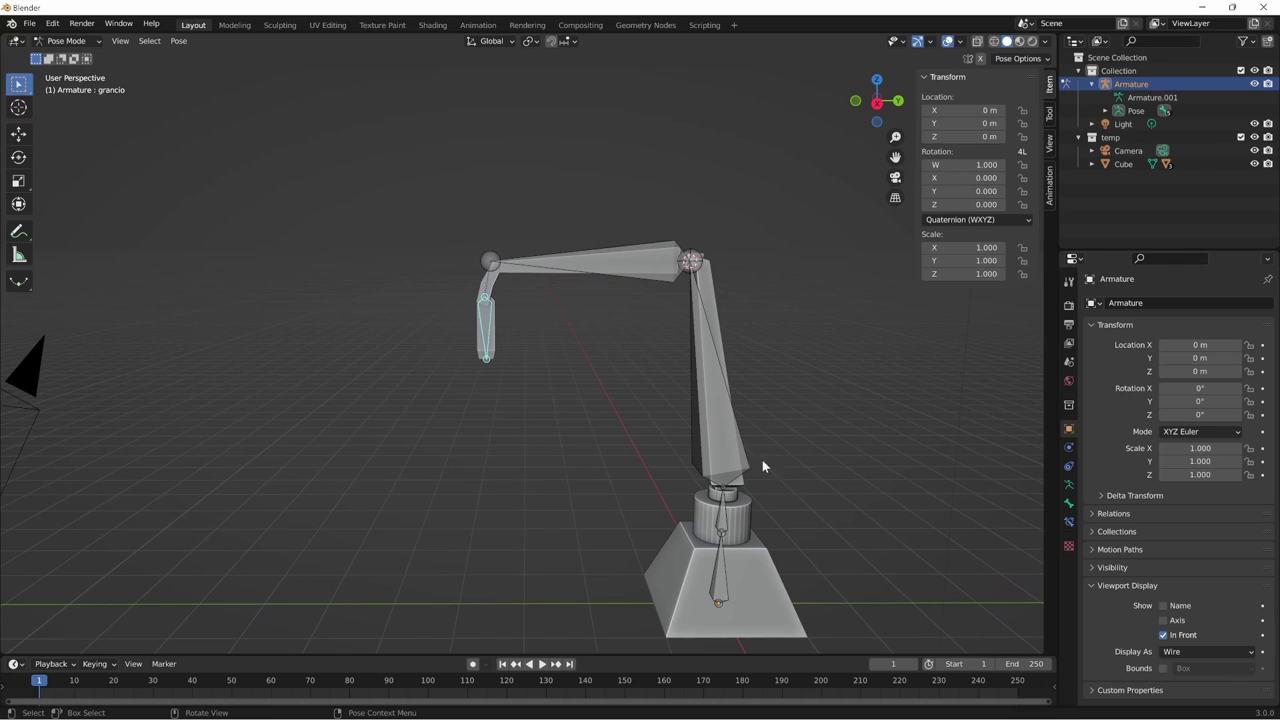
{"action": "left_click", "coordinate": [978, 219]}
{"action": "left_click", "coordinate": [963, 234]}
{"action": "mouse_move", "coordinate": [985, 165]}
{"action": "left_mouse_down"}
{"action": "mouse_move", "coordinate": [965, 165]}
{"action": "mouse_move", "coordinate": [985, 165]}
{"action": "mouse_move", "coordinate": [973, 191]}
{"action": "left_mouse_up"}
{"action": "left_click_drag", "start_coordinate": [1065, 176], "coordinate": [1016, 191]}
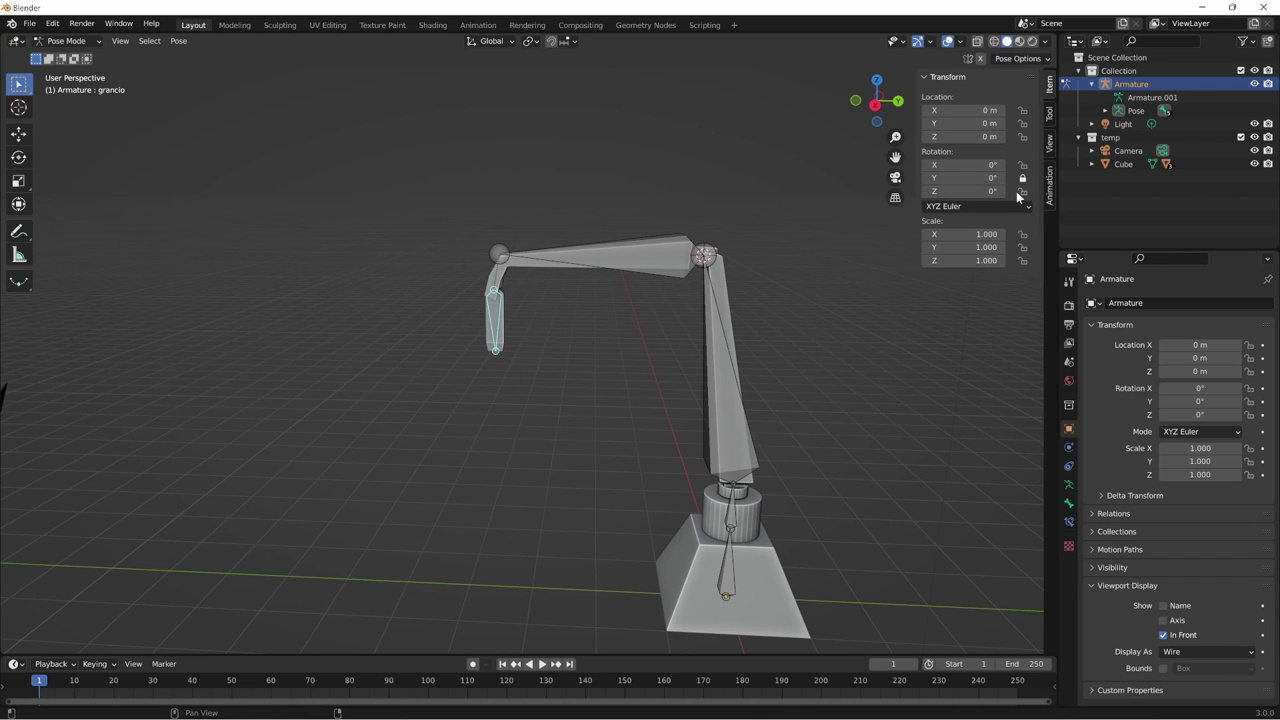
{"action": "left_click", "coordinate": [1022, 191]}
{"action": "mouse_move", "coordinate": [840, 346]}
{"action": "middle_mouse_down"}
{"action": "mouse_move", "coordinate": [691, 407]}
{"action": "mouse_move", "coordinate": [598, 424]}
{"action": "mouse_move", "coordinate": [651, 373]}
{"action": "mouse_move", "coordinate": [773, 377]}
{"action": "mouse_move", "coordinate": [798, 391]}
{"action": "middle_mouse_up"}
{"action": "mouse_move", "coordinate": [988, 191]}
{"action": "left_mouse_down"}
{"action": "mouse_move", "coordinate": [970, 191]}
{"action": "mouse_move", "coordinate": [988, 191]}
{"action": "left_mouse_up"}
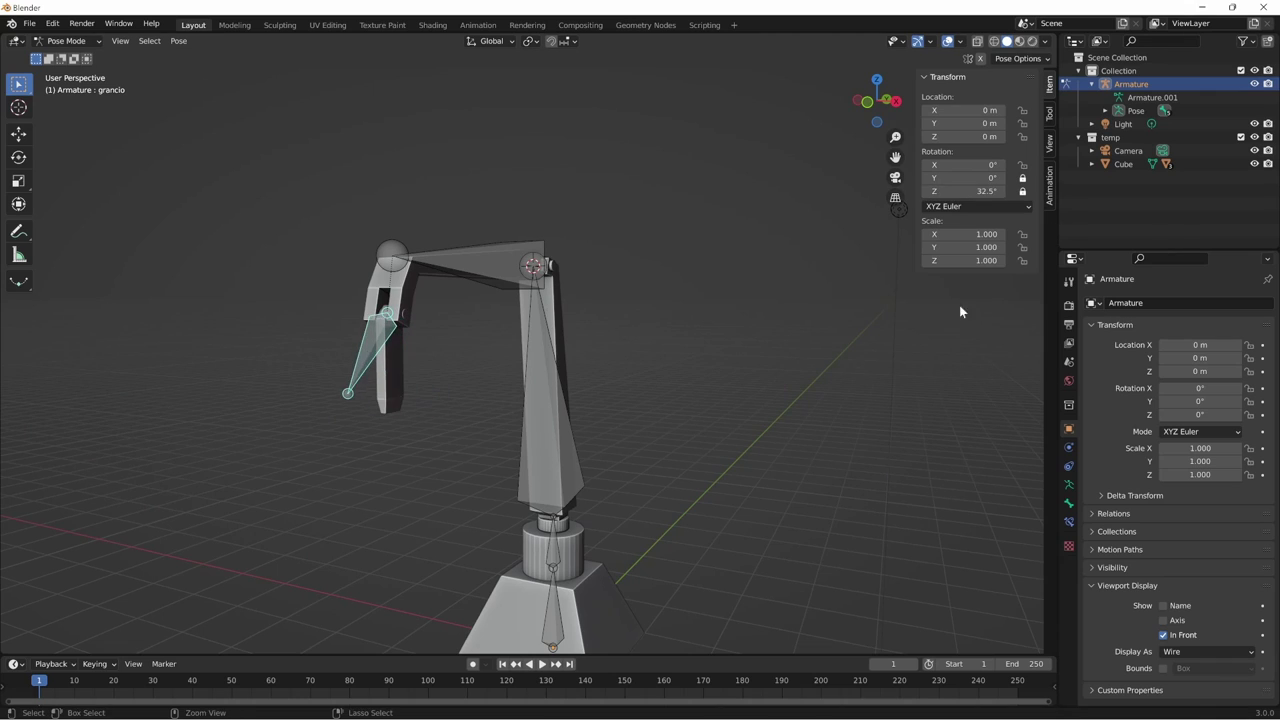
{"action": "mouse_move", "coordinate": [959, 305]}
{"action": "middle_mouse_down"}
{"action": "mouse_move", "coordinate": [848, 415]}
{"action": "mouse_move", "coordinate": [808, 420]}
{"action": "mouse_move", "coordinate": [826, 362]}
{"action": "middle_mouse_up"}
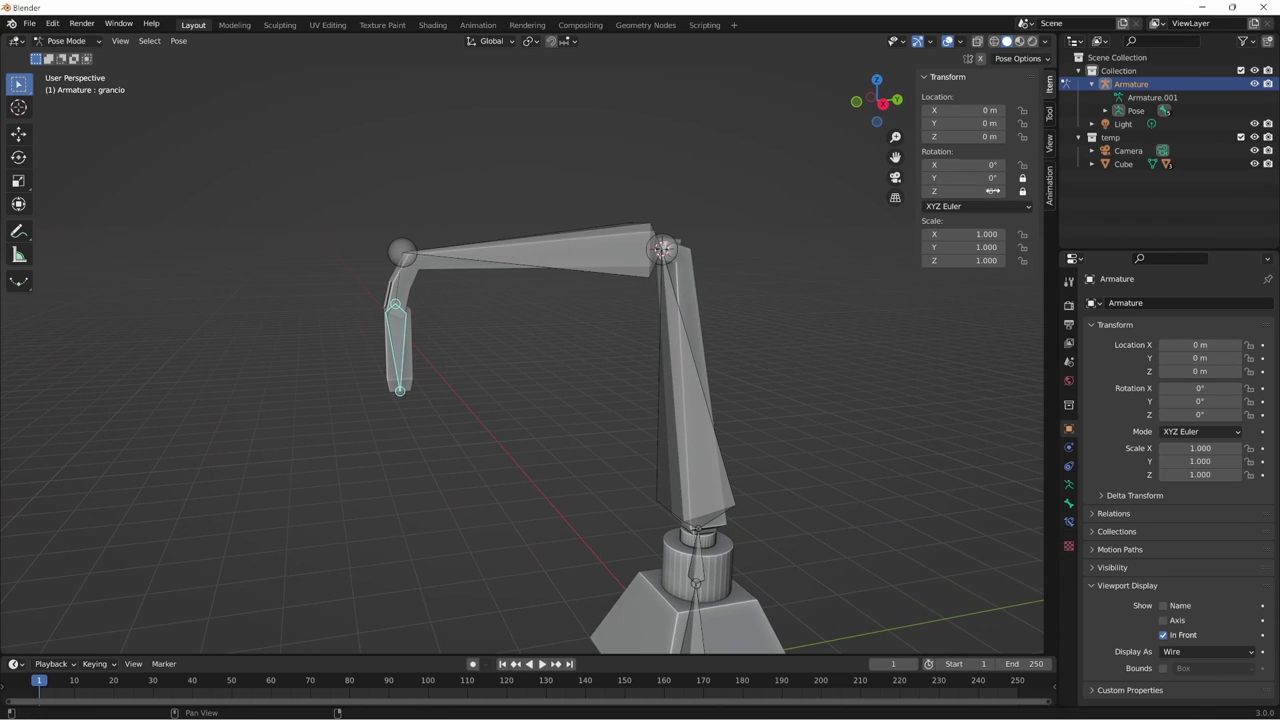
{"action": "mouse_move", "coordinate": [798, 408]}
{"action": "middle_mouse_down"}
{"action": "mouse_move", "coordinate": [746, 529]}
{"action": "mouse_move", "coordinate": [737, 471]}
{"action": "mouse_move", "coordinate": [766, 517]}
{"action": "mouse_move", "coordinate": [749, 491]}
{"action": "mouse_move", "coordinate": [751, 512]}
{"action": "mouse_move", "coordinate": [783, 512]}
{"action": "mouse_move", "coordinate": [583, 521]}
{"action": "mouse_move", "coordinate": [849, 474]}
{"action": "mouse_move", "coordinate": [688, 351]}
{"action": "mouse_move", "coordinate": [741, 452]}
{"action": "mouse_move", "coordinate": [642, 524]}
{"action": "mouse_move", "coordinate": [668, 535]}
{"action": "middle_mouse_up"}
- Save the file as rig base.blend and return to Object Mode
{"action": "key", "text": "Tab"}
{"action": "key", "text": "ctrl+s"}
{"action": "key", "text": "Tab"}
- Select the base Cube mesh with the robot arm's base in view
{"action": "left_click", "coordinate": [668, 535]}
{"action": "left_click", "coordinate": [579, 345]}
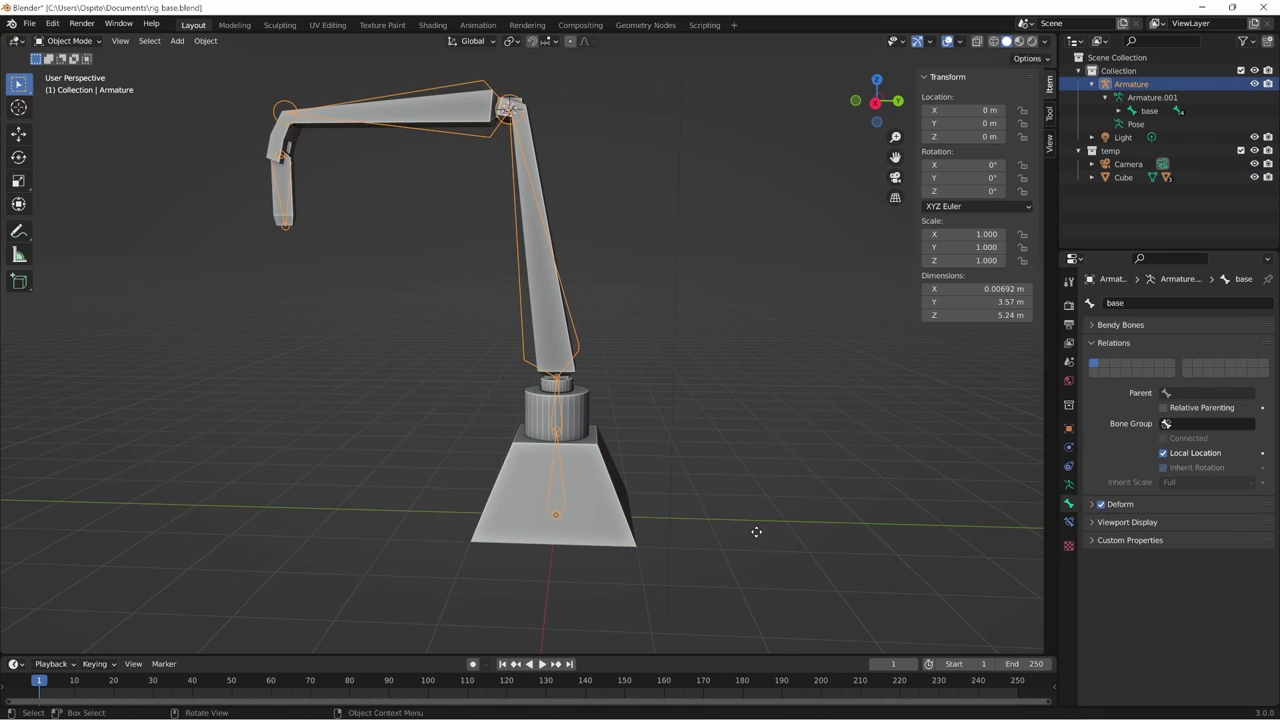
{"action": "key", "text": "ctrl+z"}
{"action": "key", "text": "ctrl+shift+z"}
{"action": "mouse_move", "coordinate": [775, 517]}
{"action": "middle_mouse_down"}
{"action": "mouse_move", "coordinate": [754, 509]}
{"action": "mouse_move", "coordinate": [711, 543]}
{"action": "mouse_move", "coordinate": [598, 521]}
{"action": "mouse_move", "coordinate": [688, 490]}
{"action": "middle_mouse_up"}
{"action": "left_click", "coordinate": [598, 521]}
{"action": "middle_click_drag", "start_coordinate": [795, 541], "coordinate": [756, 494], "text": "shift"}
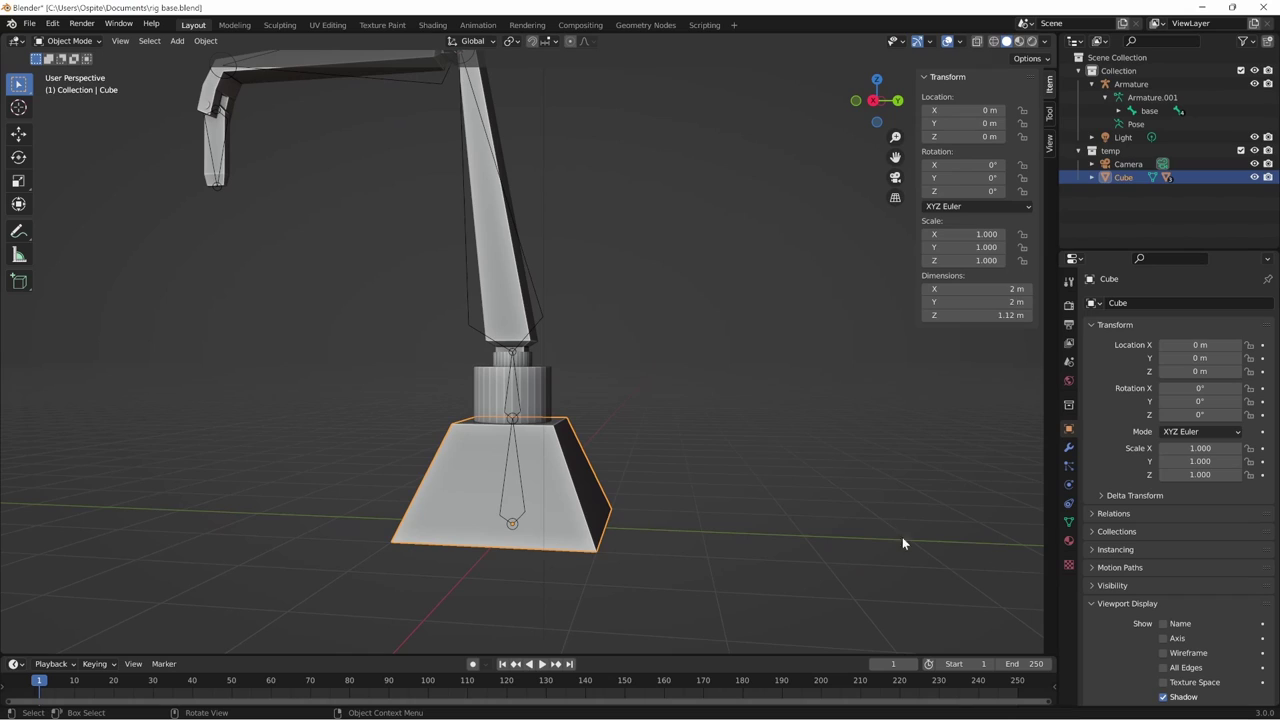
- Set the Cube's parent to Armature, parent type Bone, parent bone base
{"action": "left_click", "coordinate": [1110, 514]}
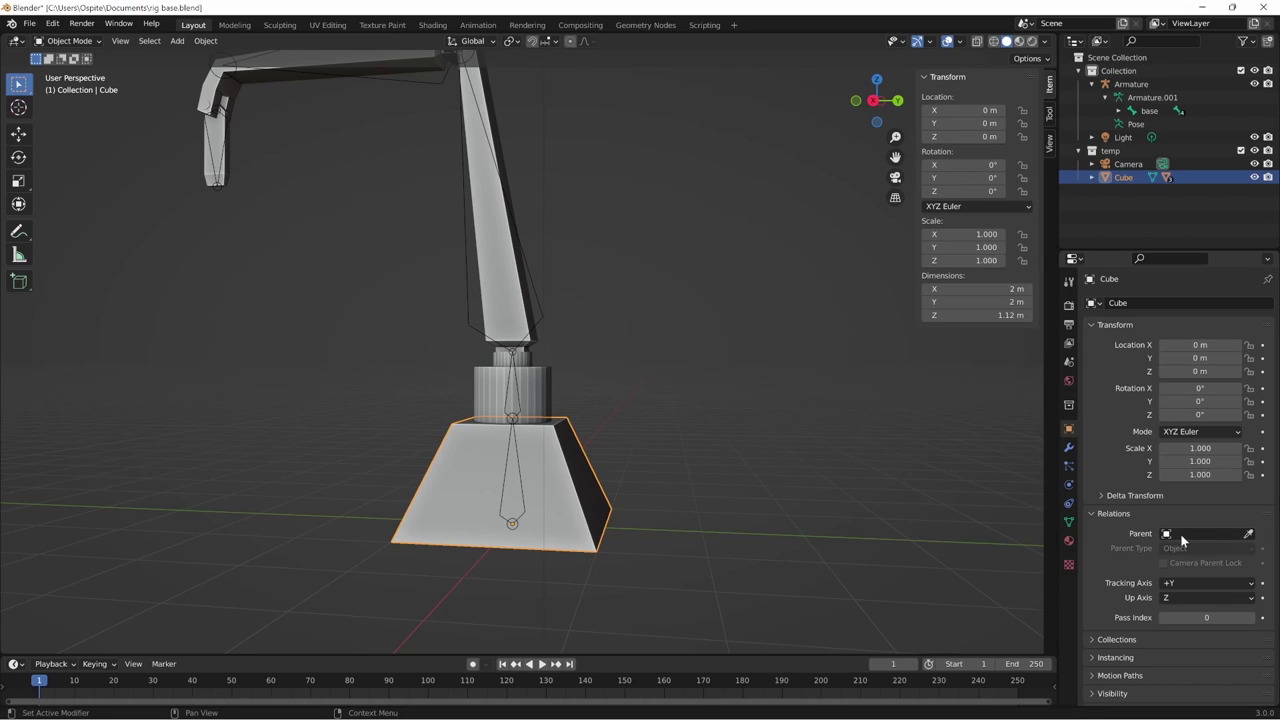
{"action": "left_click", "coordinate": [1188, 533]}
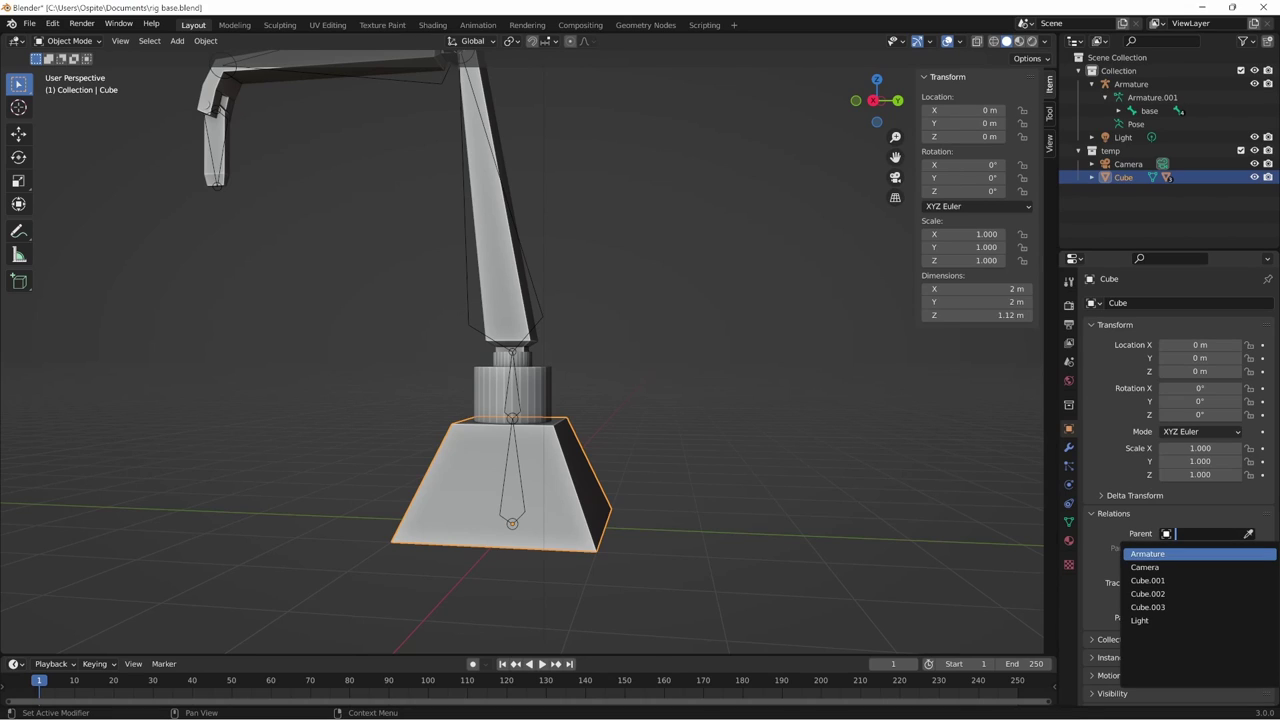
{"action": "left_click", "coordinate": [1163, 556]}
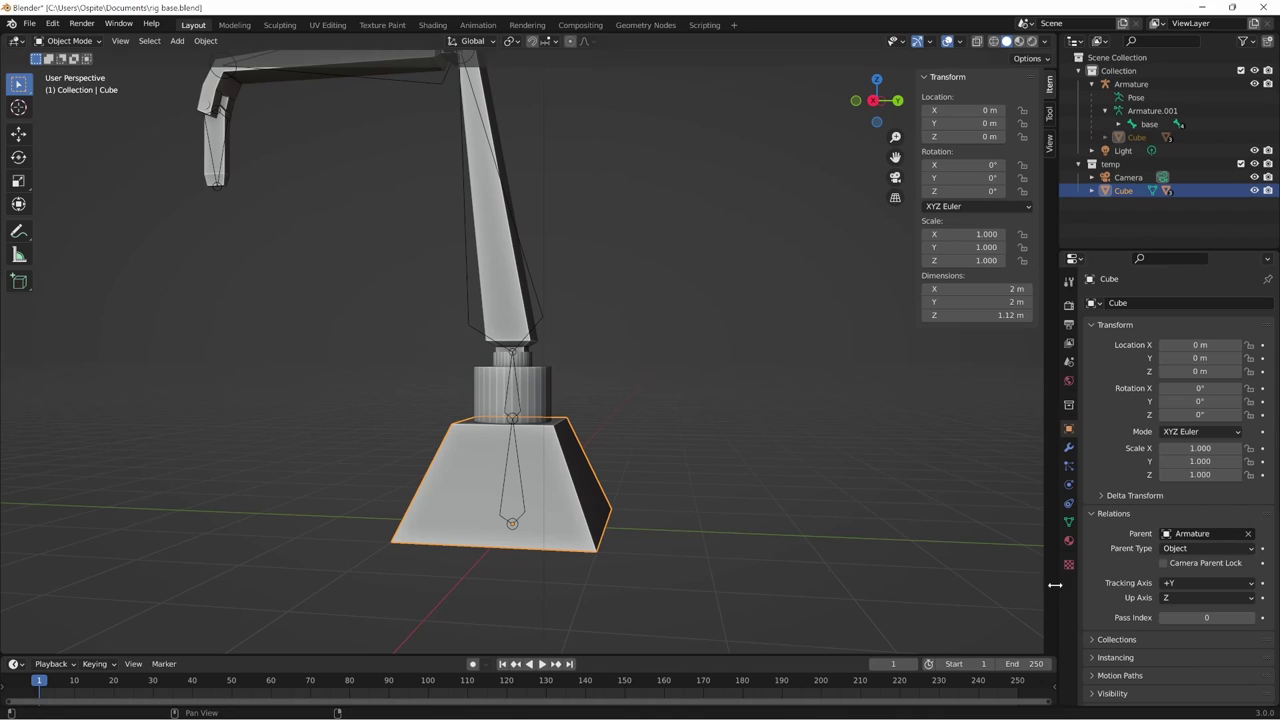
{"action": "left_click", "coordinate": [1230, 549]}
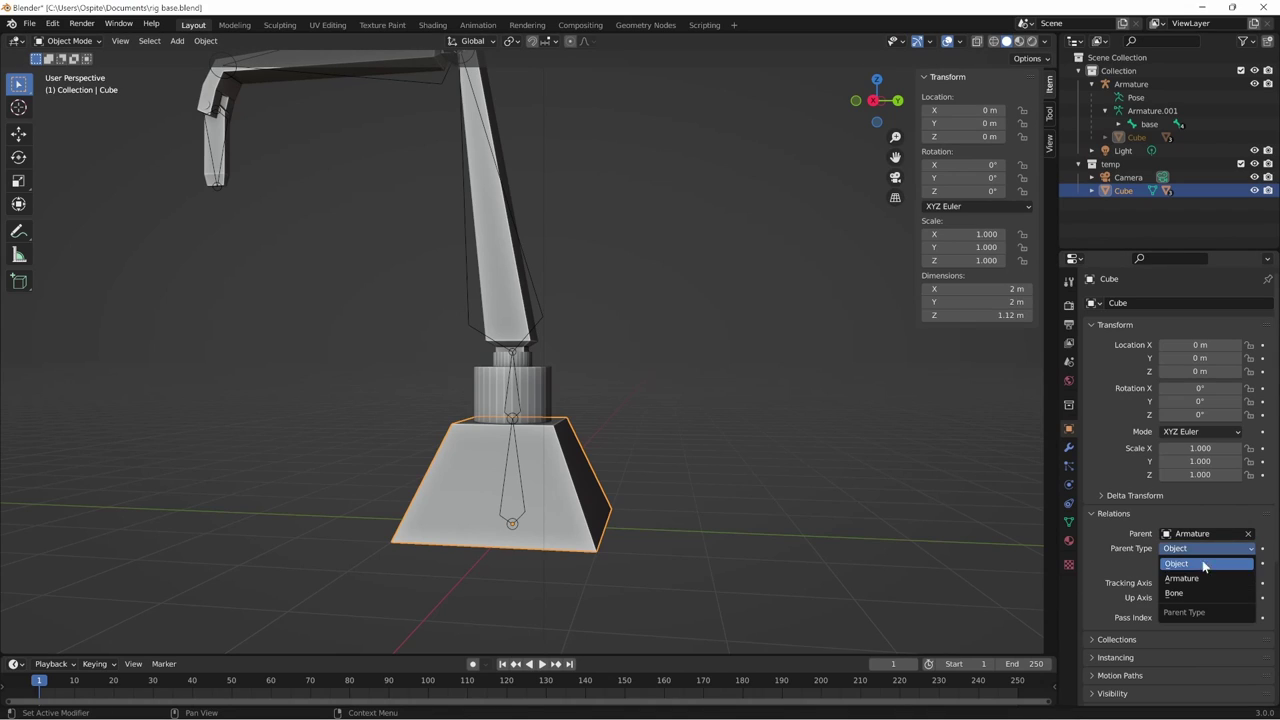
{"action": "left_click", "coordinate": [1184, 594]}
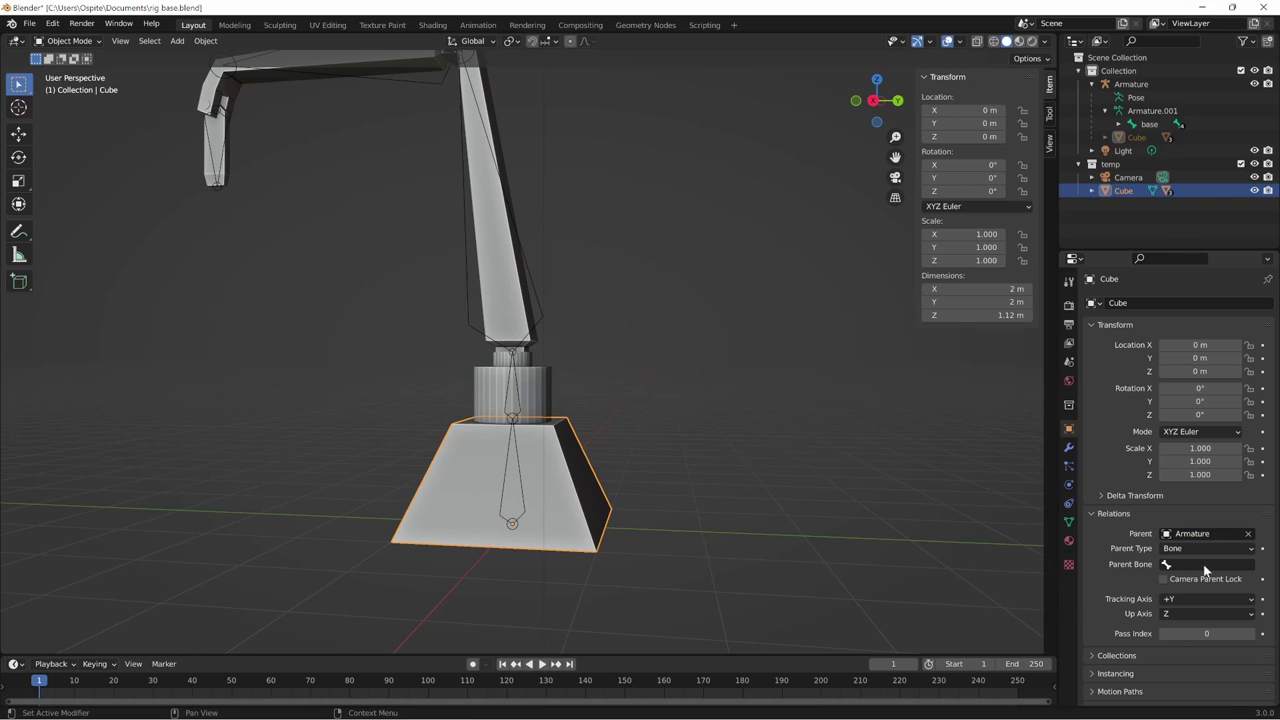
{"action": "left_click", "coordinate": [1204, 565]}
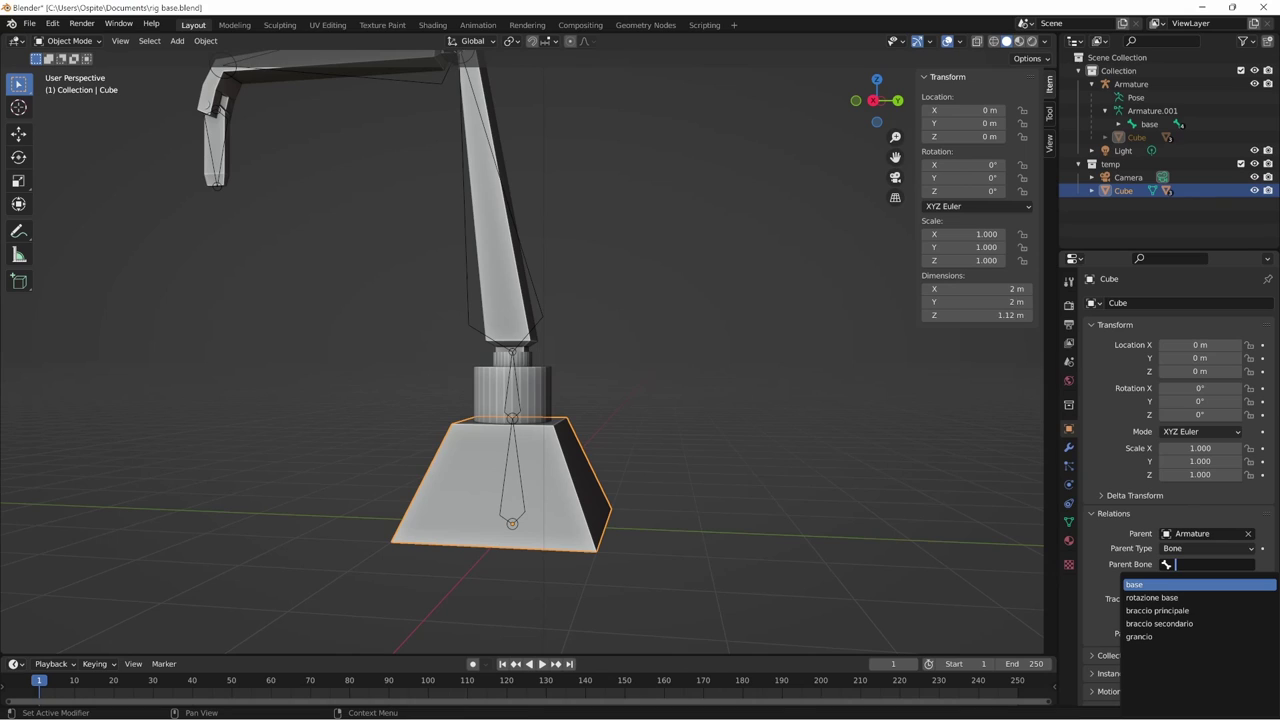
{"action": "left_click", "coordinate": [1150, 584]}
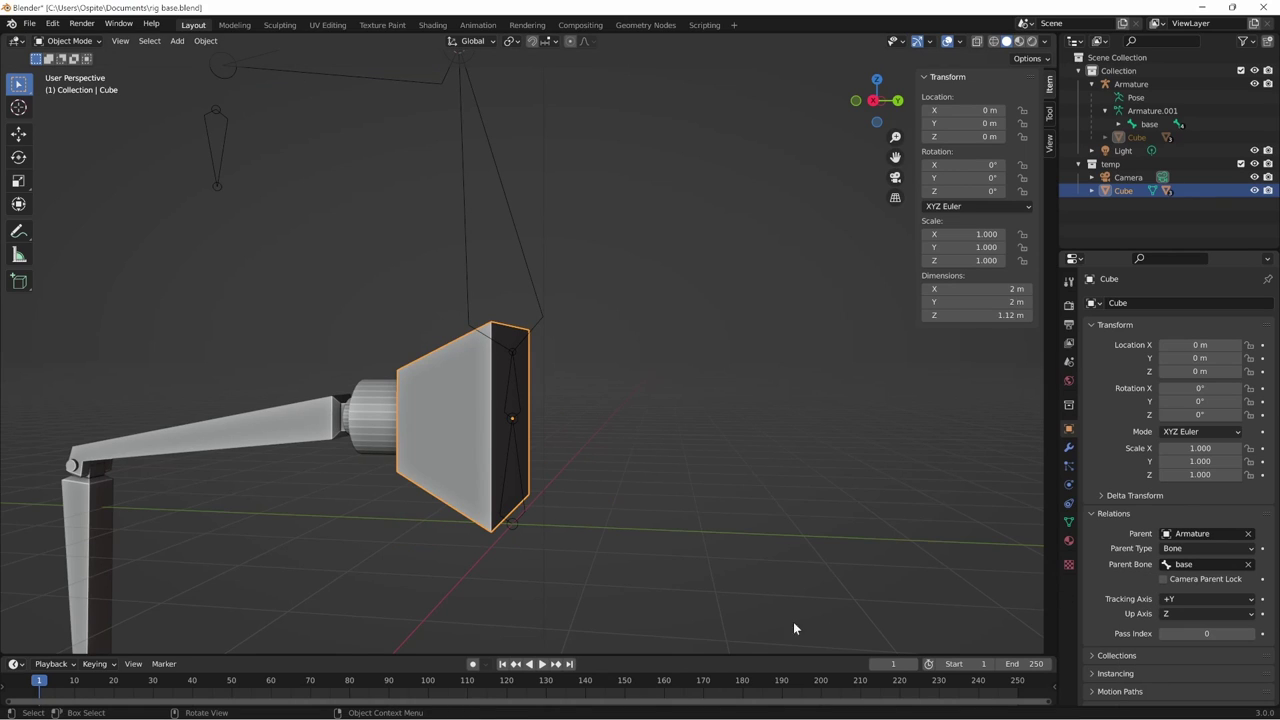
- Orbit around the base and reselect the Armature
{"action": "middle_click_drag", "start_coordinate": [800, 595], "coordinate": [806, 604]}
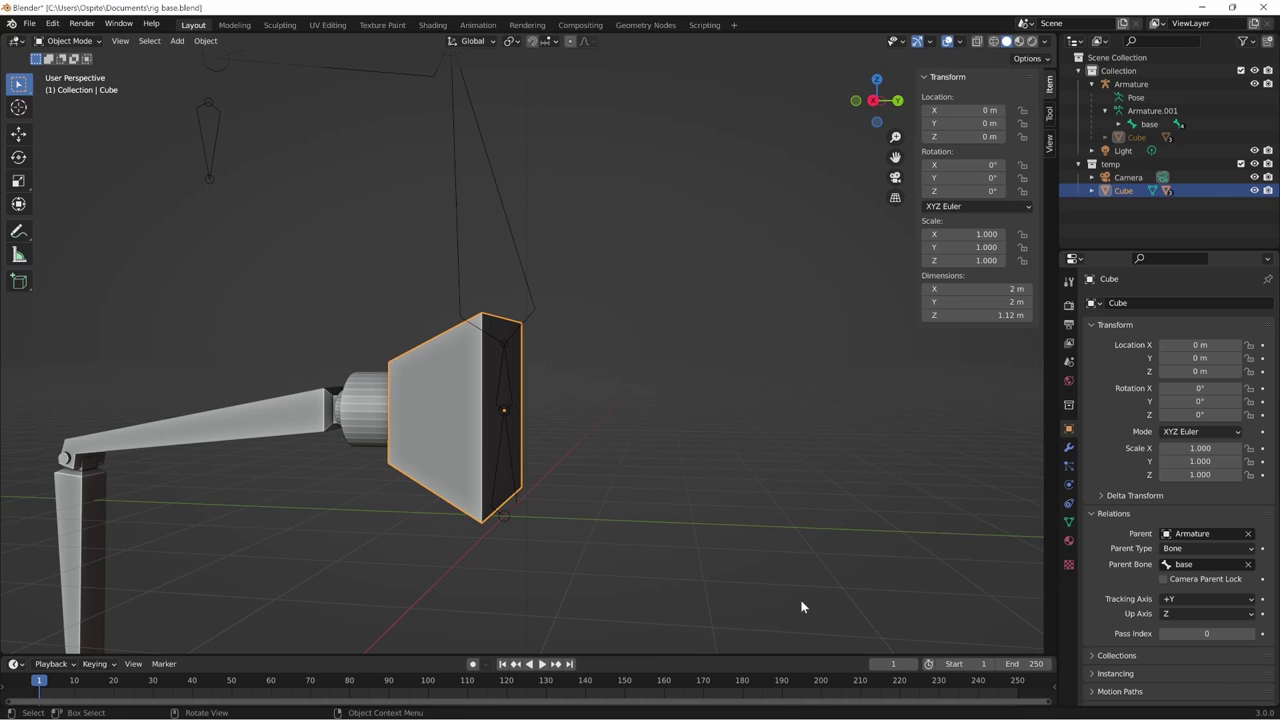
{"action": "mouse_move", "coordinate": [802, 599]}
{"action": "middle_mouse_down"}
{"action": "mouse_move", "coordinate": [828, 501]}
{"action": "mouse_move", "coordinate": [848, 497]}
{"action": "mouse_move", "coordinate": [691, 511]}
{"action": "middle_mouse_up"}
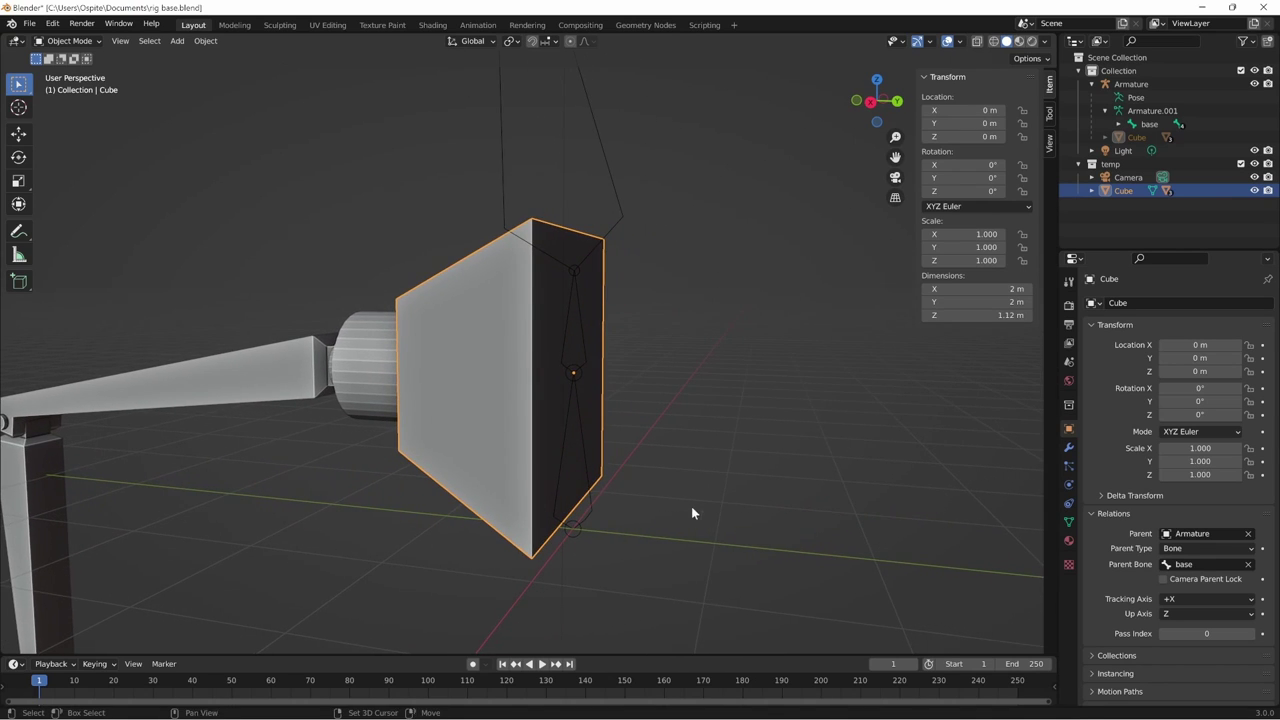
{"action": "left_click", "coordinate": [586, 517]}
{"action": "mouse_move", "coordinate": [601, 546]}
{"action": "middle_mouse_down"}
{"action": "mouse_move", "coordinate": [680, 509]}
{"action": "mouse_move", "coordinate": [557, 523]}
{"action": "mouse_move", "coordinate": [537, 543]}
{"action": "middle_mouse_up"}
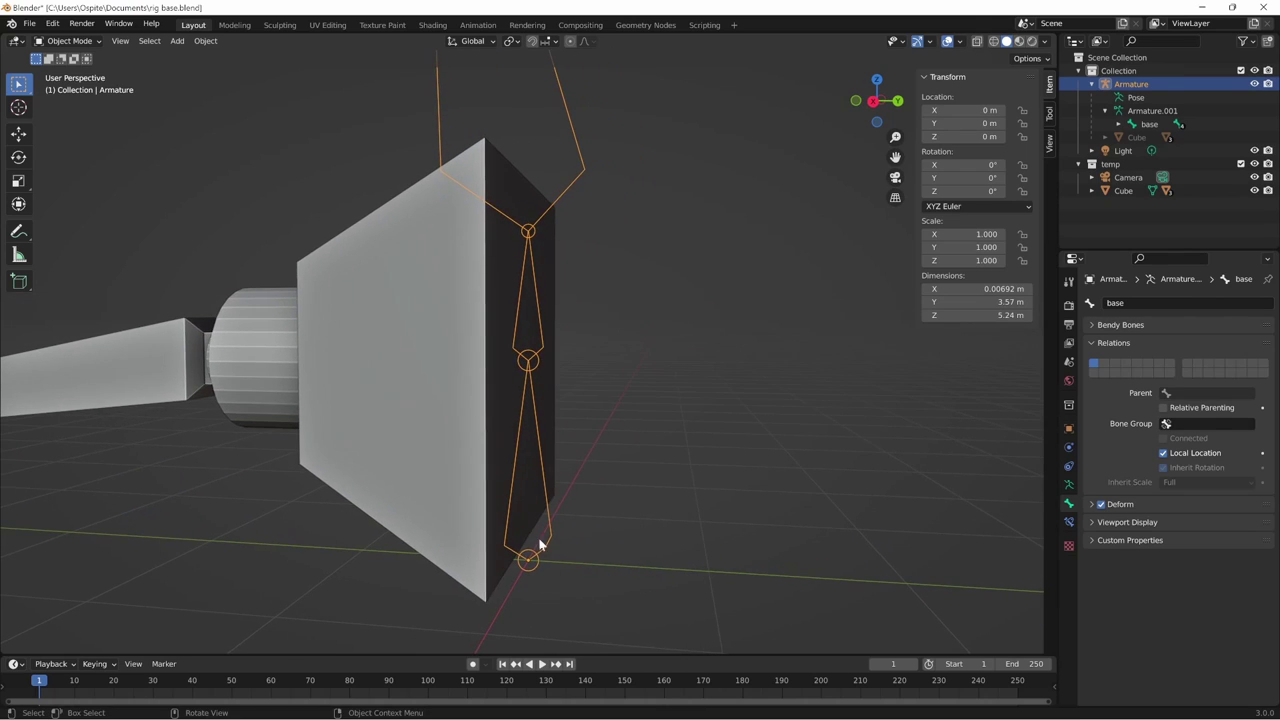
- In the armature's Edit Mode, select the rotazione base bone and display bone axes
{"action": "key", "text": "Tab"}
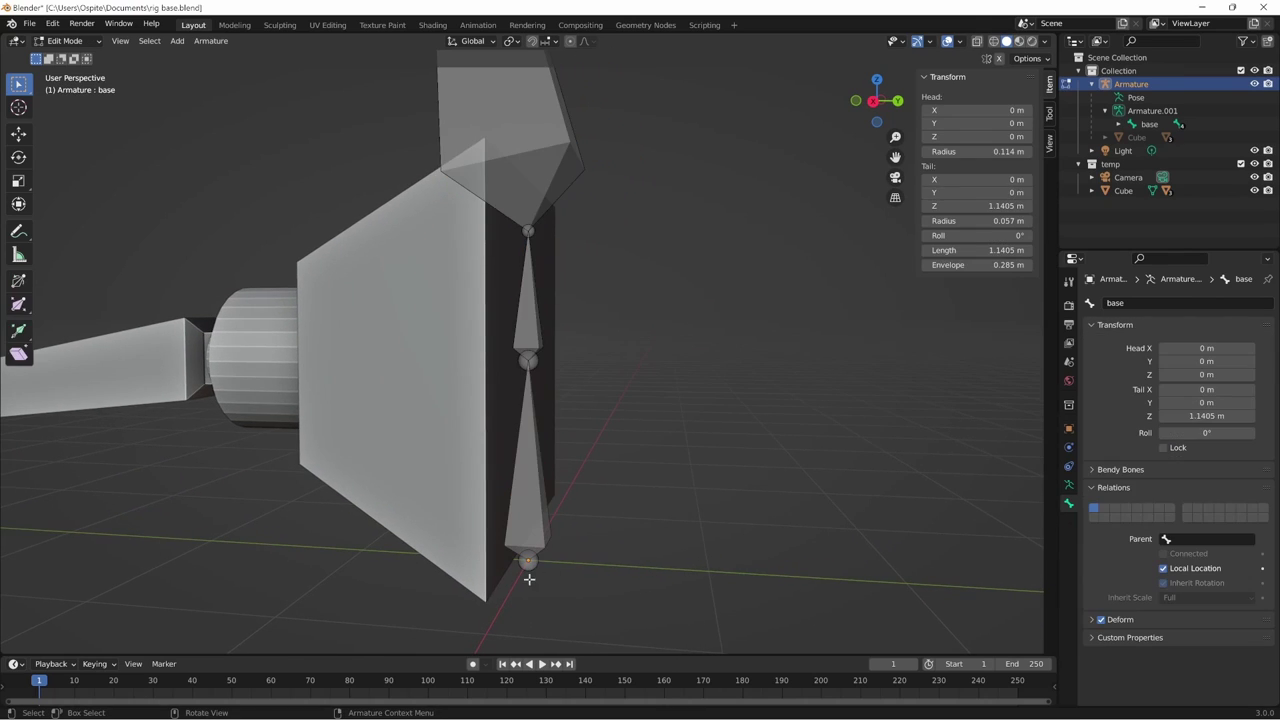
{"action": "left_click", "coordinate": [538, 530]}
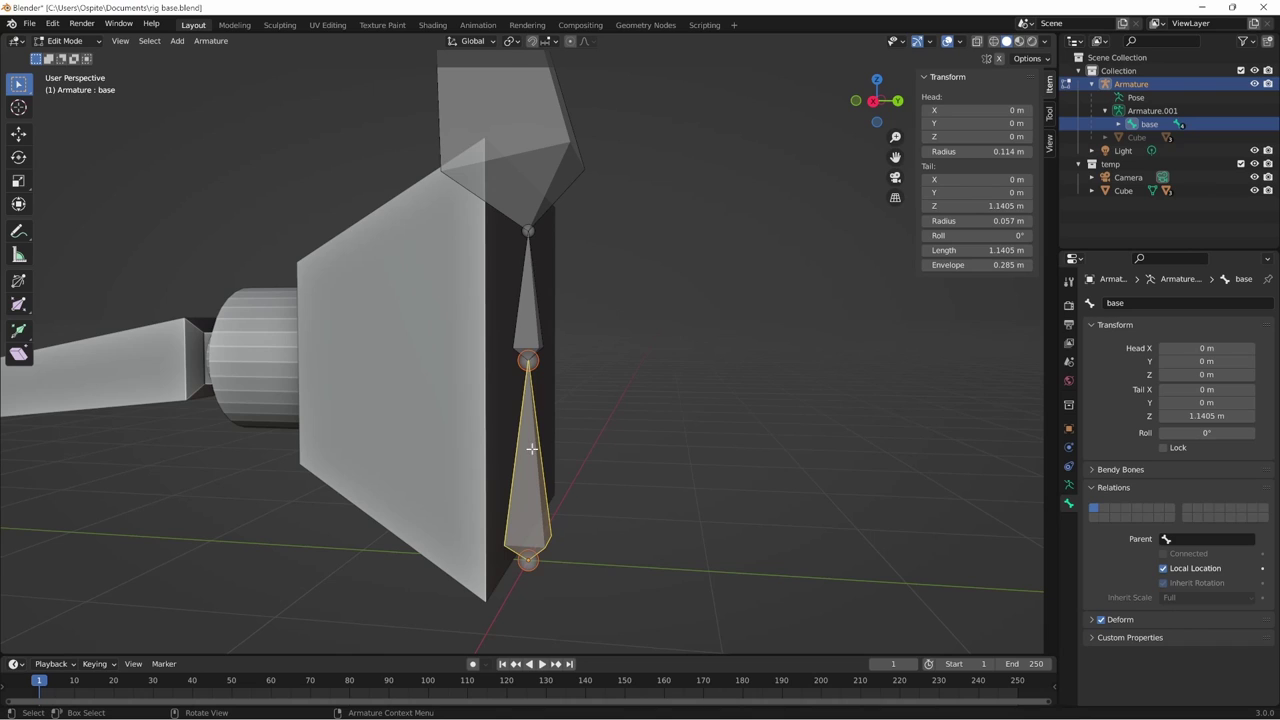
{"action": "mouse_move", "coordinate": [603, 534]}
{"action": "middle_mouse_down"}
{"action": "mouse_move", "coordinate": [565, 431]}
{"action": "mouse_move", "coordinate": [596, 478]}
{"action": "middle_mouse_up"}
{"action": "left_click", "coordinate": [511, 264]}
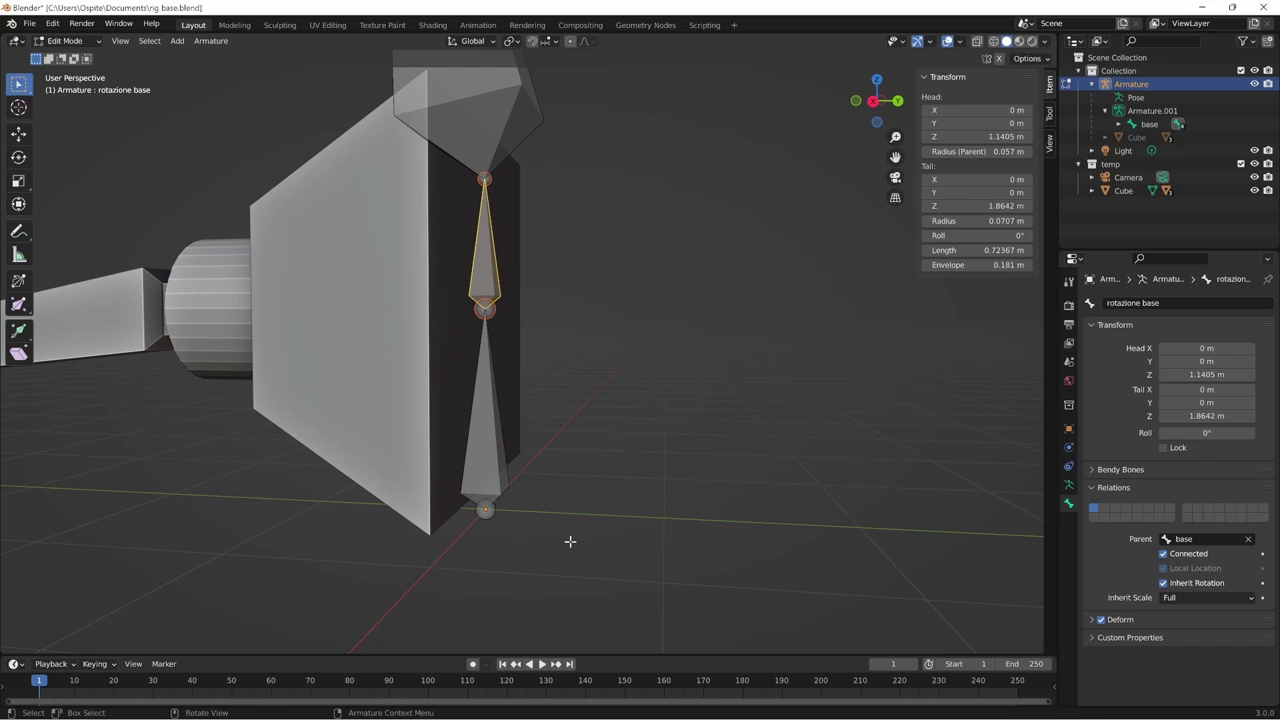
{"action": "left_click", "coordinate": [1068, 484]}
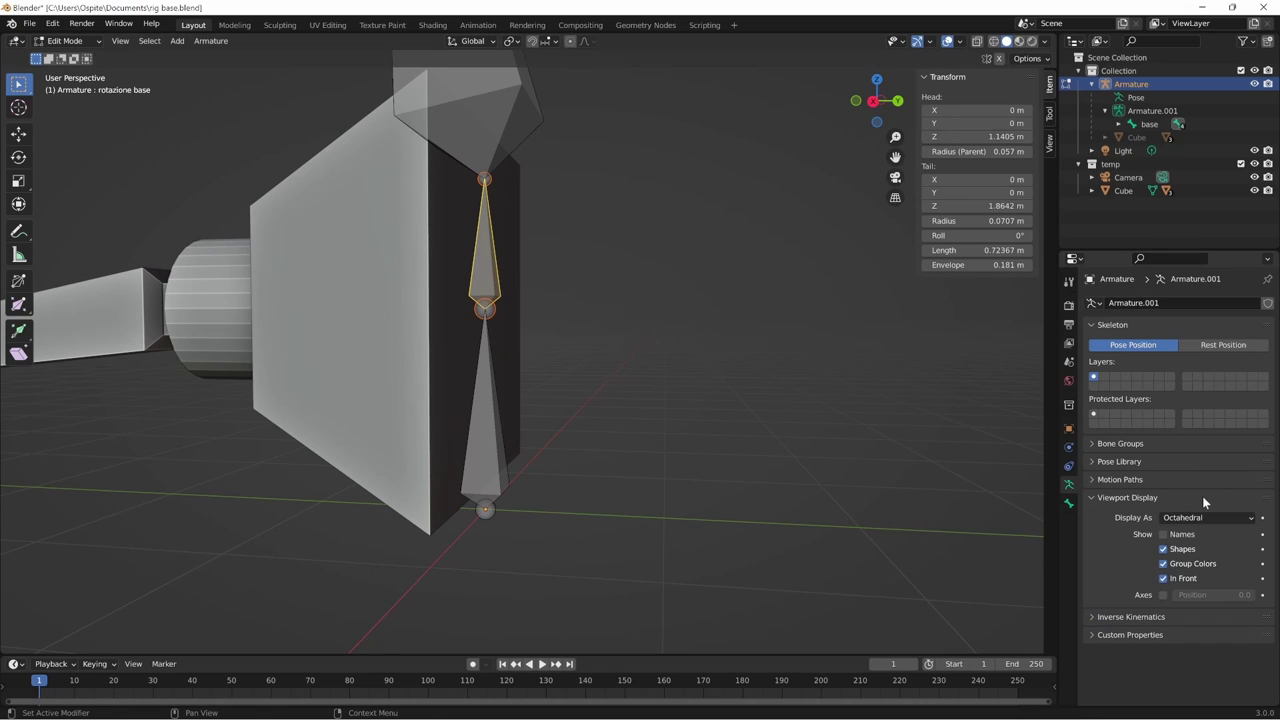
{"action": "left_click", "coordinate": [1163, 595]}
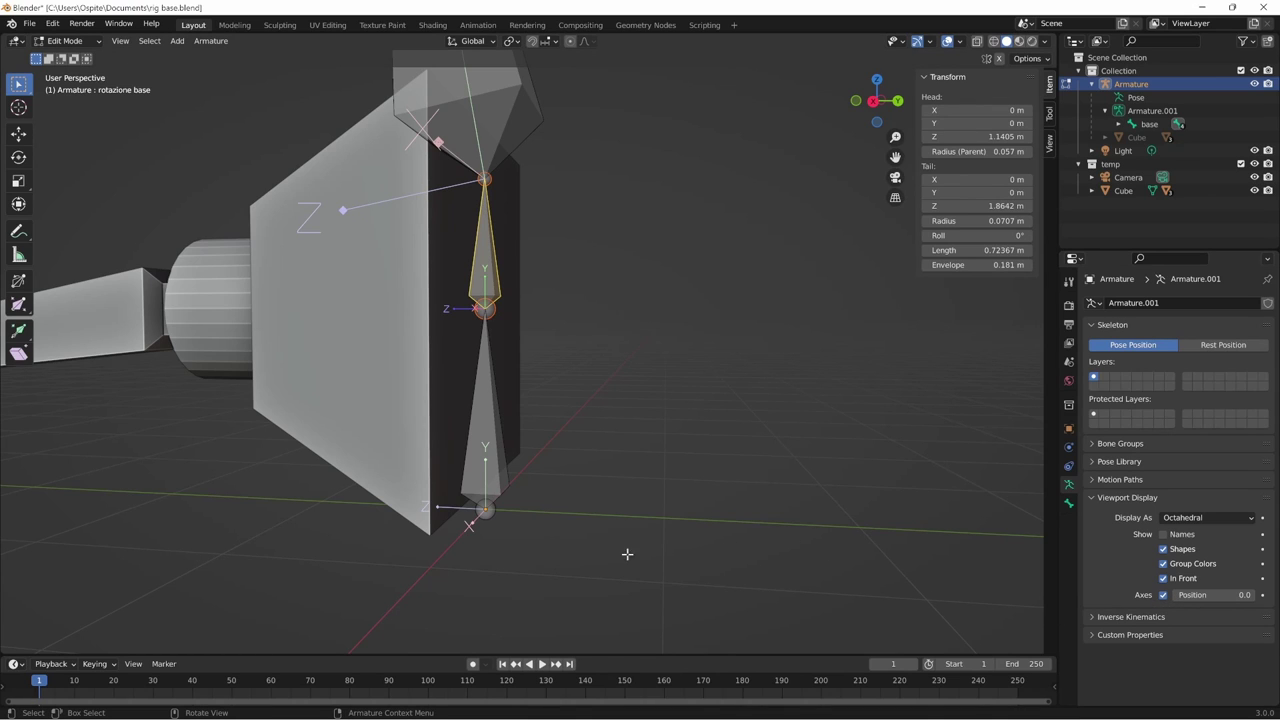
- Inspect the bone chain from several angles, deselect the middle bone, and bring up the mode menu
{"action": "mouse_move", "coordinate": [522, 549]}
{"action": "middle_mouse_down"}
{"action": "mouse_move", "coordinate": [517, 560]}
{"action": "mouse_move", "coordinate": [518, 511]}
{"action": "middle_mouse_up"}
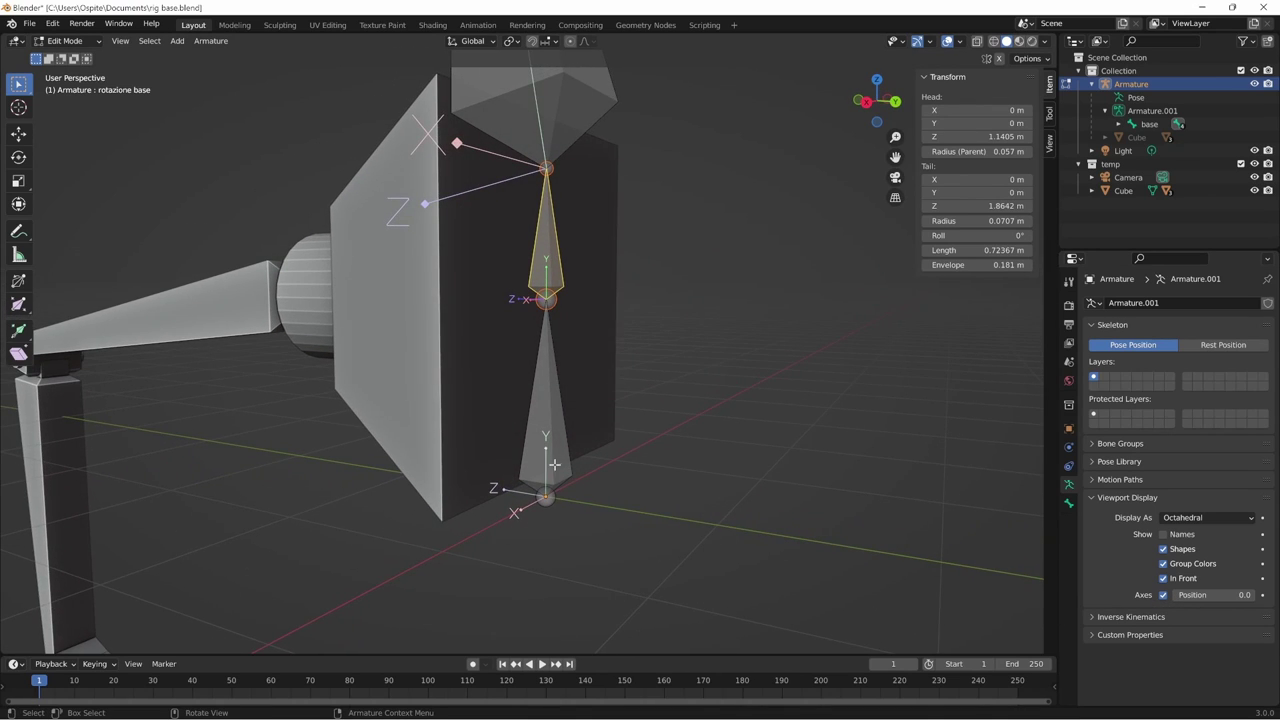
{"action": "mouse_move", "coordinate": [554, 464]}
{"action": "middle_mouse_down"}
{"action": "mouse_move", "coordinate": [600, 500]}
{"action": "mouse_move", "coordinate": [603, 524]}
{"action": "mouse_move", "coordinate": [475, 513]}
{"action": "middle_mouse_up"}
{"action": "scroll", "coordinate": [661, 549], "scroll_direction": "up", "scroll_amount": 3}
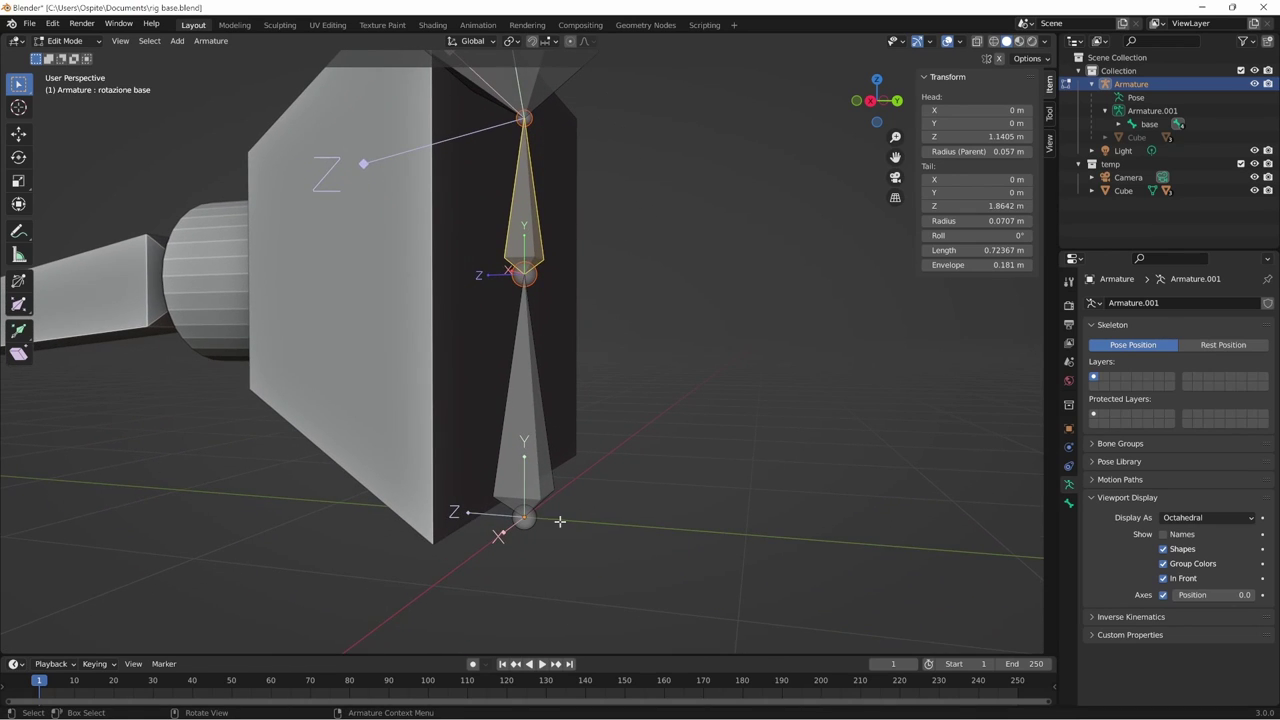
{"action": "middle_click_drag", "start_coordinate": [686, 402], "coordinate": [760, 370]}
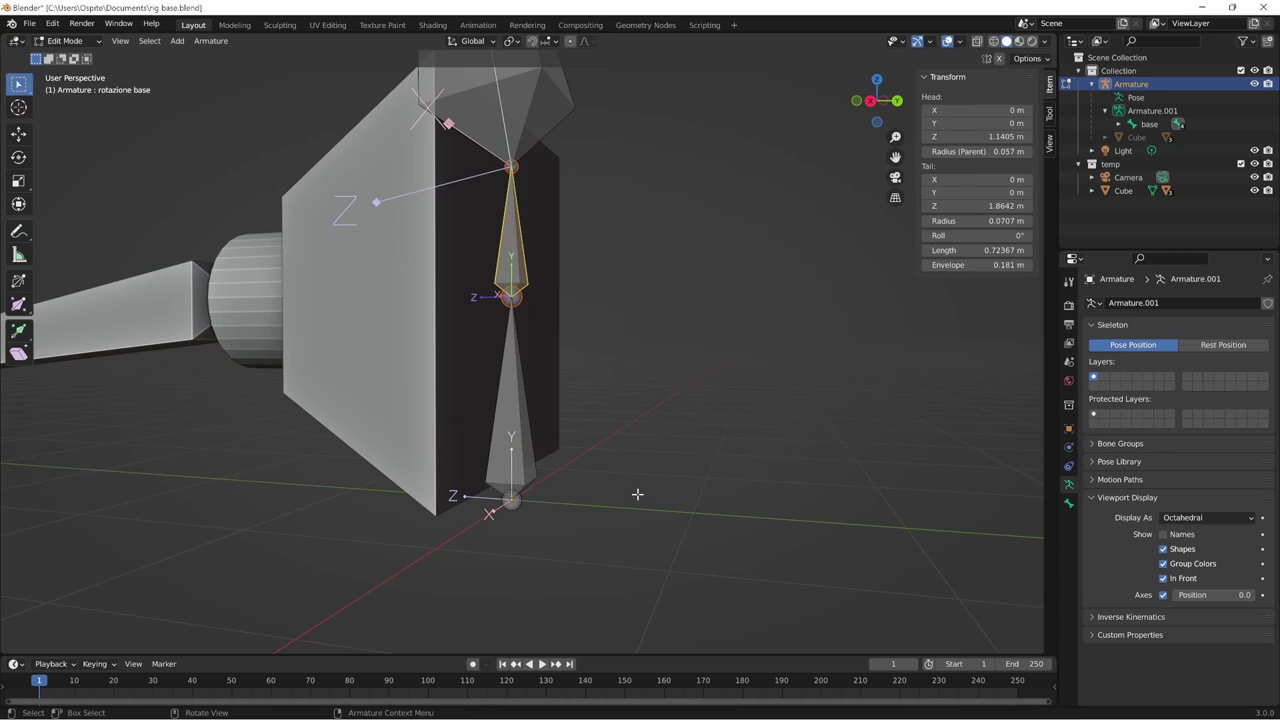
{"action": "mouse_move", "coordinate": [634, 491]}
{"action": "middle_mouse_down"}
{"action": "mouse_move", "coordinate": [586, 523]}
{"action": "mouse_move", "coordinate": [717, 514]}
{"action": "middle_mouse_up"}
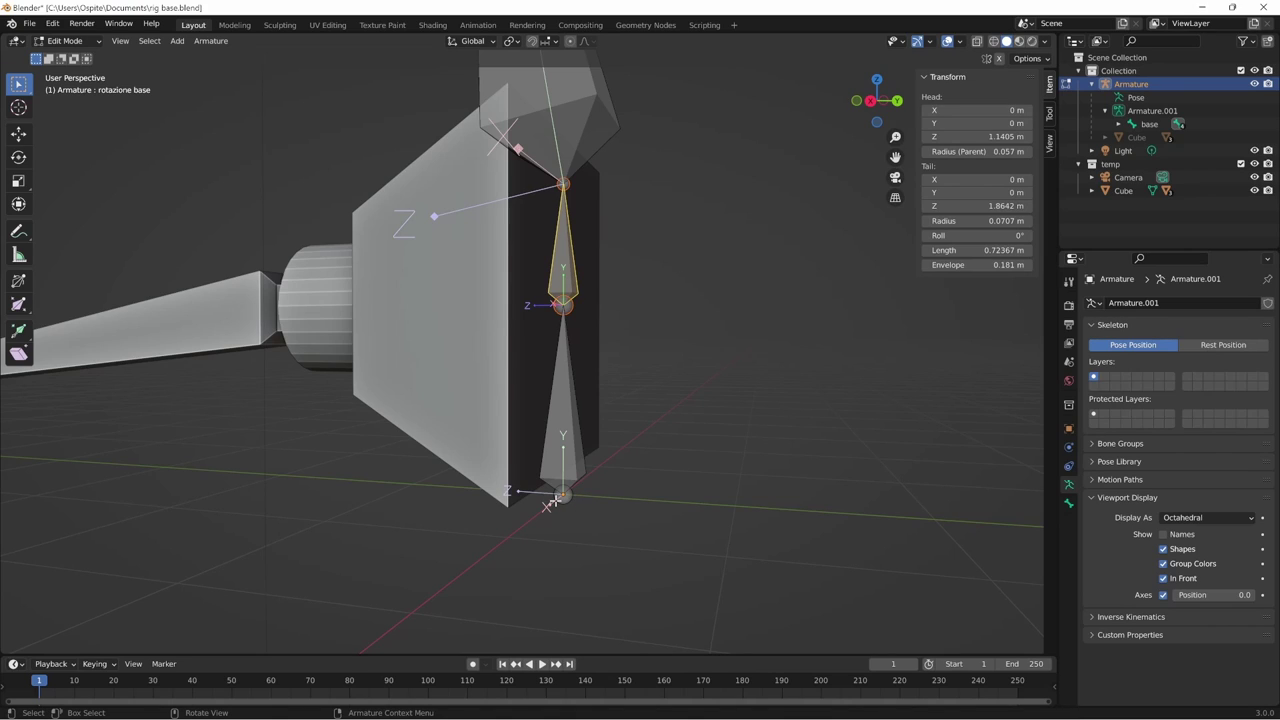
{"action": "middle_click_drag", "start_coordinate": [576, 440], "coordinate": [590, 425]}
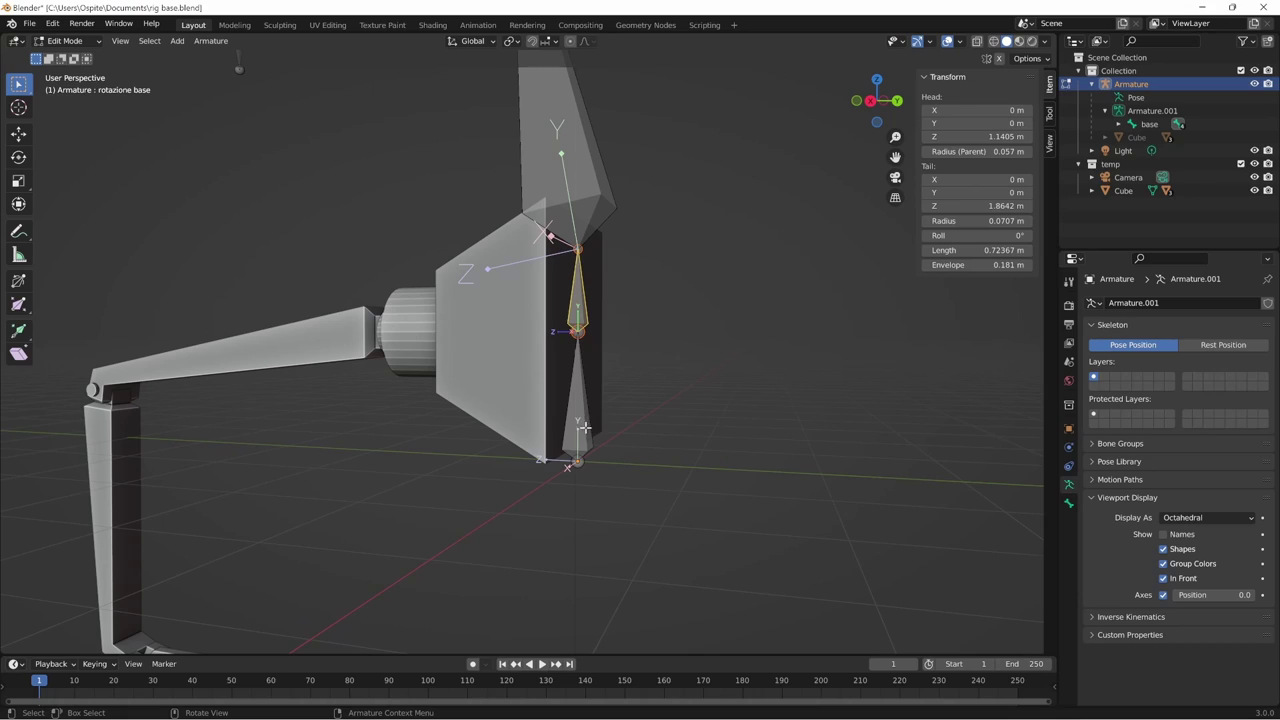
{"action": "left_click", "coordinate": [538, 365]}
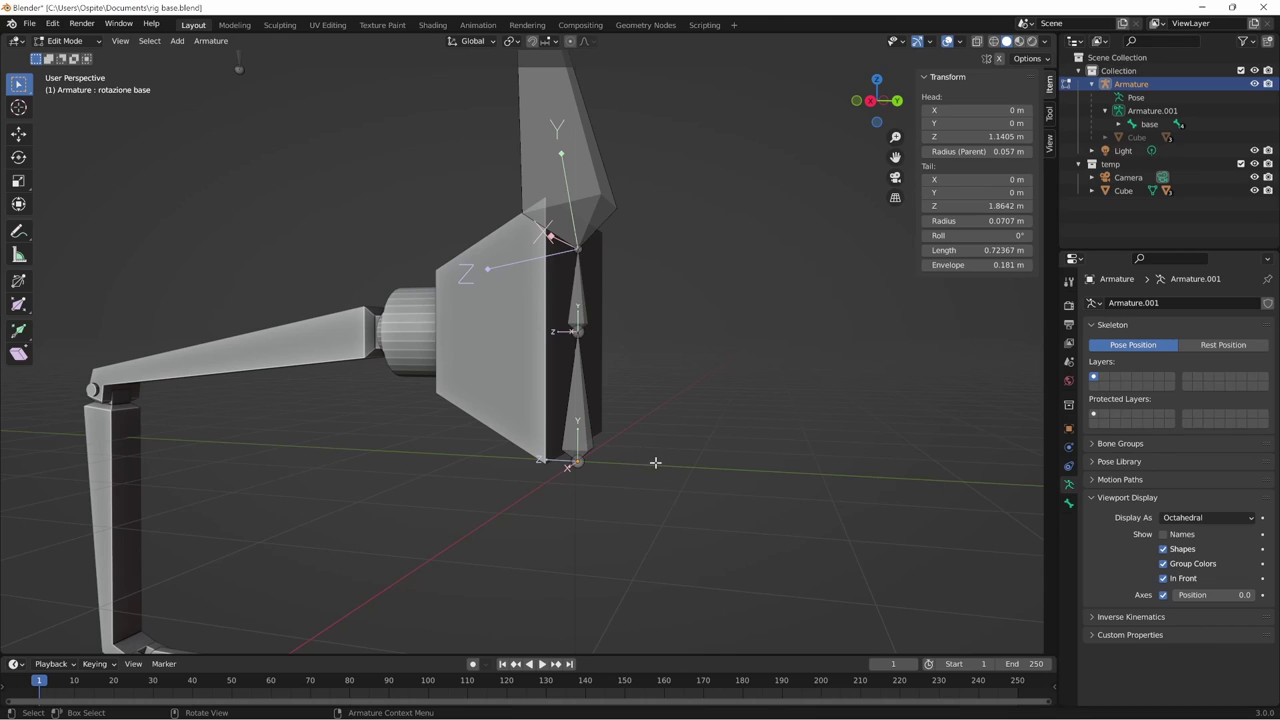
{"action": "key", "text": "ctrl+Tab"}
- Switch to Object Mode and select the base Cube mesh
{"action": "left_click", "coordinate": [536, 412]}
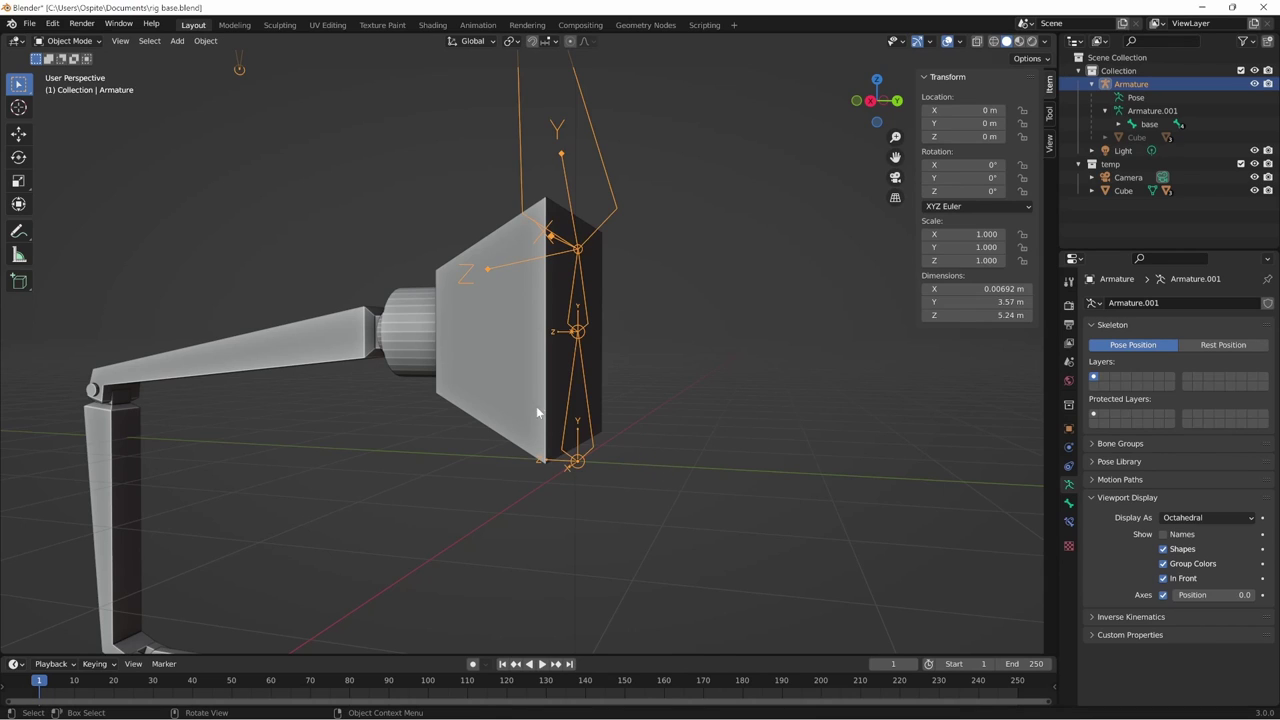
{"action": "left_click", "coordinate": [537, 410]}
{"action": "middle_click_drag", "start_coordinate": [573, 401], "coordinate": [601, 416]}
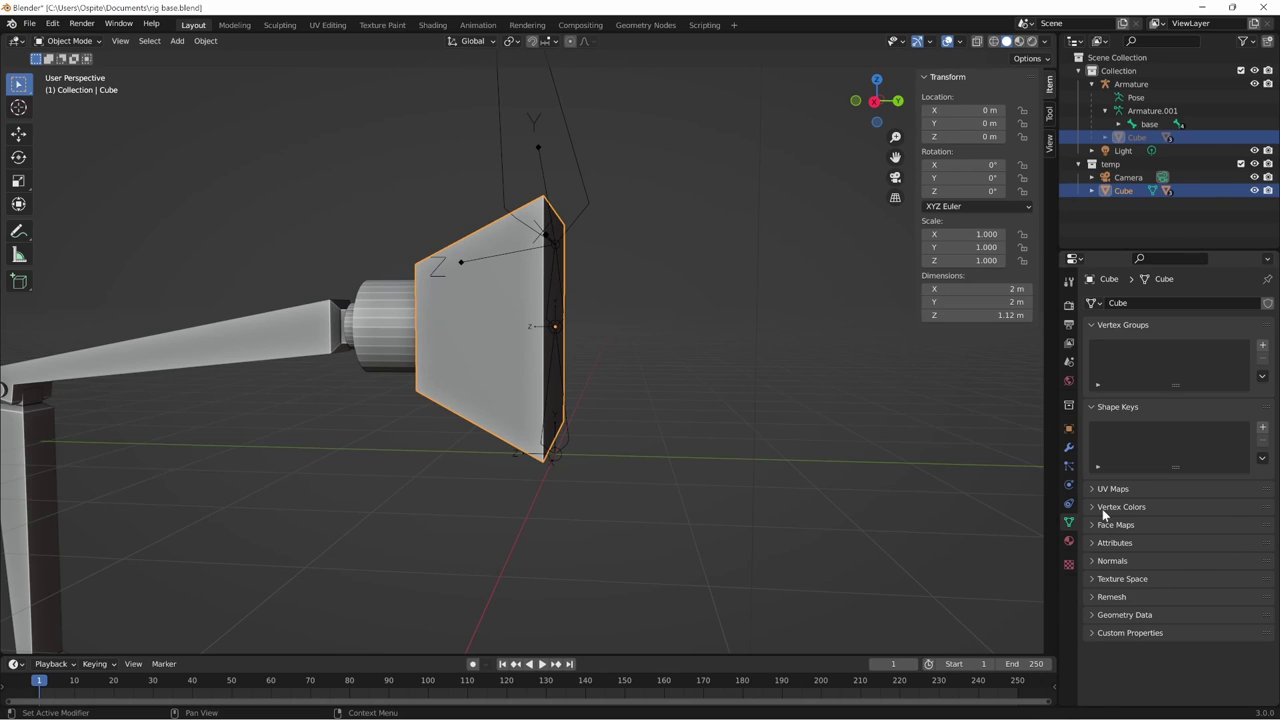
- Temporarily show the Cube's object axes to compare with the bone axes, then hide them
{"action": "left_click", "coordinate": [1068, 428]}
{"action": "scroll", "coordinate": [1189, 576], "scroll_direction": "down", "scroll_amount": 5}
{"action": "left_click", "coordinate": [1127, 500]}
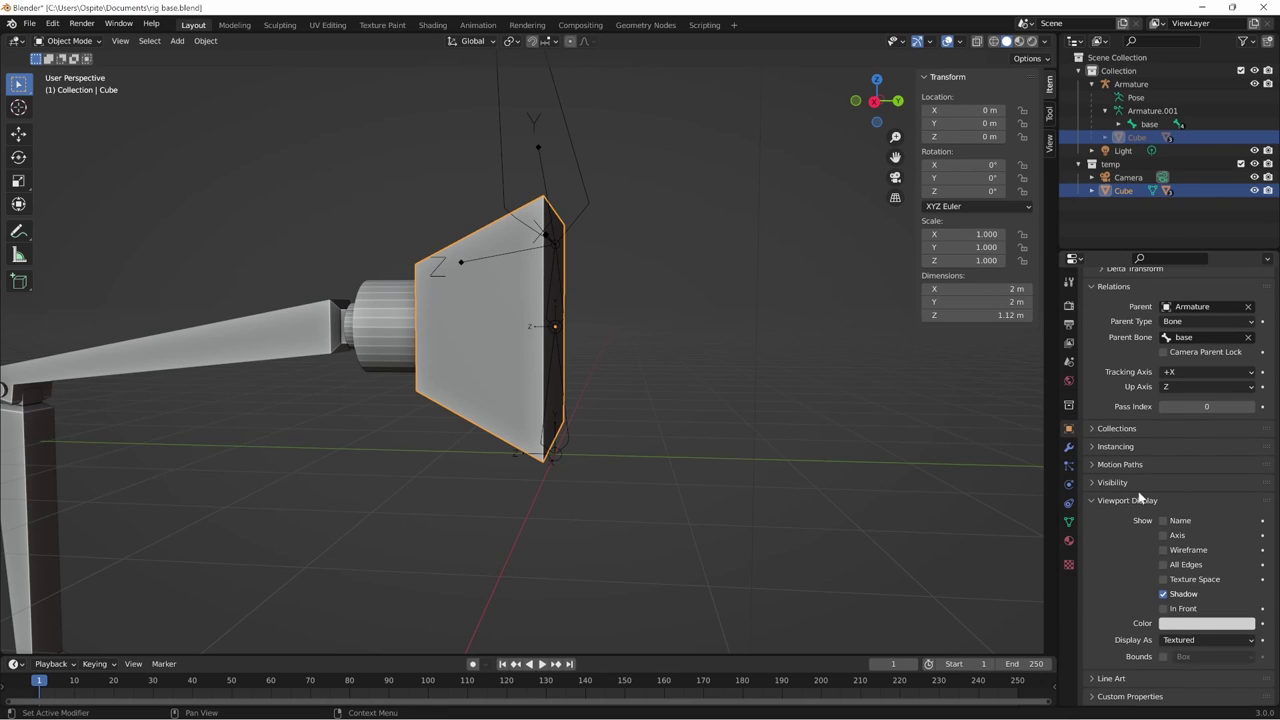
{"action": "left_click", "coordinate": [1164, 535]}
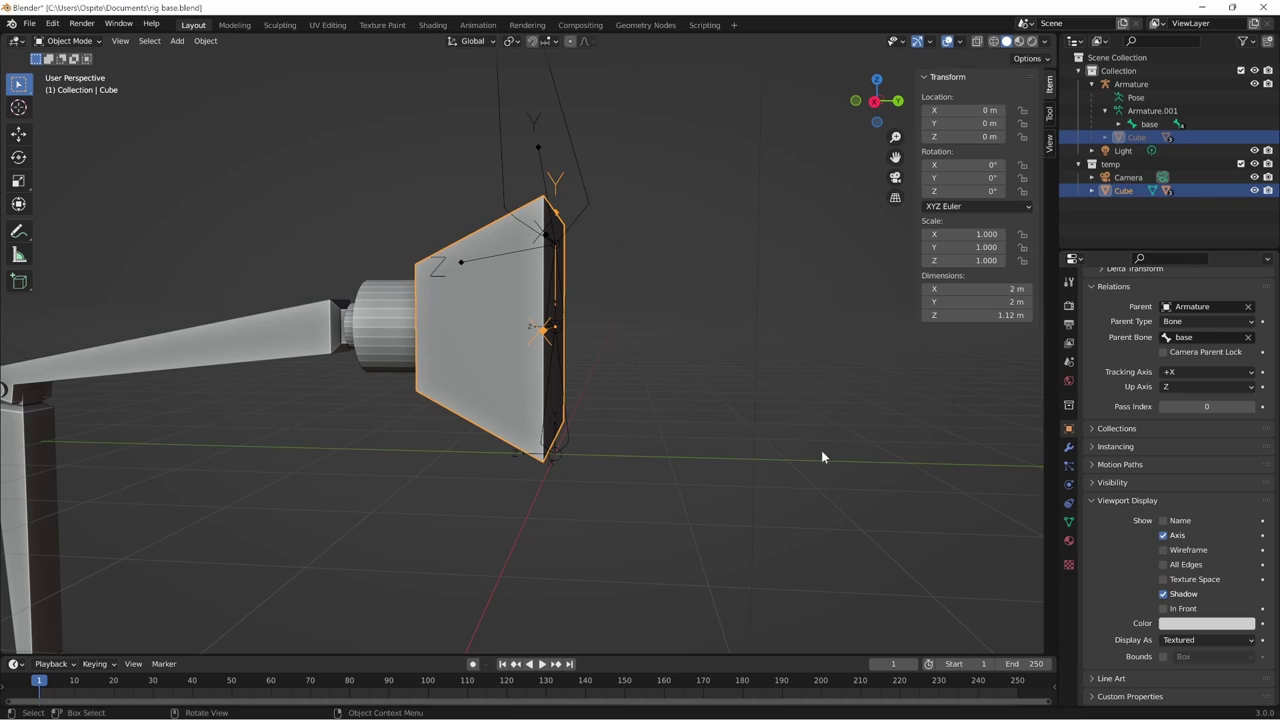
{"action": "mouse_move", "coordinate": [821, 450]}
{"action": "middle_mouse_down"}
{"action": "mouse_move", "coordinate": [799, 448]}
{"action": "mouse_move", "coordinate": [837, 463]}
{"action": "mouse_move", "coordinate": [735, 427]}
{"action": "middle_mouse_up"}
{"action": "mouse_move", "coordinate": [677, 380]}
{"action": "middle_mouse_down"}
{"action": "mouse_move", "coordinate": [670, 352]}
{"action": "mouse_move", "coordinate": [794, 386]}
{"action": "mouse_move", "coordinate": [783, 403]}
{"action": "middle_mouse_up"}
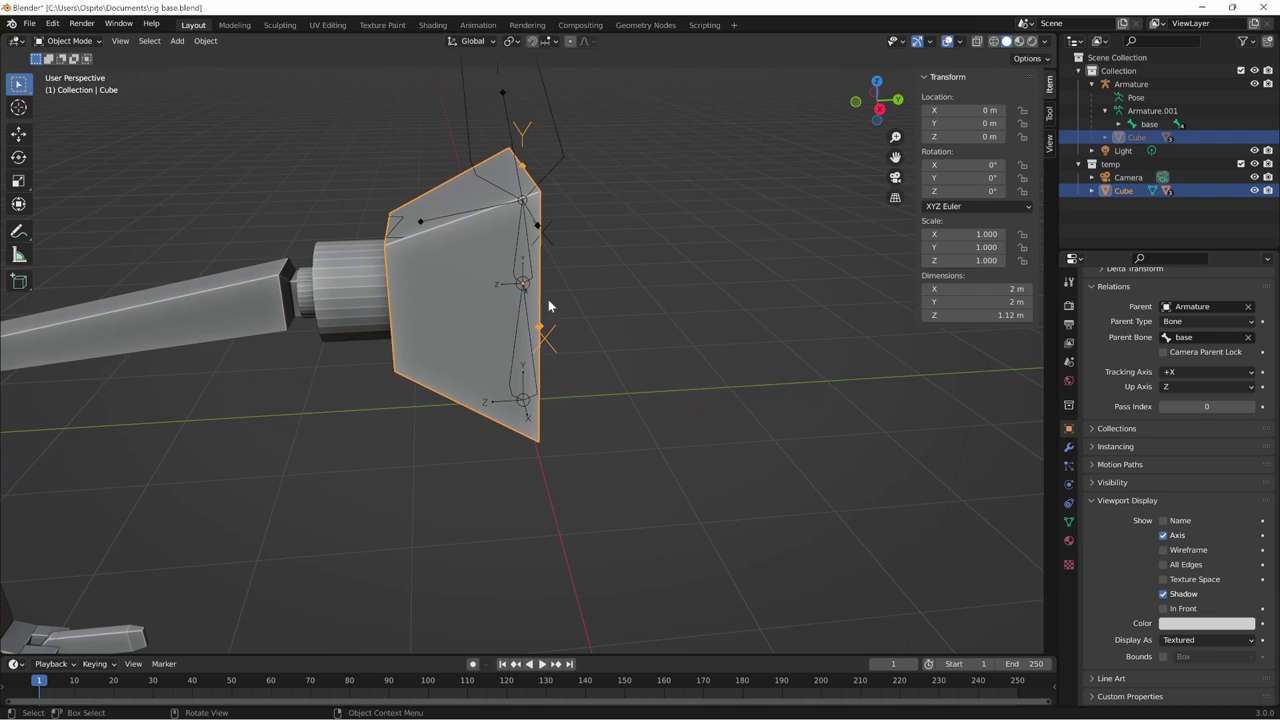
{"action": "mouse_move", "coordinate": [759, 339]}
{"action": "middle_mouse_down"}
{"action": "mouse_move", "coordinate": [626, 322]}
{"action": "mouse_move", "coordinate": [691, 313]}
{"action": "mouse_move", "coordinate": [958, 555]}
{"action": "middle_mouse_up"}
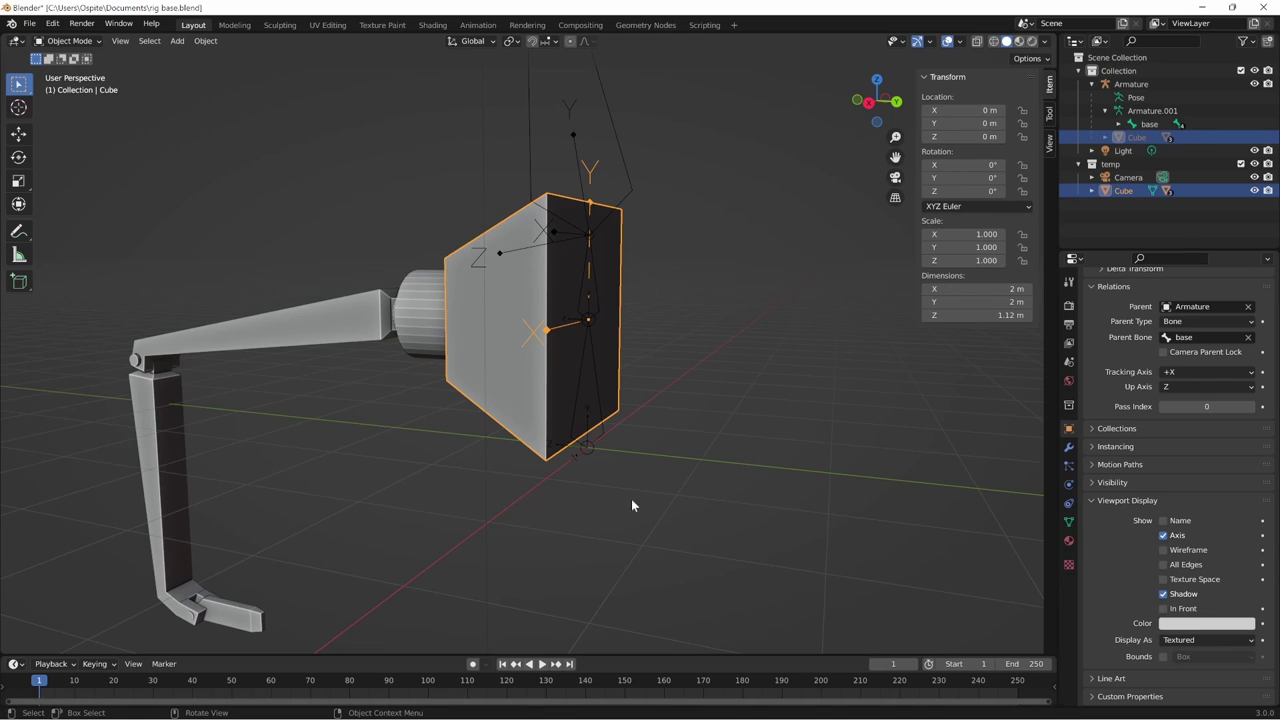
{"action": "left_click", "coordinate": [1163, 535]}
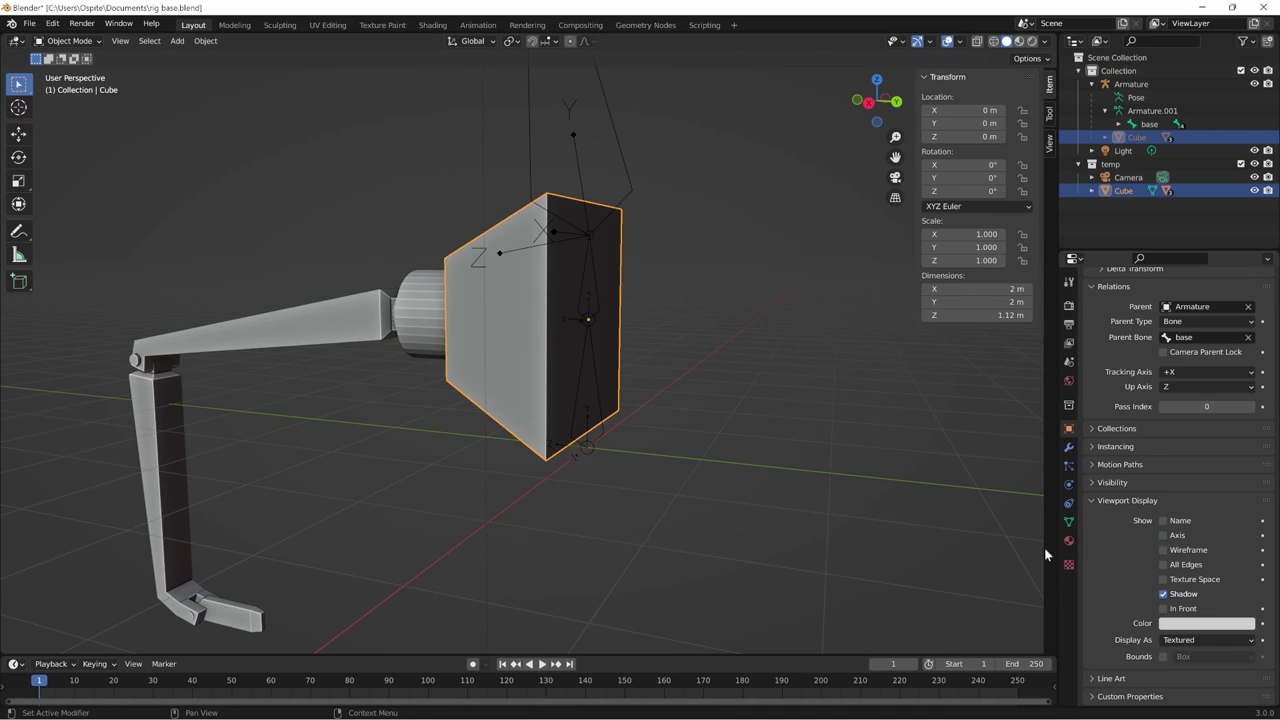
- Set the Cube's X rotation to -90 in the N-panel
{"action": "mouse_move", "coordinate": [768, 457]}
{"action": "middle_mouse_down"}
{"action": "mouse_move", "coordinate": [729, 461]}
{"action": "mouse_move", "coordinate": [754, 363]}
{"action": "middle_mouse_up"}
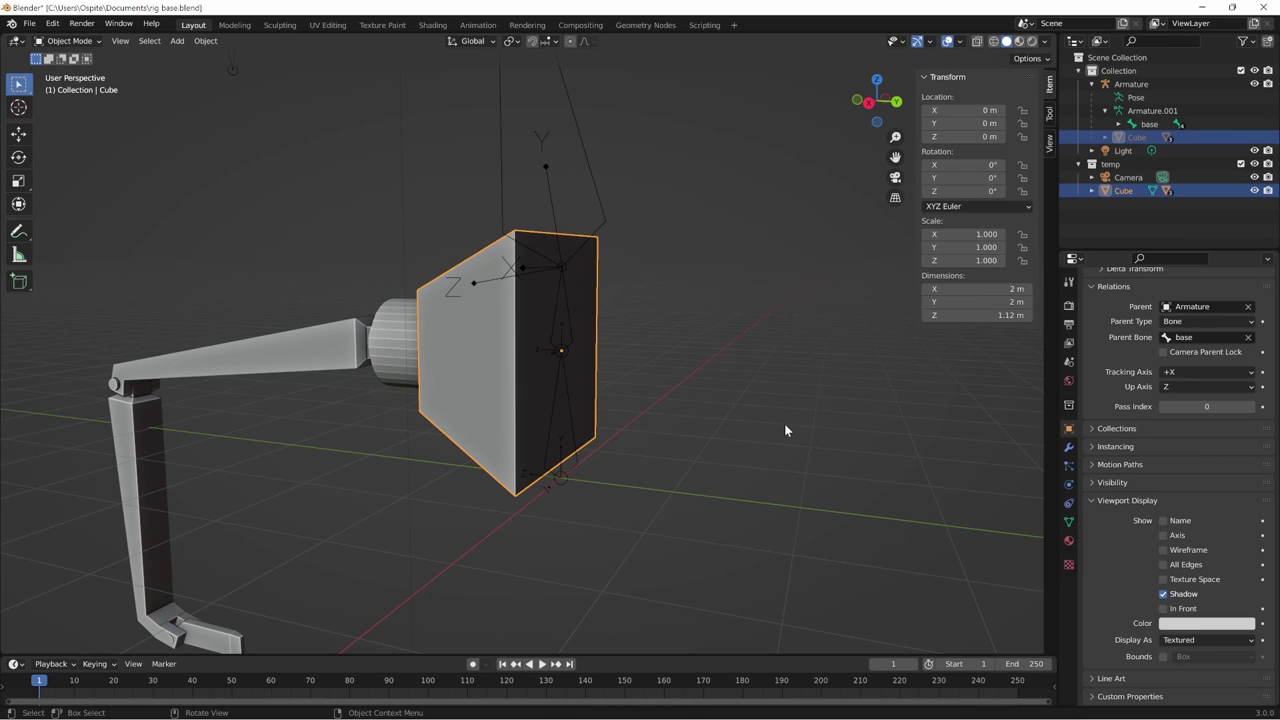
{"action": "mouse_move", "coordinate": [838, 270]}
{"action": "middle_mouse_down"}
{"action": "mouse_move", "coordinate": [669, 401]}
{"action": "mouse_move", "coordinate": [686, 403]}
{"action": "mouse_move", "coordinate": [560, 420]}
{"action": "middle_mouse_up"}
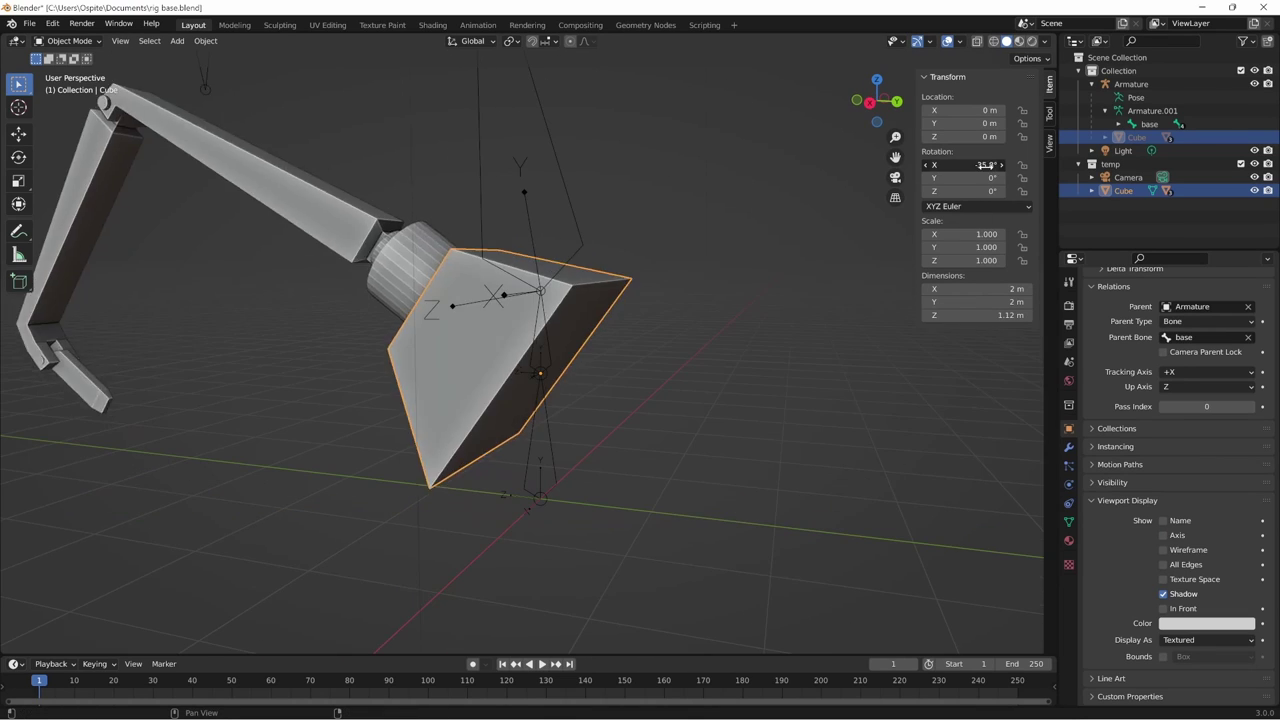
{"action": "left_click_drag", "start_coordinate": [985, 165], "coordinate": [975, 165]}
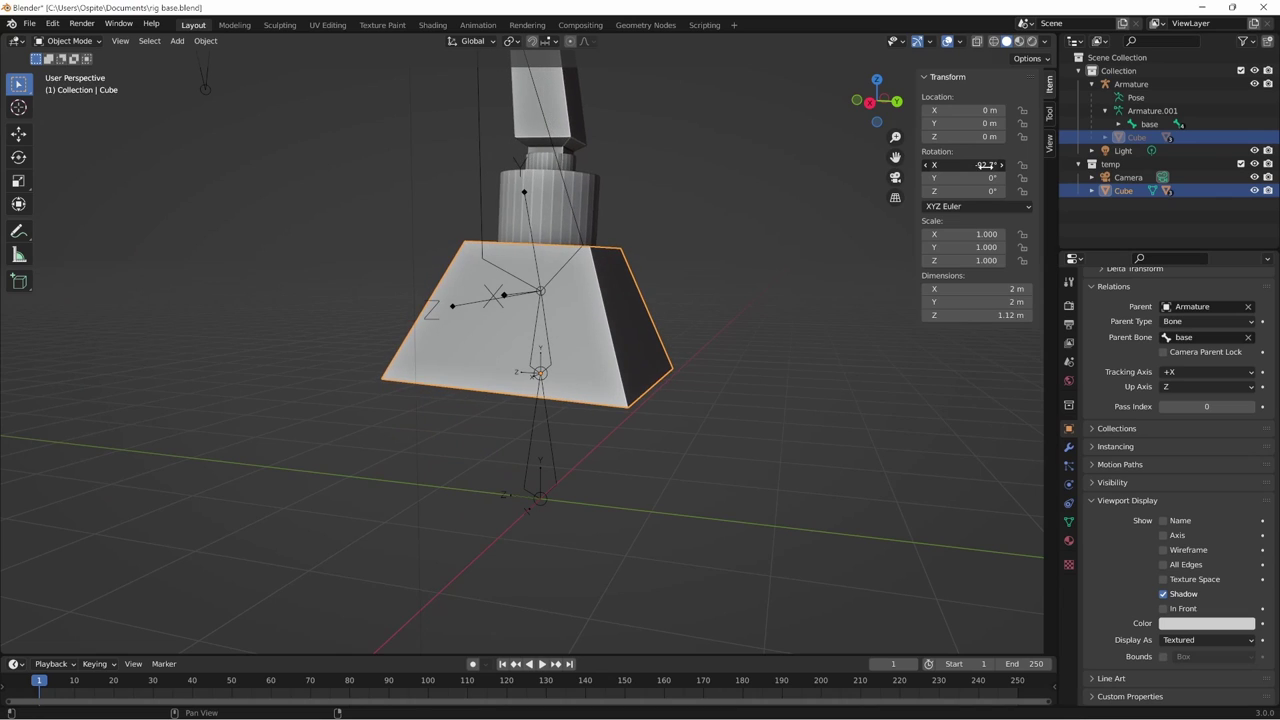
{"action": "left_click", "coordinate": [975, 165]}
{"action": "type", "text": "-90"}
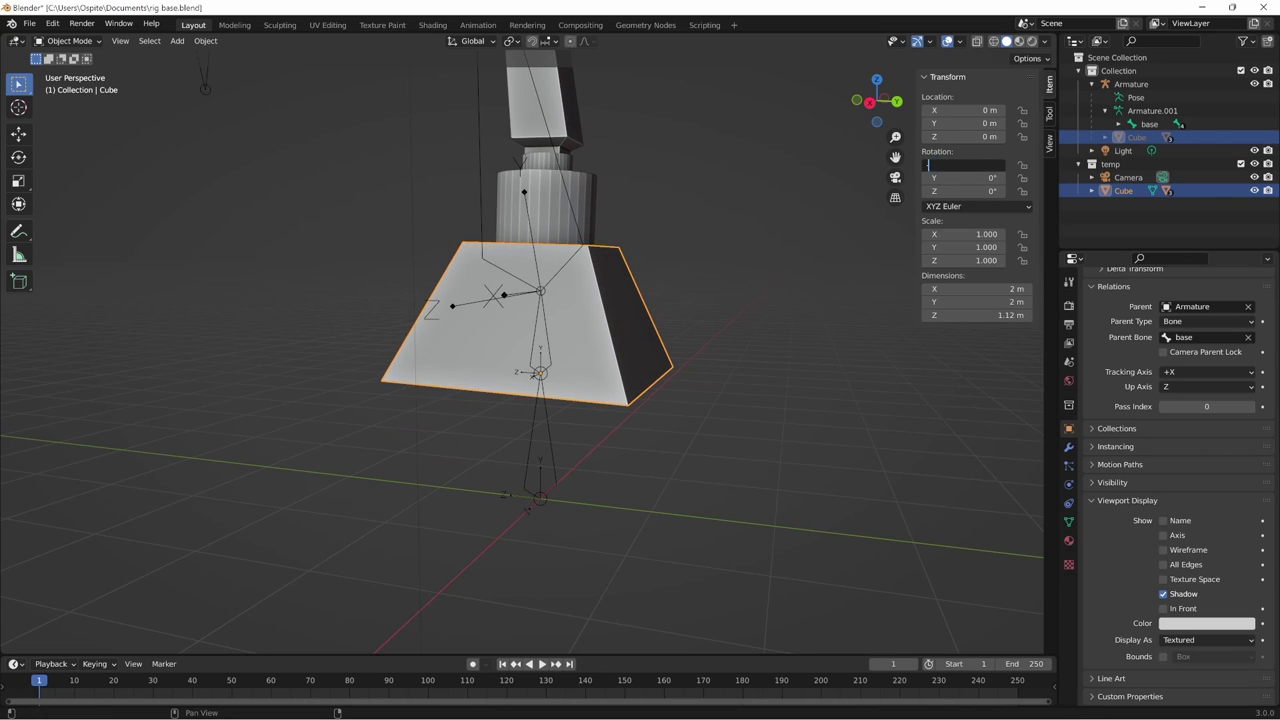
{"action": "key", "text": "Return"}
- In Pose Mode, test-rotate the base bone and cancel
{"action": "middle_click_drag", "start_coordinate": [790, 370], "coordinate": [820, 398]}
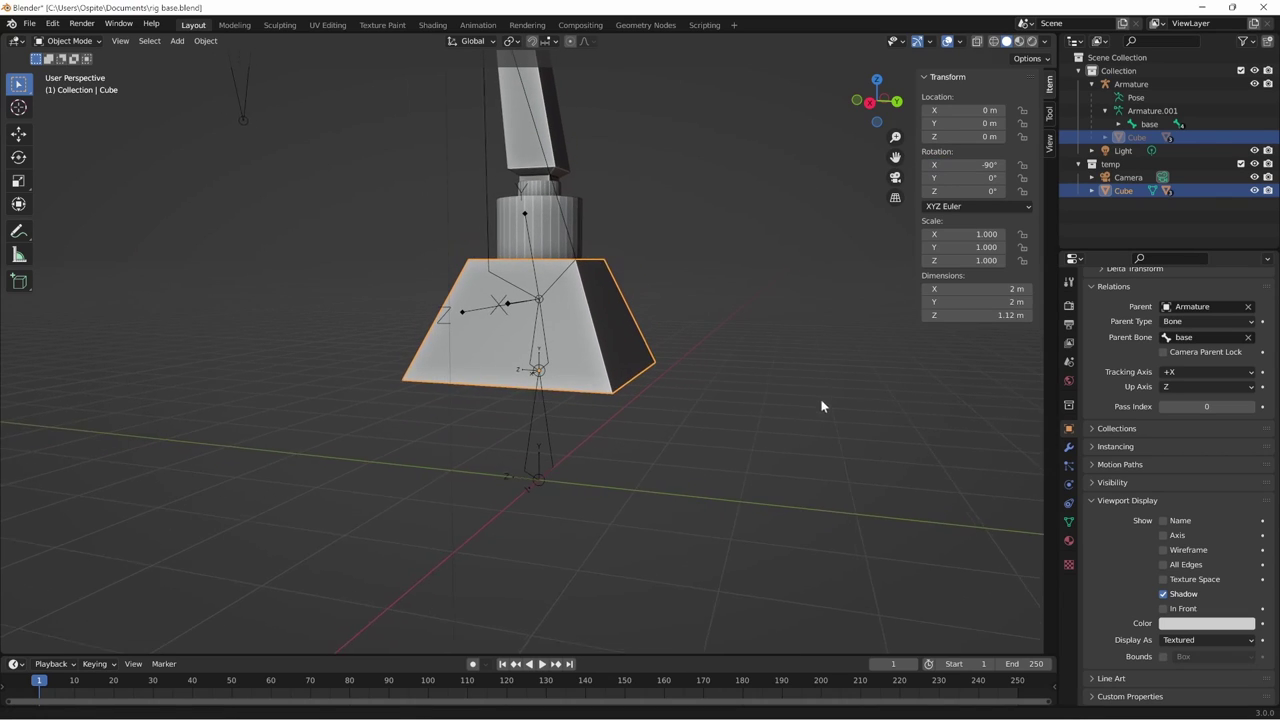
{"action": "left_click", "coordinate": [550, 446]}
{"action": "middle_click_drag", "start_coordinate": [560, 464], "coordinate": [543, 467]}
{"action": "key", "text": "ctrl+Tab"}
{"action": "left_click", "coordinate": [540, 461]}
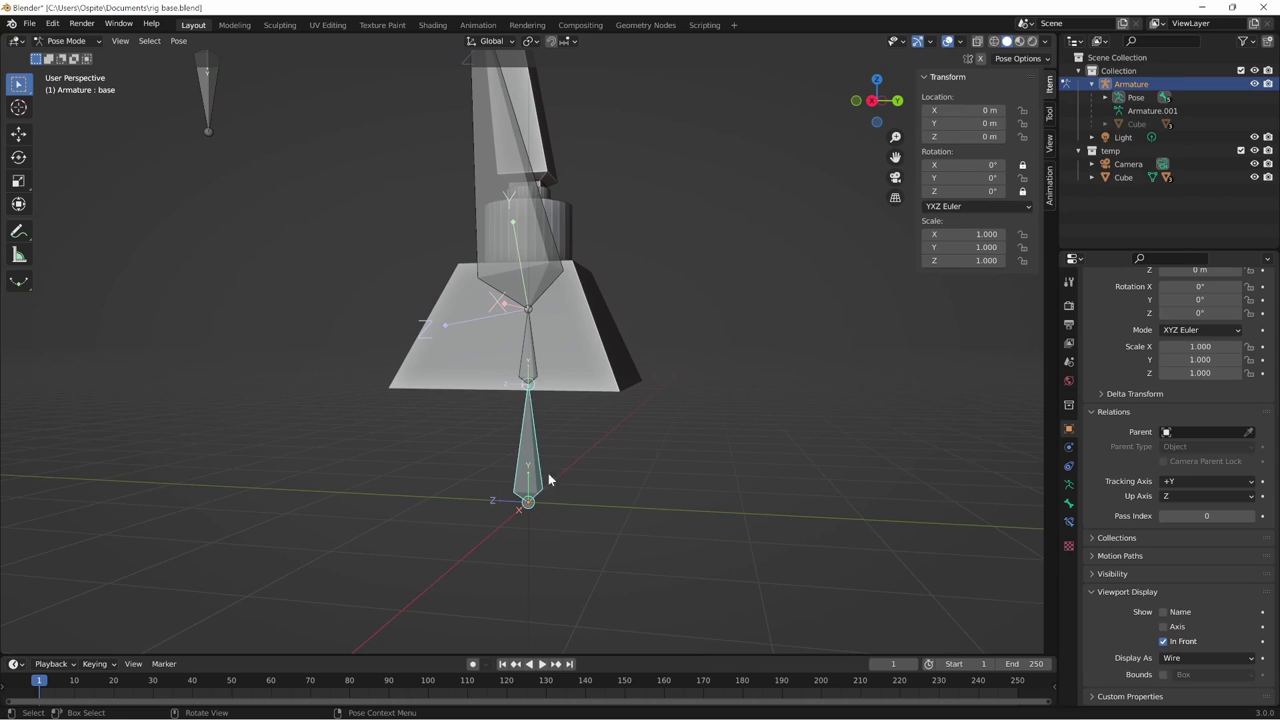
{"action": "key", "text": "r"}
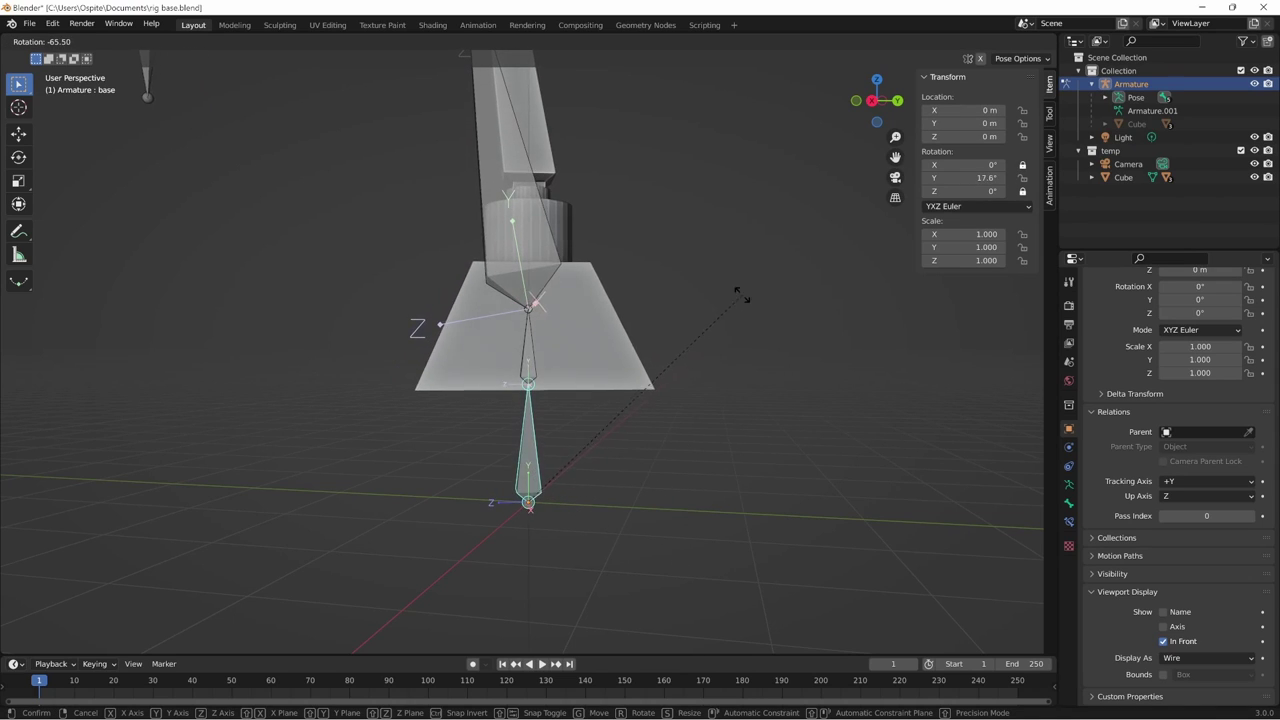
{"action": "key", "text": "Escape"}
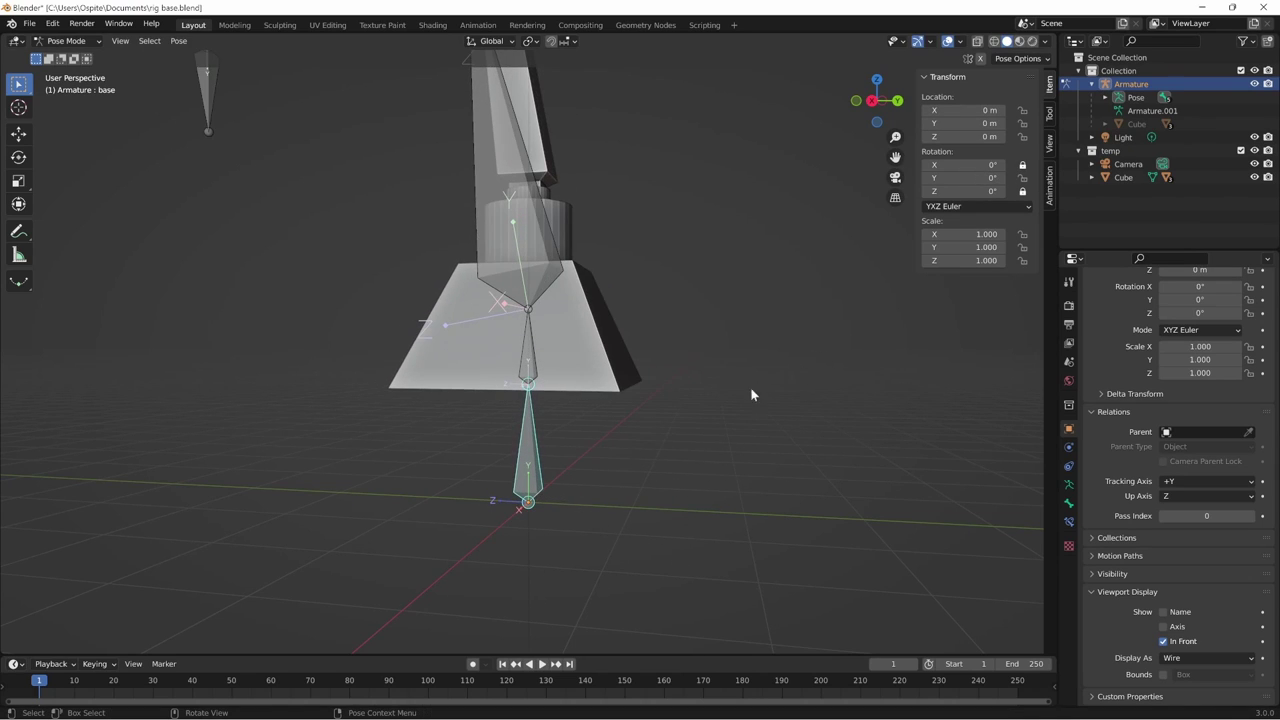
- Test-move the base bone, cancel, return to Object Mode and reselect the Cube
{"action": "middle_click_drag", "start_coordinate": [722, 417], "coordinate": [694, 400]}
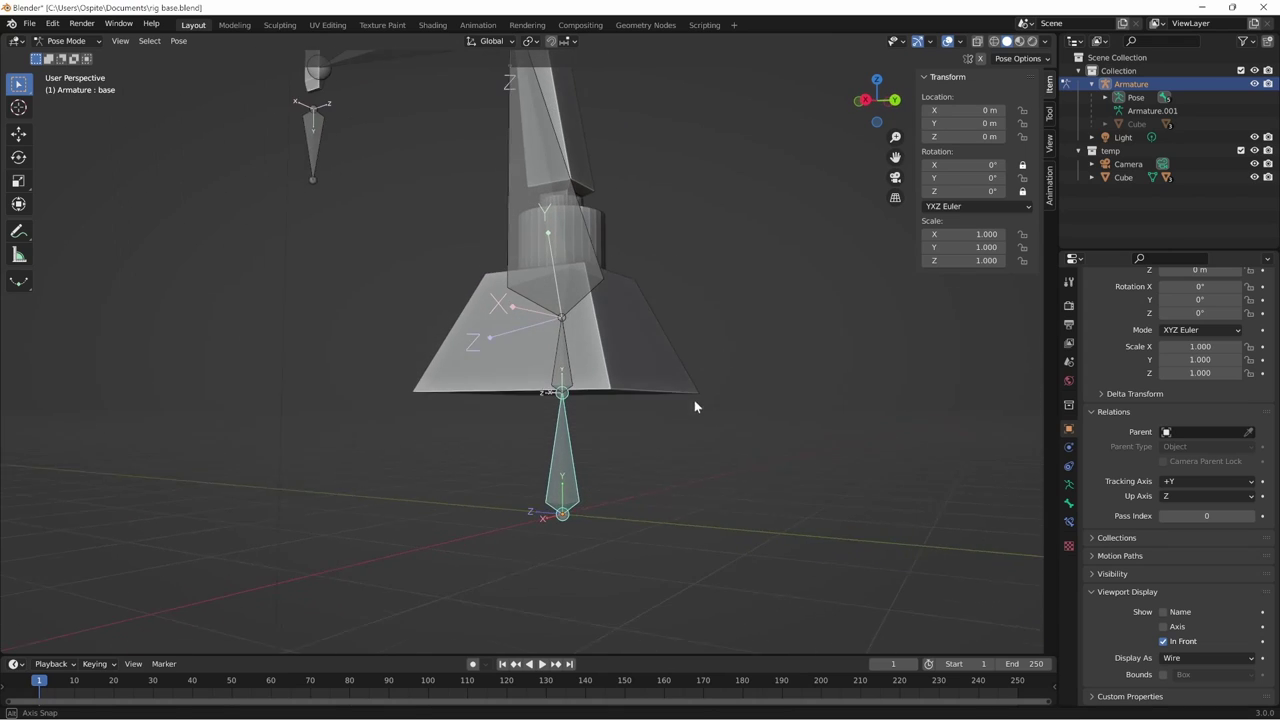
{"action": "key", "text": "g"}
{"action": "key", "text": "Escape"}
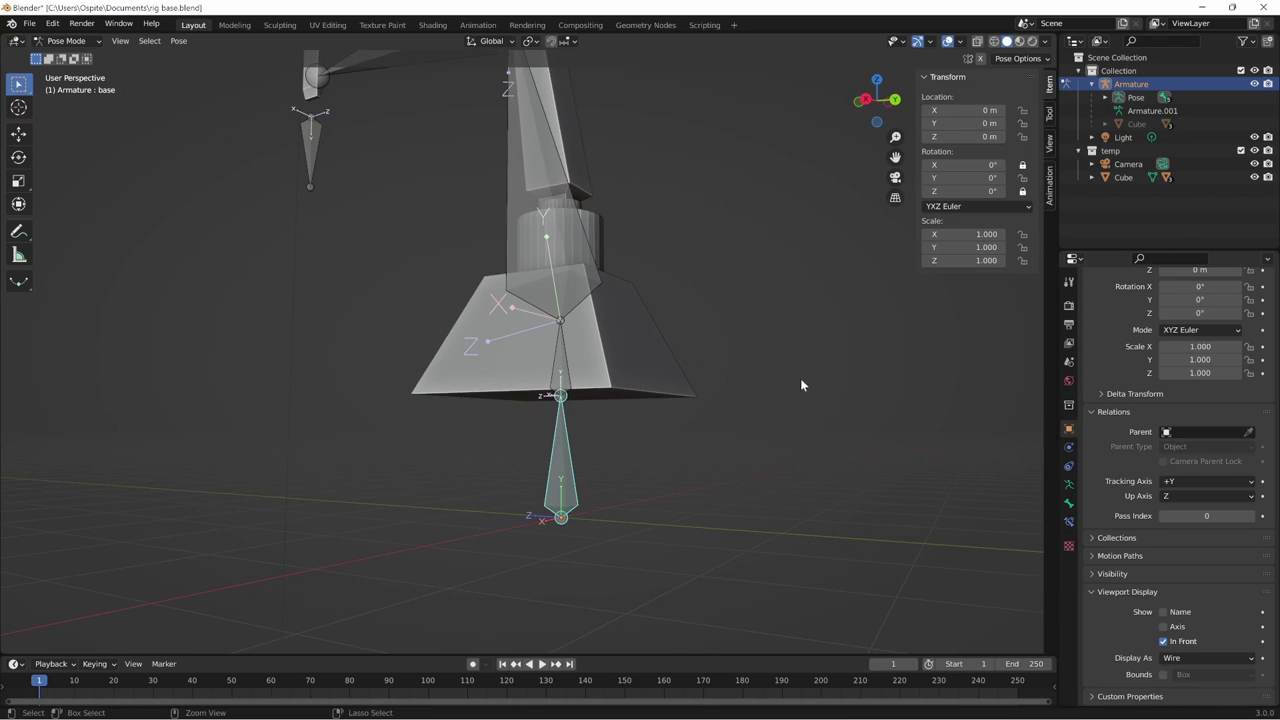
{"action": "mouse_move", "coordinate": [800, 383]}
{"action": "middle_mouse_down"}
{"action": "mouse_move", "coordinate": [709, 449]}
{"action": "mouse_move", "coordinate": [755, 464]}
{"action": "mouse_move", "coordinate": [780, 506]}
{"action": "middle_mouse_up"}
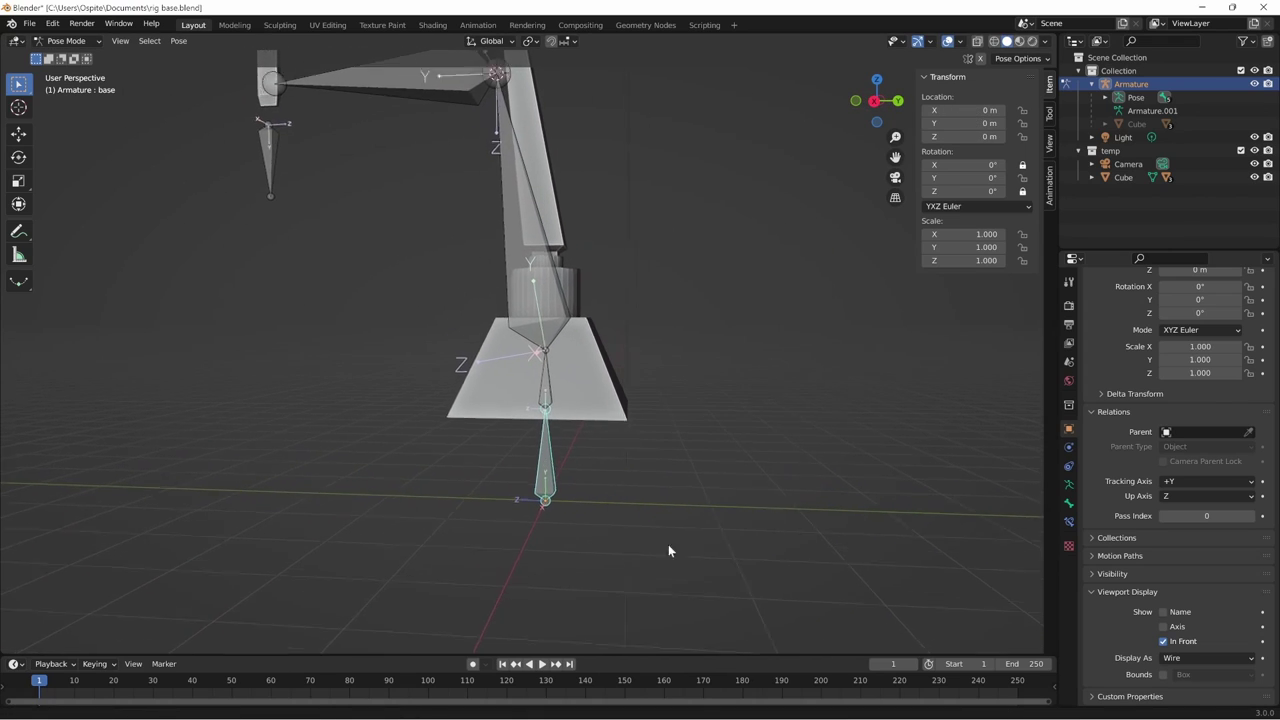
{"action": "scroll", "coordinate": [665, 545], "scroll_direction": "up", "scroll_amount": 2}
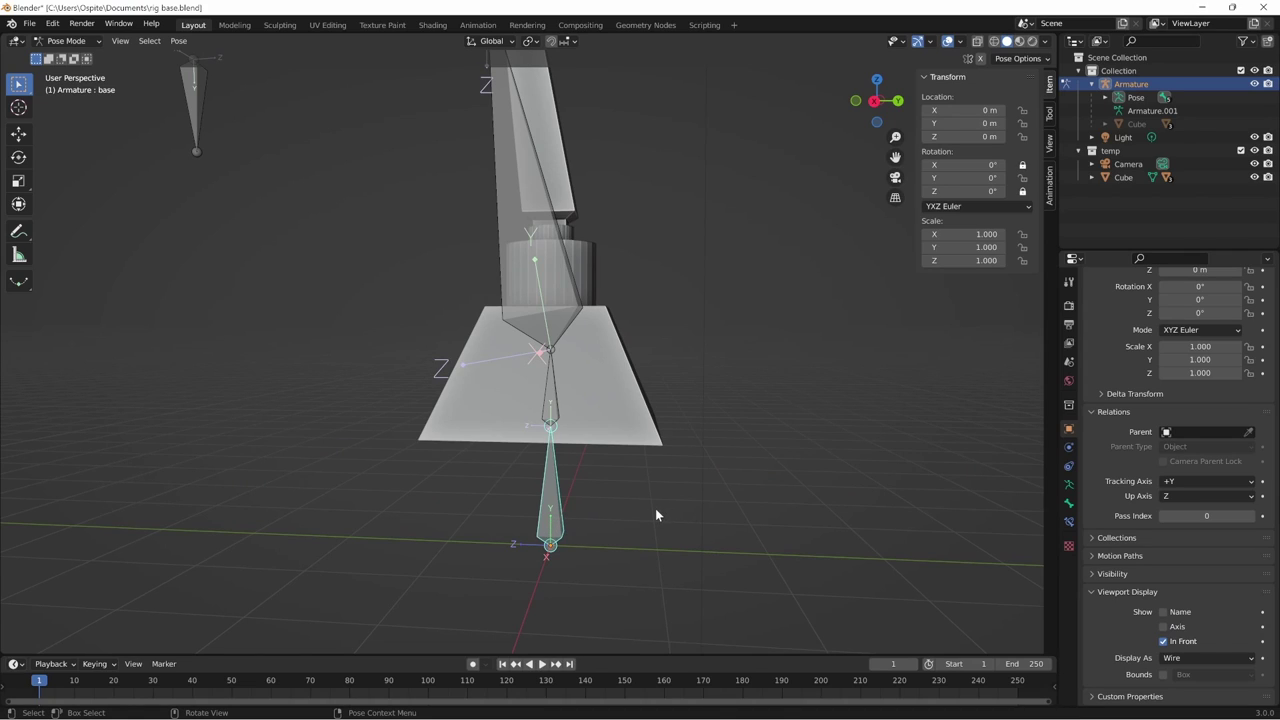
{"action": "key", "text": "ctrl+Tab"}
{"action": "left_click", "coordinate": [622, 430]}
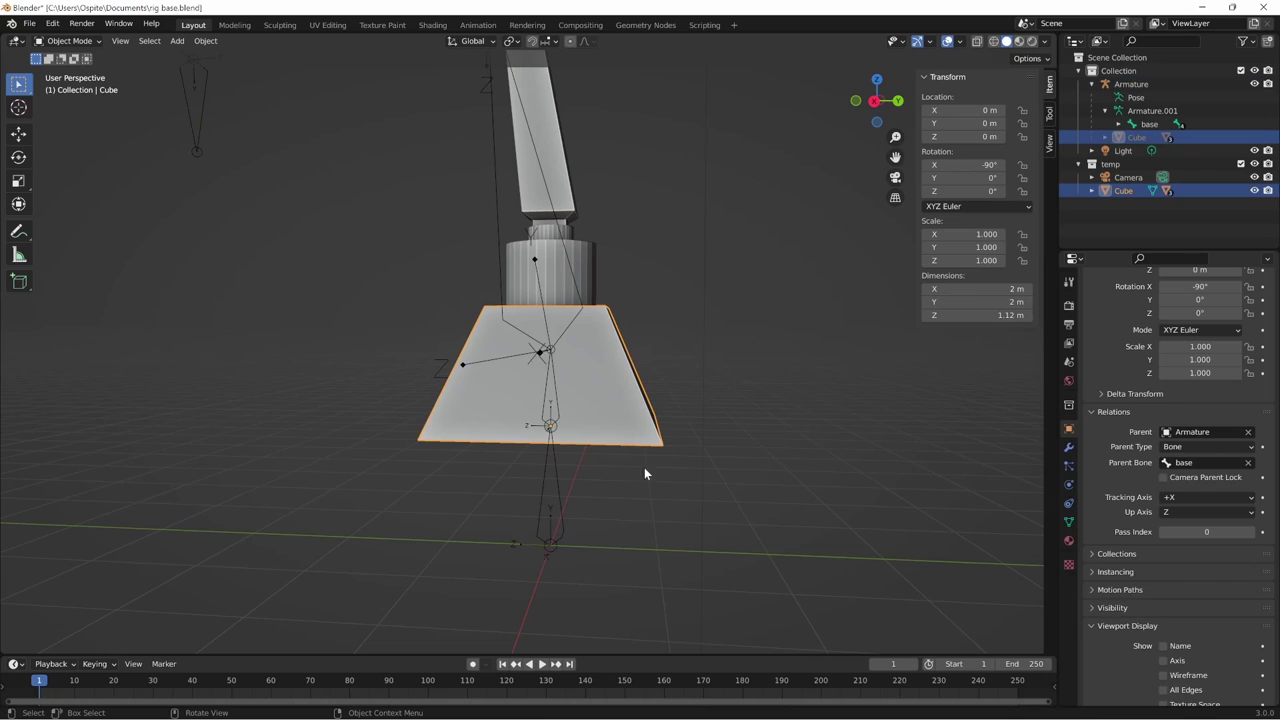
{"action": "left_click", "coordinate": [975, 164]}
{"action": "type", "text": "0"}
{"action": "key", "text": "Return"}
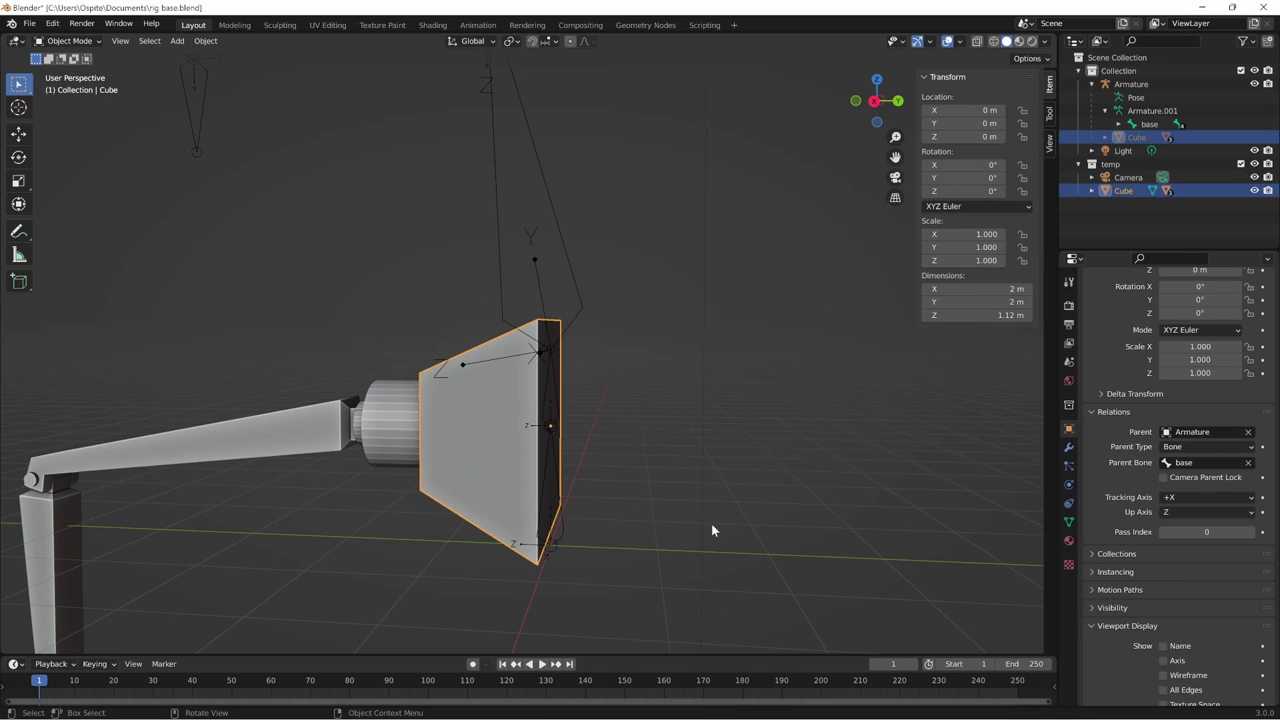
{"action": "left_click", "coordinate": [560, 530]}
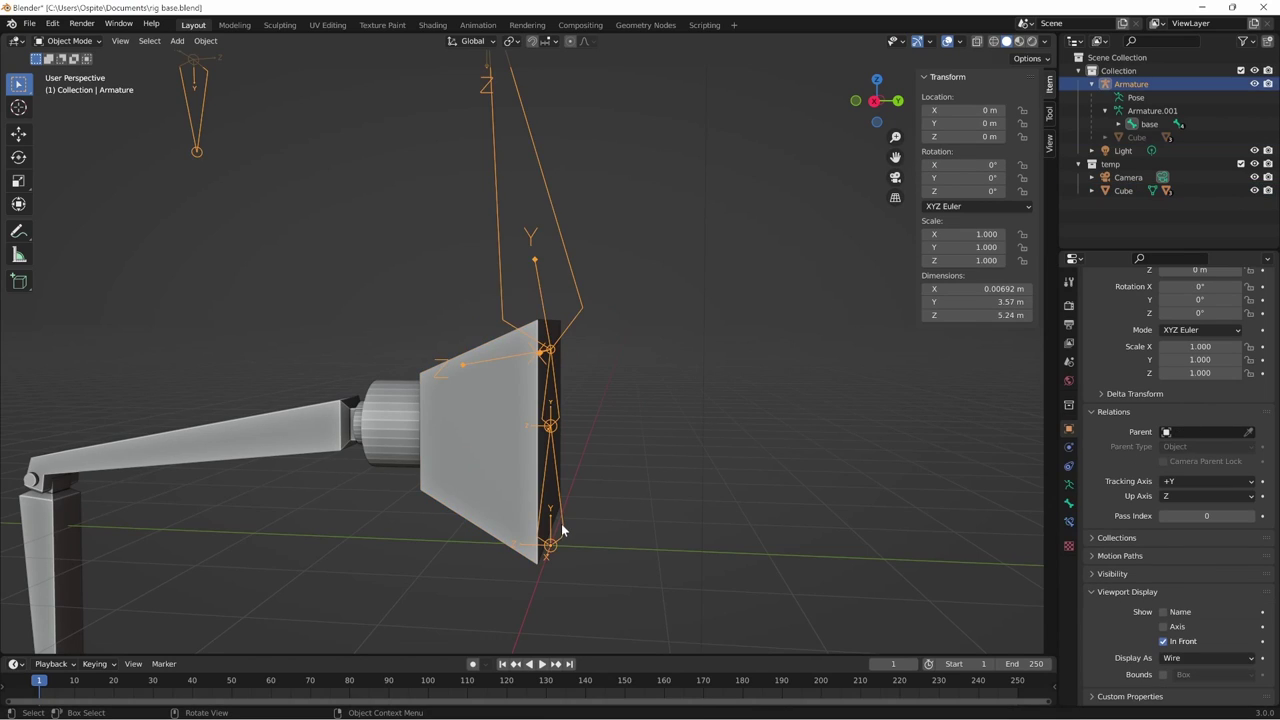
{"action": "key", "text": "Tab"}
{"action": "key", "text": "KP_1"}
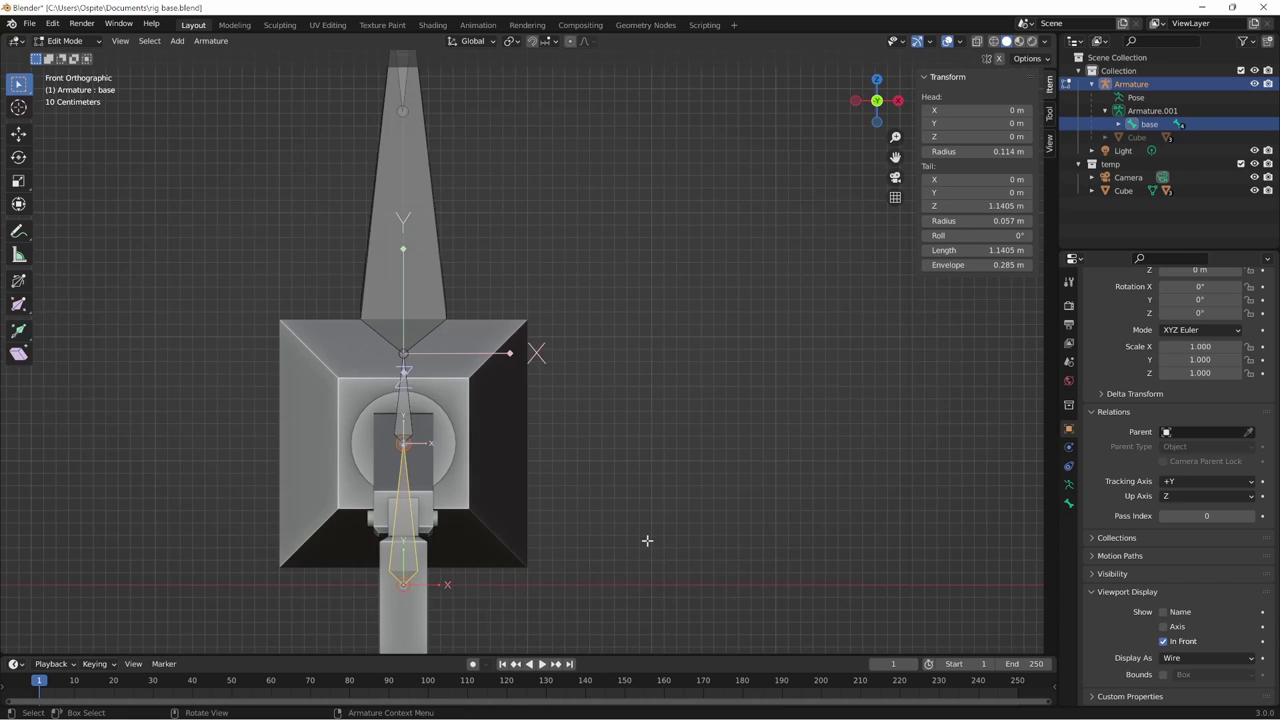
{"action": "key", "text": "KP_3"}
{"action": "scroll", "coordinate": [566, 423], "scroll_direction": "up", "scroll_amount": 3}
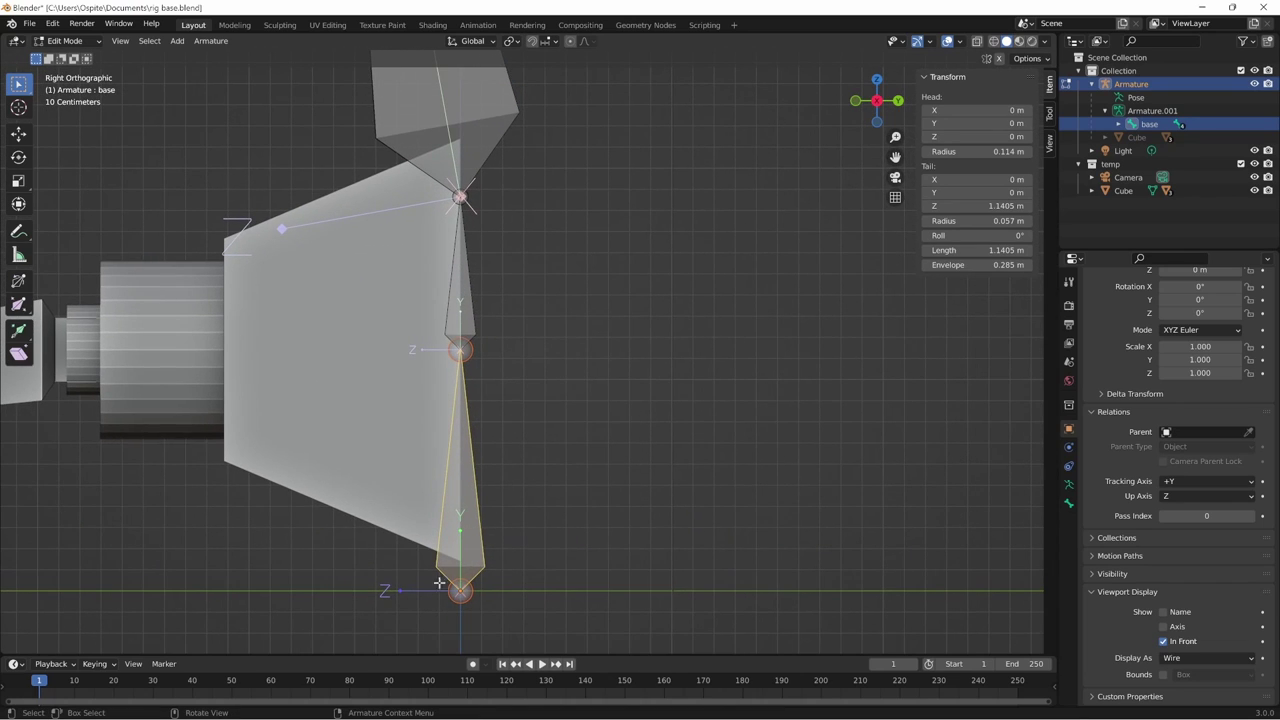
{"action": "middle_click_drag", "start_coordinate": [535, 541], "coordinate": [523, 477], "text": "shift"}
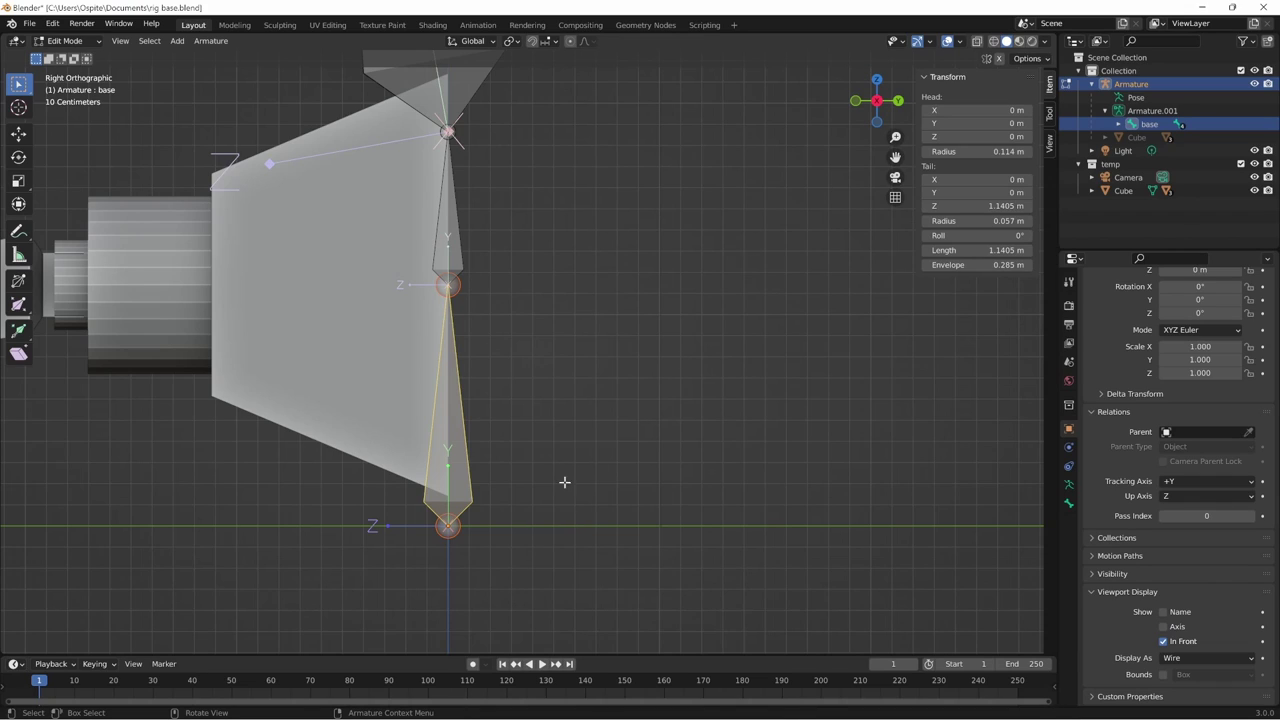
{"action": "left_click", "coordinate": [460, 286]}
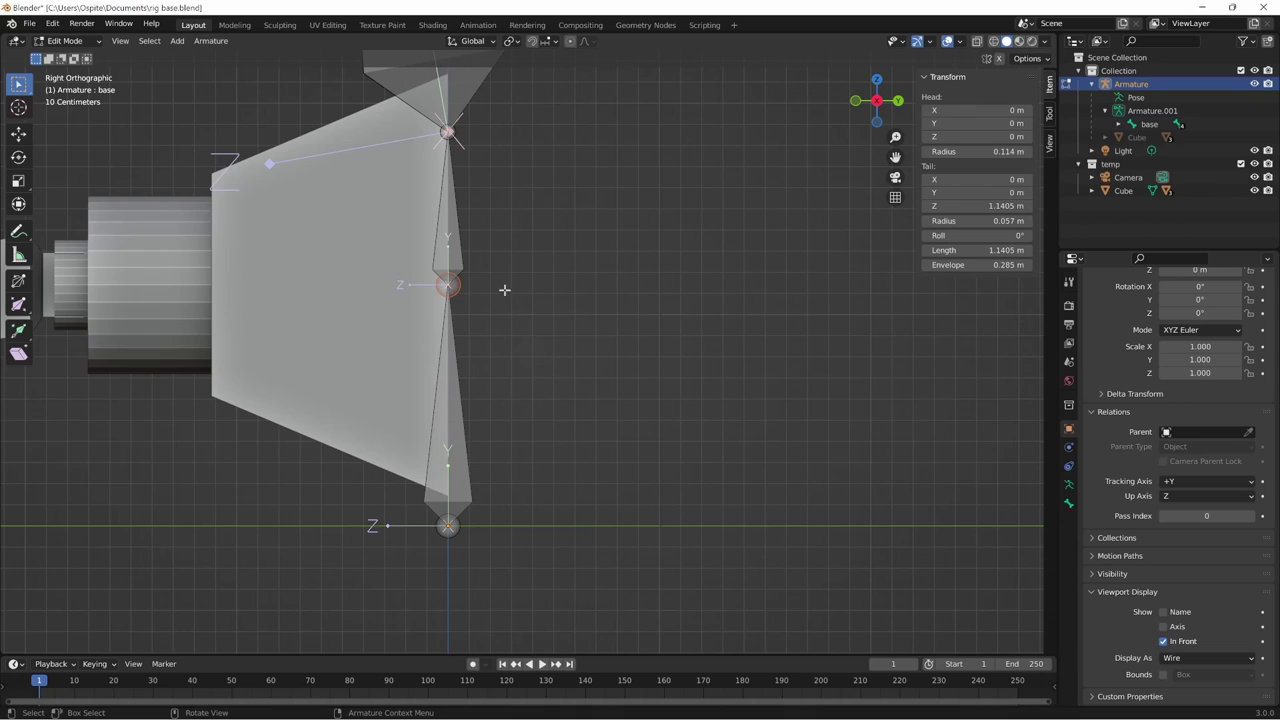
{"action": "mouse_move", "coordinate": [448, 284]}
{"action": "left_mouse_down"}
{"action": "mouse_move", "coordinate": [648, 470]}
{"action": "mouse_move", "coordinate": [670, 526]}
{"action": "left_mouse_up"}
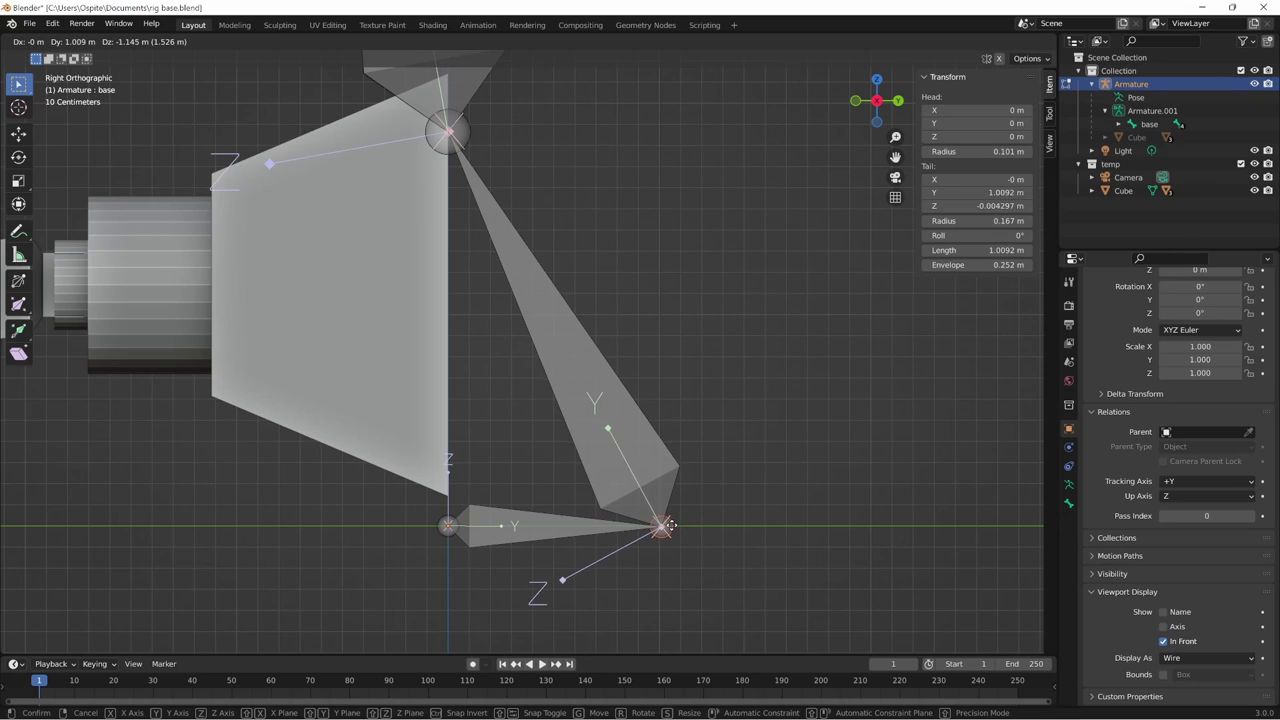
{"action": "left_click_drag", "start_coordinate": [670, 526], "coordinate": [678, 535]}
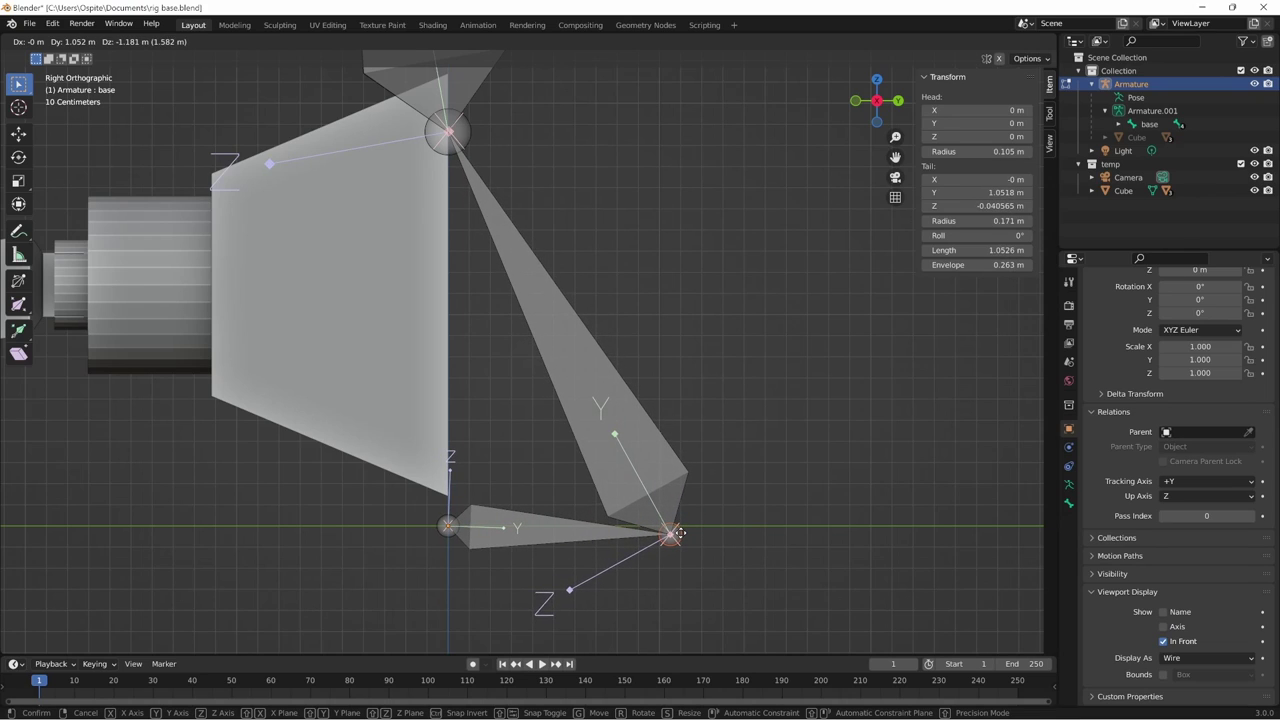
{"action": "right_click", "coordinate": [678, 535]}
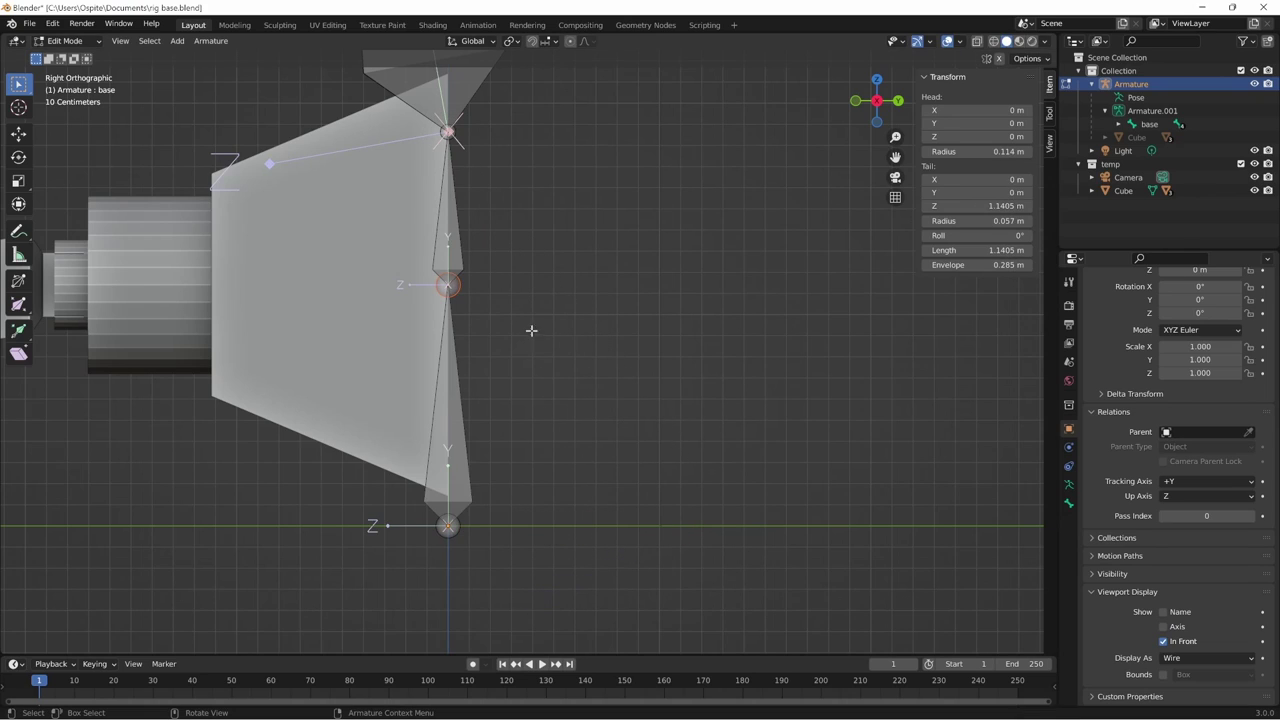
{"action": "left_click", "coordinate": [452, 240]}
{"action": "left_click", "coordinate": [450, 390]}
{"action": "key", "text": "ctrl+z"}
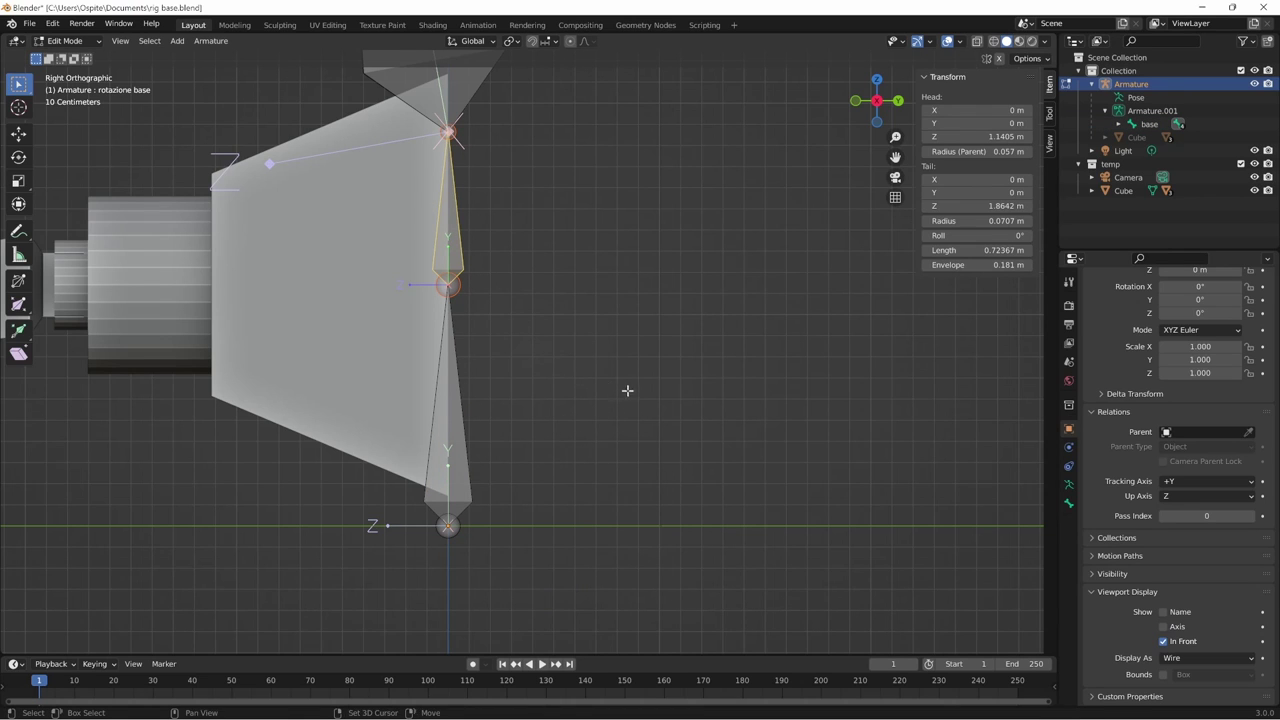
{"action": "scroll", "coordinate": [626, 386], "scroll_direction": "up", "scroll_amount": 2, "text": "shift"}
{"action": "scroll", "coordinate": [560, 297], "scroll_direction": "left", "scroll_amount": 3, "text": "ctrl"}
{"action": "scroll", "coordinate": [429, 391], "scroll_direction": "down", "scroll_amount": 5}
{"action": "scroll", "coordinate": [429, 391], "scroll_direction": "up", "scroll_amount": 3, "text": "shift"}
{"action": "scroll", "coordinate": [429, 391], "scroll_direction": "left", "scroll_amount": 3, "text": "ctrl"}
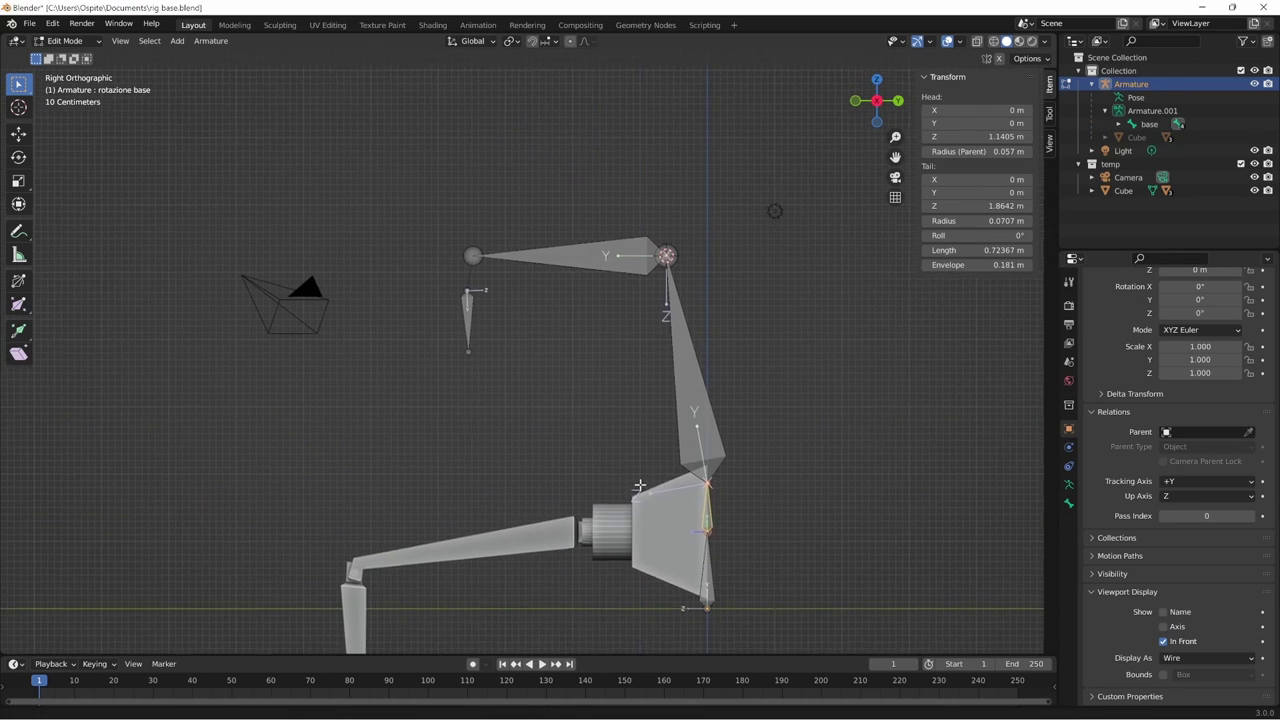
{"action": "scroll", "coordinate": [446, 263], "scroll_direction": "up", "scroll_amount": 3}
{"action": "left_click", "coordinate": [450, 273]}
{"action": "scroll", "coordinate": [450, 273], "scroll_direction": "down", "scroll_amount": 1}
{"action": "scroll", "coordinate": [600, 360], "scroll_direction": "down", "scroll_amount": 3, "text": "shift"}
{"action": "scroll", "coordinate": [600, 360], "scroll_direction": "right", "scroll_amount": 3, "text": "ctrl"}
{"action": "scroll", "coordinate": [600, 360], "scroll_direction": "up", "scroll_amount": 2}
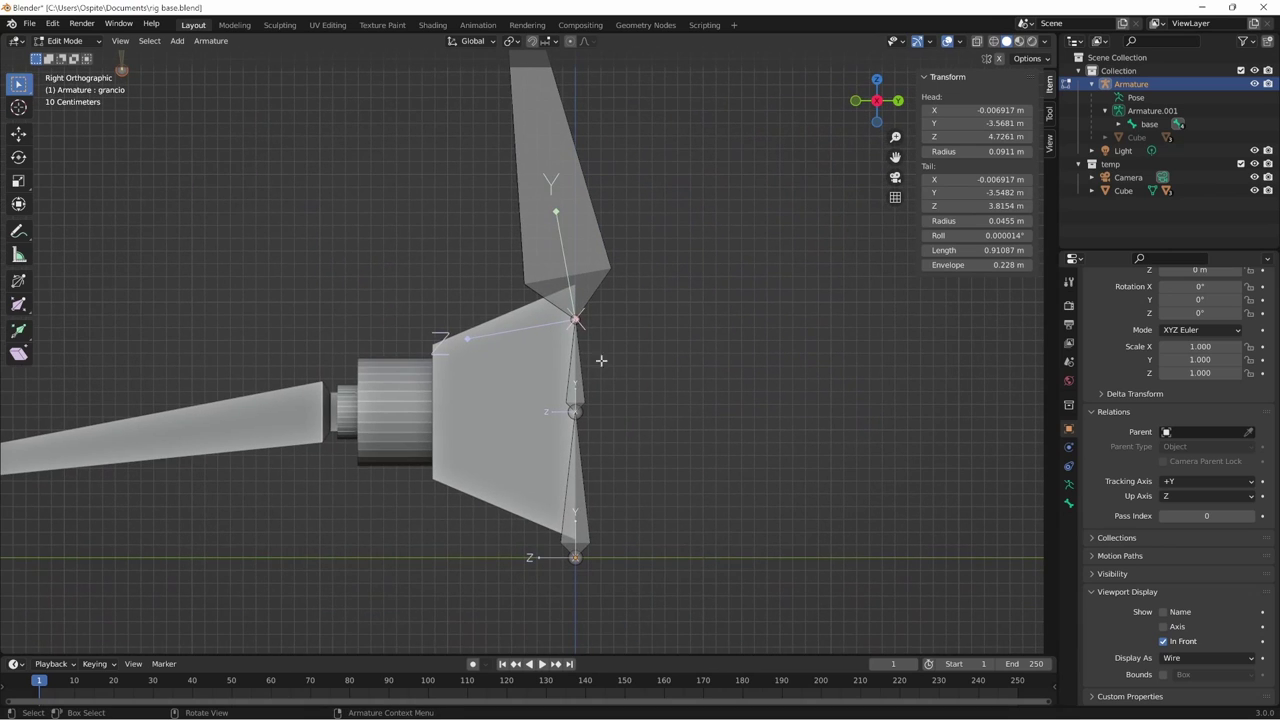
{"action": "left_click", "coordinate": [585, 386]}
{"action": "scroll", "coordinate": [680, 445], "scroll_direction": "up", "scroll_amount": 2}
{"action": "scroll", "coordinate": [650, 370], "scroll_direction": "down", "scroll_amount": 3, "text": "shift"}
{"action": "scroll", "coordinate": [650, 370], "scroll_direction": "right", "scroll_amount": 2, "text": "ctrl"}
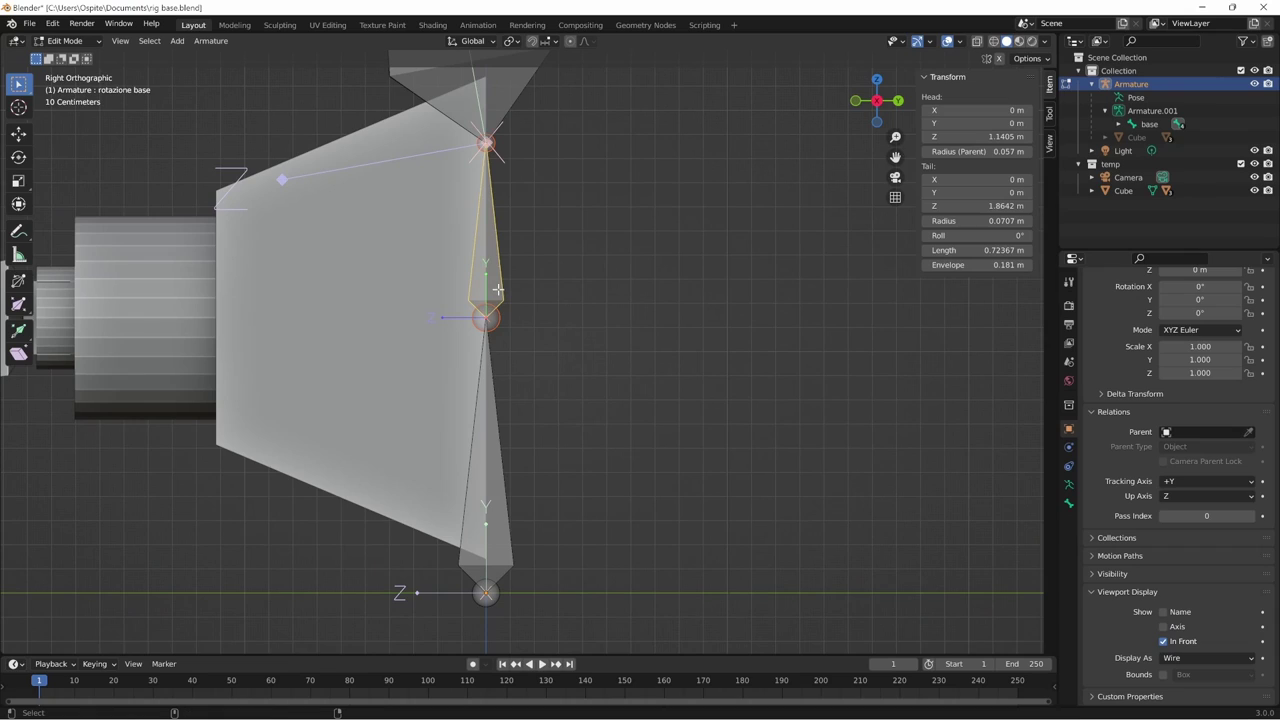
{"action": "left_click", "coordinate": [586, 391]}
{"action": "left_click", "coordinate": [502, 292]}
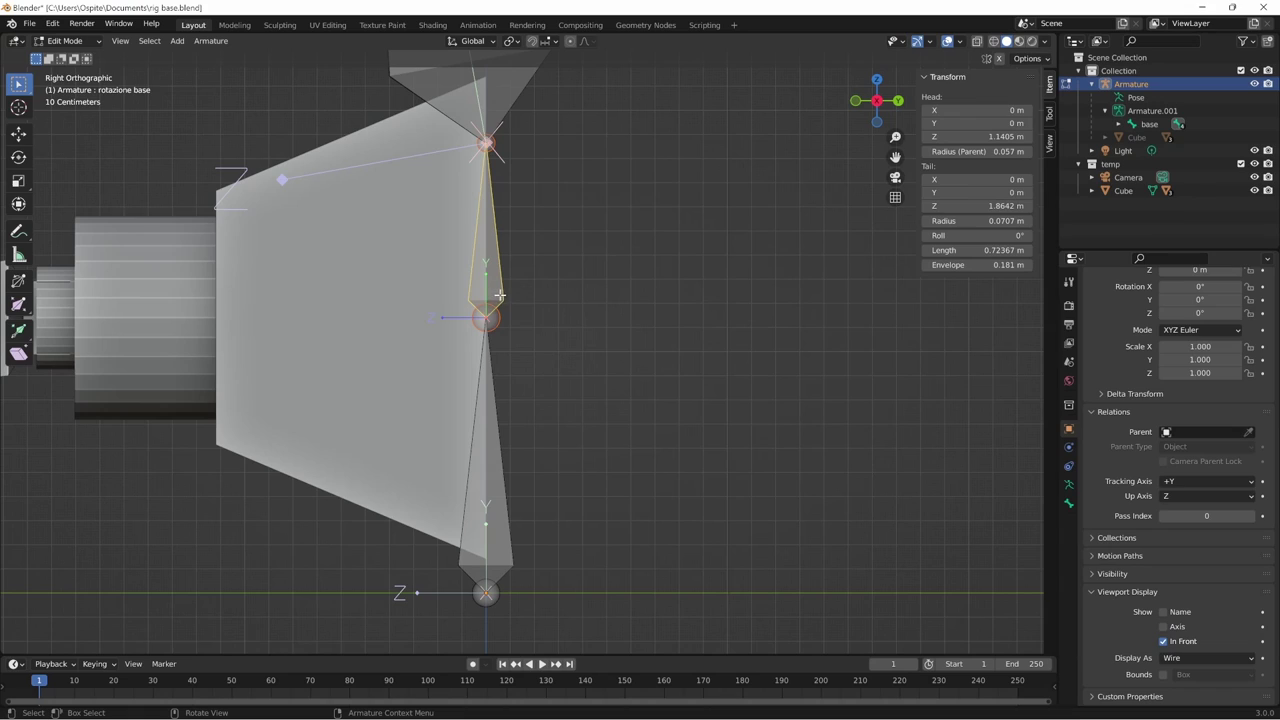
- Split rotazione base off its chain and lay the base bone's tail horizontally
{"action": "right_click", "coordinate": [500, 295]}
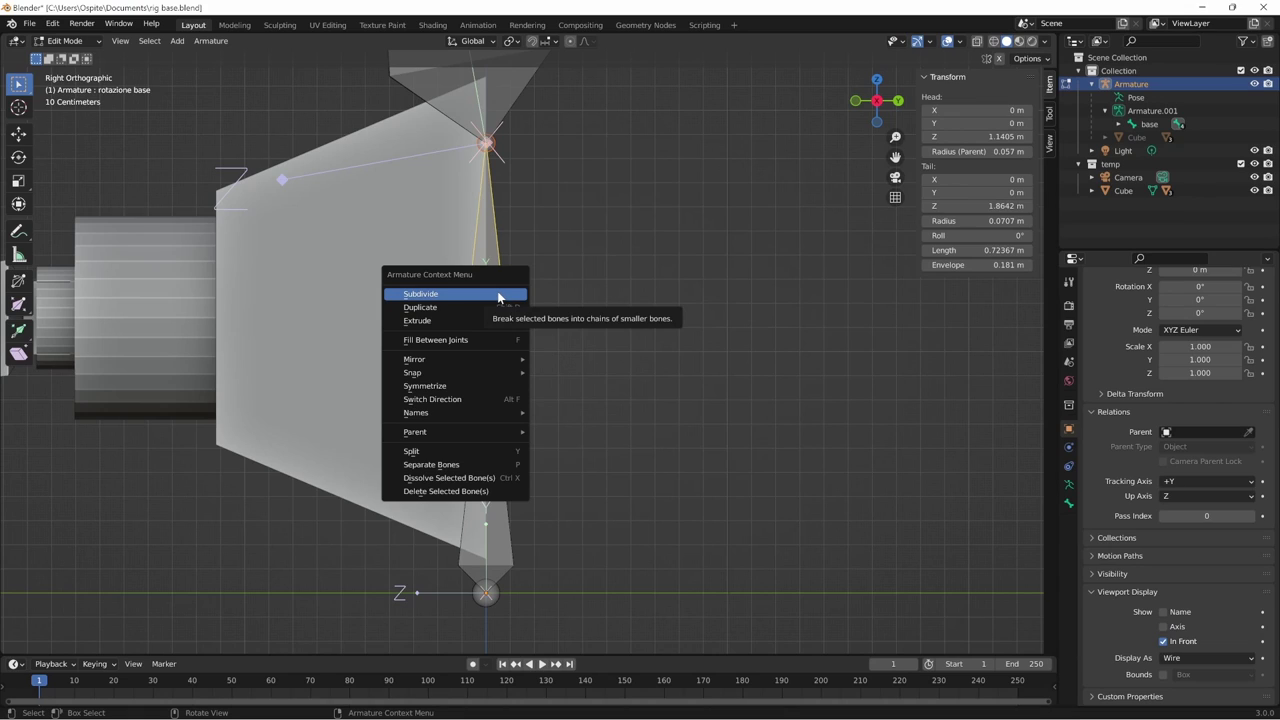
{"action": "left_click", "coordinate": [514, 457]}
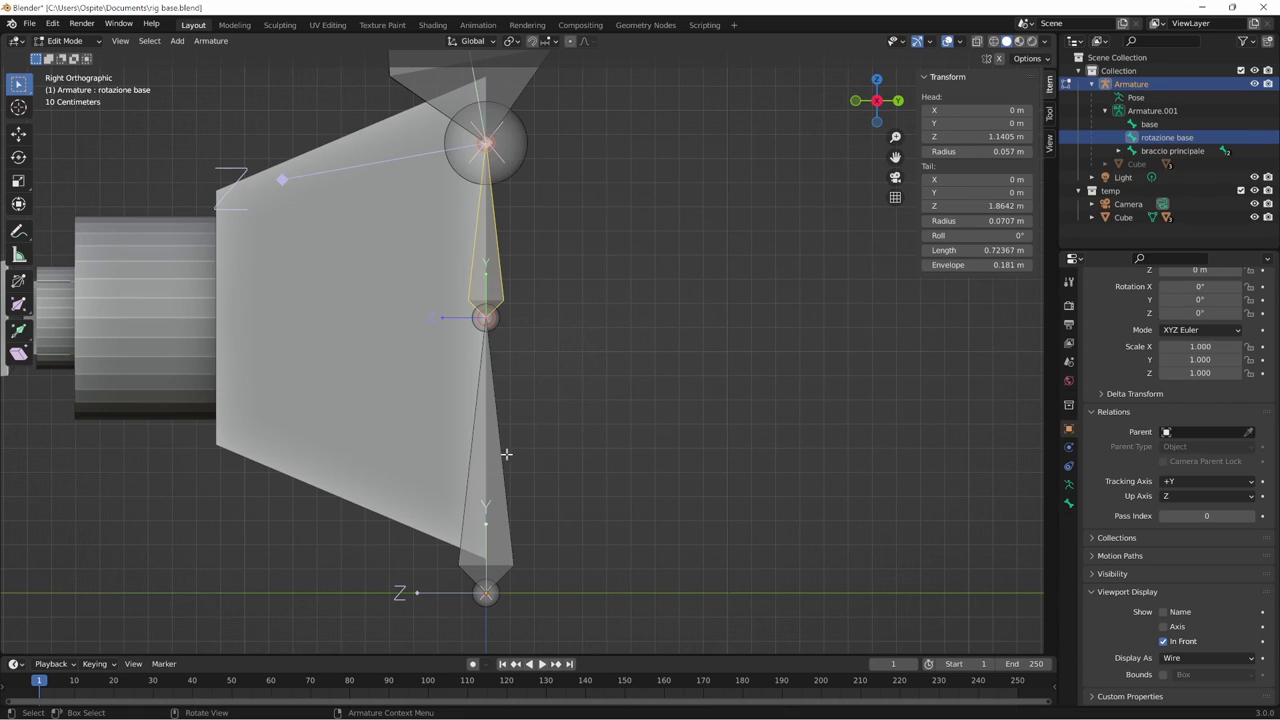
{"action": "left_click", "coordinate": [500, 466]}
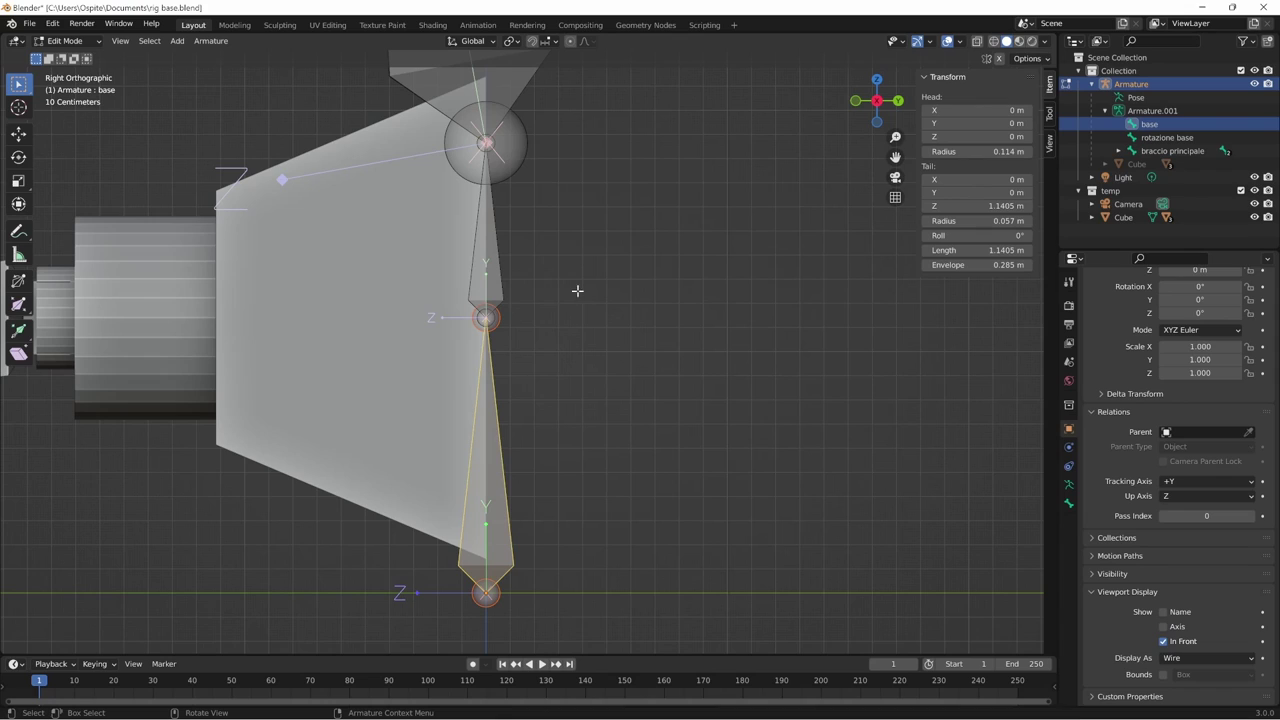
{"action": "left_click", "coordinate": [500, 319]}
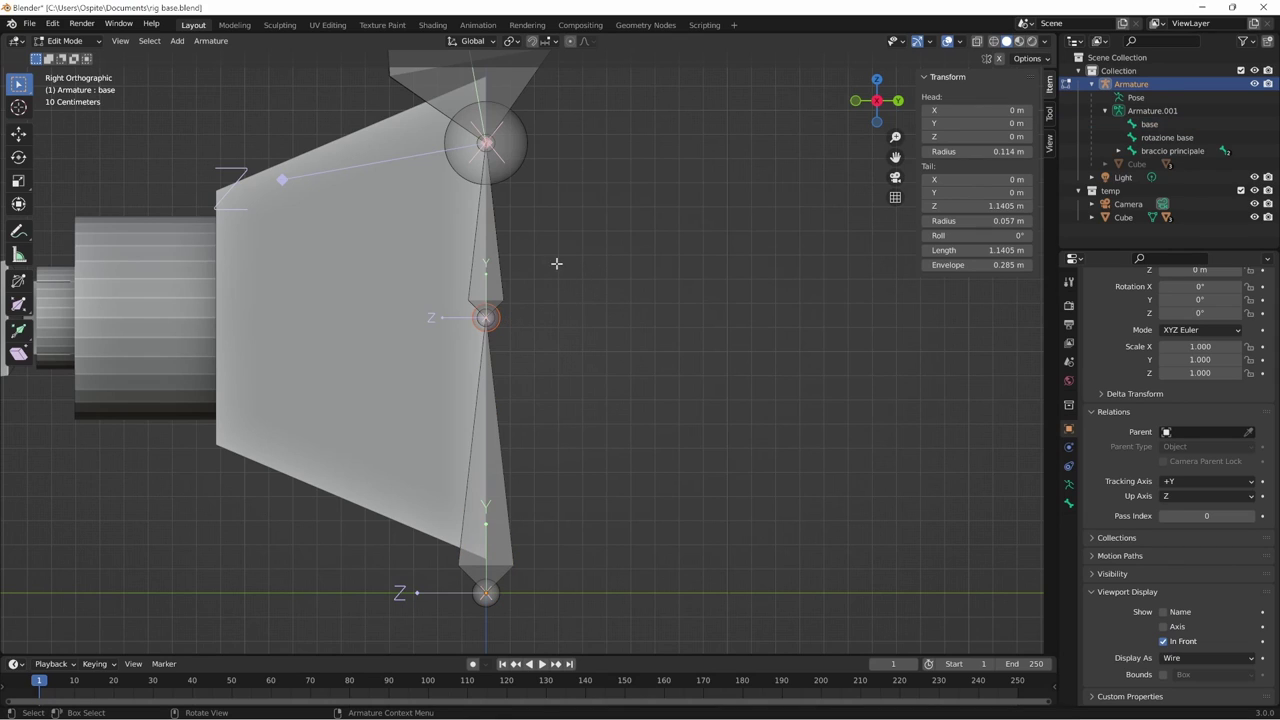
{"action": "key", "text": "g"}
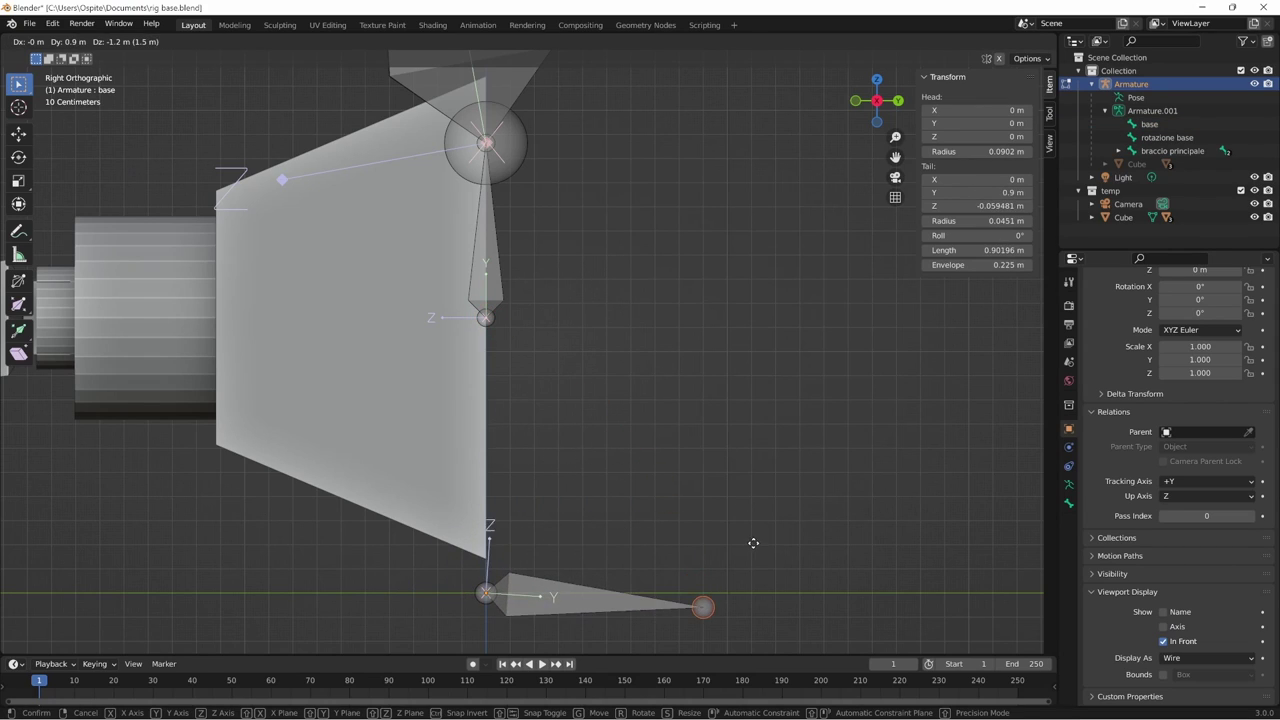
{"action": "left_click", "coordinate": [781, 540]}
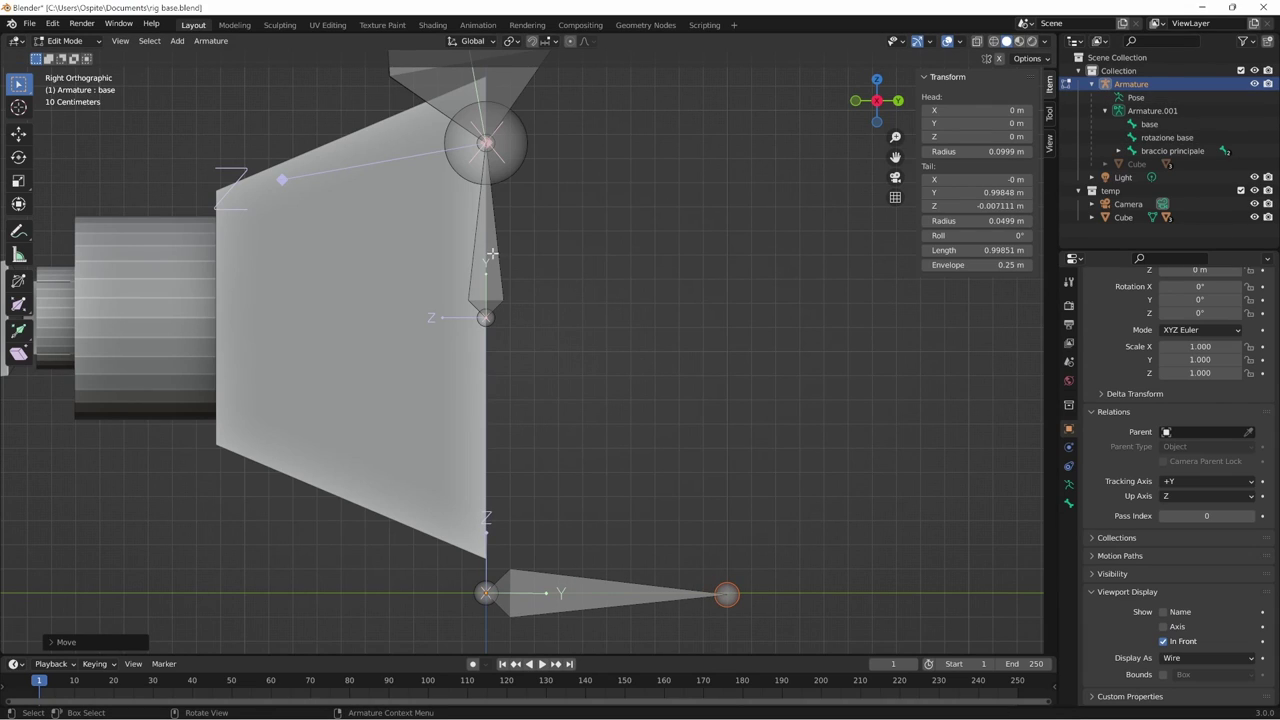
- Parent rotazione base to the base bone with Keep Offset
{"action": "left_click", "coordinate": [1158, 137]}
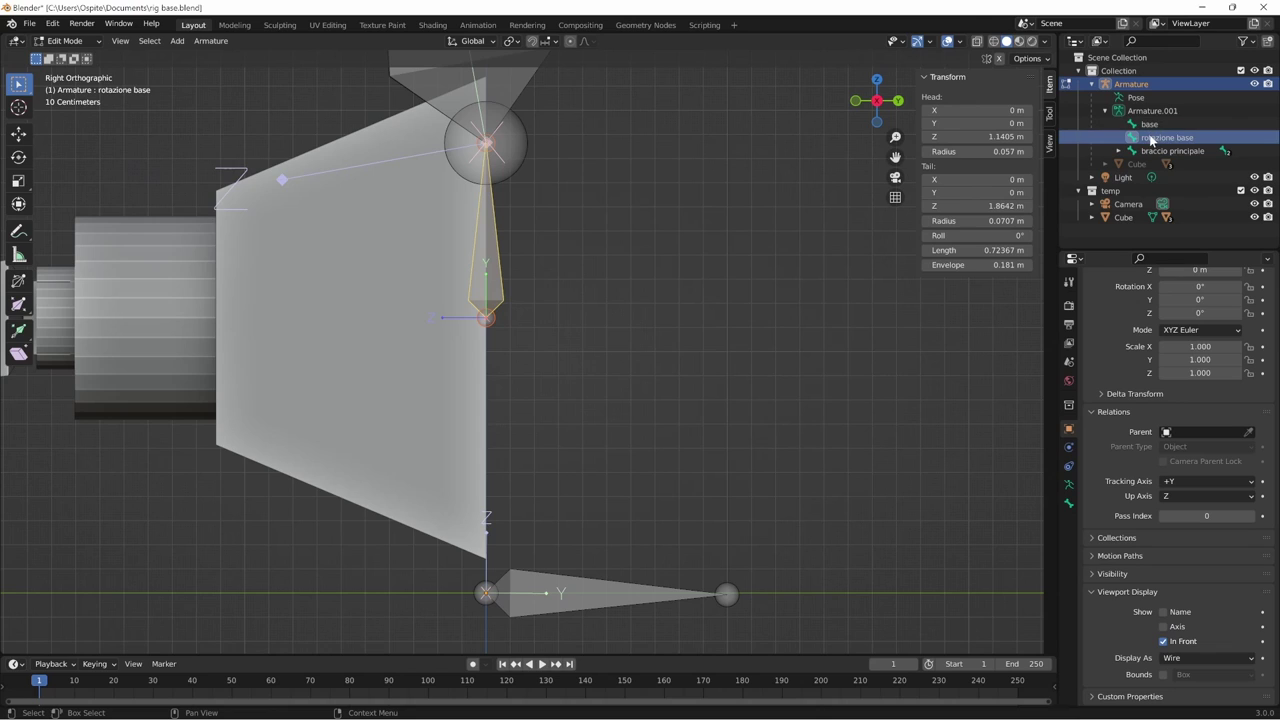
{"action": "left_click", "coordinate": [582, 600], "text": "shift"}
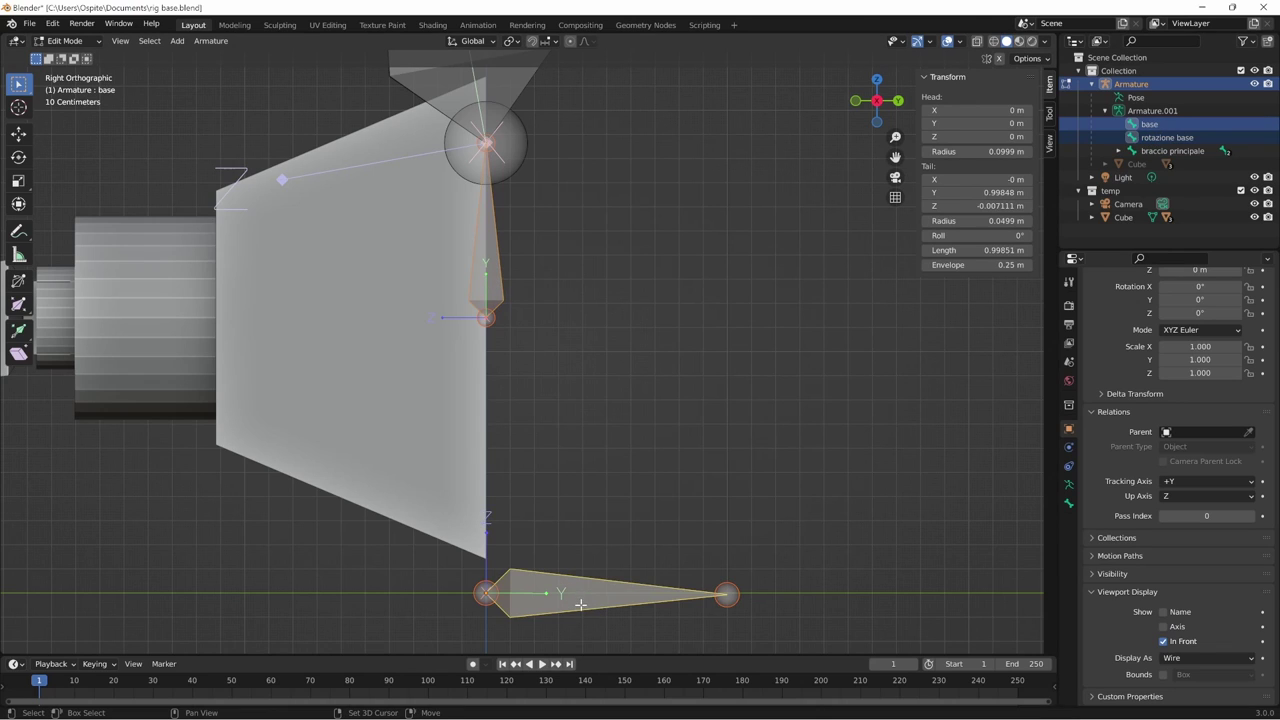
{"action": "key", "text": "ctrl+p"}
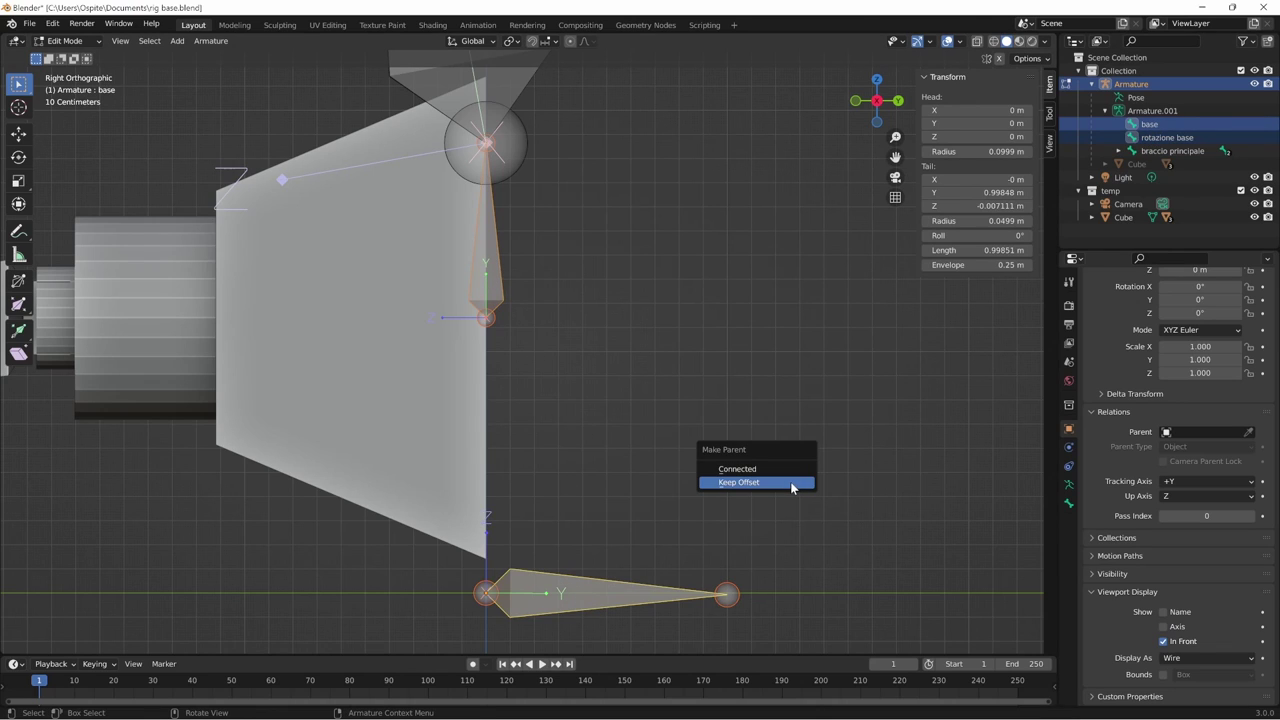
{"action": "left_click", "coordinate": [796, 486]}
{"action": "scroll", "coordinate": [840, 457], "scroll_direction": "down", "scroll_amount": 1}
{"action": "scroll", "coordinate": [686, 563], "scroll_direction": "down", "scroll_amount": 2}
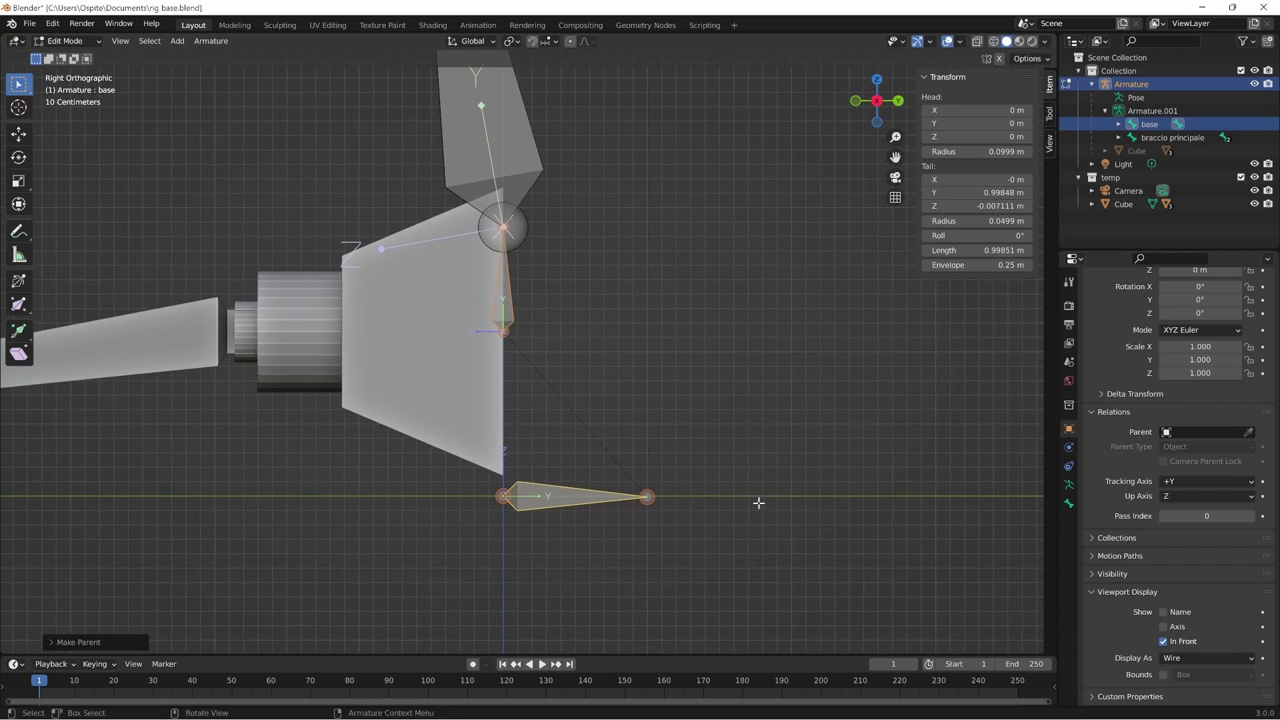
{"action": "middle_click_drag", "start_coordinate": [760, 503], "coordinate": [754, 515]}
{"action": "key", "text": "ctrl+Tab"}
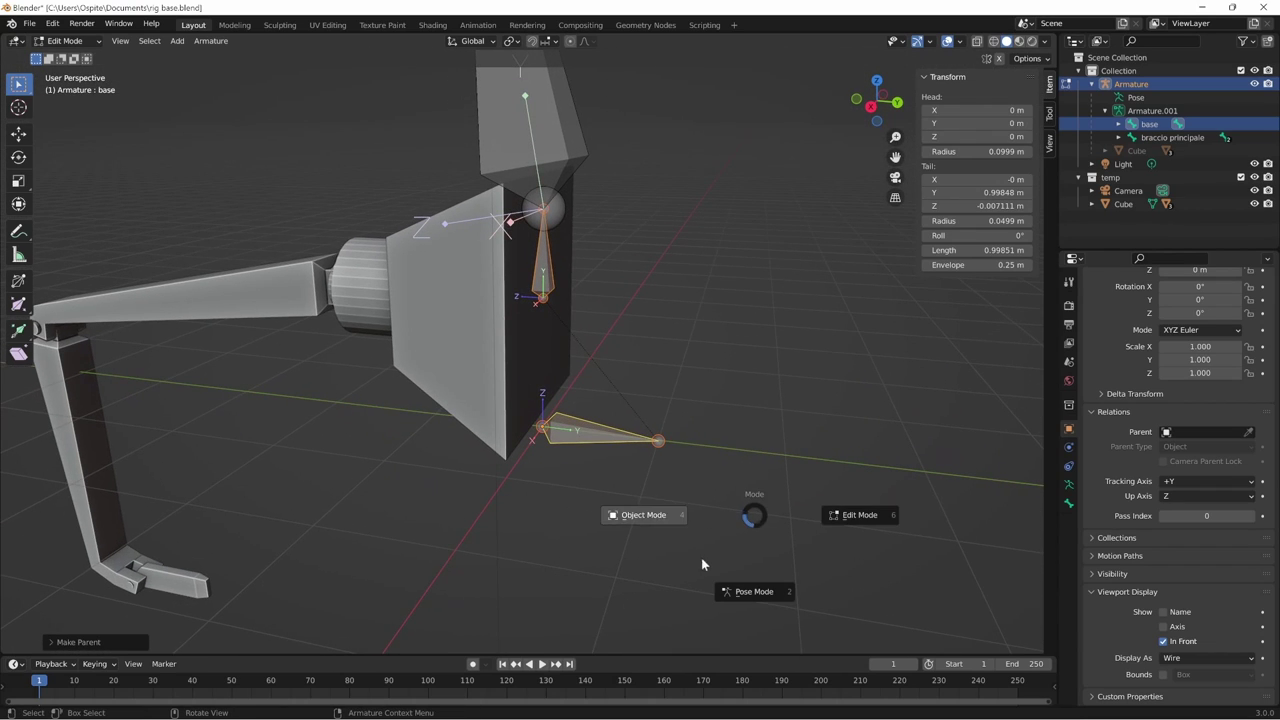
{"action": "left_click", "coordinate": [755, 593]}
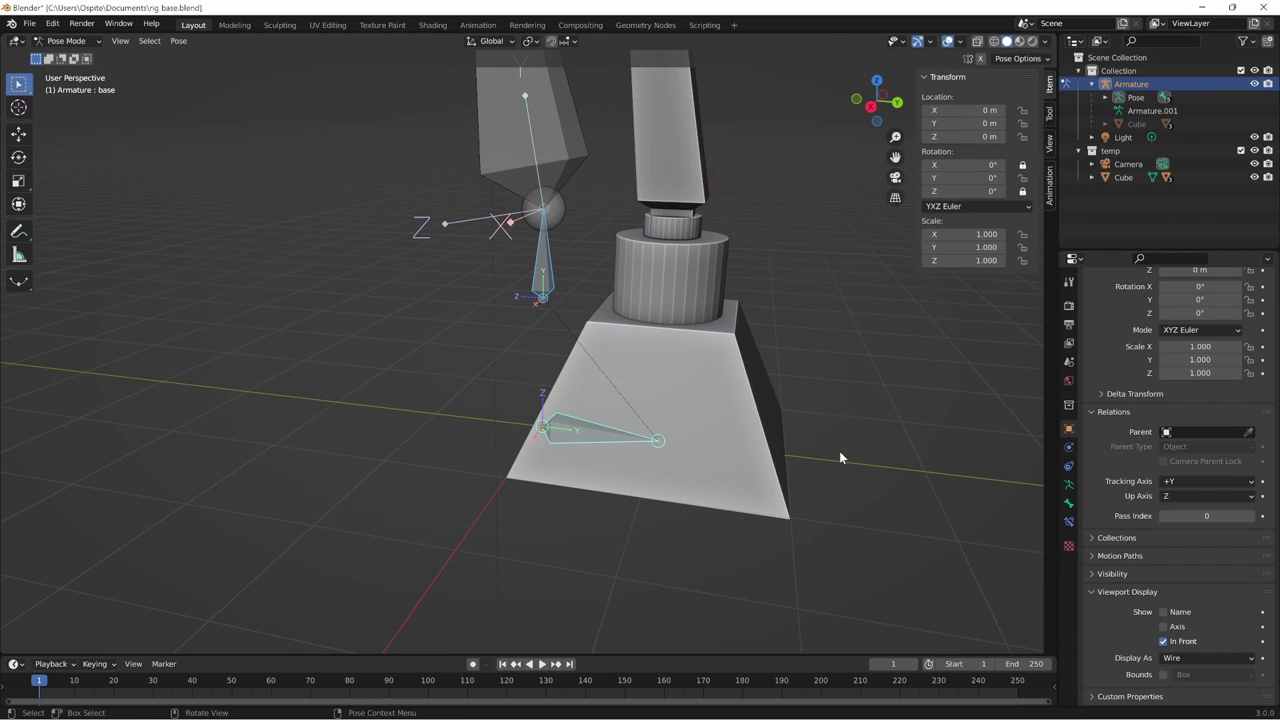
{"action": "mouse_move", "coordinate": [729, 511]}
{"action": "middle_mouse_down"}
{"action": "mouse_move", "coordinate": [780, 498]}
{"action": "mouse_move", "coordinate": [786, 515]}
{"action": "middle_mouse_up"}
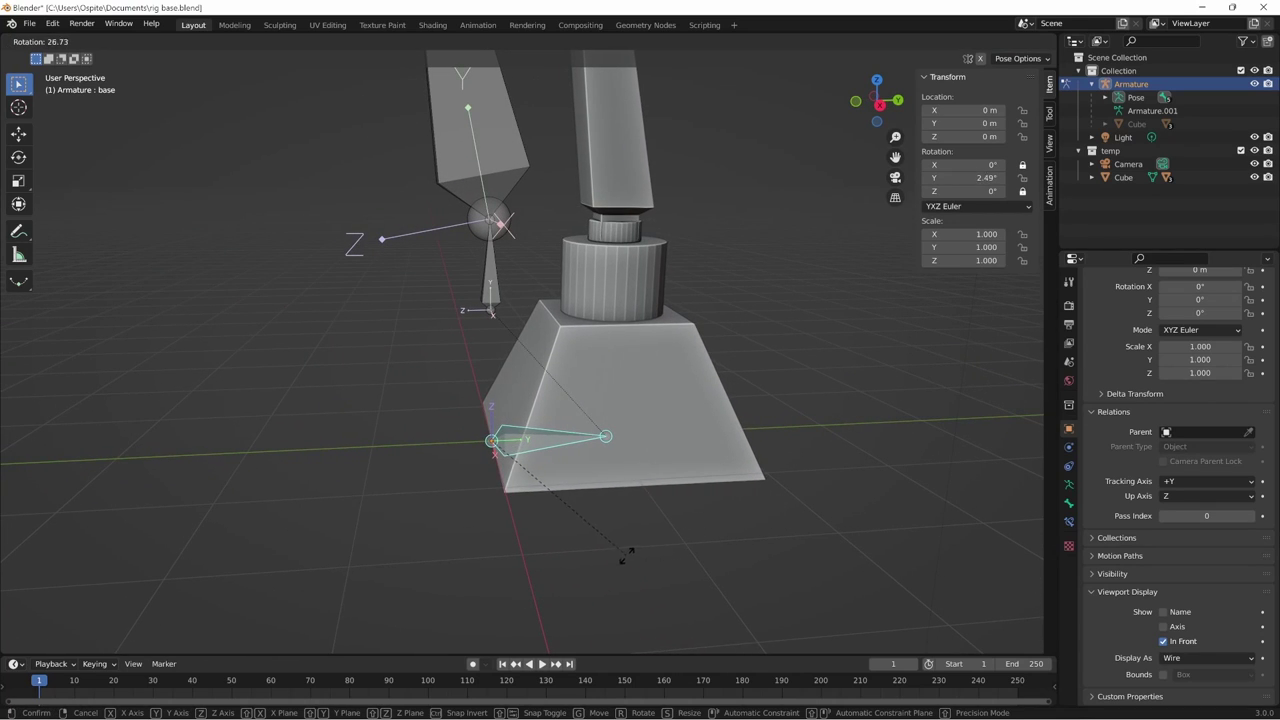
{"action": "middle_click_drag", "start_coordinate": [889, 342], "coordinate": [856, 380], "text": "shift"}
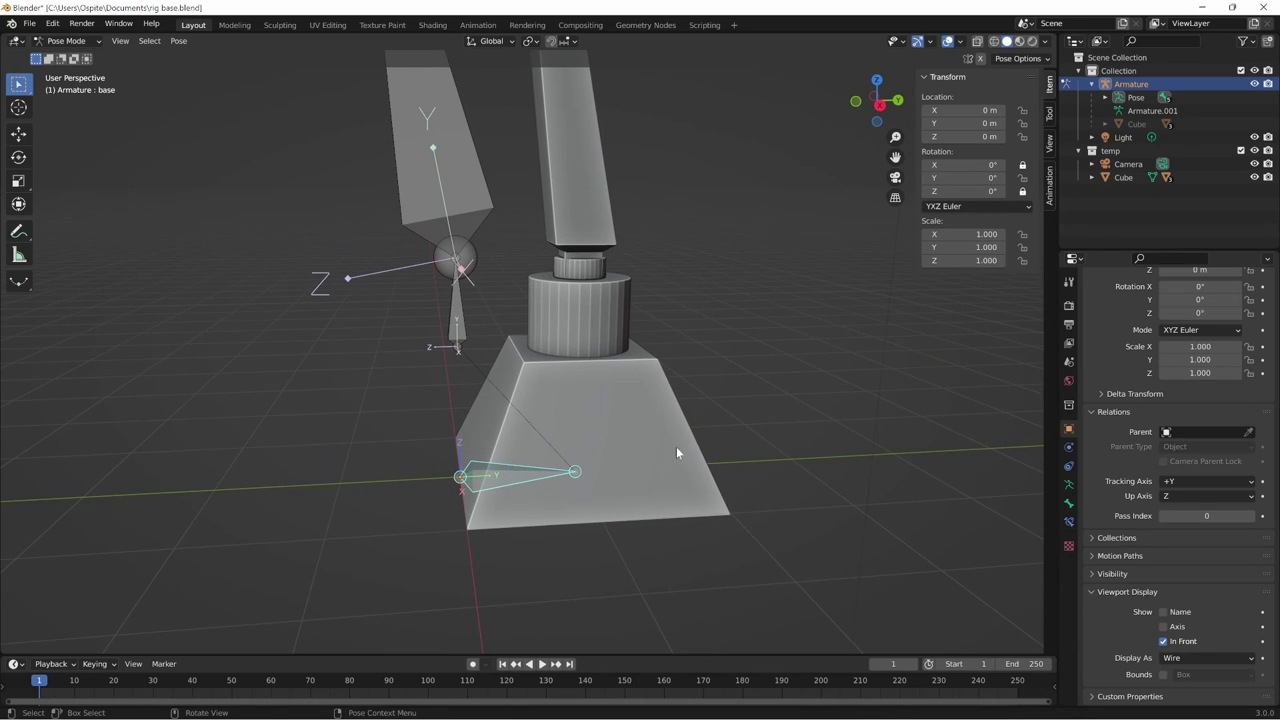
{"action": "middle_click_drag", "start_coordinate": [670, 488], "coordinate": [749, 506]}
{"action": "key", "text": "r"}
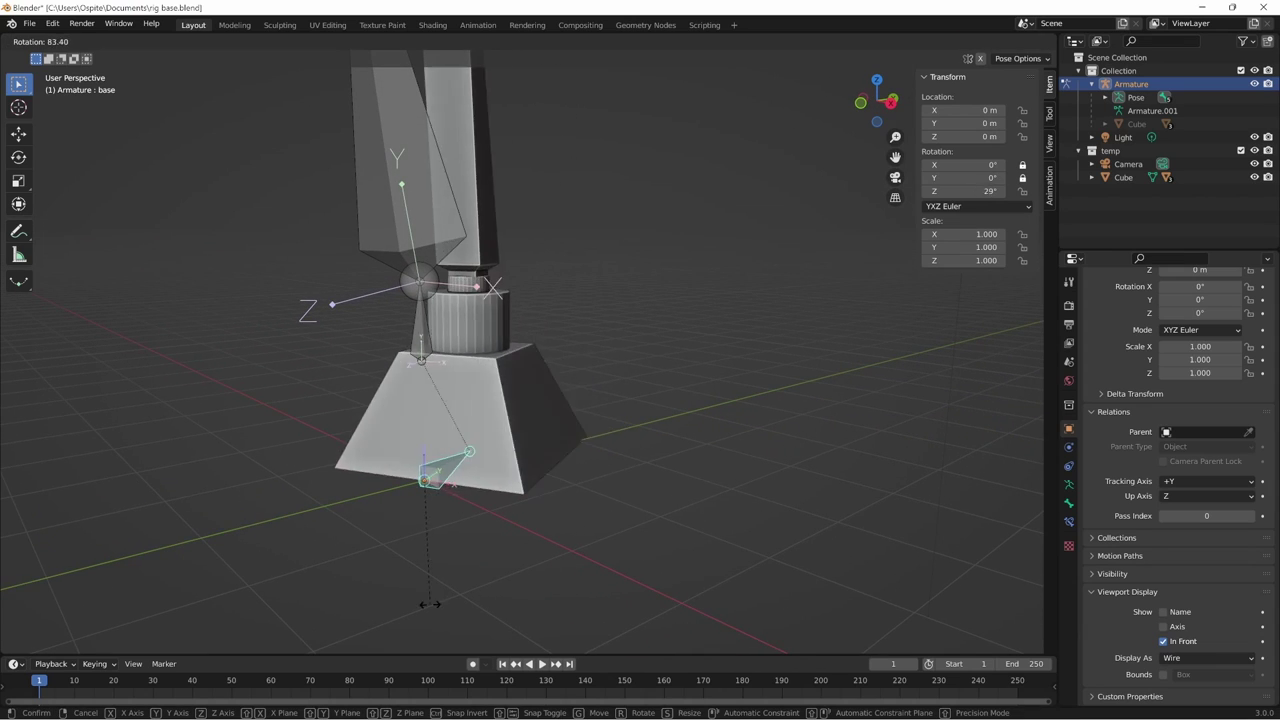
{"action": "key", "text": "Escape"}
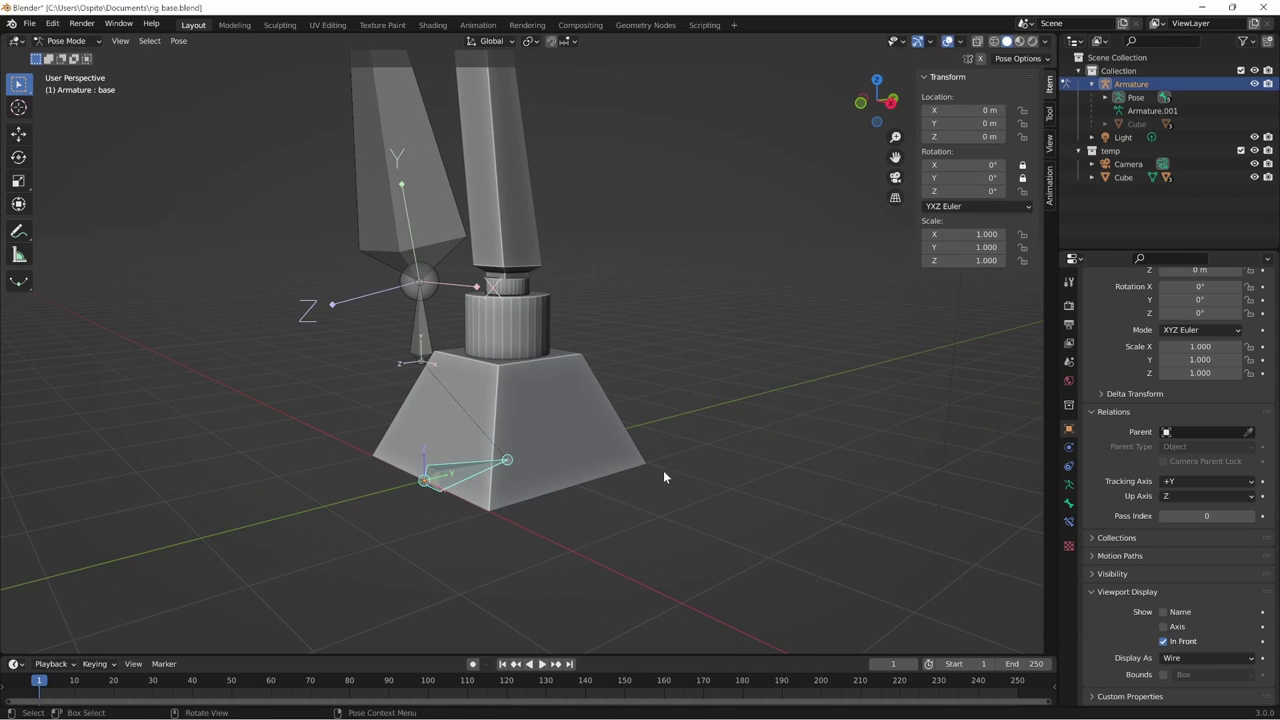
{"action": "key", "text": "r"}
{"action": "key", "text": "Escape"}
{"action": "mouse_move", "coordinate": [702, 476]}
{"action": "middle_mouse_down"}
{"action": "mouse_move", "coordinate": [736, 470]}
{"action": "mouse_move", "coordinate": [668, 516]}
{"action": "mouse_move", "coordinate": [690, 553]}
{"action": "middle_mouse_up"}
{"action": "scroll", "coordinate": [645, 525], "scroll_direction": "up", "scroll_amount": 3}
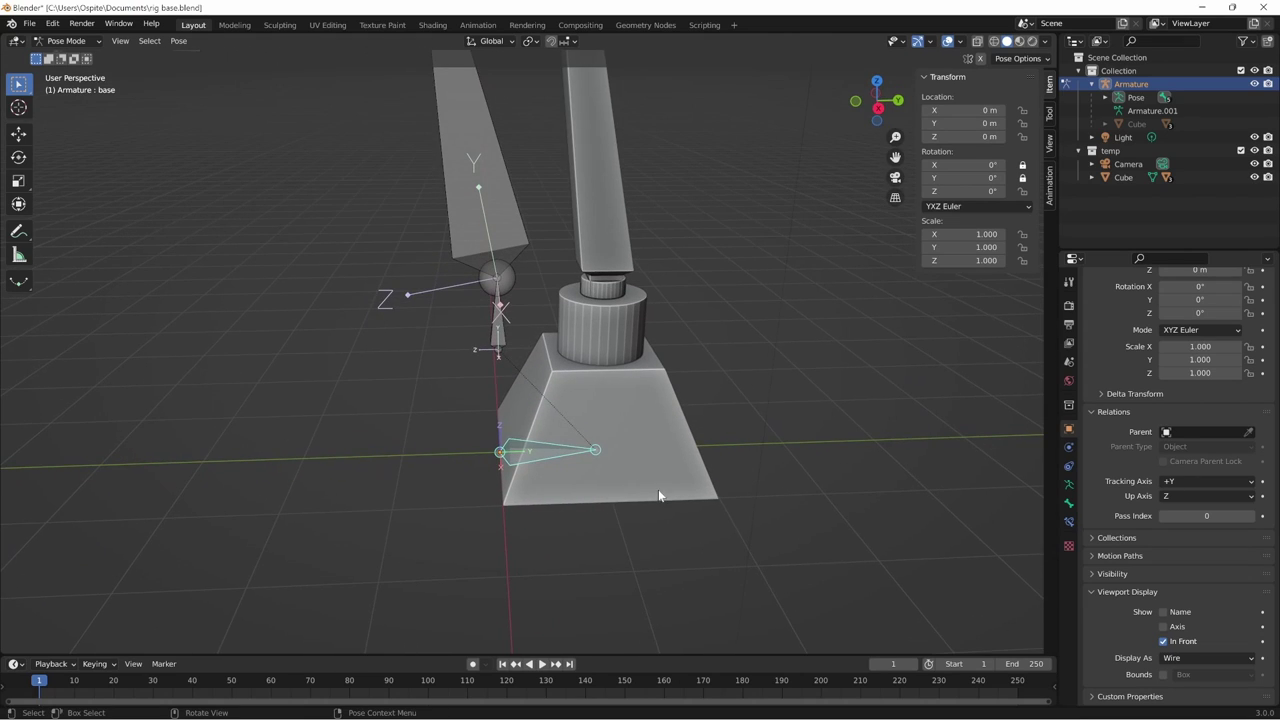
{"action": "key", "text": "Tab"}
{"action": "mouse_move", "coordinate": [513, 591]}
{"action": "middle_mouse_down"}
{"action": "mouse_move", "coordinate": [700, 509]}
{"action": "mouse_move", "coordinate": [646, 416]}
{"action": "middle_mouse_up"}
{"action": "scroll", "coordinate": [600, 491], "scroll_direction": "up", "scroll_amount": 3}
{"action": "scroll", "coordinate": [699, 524], "scroll_direction": "up", "scroll_amount": 2}
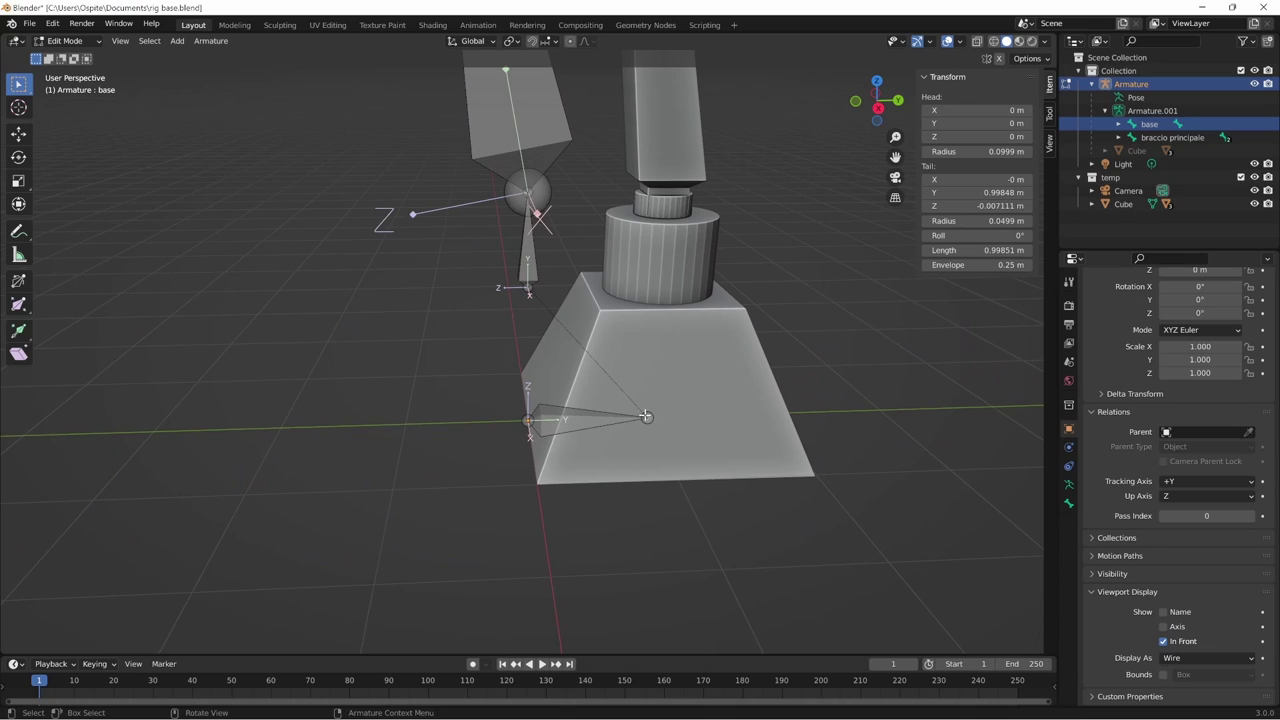
- Check the pedestal Cube from a level side view, then reenter the armature's Edit Mode
{"action": "middle_click_drag", "start_coordinate": [724, 460], "coordinate": [664, 507]}
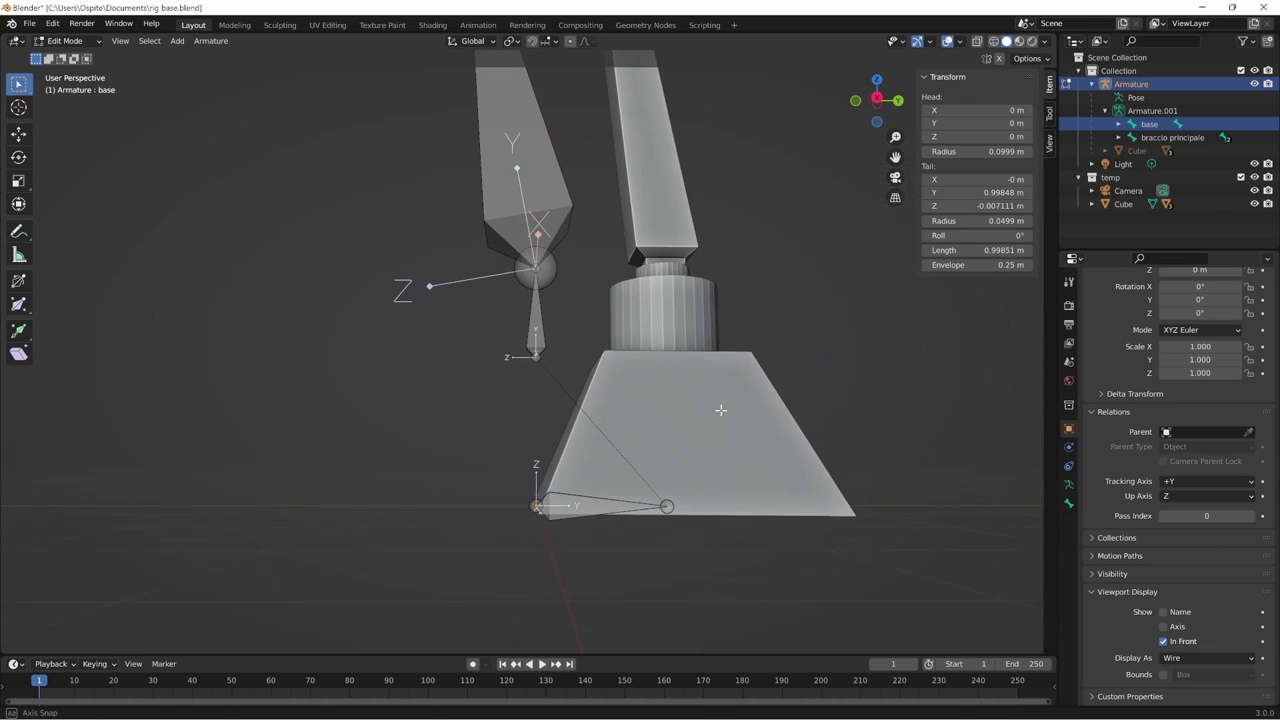
{"action": "left_click", "coordinate": [664, 507]}
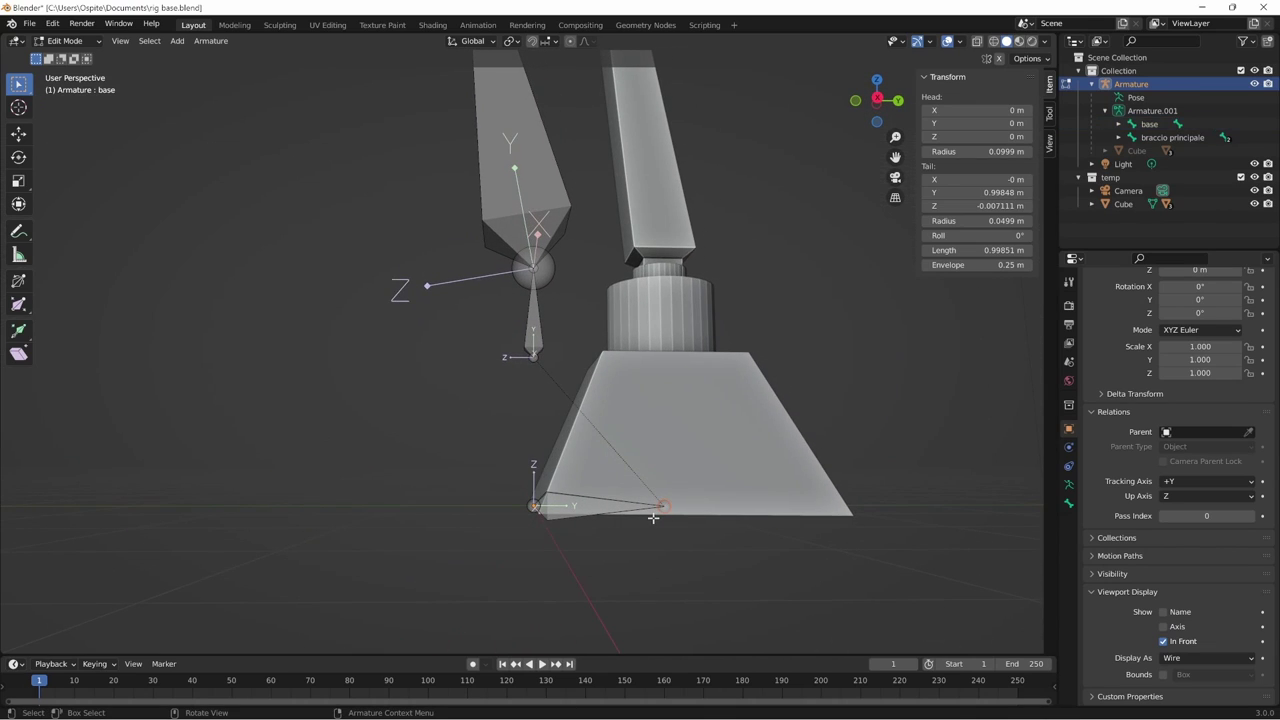
{"action": "key", "text": "Tab"}
{"action": "left_click", "coordinate": [748, 498]}
{"action": "middle_click_drag", "start_coordinate": [748, 498], "coordinate": [589, 585]}
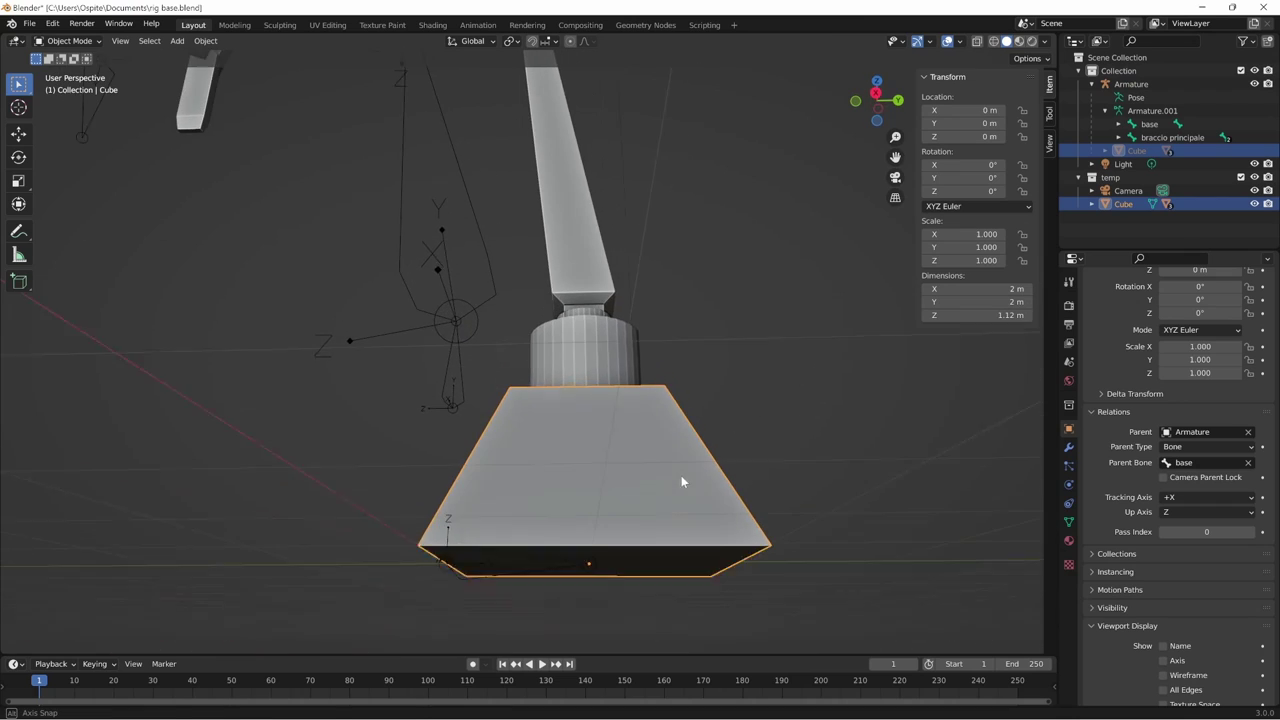
{"action": "mouse_move", "coordinate": [711, 520]}
{"action": "middle_mouse_down"}
{"action": "mouse_move", "coordinate": [714, 571]}
{"action": "mouse_move", "coordinate": [786, 563]}
{"action": "mouse_move", "coordinate": [760, 548]}
{"action": "middle_mouse_up"}
{"action": "left_click", "coordinate": [520, 303]}
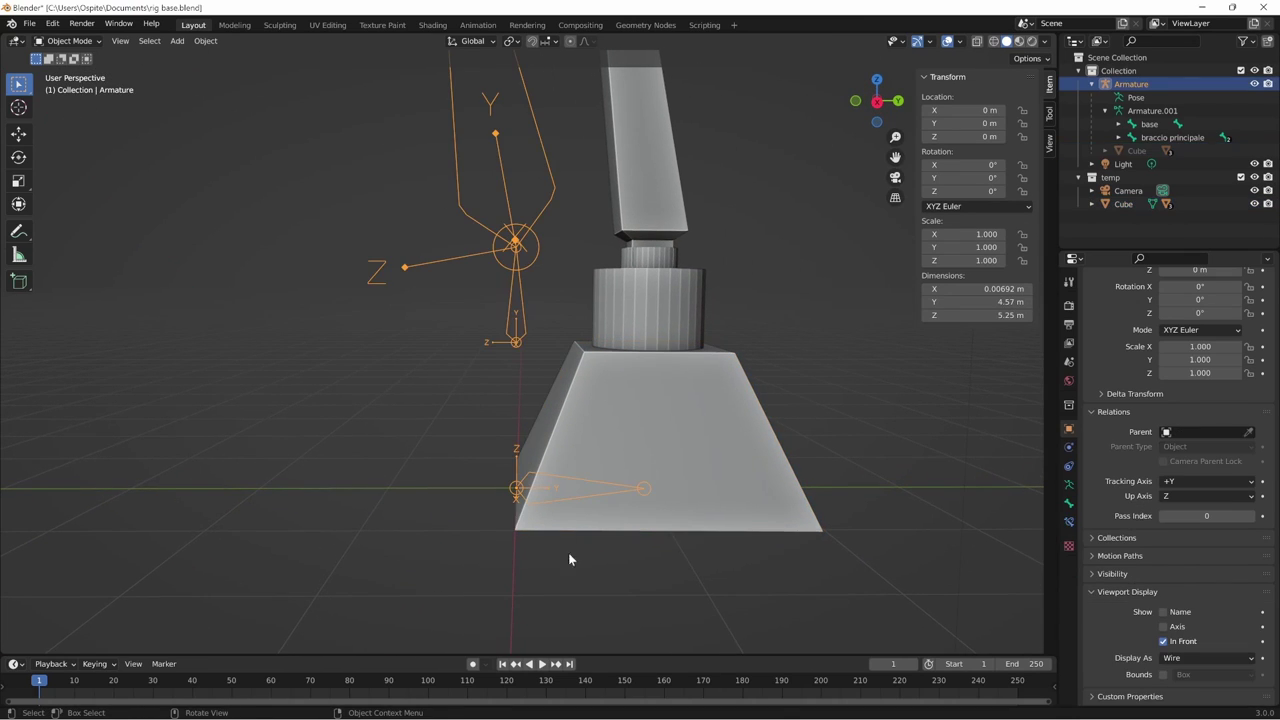
{"action": "key", "text": "Tab"}
- In right orthographic view, move the base bone about 1 m along Y
{"action": "key", "text": "KP_3"}
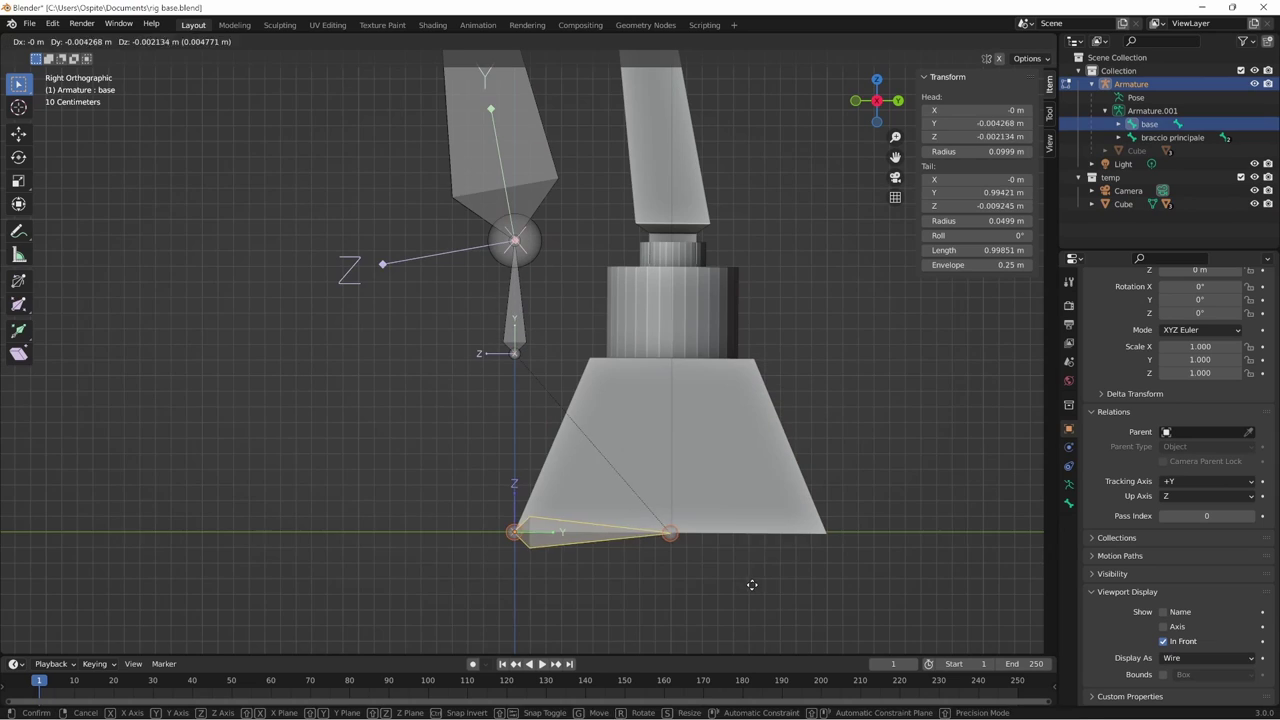
{"action": "key", "text": "g"}
{"action": "key", "text": "y"}
{"action": "left_click", "coordinate": [598, 589]}
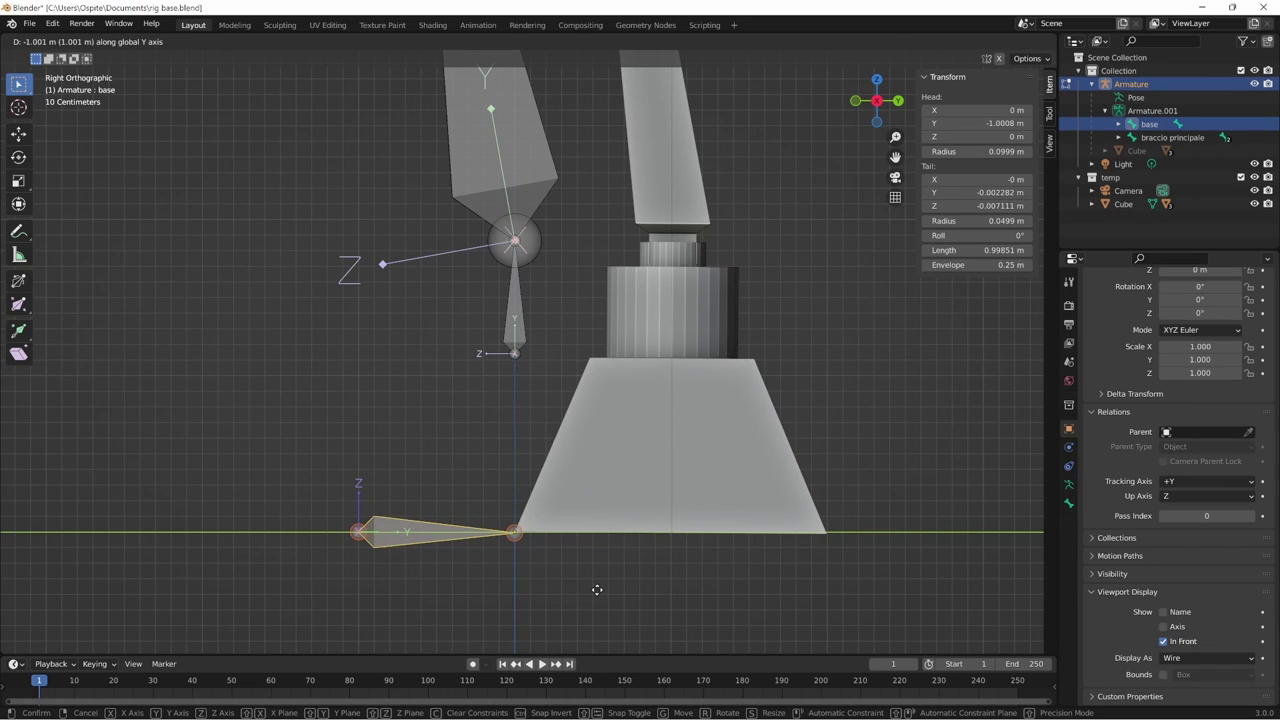
{"action": "scroll", "coordinate": [563, 603], "scroll_direction": "up", "scroll_amount": 2}
{"action": "middle_click_drag", "start_coordinate": [597, 571], "coordinate": [629, 456], "text": "shift"}
- Snap the base bone's tail onto the 3D cursor at the world origin
{"action": "left_click", "coordinate": [549, 461]}
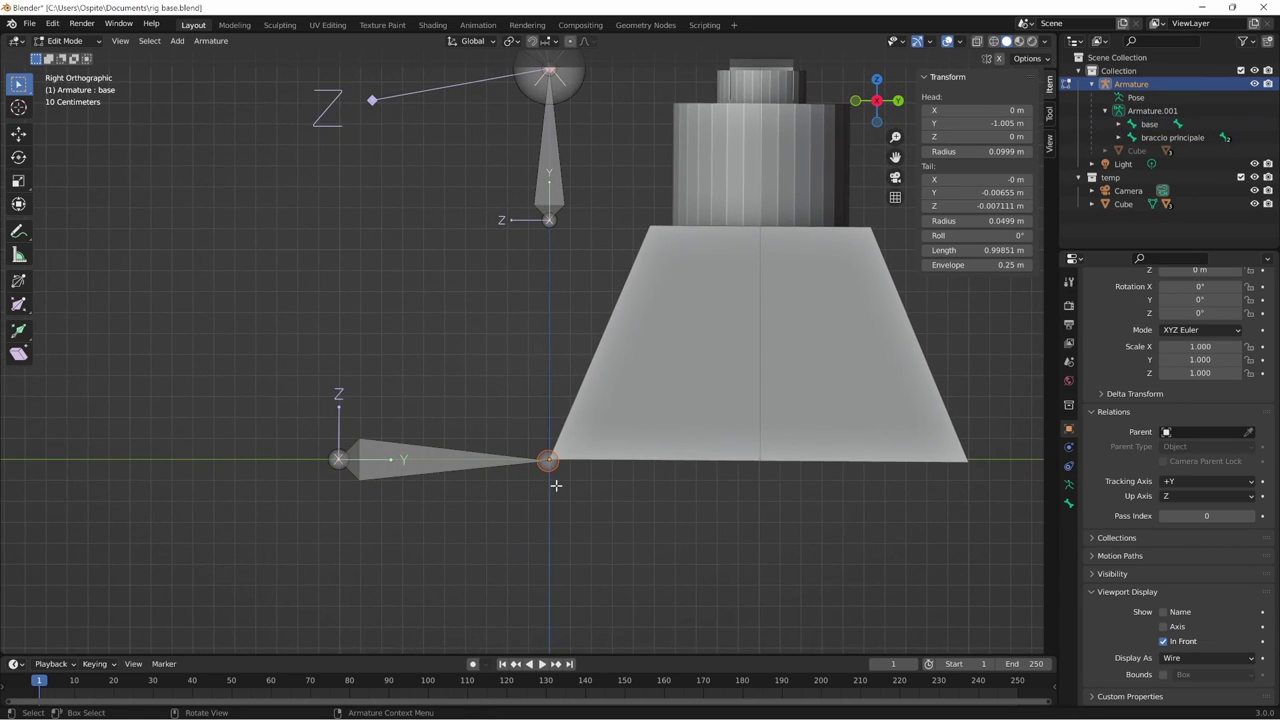
{"action": "key", "text": "shift+s"}
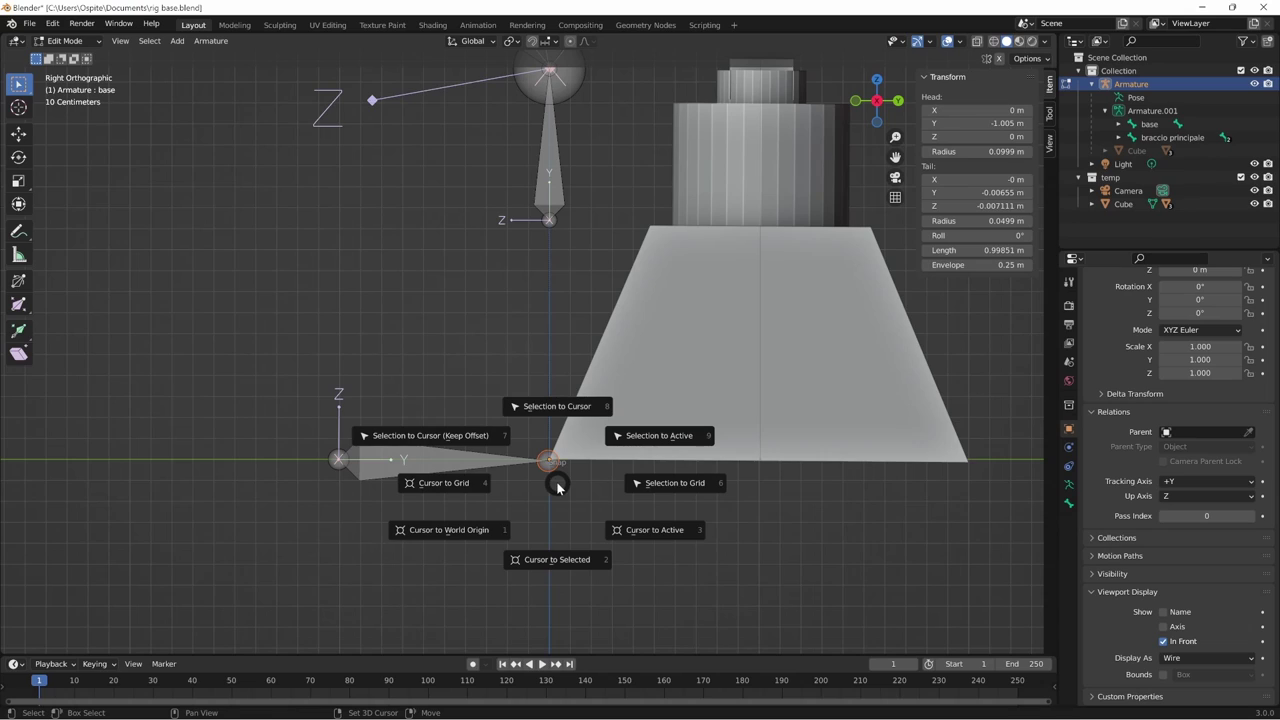
{"action": "left_click", "coordinate": [480, 565]}
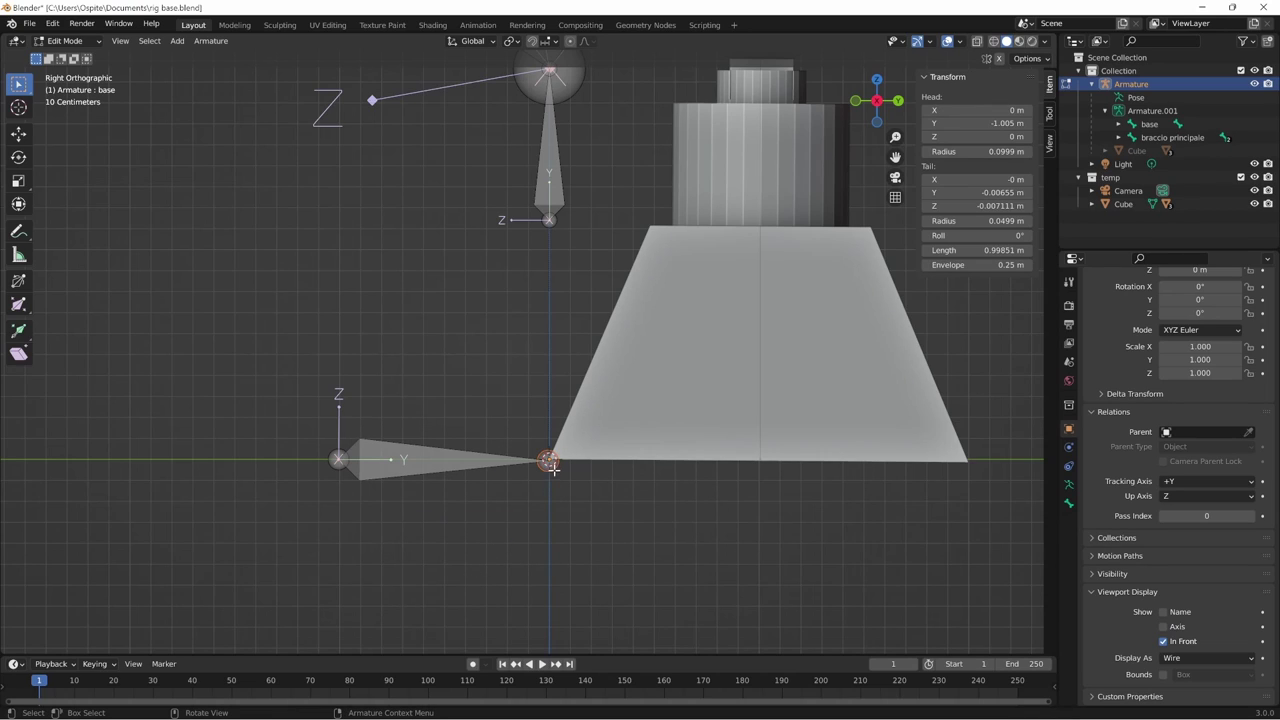
{"action": "key", "text": "shift+s"}
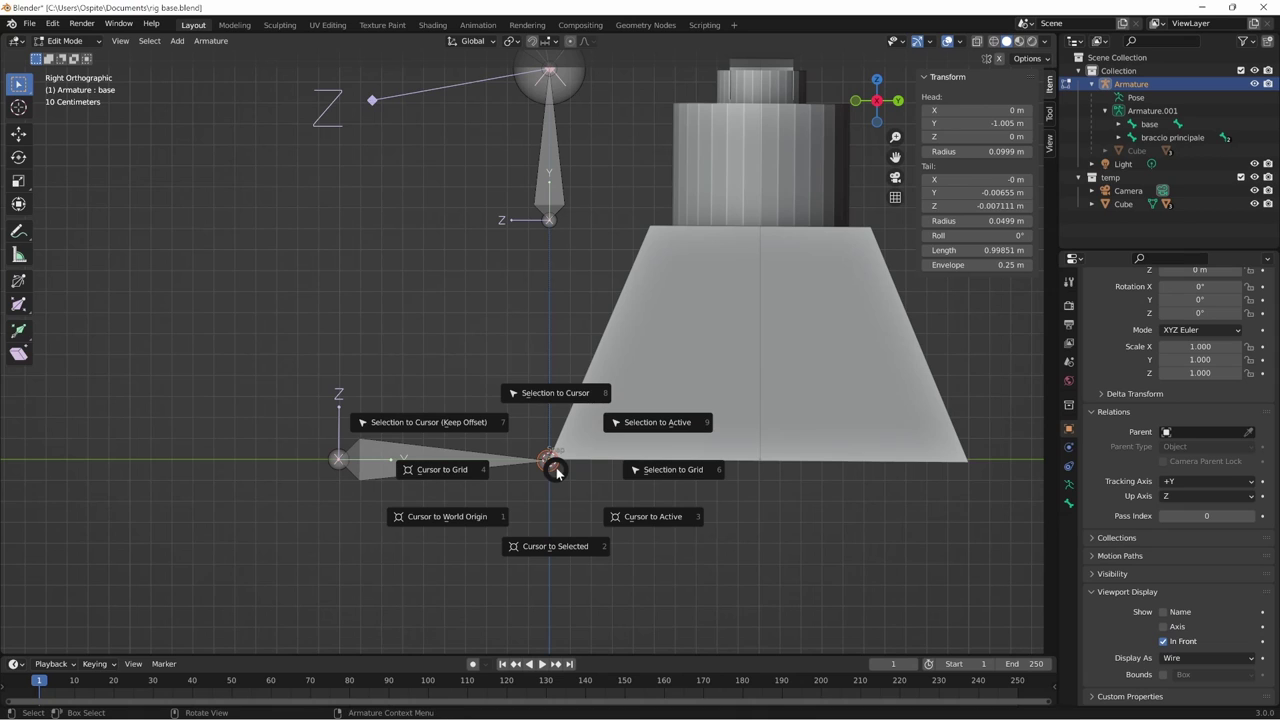
{"action": "left_click", "coordinate": [568, 398]}
{"action": "middle_click_drag", "start_coordinate": [594, 509], "coordinate": [641, 475]}
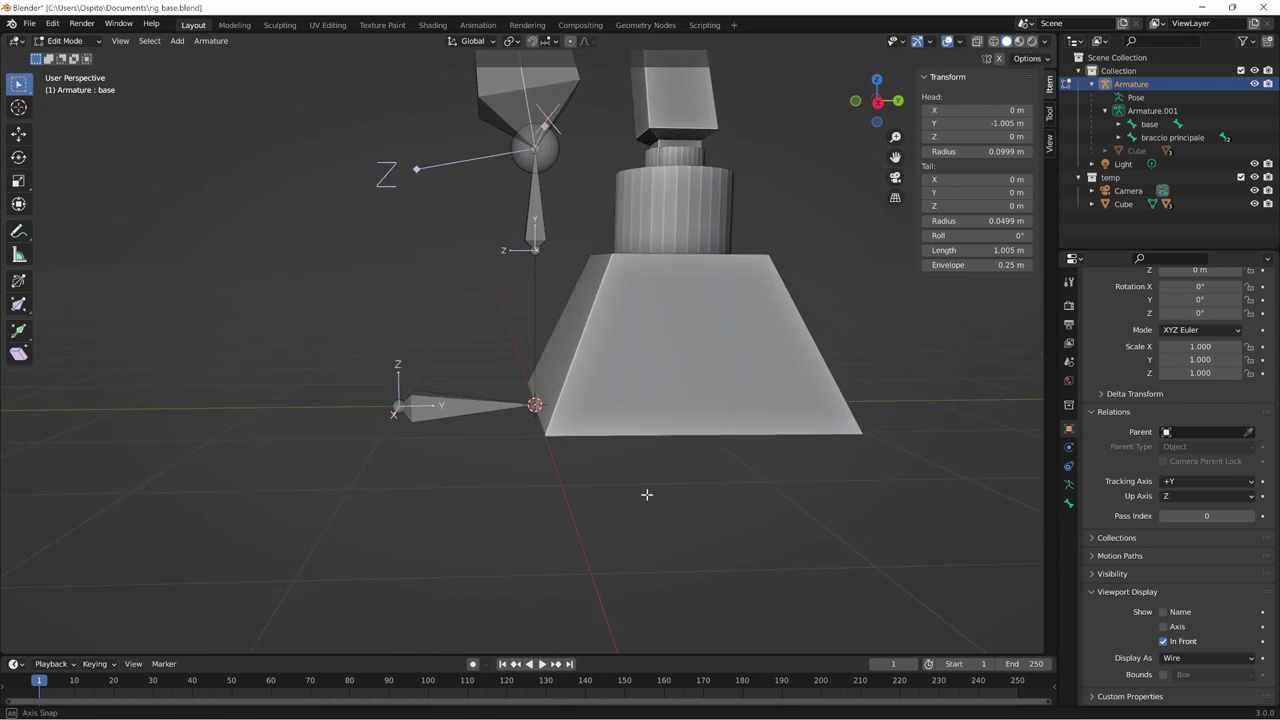
- Return to Object Mode and test-move the rig in Pose Mode, cancelling each move
{"action": "key", "text": "Tab"}
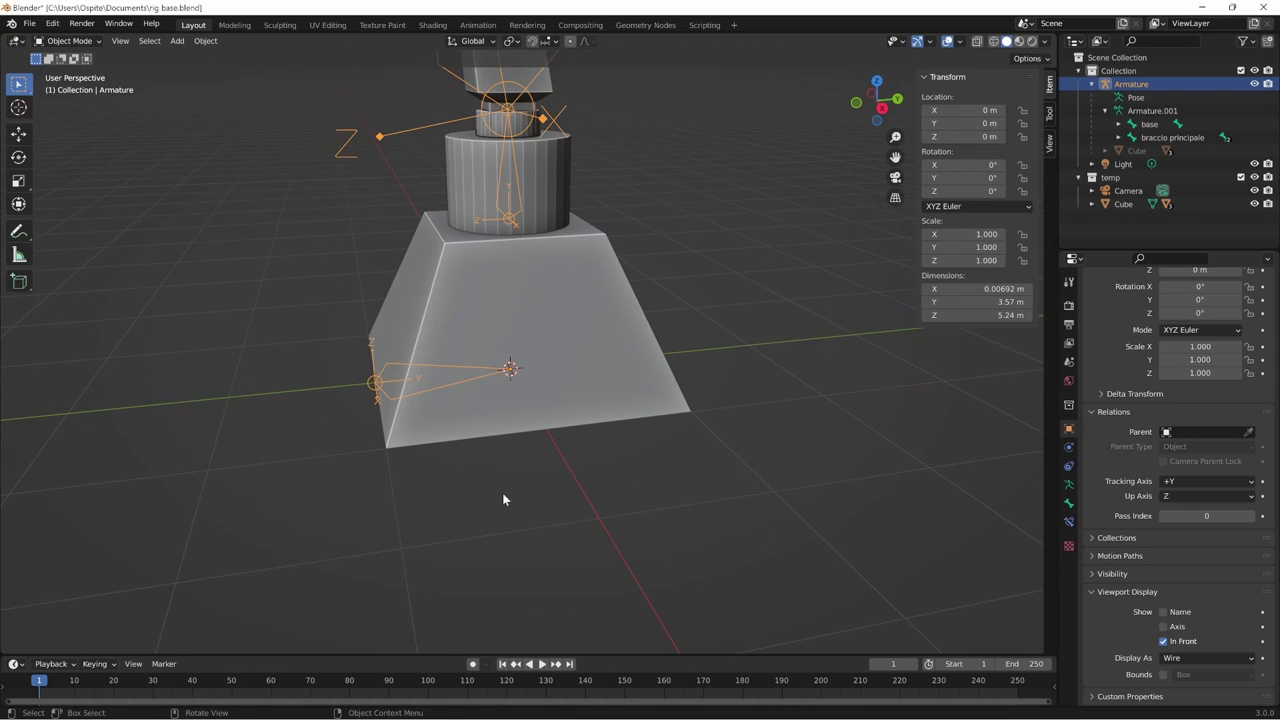
{"action": "mouse_move", "coordinate": [535, 486]}
{"action": "middle_mouse_down"}
{"action": "mouse_move", "coordinate": [508, 470]}
{"action": "mouse_move", "coordinate": [686, 527]}
{"action": "mouse_move", "coordinate": [590, 542]}
{"action": "middle_mouse_up"}
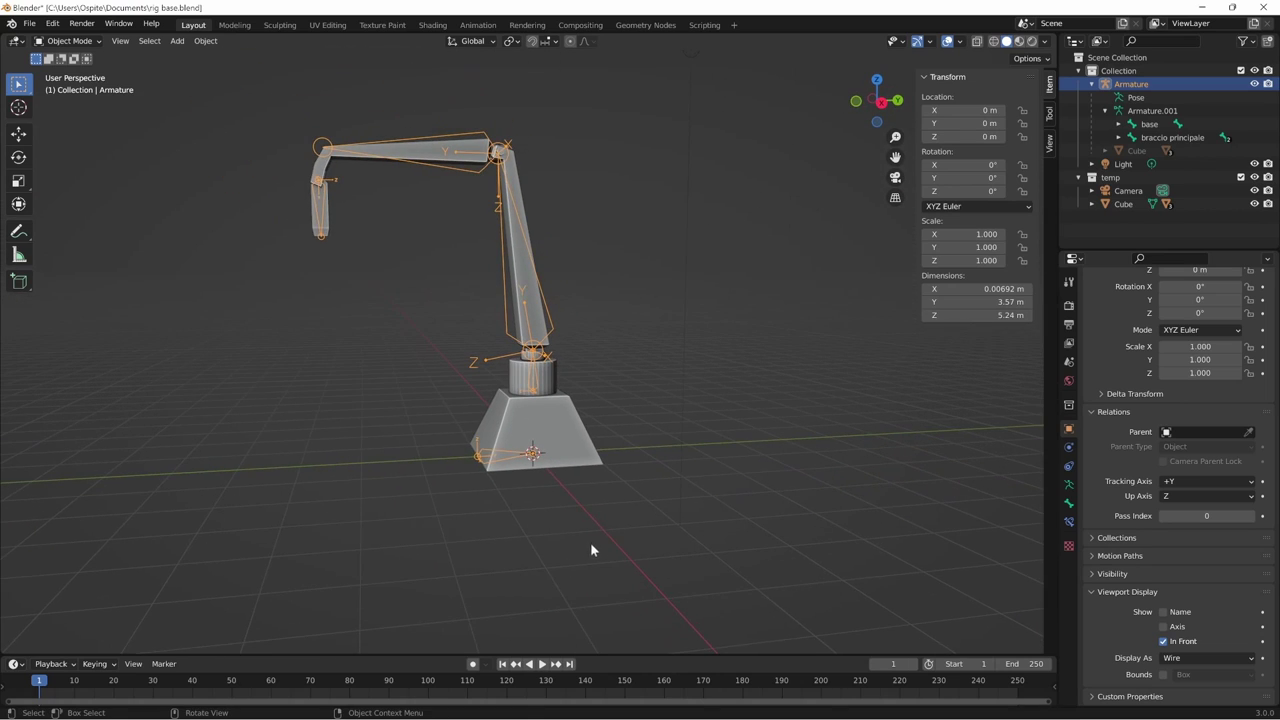
{"action": "key", "text": "ctrl+Tab"}
{"action": "key", "text": "g"}
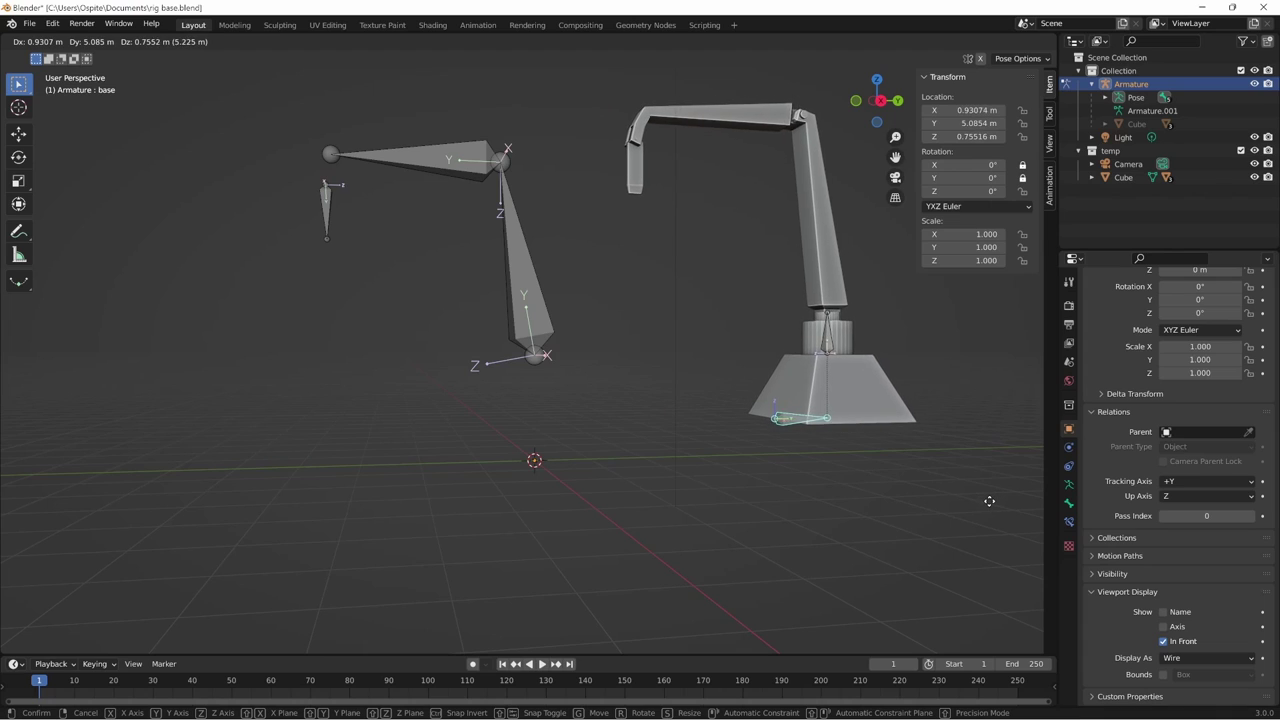
{"action": "key", "text": "Escape"}
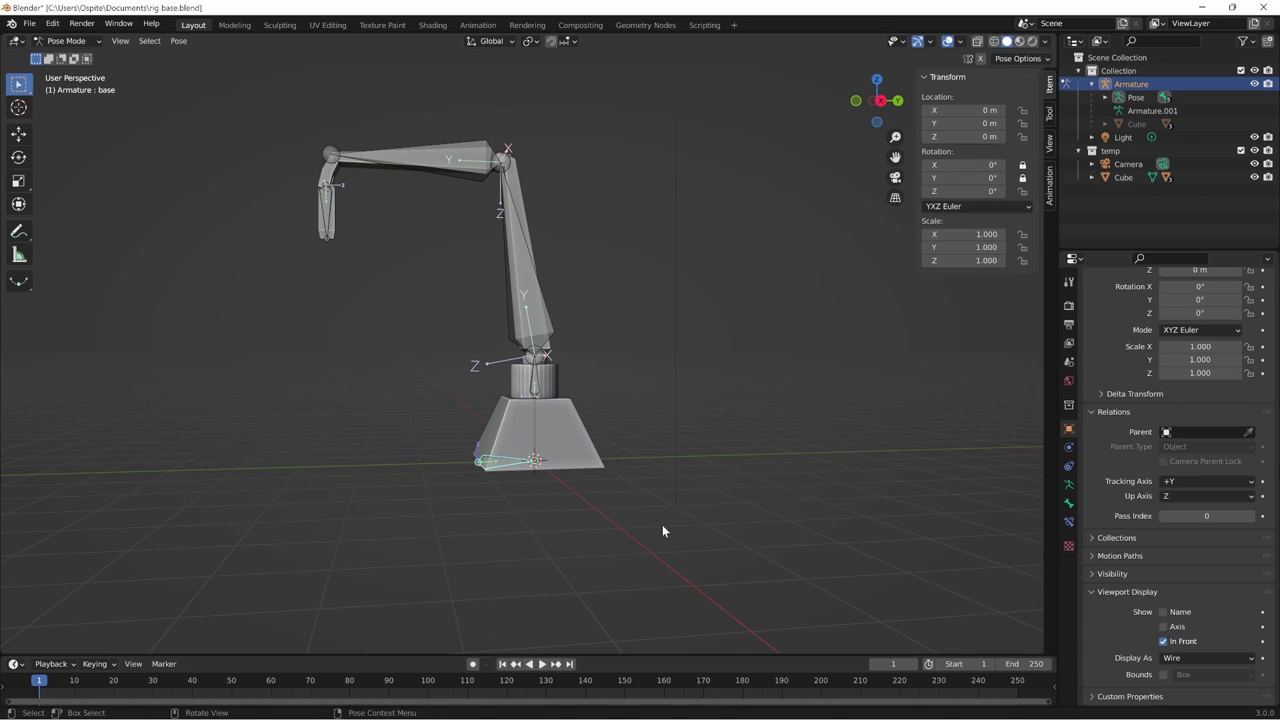
{"action": "key", "text": "g"}
{"action": "key", "text": "Escape"}
{"action": "scroll", "coordinate": [723, 396], "scroll_direction": "up", "scroll_amount": 2}
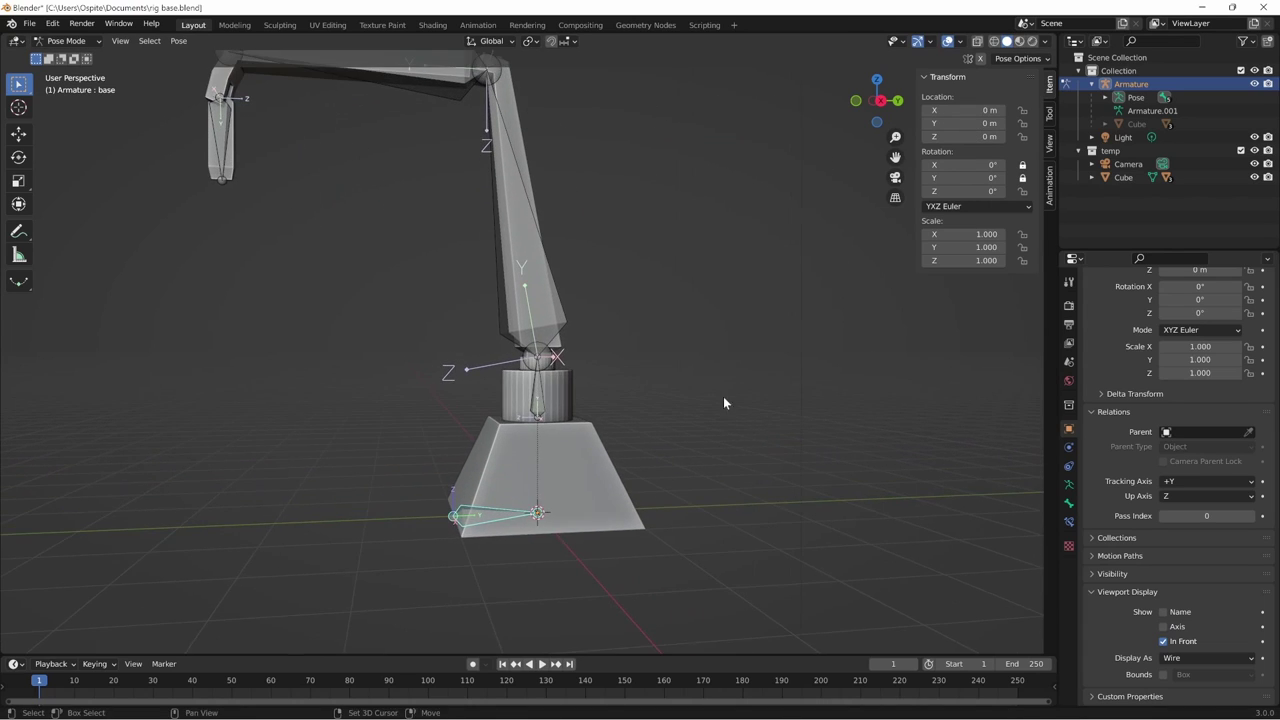
{"action": "scroll", "coordinate": [712, 460], "scroll_direction": "up", "scroll_amount": 1}
- In Edit Mode, parent the braccio principale bone to rotazione base with Keep Offset
{"action": "key", "text": "Tab"}
{"action": "key", "text": "bracketright"}
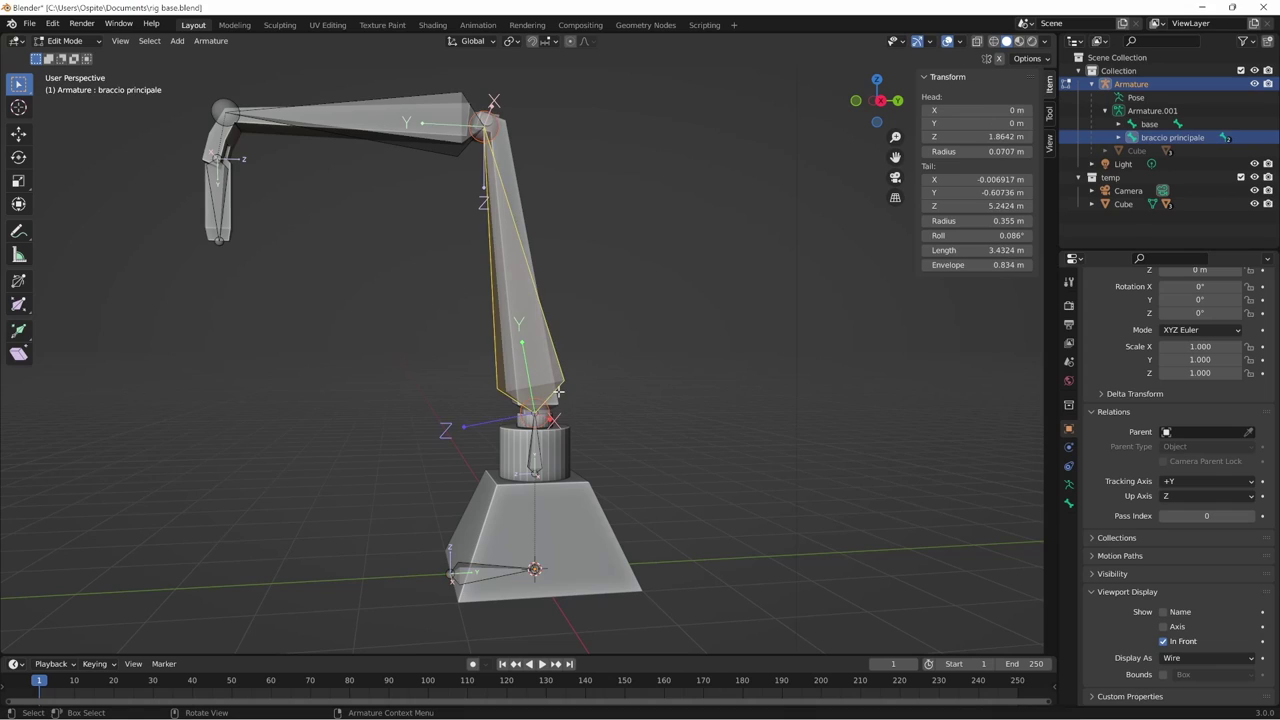
{"action": "key", "text": "ctrl+p"}
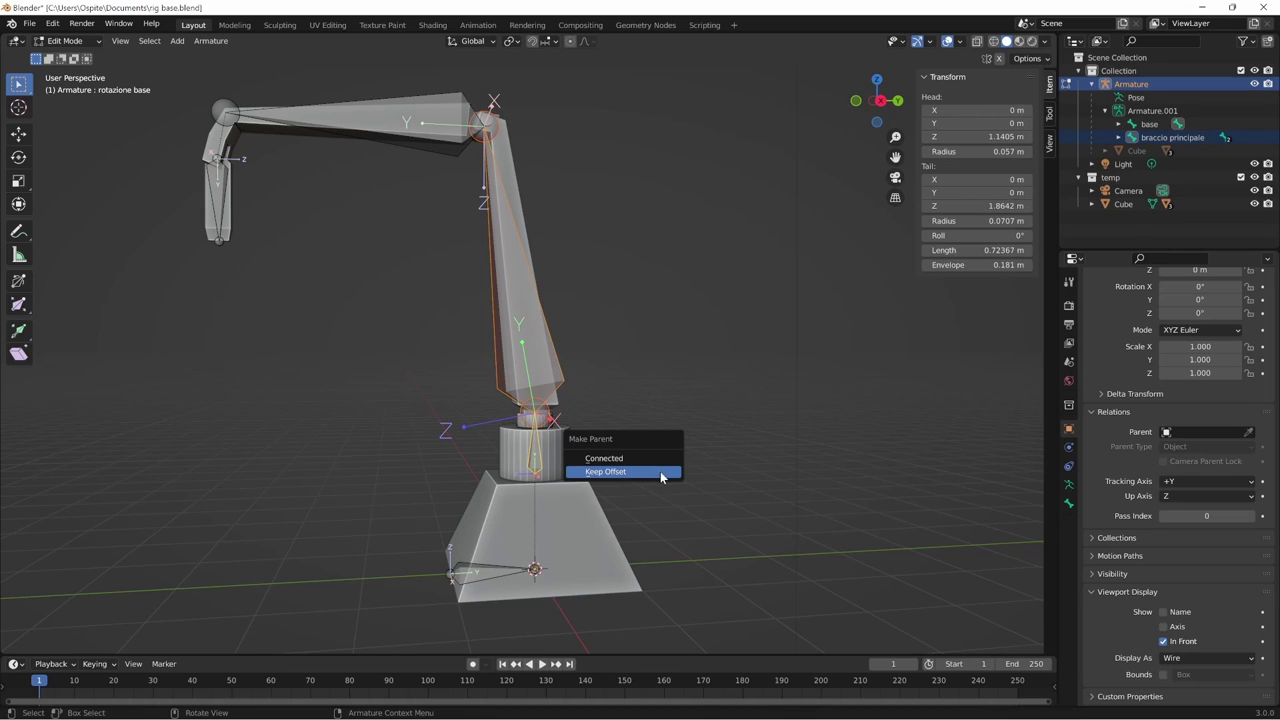
{"action": "left_click", "coordinate": [654, 459]}
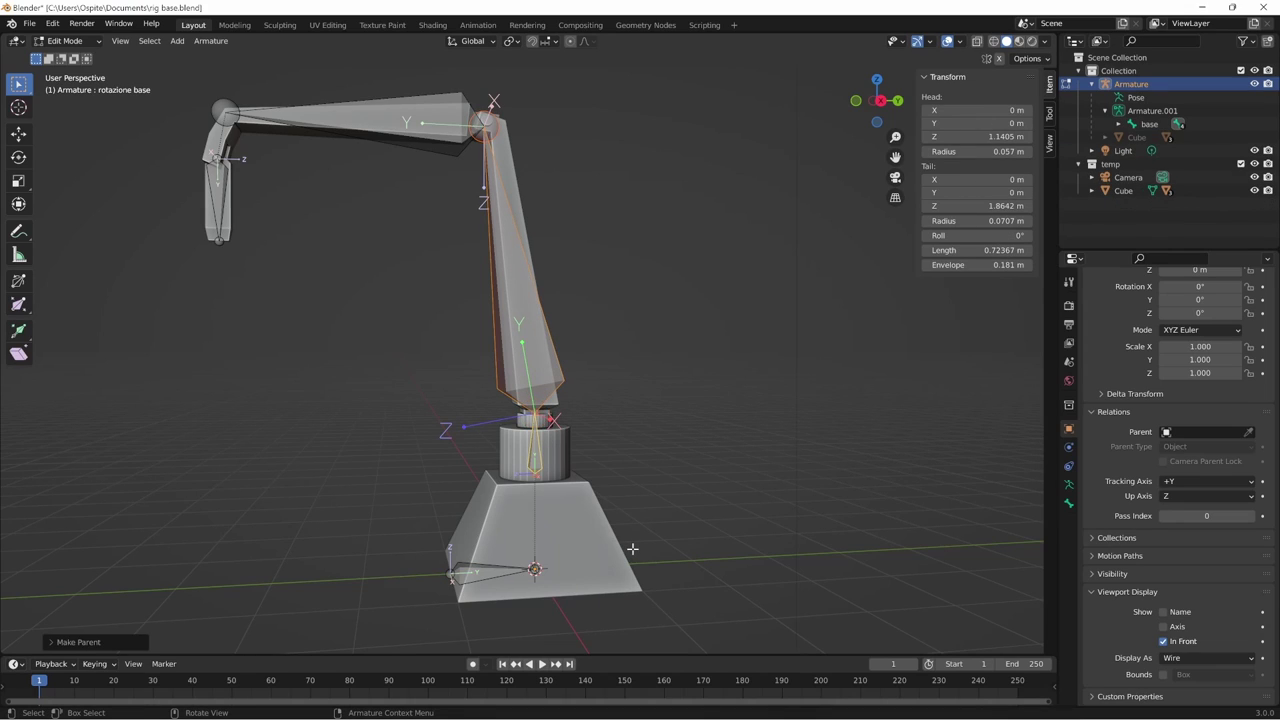
- In Pose Mode, test-move and test-rotate the base bone to check its children follow
{"action": "key", "text": "ctrl+Tab"}
{"action": "left_click", "coordinate": [508, 571]}
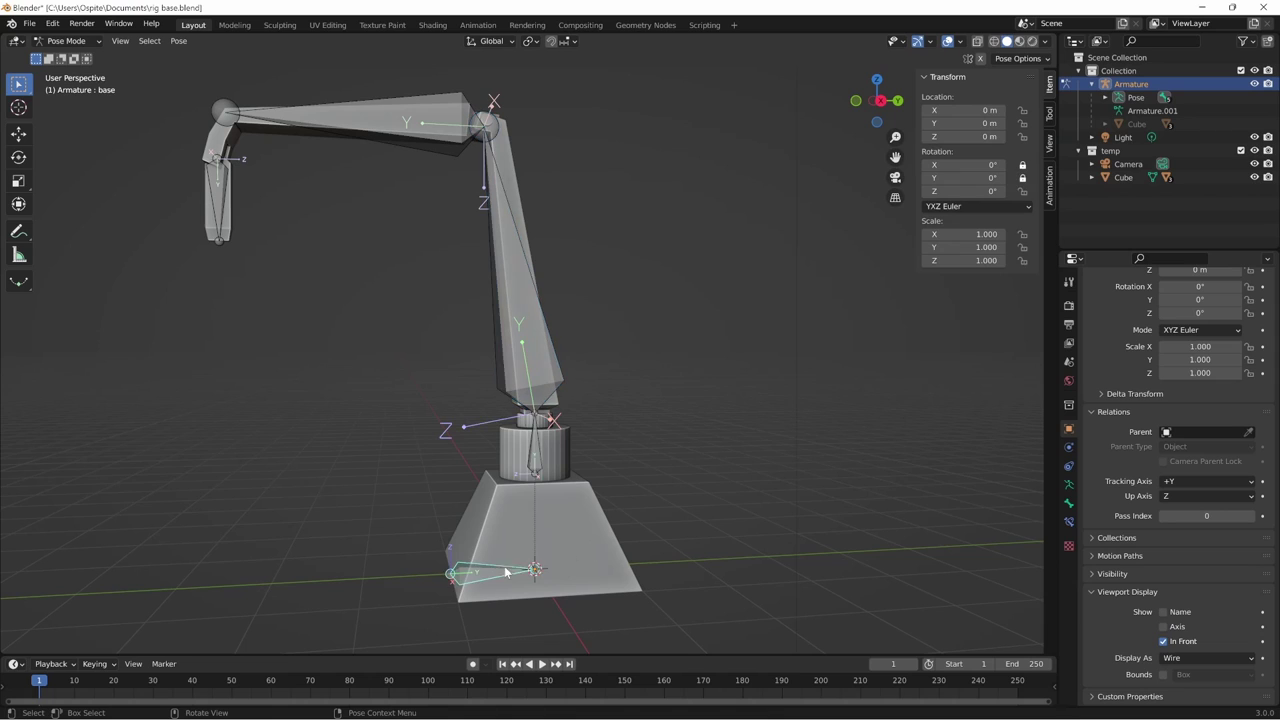
{"action": "key", "text": "g"}
{"action": "key", "text": "Escape"}
{"action": "key", "text": "r"}
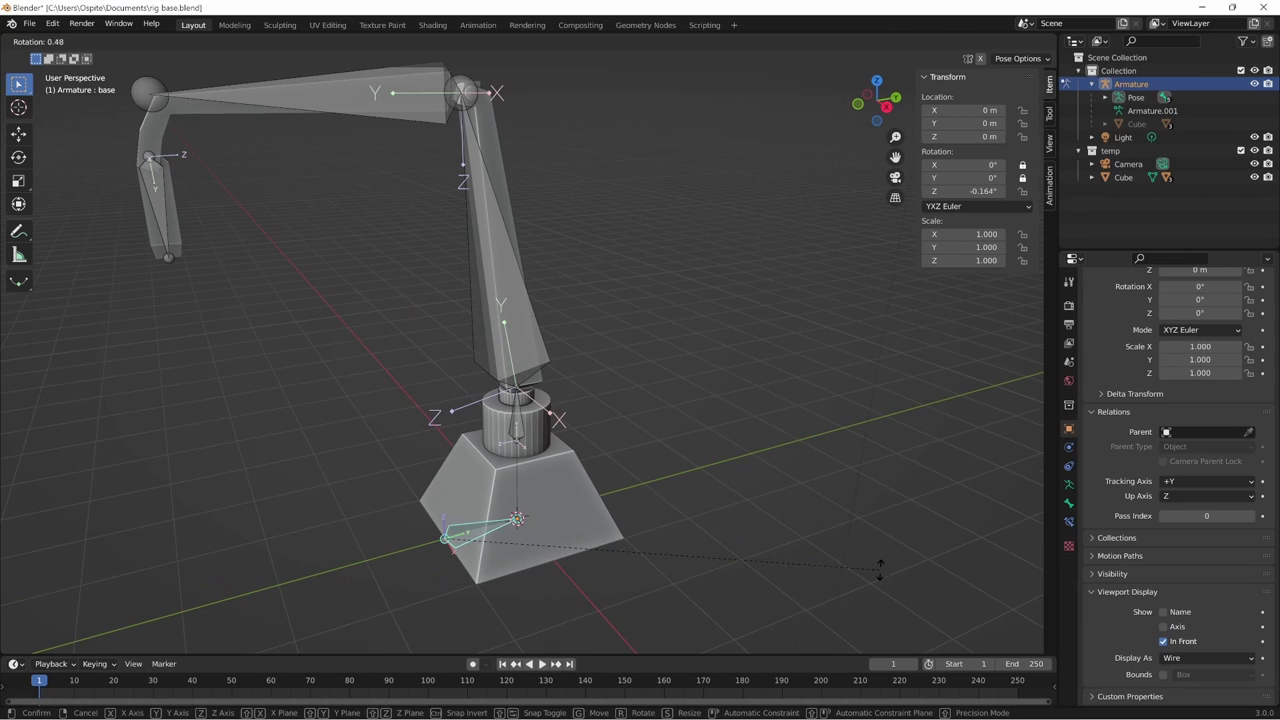
{"action": "key", "text": "Escape"}
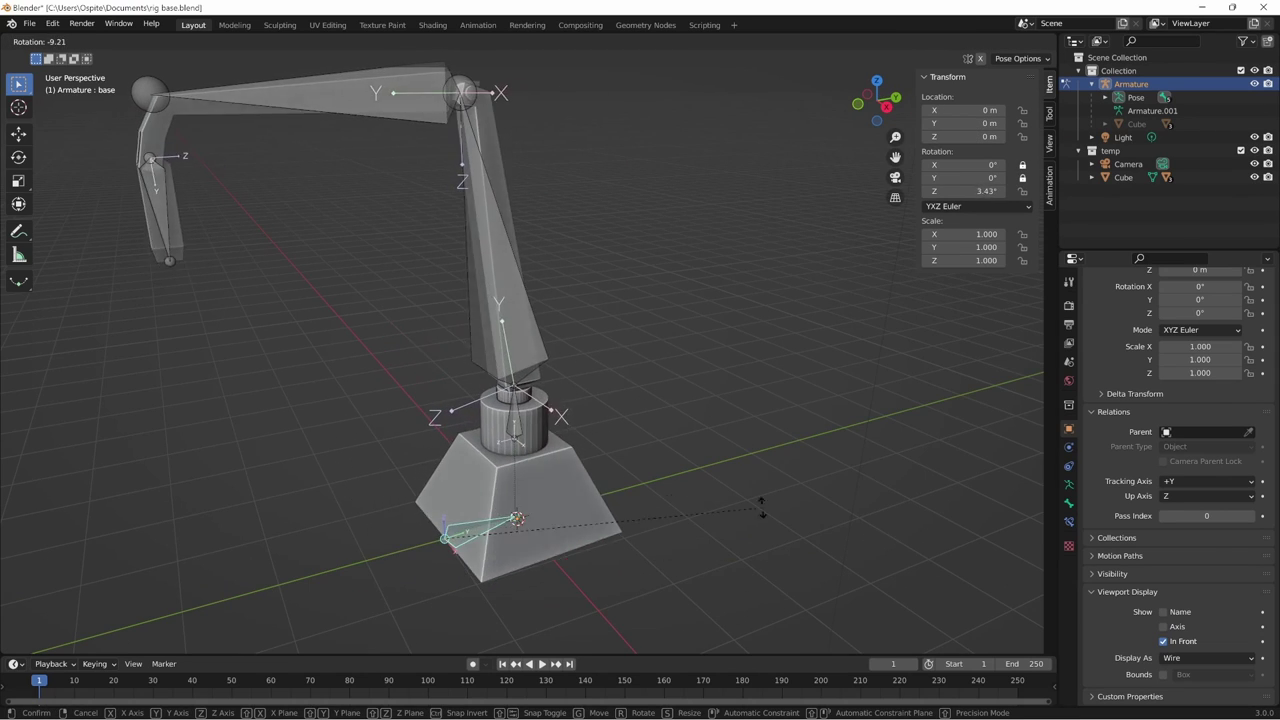
- Save rig base.blend and return to Object Mode
{"action": "key", "text": "ctrl+s"}
{"action": "mouse_move", "coordinate": [718, 598]}
{"action": "middle_mouse_down"}
{"action": "mouse_move", "coordinate": [702, 491]}
{"action": "mouse_move", "coordinate": [631, 487]}
{"action": "mouse_move", "coordinate": [684, 540]}
{"action": "middle_mouse_up"}
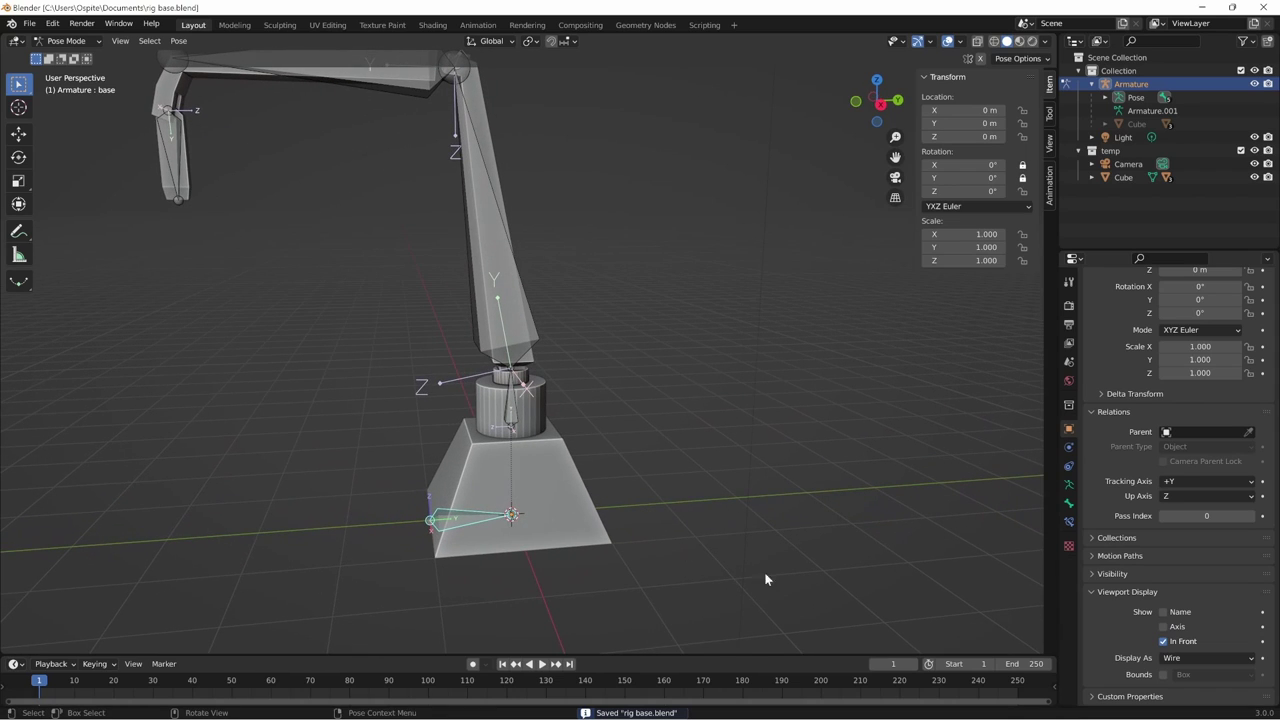
{"action": "key", "text": "ctrl+Tab"}
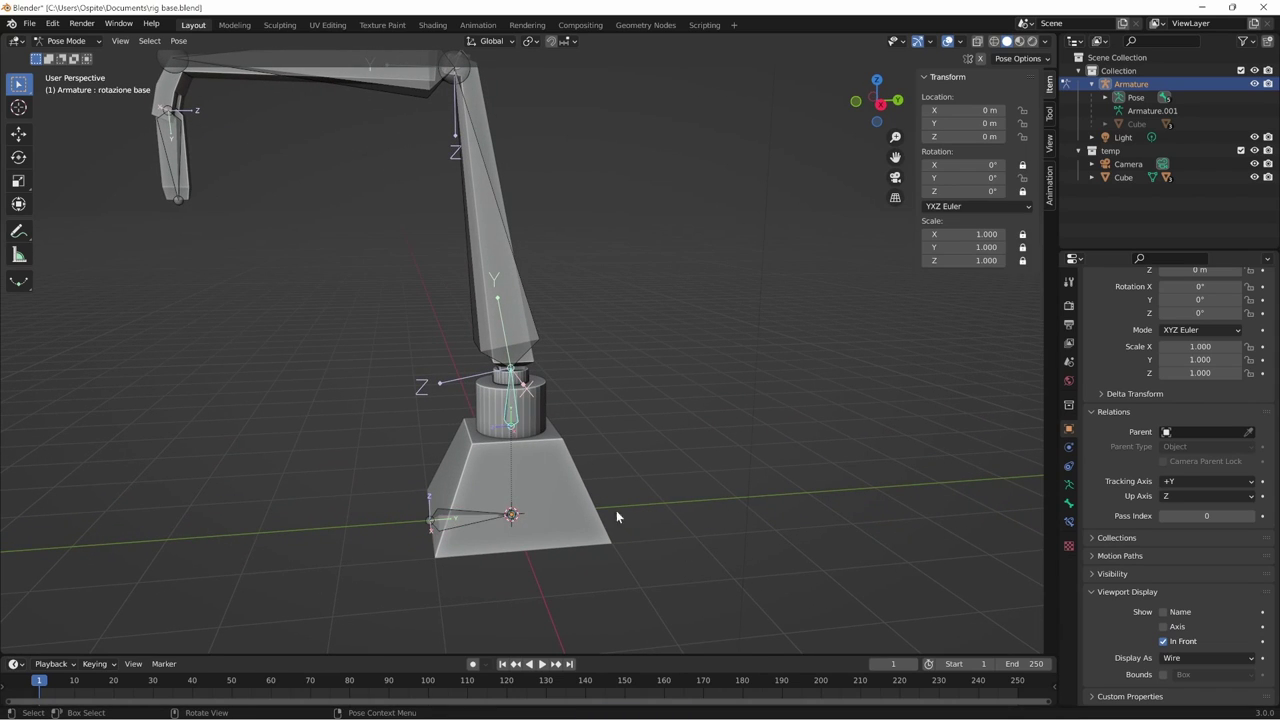
{"action": "mouse_move", "coordinate": [616, 510]}
{"action": "middle_mouse_down"}
{"action": "mouse_move", "coordinate": [657, 454]}
{"action": "mouse_move", "coordinate": [785, 527]}
{"action": "middle_mouse_up"}
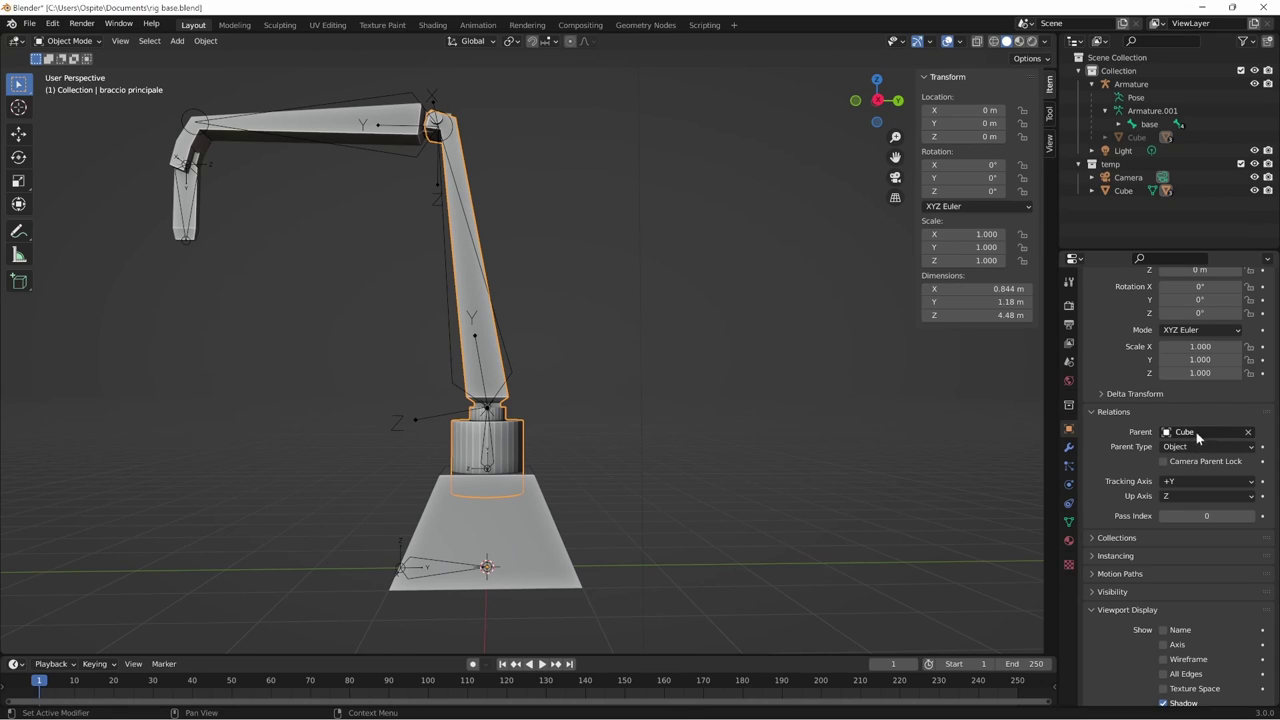
- Change the braccio principale arm mesh's parent from Cube to Armature
{"action": "left_click", "coordinate": [560, 538]}
{"action": "left_click", "coordinate": [517, 442]}
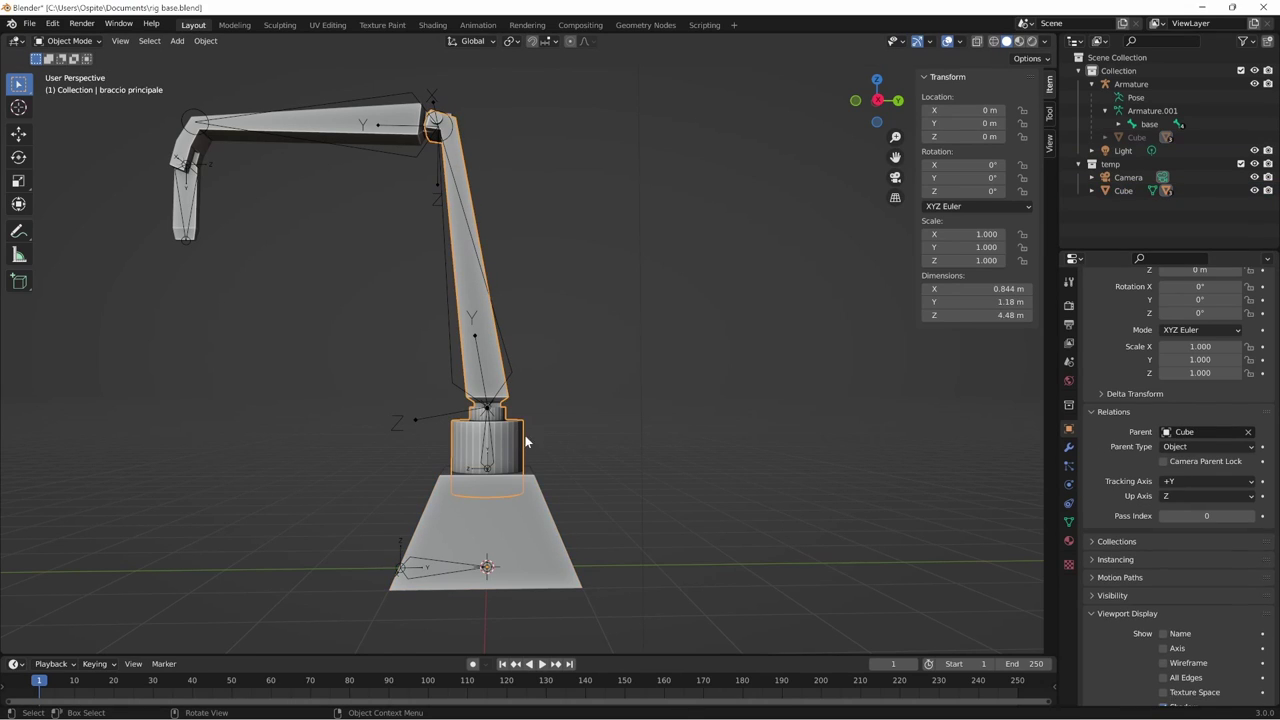
{"action": "left_click", "coordinate": [1248, 432]}
{"action": "left_click", "coordinate": [1212, 432]}
{"action": "left_click", "coordinate": [1195, 449]}
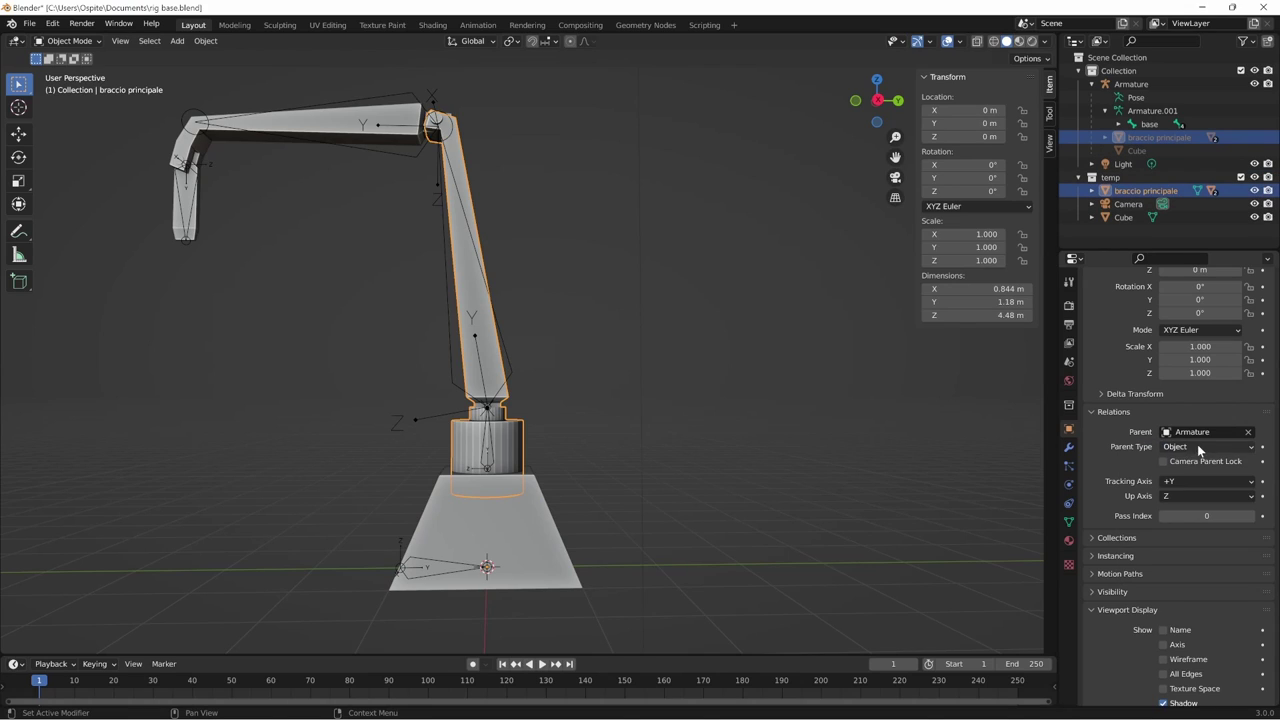
- Set parent type to Bone, try the braccio principale bone, then undo when the mesh jumps
{"action": "left_click", "coordinate": [1203, 446]}
{"action": "left_click", "coordinate": [1188, 491]}
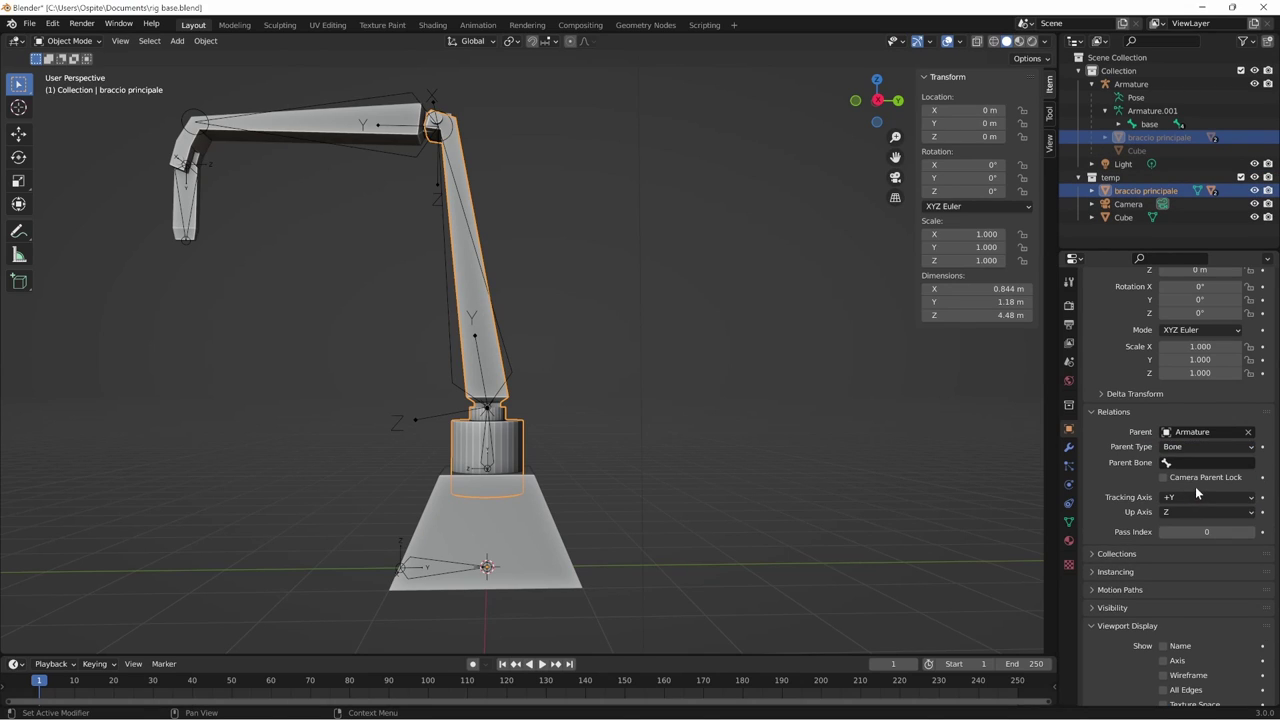
{"action": "left_click", "coordinate": [1210, 462]}
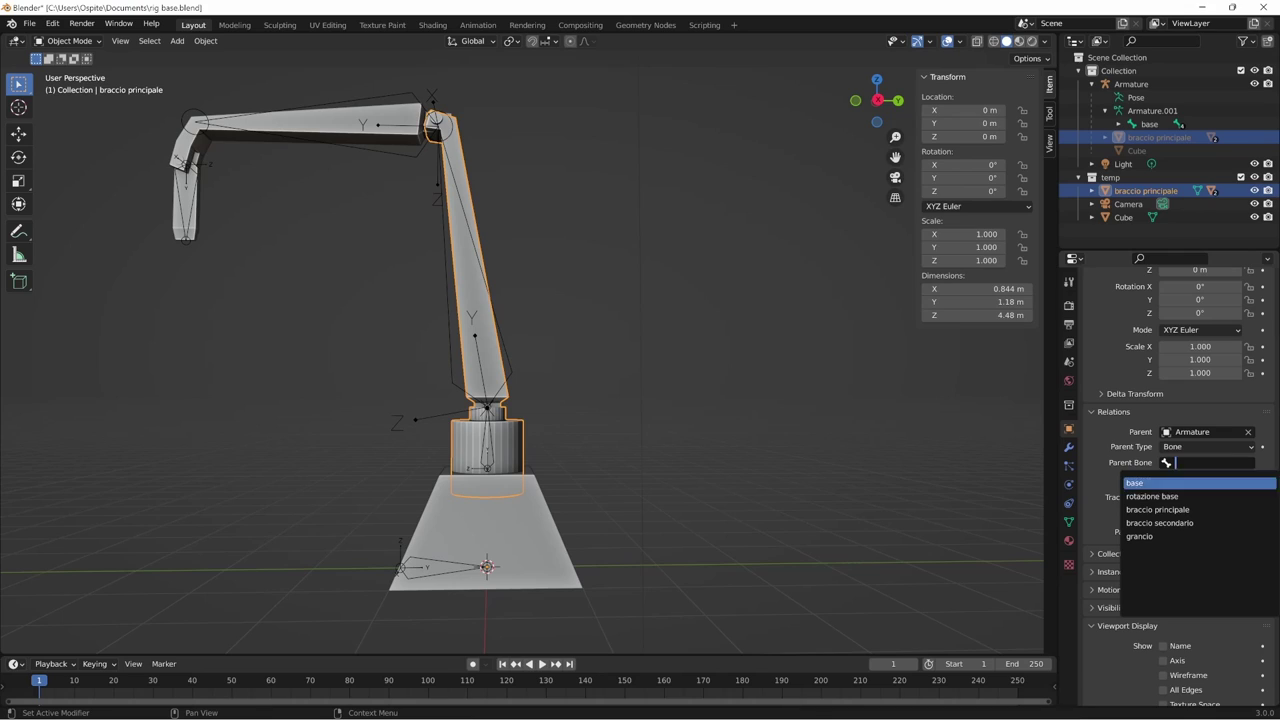
{"action": "left_click", "coordinate": [1182, 510]}
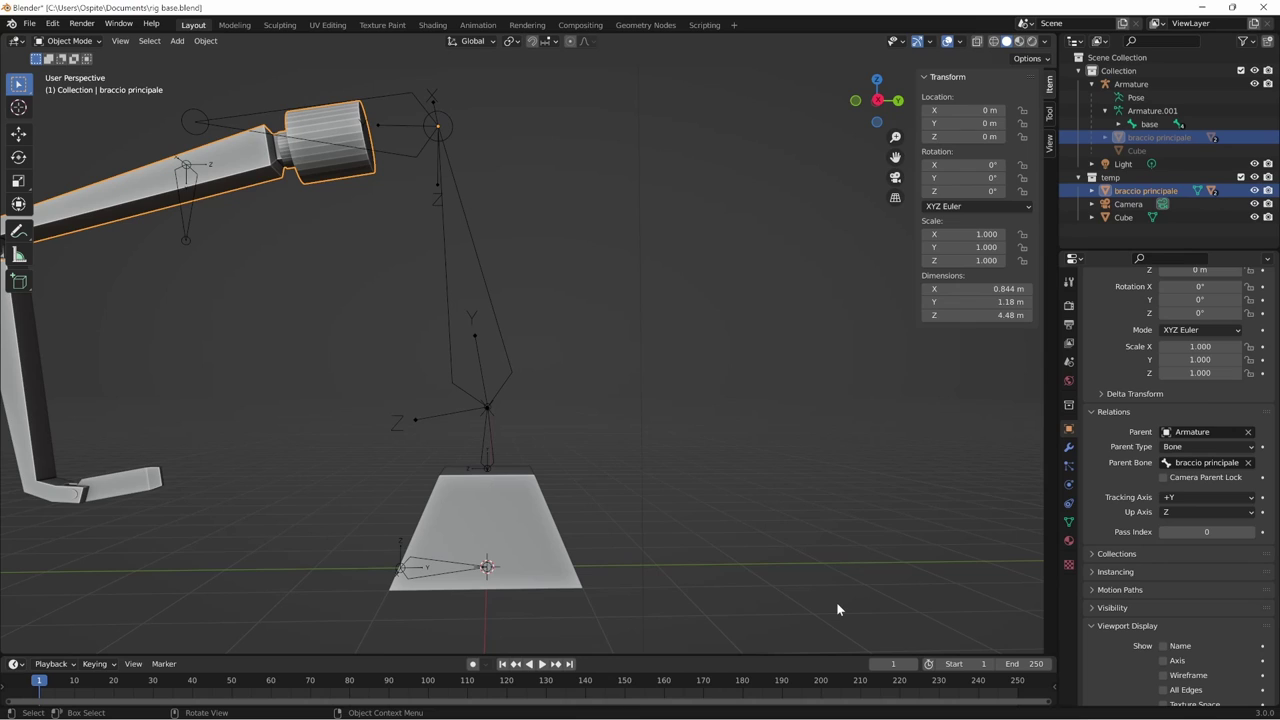
{"action": "key", "text": "ctrl+z"}
{"action": "mouse_move", "coordinate": [836, 601]}
{"action": "middle_mouse_down"}
{"action": "mouse_move", "coordinate": [781, 516]}
{"action": "mouse_move", "coordinate": [760, 549]}
{"action": "middle_mouse_up"}
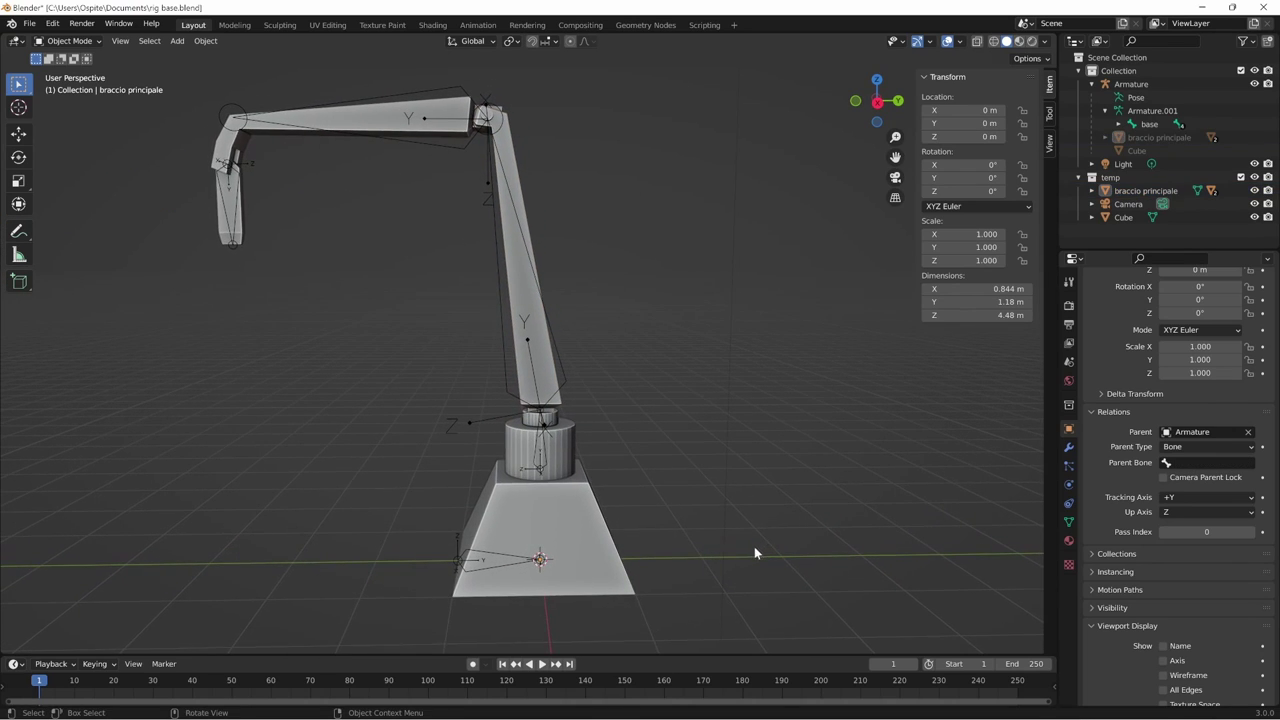
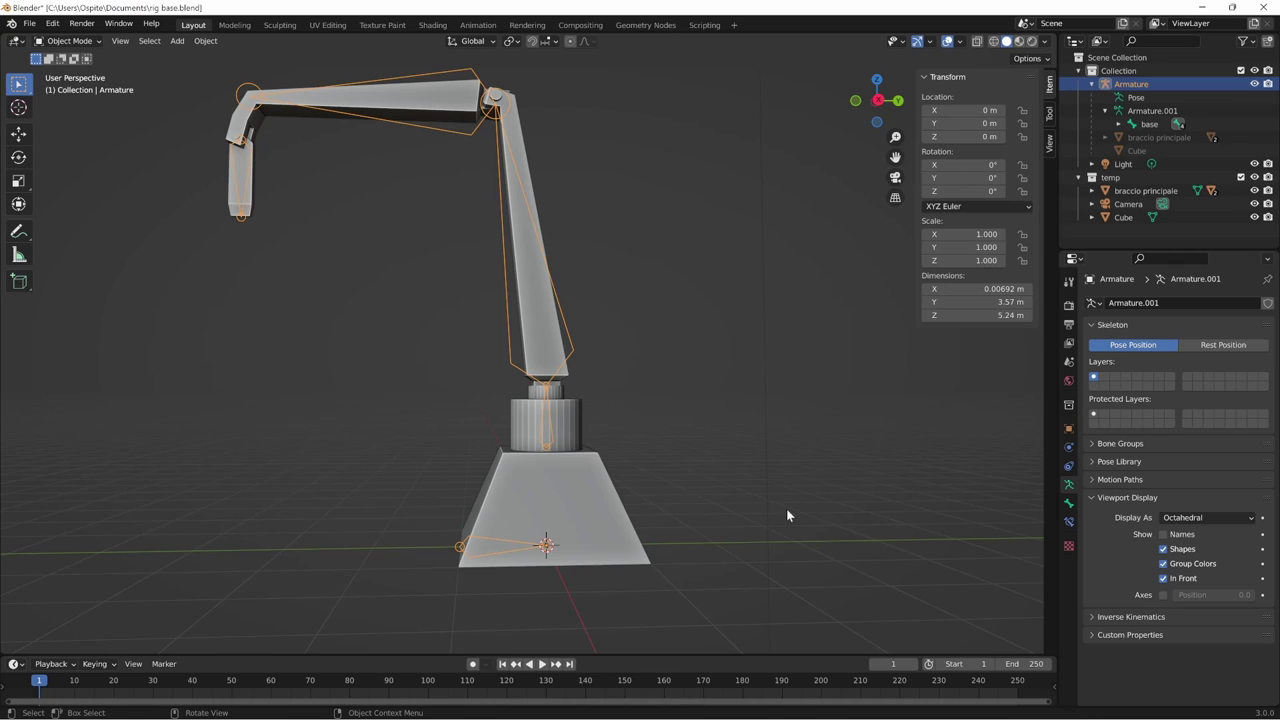
- Select the braccio principale mesh, then add the armature to the selection as the active object
{"action": "mouse_move", "coordinate": [710, 505]}
{"action": "middle_mouse_down"}
{"action": "mouse_move", "coordinate": [691, 517]}
{"action": "mouse_move", "coordinate": [766, 514]}
{"action": "mouse_move", "coordinate": [702, 540]}
{"action": "mouse_move", "coordinate": [709, 518]}
{"action": "mouse_move", "coordinate": [668, 507]}
{"action": "mouse_move", "coordinate": [750, 516]}
{"action": "mouse_move", "coordinate": [726, 530]}
{"action": "middle_mouse_up"}
{"action": "left_click", "coordinate": [709, 518]}
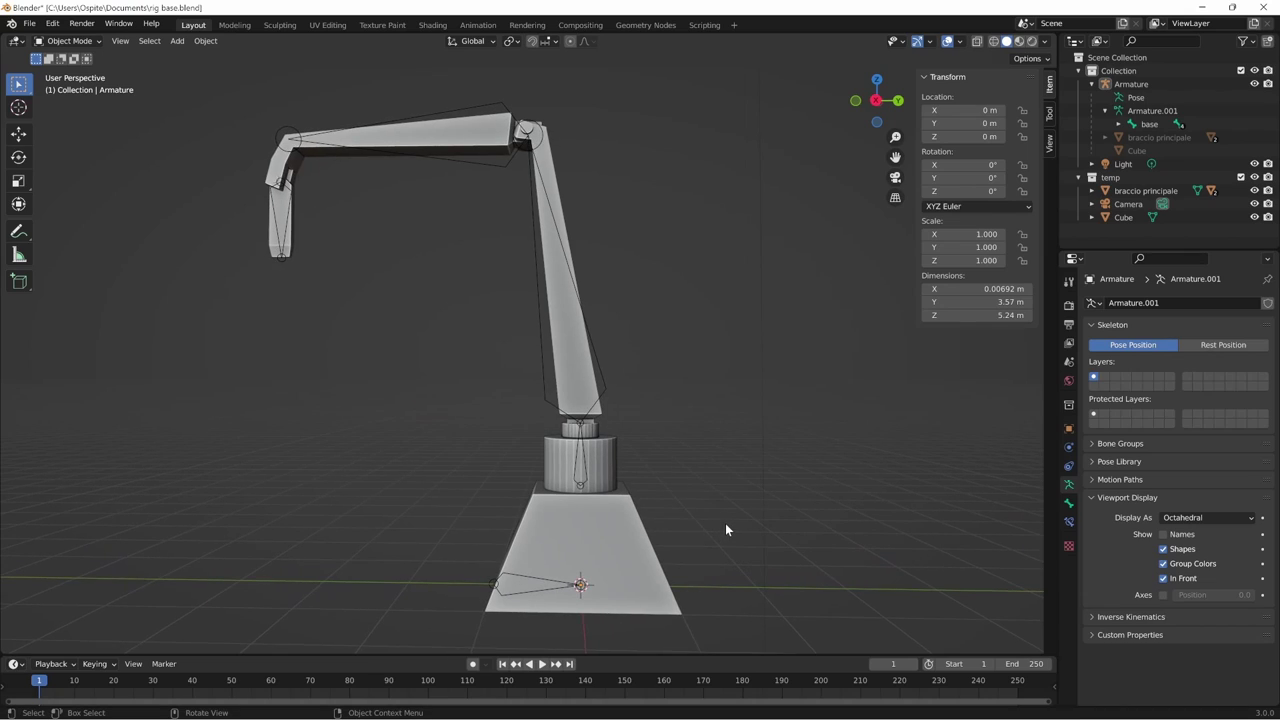
{"action": "left_click", "coordinate": [616, 468]}
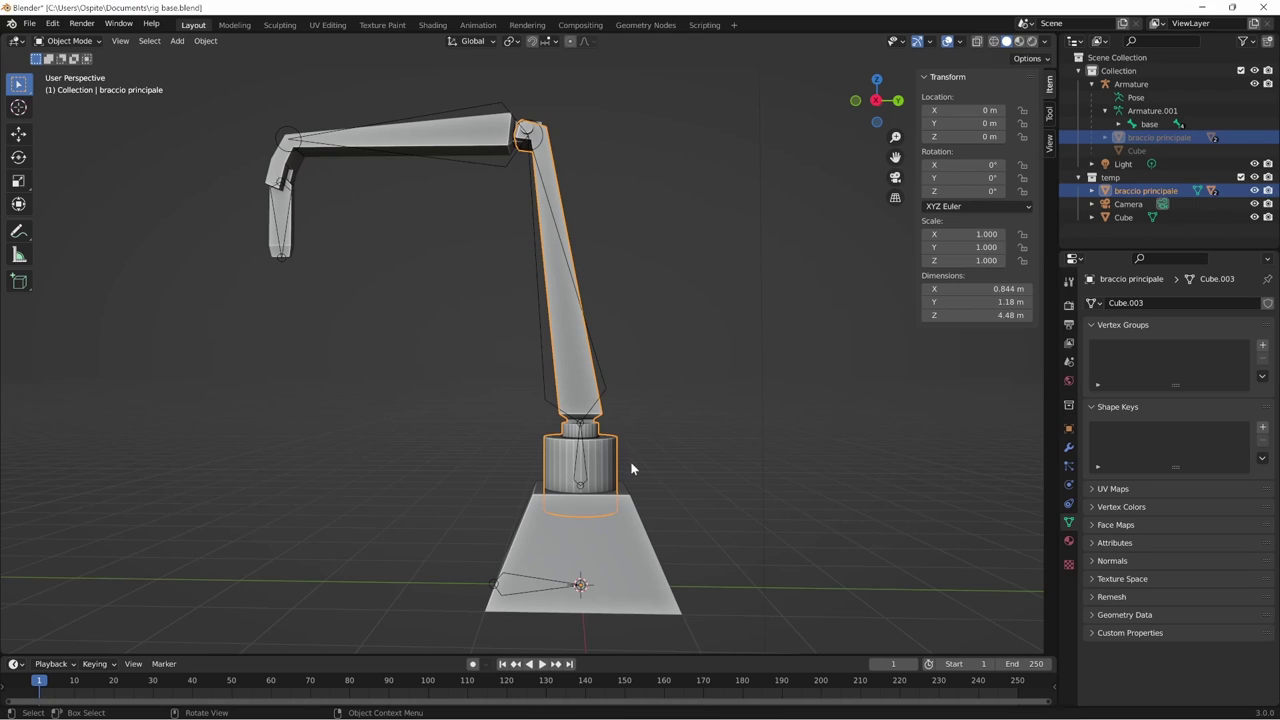
{"action": "left_click", "coordinate": [604, 392], "text": "shift"}
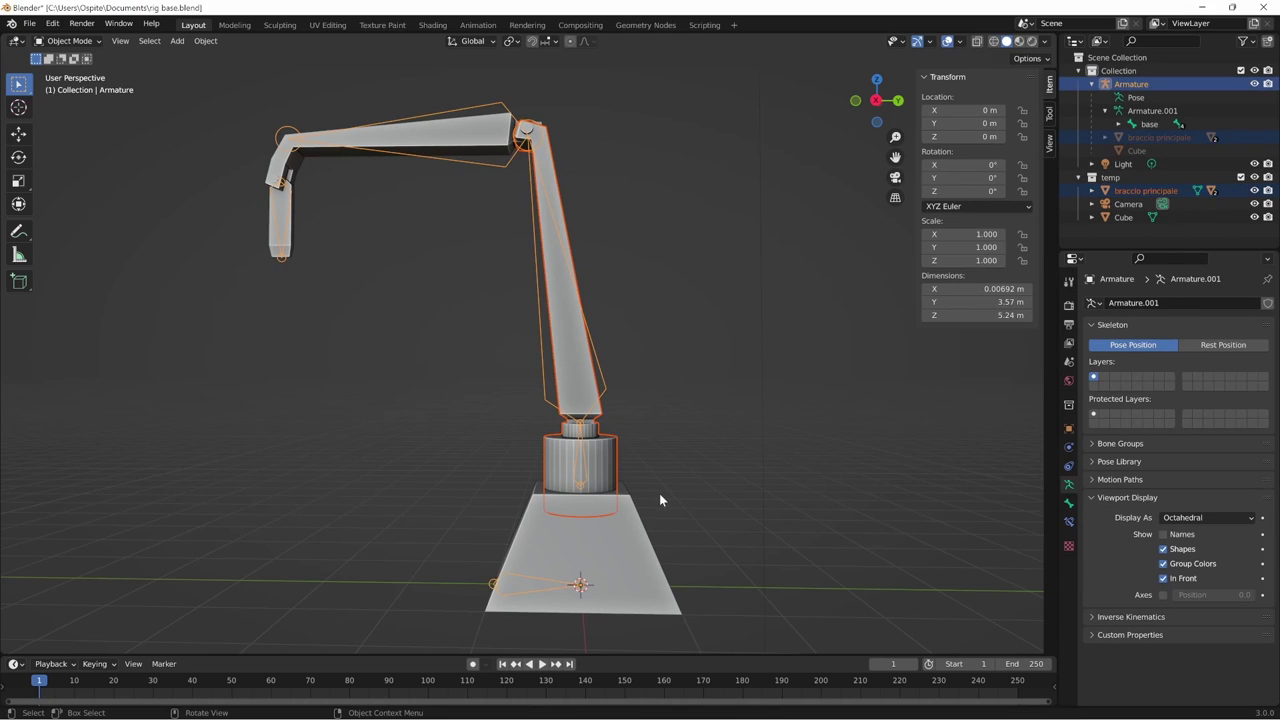
{"action": "left_click", "coordinate": [69, 40]}
- In Pose Mode, parent the mesh to the rotazione base bone using Ctrl+P > Bone
{"action": "left_click", "coordinate": [93, 85]}
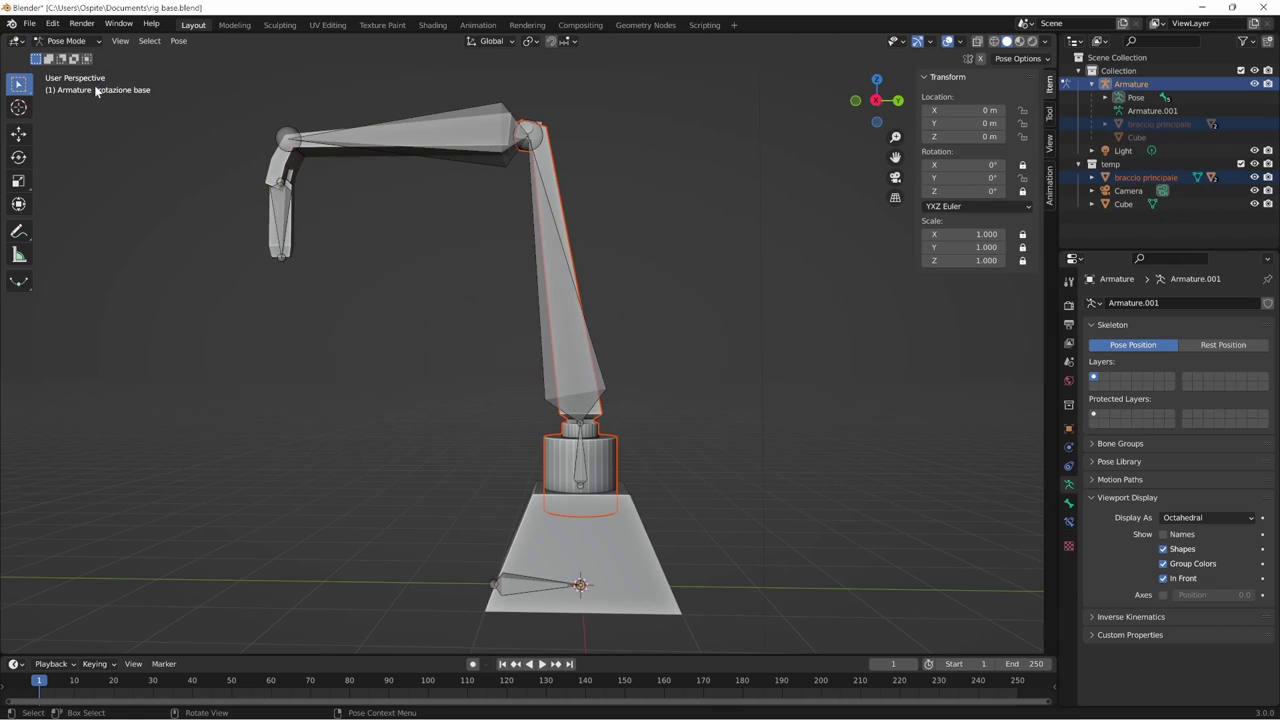
{"action": "left_click", "coordinate": [584, 462]}
{"action": "mouse_move", "coordinate": [745, 467]}
{"action": "middle_mouse_down"}
{"action": "mouse_move", "coordinate": [700, 481]}
{"action": "mouse_move", "coordinate": [644, 438]}
{"action": "mouse_move", "coordinate": [713, 451]}
{"action": "middle_mouse_up"}
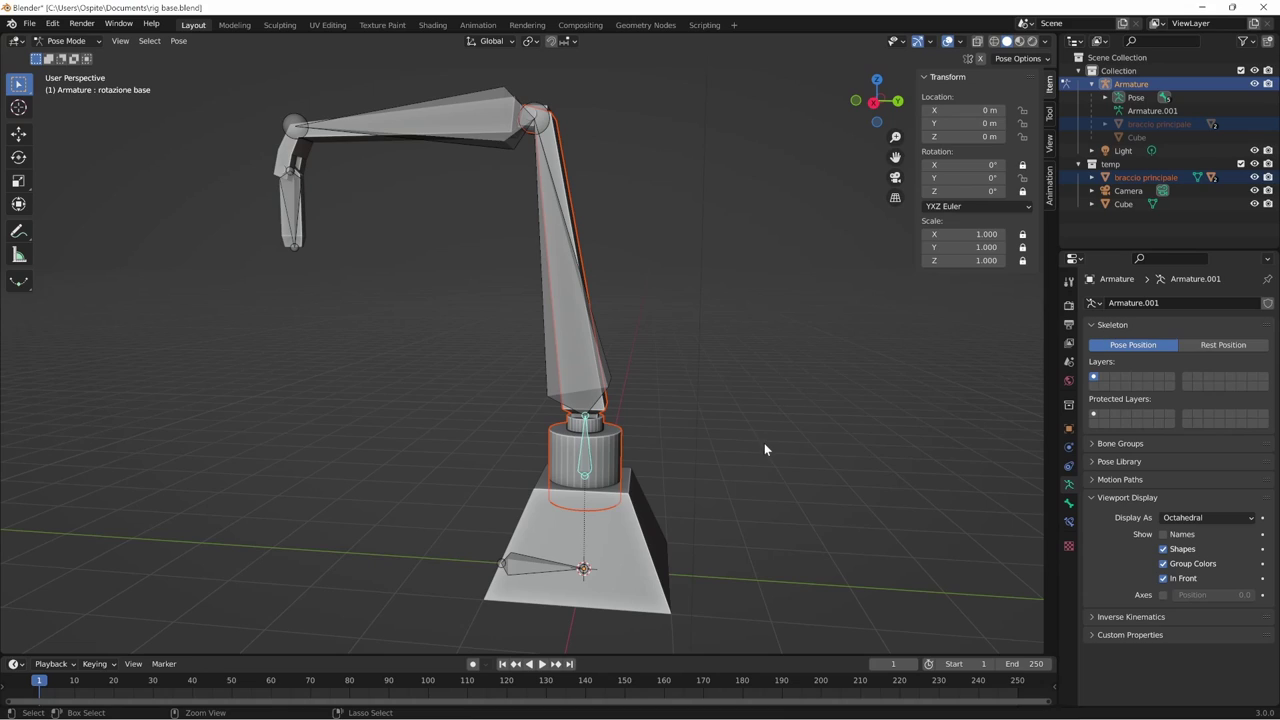
{"action": "key", "text": "ctrl+p"}
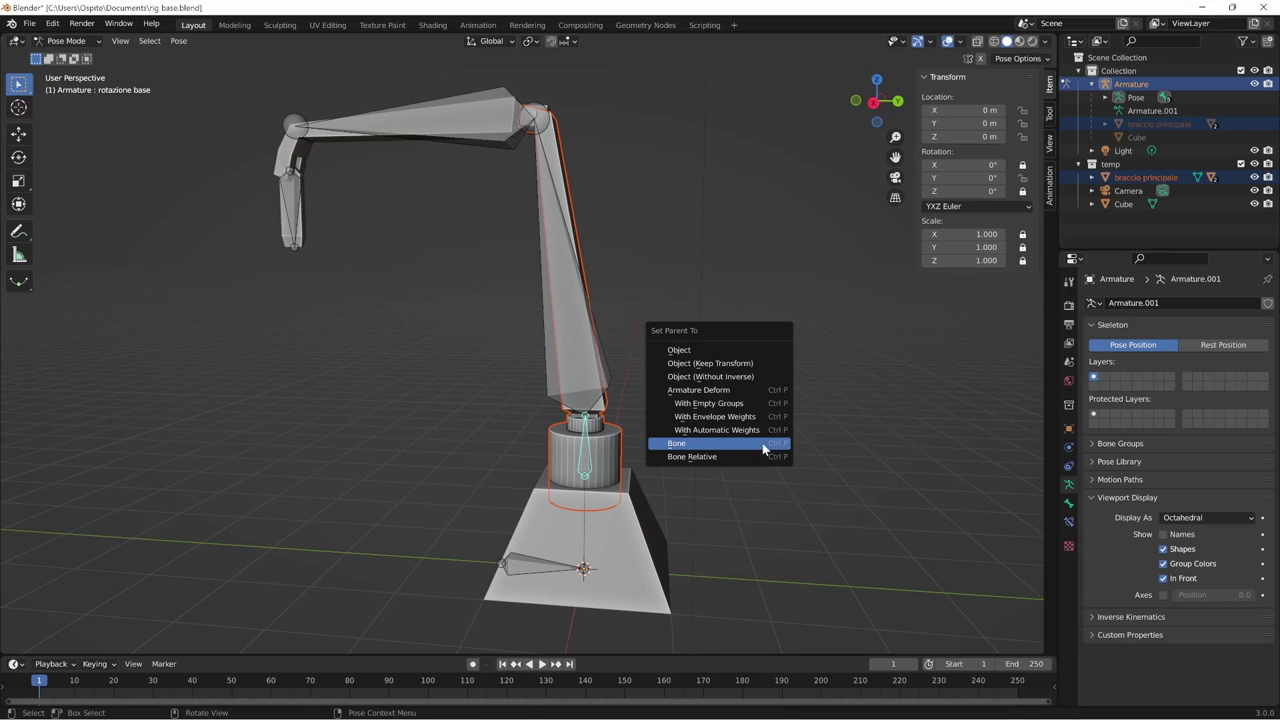
{"action": "left_click", "coordinate": [763, 447]}
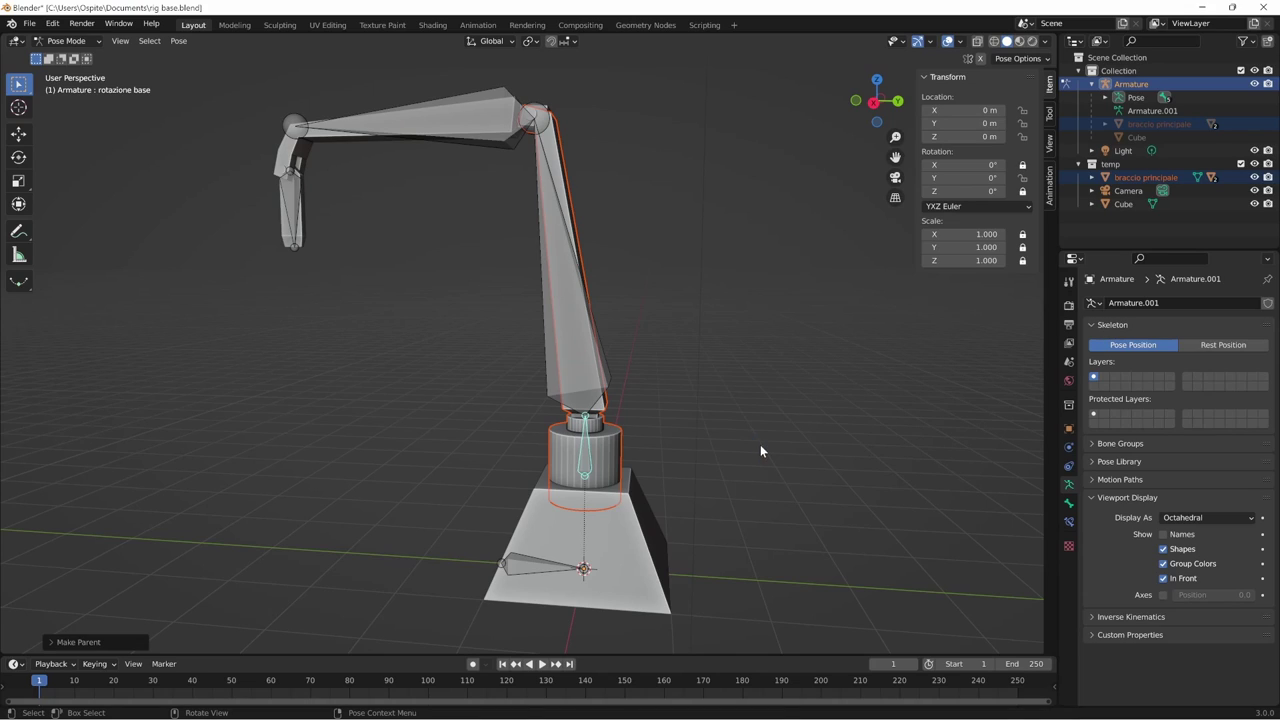
- Test-rotate the rotazione base bone, cancel the rotation, and zoom closer on the arm
{"action": "left_click", "coordinate": [596, 459]}
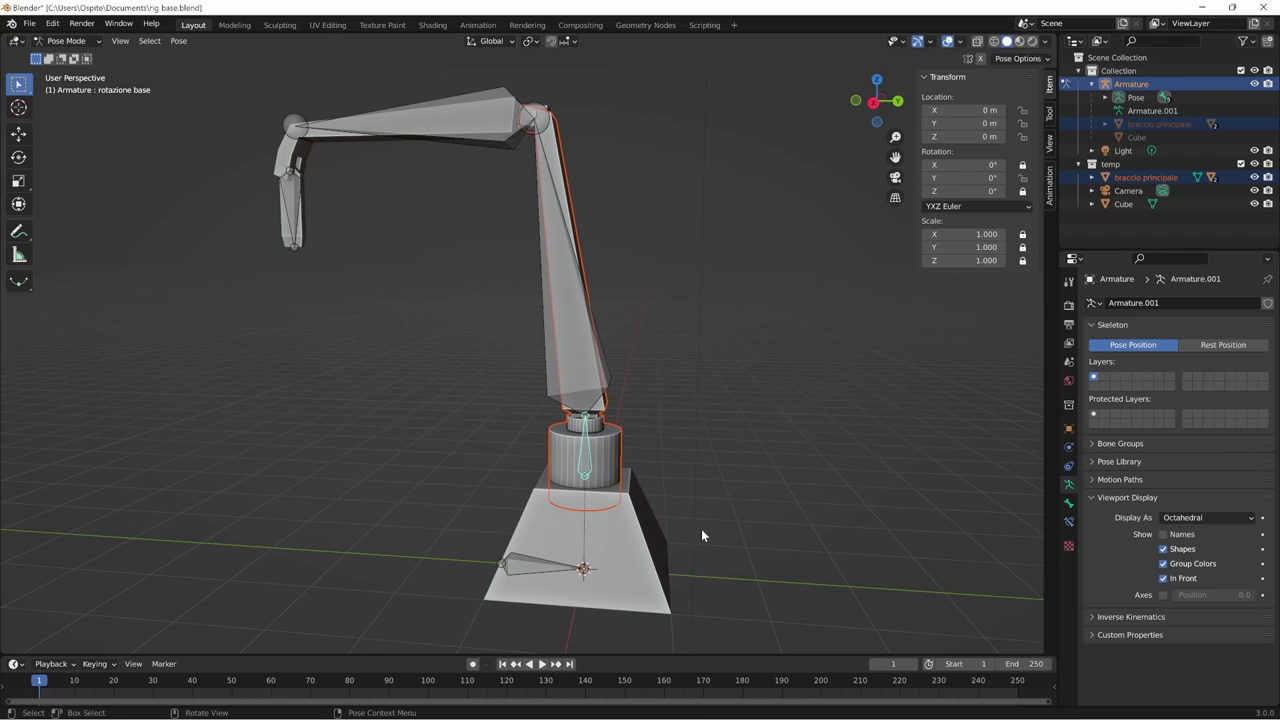
{"action": "key", "text": "r"}
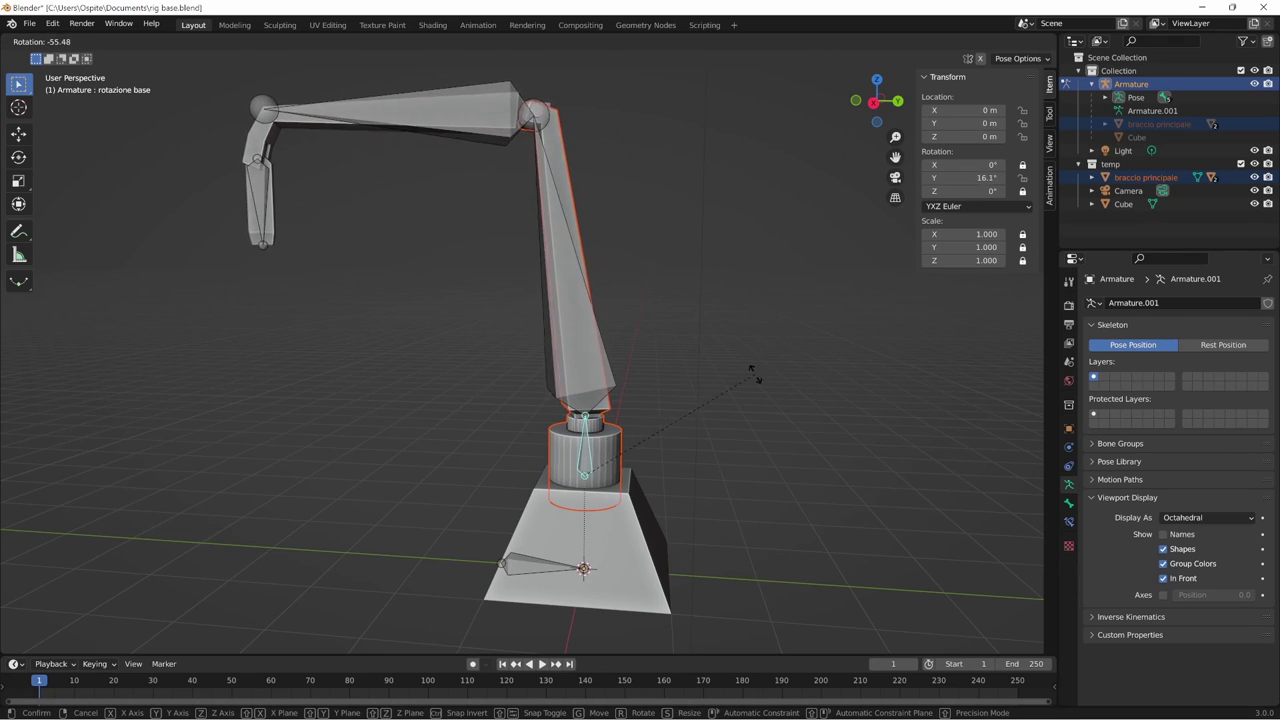
{"action": "key", "text": "Escape"}
{"action": "scroll", "coordinate": [700, 380], "scroll_direction": "up", "scroll_amount": 3}
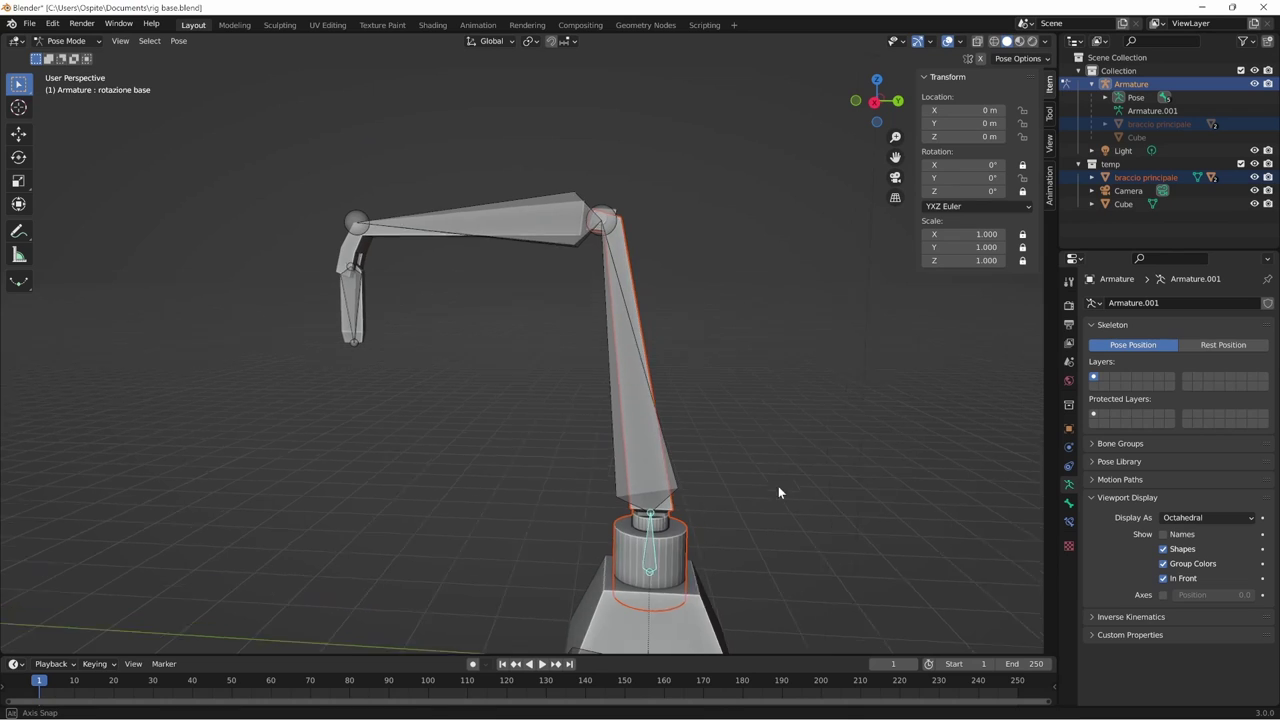
{"action": "mouse_move", "coordinate": [778, 486]}
{"action": "middle_mouse_down"}
{"action": "mouse_move", "coordinate": [765, 487]}
{"action": "mouse_move", "coordinate": [813, 479]}
{"action": "middle_mouse_up"}
- In Object Mode, select mesh Cube.002 with the armature as the active object
{"action": "key", "text": "Tab"}
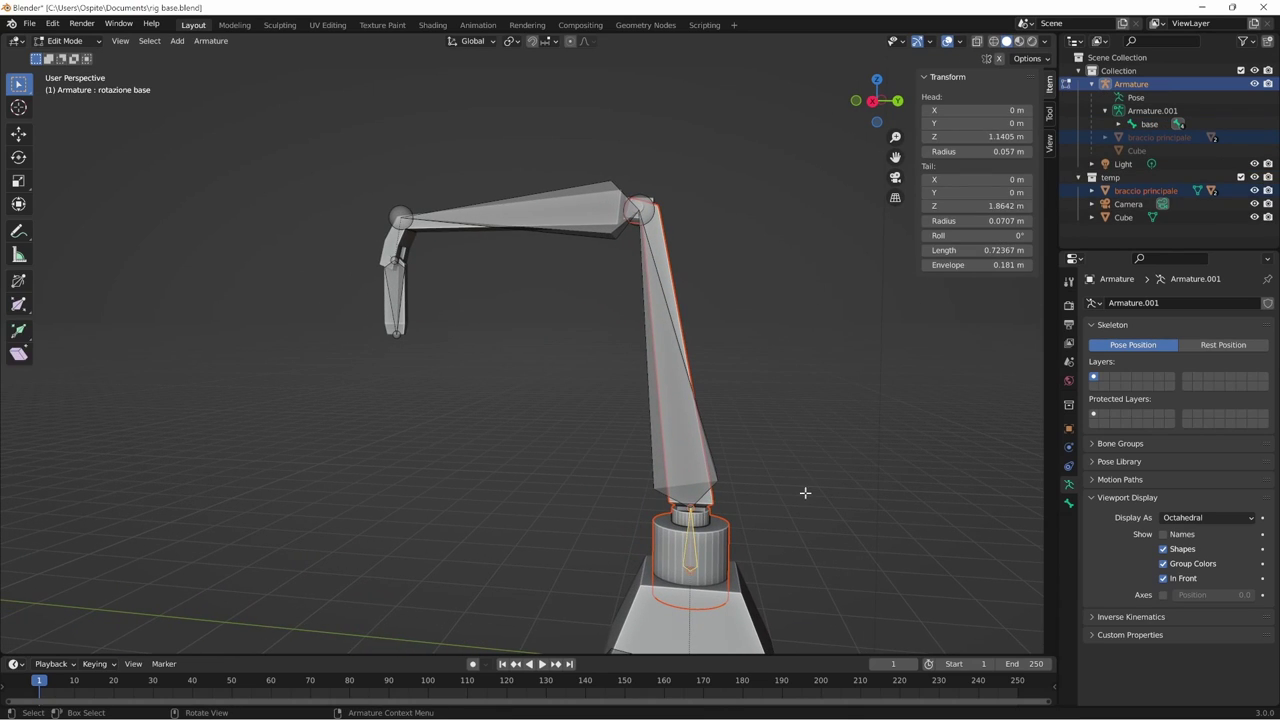
{"action": "key", "text": "ctrl+Tab"}
{"action": "left_click", "coordinate": [707, 510]}
{"action": "left_click", "coordinate": [658, 228]}
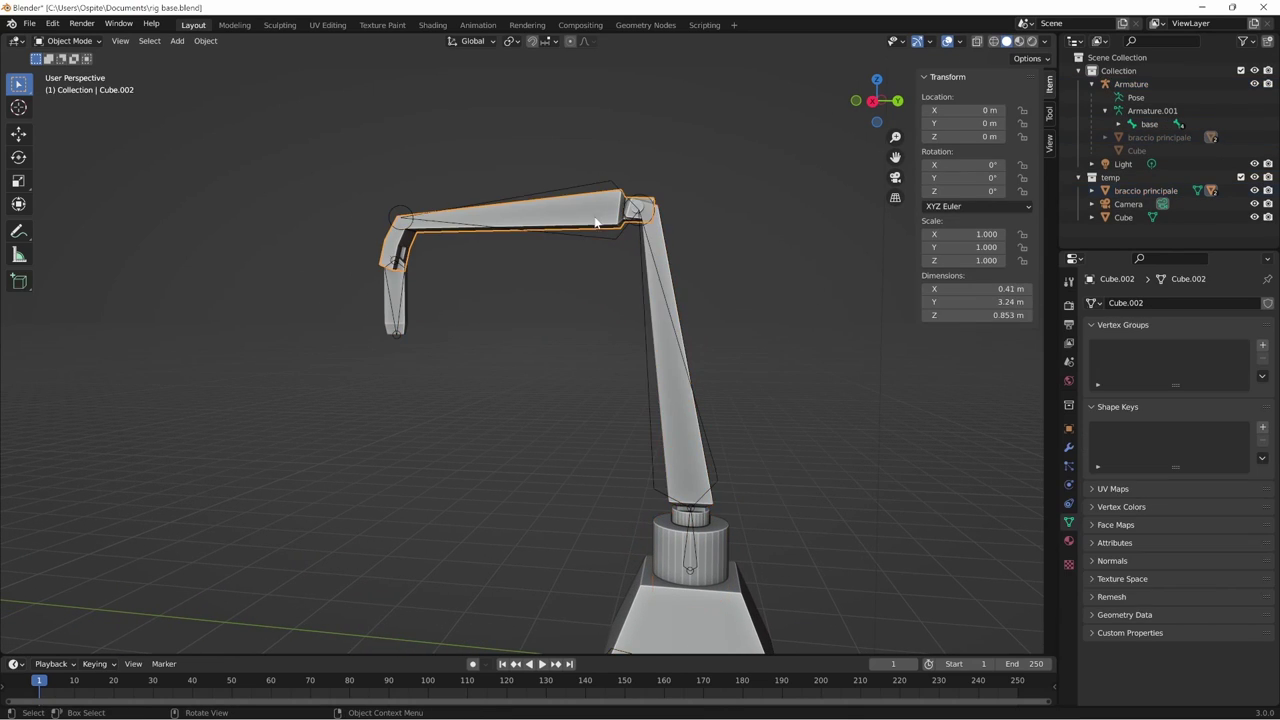
{"action": "middle_click_drag", "start_coordinate": [599, 223], "coordinate": [641, 277]}
{"action": "left_click", "coordinate": [638, 296]}
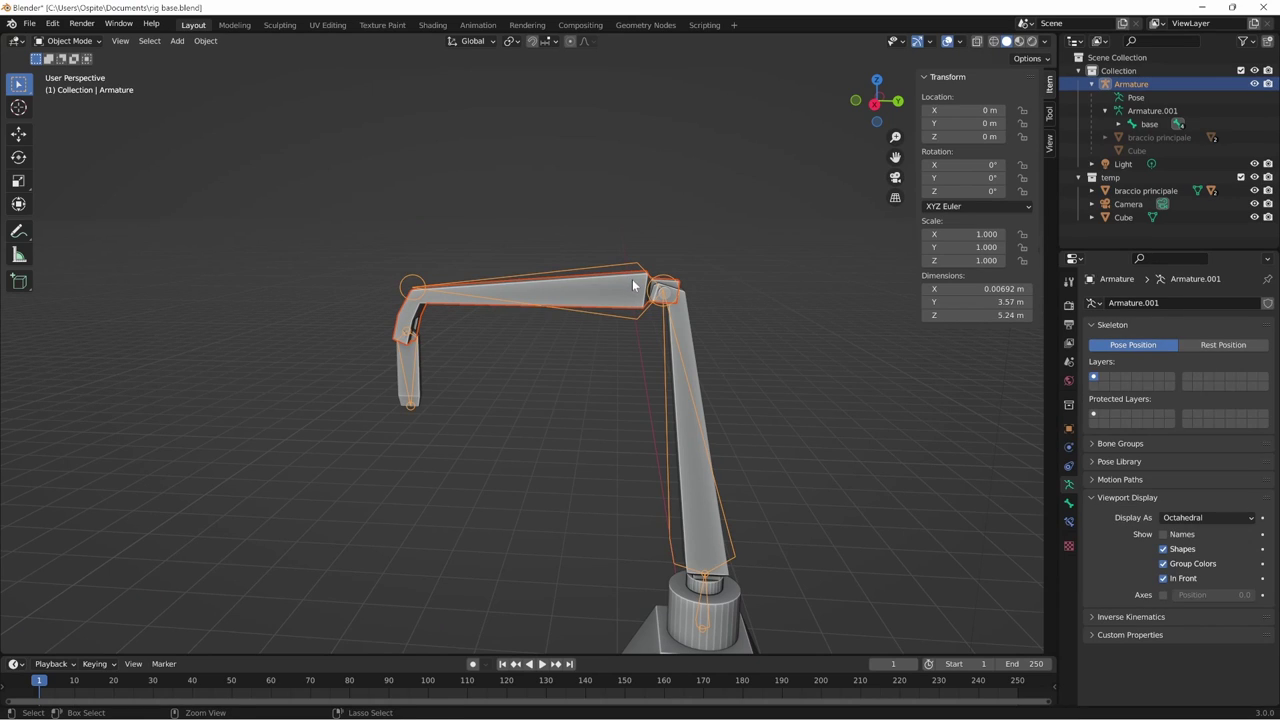
- In Pose Mode, parent Cube.002 to the braccio secondario bone via Ctrl+P > Bone
{"action": "key", "text": "ctrl+Tab"}
{"action": "left_click", "coordinate": [640, 278], "text": "shift"}
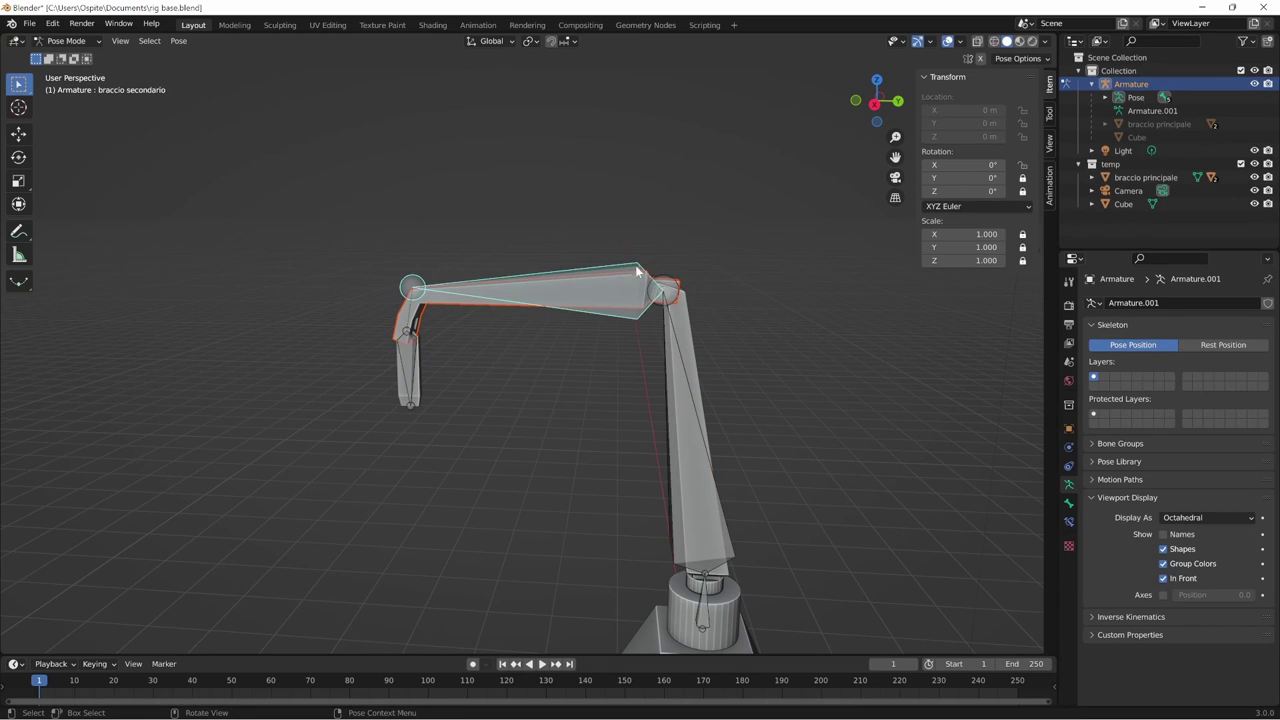
{"action": "key", "text": "ctrl+p"}
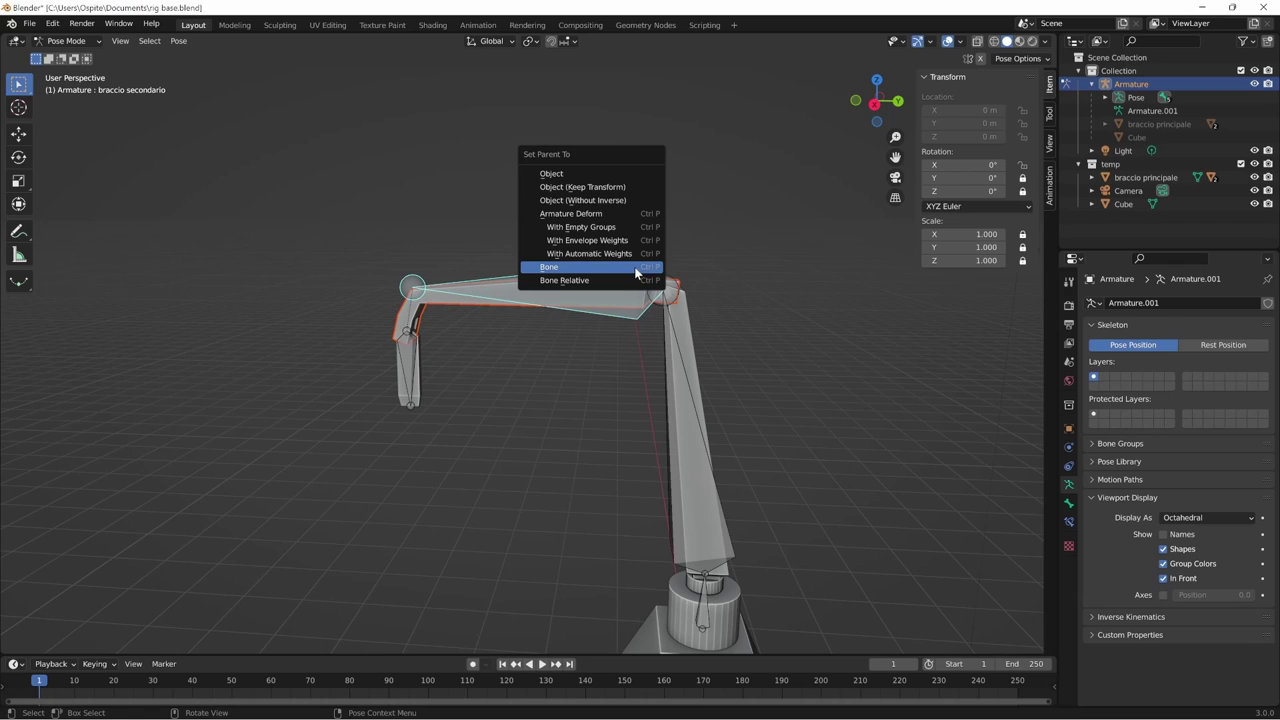
{"action": "left_click", "coordinate": [636, 268]}
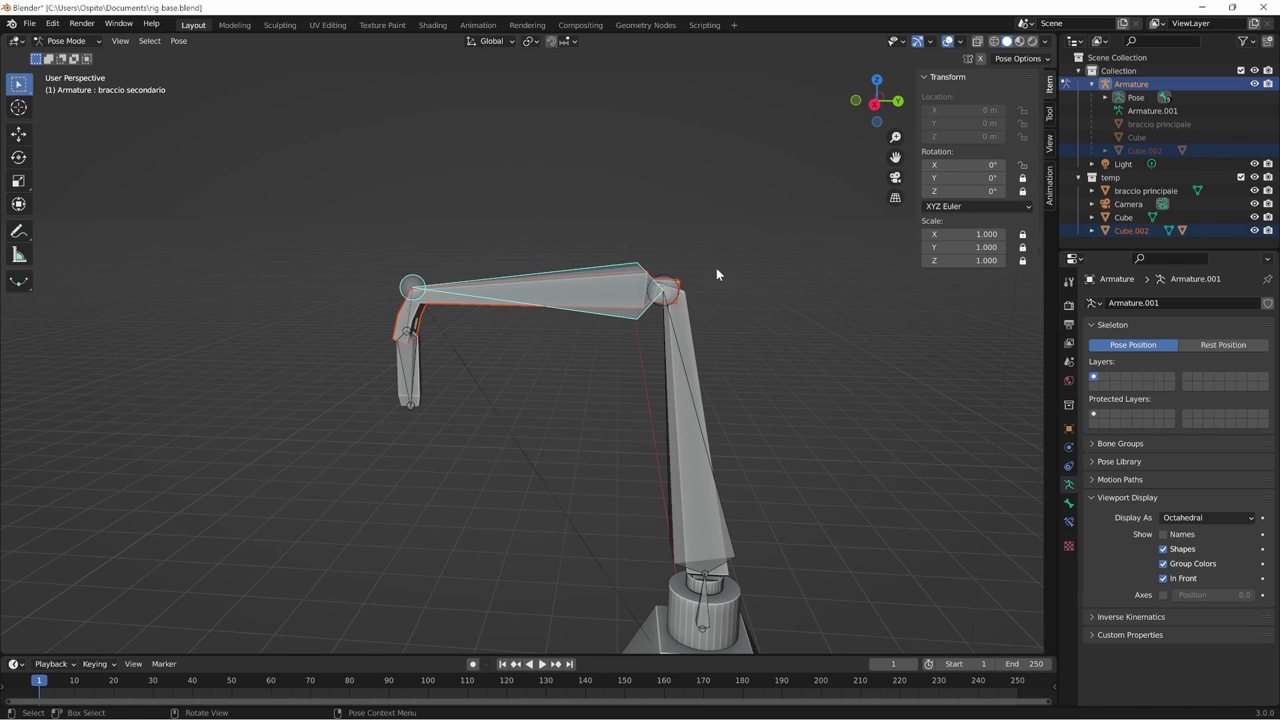
- Test-rotate braccio secondario and rotazione base, cancel both, and return to Object Mode
{"action": "key", "text": "r"}
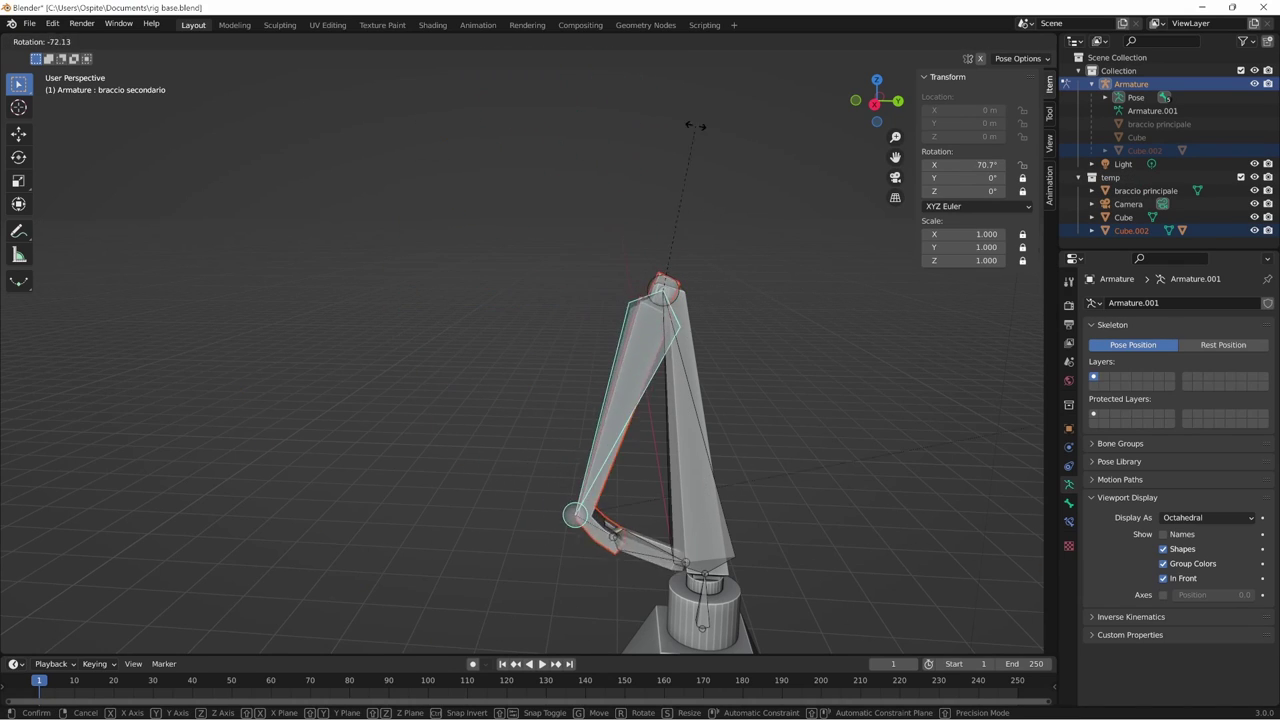
{"action": "right_click", "coordinate": [738, 398]}
{"action": "left_click", "coordinate": [710, 601]}
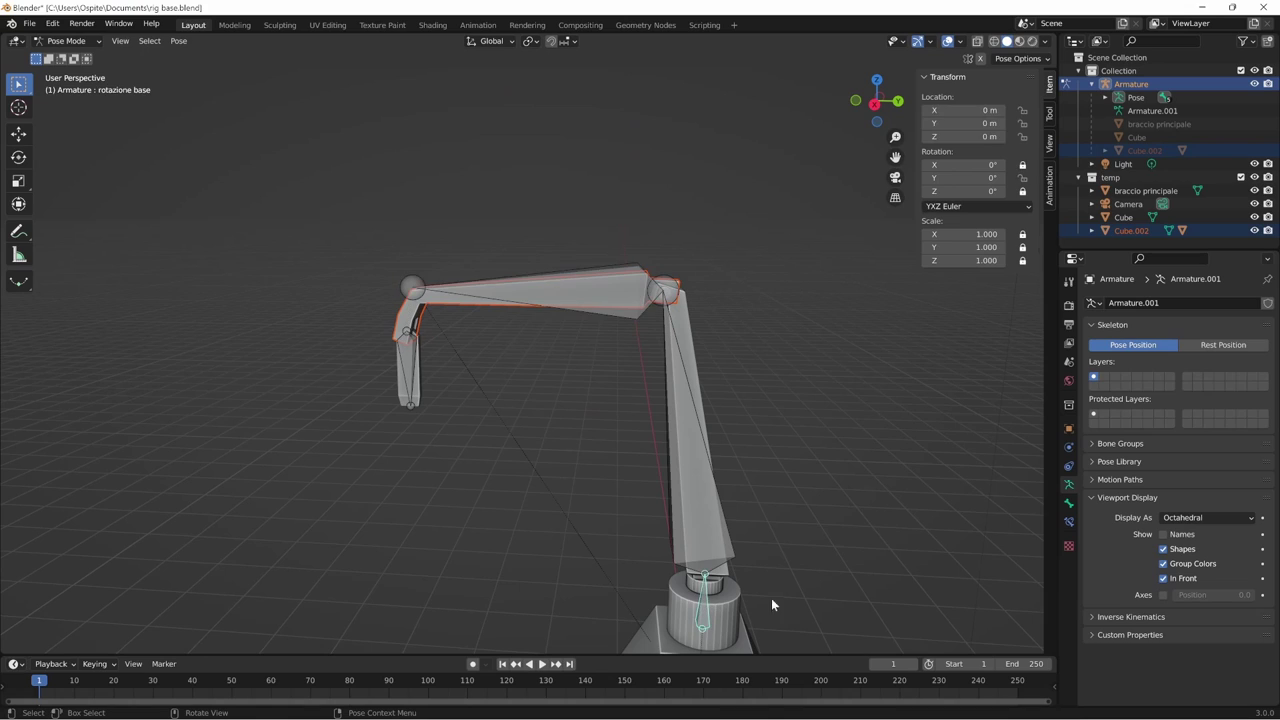
{"action": "key", "text": "r"}
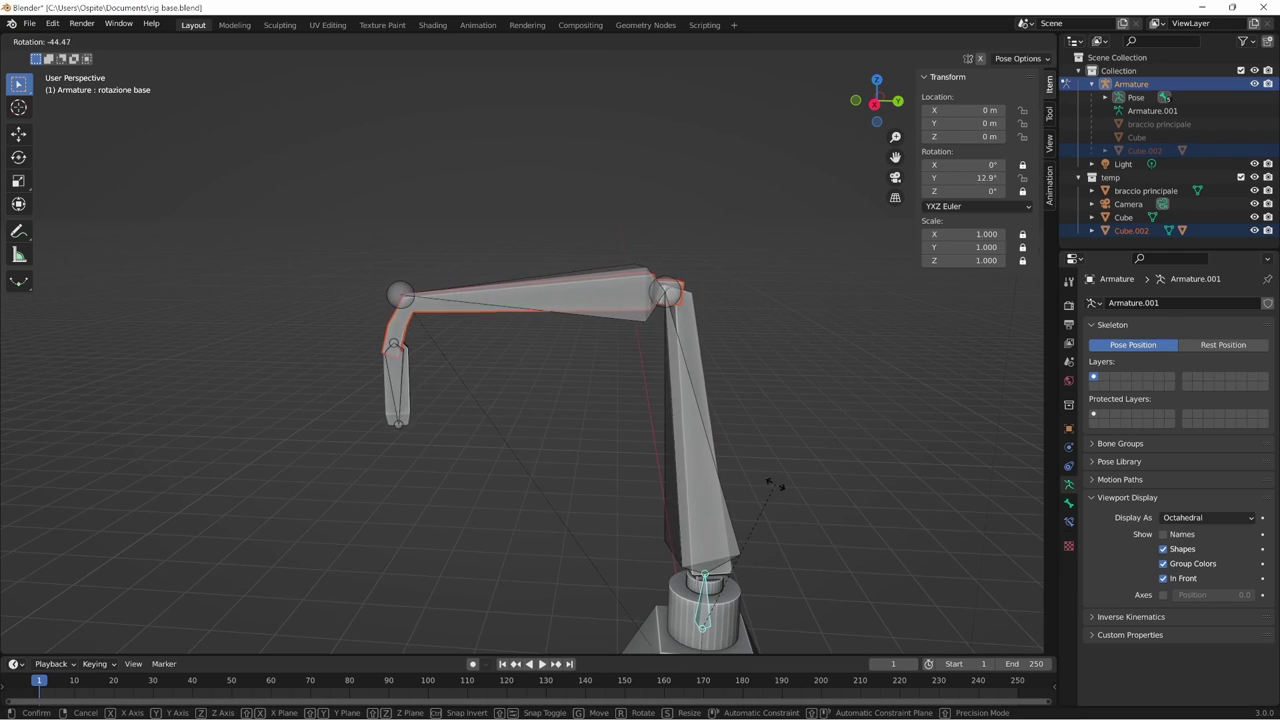
{"action": "right_click", "coordinate": [580, 421]}
{"action": "key", "text": "ctrl+Tab"}
- Parent forearm mesh Cube.001 to the grancio bone with the armature active in Pose Mode
{"action": "left_click", "coordinate": [495, 367]}
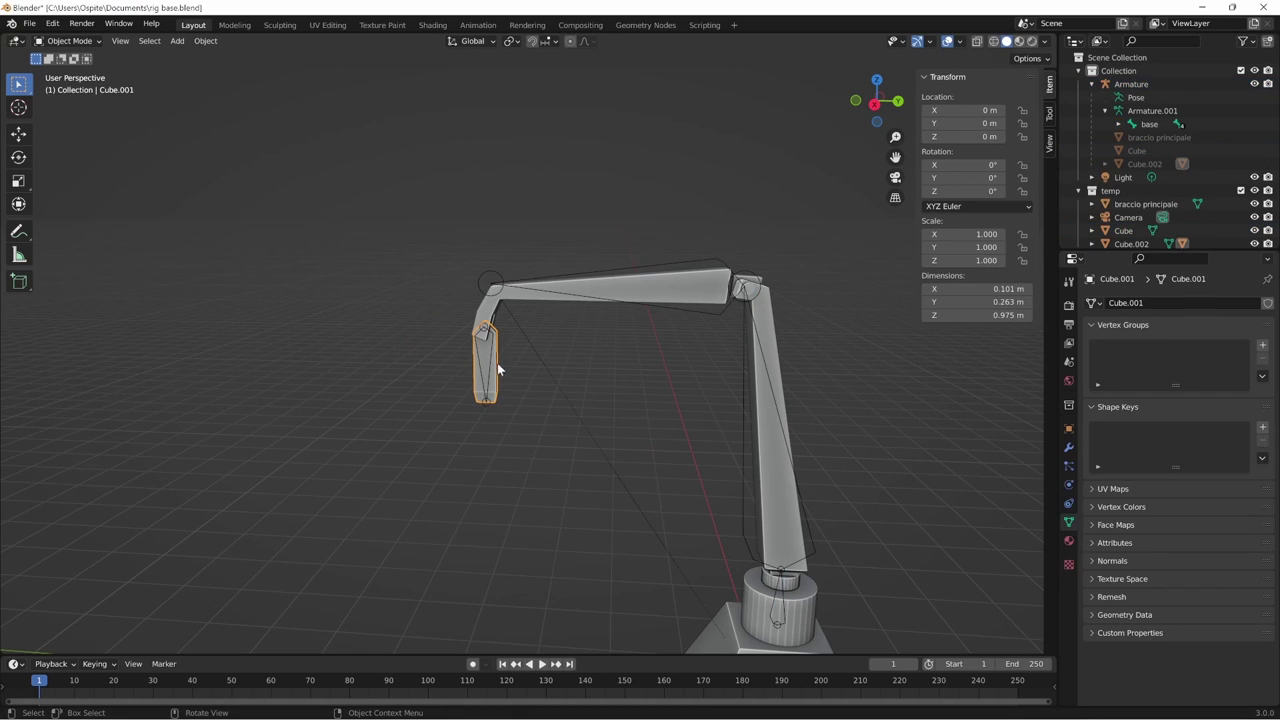
{"action": "left_click", "coordinate": [490, 272], "text": "shift"}
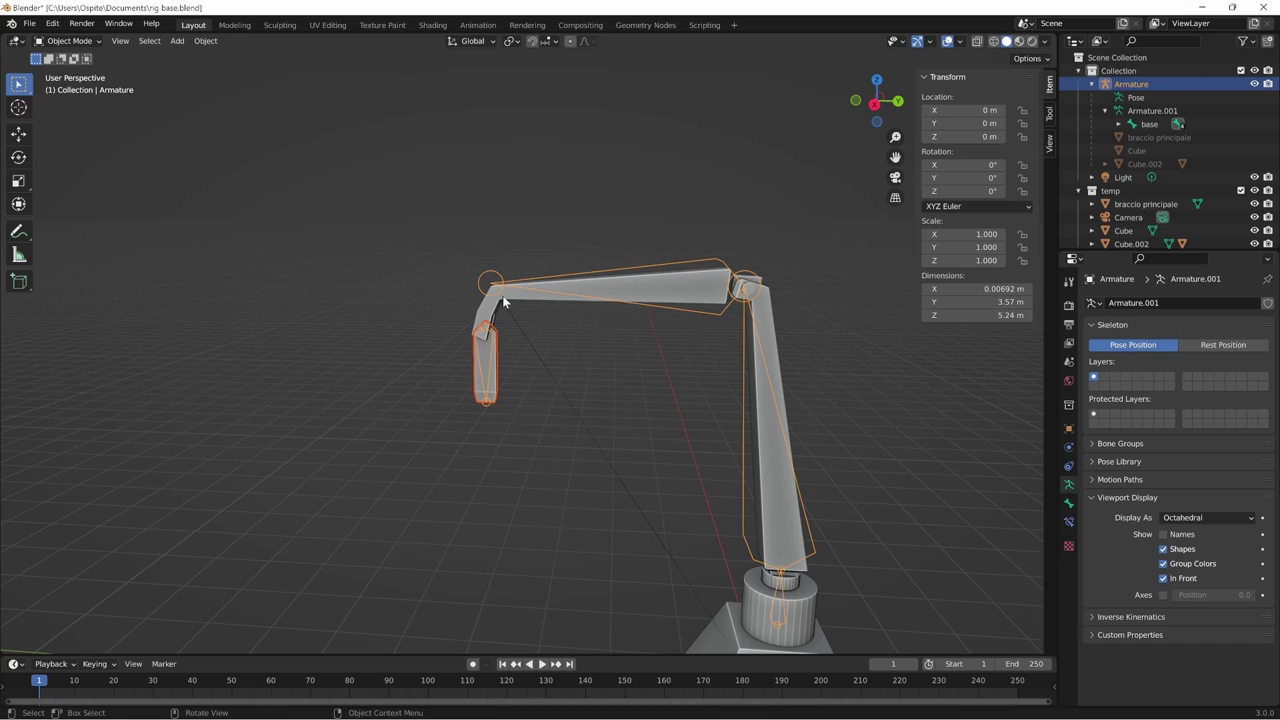
{"action": "key", "text": "ctrl+Tab"}
{"action": "middle_click_drag", "start_coordinate": [665, 437], "coordinate": [568, 390]}
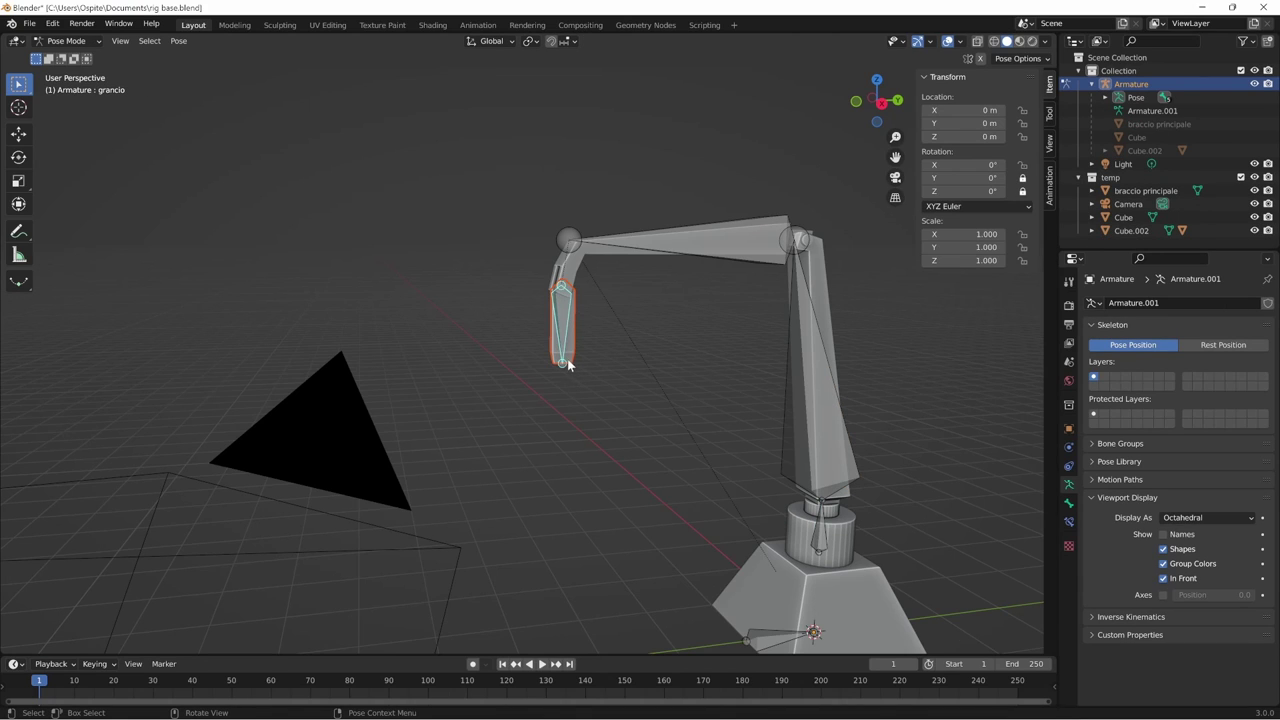
{"action": "key", "text": "ctrl+p"}
{"action": "left_click", "coordinate": [568, 367]}
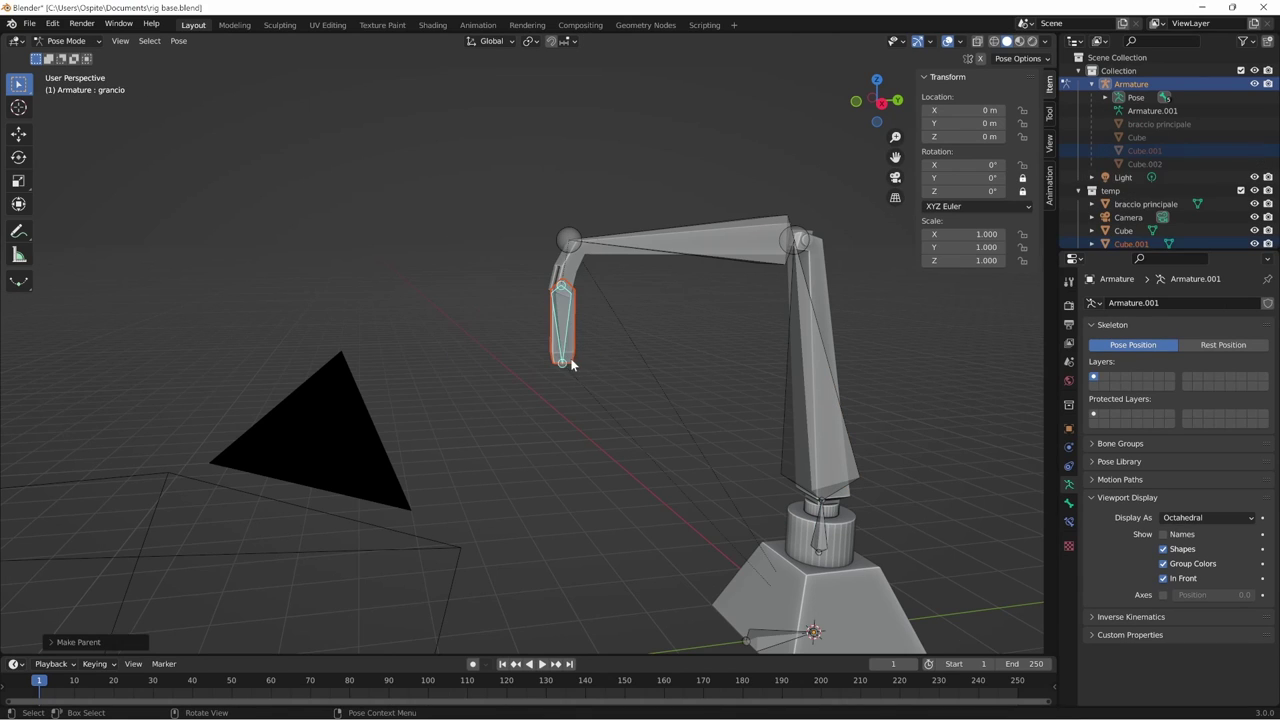
- Test-rotate the grancio, braccio secondario and braccio principale bones, cancelling each rotation
{"action": "middle_click_drag", "start_coordinate": [755, 428], "coordinate": [673, 414]}
{"action": "mouse_move", "coordinate": [620, 352]}
{"action": "middle_mouse_down"}
{"action": "mouse_move", "coordinate": [685, 410]}
{"action": "mouse_move", "coordinate": [748, 407]}
{"action": "middle_mouse_up"}
{"action": "key", "text": "r"}
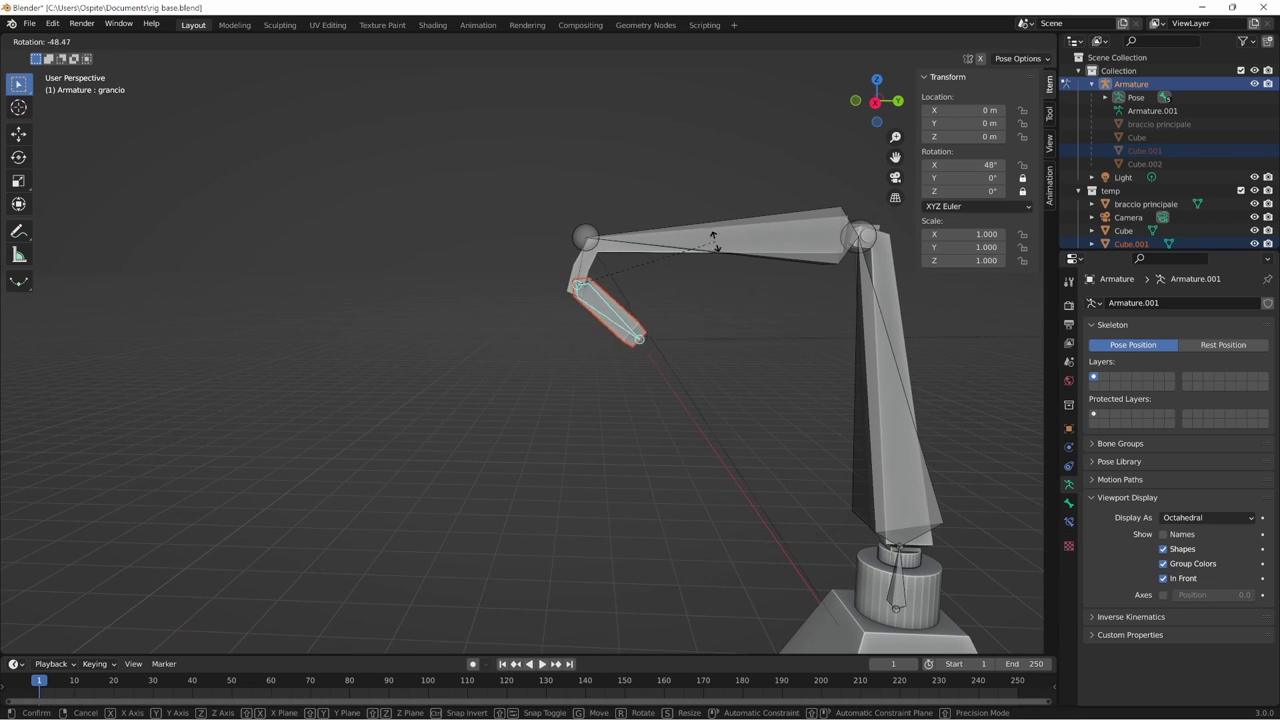
{"action": "key", "text": "Escape"}
{"action": "left_click", "coordinate": [794, 246]}
{"action": "key", "text": "r"}
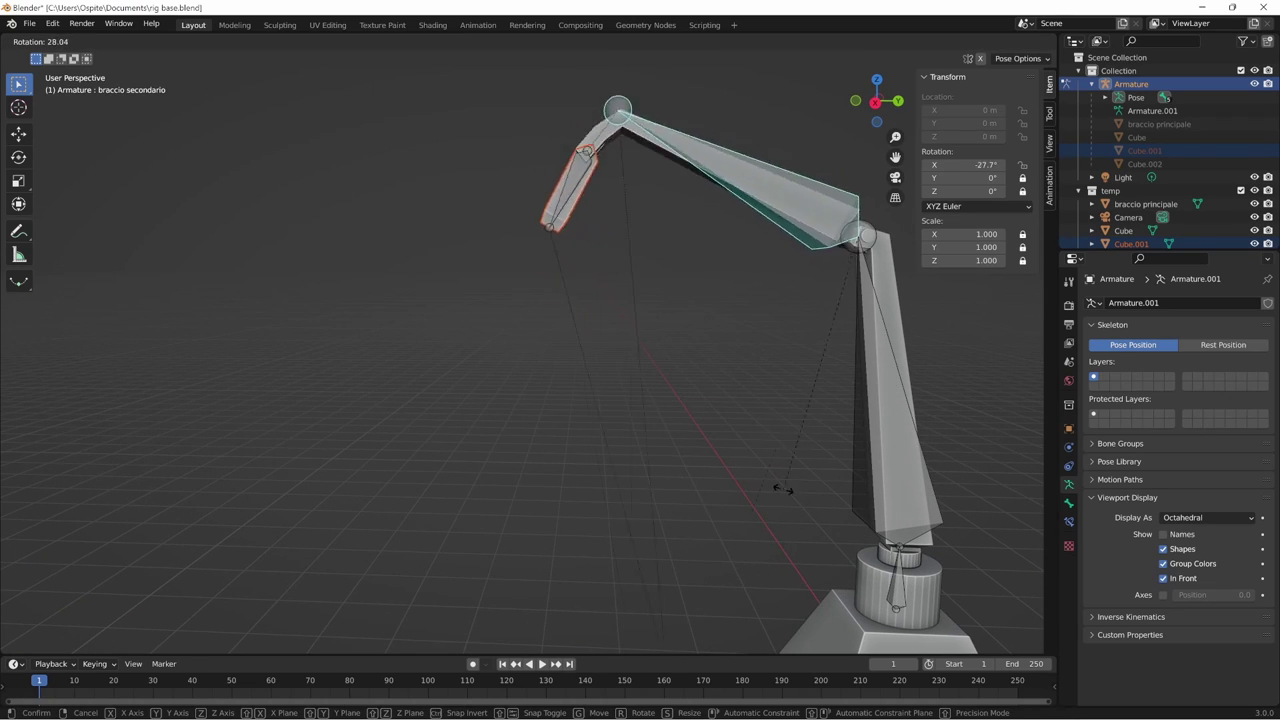
{"action": "key", "text": "Escape"}
{"action": "mouse_move", "coordinate": [918, 401]}
{"action": "middle_mouse_down"}
{"action": "mouse_move", "coordinate": [842, 481]}
{"action": "mouse_move", "coordinate": [732, 489]}
{"action": "mouse_move", "coordinate": [726, 502]}
{"action": "mouse_move", "coordinate": [669, 463]}
{"action": "mouse_move", "coordinate": [743, 477]}
{"action": "mouse_move", "coordinate": [744, 445]}
{"action": "middle_mouse_up"}
{"action": "left_click", "coordinate": [669, 463]}
{"action": "key", "text": "r"}
{"action": "key", "text": "Escape"}
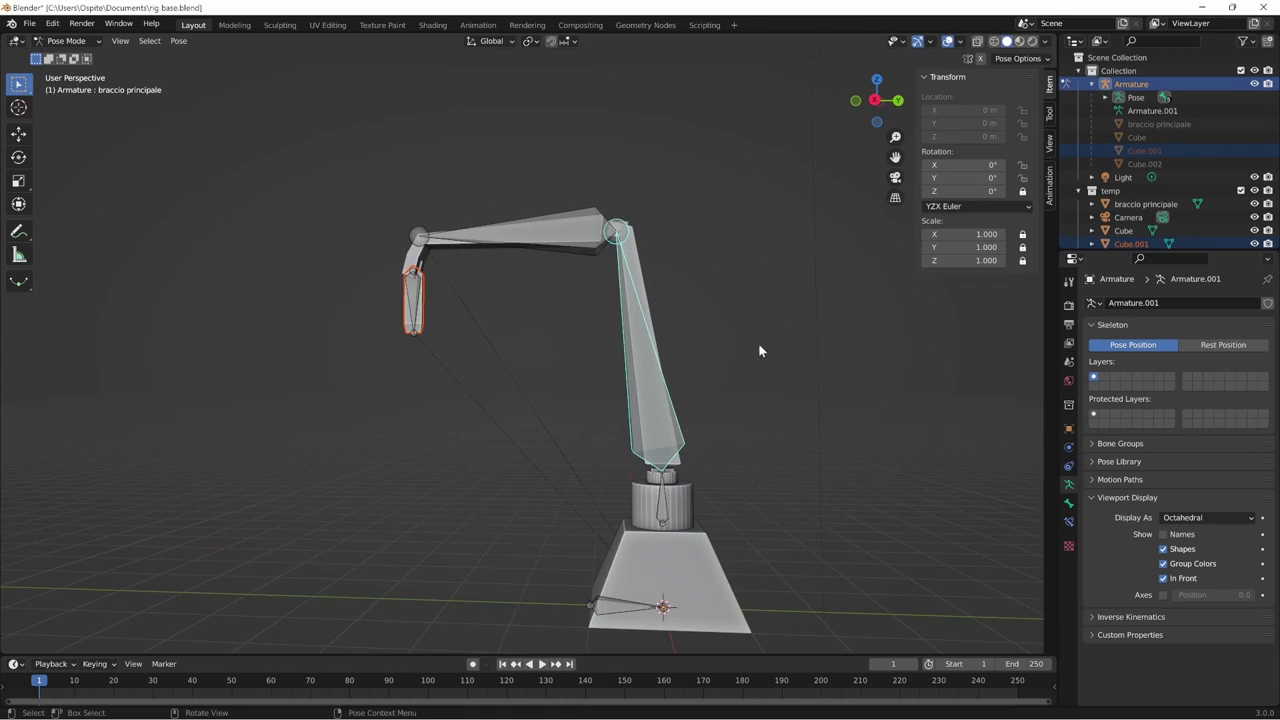
- Test-rotate the rotazione base and braccio principale bones, cancelling the rotations
{"action": "left_click", "coordinate": [668, 495]}
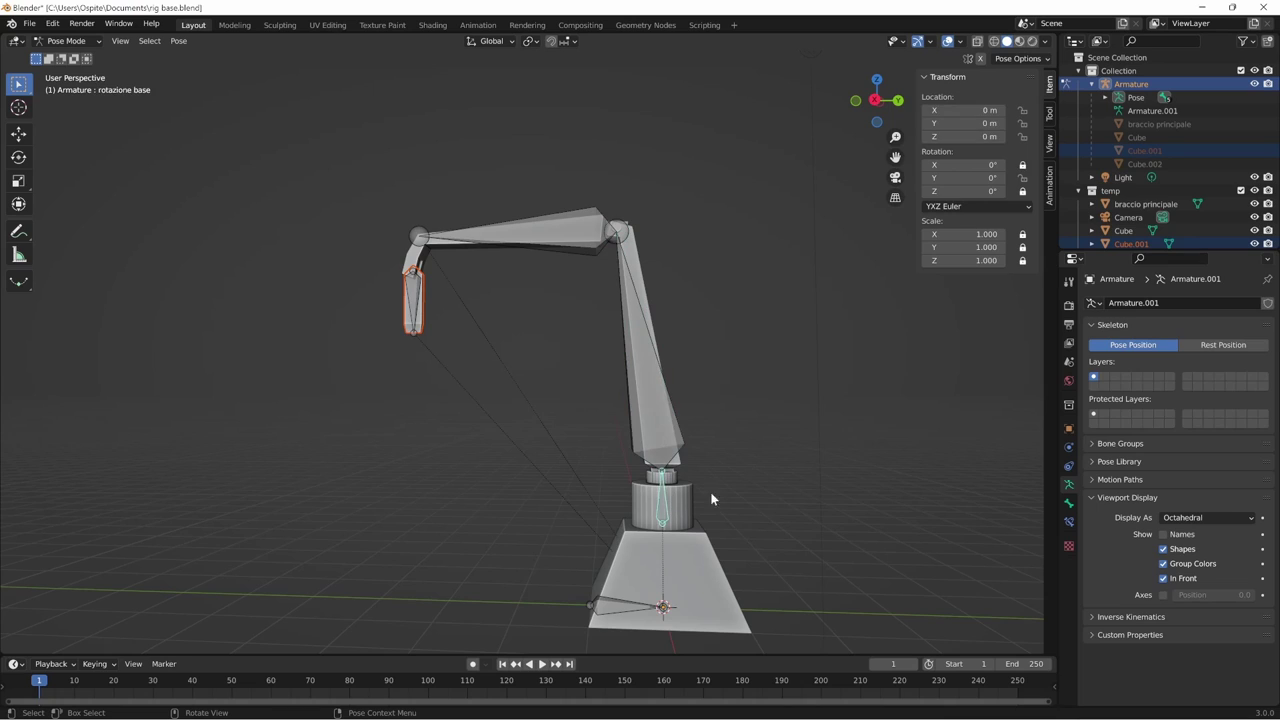
{"action": "key", "text": "r"}
{"action": "left_click", "coordinate": [810, 475]}
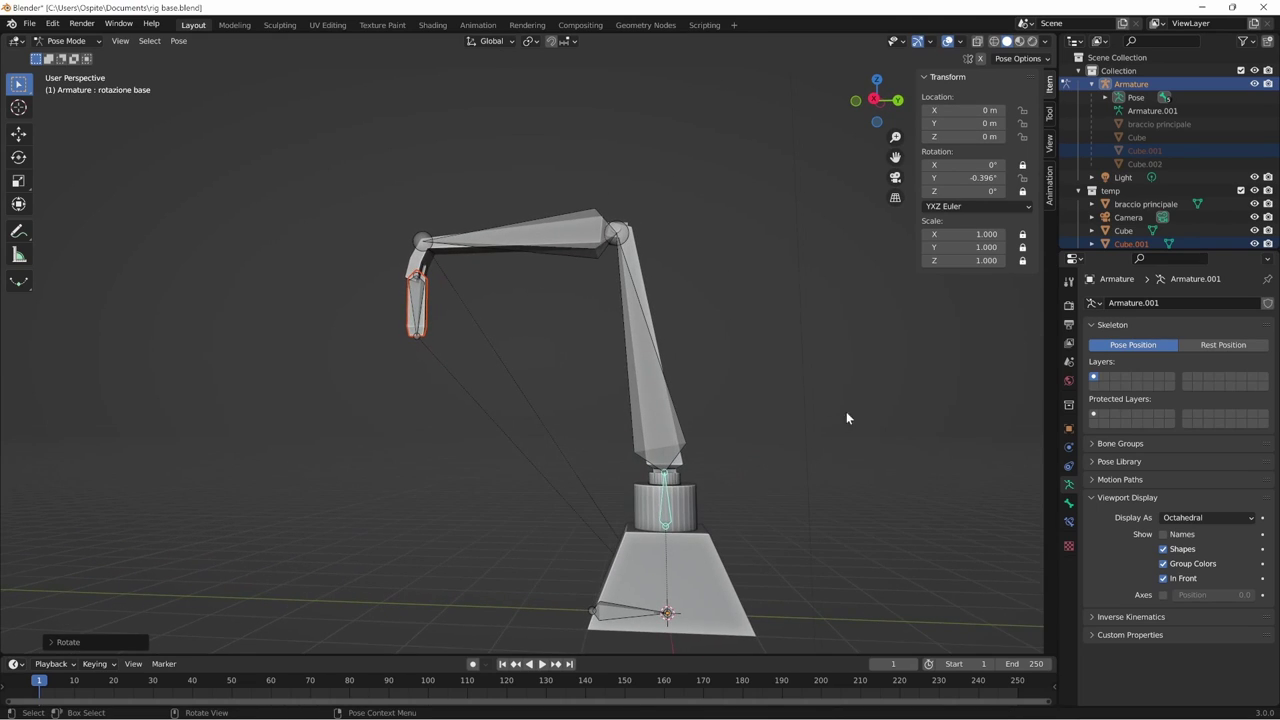
{"action": "key", "text": "r"}
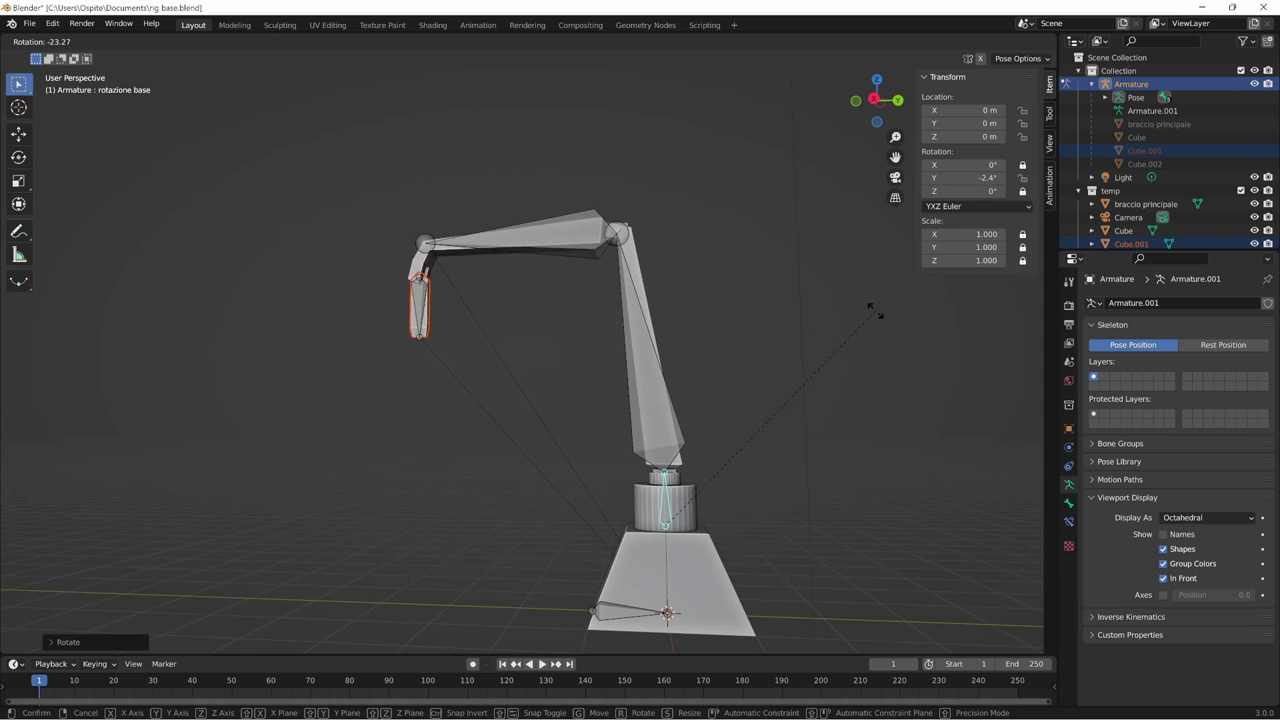
{"action": "right_click", "coordinate": [818, 318]}
{"action": "left_click", "coordinate": [757, 424]}
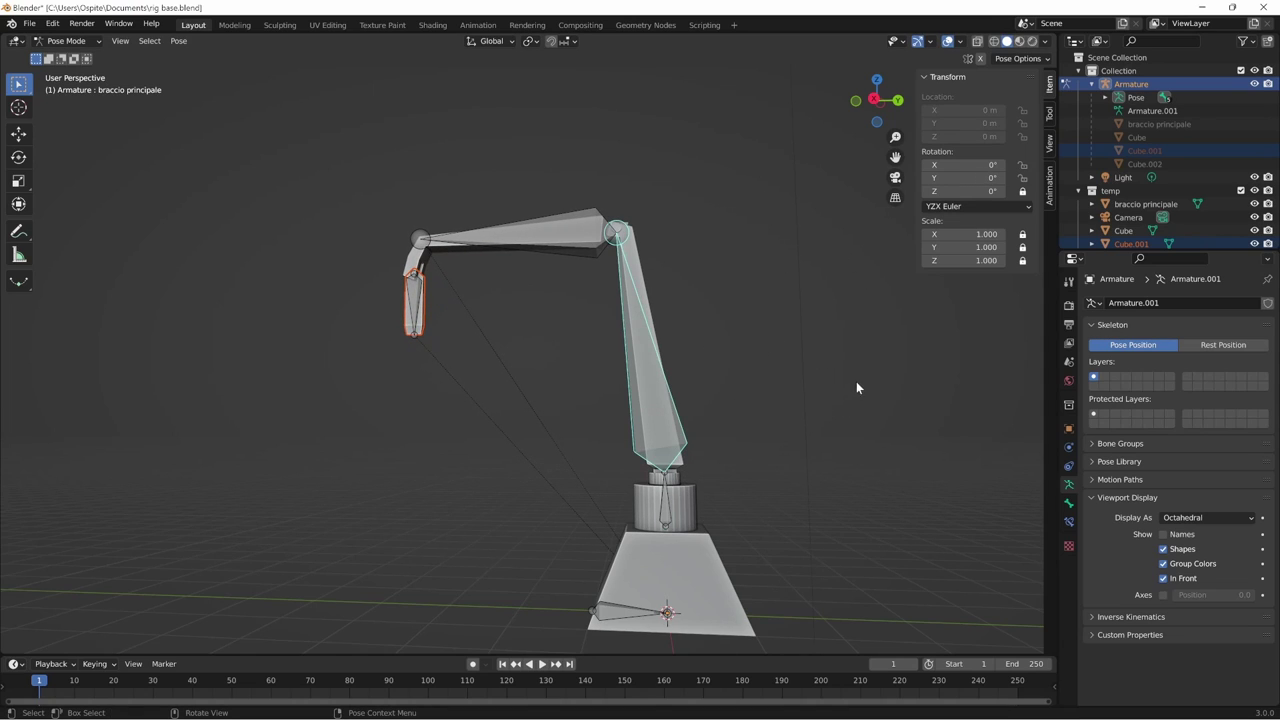
{"action": "key", "text": "r"}
{"action": "right_click", "coordinate": [848, 470]}
{"action": "mouse_move", "coordinate": [848, 470]}
{"action": "middle_mouse_down"}
{"action": "mouse_move", "coordinate": [806, 472]}
{"action": "mouse_move", "coordinate": [785, 486]}
{"action": "mouse_move", "coordinate": [794, 492]}
{"action": "middle_mouse_up"}
- Return to Object Mode and save the rig file with Ctrl+S
{"action": "key", "text": "ctrl+Tab"}
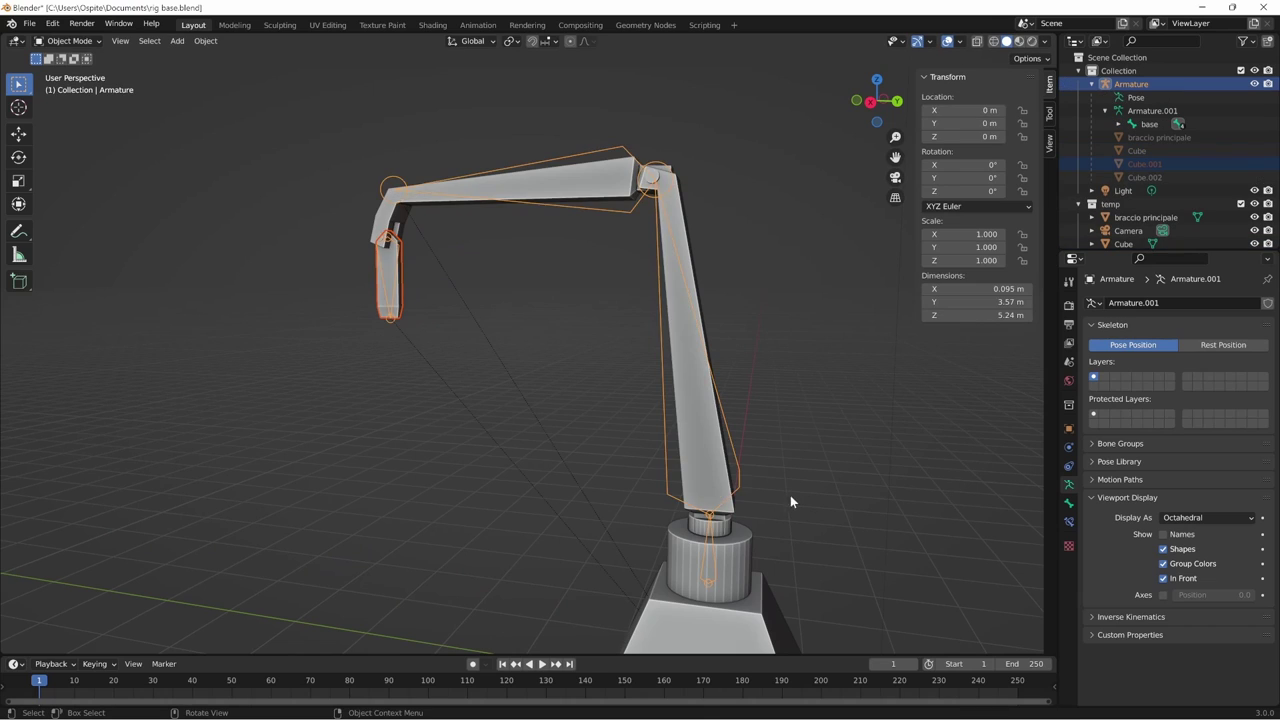
{"action": "left_click", "coordinate": [740, 540]}
{"action": "mouse_move", "coordinate": [740, 540]}
{"action": "middle_mouse_down"}
{"action": "mouse_move", "coordinate": [800, 517]}
{"action": "mouse_move", "coordinate": [772, 478]}
{"action": "mouse_move", "coordinate": [731, 491]}
{"action": "mouse_move", "coordinate": [766, 434]}
{"action": "mouse_move", "coordinate": [703, 517]}
{"action": "mouse_move", "coordinate": [843, 503]}
{"action": "mouse_move", "coordinate": [831, 510]}
{"action": "middle_mouse_up"}
{"action": "key", "text": "ctrl+s"}
- Switch the selection between the armature and the braccio principale mesh
{"action": "left_click", "coordinate": [658, 456]}
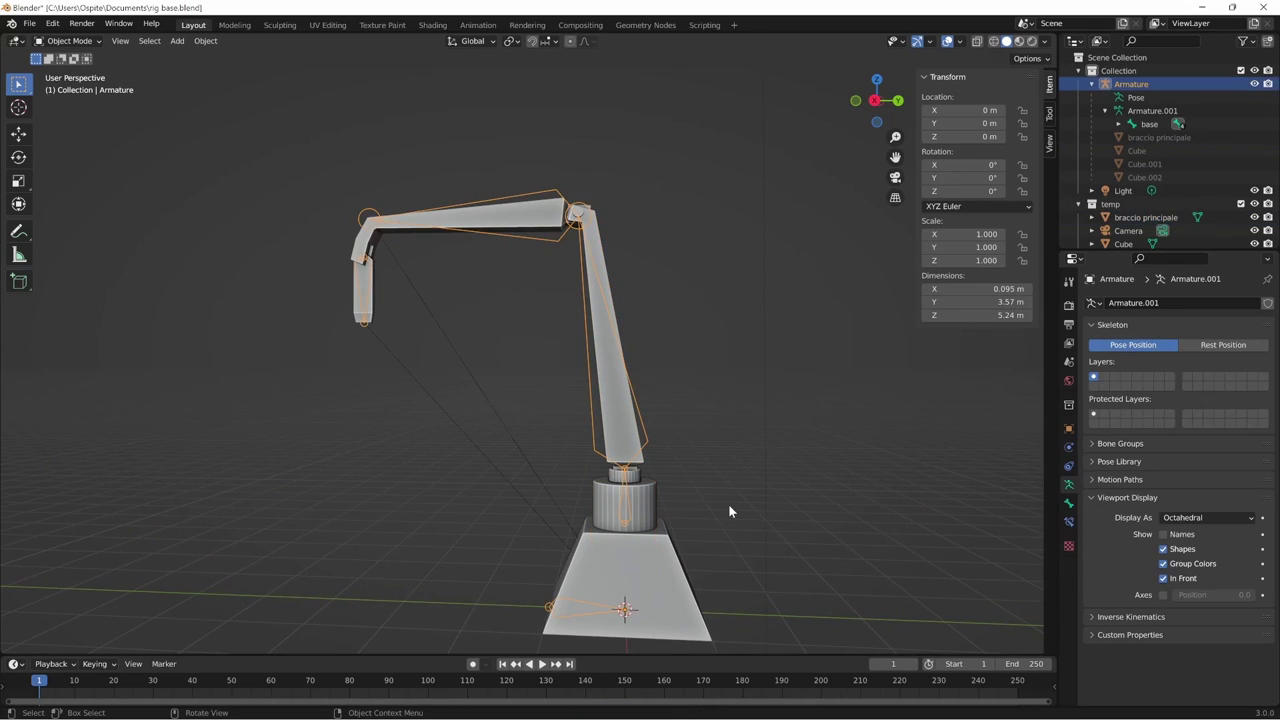
{"action": "left_click", "coordinate": [643, 512]}
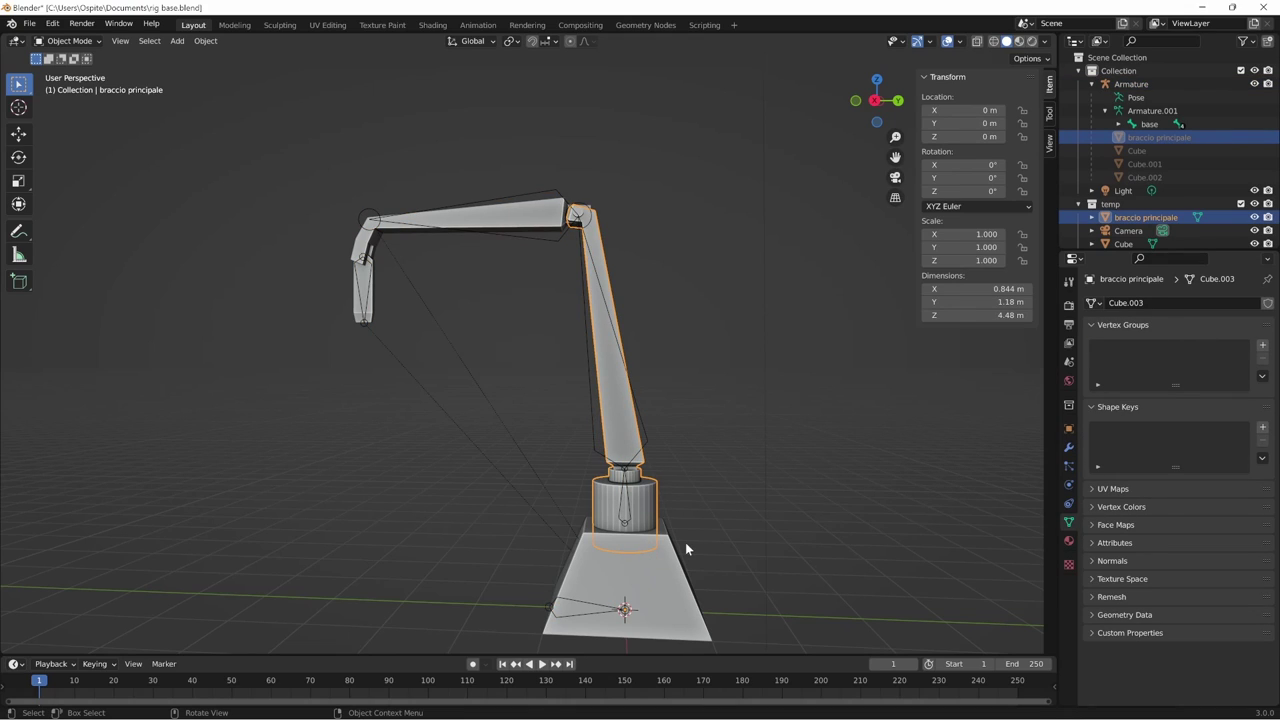
{"action": "scroll", "coordinate": [752, 522], "scroll_direction": "up", "scroll_amount": 2}
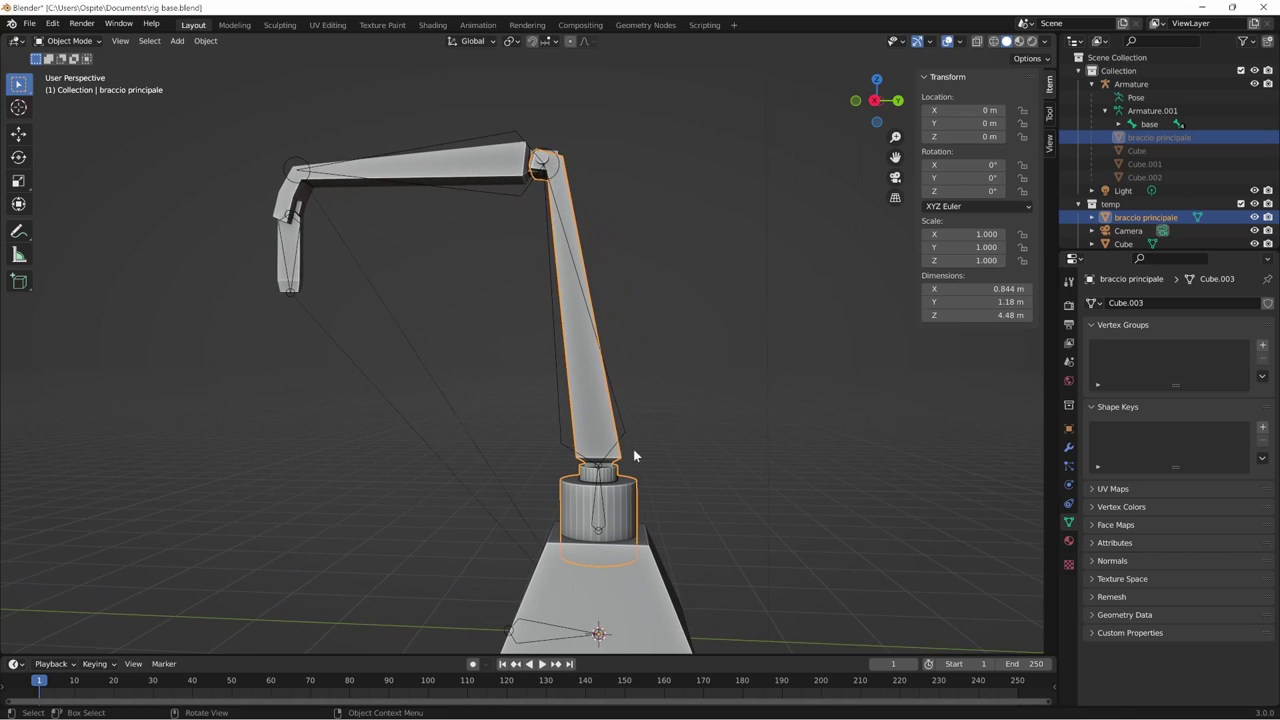
{"action": "left_click", "coordinate": [633, 456]}
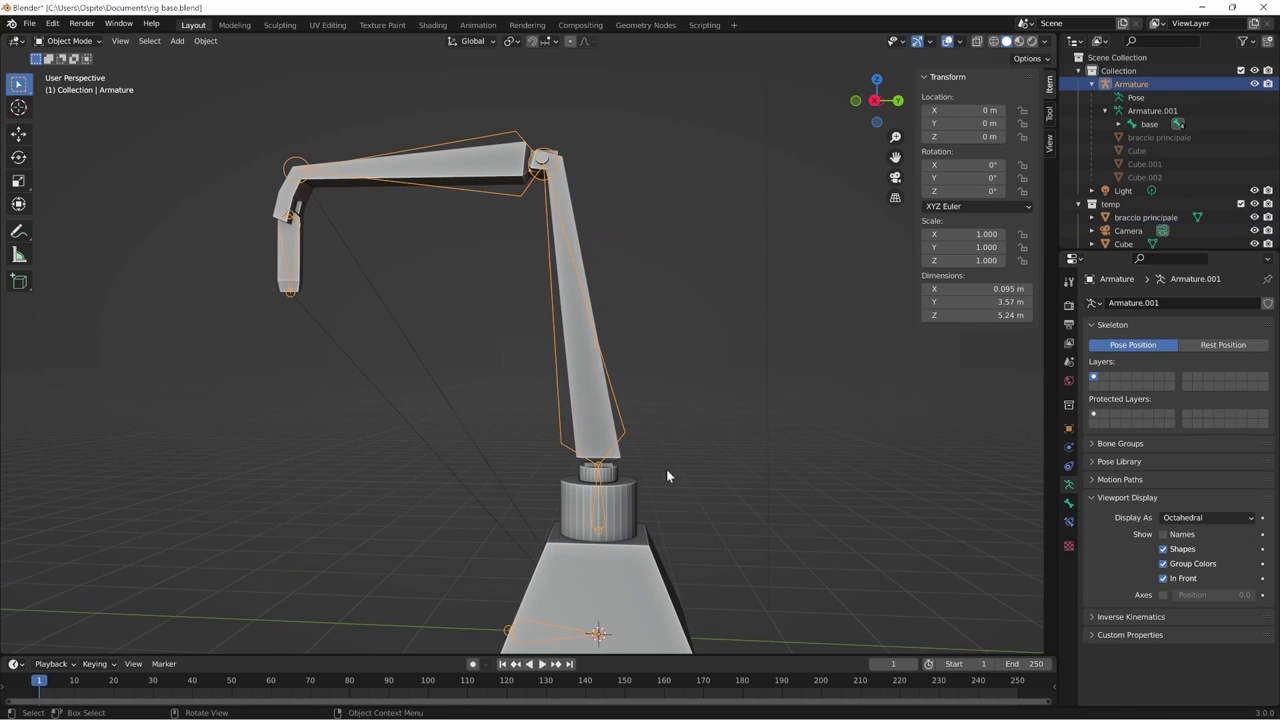
{"action": "left_click", "coordinate": [621, 517]}
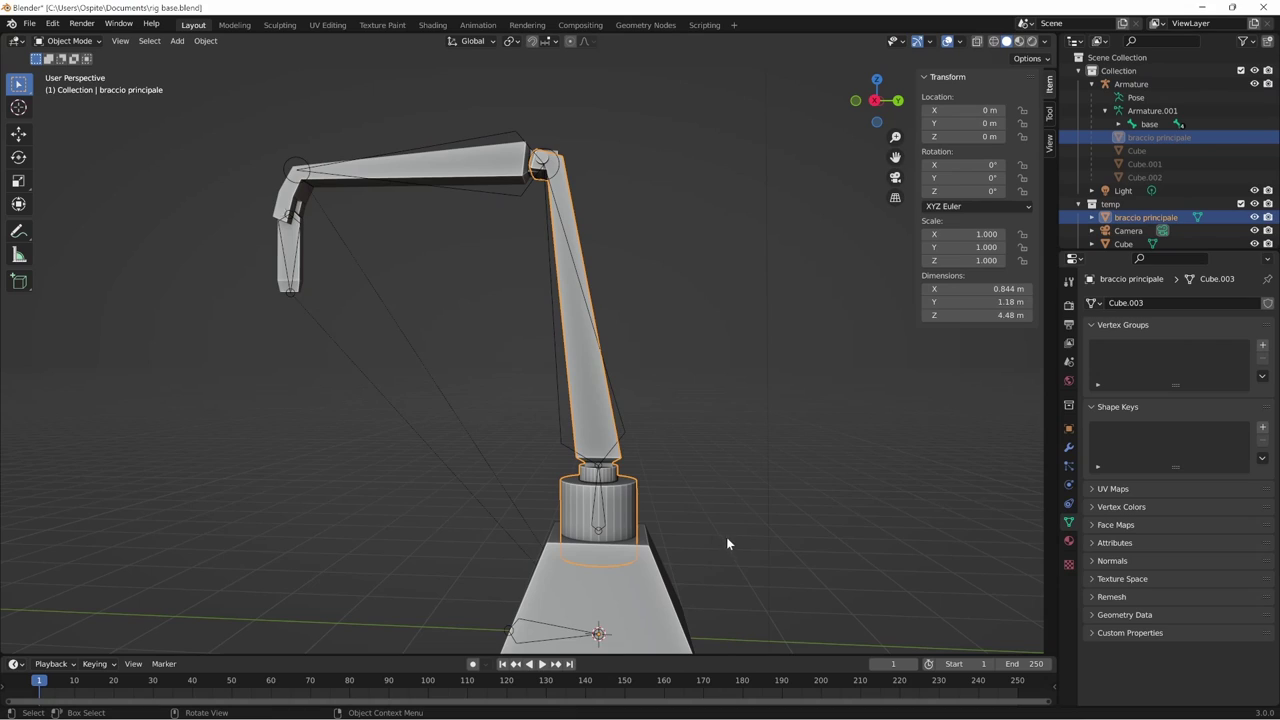
{"action": "middle_click_drag", "start_coordinate": [727, 545], "coordinate": [701, 545], "text": "shift"}
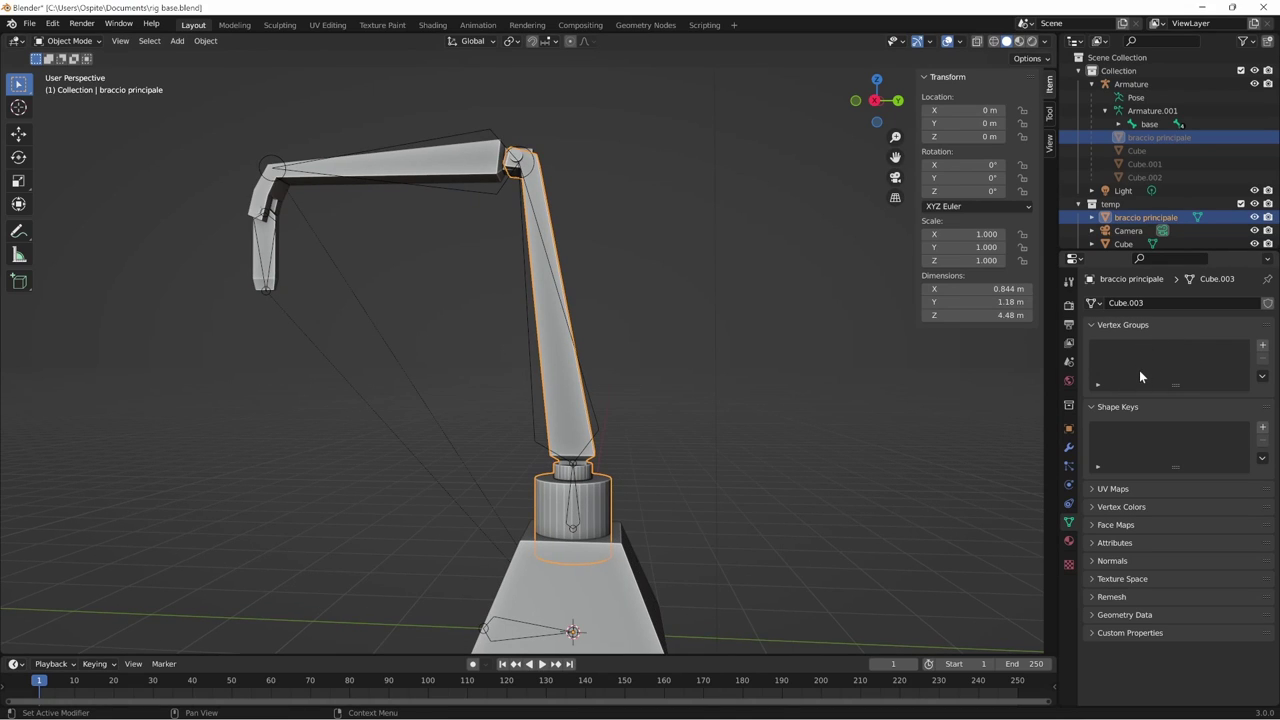
- Confirm in Pose Mode that the base bone is named rotazione base, then reselect the mesh
{"action": "left_click", "coordinate": [585, 498]}
{"action": "key", "text": "ctrl+Tab"}
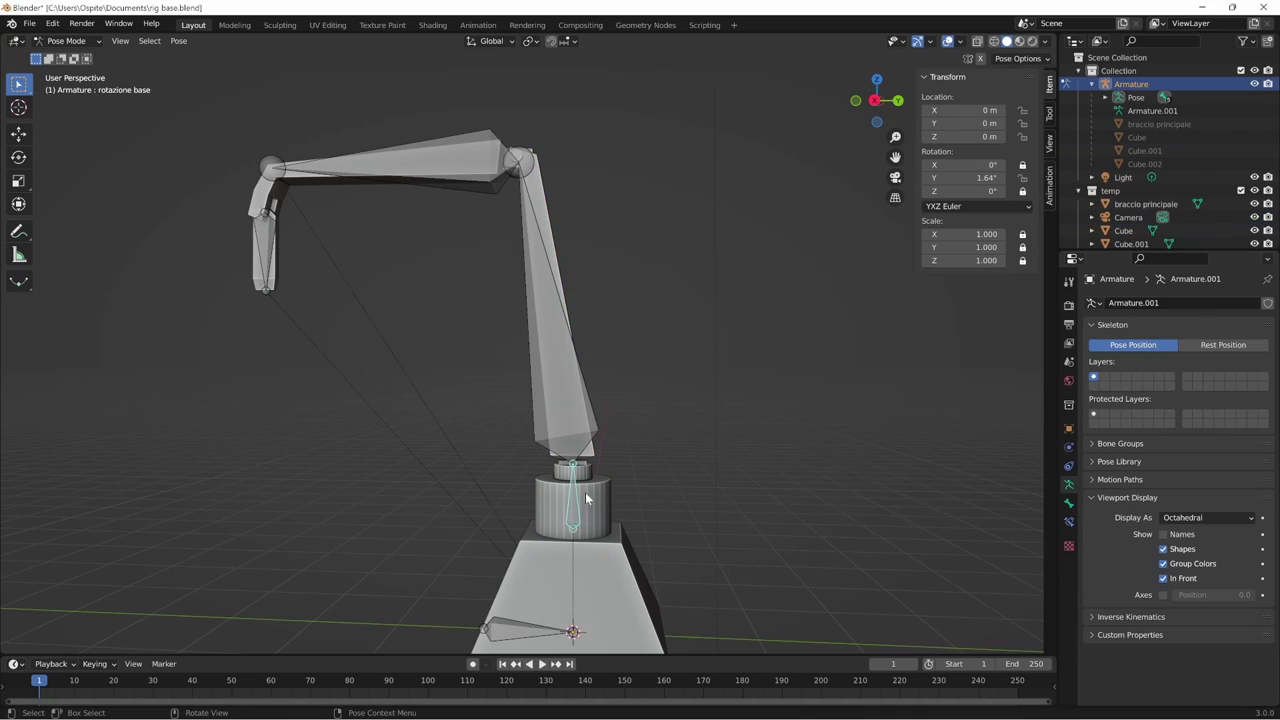
{"action": "key", "text": "F2"}
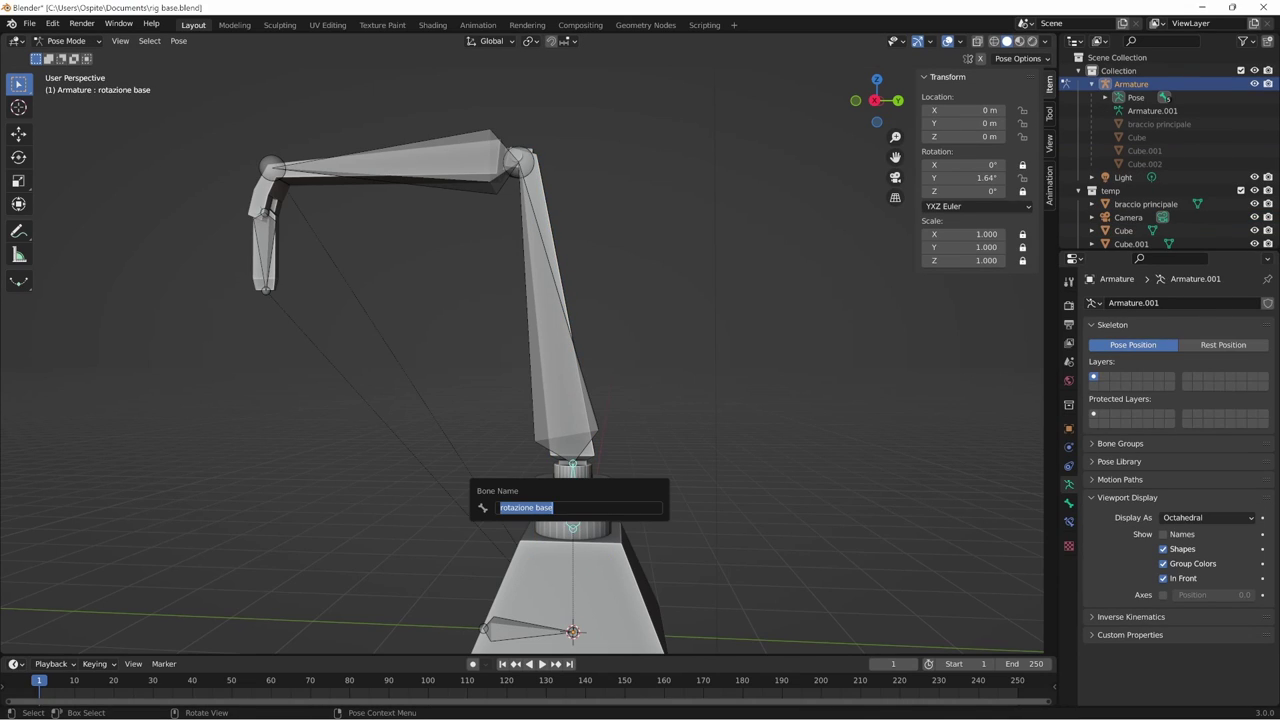
{"action": "key", "text": "Return"}
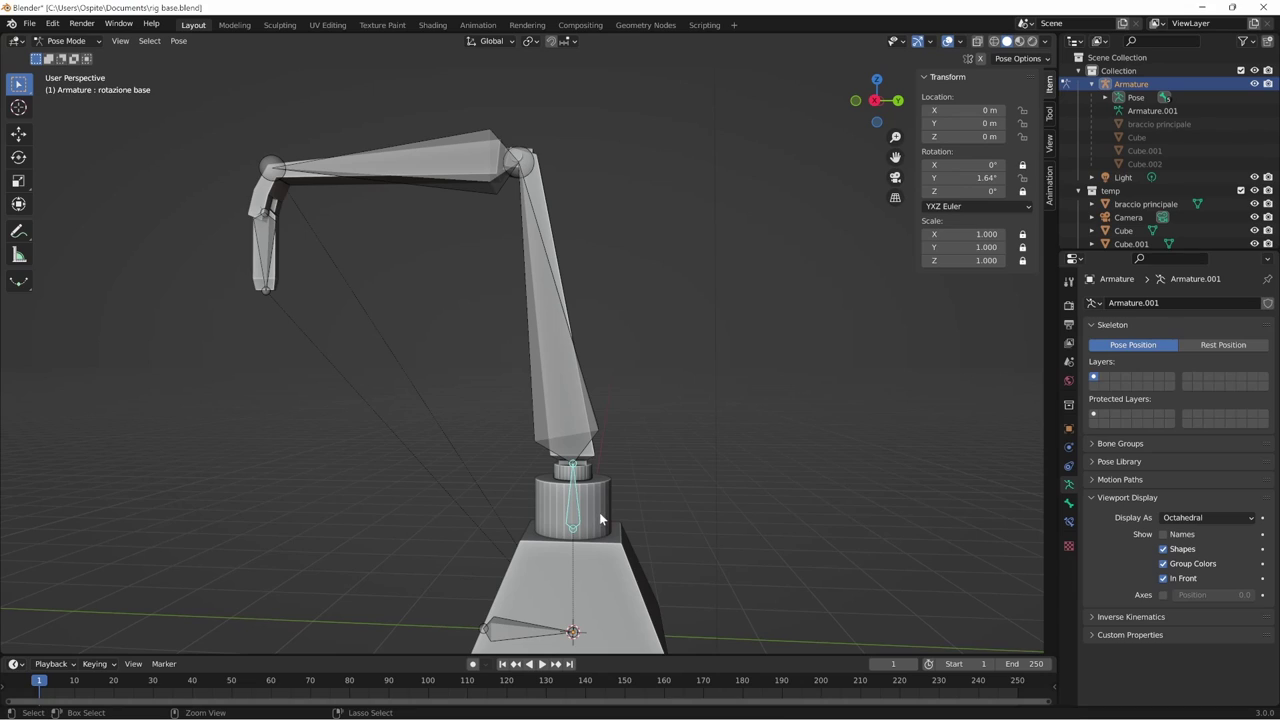
{"action": "key", "text": "ctrl+Tab"}
{"action": "left_click", "coordinate": [600, 519]}
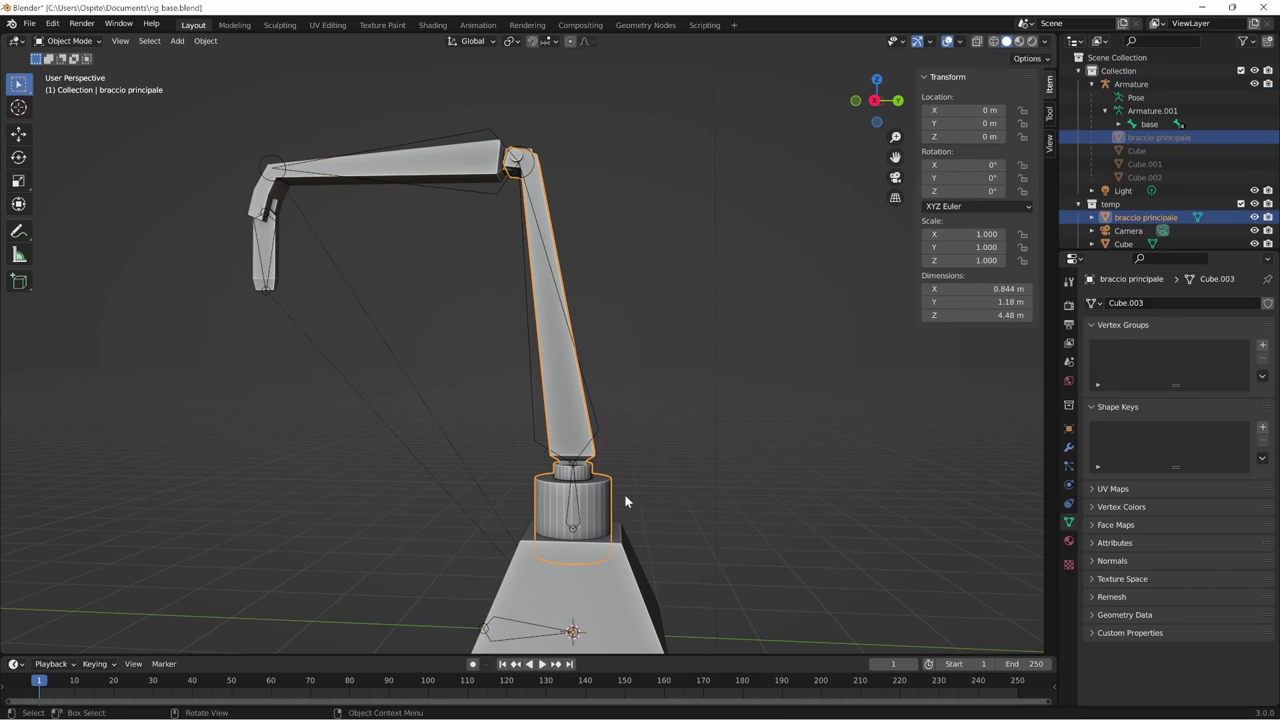
- Add a vertex group to the mesh and name it rotazione base
{"action": "left_click", "coordinate": [1262, 344]}
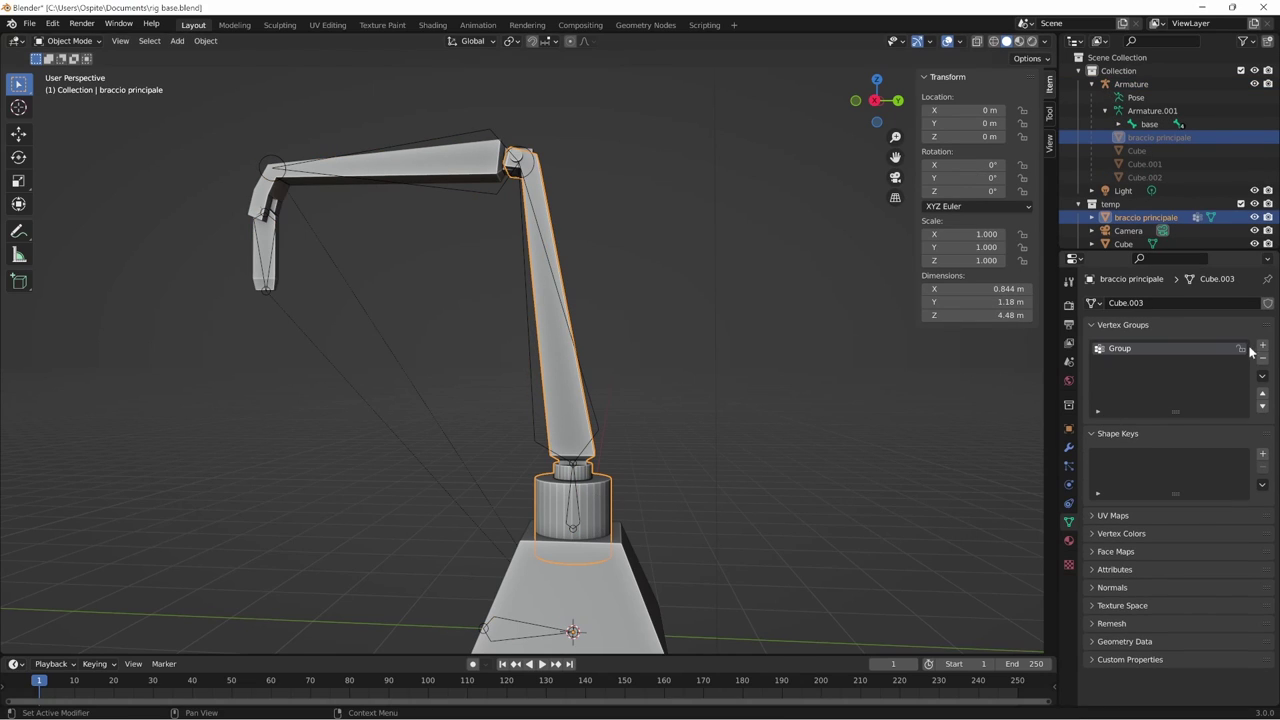
{"action": "double_click", "coordinate": [1126, 348]}
{"action": "type", "text": "rotazione base"}
{"action": "key", "text": "Return"}
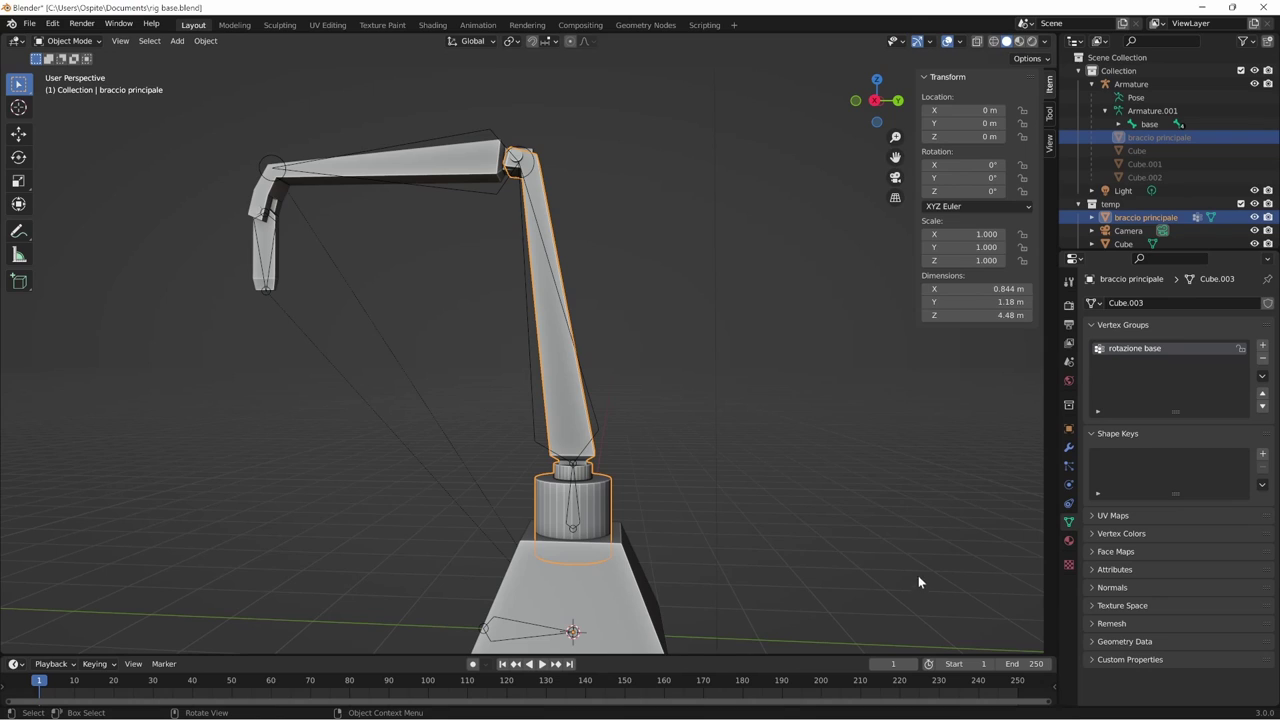
- In Edit Mode, select all linked vertices of the base cylinder
{"action": "middle_click_drag", "start_coordinate": [670, 597], "coordinate": [734, 545]}
{"action": "scroll", "coordinate": [734, 545], "scroll_direction": "up", "scroll_amount": 2}
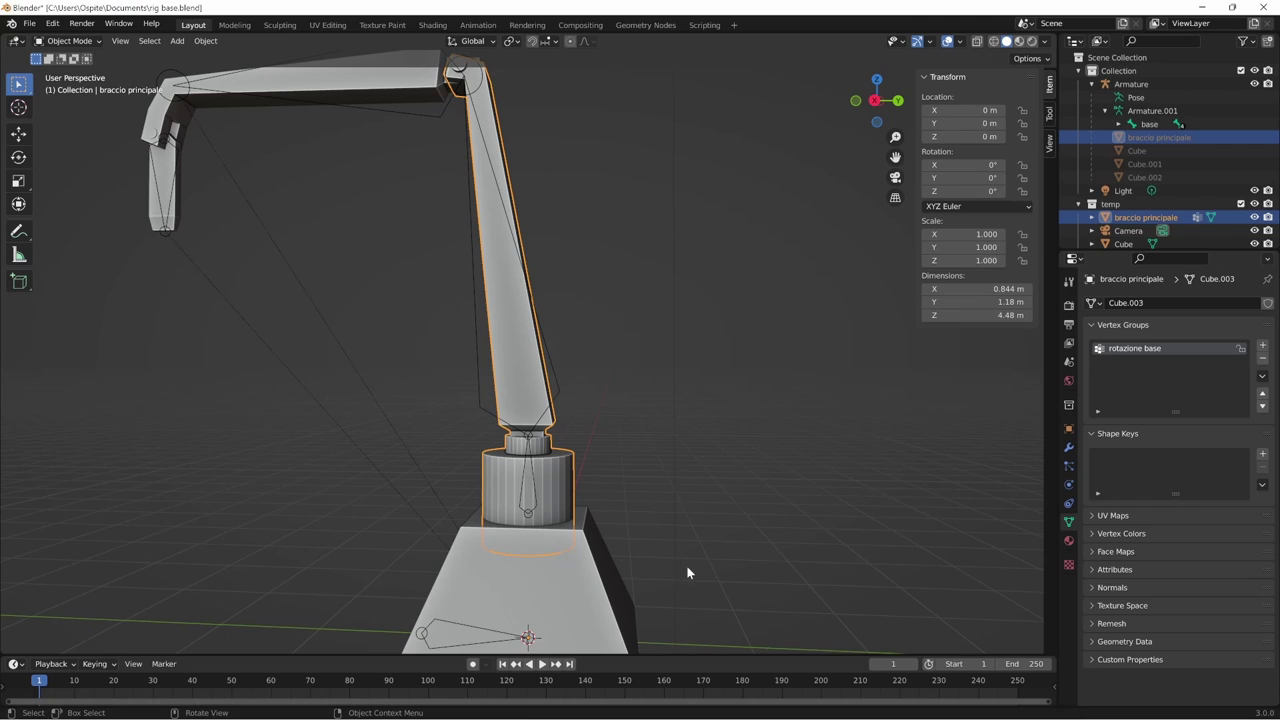
{"action": "key", "text": "Tab"}
{"action": "mouse_move", "coordinate": [703, 503]}
{"action": "middle_mouse_down"}
{"action": "mouse_move", "coordinate": [689, 523]}
{"action": "mouse_move", "coordinate": [678, 507]}
{"action": "middle_mouse_up"}
{"action": "key", "text": "l"}
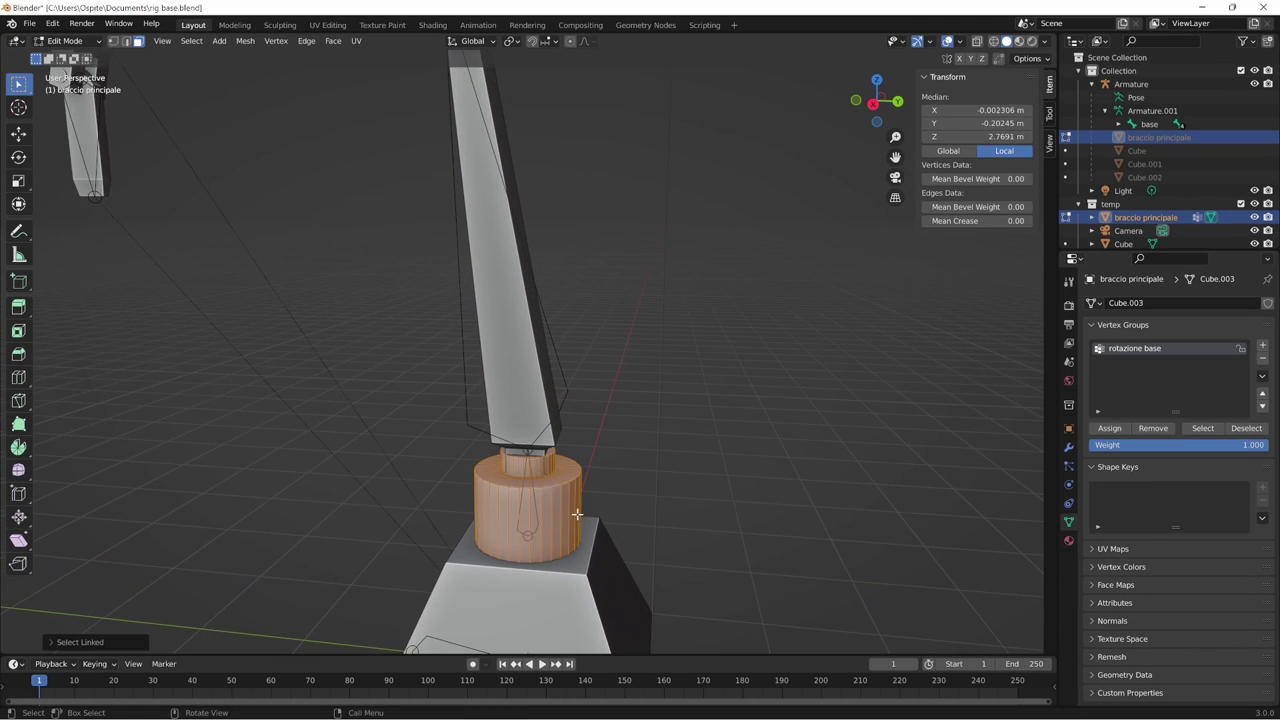
{"action": "middle_click_drag", "start_coordinate": [588, 487], "coordinate": [630, 489]}
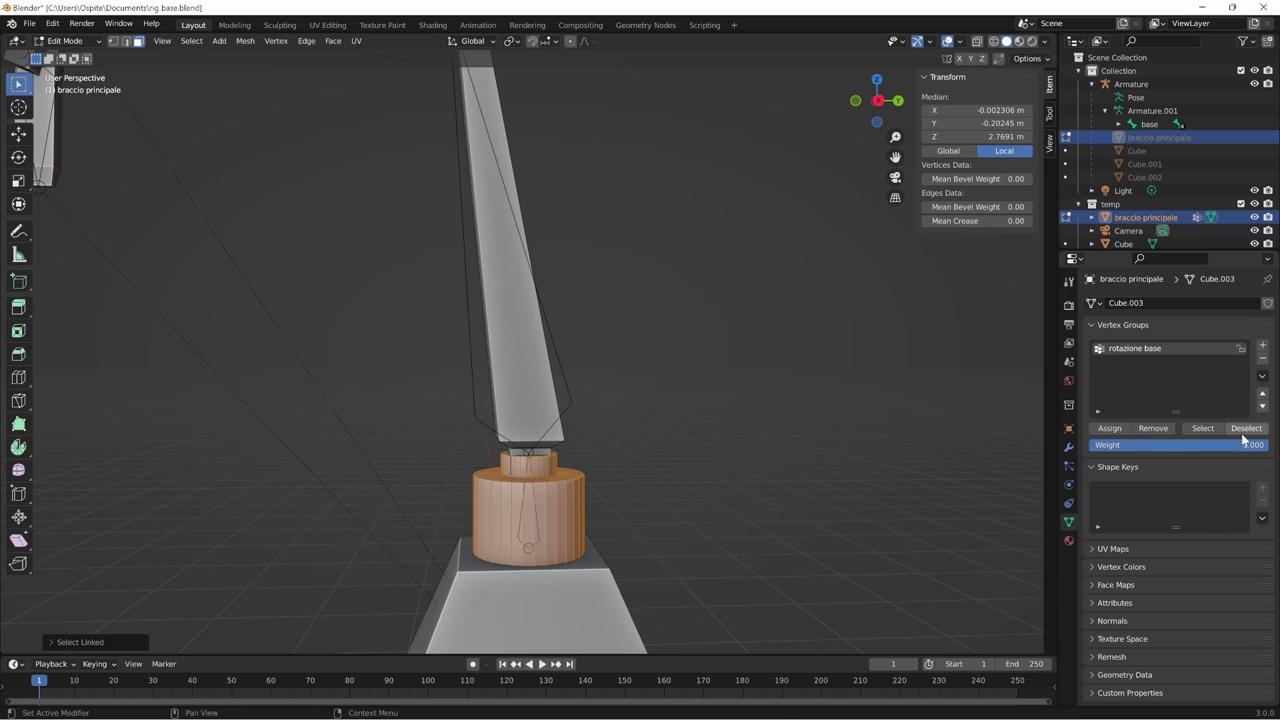
- Assign the base cylinder to rotazione base and copy the braccio principale bone's name
{"action": "left_click", "coordinate": [1117, 430]}
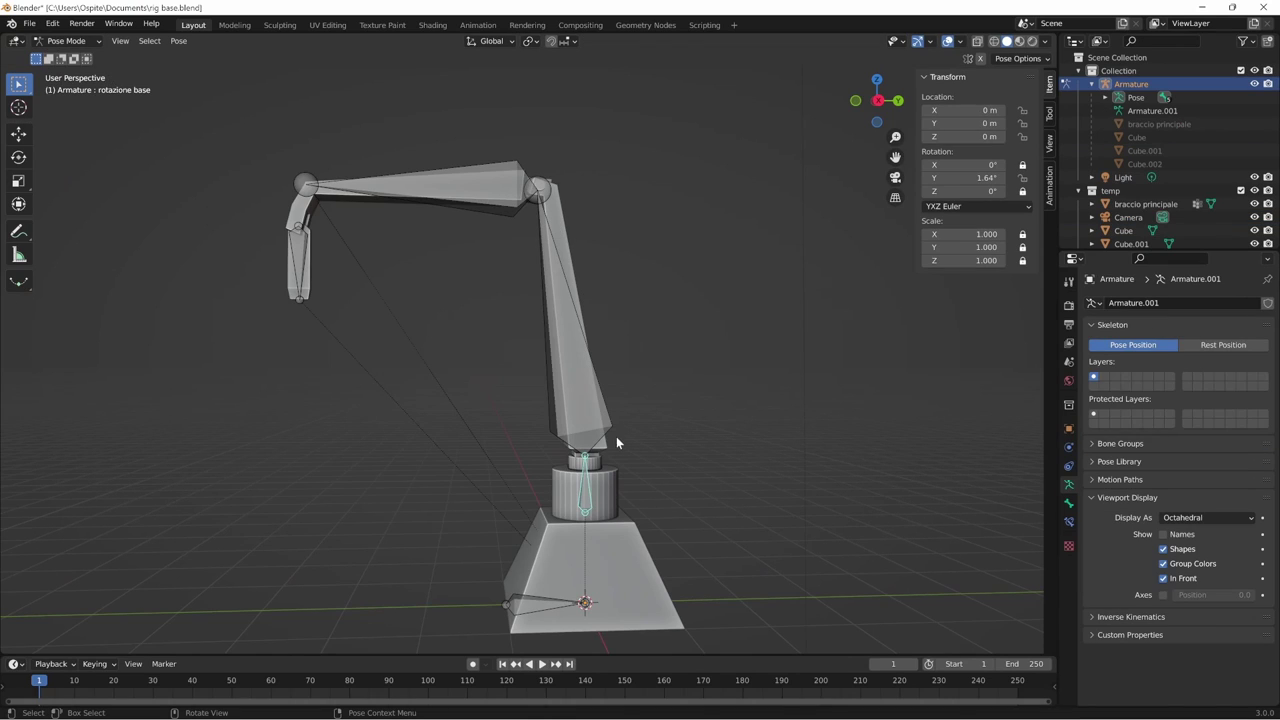
{"action": "left_click", "coordinate": [606, 424]}
{"action": "key", "text": "F2"}
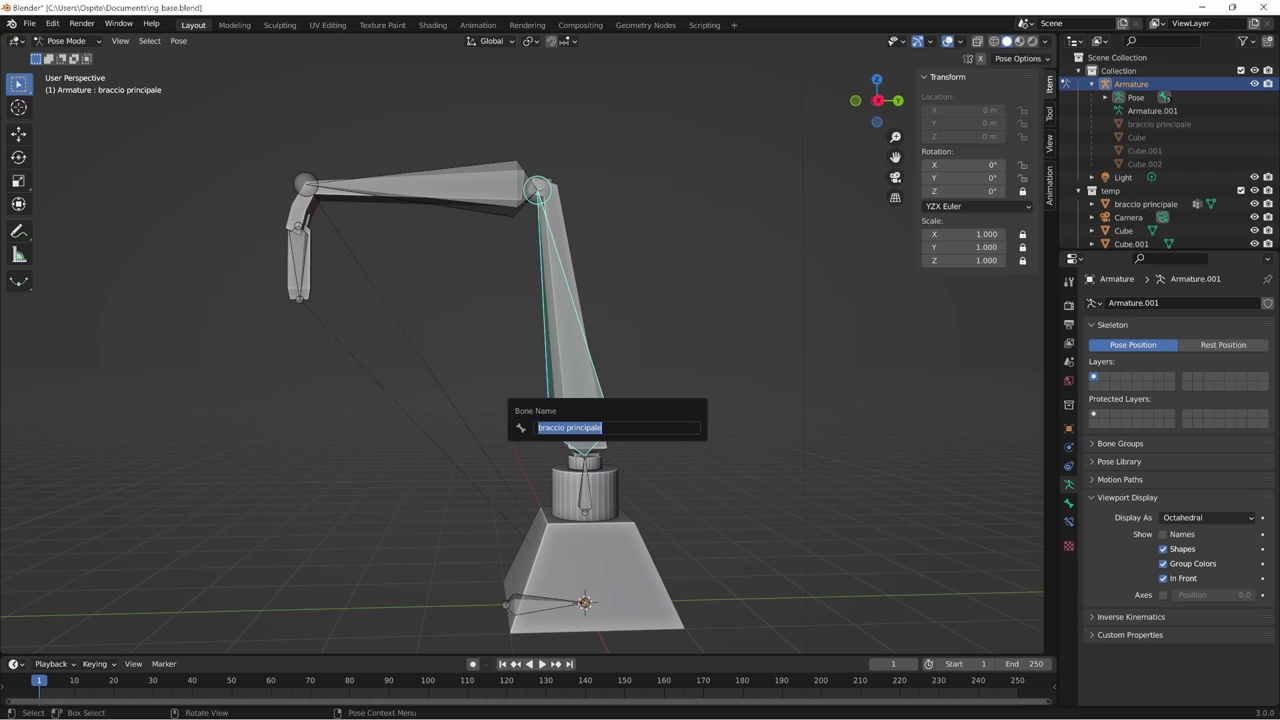
{"action": "middle_click_drag", "start_coordinate": [627, 493], "coordinate": [669, 450], "text": "ctrl"}
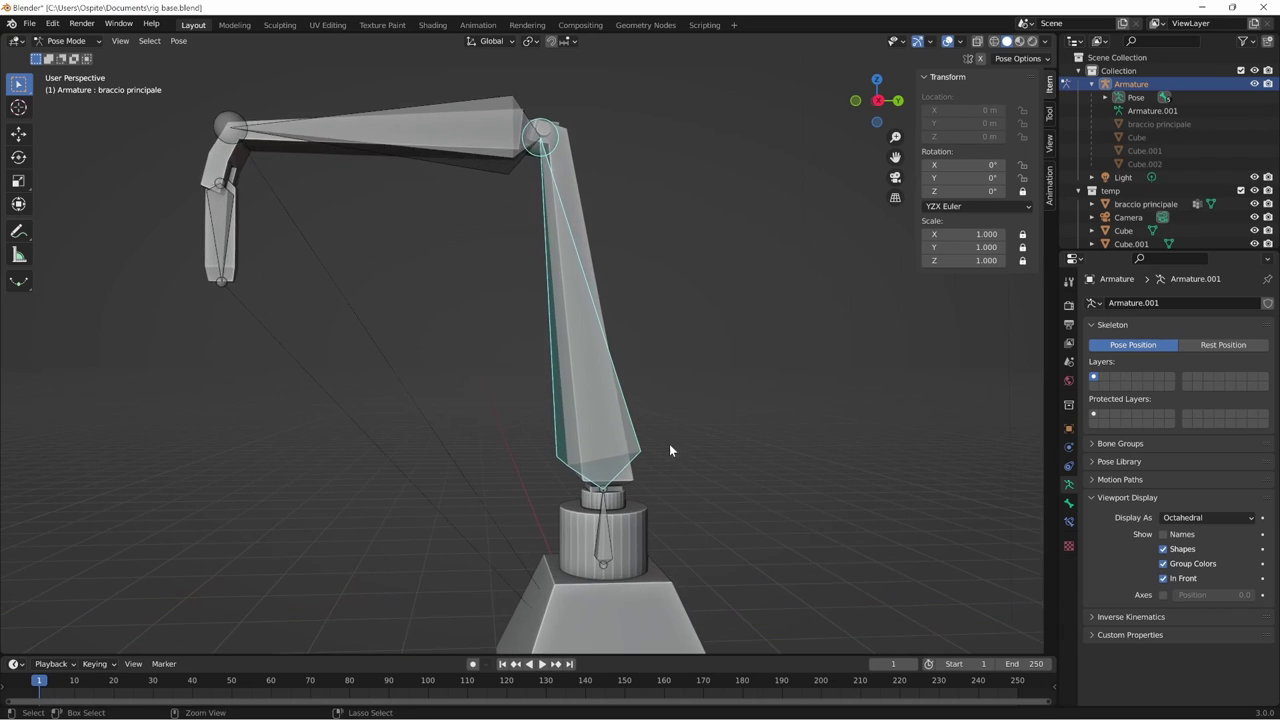
{"action": "key", "text": "Tab"}
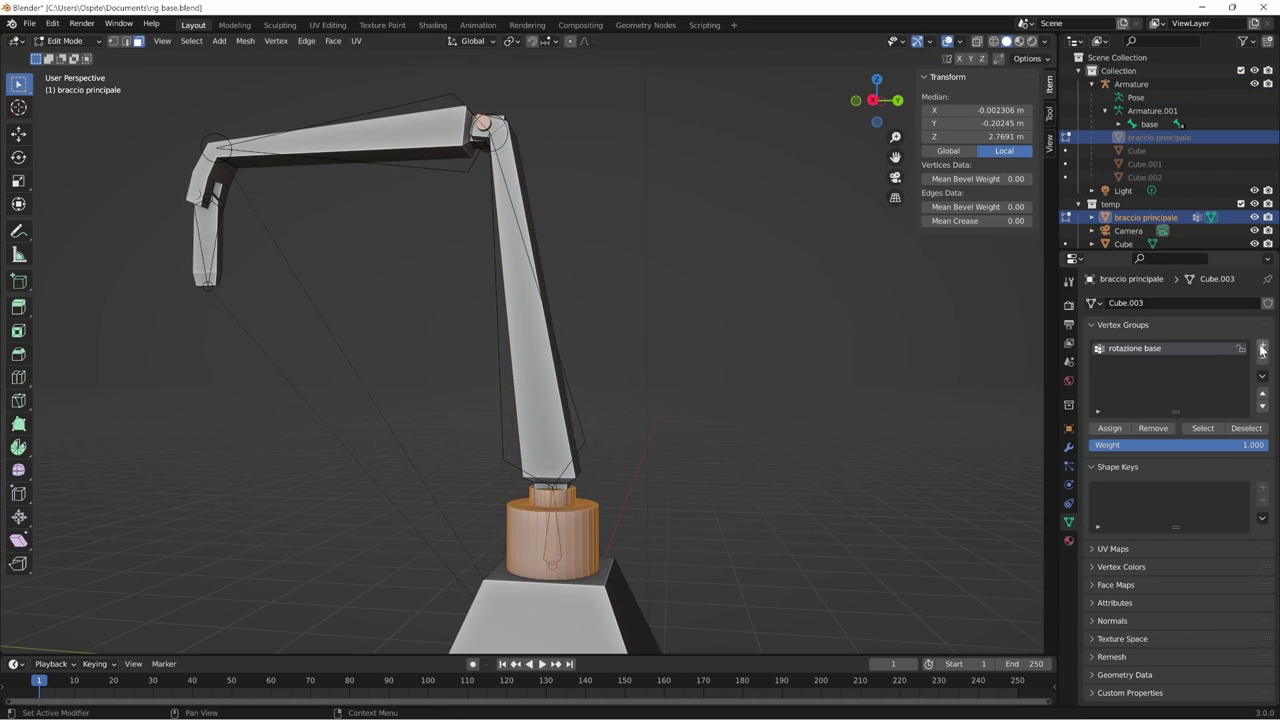
- Add a second vertex group named braccio principale and invert the vertex selection
{"action": "left_click", "coordinate": [1262, 349]}
{"action": "double_click", "coordinate": [1140, 362]}
{"action": "type", "text": "braccio principale"}
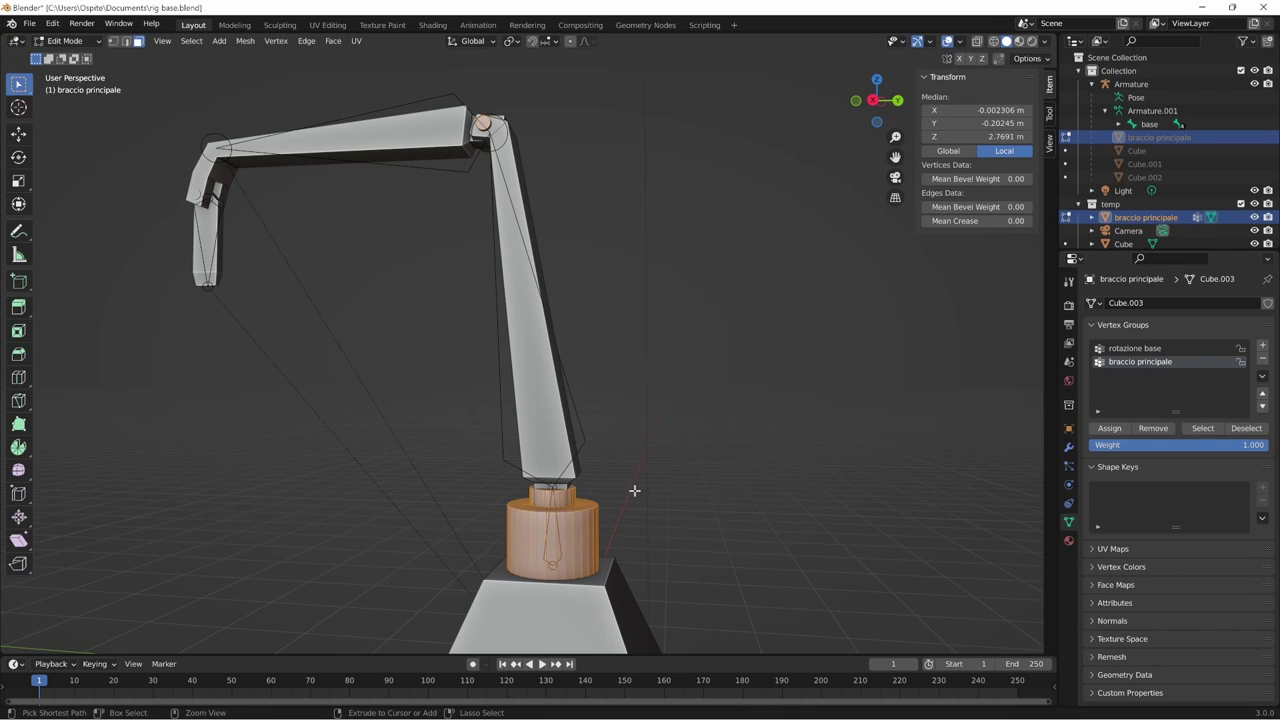
{"action": "key", "text": "ctrl+i"}
- Inspect the arm from several angles, then deselect all vertices
{"action": "mouse_move", "coordinate": [717, 423]}
{"action": "middle_mouse_down"}
{"action": "mouse_move", "coordinate": [706, 434]}
{"action": "mouse_move", "coordinate": [721, 475]}
{"action": "mouse_move", "coordinate": [689, 504]}
{"action": "middle_mouse_up"}
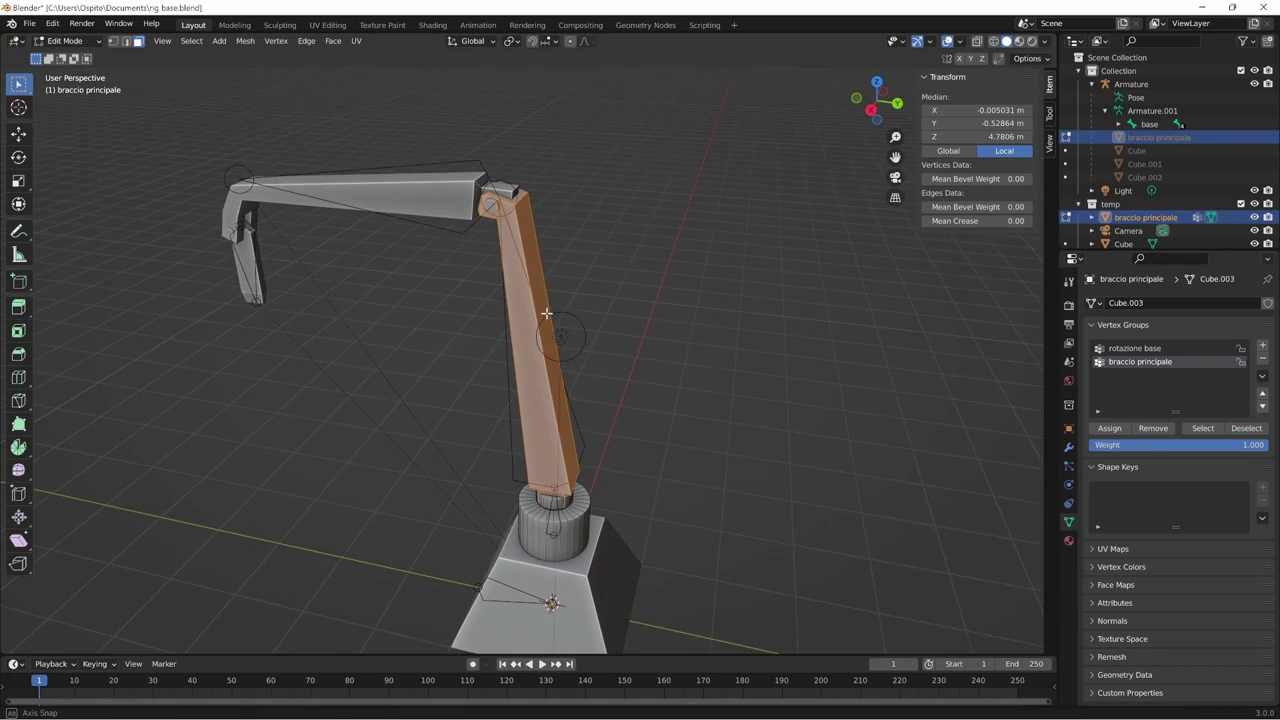
{"action": "middle_click_drag", "start_coordinate": [551, 312], "coordinate": [549, 314]}
{"action": "scroll", "coordinate": [648, 318], "scroll_direction": "up", "scroll_amount": 3}
{"action": "scroll", "coordinate": [654, 428], "scroll_direction": "up", "scroll_amount": 2}
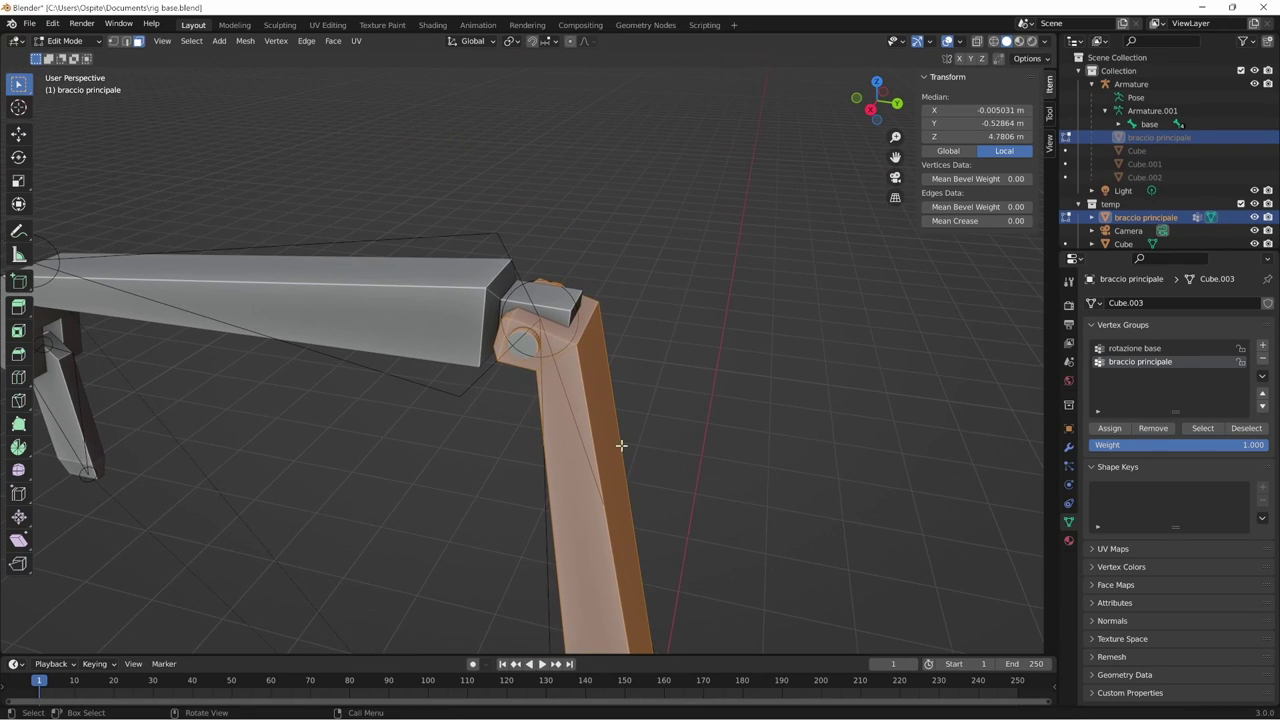
{"action": "right_click", "coordinate": [524, 346], "text": "shift"}
{"action": "mouse_move", "coordinate": [524, 346]}
{"action": "middle_mouse_down"}
{"action": "mouse_move", "coordinate": [746, 391]}
{"action": "mouse_move", "coordinate": [603, 386]}
{"action": "mouse_move", "coordinate": [654, 343]}
{"action": "mouse_move", "coordinate": [651, 380]}
{"action": "middle_mouse_up"}
{"action": "middle_click_drag", "start_coordinate": [779, 493], "coordinate": [988, 434]}
{"action": "left_click", "coordinate": [988, 434]}
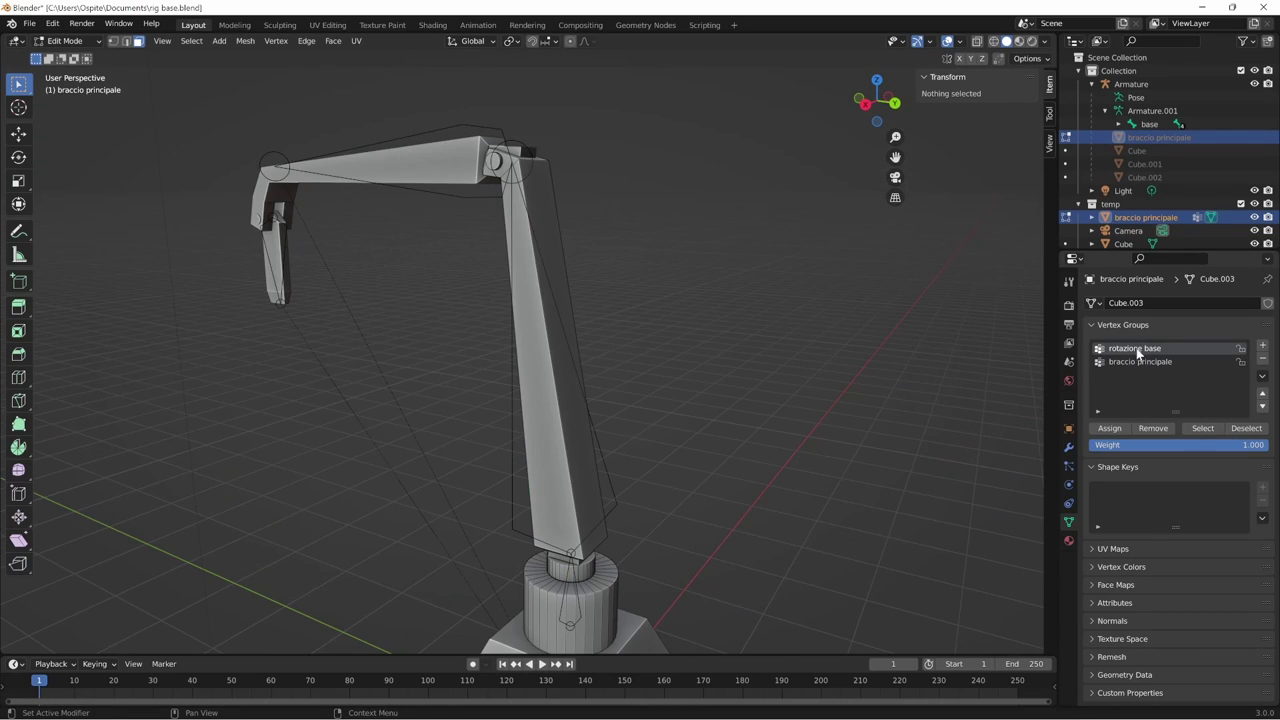
- Select the rotazione base group's vertices, view the arm from above, then clear the selection
{"action": "left_click", "coordinate": [1203, 428]}
{"action": "scroll", "coordinate": [706, 331], "scroll_direction": "up", "scroll_amount": 3}
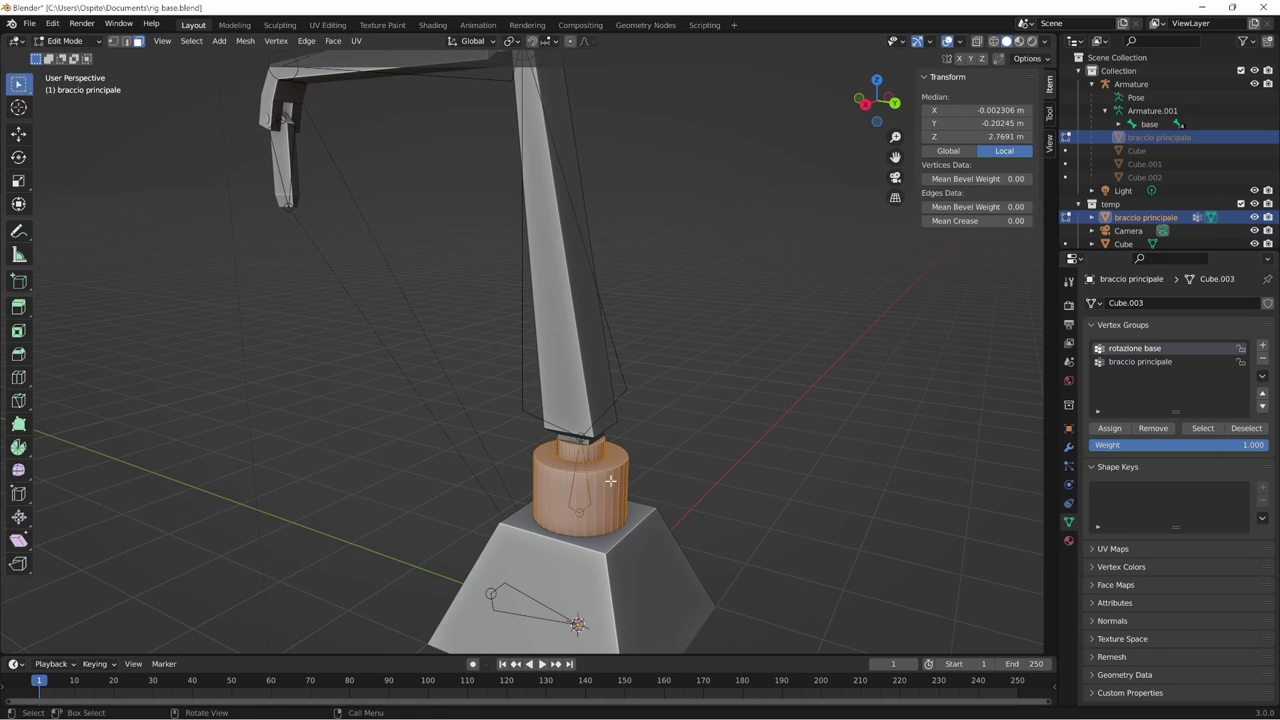
{"action": "middle_click_drag", "start_coordinate": [620, 329], "coordinate": [627, 410]}
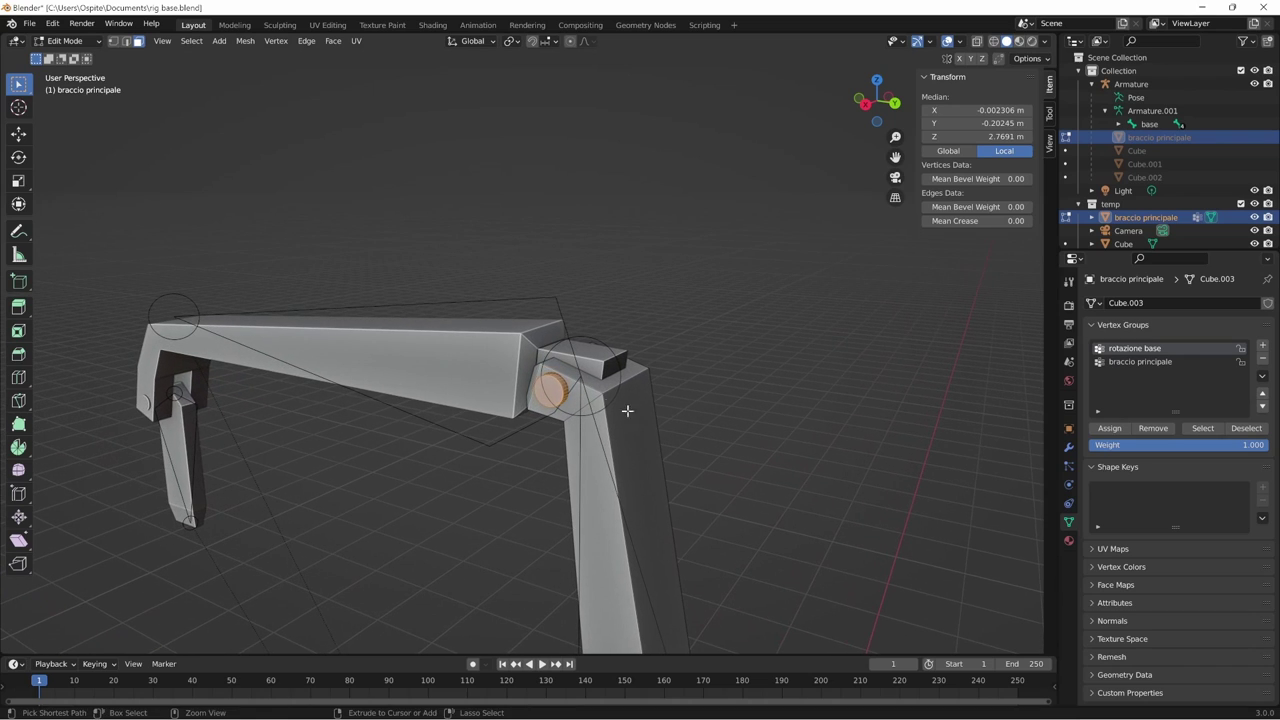
{"action": "scroll", "coordinate": [820, 380], "scroll_direction": "down", "scroll_amount": 3}
{"action": "mouse_move", "coordinate": [697, 549]}
{"action": "middle_mouse_down"}
{"action": "mouse_move", "coordinate": [728, 371]}
{"action": "mouse_move", "coordinate": [714, 397]}
{"action": "mouse_move", "coordinate": [728, 428]}
{"action": "middle_mouse_up"}
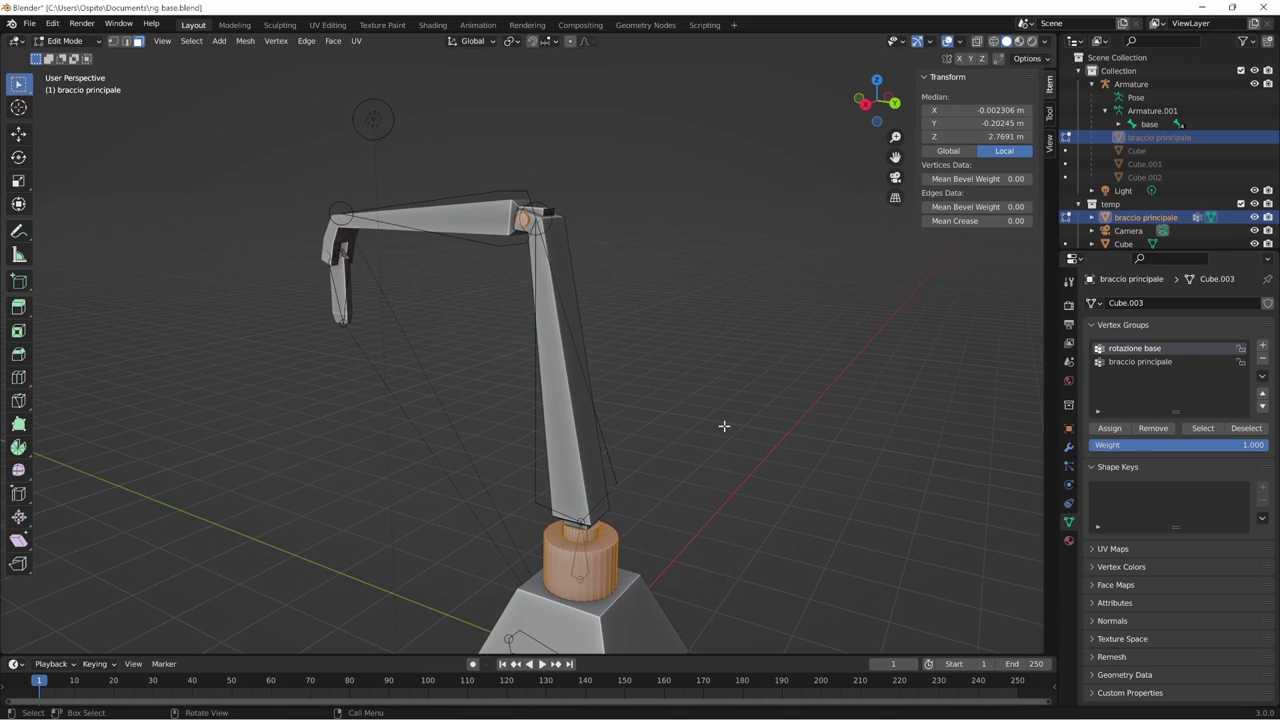
{"action": "key", "text": "alt+a"}
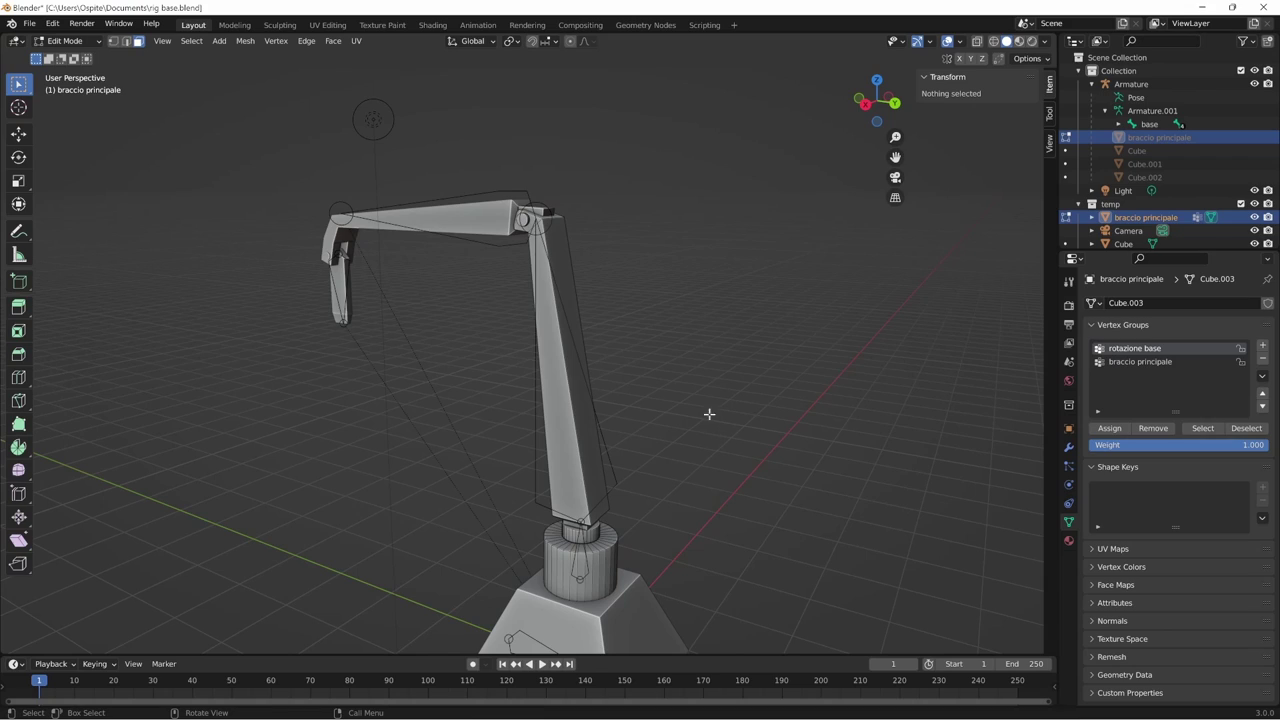
- Try selecting the elbow joint, then reselect and deselect the base group's vertices
{"action": "key", "text": "l"}
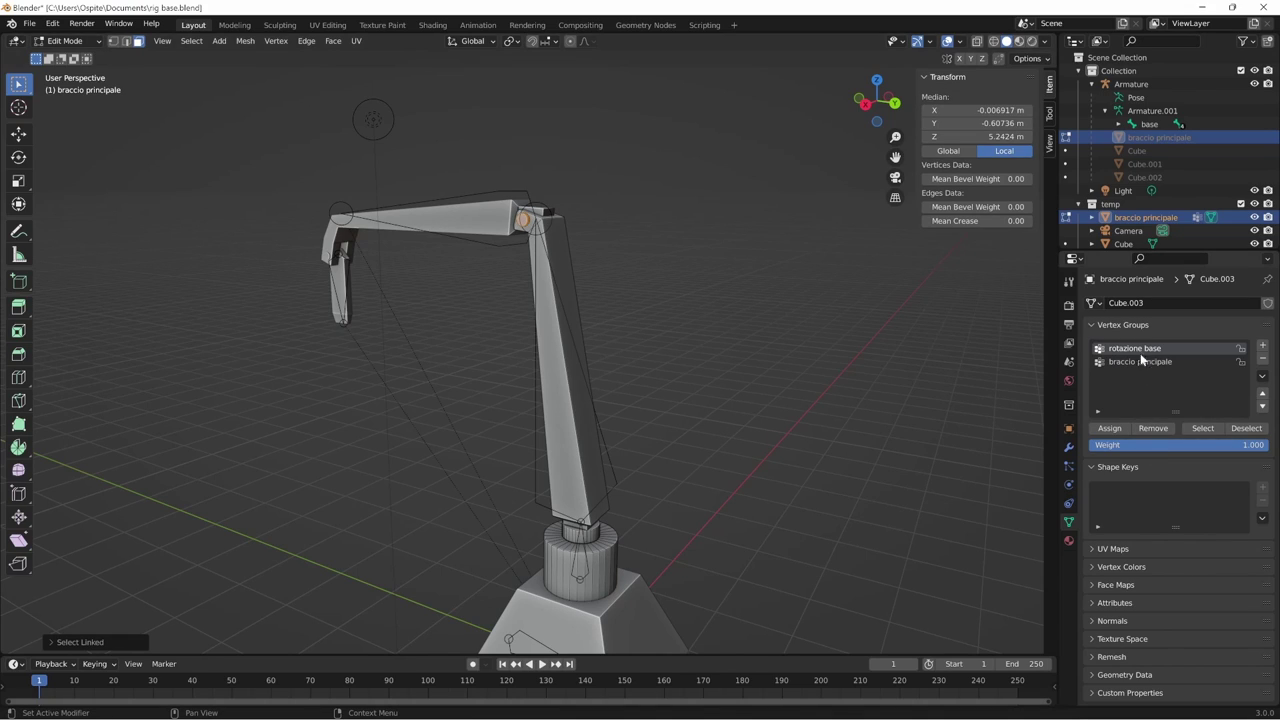
{"action": "left_click", "coordinate": [1154, 428]}
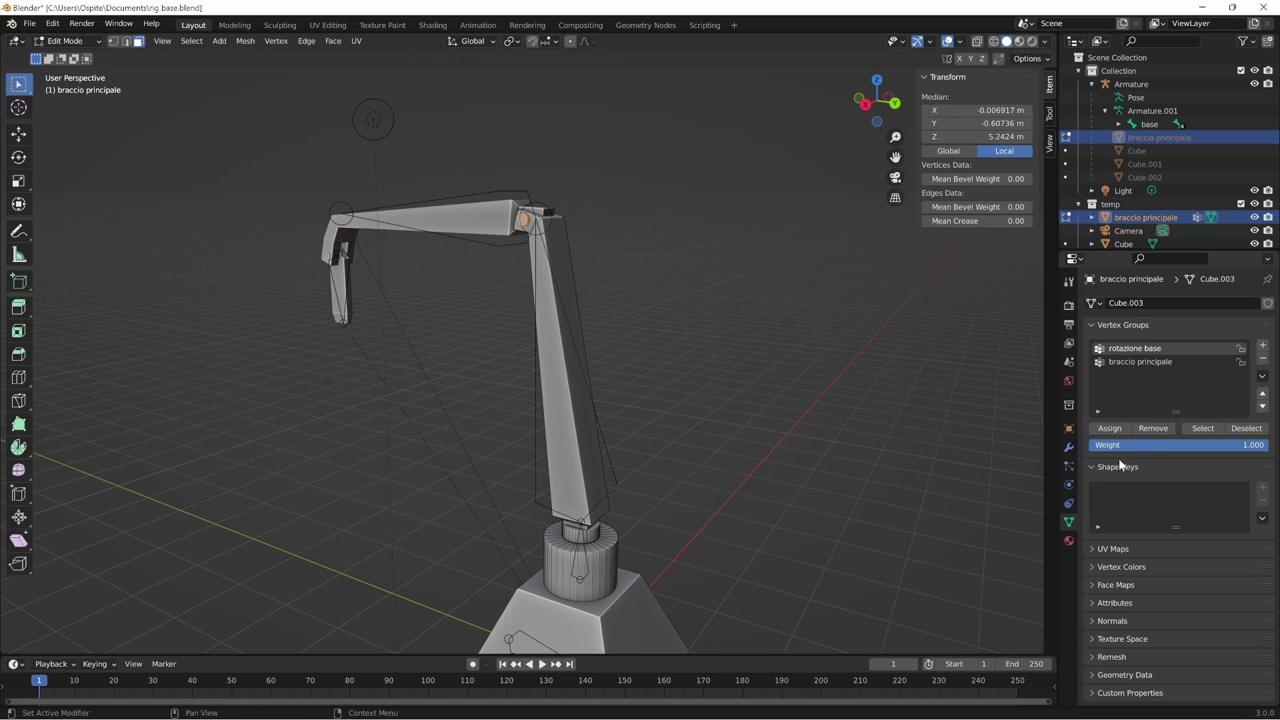
{"action": "left_click", "coordinate": [870, 507]}
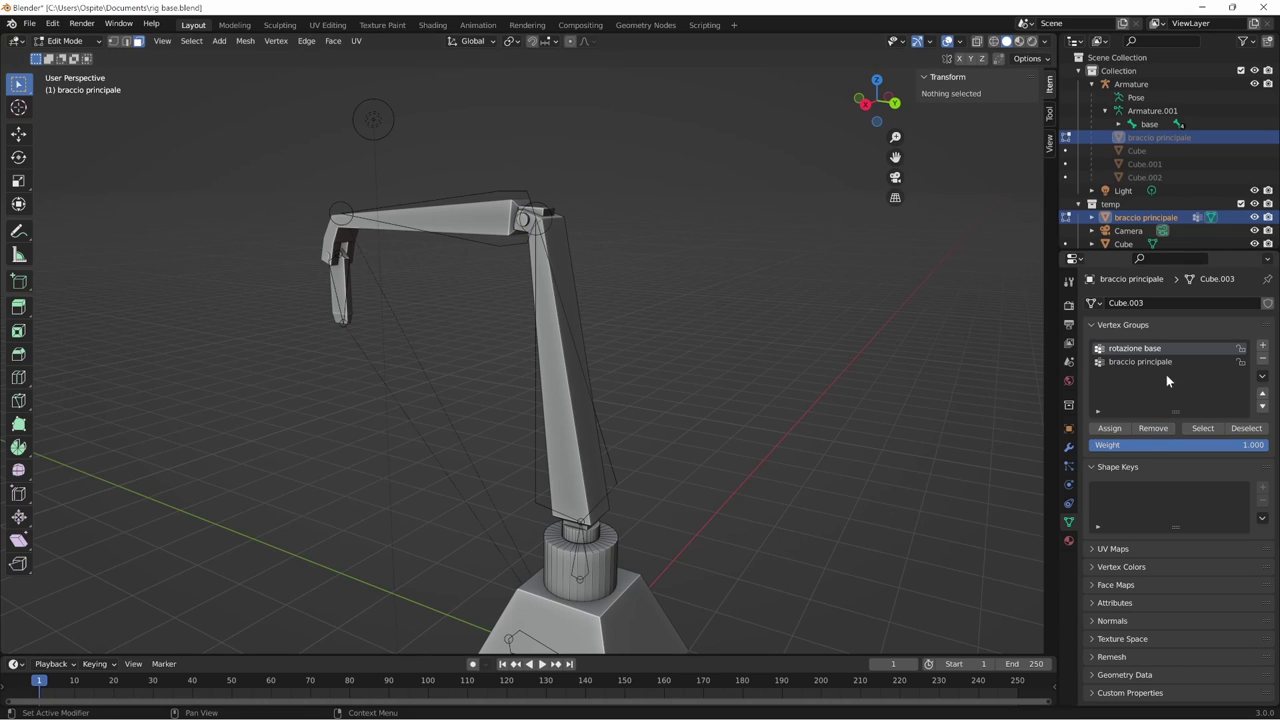
{"action": "left_click", "coordinate": [1203, 428]}
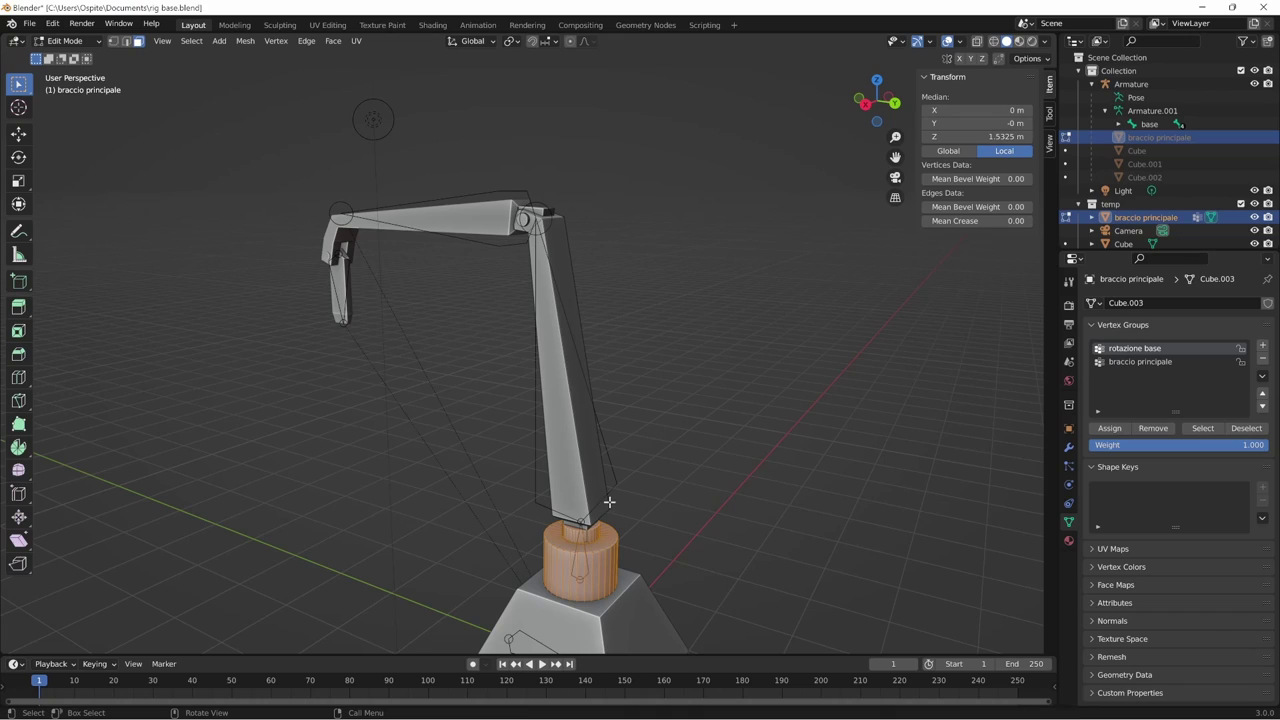
{"action": "left_click", "coordinate": [726, 559]}
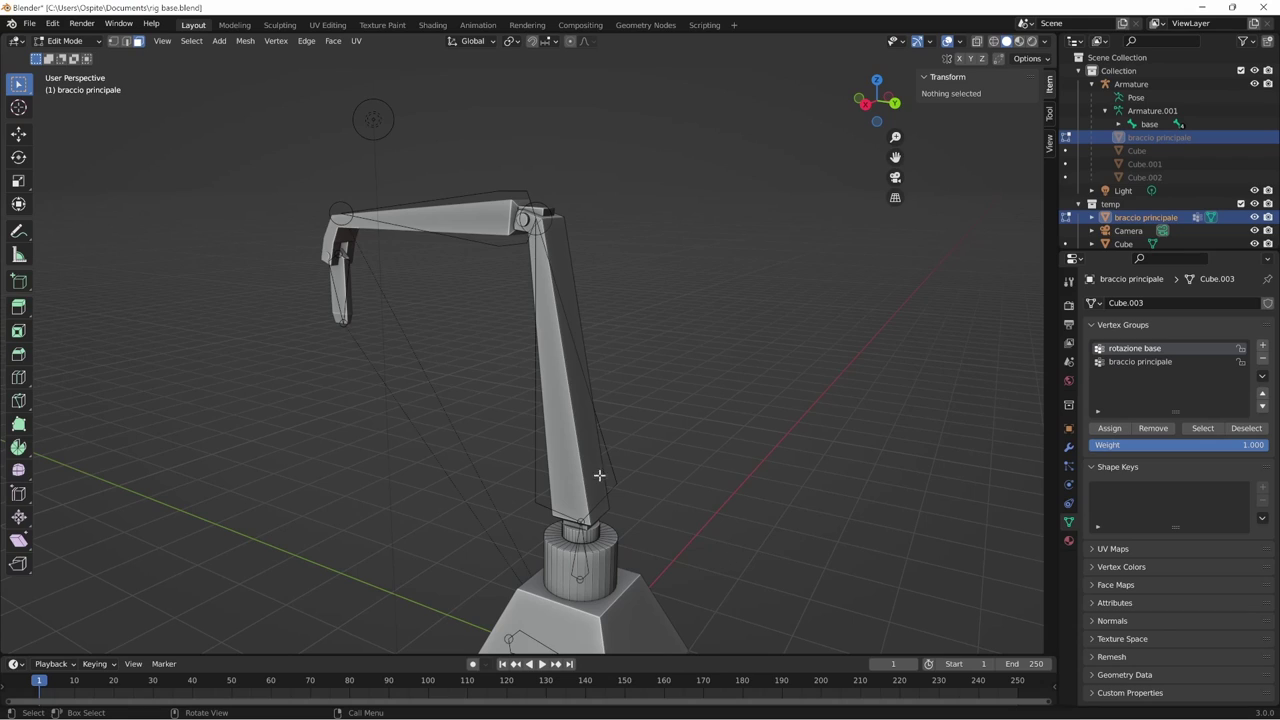
- Assign the linked vertical arm and top joint vertices to braccio principale, then exit Edit Mode
{"action": "key", "text": "l"}
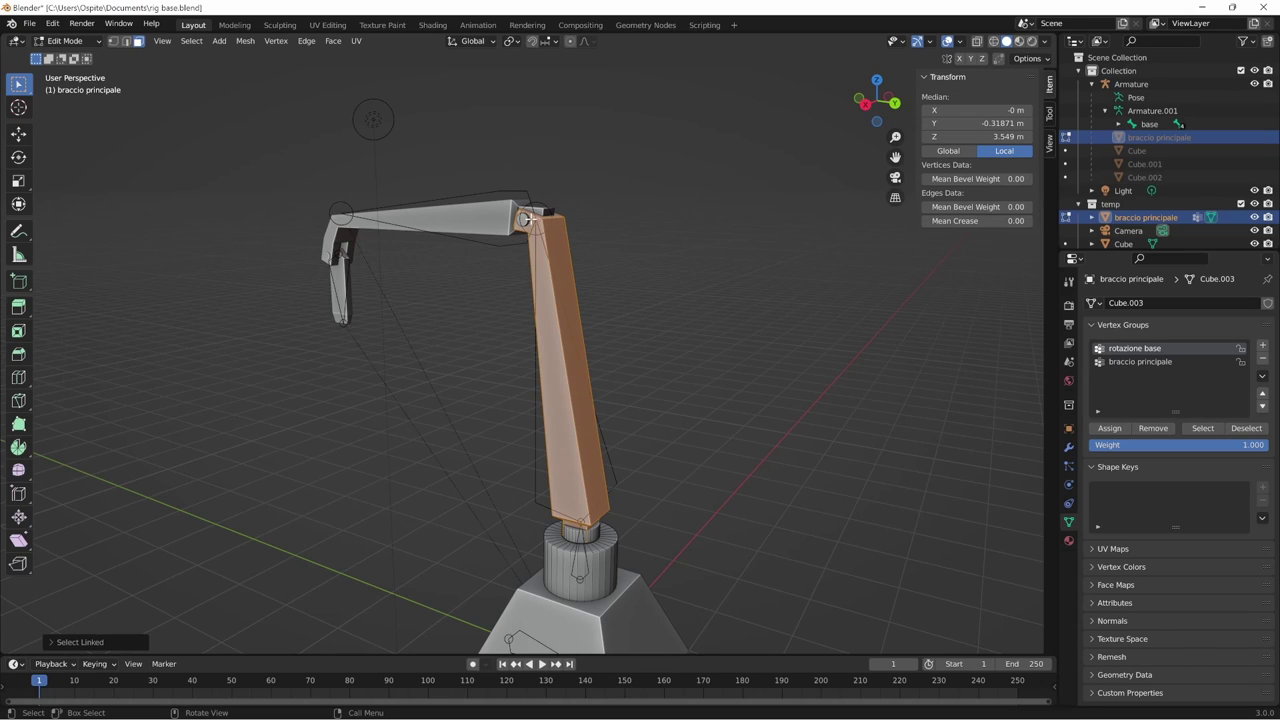
{"action": "key", "text": "l"}
{"action": "left_click", "coordinate": [1161, 364]}
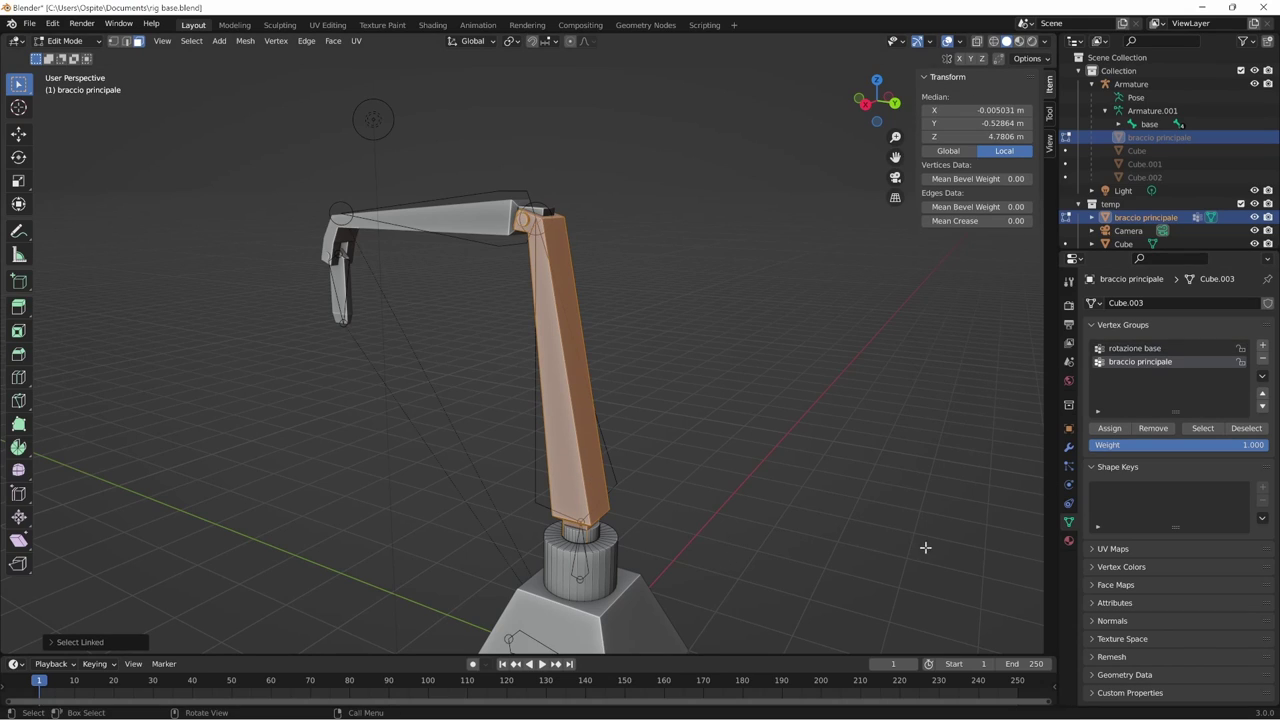
{"action": "left_click", "coordinate": [1109, 428]}
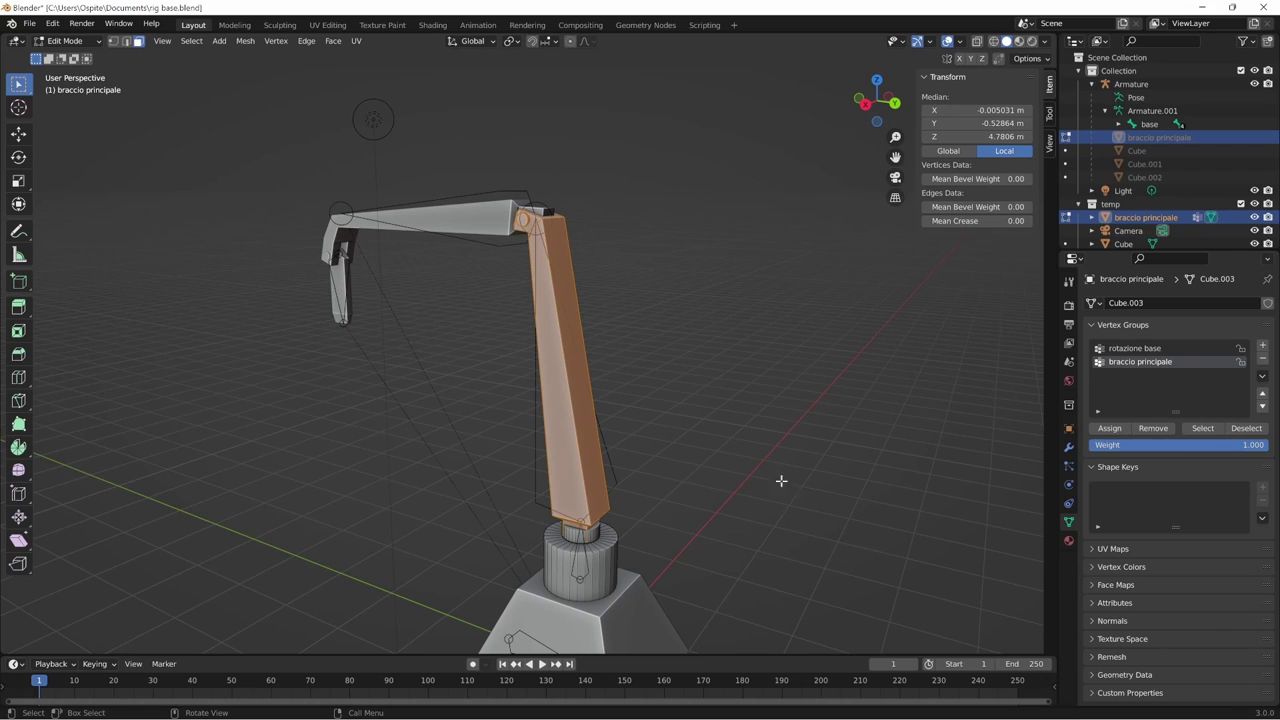
{"action": "key", "text": "Tab"}
{"action": "middle_click_drag", "start_coordinate": [778, 482], "coordinate": [740, 531]}
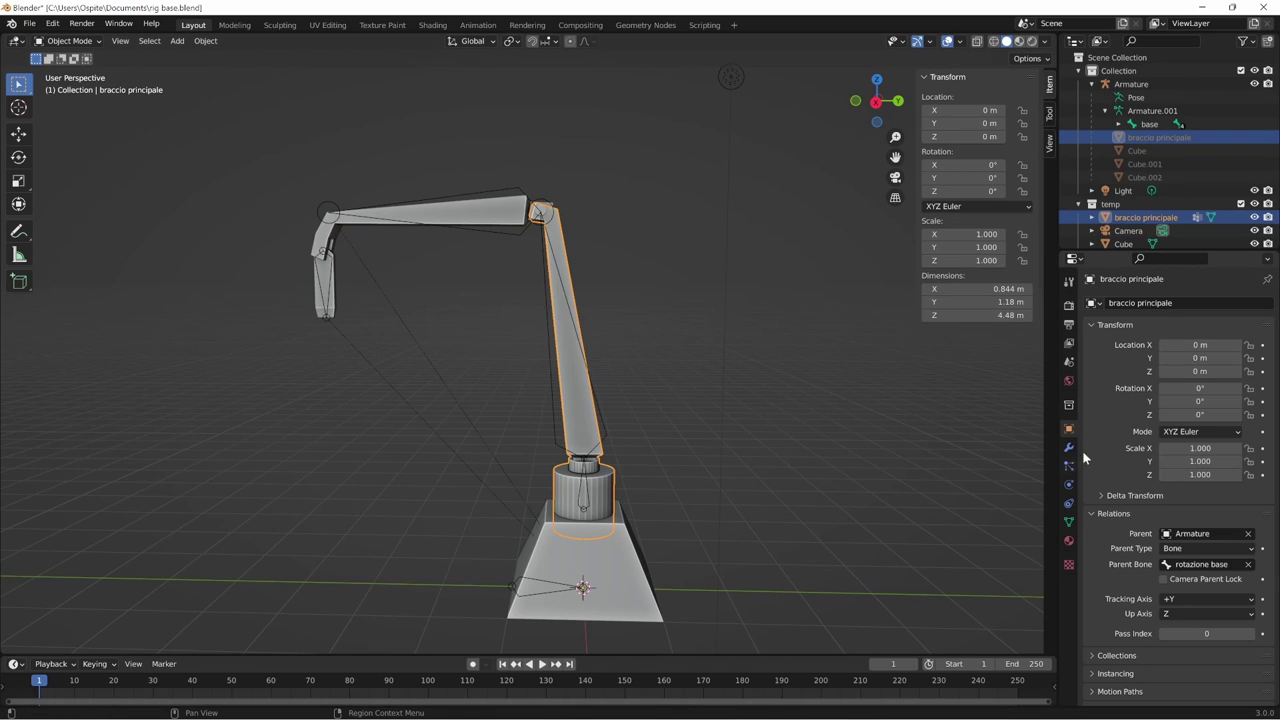
- Show the arm mesh's vertex groups, then Shift-select the Armature as the active object
{"action": "left_click", "coordinate": [1068, 521]}
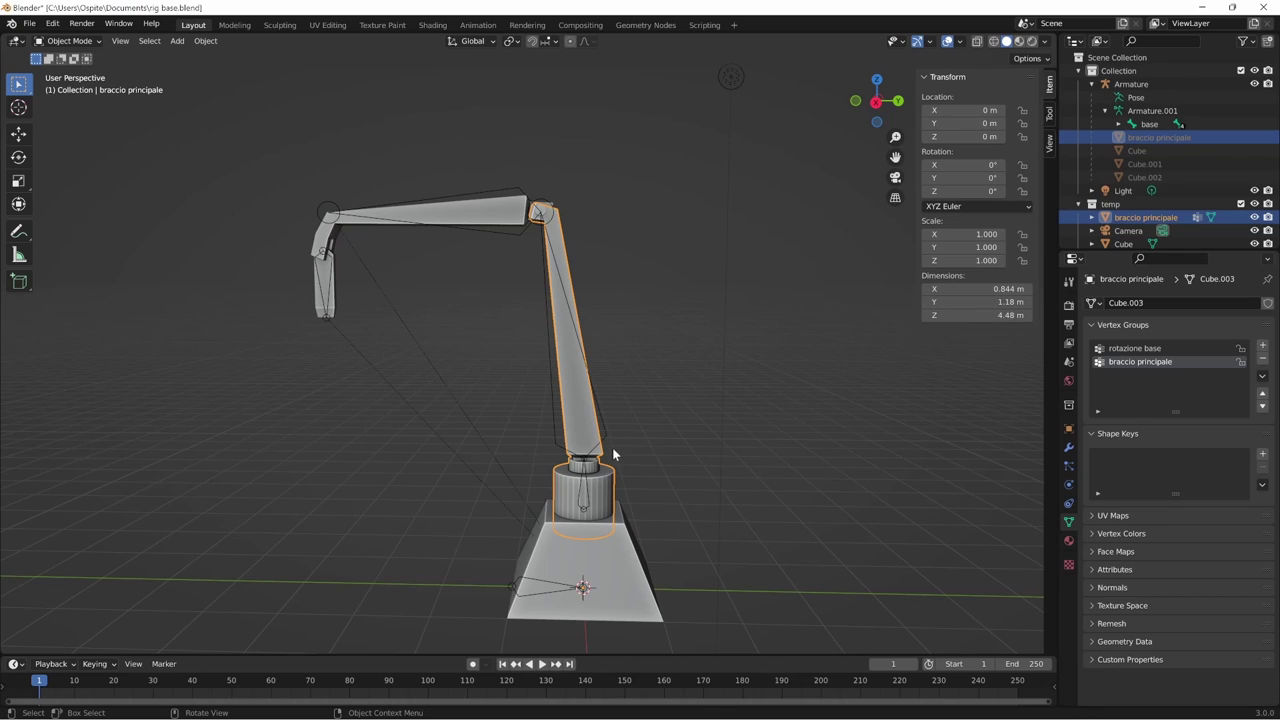
{"action": "left_click", "coordinate": [604, 433], "text": "shift"}
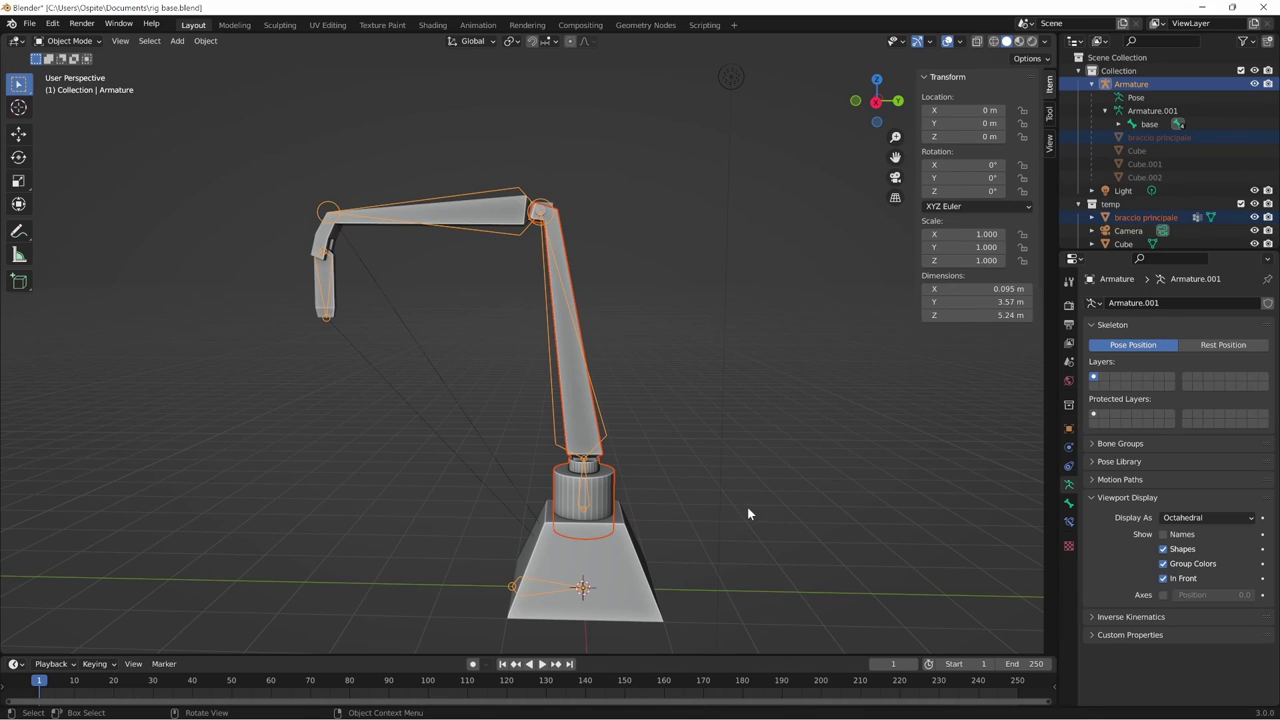
- Parent the arm mesh to the Armature with Armature Deform, then reselect the mesh
{"action": "key", "text": "ctrl+p"}
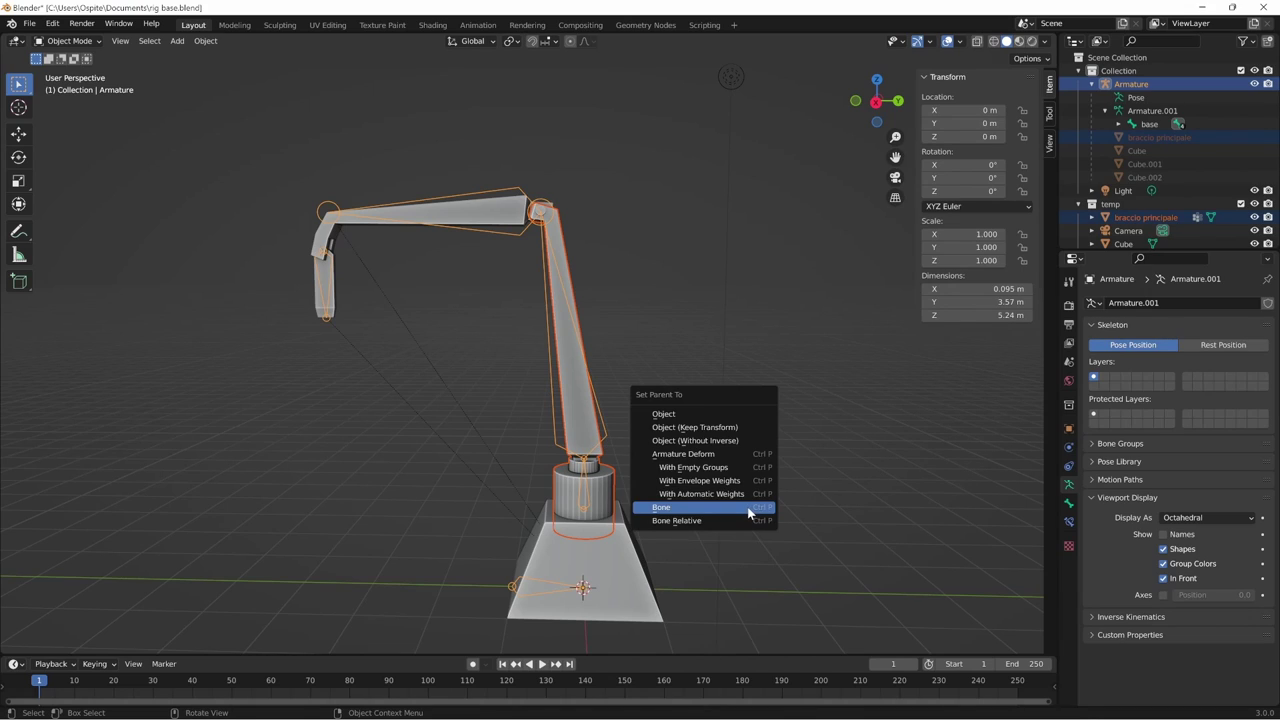
{"action": "left_click", "coordinate": [724, 455]}
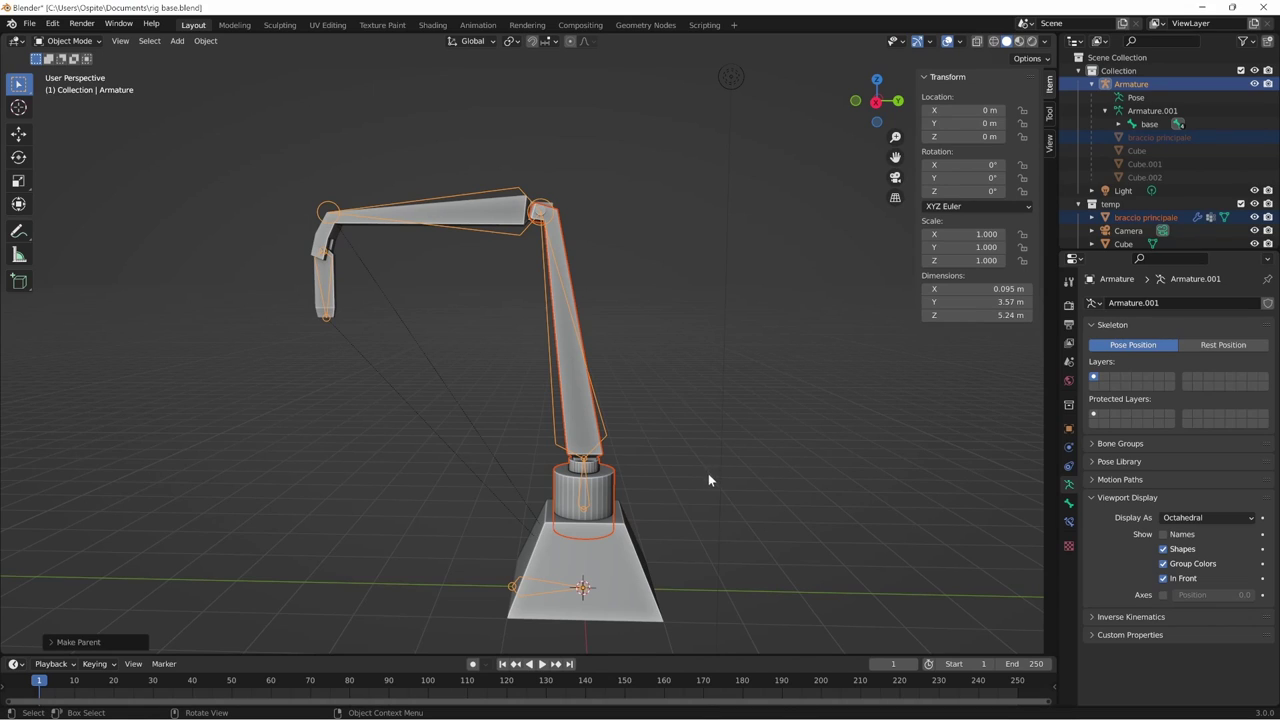
{"action": "left_click", "coordinate": [731, 77]}
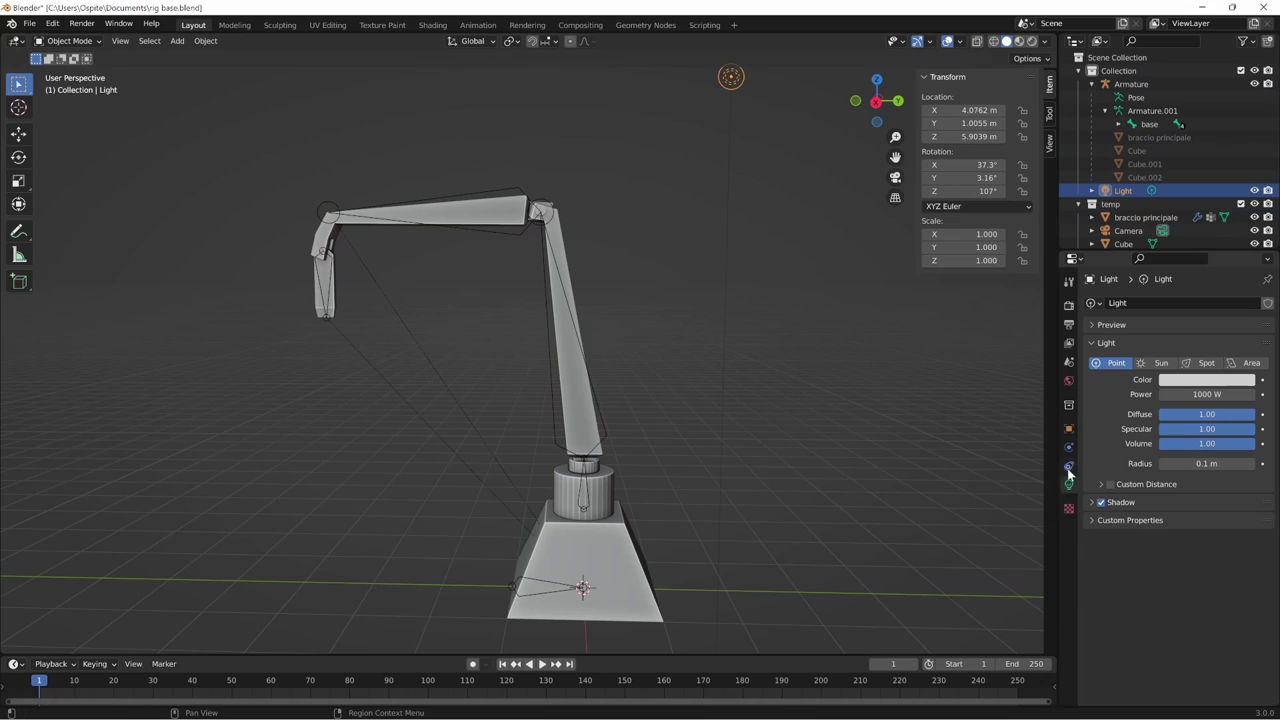
{"action": "left_click", "coordinate": [612, 494]}
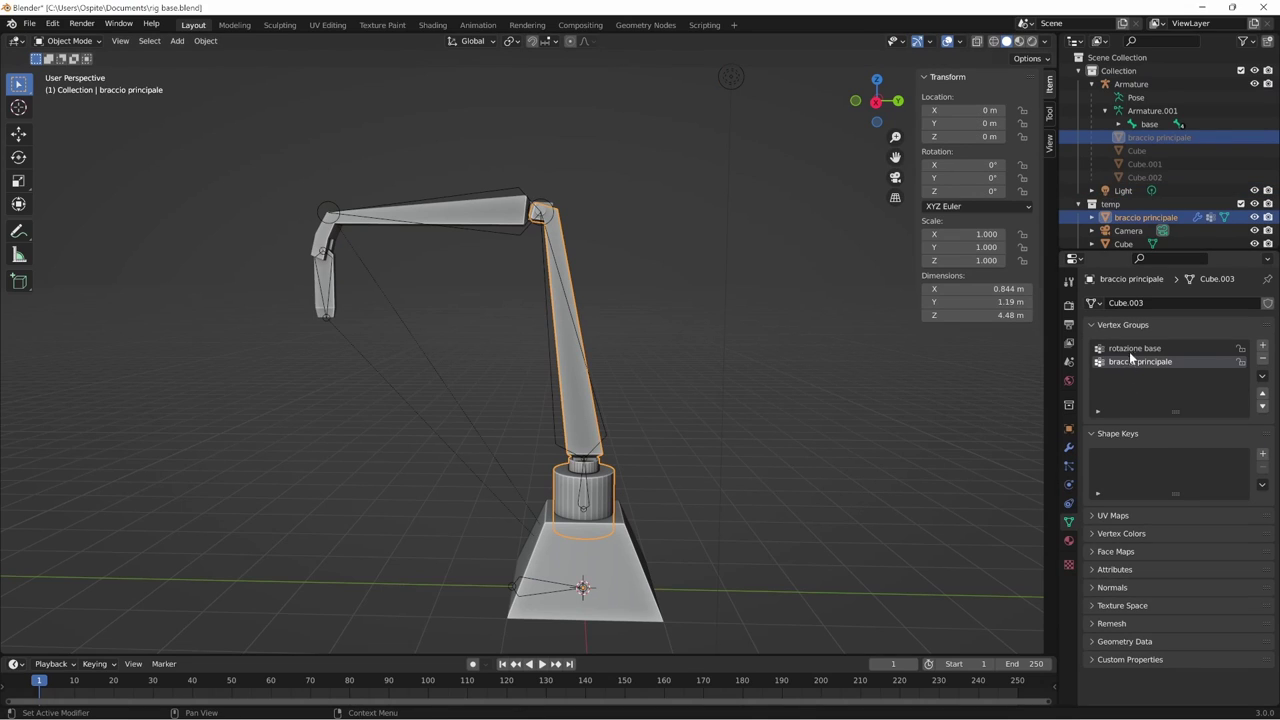
- In Pose Mode, test-rotate braccio principale (cancelled) and rotazione base (confirmed) bones
{"action": "left_click", "coordinate": [604, 438]}
{"action": "key", "text": "ctrl+Tab"}
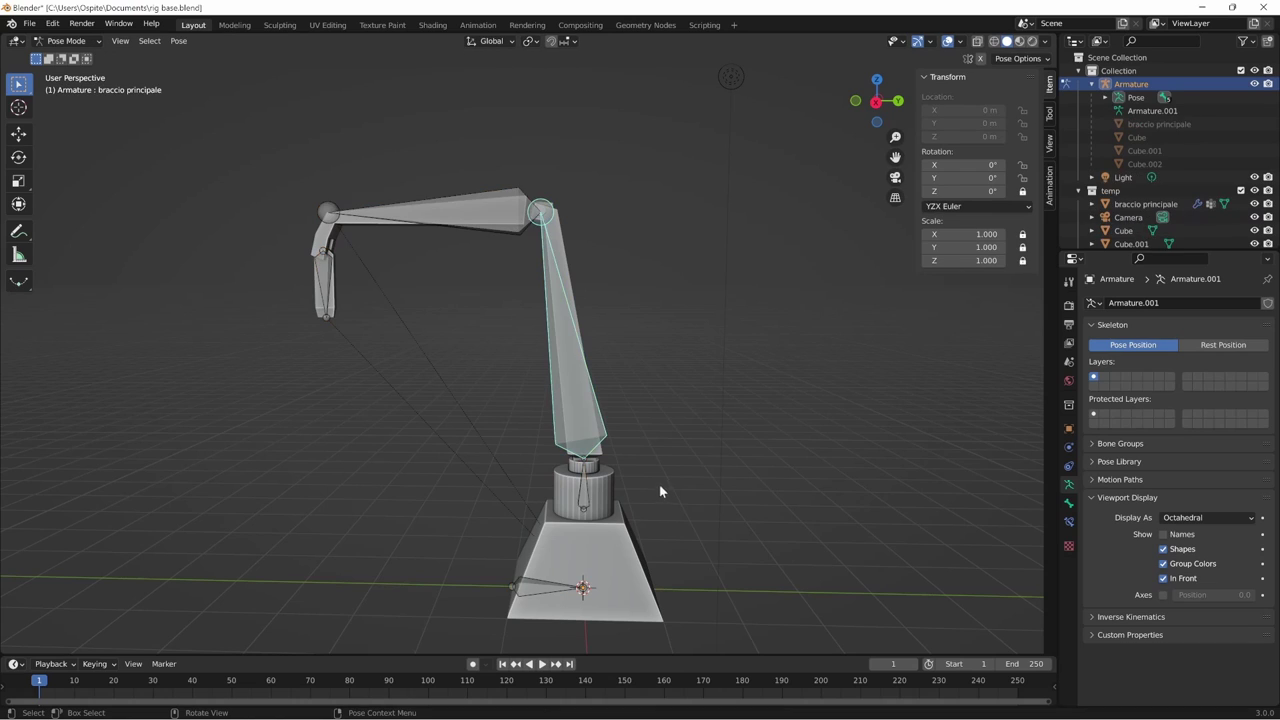
{"action": "key", "text": "r"}
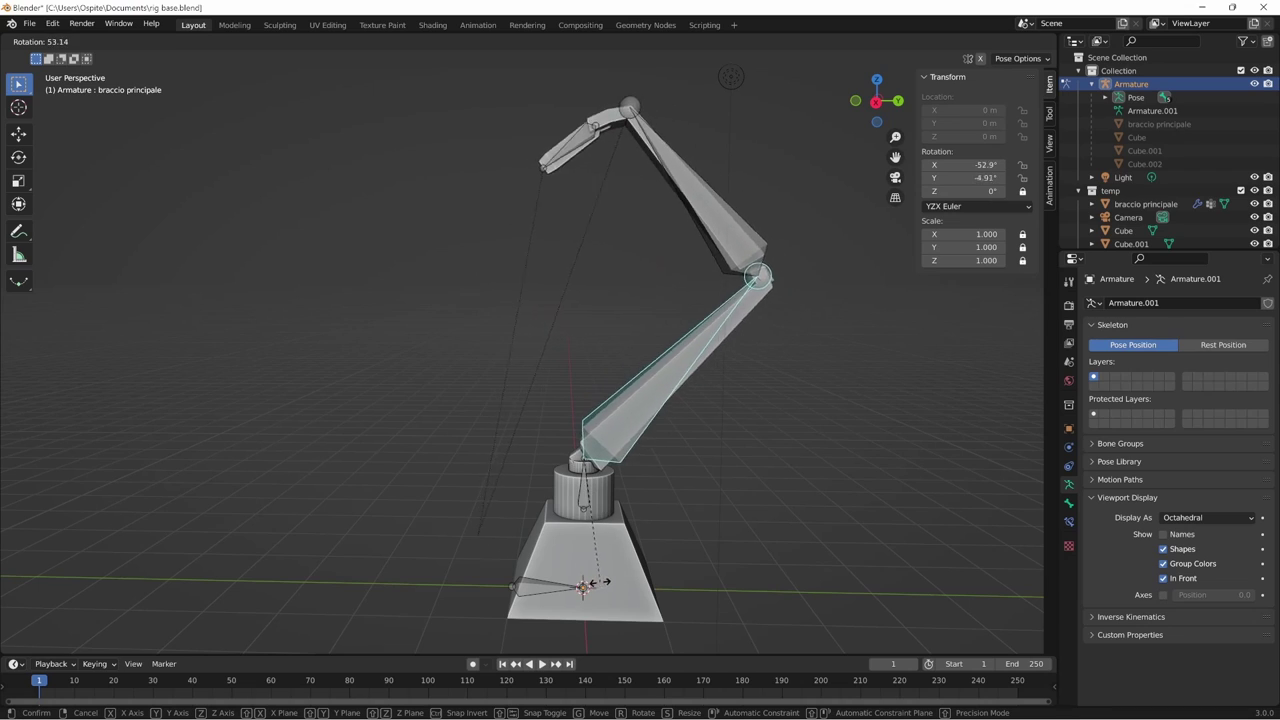
{"action": "right_click", "coordinate": [643, 570]}
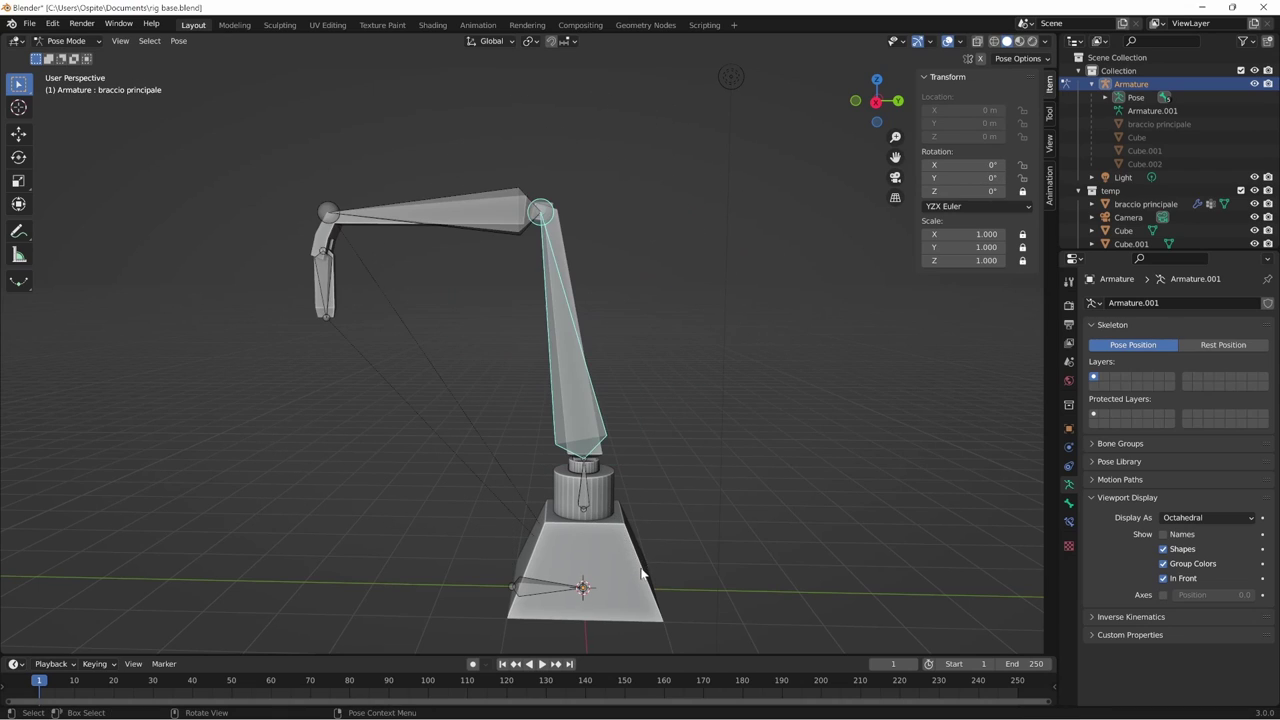
{"action": "left_click", "coordinate": [583, 487]}
{"action": "key", "text": "r"}
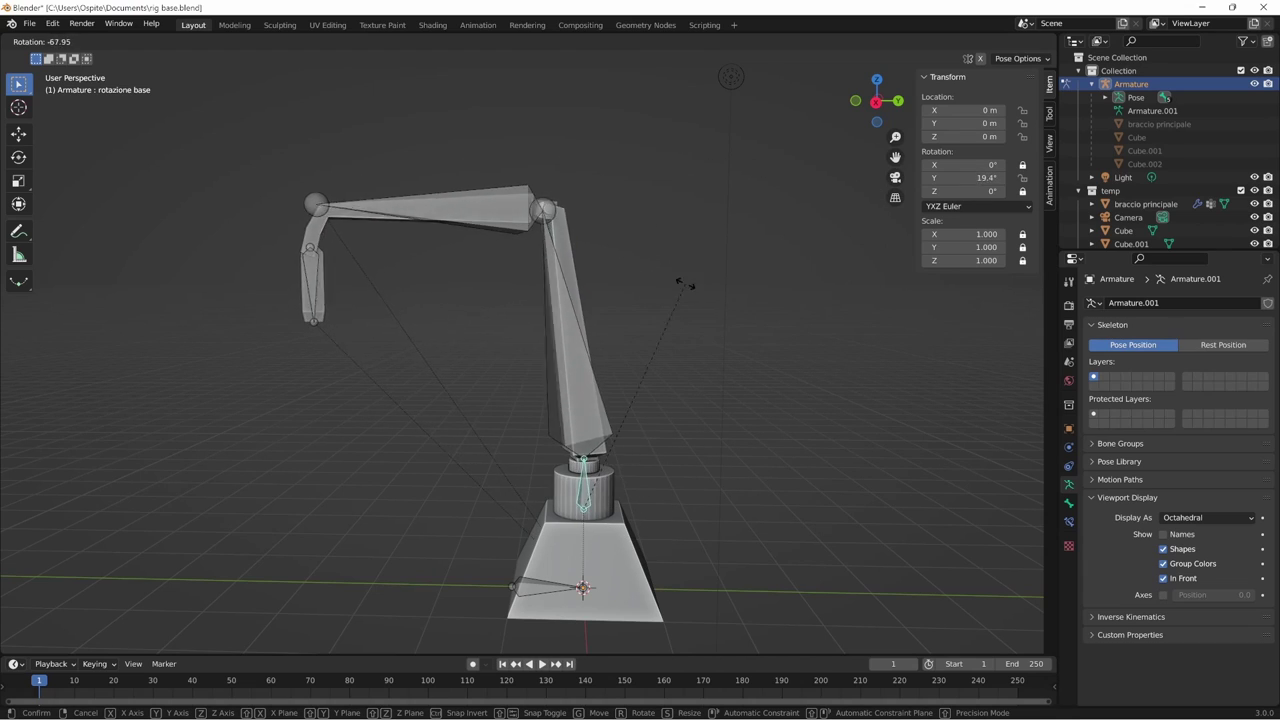
{"action": "left_click", "coordinate": [706, 585]}
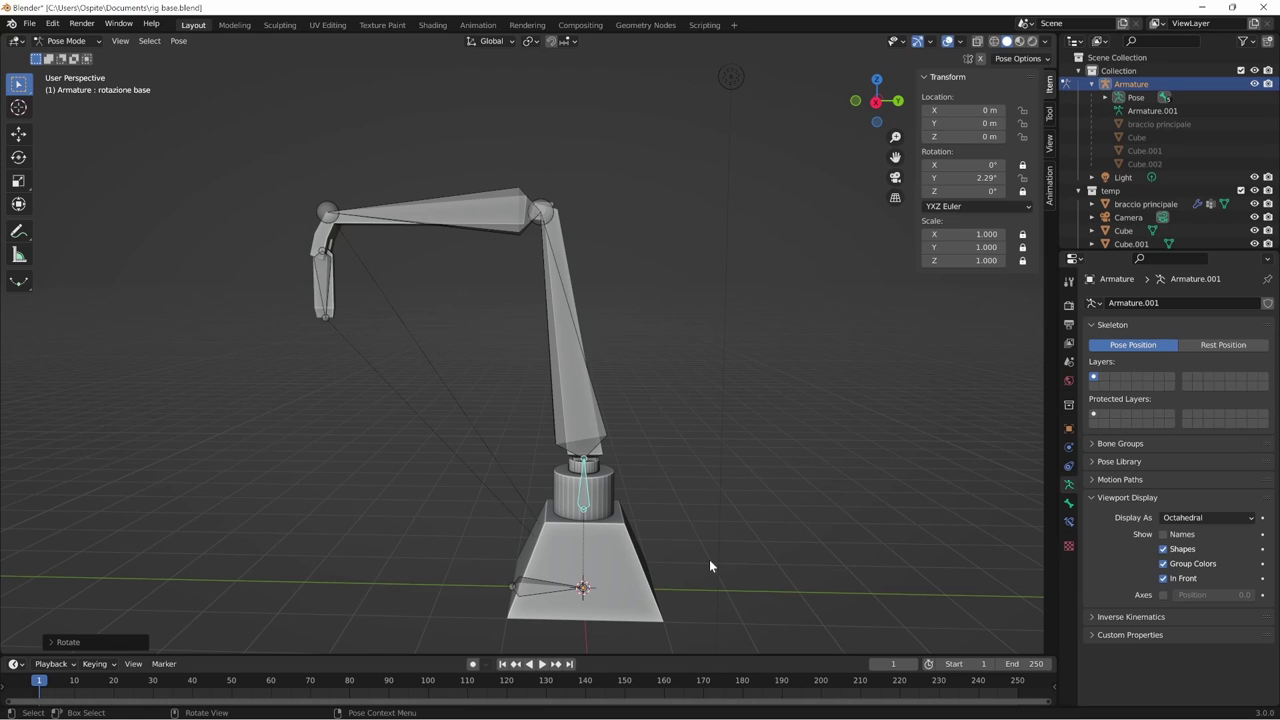
- Return to Object Mode and show the braccio principale mesh's Armature modifier settings
{"action": "mouse_move", "coordinate": [709, 559]}
{"action": "middle_mouse_down"}
{"action": "mouse_move", "coordinate": [740, 536]}
{"action": "mouse_move", "coordinate": [744, 550]}
{"action": "mouse_move", "coordinate": [649, 537]}
{"action": "mouse_move", "coordinate": [751, 532]}
{"action": "mouse_move", "coordinate": [718, 544]}
{"action": "mouse_move", "coordinate": [725, 508]}
{"action": "middle_mouse_up"}
{"action": "key", "text": "a"}
{"action": "key", "text": "ctrl+Tab"}
{"action": "left_click", "coordinate": [608, 484]}
{"action": "left_click", "coordinate": [580, 507]}
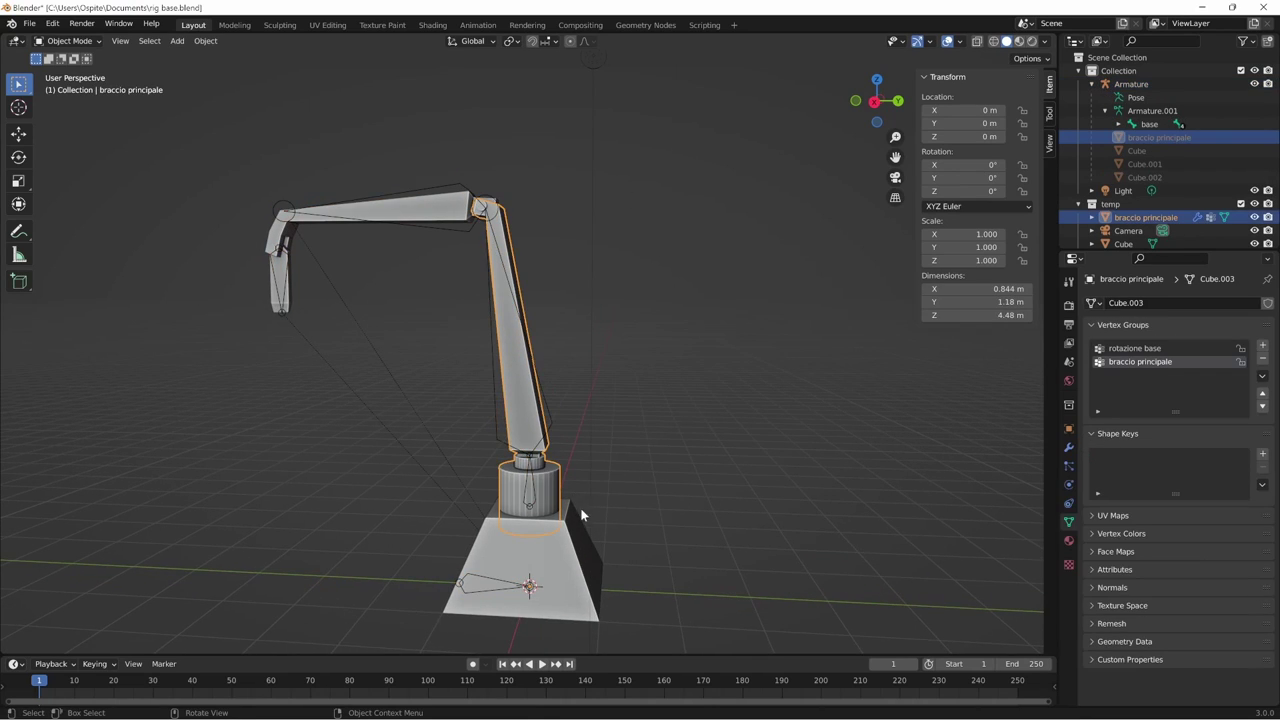
{"action": "left_click", "coordinate": [553, 444]}
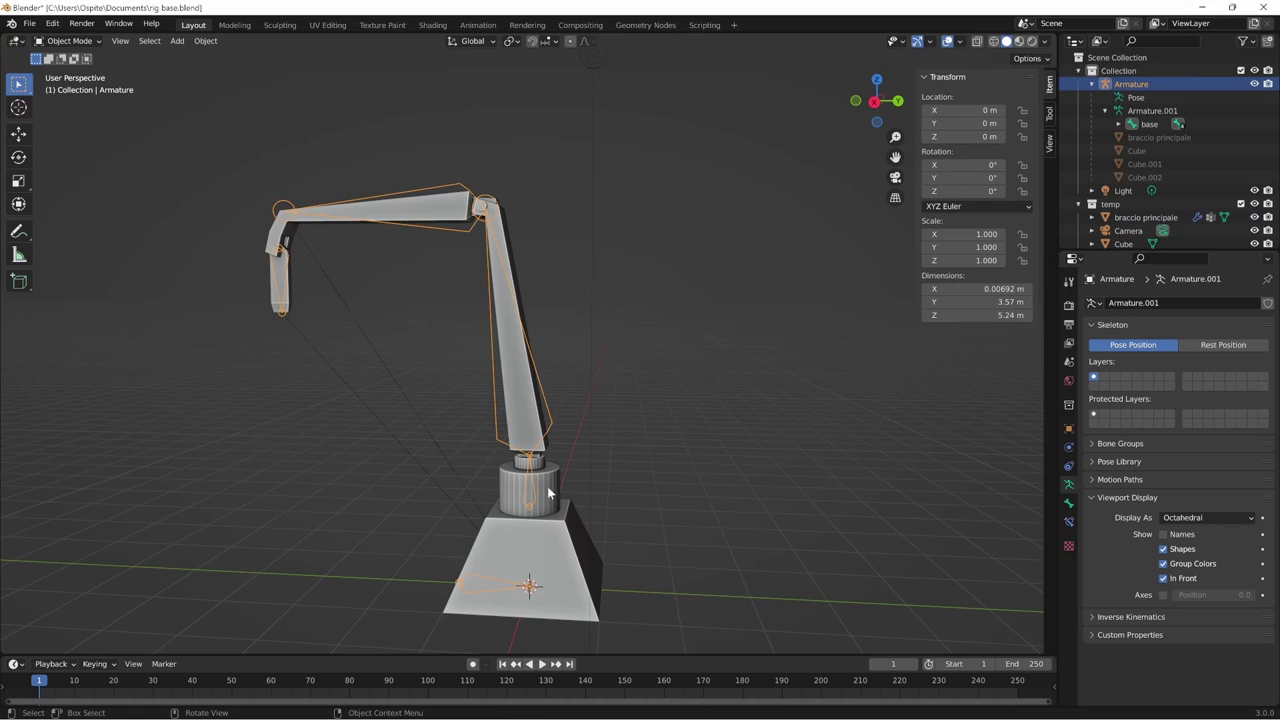
{"action": "left_click", "coordinate": [549, 497]}
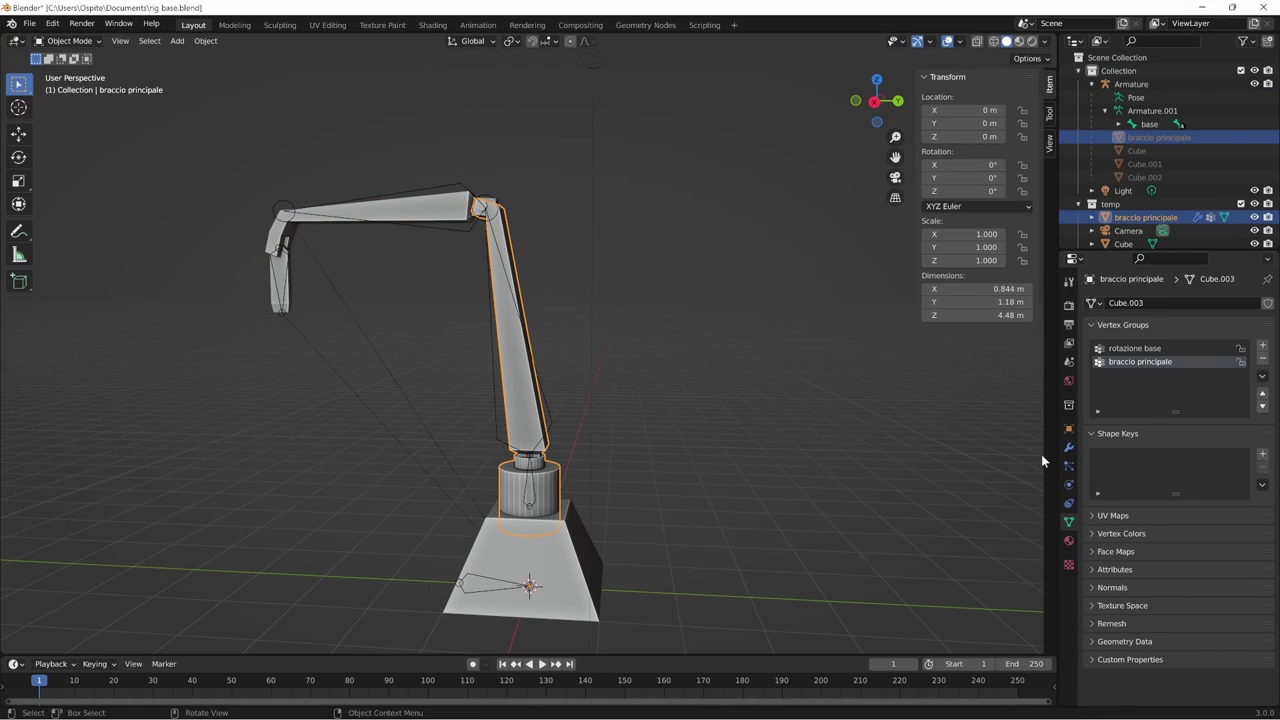
{"action": "left_click", "coordinate": [1068, 447]}
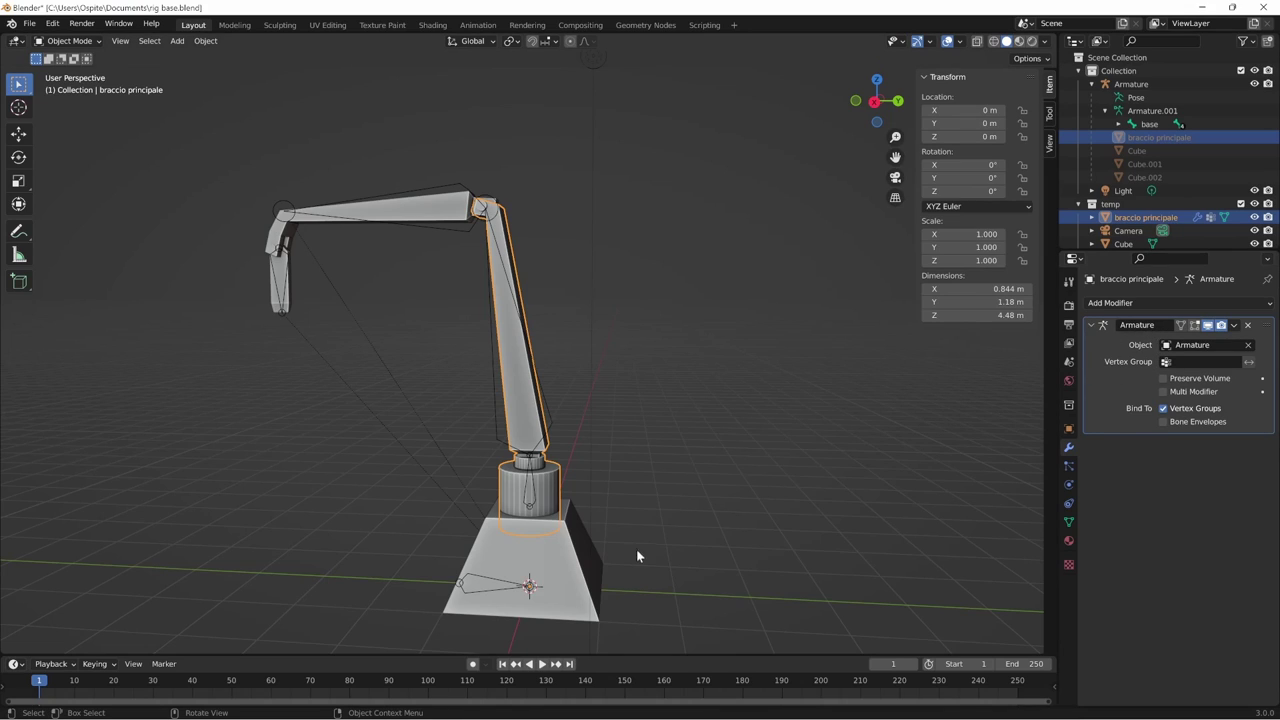
- Inspect the base Cube, Cube.002 and the braccio principale mesh's object properties and vertex groups
{"action": "left_click", "coordinate": [561, 585]}
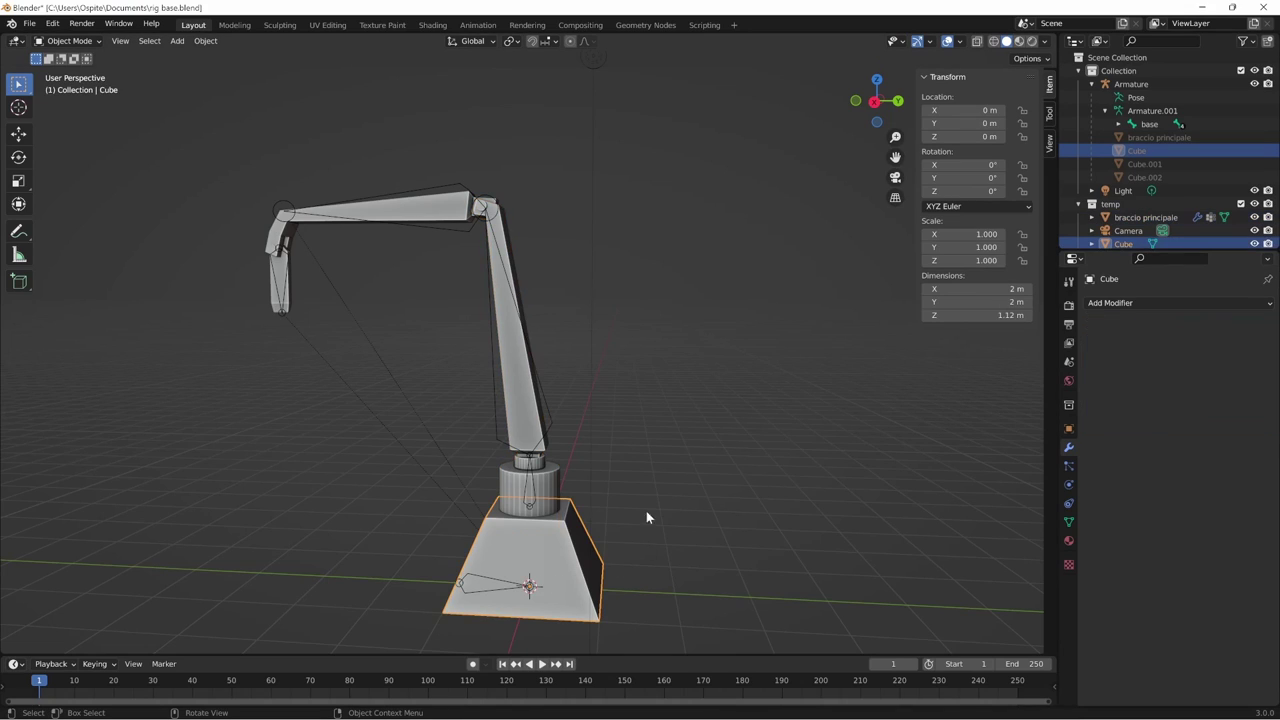
{"action": "left_click", "coordinate": [530, 412]}
{"action": "left_click", "coordinate": [450, 218]}
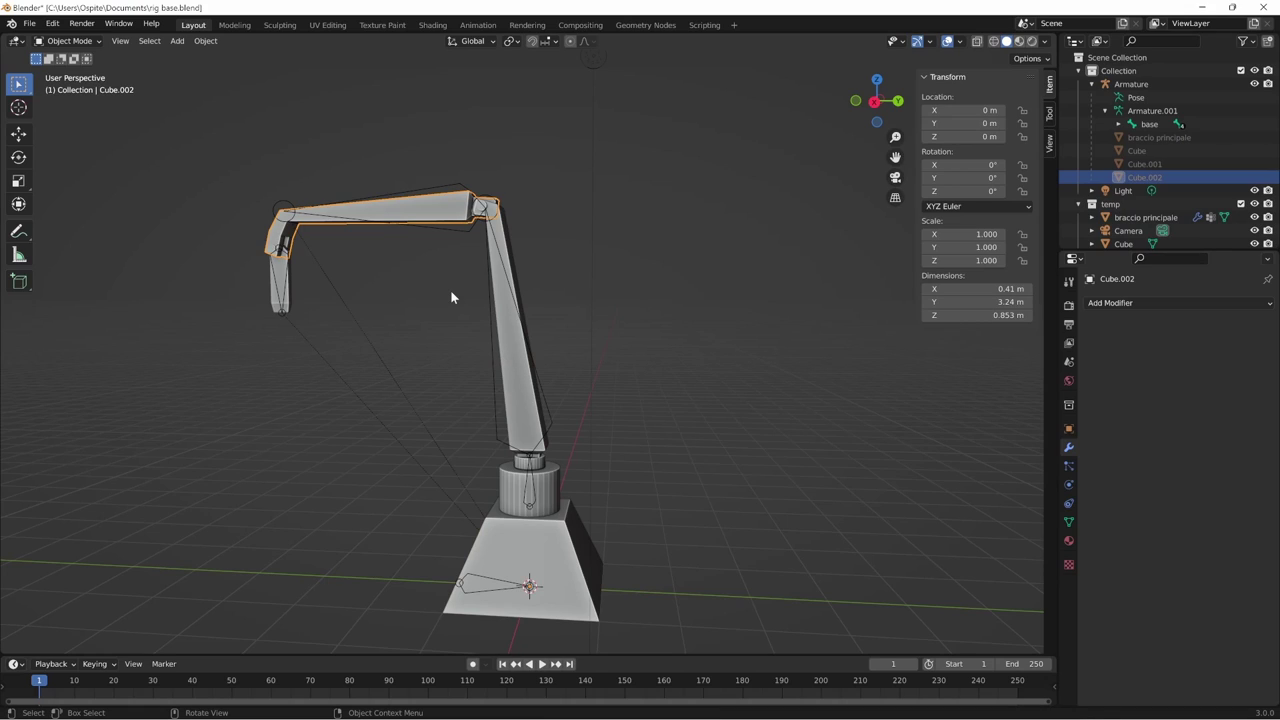
{"action": "left_click", "coordinate": [549, 498]}
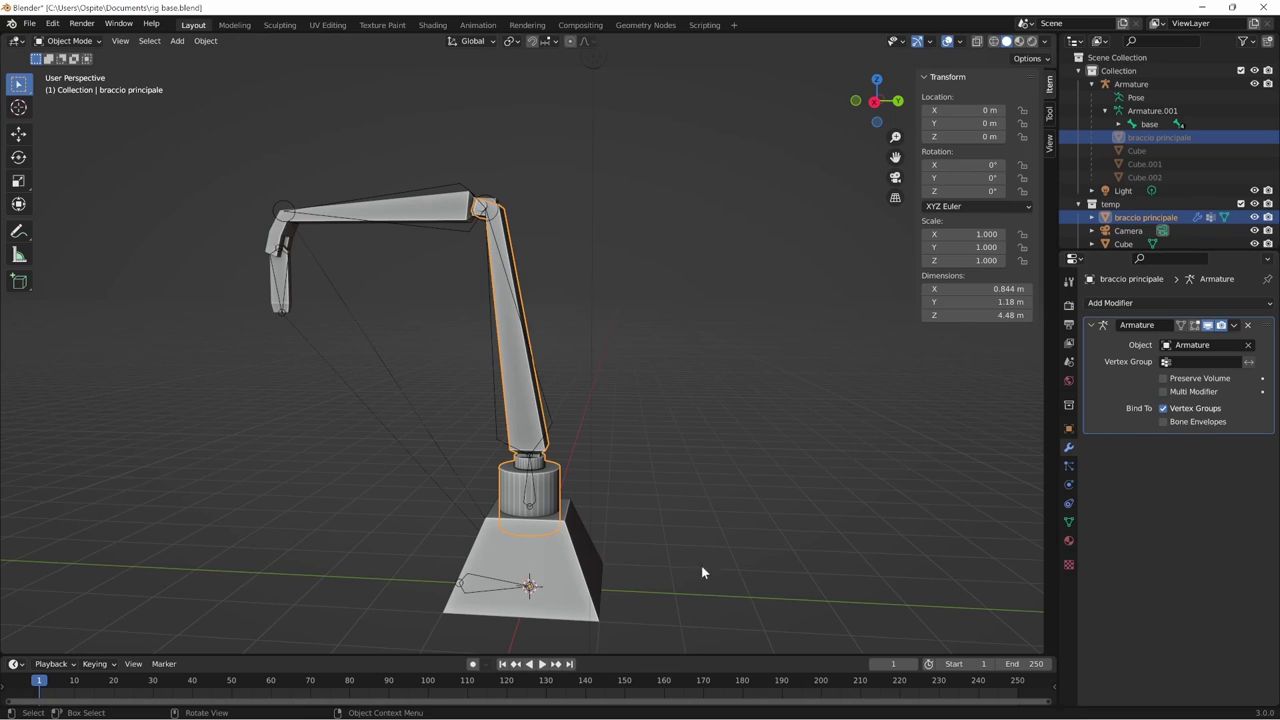
{"action": "scroll", "coordinate": [690, 535], "scroll_direction": "up", "scroll_amount": 1}
{"action": "scroll", "coordinate": [630, 492], "scroll_direction": "up", "scroll_amount": 1}
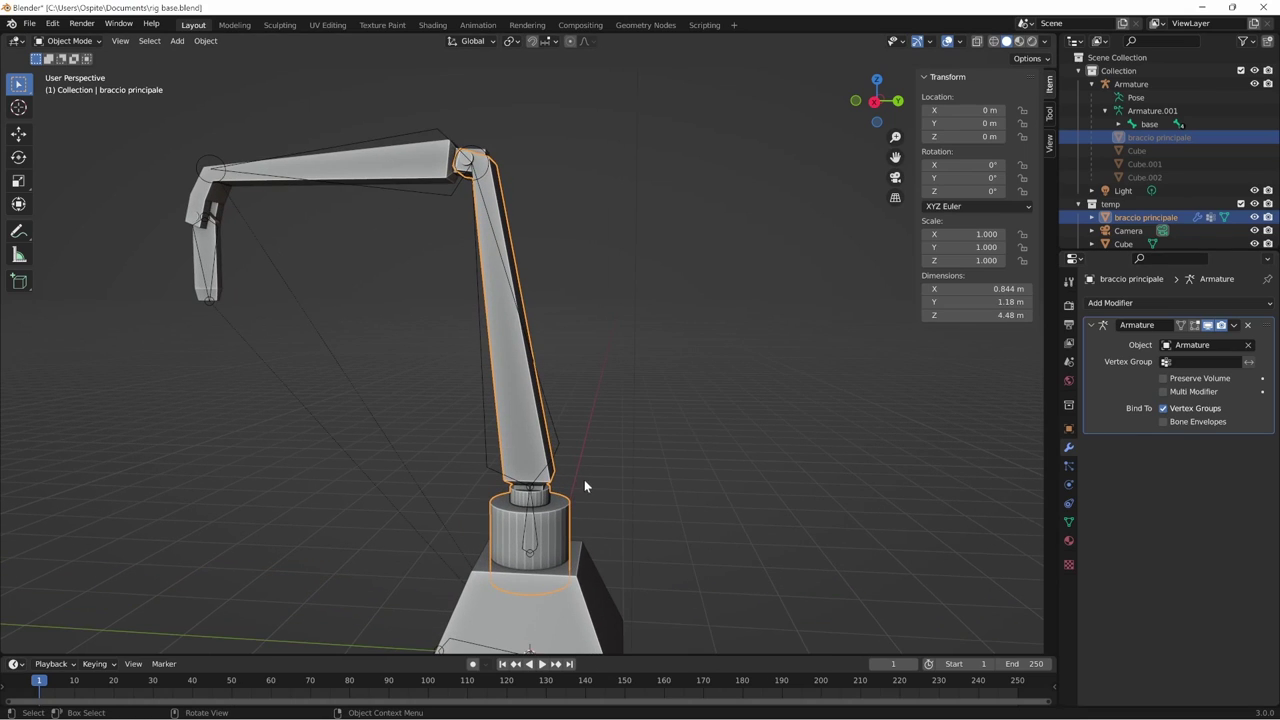
{"action": "left_click", "coordinate": [1068, 428]}
{"action": "left_click", "coordinate": [1068, 522]}
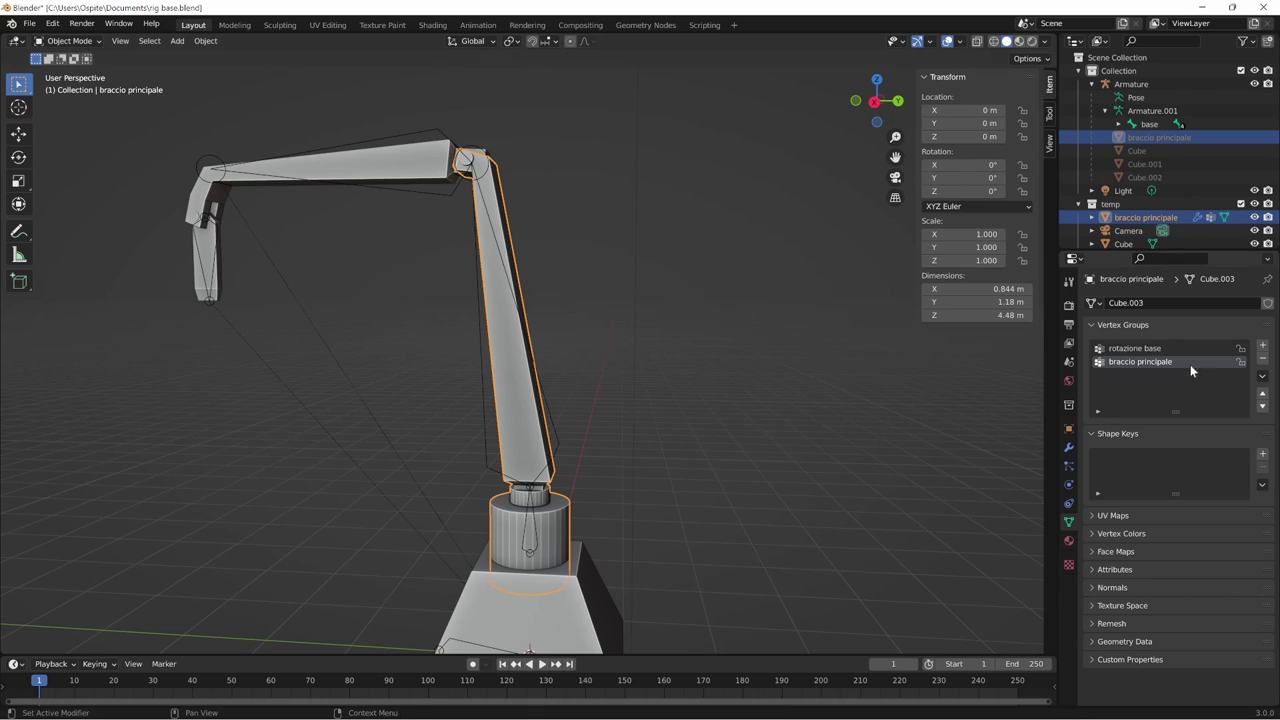
{"action": "scroll", "coordinate": [750, 490], "scroll_direction": "down", "scroll_amount": 1}
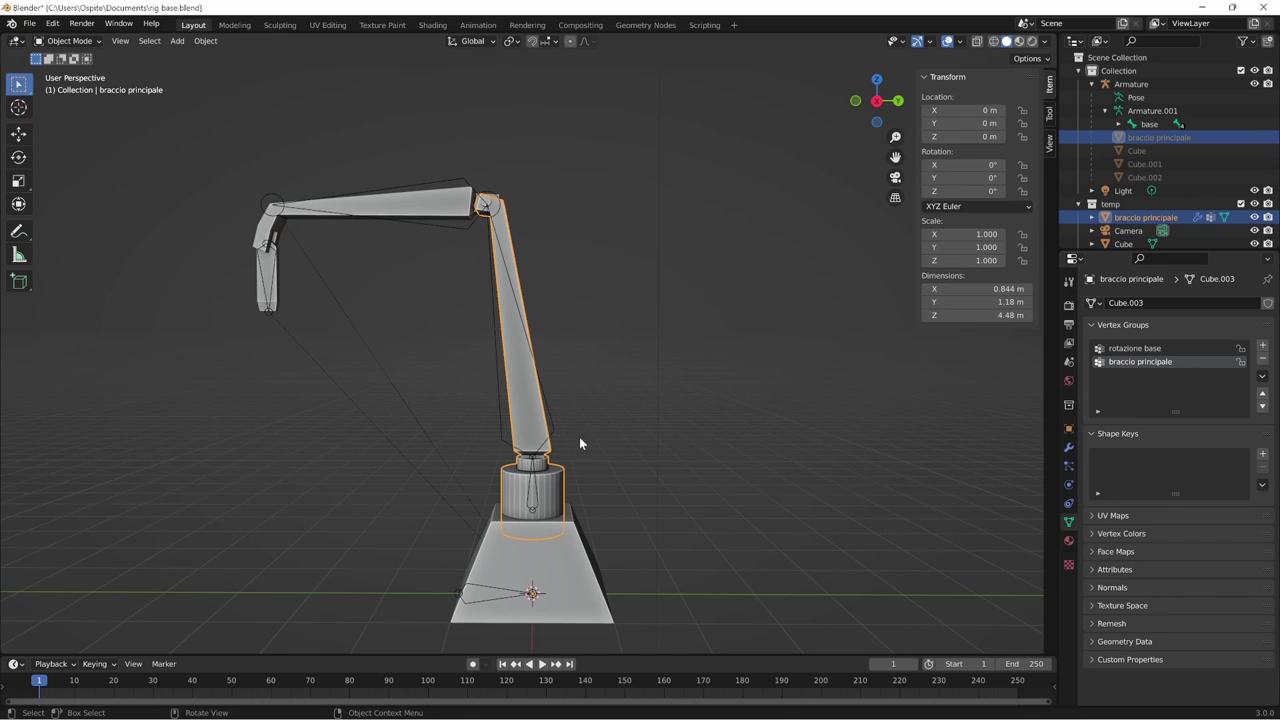
- Select the Armature and switch it back into Pose Mode
{"action": "left_click", "coordinate": [548, 420]}
{"action": "middle_click_drag", "start_coordinate": [613, 536], "coordinate": [650, 545]}
{"action": "key", "text": "ctrl+z"}
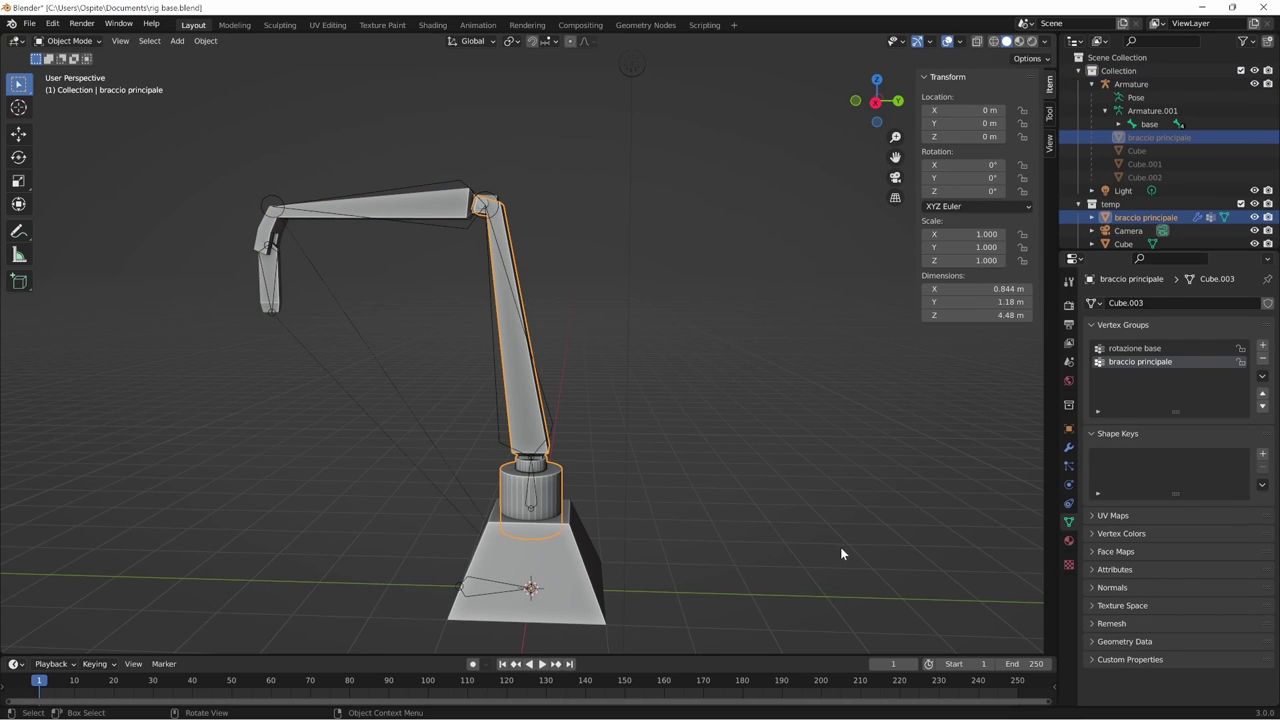
{"action": "left_click", "coordinate": [550, 430]}
{"action": "key", "text": "ctrl+Tab"}
- Test-rotate the braccio principale bone (cancelled) and the rotazione base bone (confirmed)
{"action": "left_click", "coordinate": [552, 432]}
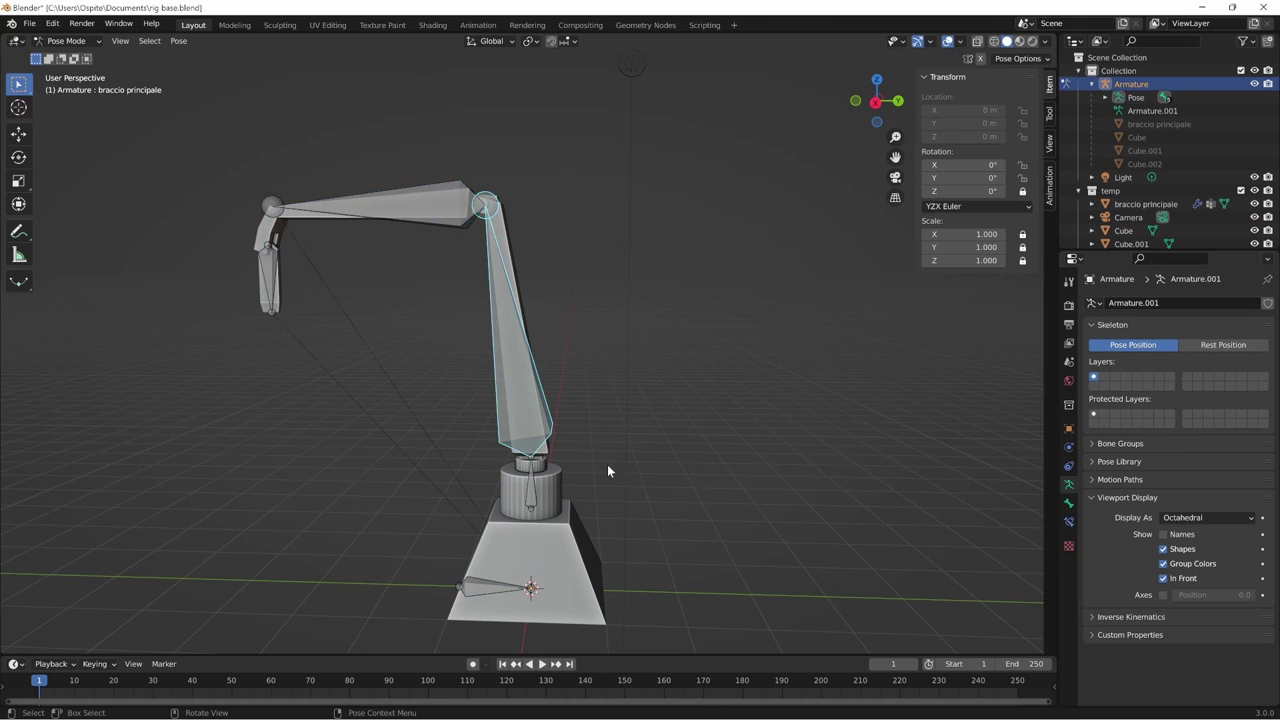
{"action": "key", "text": "r"}
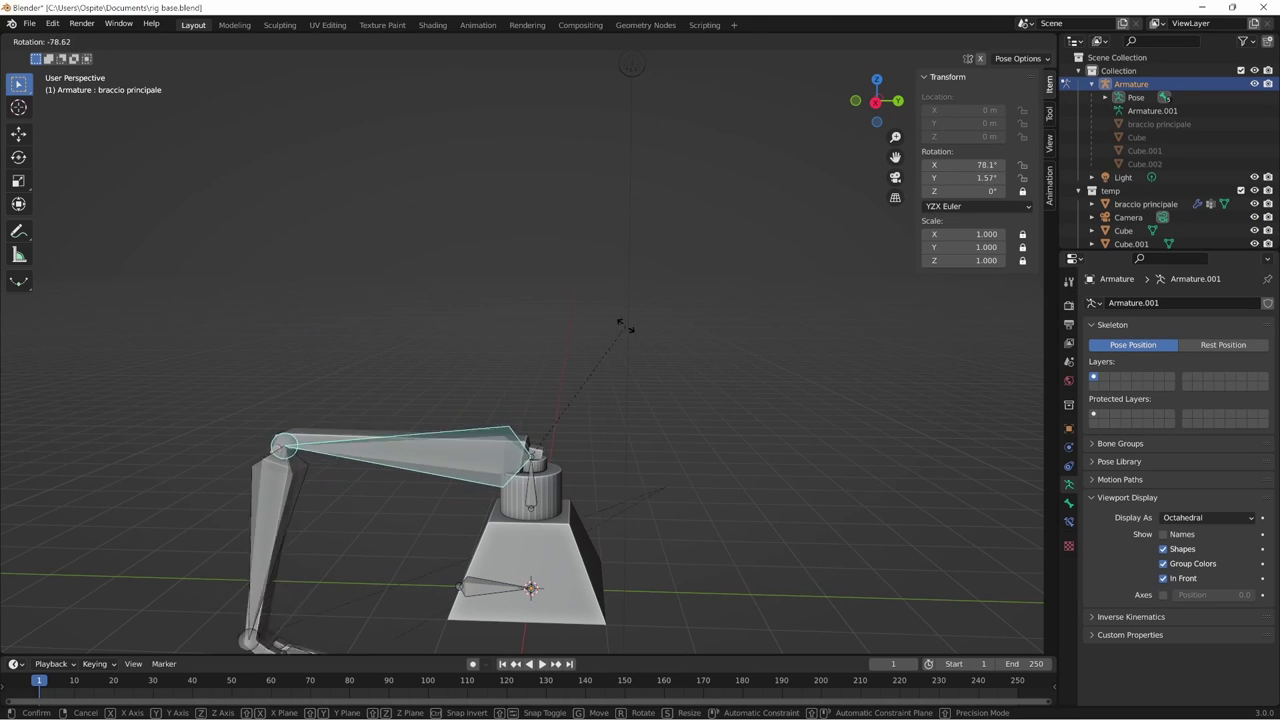
{"action": "right_click", "coordinate": [648, 529]}
{"action": "middle_click_drag", "start_coordinate": [648, 529], "coordinate": [560, 490]}
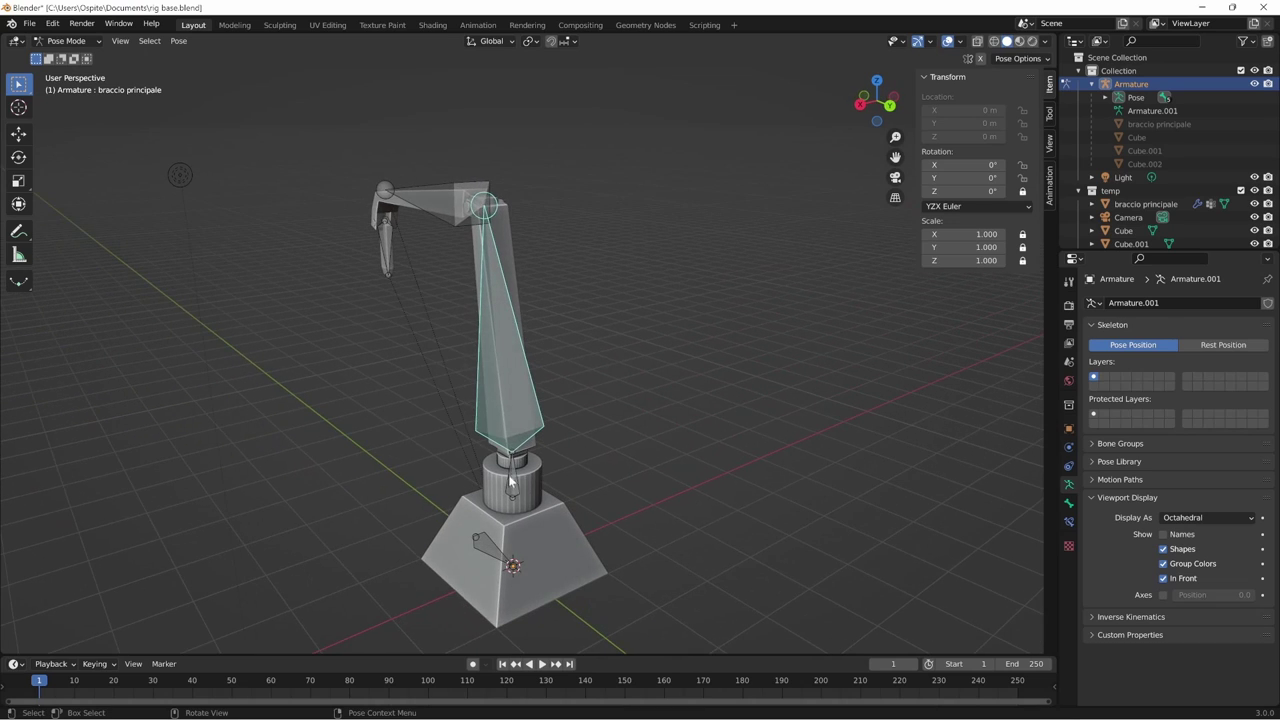
{"action": "left_click", "coordinate": [512, 480]}
{"action": "key", "text": "r"}
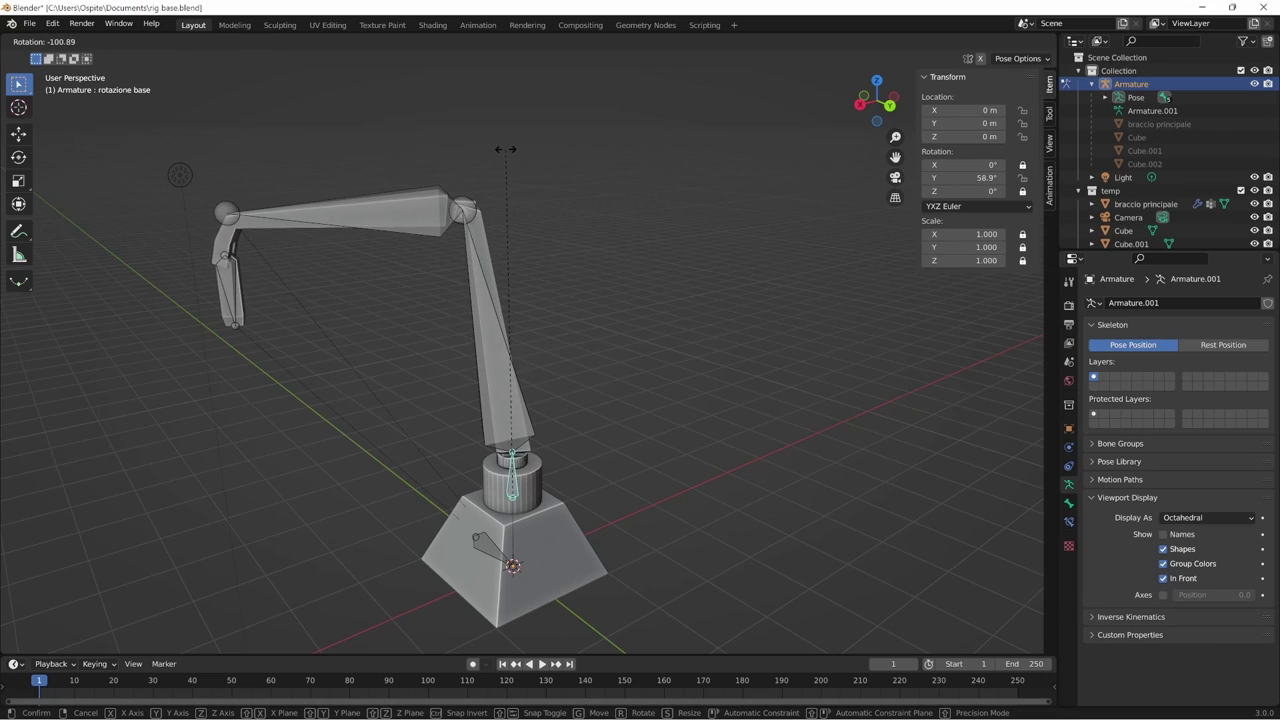
{"action": "left_click", "coordinate": [595, 172]}
- Clear the bone rotation so the arm stands upright, then enter armature Edit Mode
{"action": "left_click", "coordinate": [528, 400]}
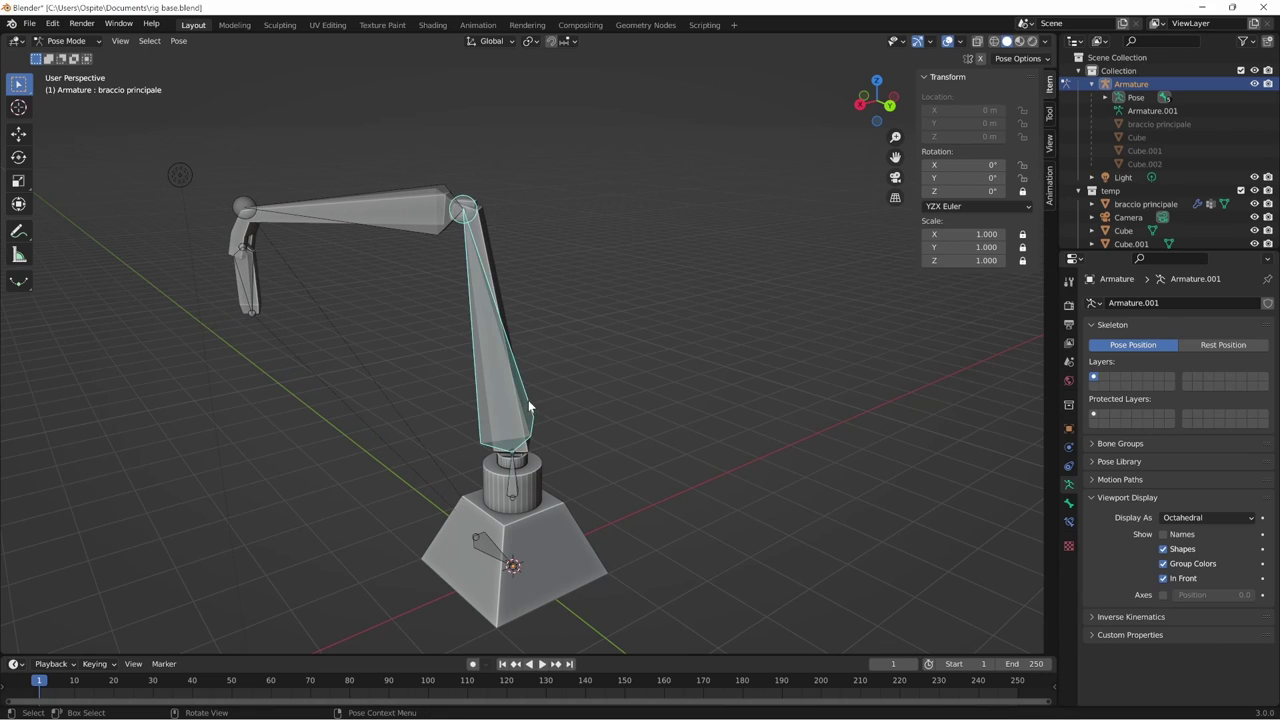
{"action": "left_click", "coordinate": [515, 492]}
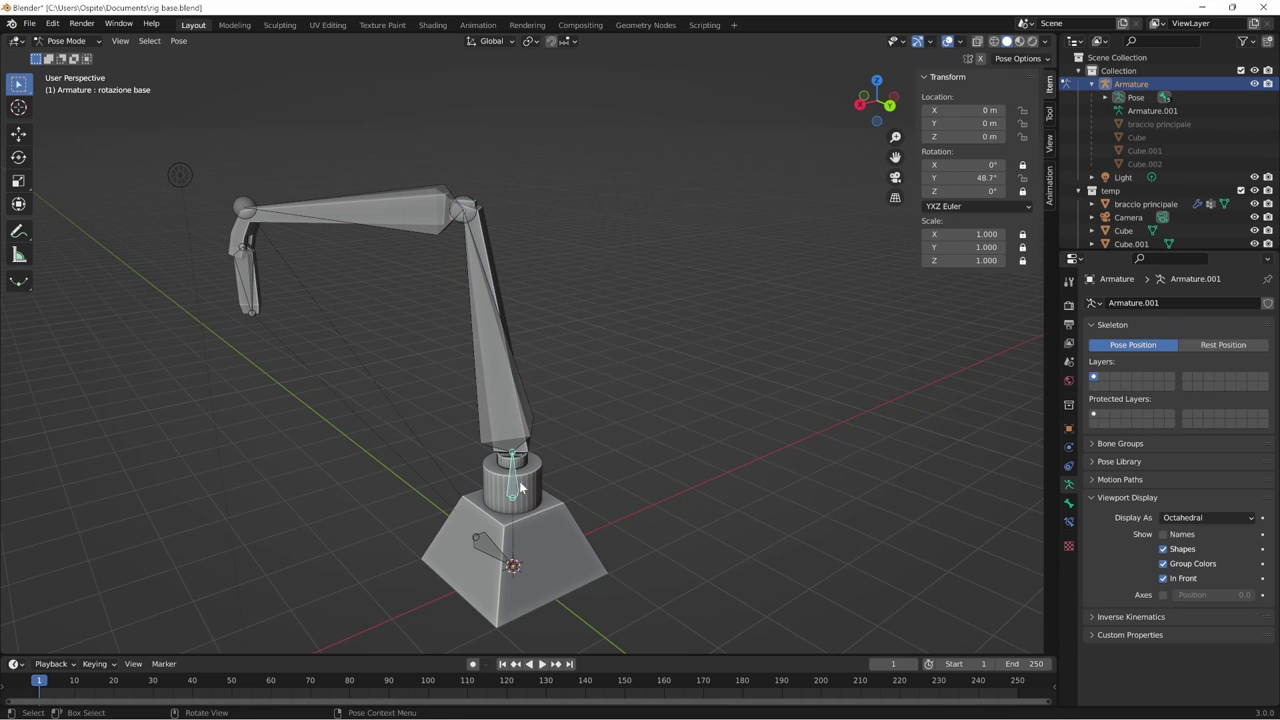
{"action": "left_click", "coordinate": [526, 424]}
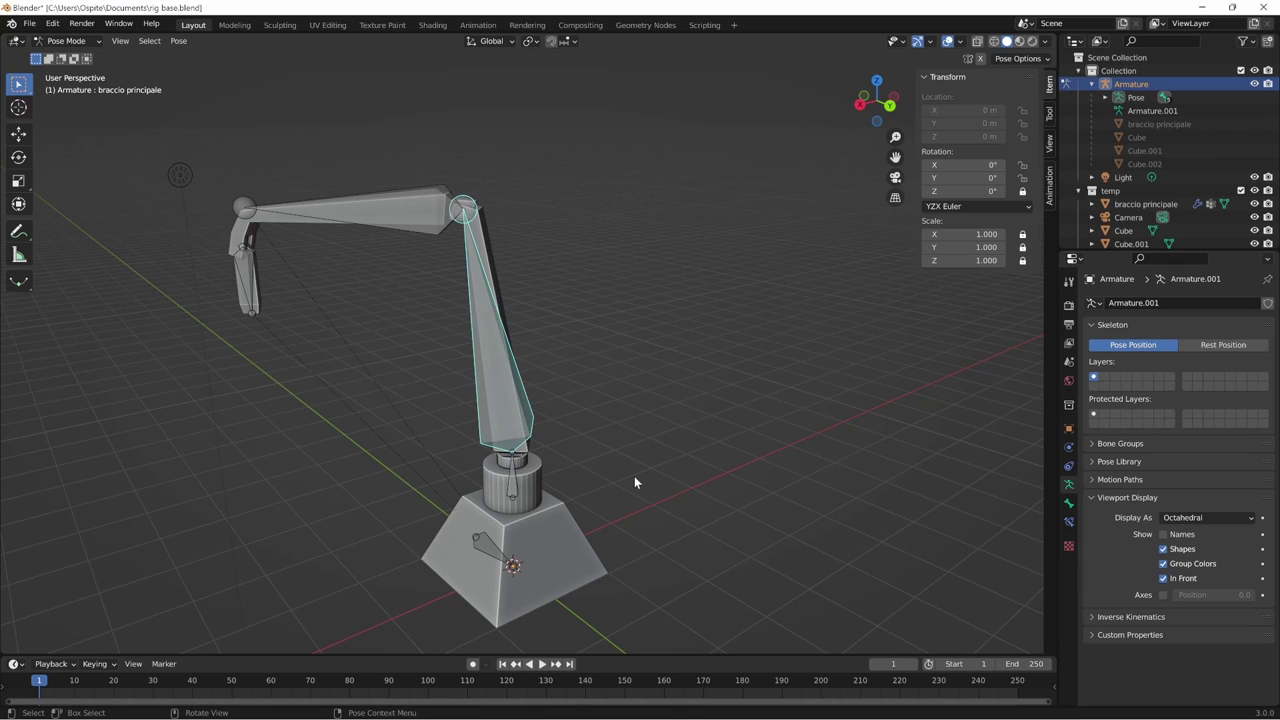
{"action": "key", "text": "r"}
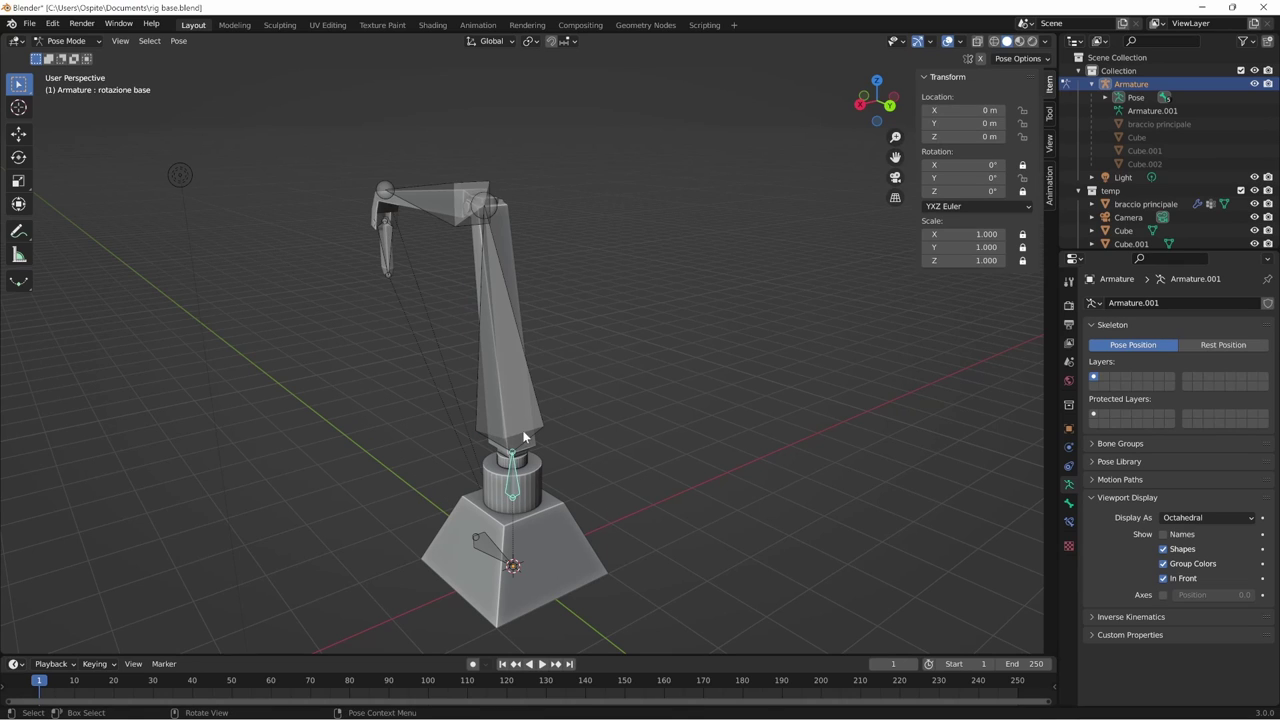
{"action": "left_click", "coordinate": [557, 505]}
{"action": "scroll", "coordinate": [557, 505], "scroll_direction": "up", "scroll_amount": 1}
{"action": "scroll", "coordinate": [557, 505], "scroll_direction": "up", "scroll_amount": 2}
{"action": "mouse_move", "coordinate": [583, 502]}
{"action": "middle_mouse_down"}
{"action": "mouse_move", "coordinate": [598, 412]}
{"action": "mouse_move", "coordinate": [664, 440]}
{"action": "middle_mouse_up"}
{"action": "left_click", "coordinate": [590, 450]}
{"action": "left_click", "coordinate": [553, 402]}
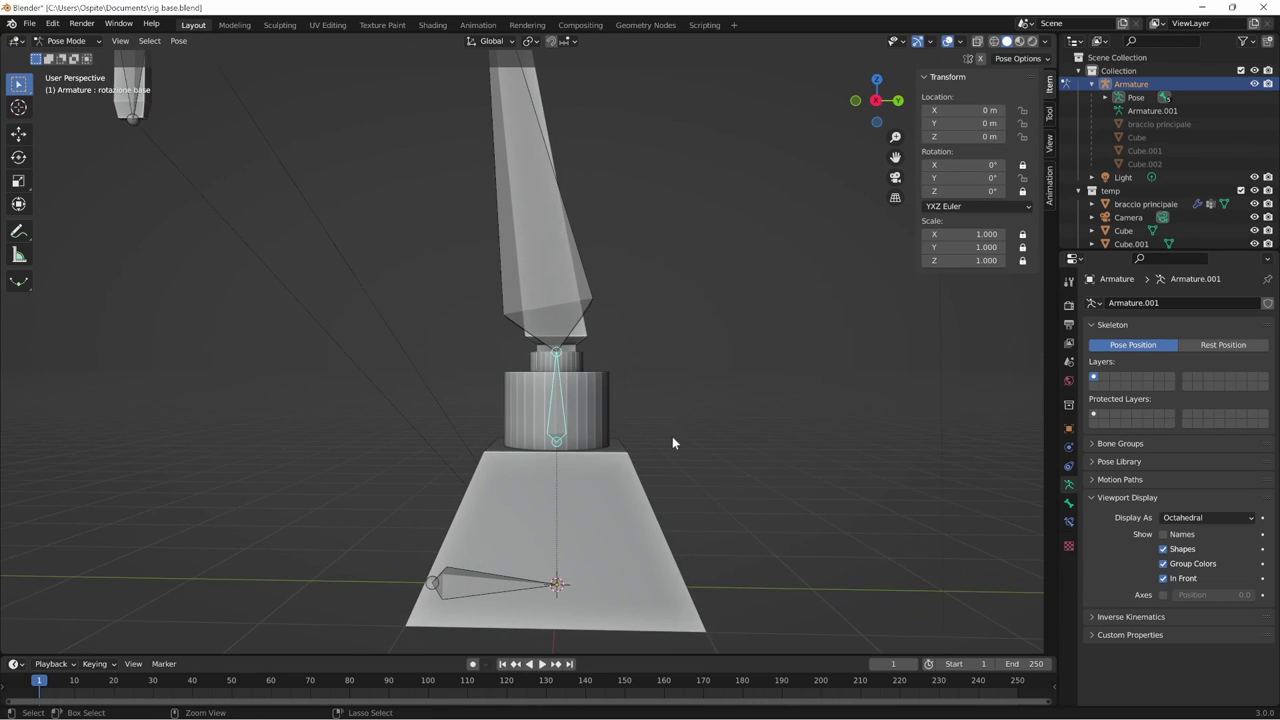
{"action": "key", "text": "ctrl+Tab"}
{"action": "key", "text": "Tab"}
- Clear the parent of the braccio principale bone with Alt+P
{"action": "middle_click_drag", "start_coordinate": [629, 394], "coordinate": [581, 397]}
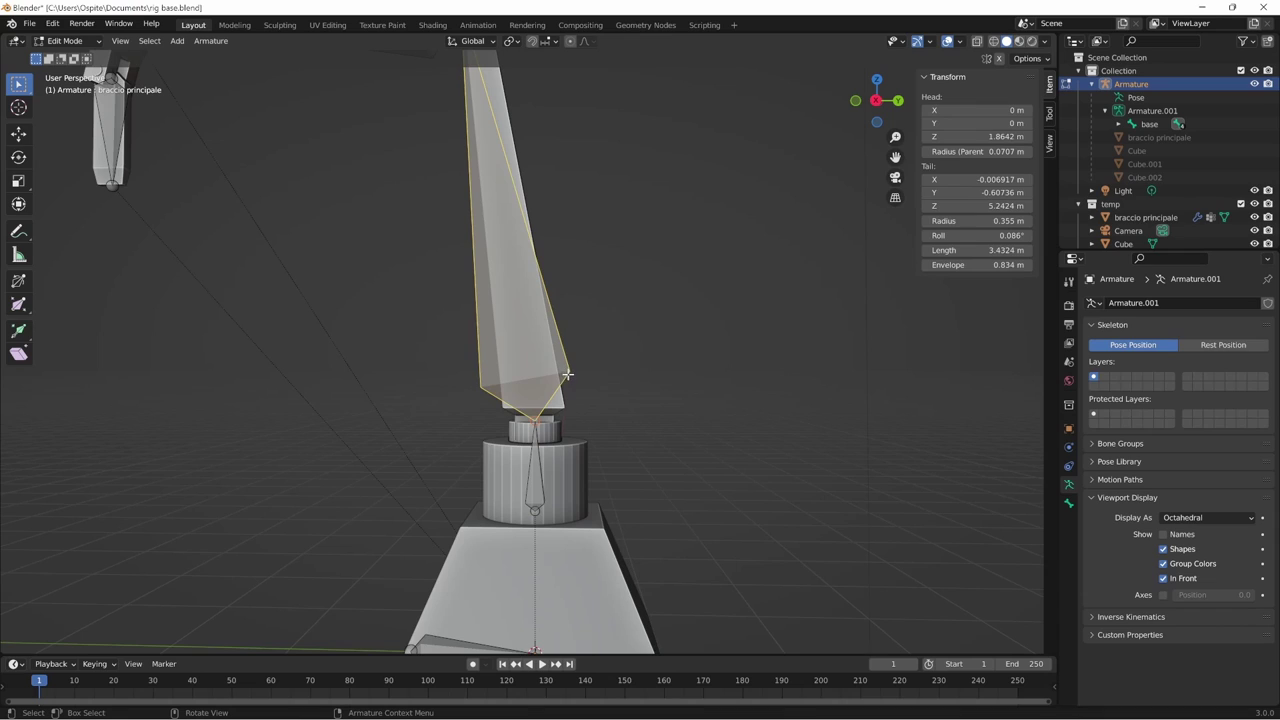
{"action": "key", "text": "alt+p"}
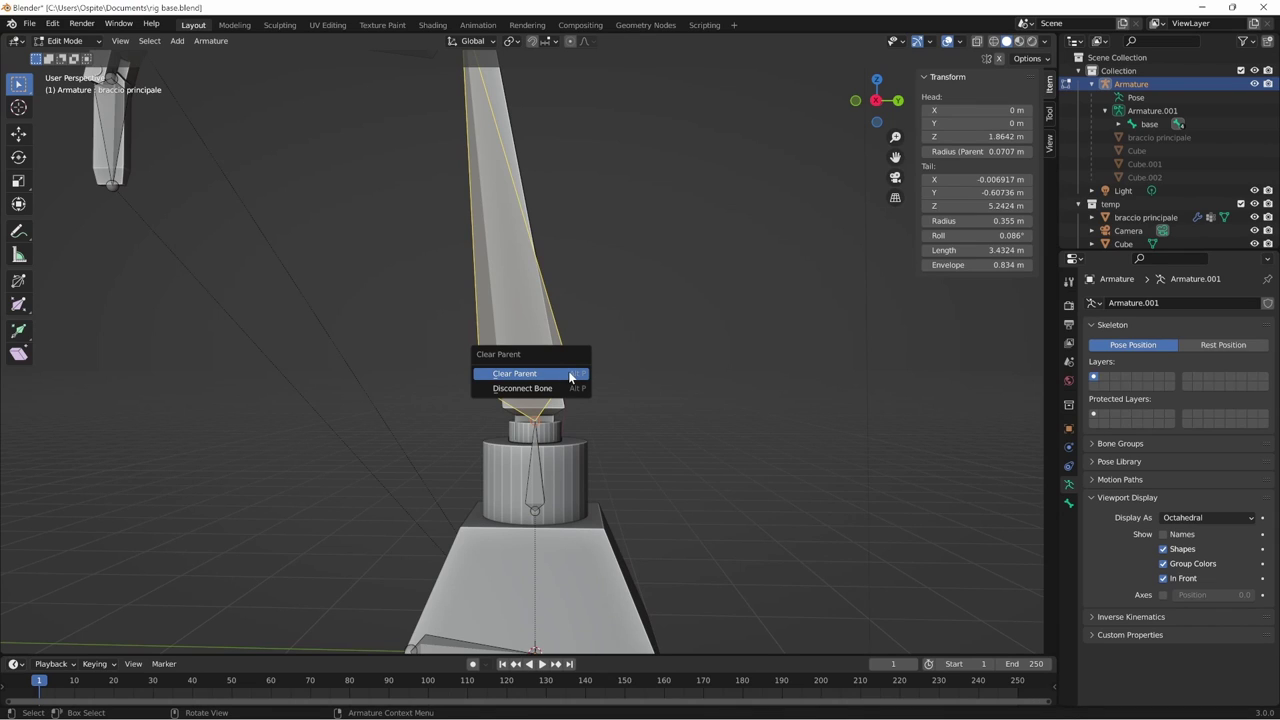
{"action": "left_click", "coordinate": [580, 379]}
{"action": "scroll", "coordinate": [650, 390], "scroll_direction": "down", "scroll_amount": 4}
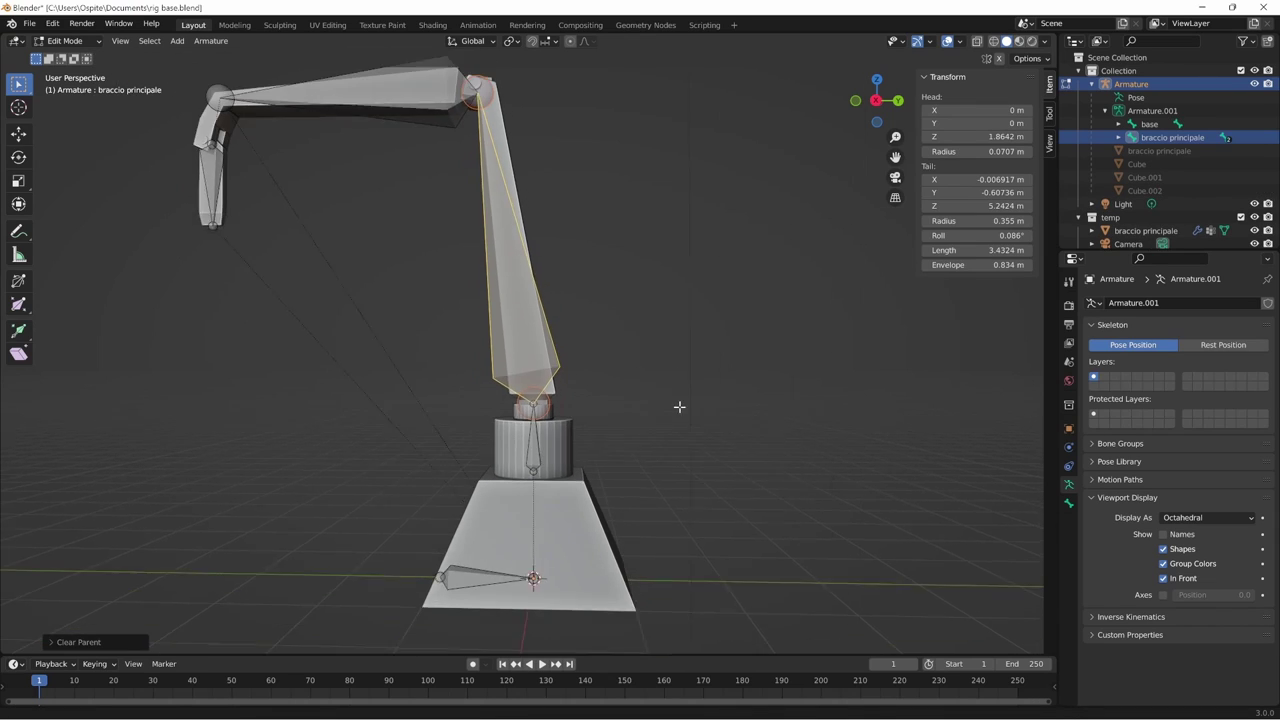
{"action": "mouse_move", "coordinate": [680, 406]}
{"action": "middle_mouse_down"}
{"action": "mouse_move", "coordinate": [677, 449]}
{"action": "mouse_move", "coordinate": [590, 466]}
{"action": "middle_mouse_up"}
- In Pose Mode, rotate the rotazione base bone to test the detached arm
{"action": "key", "text": "ctrl+Tab"}
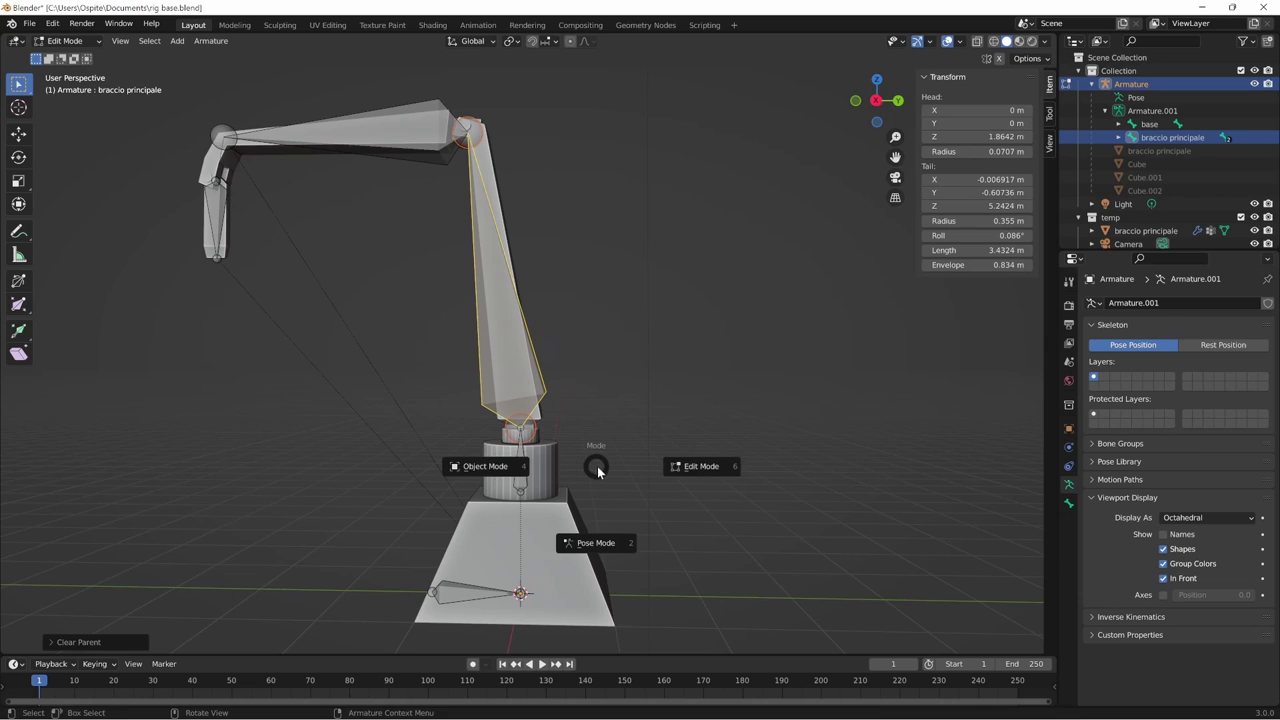
{"action": "left_click", "coordinate": [561, 513]}
{"action": "left_click", "coordinate": [525, 465]}
{"action": "middle_click_drag", "start_coordinate": [596, 471], "coordinate": [684, 569]}
{"action": "key", "text": "r"}
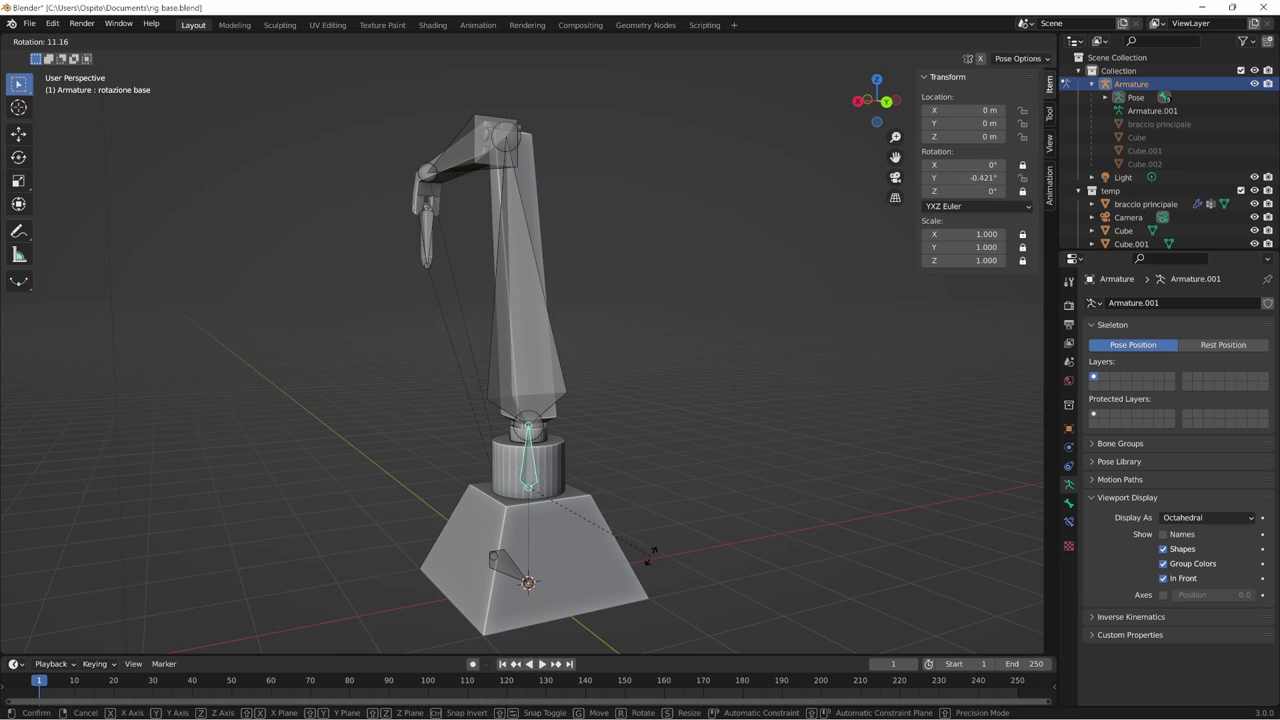
{"action": "left_click", "coordinate": [710, 379]}
- Try moving and rotating the braccio principale bone, then undo the change
{"action": "left_click", "coordinate": [550, 398]}
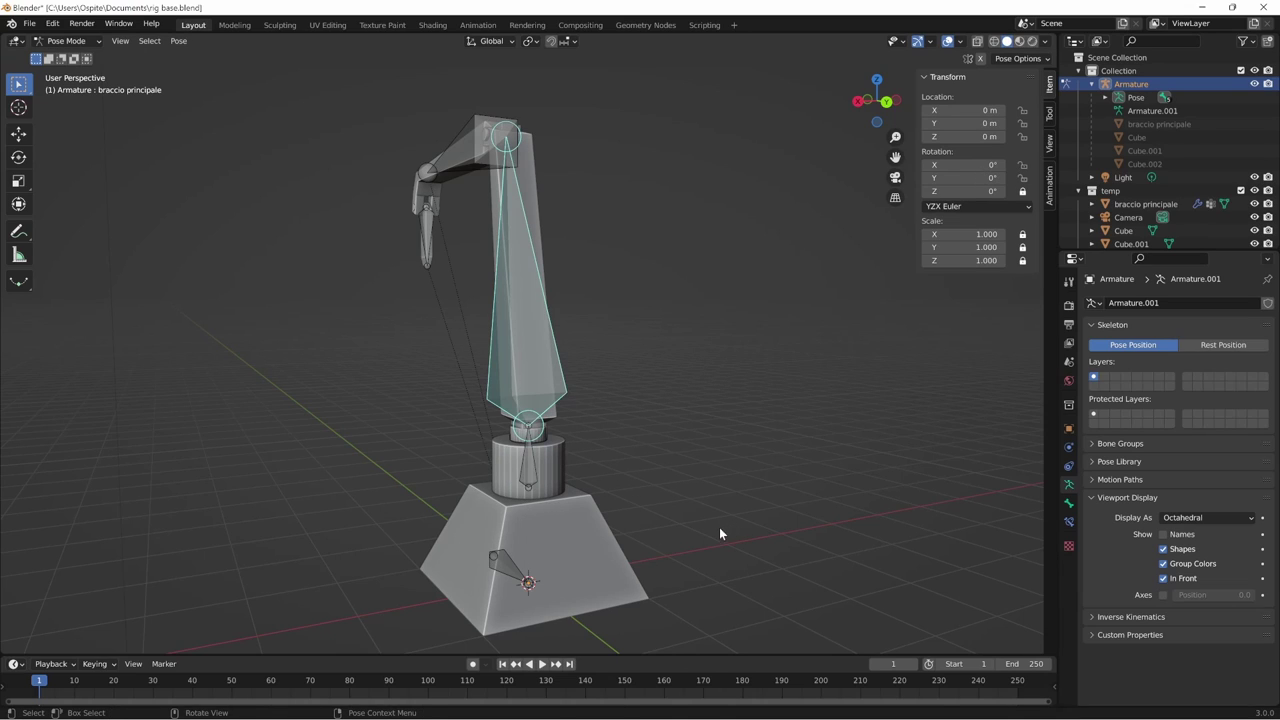
{"action": "key", "text": "g"}
{"action": "key", "text": "Escape"}
{"action": "key", "text": "r"}
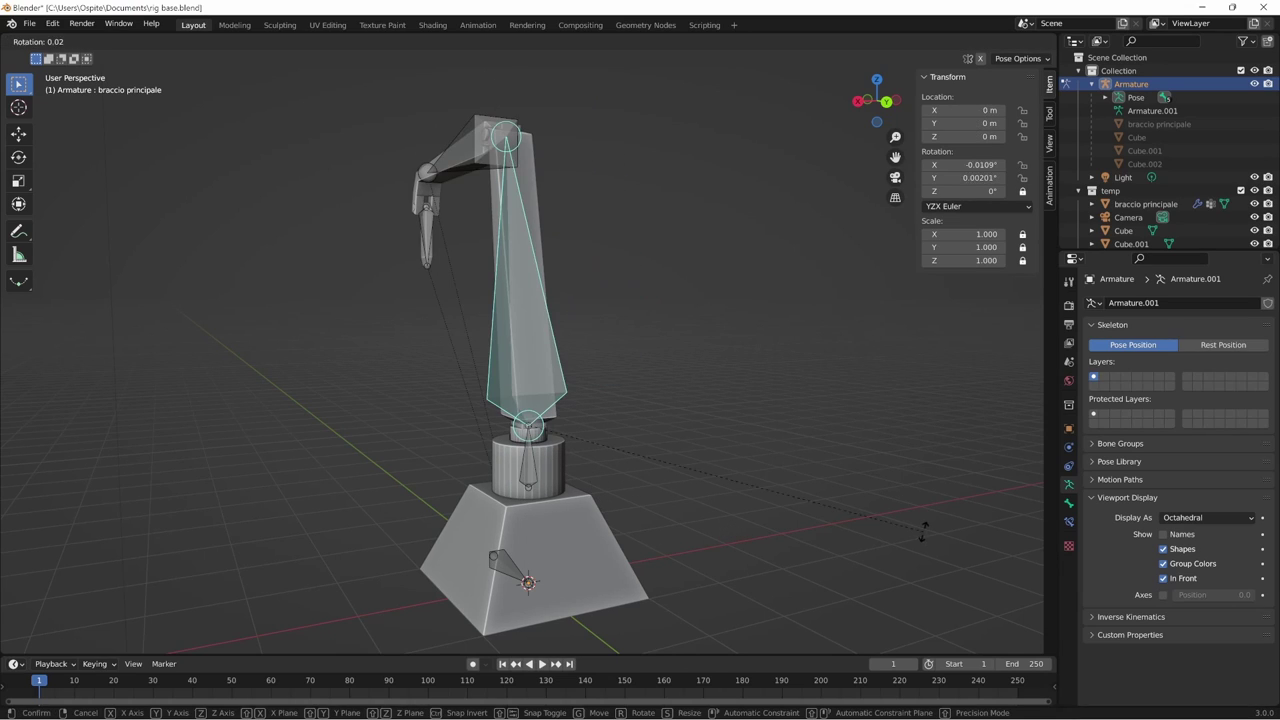
{"action": "left_click", "coordinate": [716, 515]}
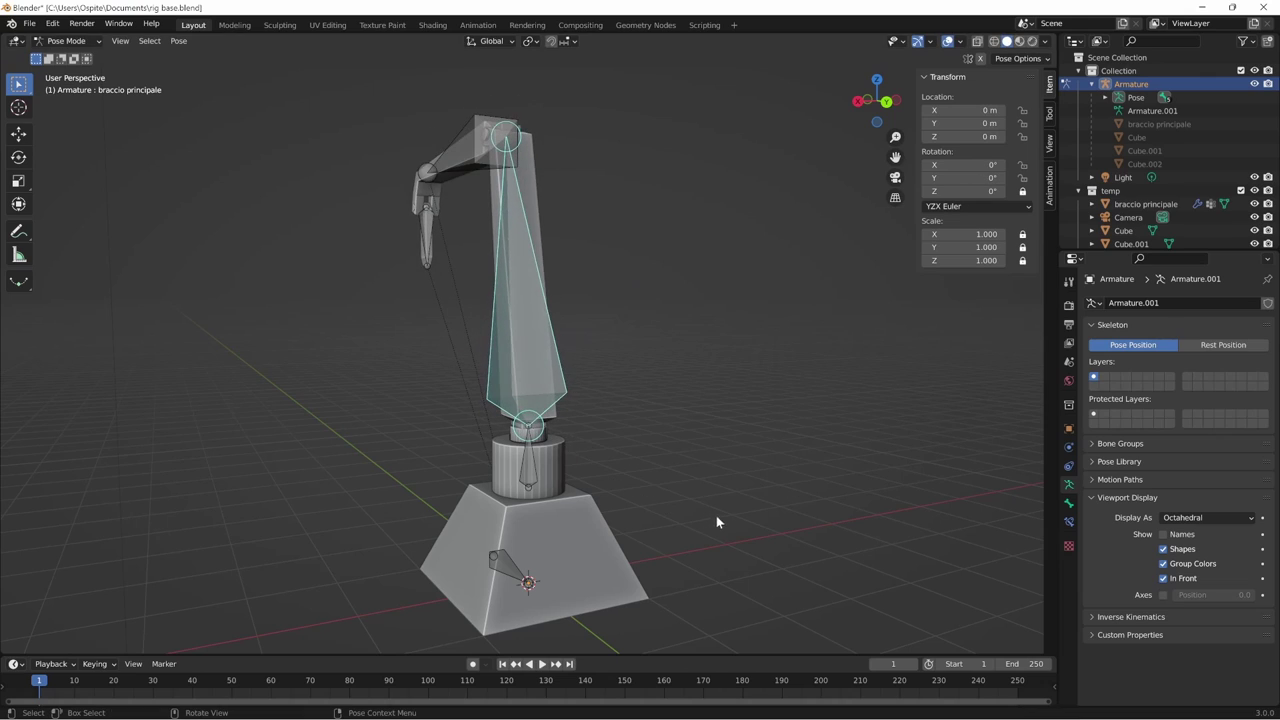
{"action": "key", "text": "ctrl+z"}
{"action": "key", "text": "ctrl+z"}
{"action": "scroll", "coordinate": [548, 406], "scroll_direction": "up", "scroll_amount": 5}
{"action": "left_click", "coordinate": [548, 406]}
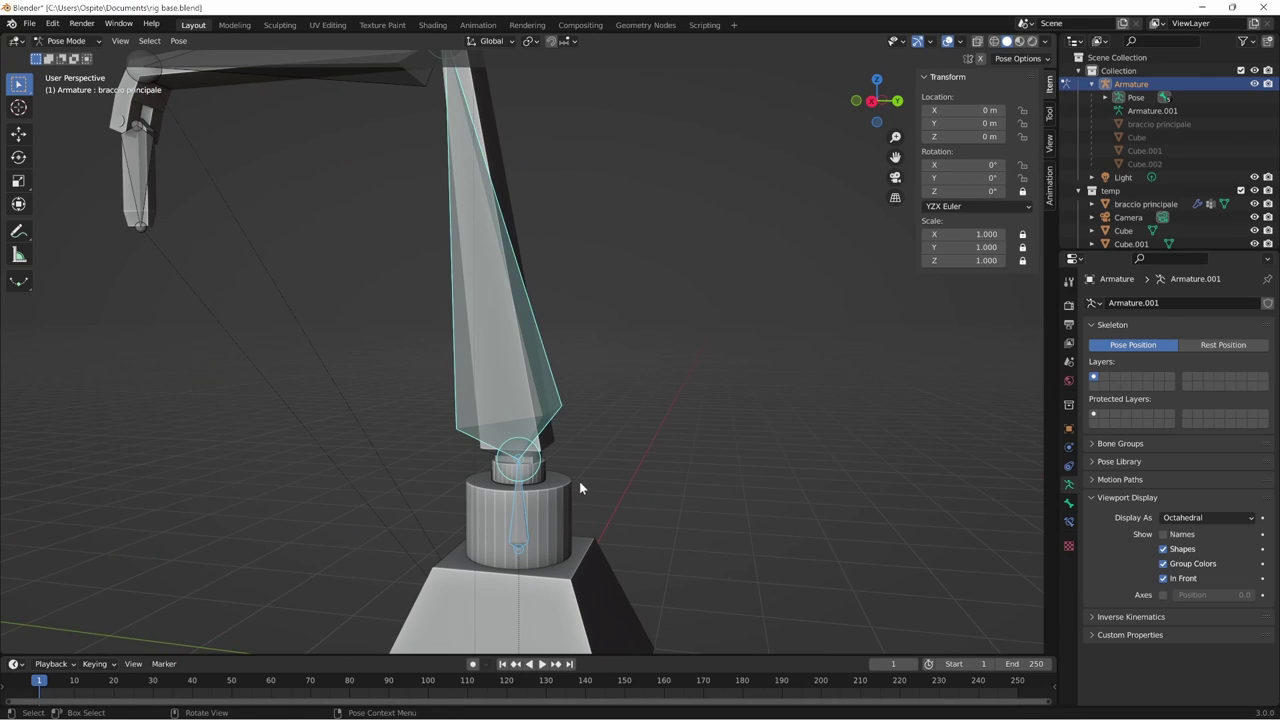
- Parent braccio principale to rotazione base with Keep Offset in Edit Mode
{"action": "key", "text": "Tab"}
{"action": "left_click", "coordinate": [518, 515], "text": "shift"}
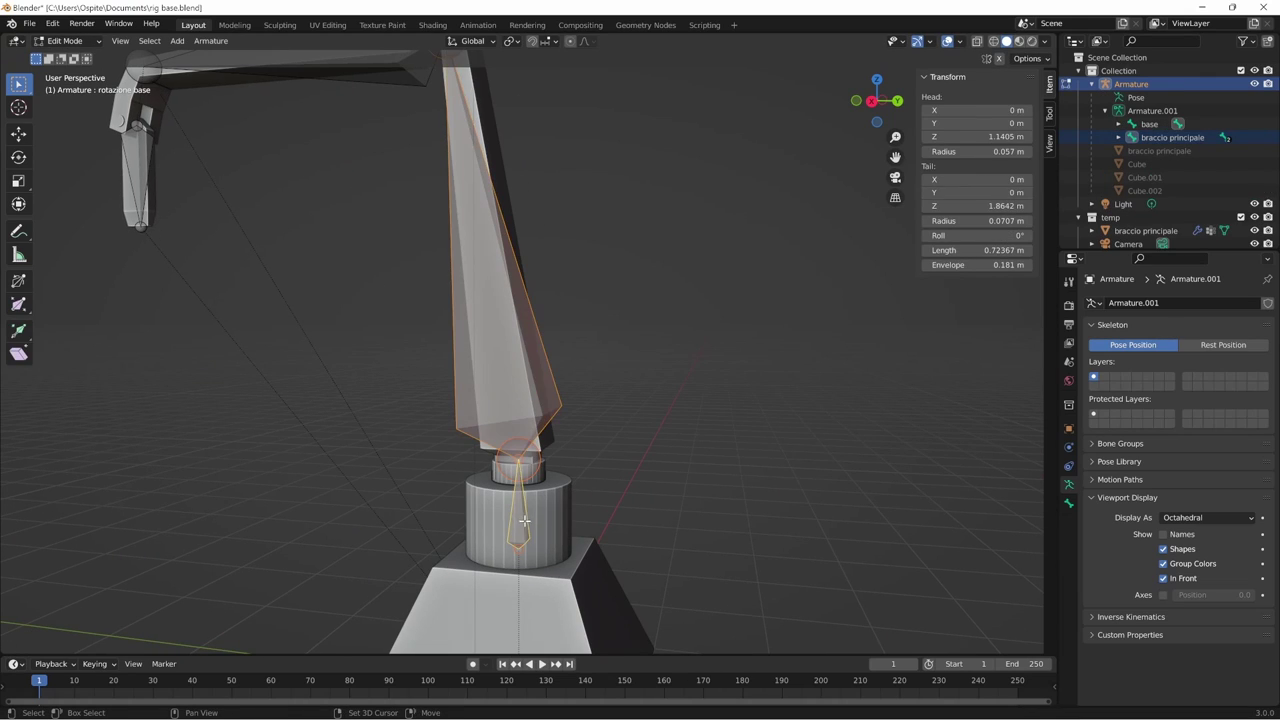
{"action": "key", "text": "ctrl+p"}
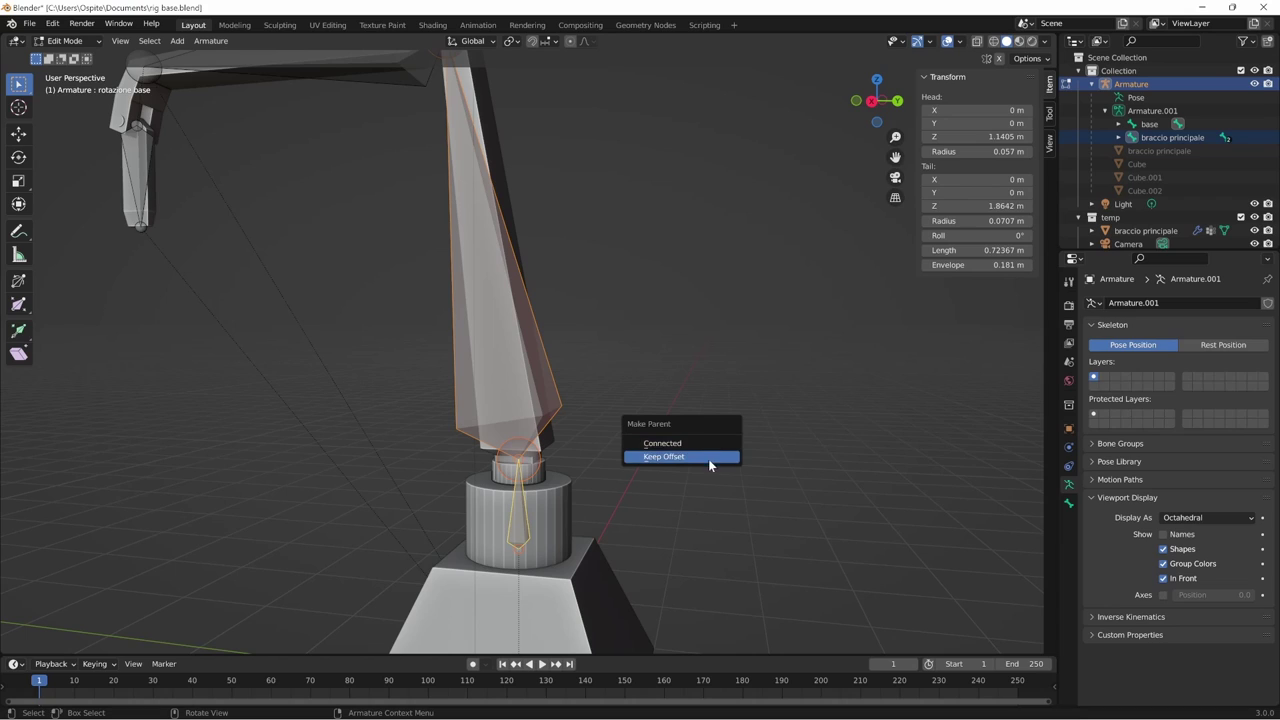
{"action": "left_click", "coordinate": [714, 443]}
{"action": "scroll", "coordinate": [700, 447], "scroll_direction": "down", "scroll_amount": 3}
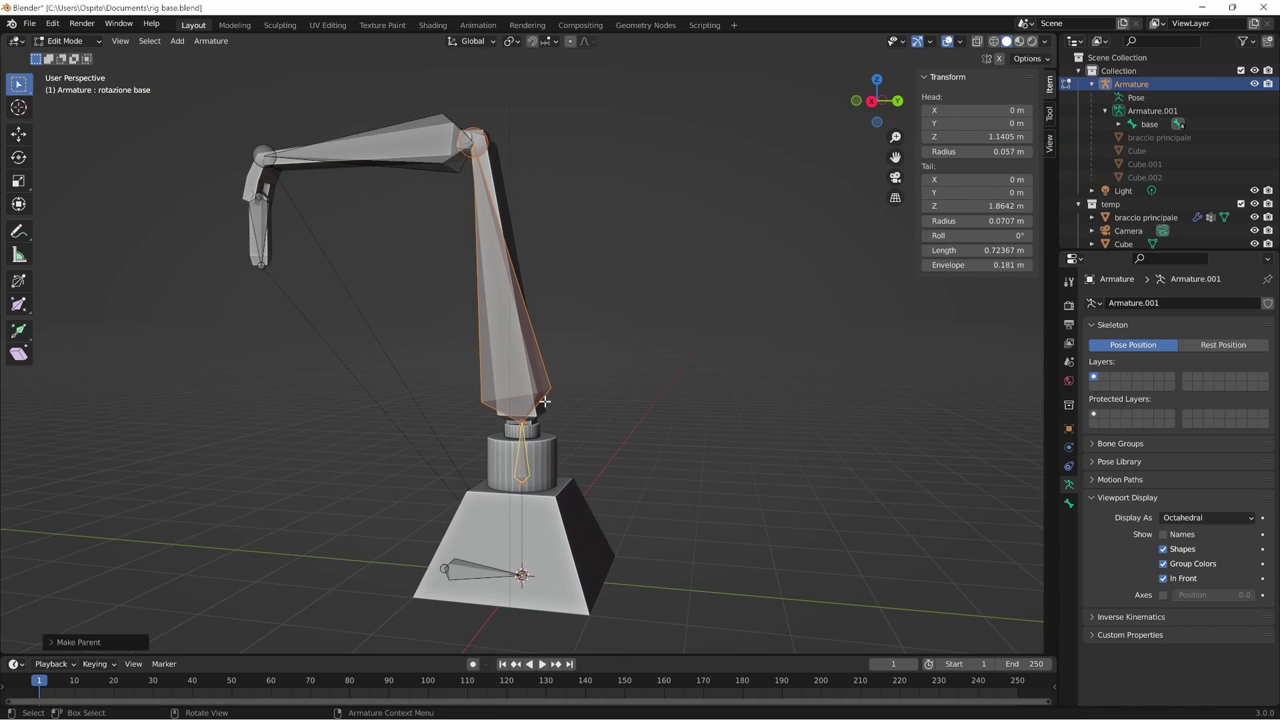
{"action": "key", "text": "ctrl+Tab"}
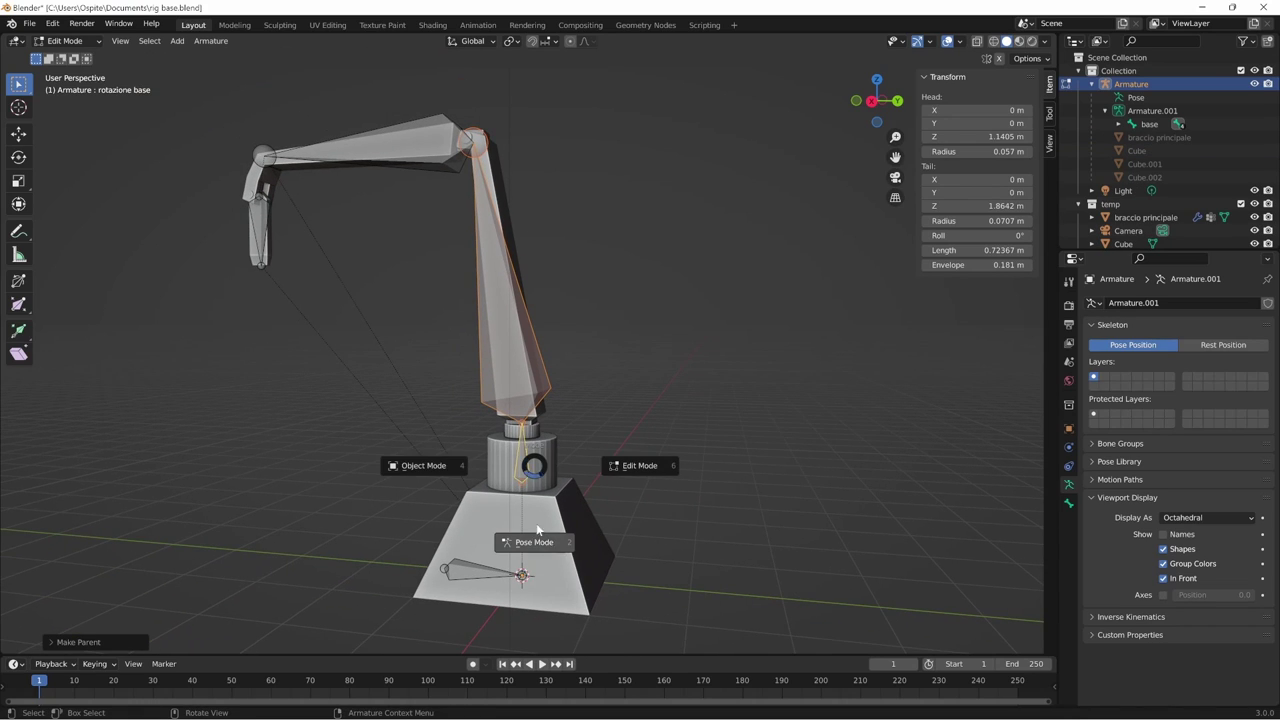
- In Pose Mode, rotate the base bone to test the parenting, then clear all rotations
{"action": "left_click", "coordinate": [545, 549]}
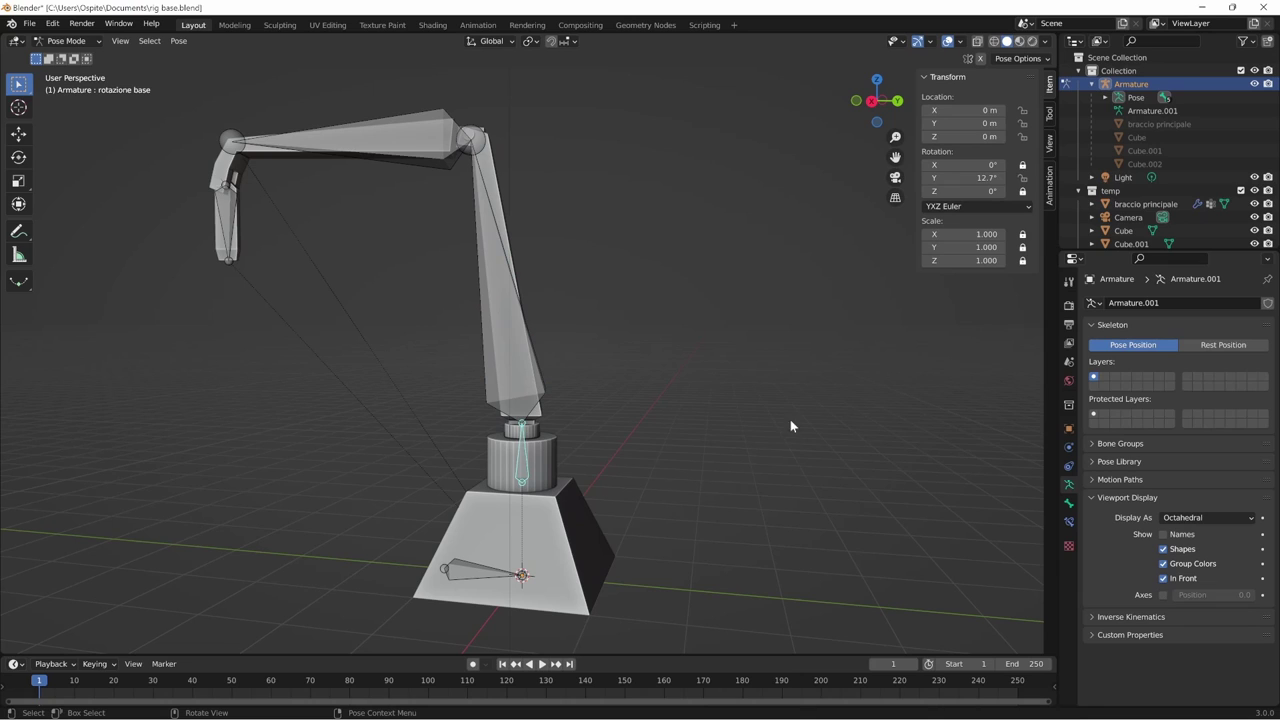
{"action": "key", "text": "r"}
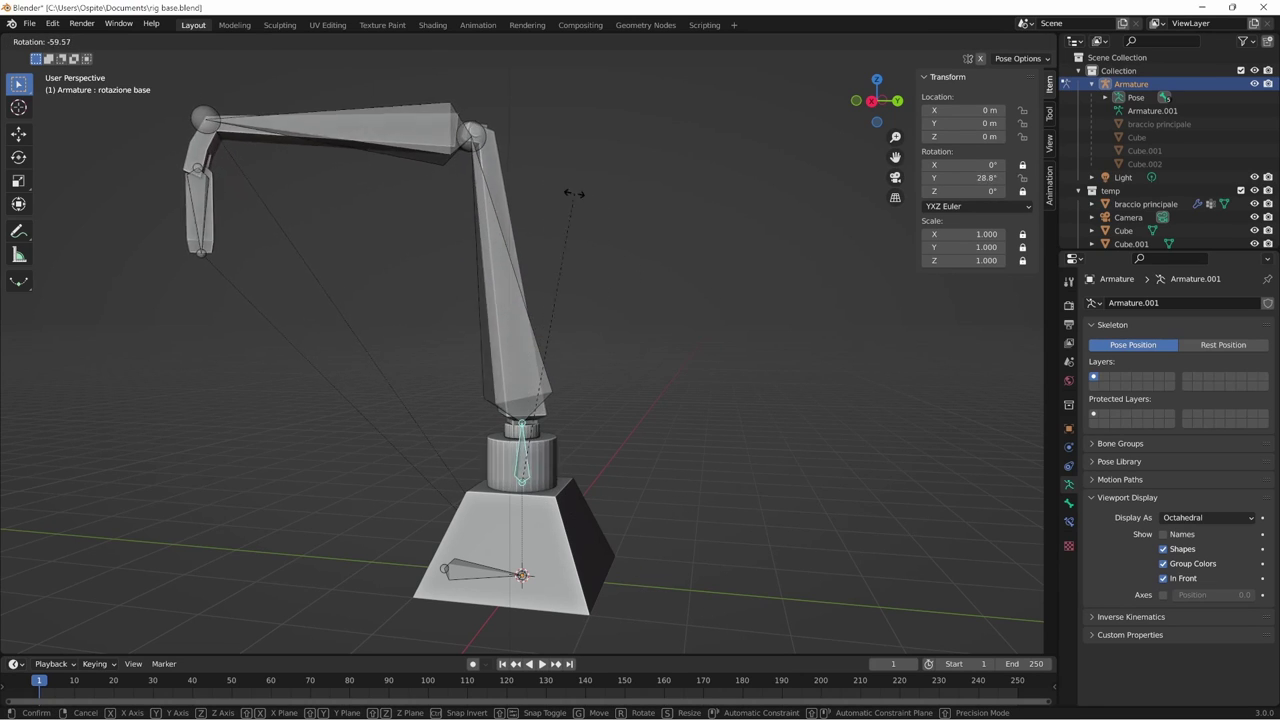
{"action": "left_click", "coordinate": [690, 497]}
{"action": "mouse_move", "coordinate": [690, 497]}
{"action": "middle_mouse_down"}
{"action": "mouse_move", "coordinate": [723, 500]}
{"action": "mouse_move", "coordinate": [708, 483]}
{"action": "middle_mouse_up"}
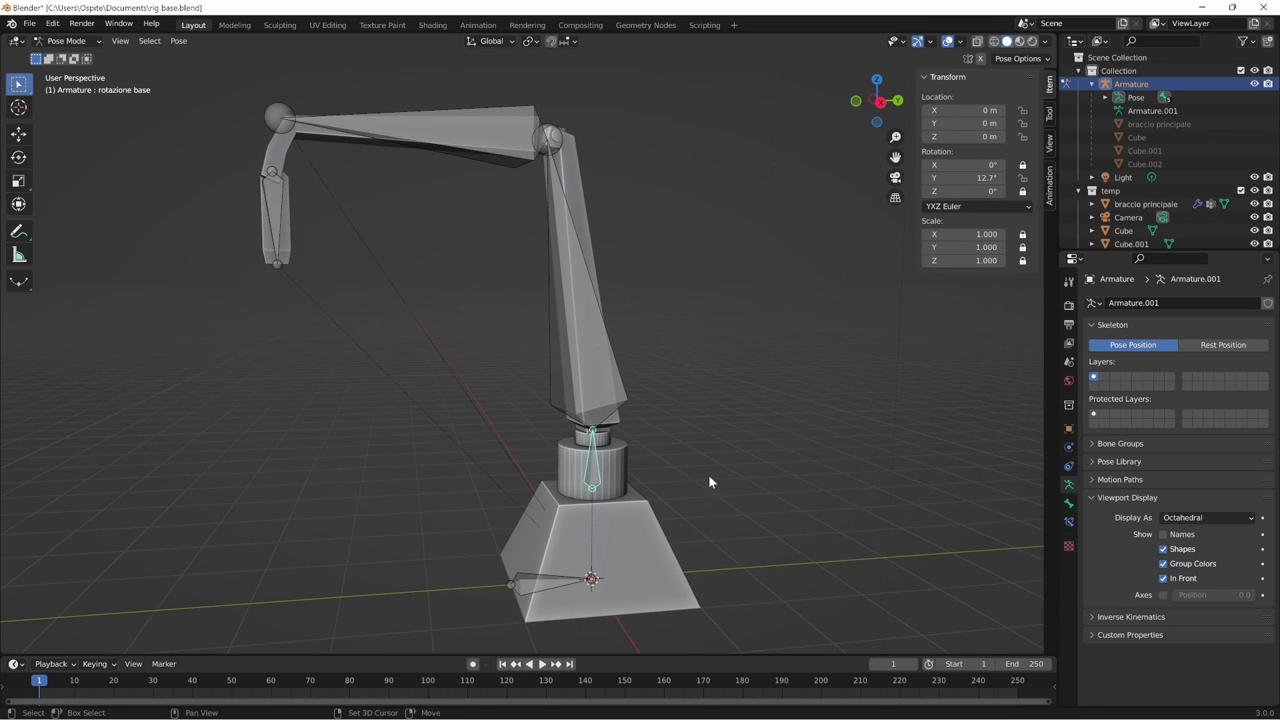
{"action": "key", "text": "alt+r"}
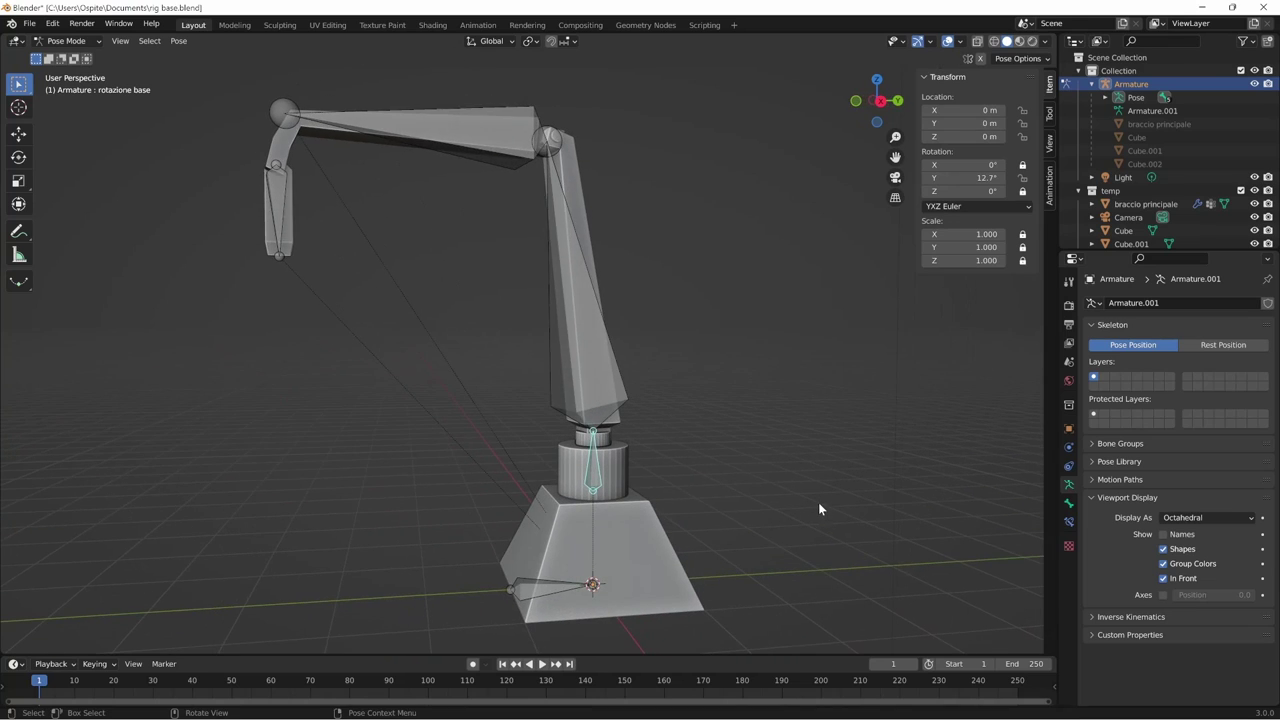
{"action": "key", "text": "a"}
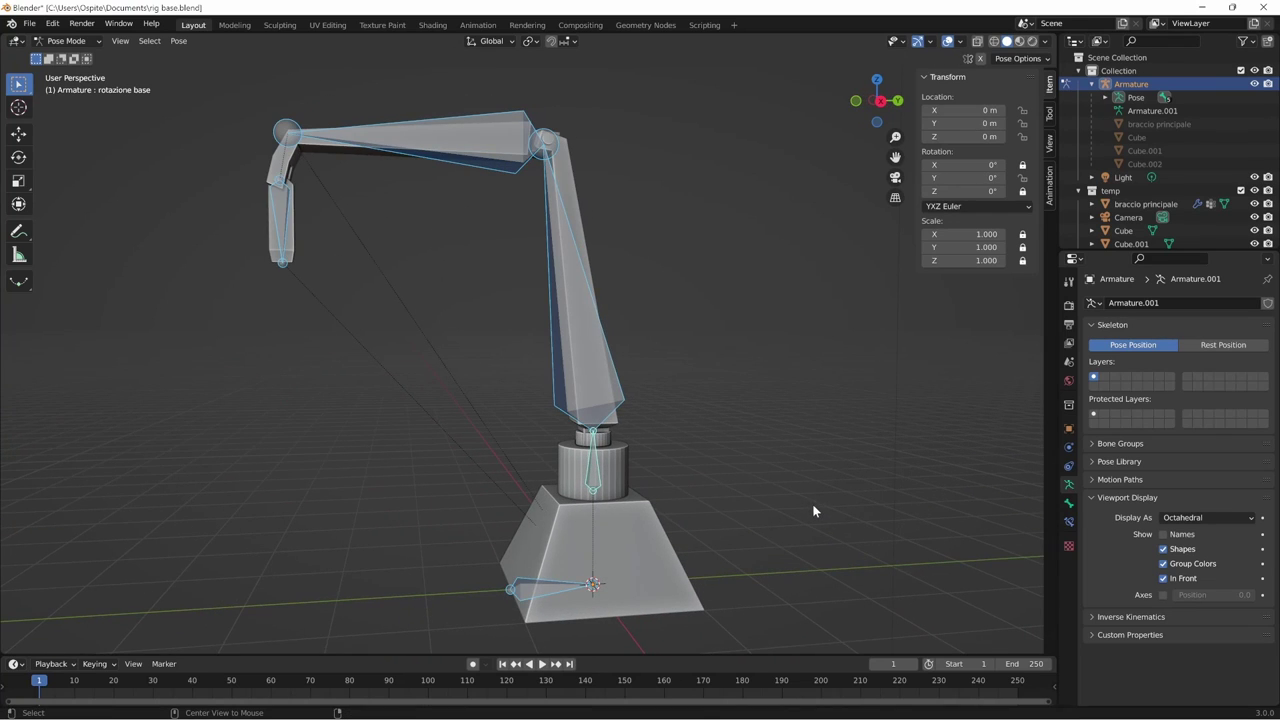
- Swing the braccio principale bone downward to check the arm's deformation
{"action": "mouse_move", "coordinate": [812, 510]}
{"action": "middle_mouse_down"}
{"action": "mouse_move", "coordinate": [724, 496]}
{"action": "mouse_move", "coordinate": [664, 510]}
{"action": "mouse_move", "coordinate": [703, 559]}
{"action": "middle_mouse_up"}
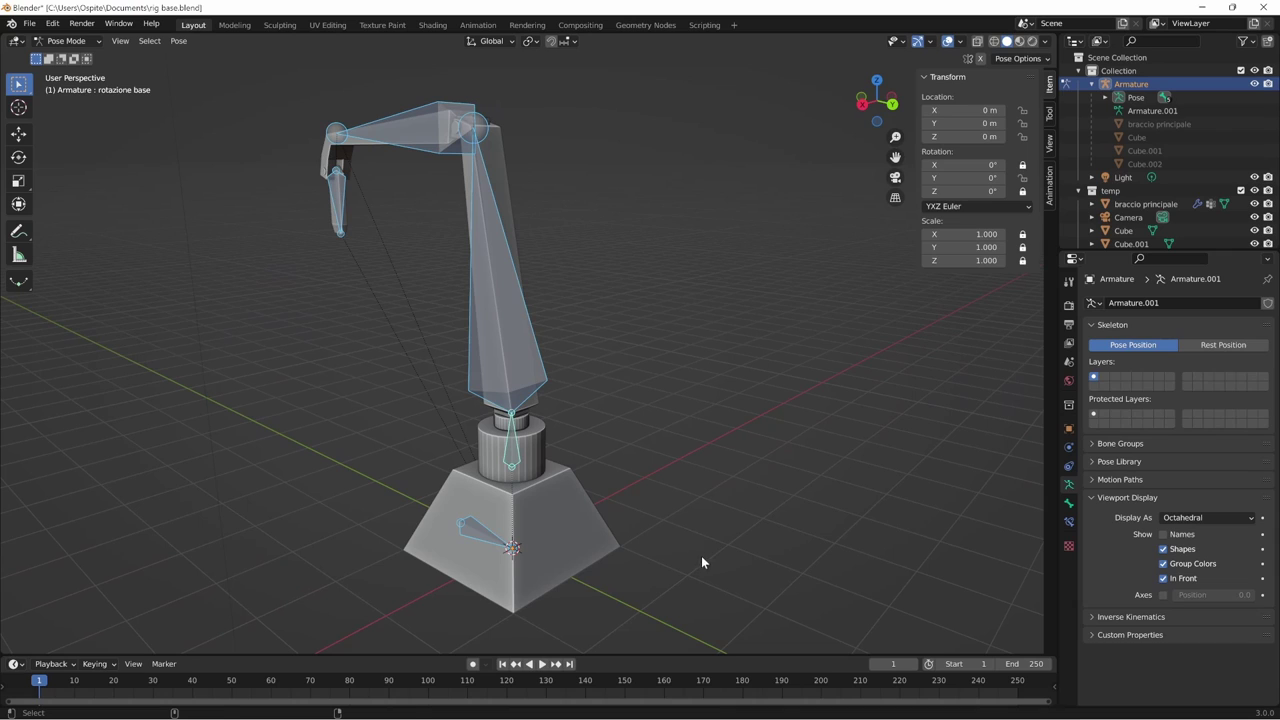
{"action": "middle_click_drag", "start_coordinate": [866, 462], "coordinate": [800, 488], "text": "ctrl"}
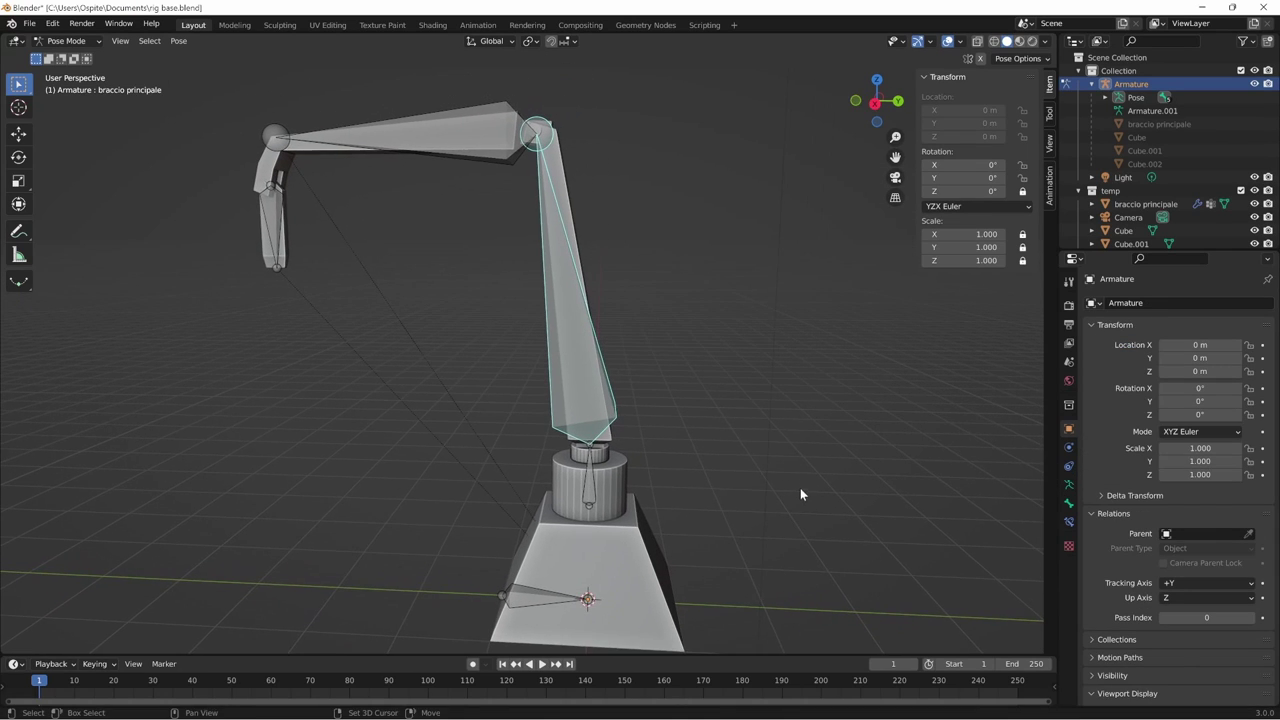
{"action": "key", "text": "r"}
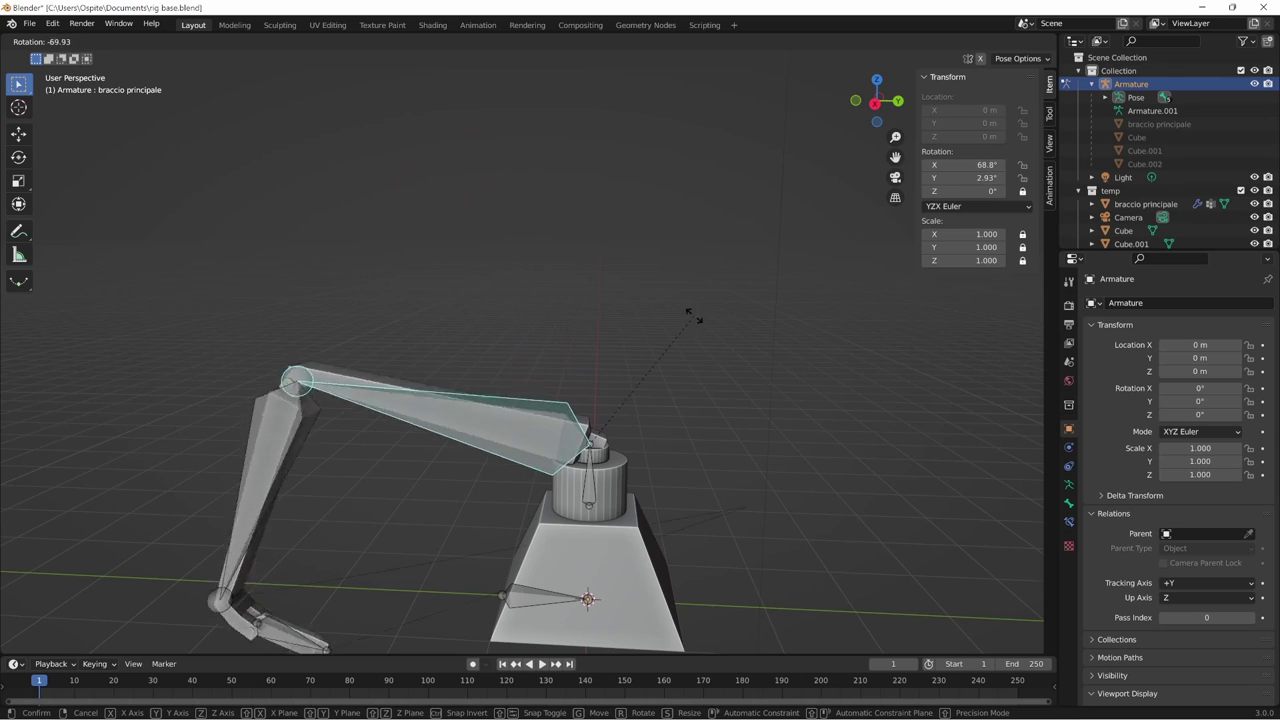
{"action": "left_click", "coordinate": [664, 377]}
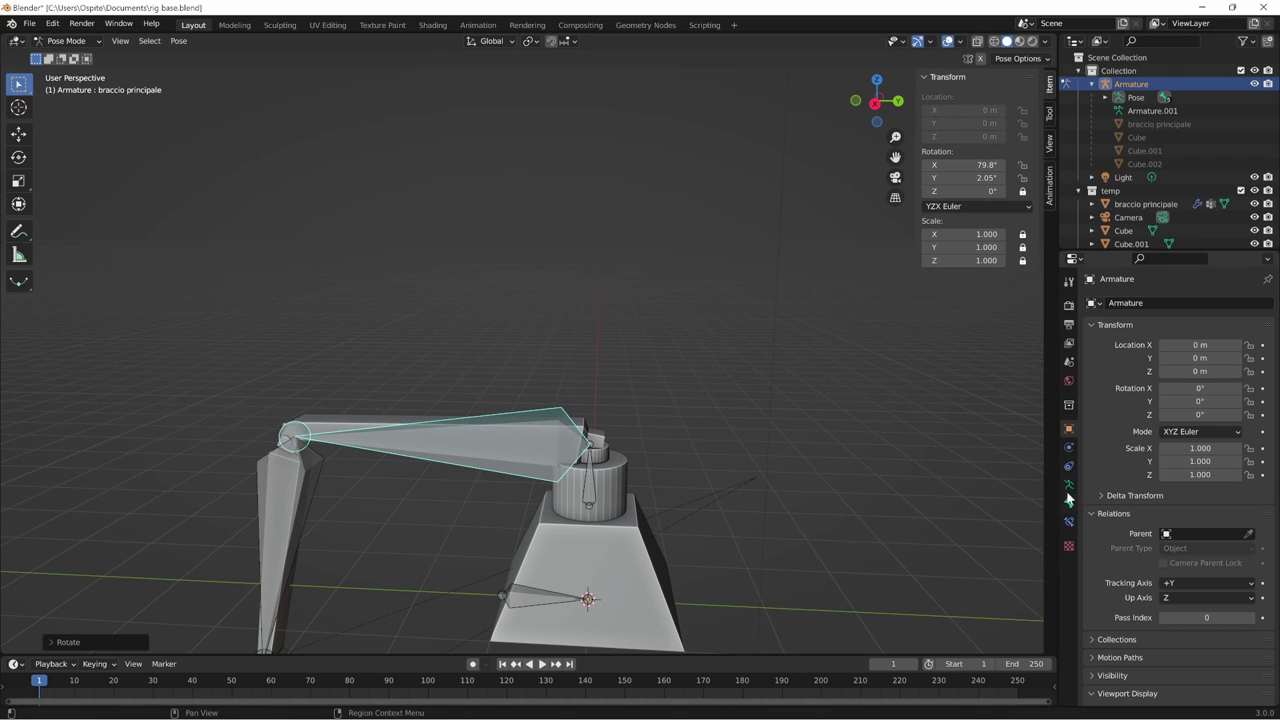
{"action": "scroll", "coordinate": [802, 563], "scroll_direction": "up", "scroll_amount": 2}
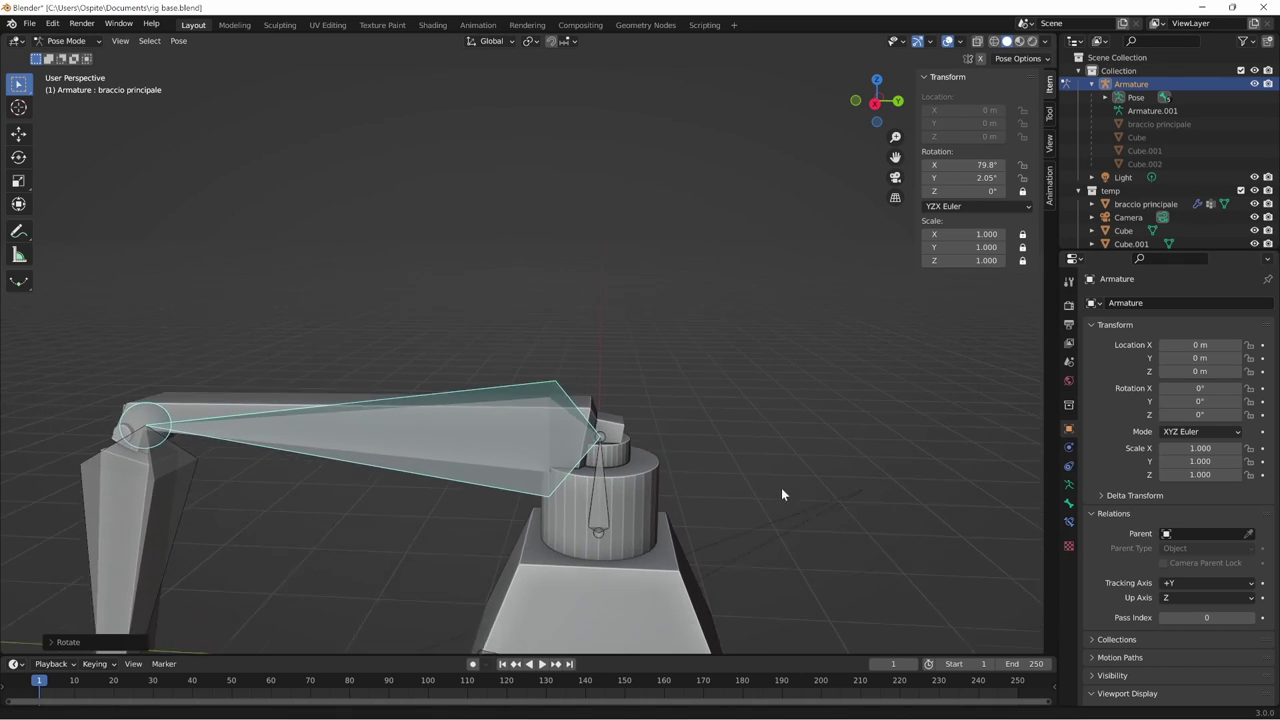
{"action": "middle_click_drag", "start_coordinate": [781, 488], "coordinate": [649, 491], "text": "shift"}
{"action": "scroll", "coordinate": [709, 449], "scroll_direction": "up", "scroll_amount": 2}
{"action": "middle_click_drag", "start_coordinate": [709, 449], "coordinate": [718, 453]}
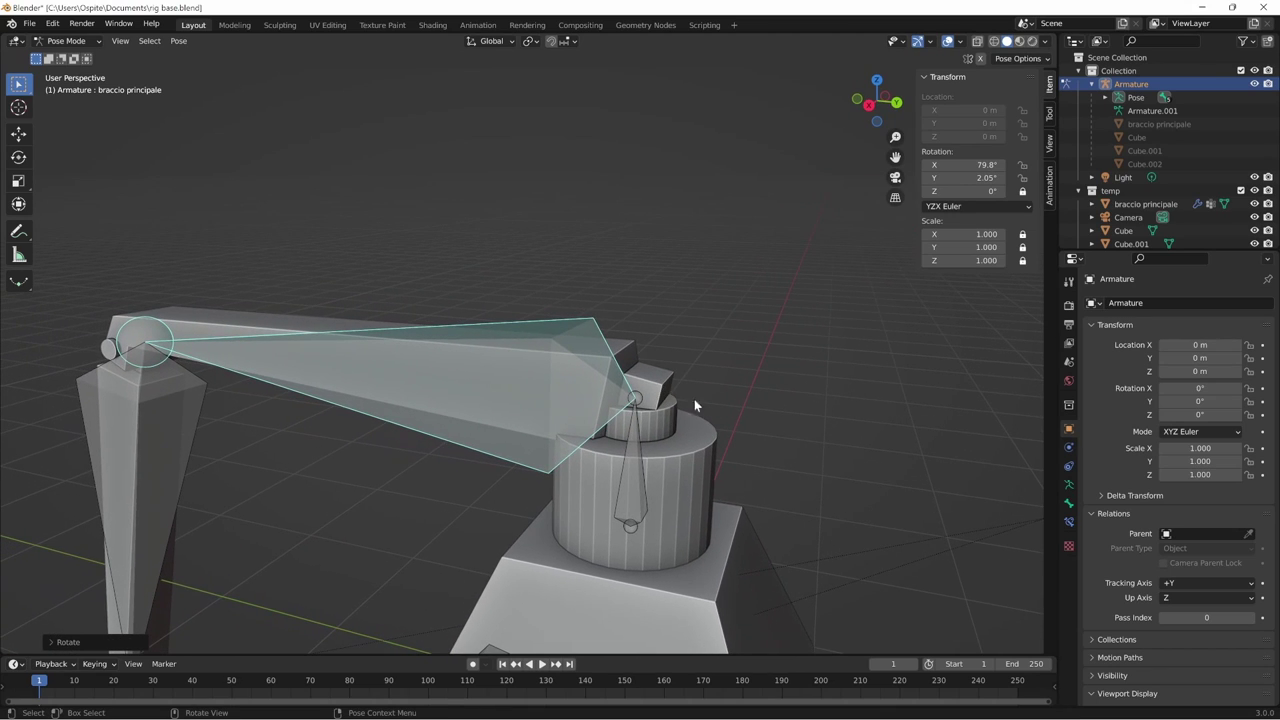
- Rotate the arm bone again, clear its rotation, and start editing the braccio principale mesh
{"action": "key", "text": "r"}
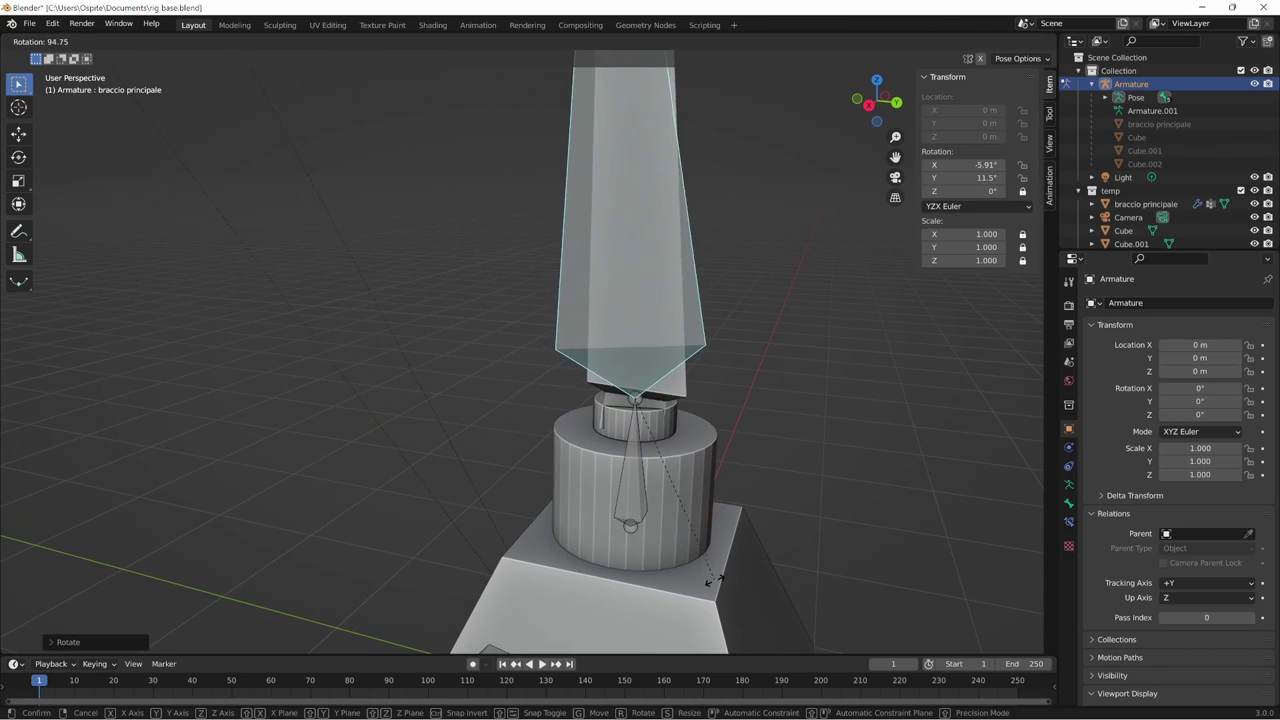
{"action": "left_click", "coordinate": [743, 388]}
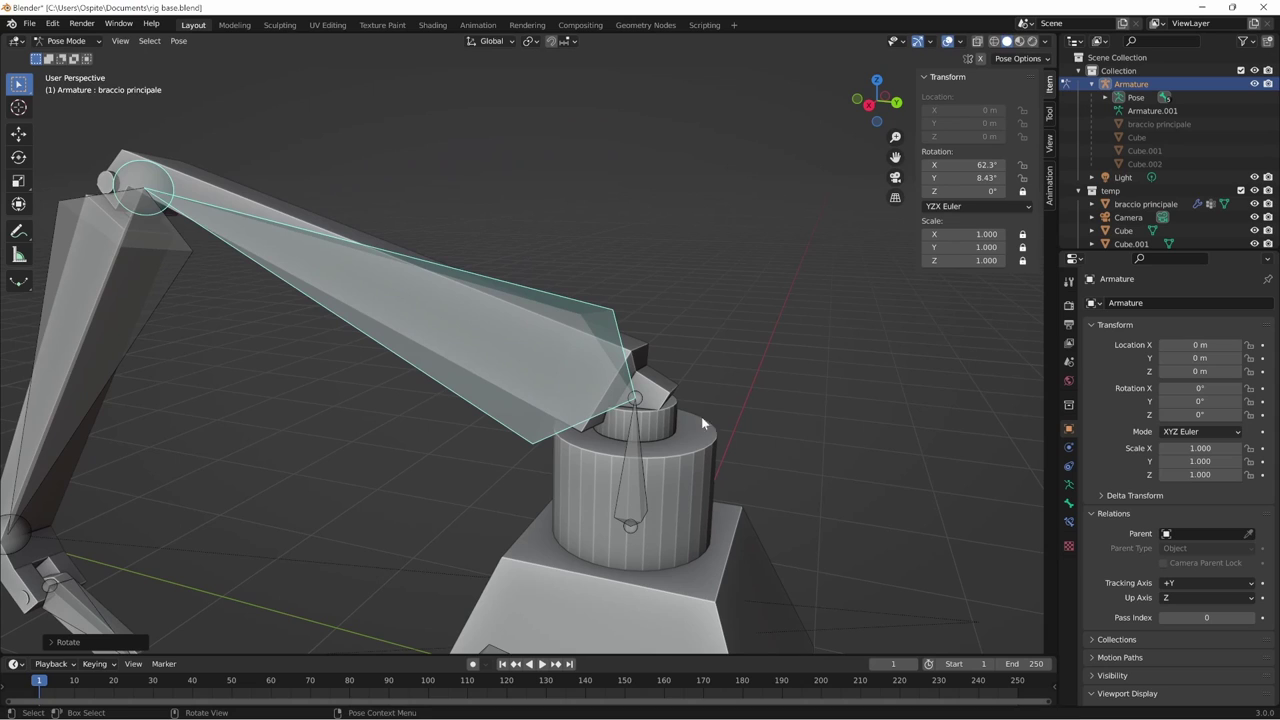
{"action": "middle_click_drag", "start_coordinate": [703, 424], "coordinate": [548, 373]}
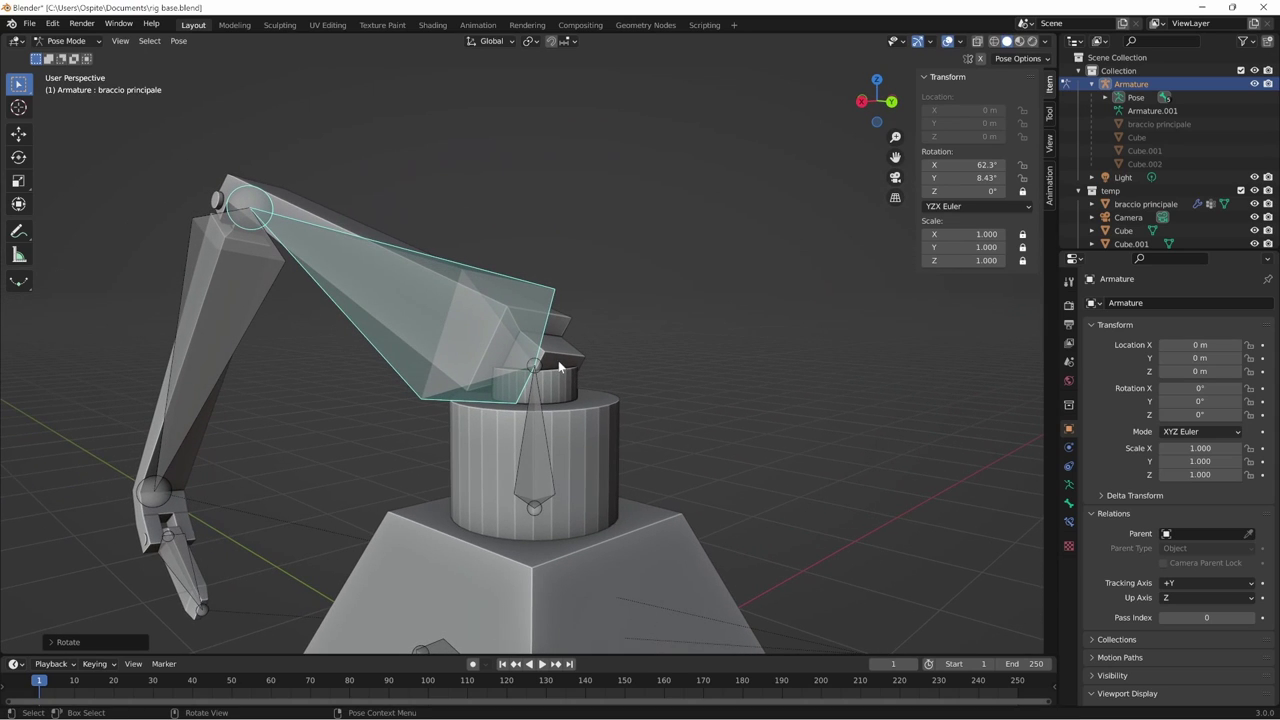
{"action": "mouse_move", "coordinate": [655, 427]}
{"action": "middle_mouse_down"}
{"action": "mouse_move", "coordinate": [752, 483]}
{"action": "mouse_move", "coordinate": [836, 488]}
{"action": "mouse_move", "coordinate": [762, 510]}
{"action": "mouse_move", "coordinate": [797, 487]}
{"action": "middle_mouse_up"}
{"action": "key", "text": "alt+r"}
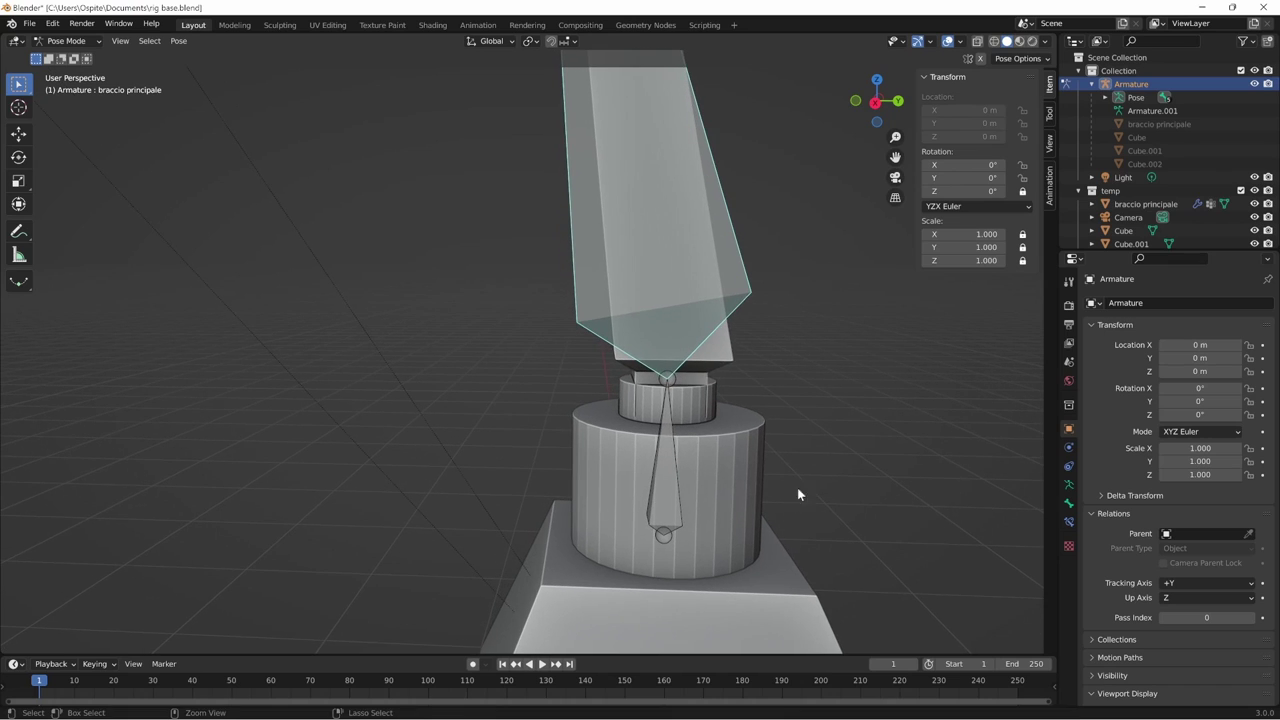
{"action": "key", "text": "alt+q"}
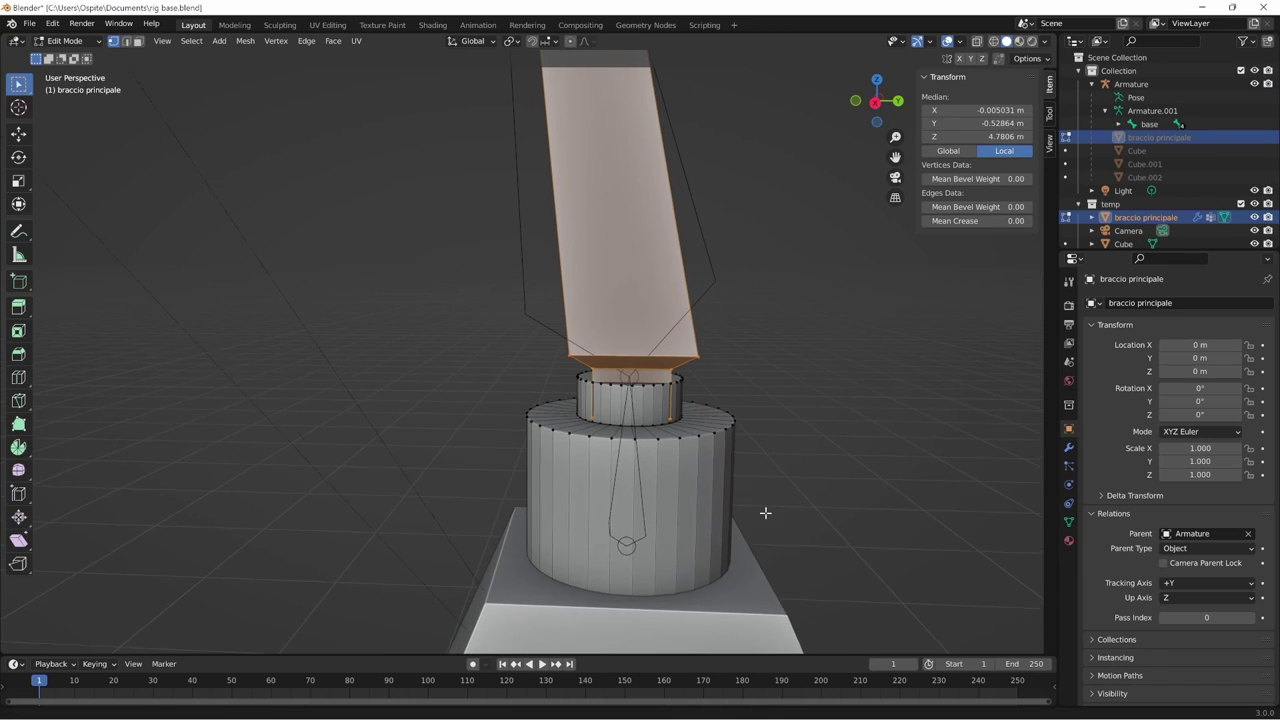
- Select the small connector face below the arm in face mode and scale it down
{"action": "scroll", "coordinate": [763, 517], "scroll_direction": "up", "scroll_amount": 2}
{"action": "mouse_move", "coordinate": [763, 517]}
{"action": "middle_mouse_down"}
{"action": "mouse_move", "coordinate": [826, 467]}
{"action": "mouse_move", "coordinate": [780, 437]}
{"action": "mouse_move", "coordinate": [905, 432]}
{"action": "mouse_move", "coordinate": [941, 516]}
{"action": "middle_mouse_up"}
{"action": "key", "text": "3"}
{"action": "left_click", "coordinate": [751, 390]}
{"action": "scroll", "coordinate": [905, 432], "scroll_direction": "up", "scroll_amount": 2}
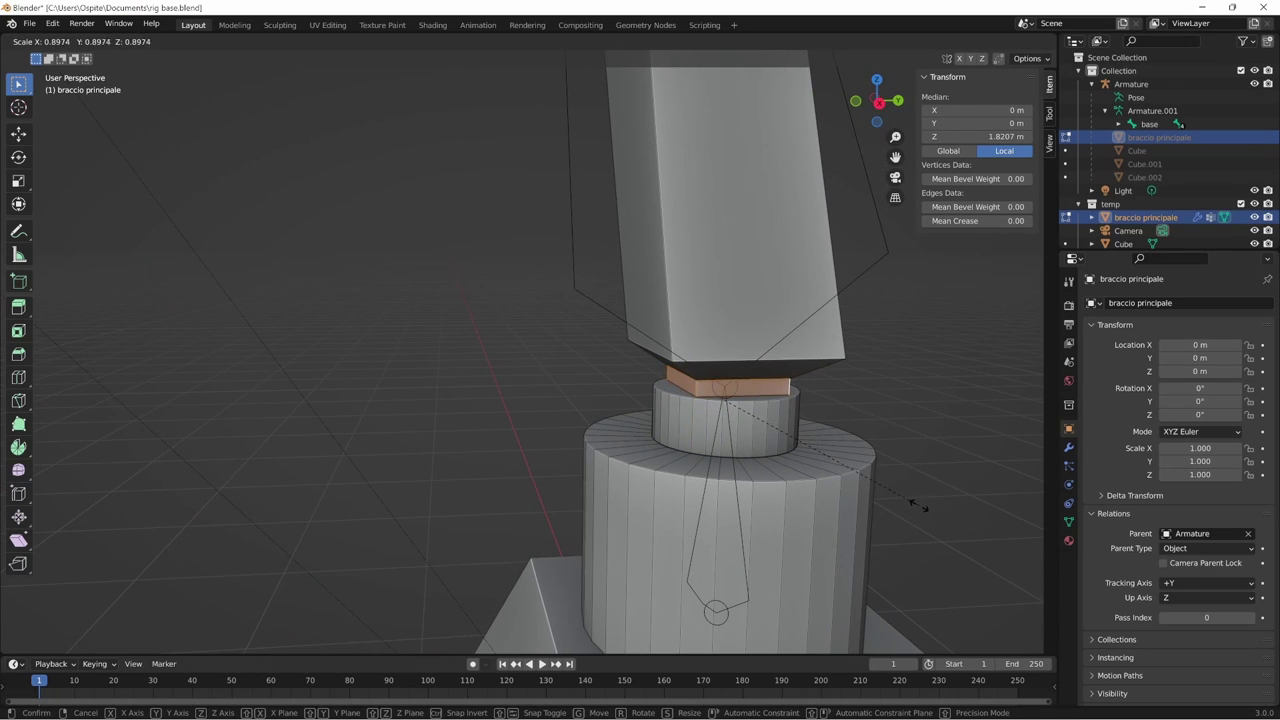
{"action": "left_click", "coordinate": [905, 507]}
{"action": "mouse_move", "coordinate": [905, 507]}
{"action": "middle_mouse_down"}
{"action": "mouse_move", "coordinate": [865, 505]}
{"action": "mouse_move", "coordinate": [806, 471]}
{"action": "mouse_move", "coordinate": [774, 543]}
{"action": "middle_mouse_up"}
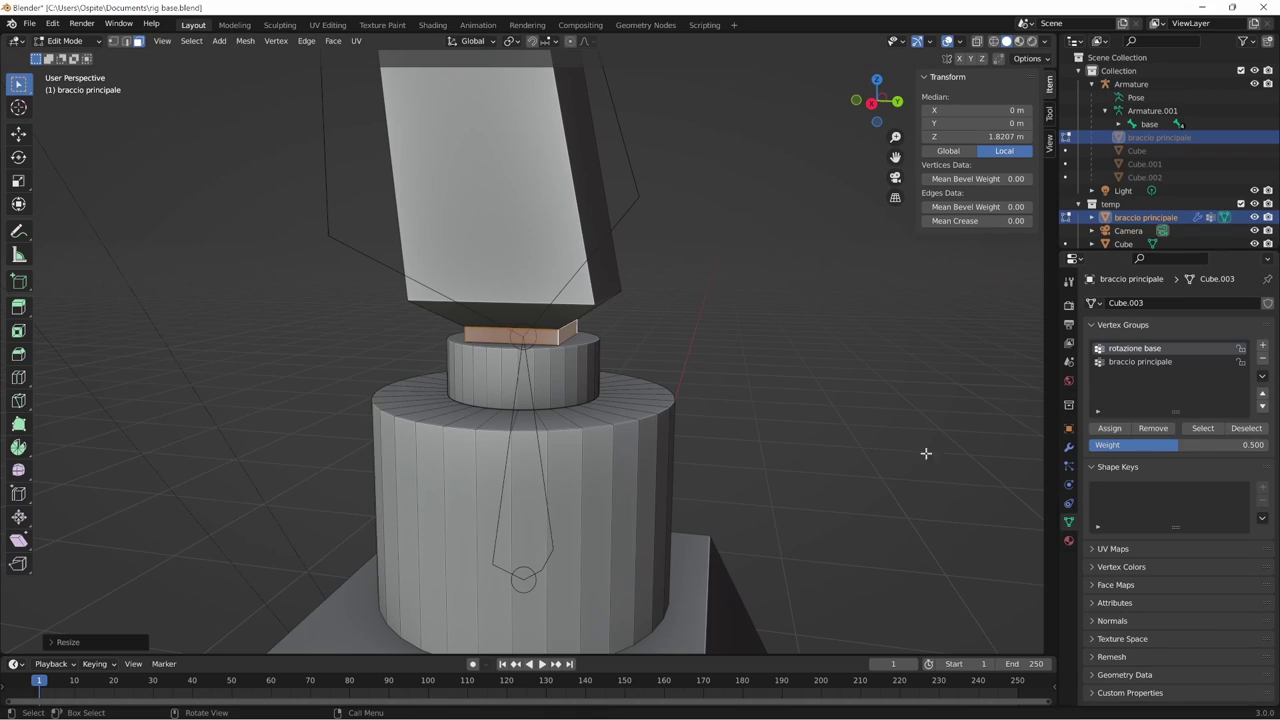
- Remove the selection from the braccio principale vertex group and return the Armature to Pose Mode
{"action": "left_click", "coordinate": [1142, 366]}
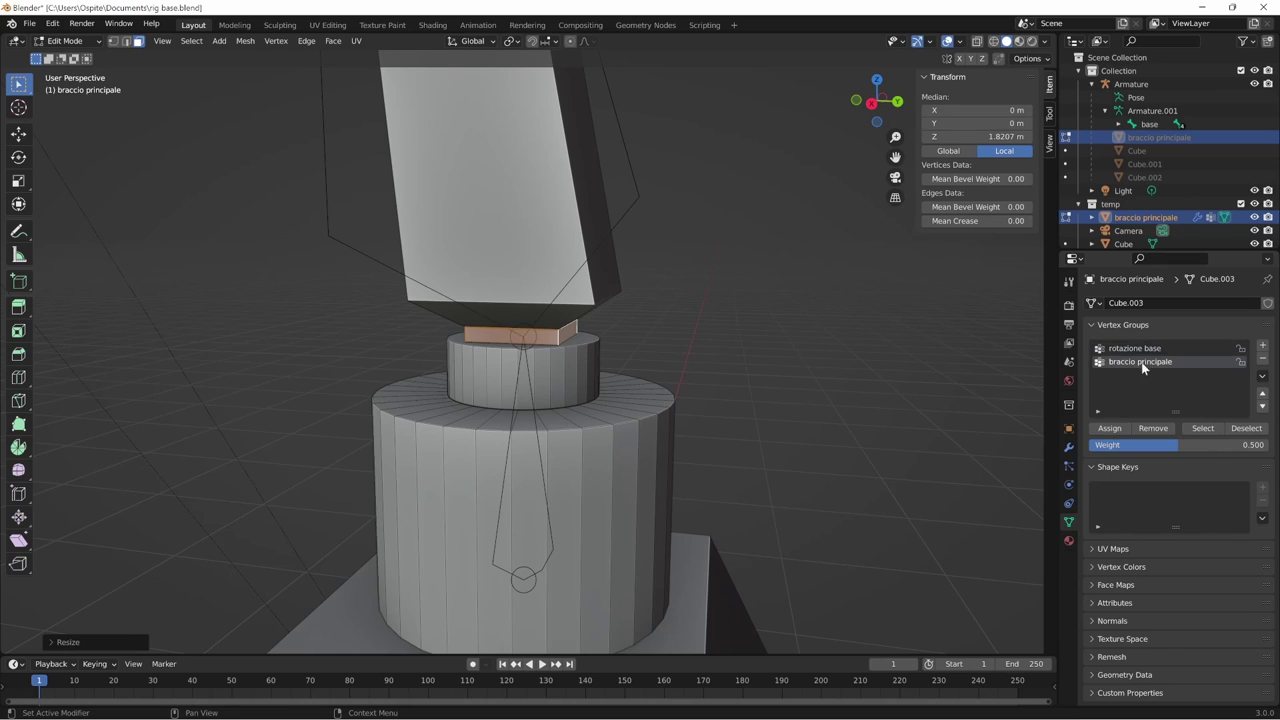
{"action": "left_click", "coordinate": [1154, 428]}
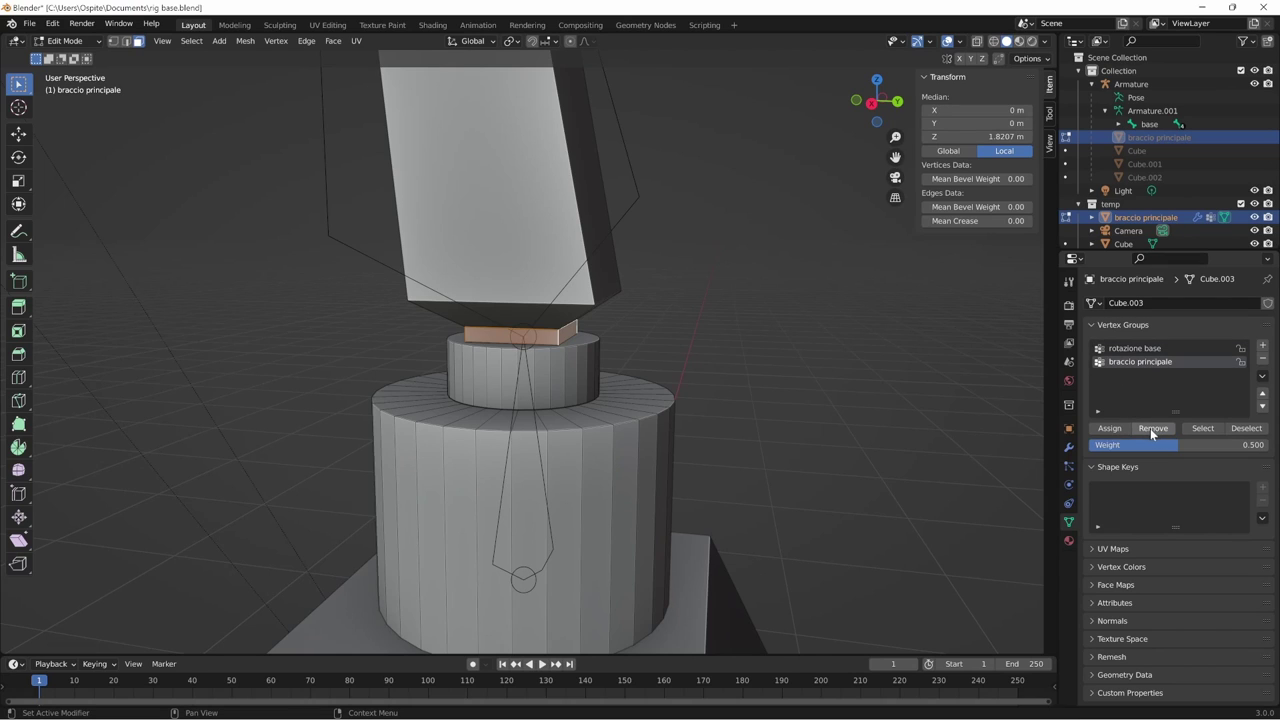
{"action": "key", "text": "Tab"}
{"action": "scroll", "coordinate": [854, 480], "scroll_direction": "down", "scroll_amount": 4}
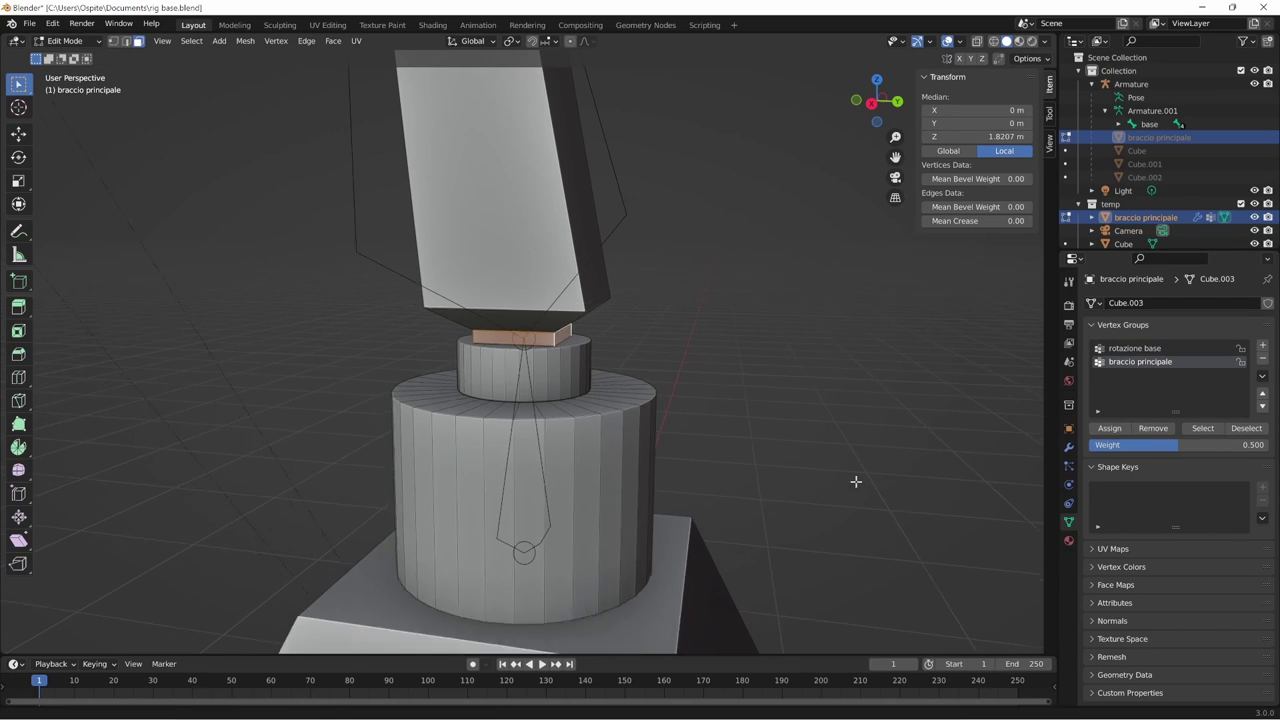
{"action": "left_click", "coordinate": [587, 297]}
{"action": "key", "text": "ctrl+Tab"}
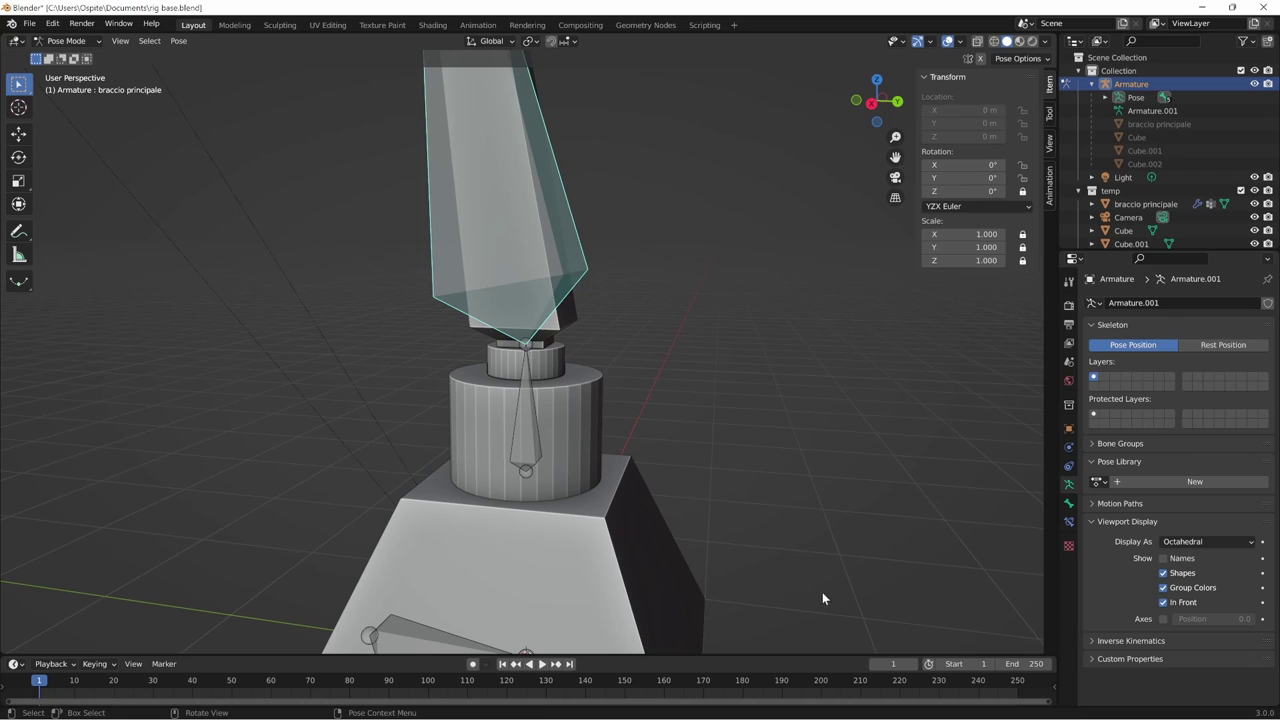
- Test-rotate the braccio principale bone several times, tilting it to about 13.5° and 5°
{"action": "key", "text": "r"}
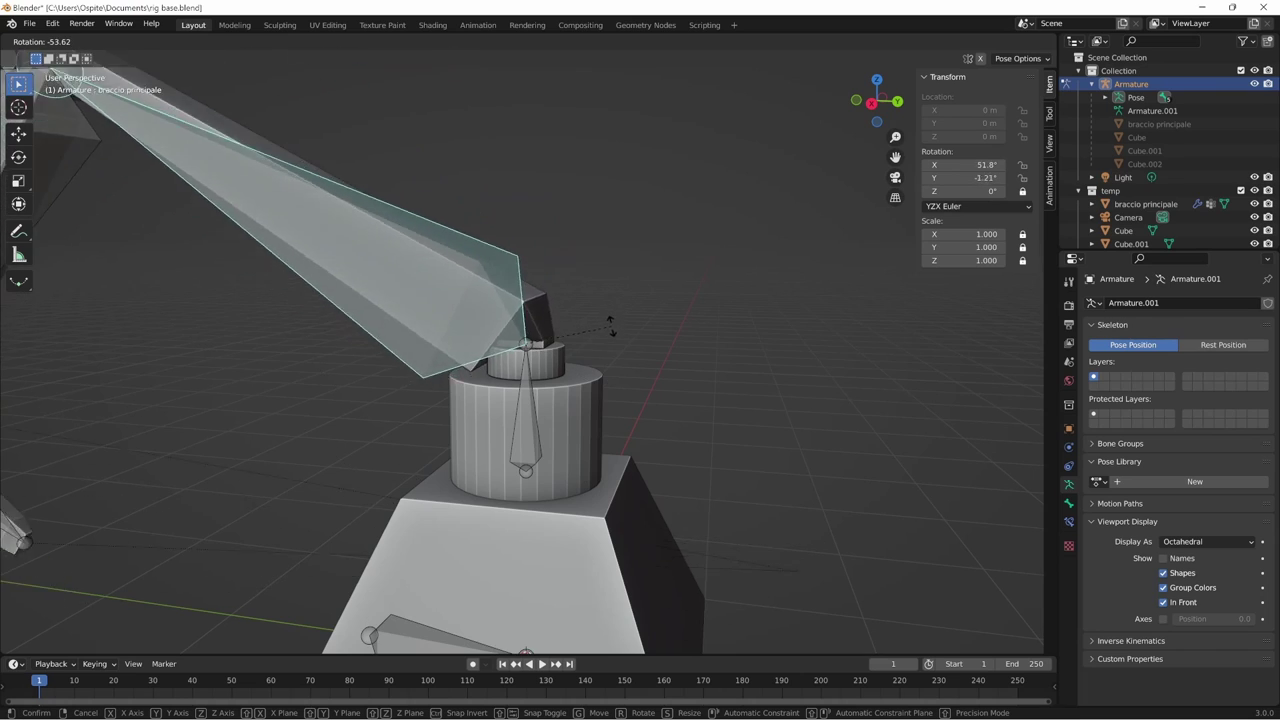
{"action": "left_click", "coordinate": [590, 520]}
{"action": "key", "text": "r"}
{"action": "mouse_move", "coordinate": [590, 520]}
{"action": "middle_mouse_down"}
{"action": "mouse_move", "coordinate": [649, 541]}
{"action": "mouse_move", "coordinate": [674, 527]}
{"action": "middle_mouse_up"}
{"action": "left_click", "coordinate": [642, 518]}
{"action": "key", "text": "r"}
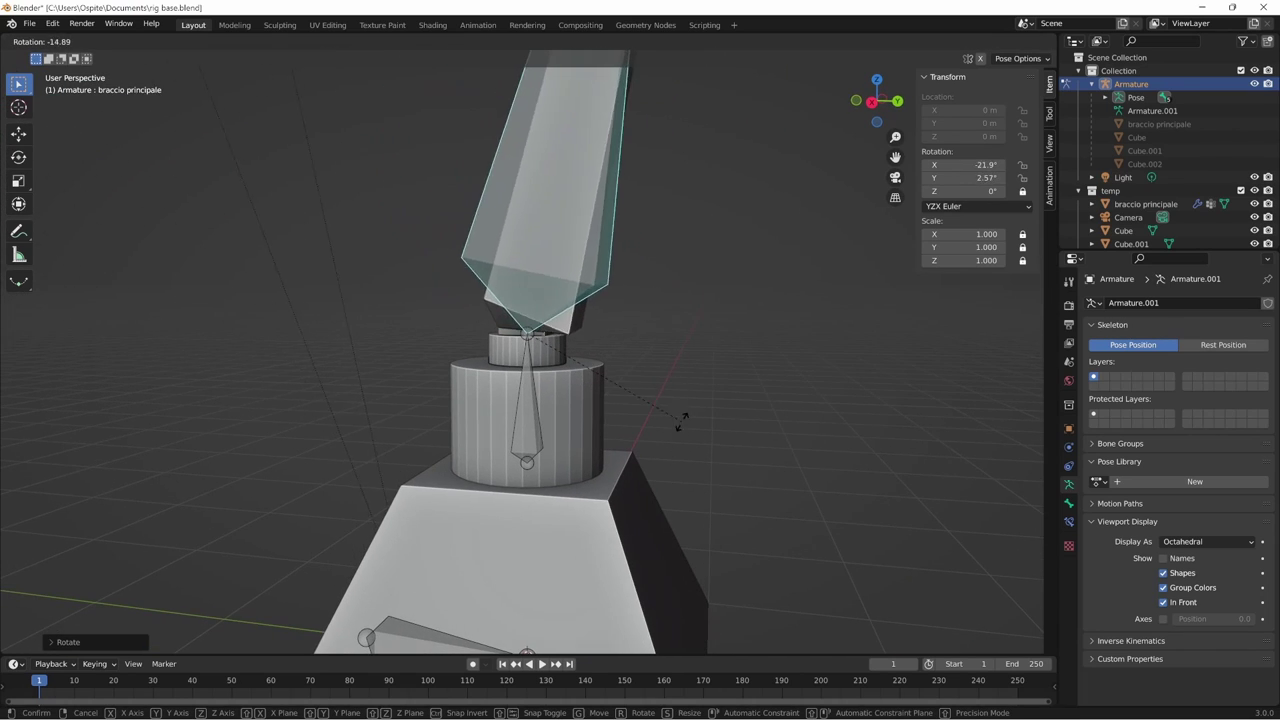
{"action": "left_click", "coordinate": [636, 314]}
{"action": "mouse_move", "coordinate": [636, 314]}
{"action": "middle_mouse_down"}
{"action": "mouse_move", "coordinate": [720, 340]}
{"action": "mouse_move", "coordinate": [673, 357]}
{"action": "mouse_move", "coordinate": [788, 566]}
{"action": "mouse_move", "coordinate": [780, 394]}
{"action": "mouse_move", "coordinate": [795, 394]}
{"action": "middle_mouse_up"}
{"action": "key", "text": "r"}
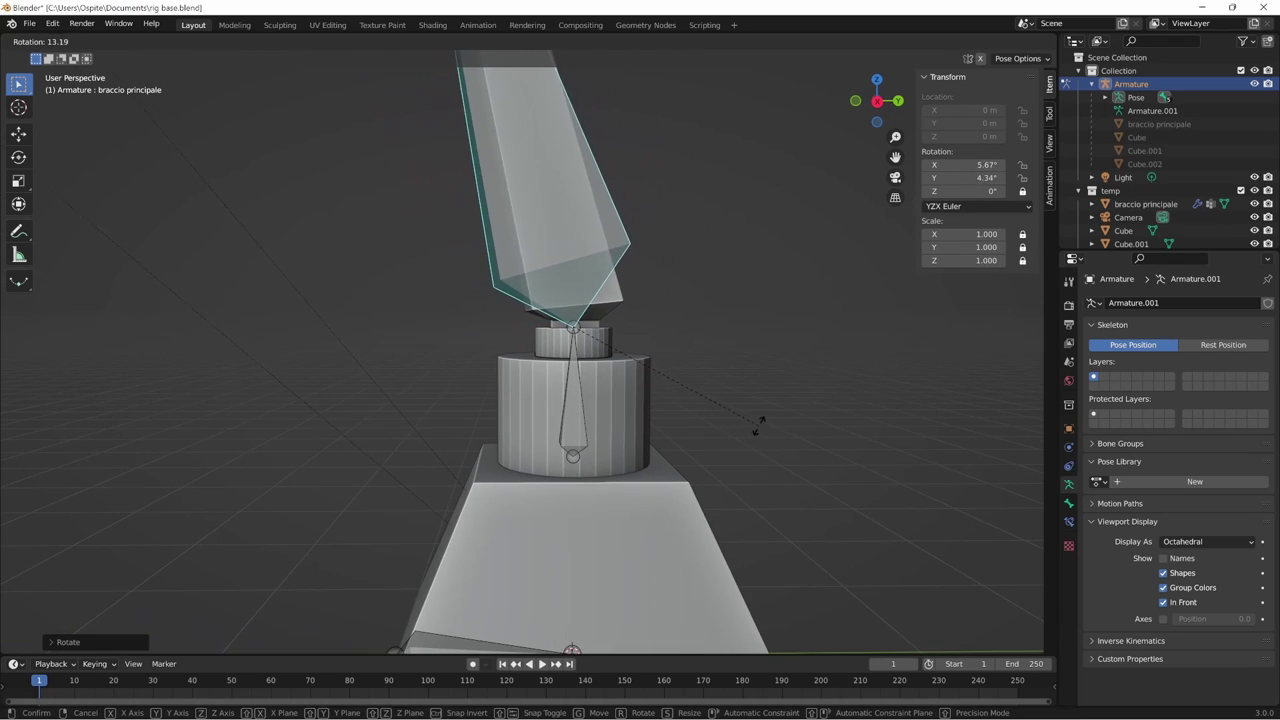
{"action": "left_click", "coordinate": [758, 433]}
- Rotate the bone to 19.3° and near upright, then clear its rotation and leave Pose Mode
{"action": "middle_click_drag", "start_coordinate": [758, 433], "coordinate": [746, 437]}
{"action": "key", "text": "r"}
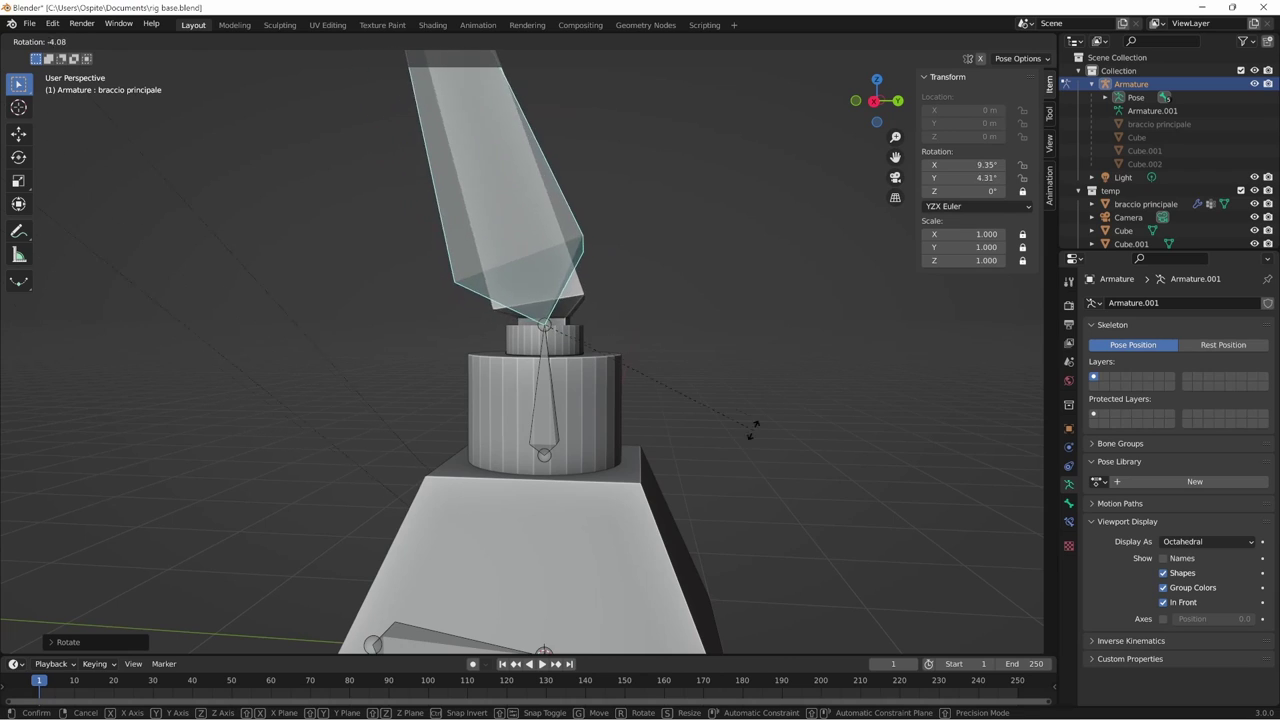
{"action": "left_click", "coordinate": [650, 452]}
{"action": "mouse_move", "coordinate": [650, 452]}
{"action": "middle_mouse_down"}
{"action": "mouse_move", "coordinate": [700, 390]}
{"action": "mouse_move", "coordinate": [665, 372]}
{"action": "middle_mouse_up"}
{"action": "mouse_move", "coordinate": [748, 370]}
{"action": "middle_mouse_down"}
{"action": "mouse_move", "coordinate": [800, 444]}
{"action": "mouse_move", "coordinate": [790, 451]}
{"action": "middle_mouse_up"}
{"action": "key", "text": "r"}
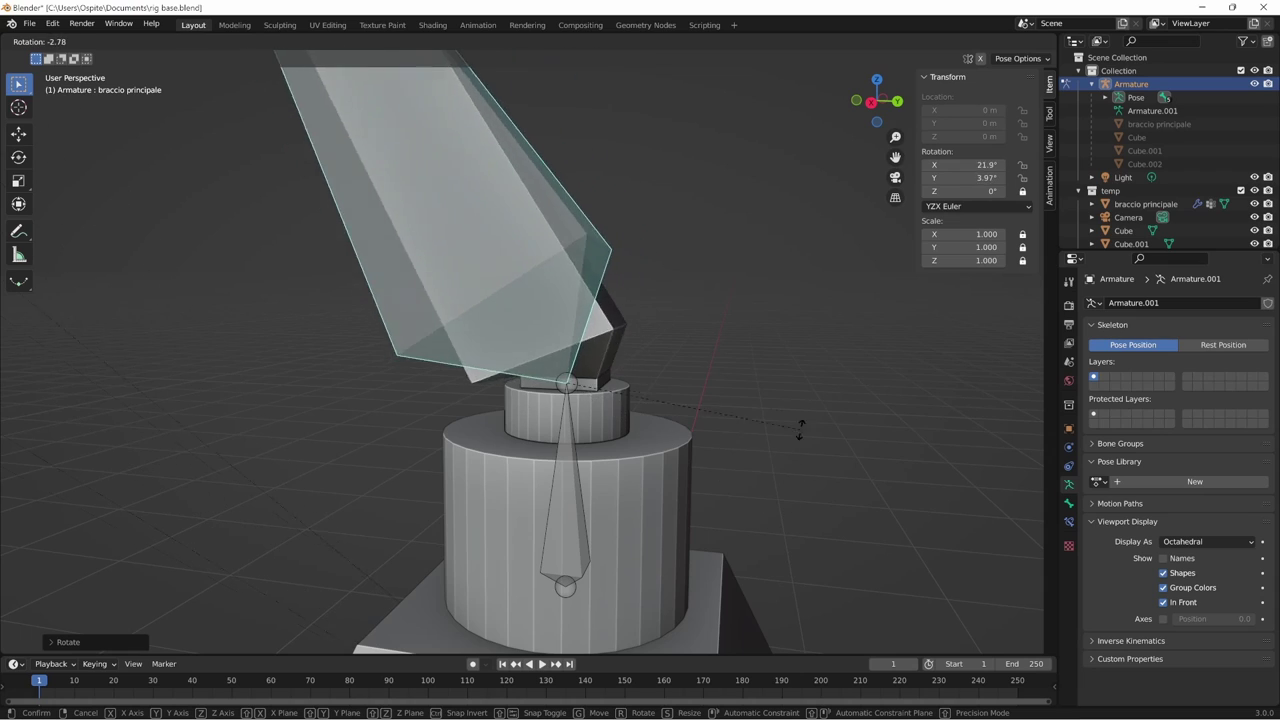
{"action": "left_click", "coordinate": [800, 508]}
{"action": "middle_click_drag", "start_coordinate": [800, 508], "coordinate": [812, 499]}
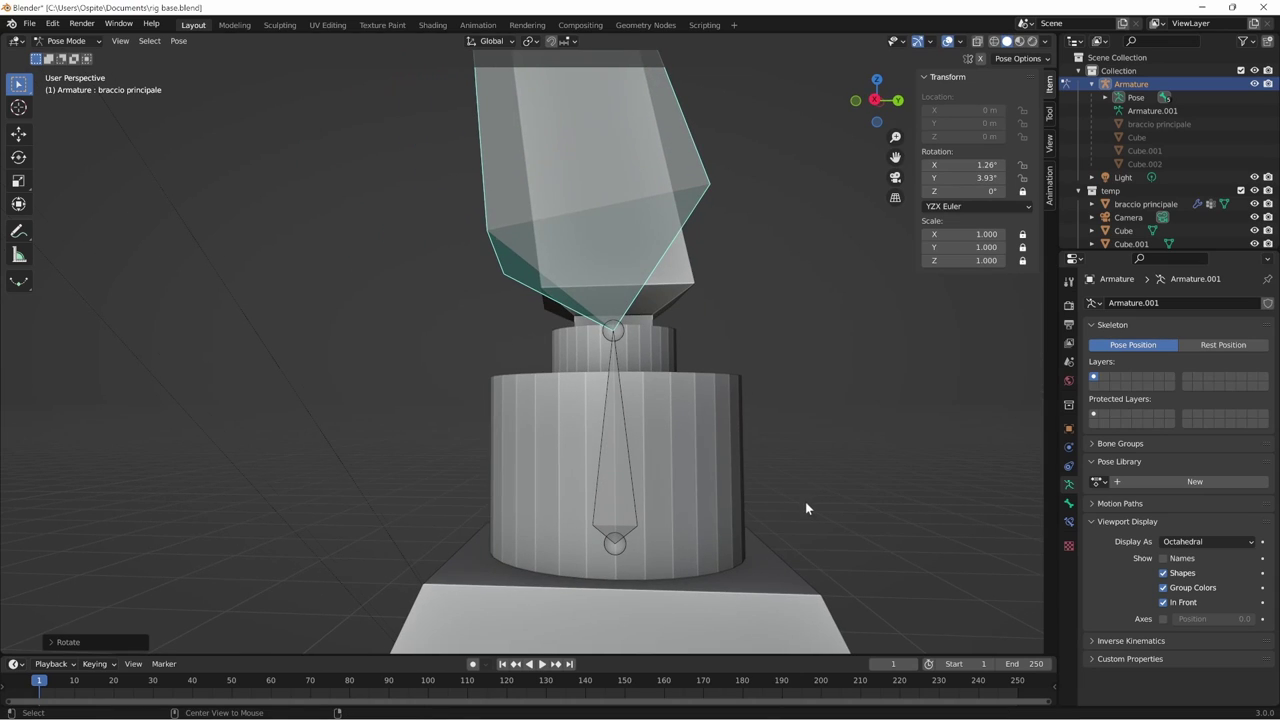
{"action": "key", "text": "alt+r"}
{"action": "key", "text": "ctrl+Tab"}
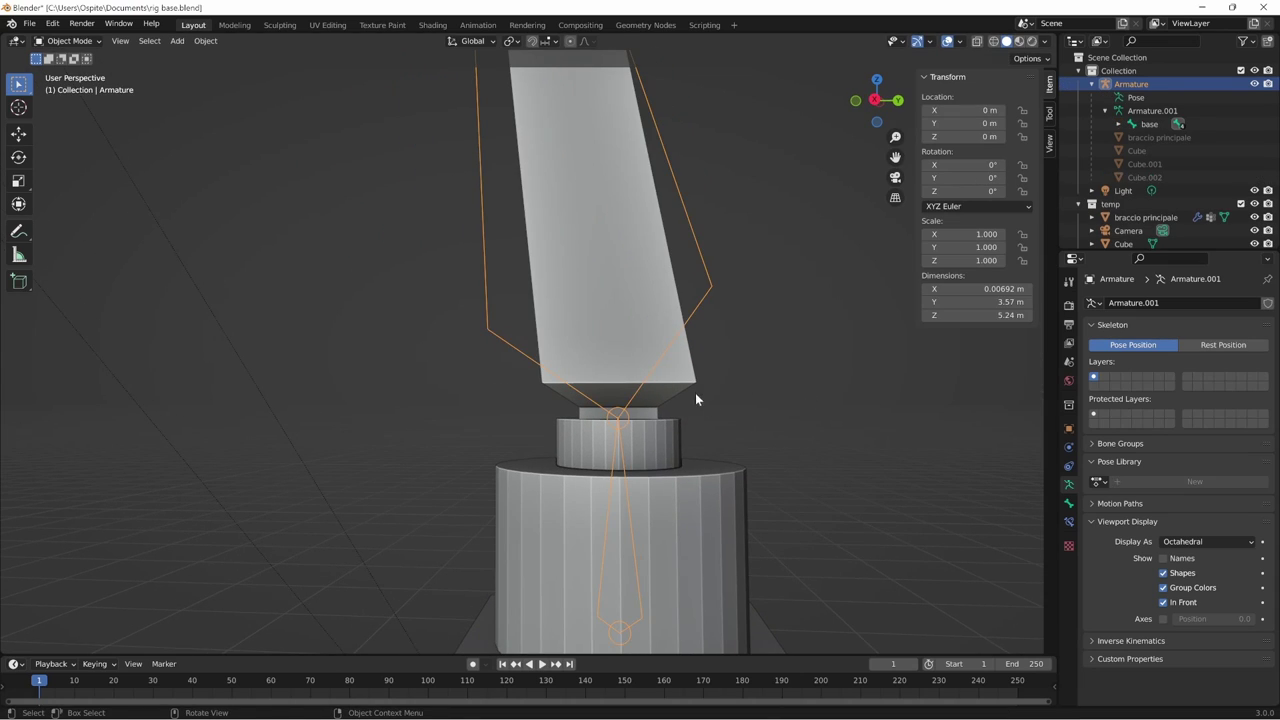
- Set the vertex-group weight to 0.5 on braccio principale's bottom face in Edit Mode
{"action": "left_click", "coordinate": [734, 456]}
{"action": "key", "text": "Tab"}
{"action": "scroll", "coordinate": [730, 420], "scroll_direction": "up", "scroll_amount": 1}
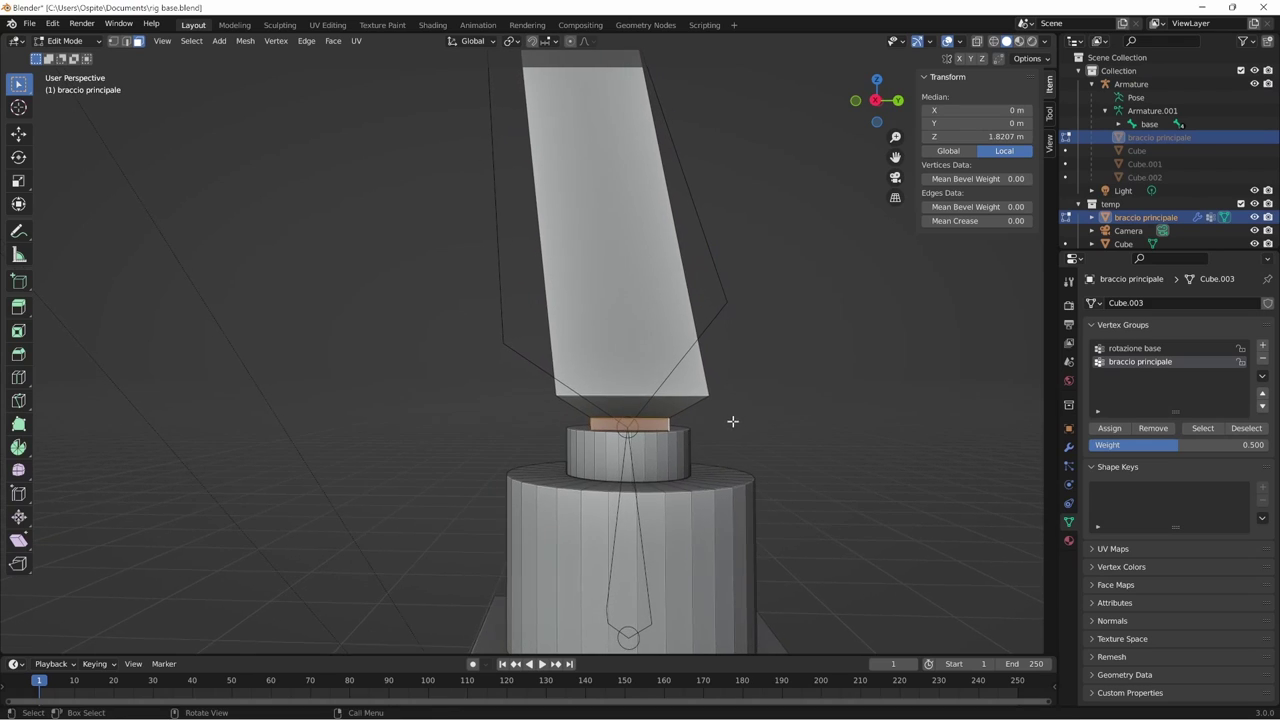
{"action": "left_click_drag", "start_coordinate": [1181, 450], "coordinate": [1246, 448]}
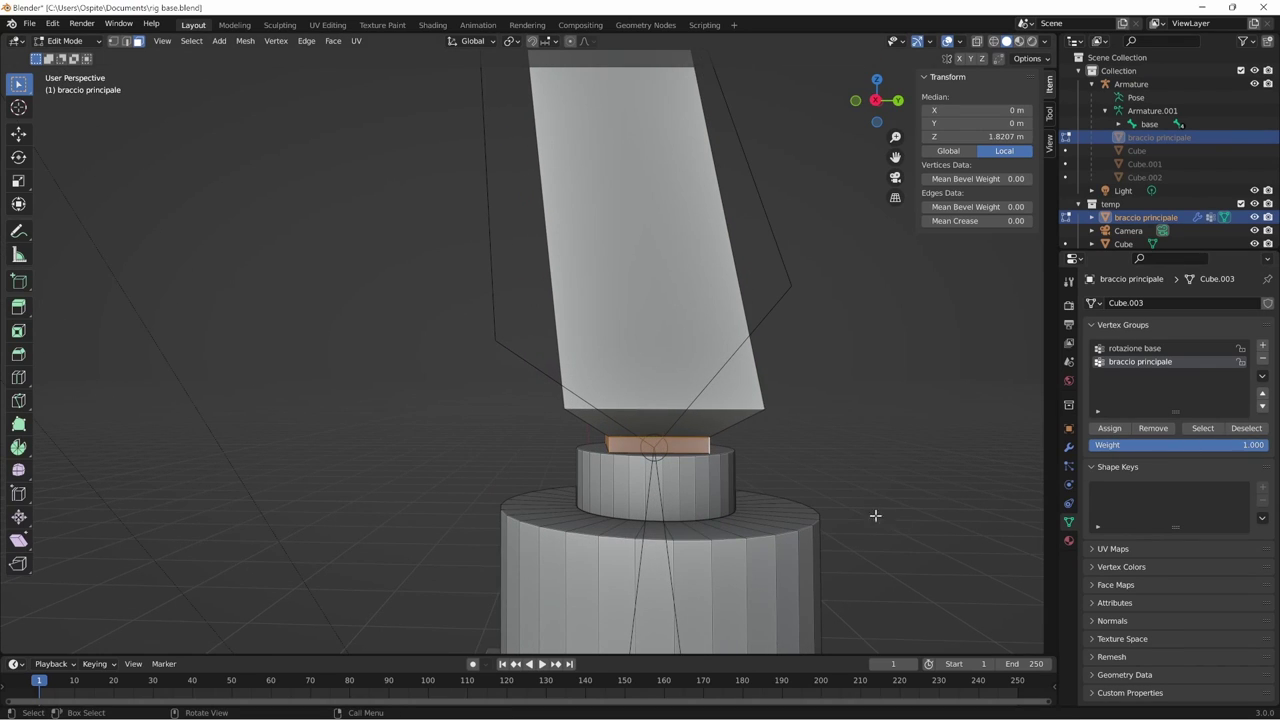
{"action": "middle_click_drag", "start_coordinate": [875, 515], "coordinate": [863, 509]}
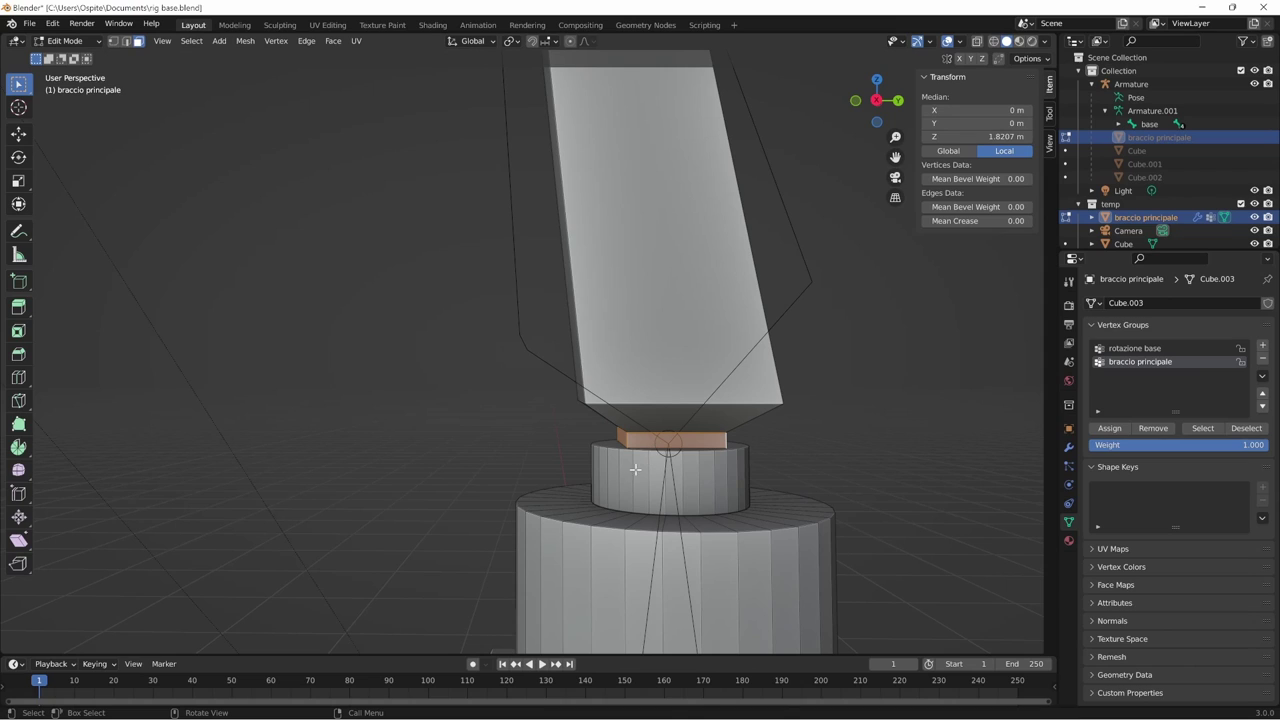
{"action": "left_click", "coordinate": [638, 407]}
{"action": "middle_click_drag", "start_coordinate": [638, 407], "coordinate": [859, 466]}
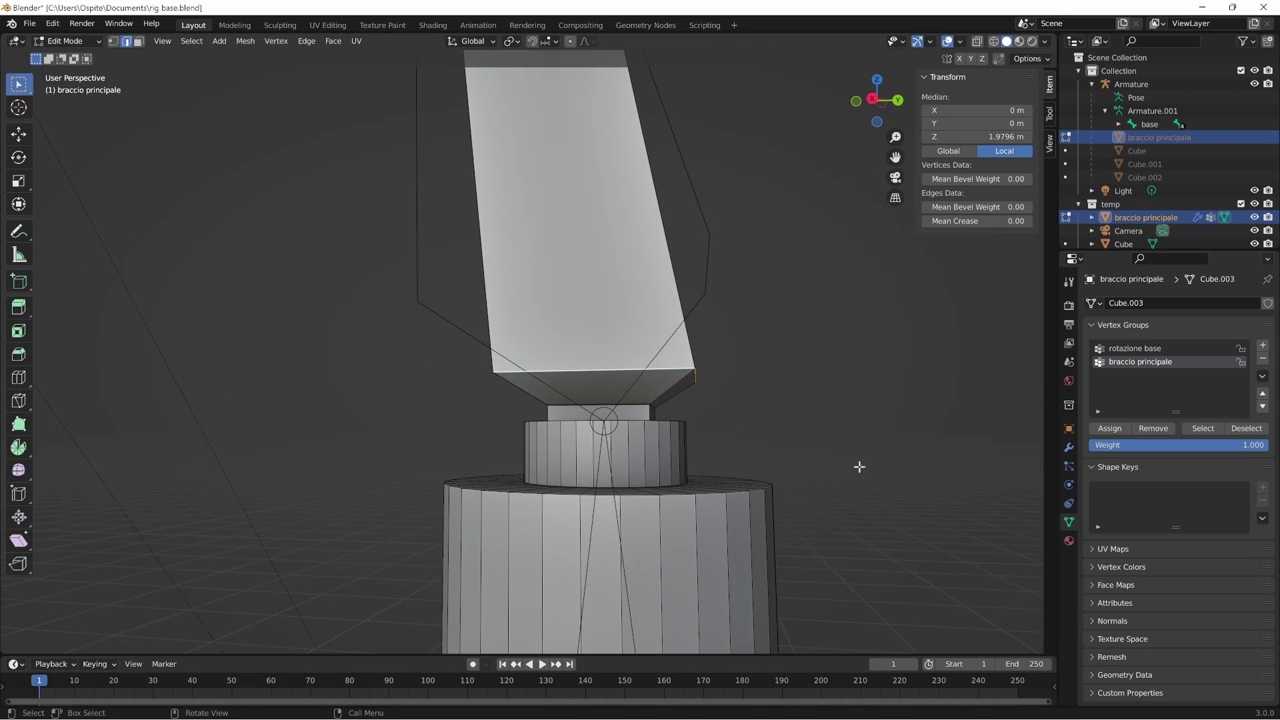
{"action": "left_click", "coordinate": [1244, 450]}
{"action": "type", "text": "0.5"}
{"action": "key", "text": "Return"}
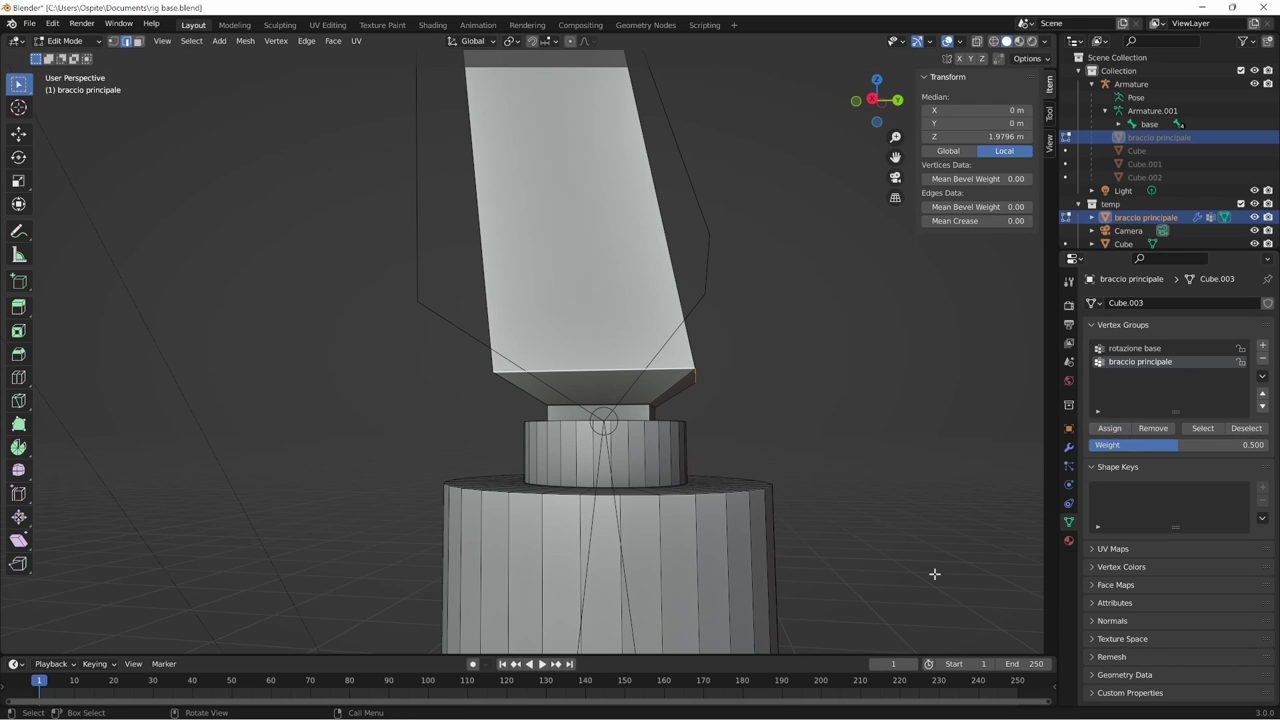
- Return to Object Mode and put the armature back into Pose Mode
{"action": "mouse_move", "coordinate": [914, 521]}
{"action": "middle_mouse_down"}
{"action": "mouse_move", "coordinate": [903, 466]}
{"action": "mouse_move", "coordinate": [814, 514]}
{"action": "middle_mouse_up"}
{"action": "key", "text": "ctrl+Tab"}
{"action": "left_click", "coordinate": [725, 512]}
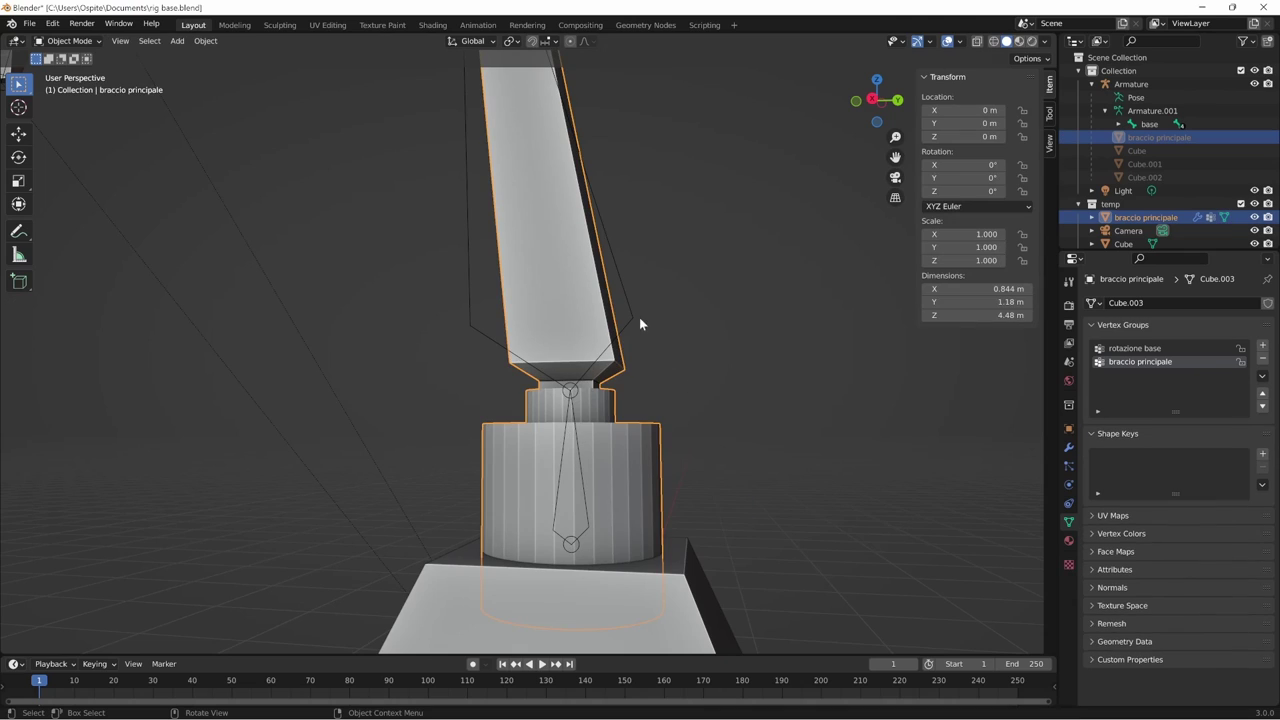
{"action": "left_click", "coordinate": [639, 317]}
{"action": "key", "text": "ctrl+Tab"}
- Tilt the main arm bone, settling on a 14.4° rotation after one cancelled attempt
{"action": "middle_click_drag", "start_coordinate": [731, 431], "coordinate": [772, 472], "text": "shift"}
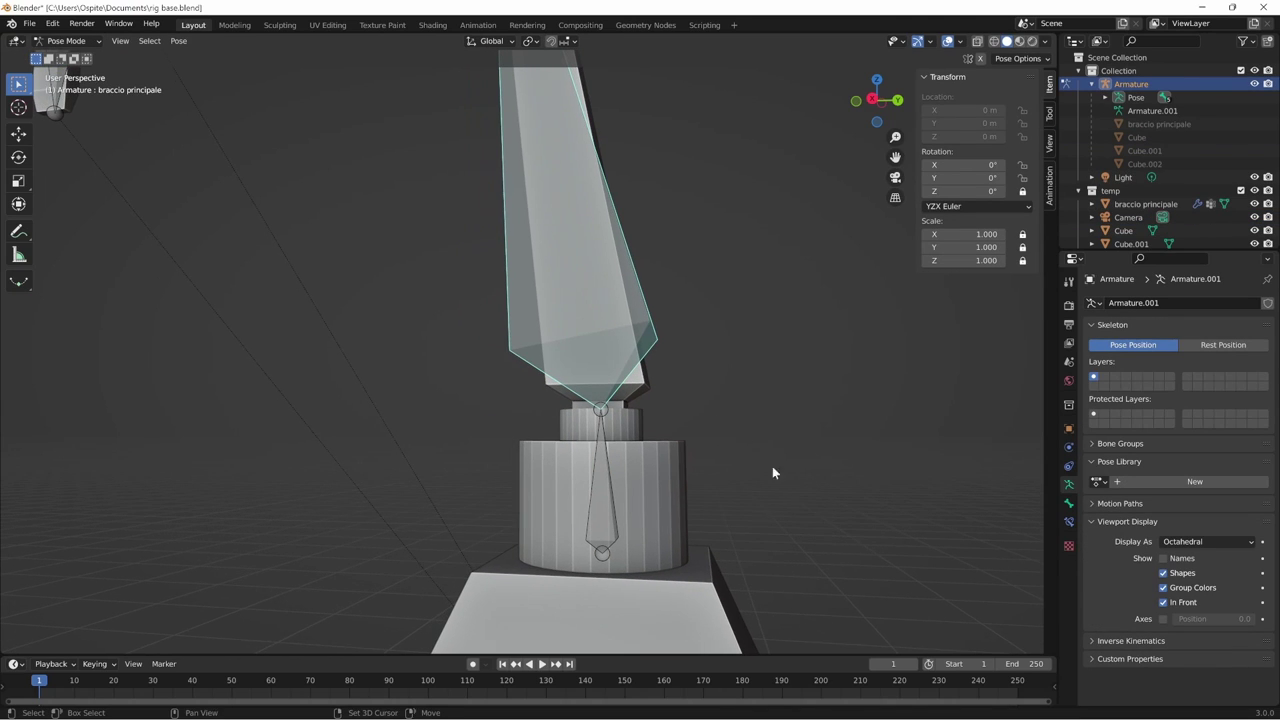
{"action": "key", "text": "r"}
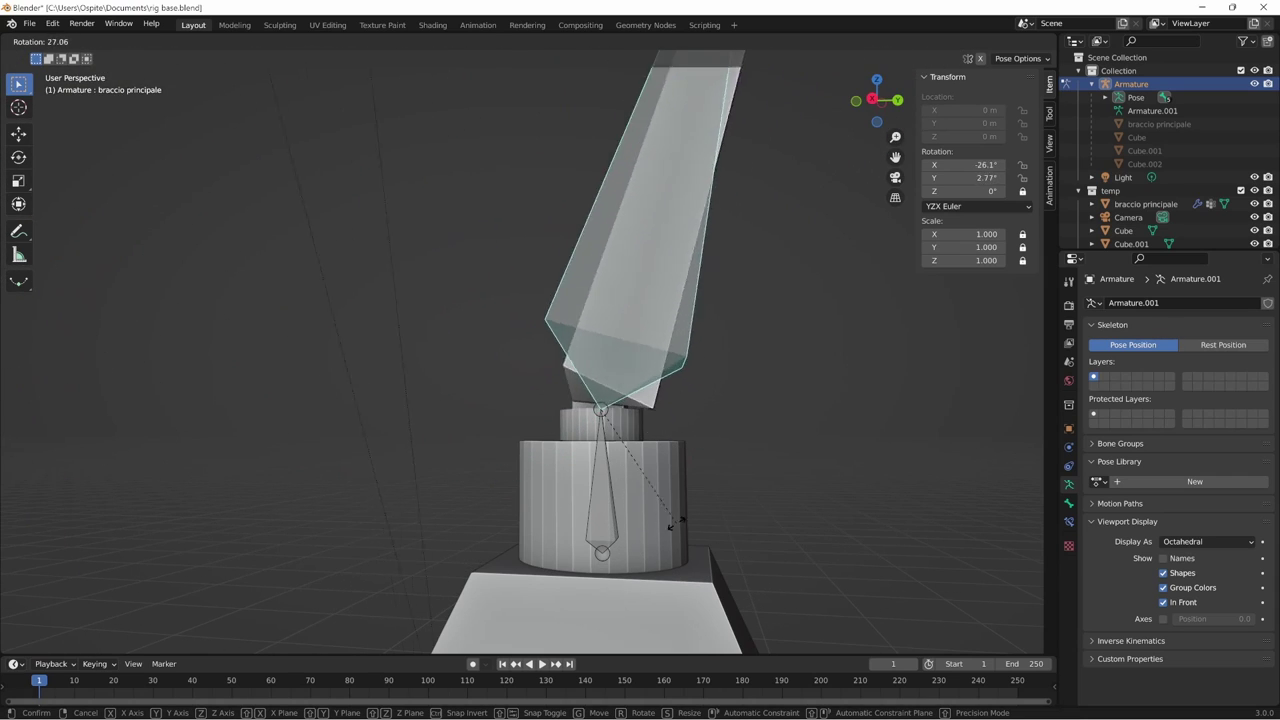
{"action": "key", "text": "Escape"}
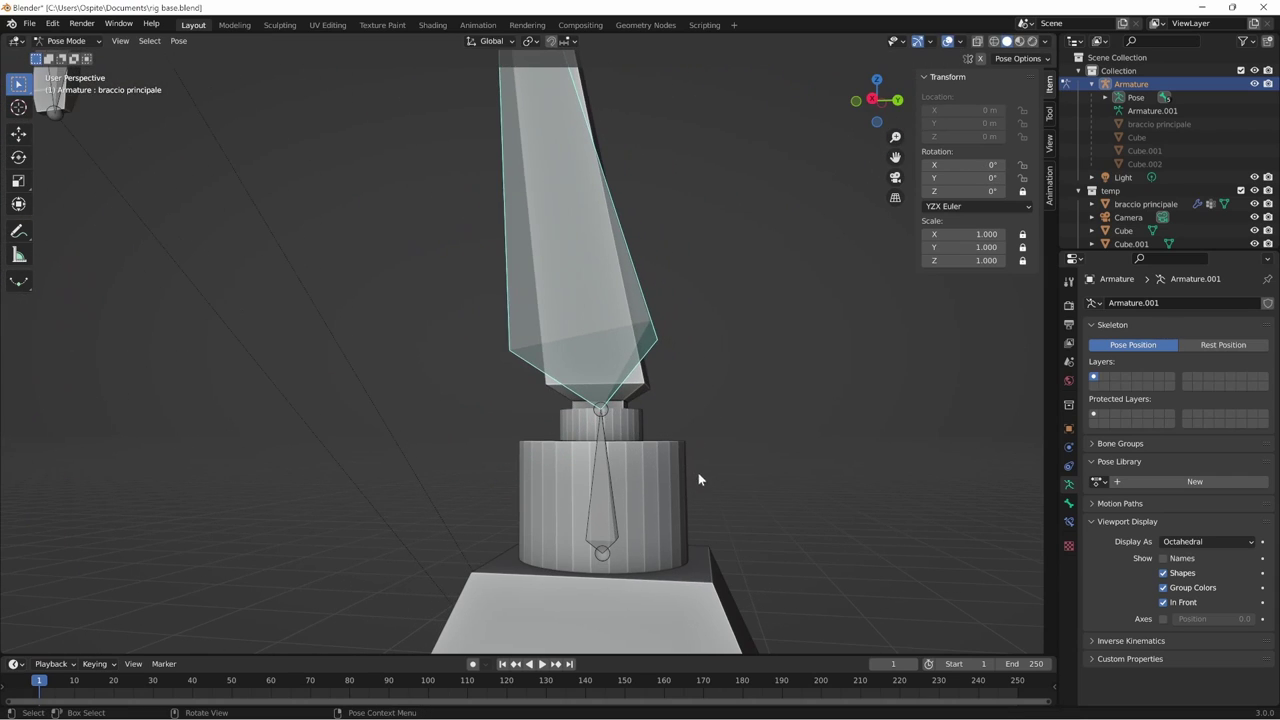
{"action": "middle_click_drag", "start_coordinate": [763, 439], "coordinate": [791, 471]}
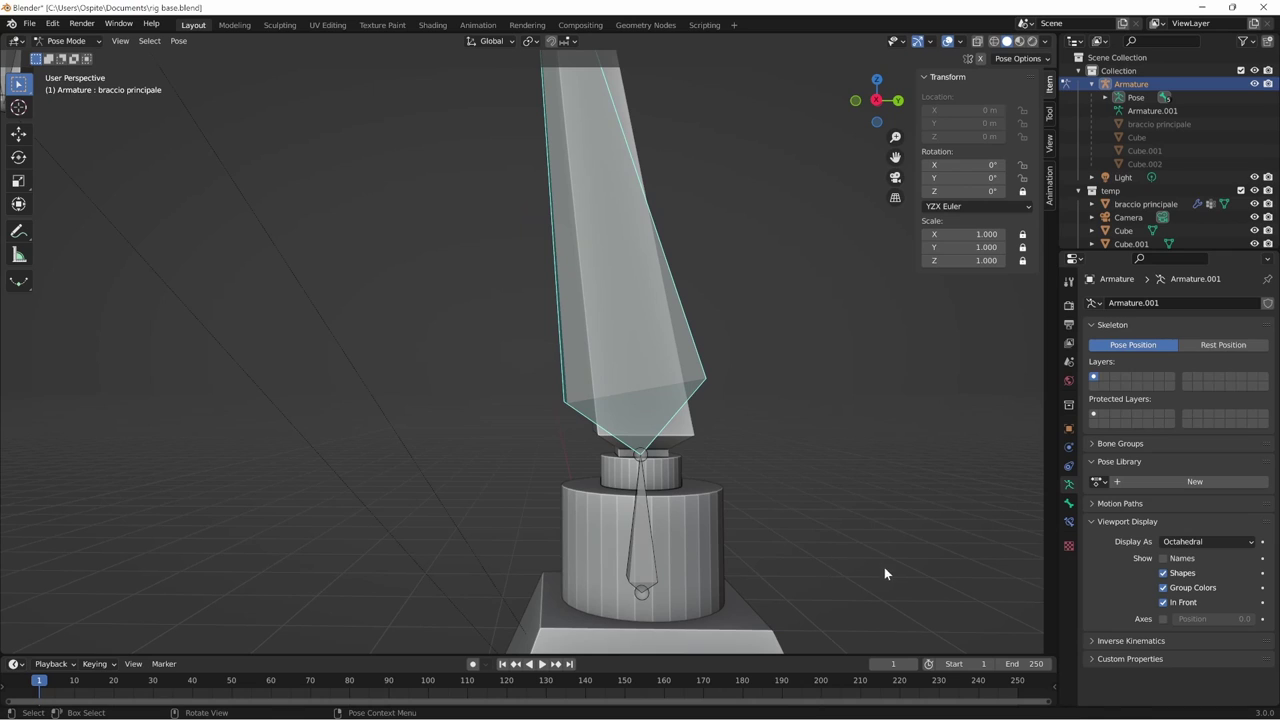
{"action": "key", "text": "r"}
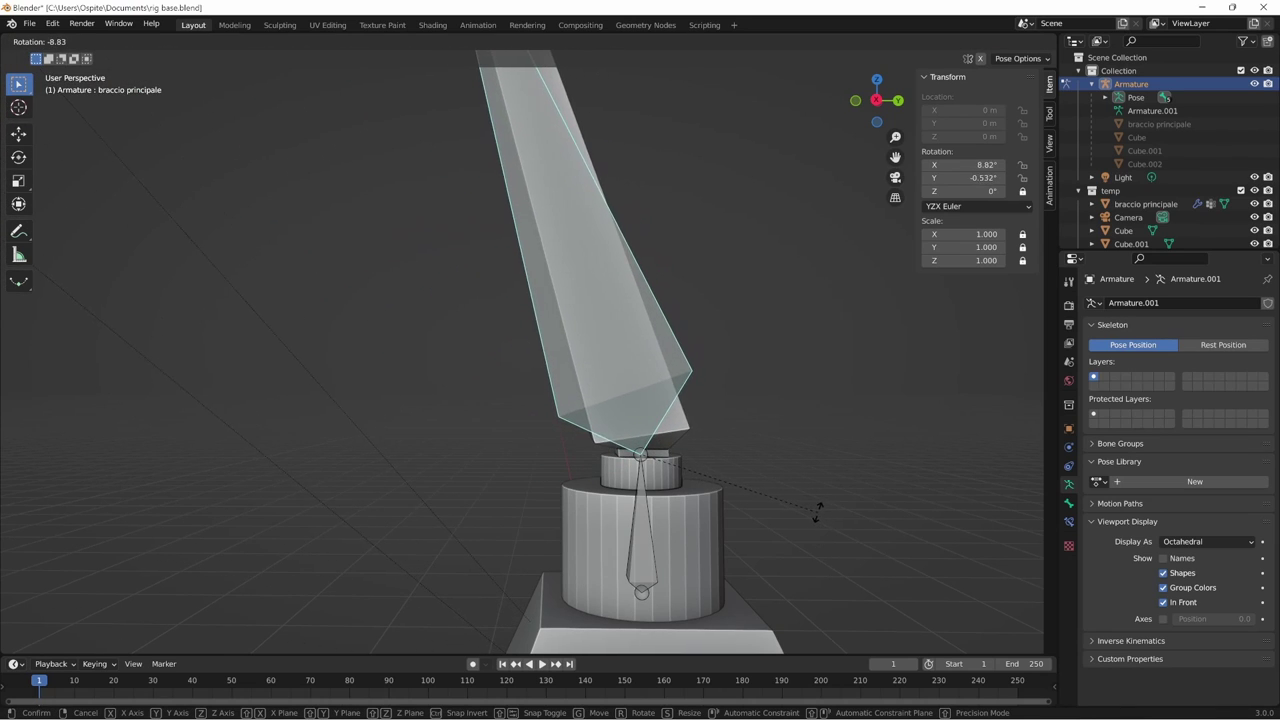
{"action": "left_click", "coordinate": [815, 492]}
- Try further test rotations on the main arm bone
{"action": "mouse_move", "coordinate": [815, 492]}
{"action": "middle_mouse_down"}
{"action": "mouse_move", "coordinate": [774, 464]}
{"action": "mouse_move", "coordinate": [790, 479]}
{"action": "middle_mouse_up"}
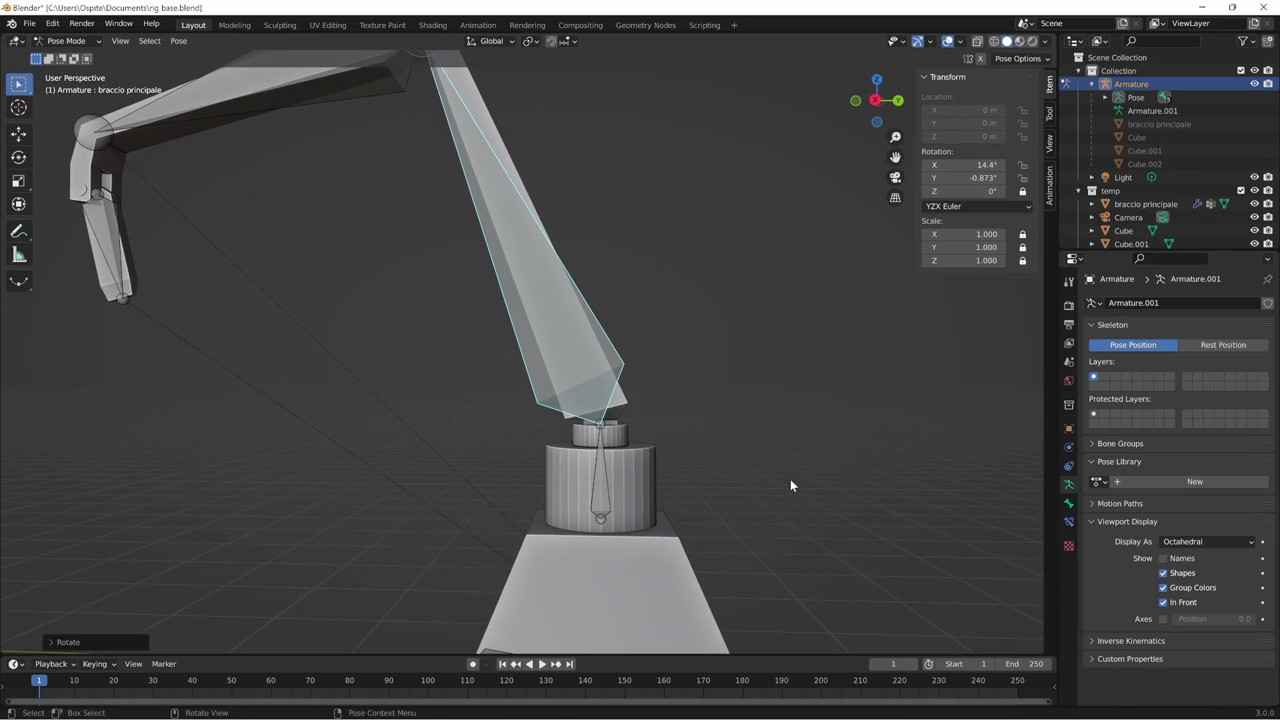
{"action": "key", "text": "r"}
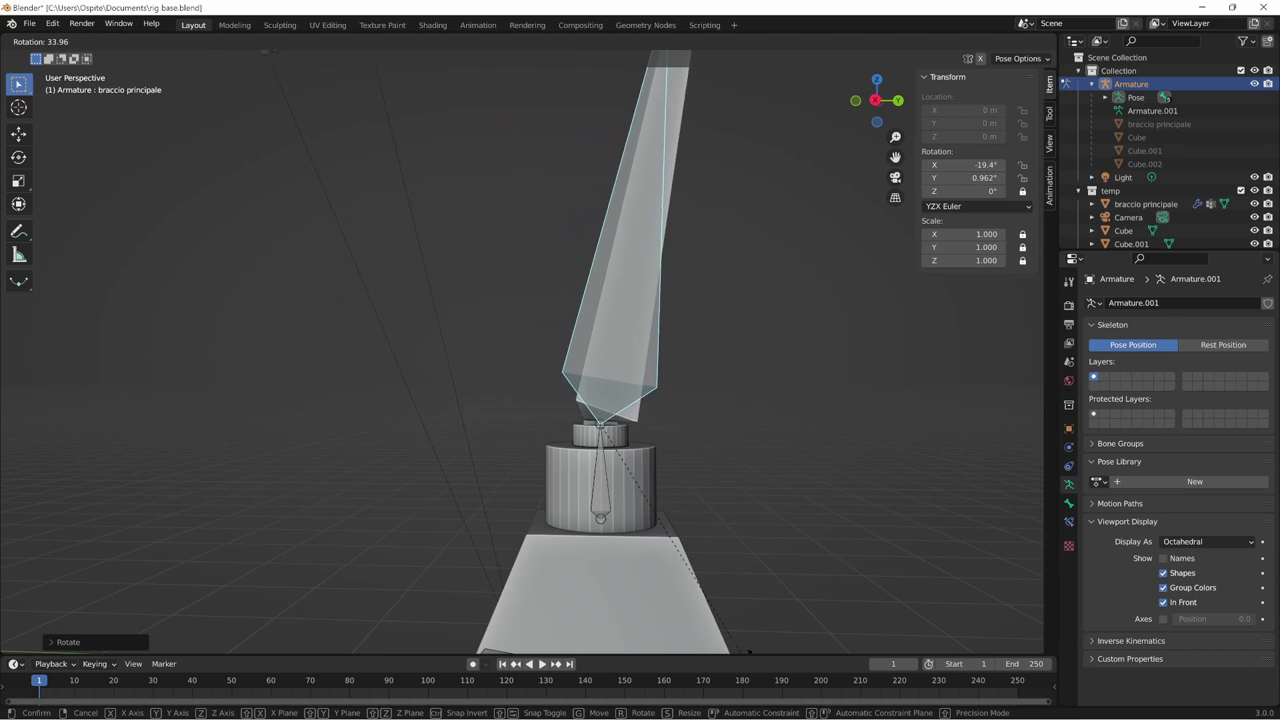
{"action": "left_click", "coordinate": [795, 492]}
{"action": "mouse_move", "coordinate": [795, 492]}
{"action": "middle_mouse_down"}
{"action": "mouse_move", "coordinate": [668, 519]}
{"action": "mouse_move", "coordinate": [798, 499]}
{"action": "middle_mouse_up"}
{"action": "key", "text": "r"}
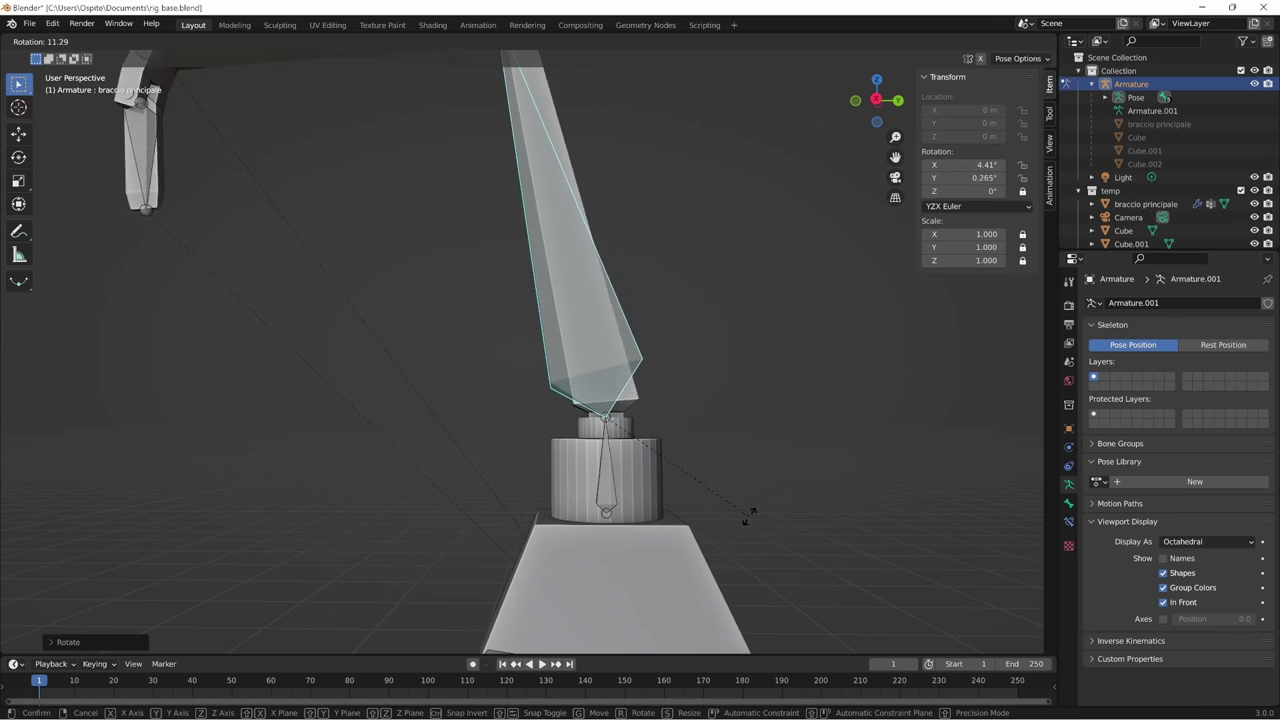
{"action": "left_click", "coordinate": [852, 452]}
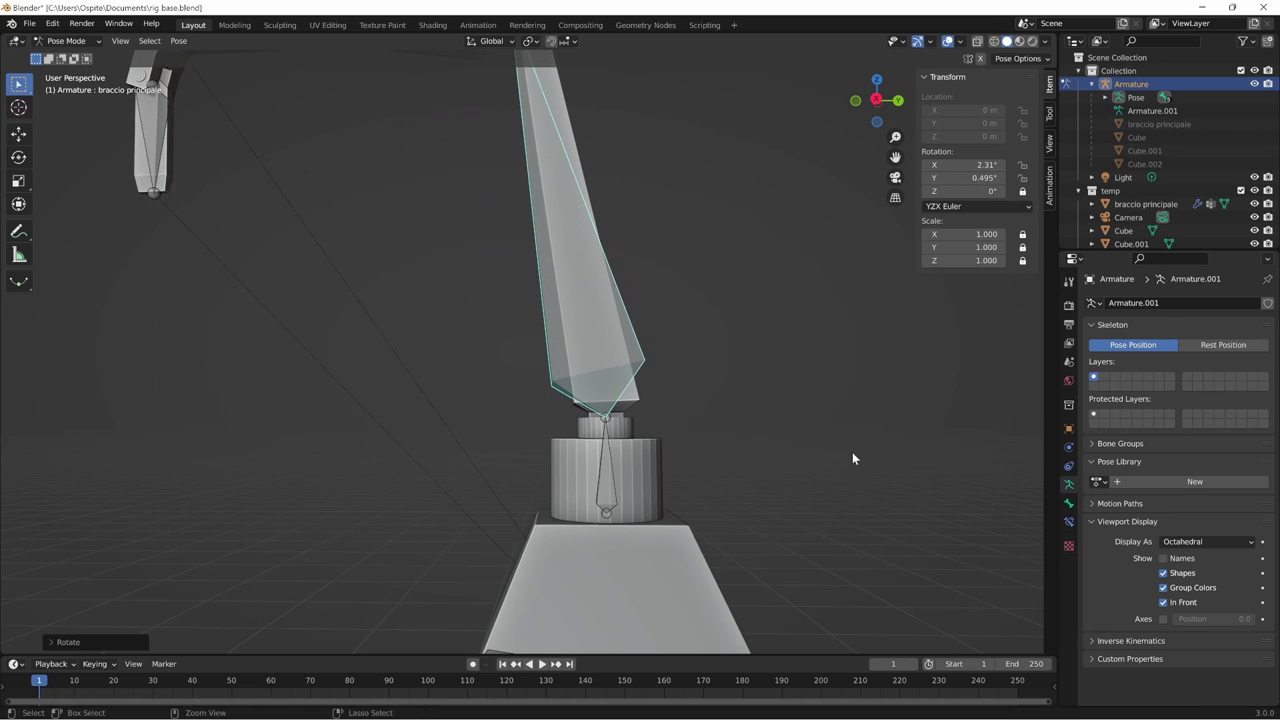
{"action": "middle_click_drag", "start_coordinate": [852, 452], "coordinate": [771, 491]}
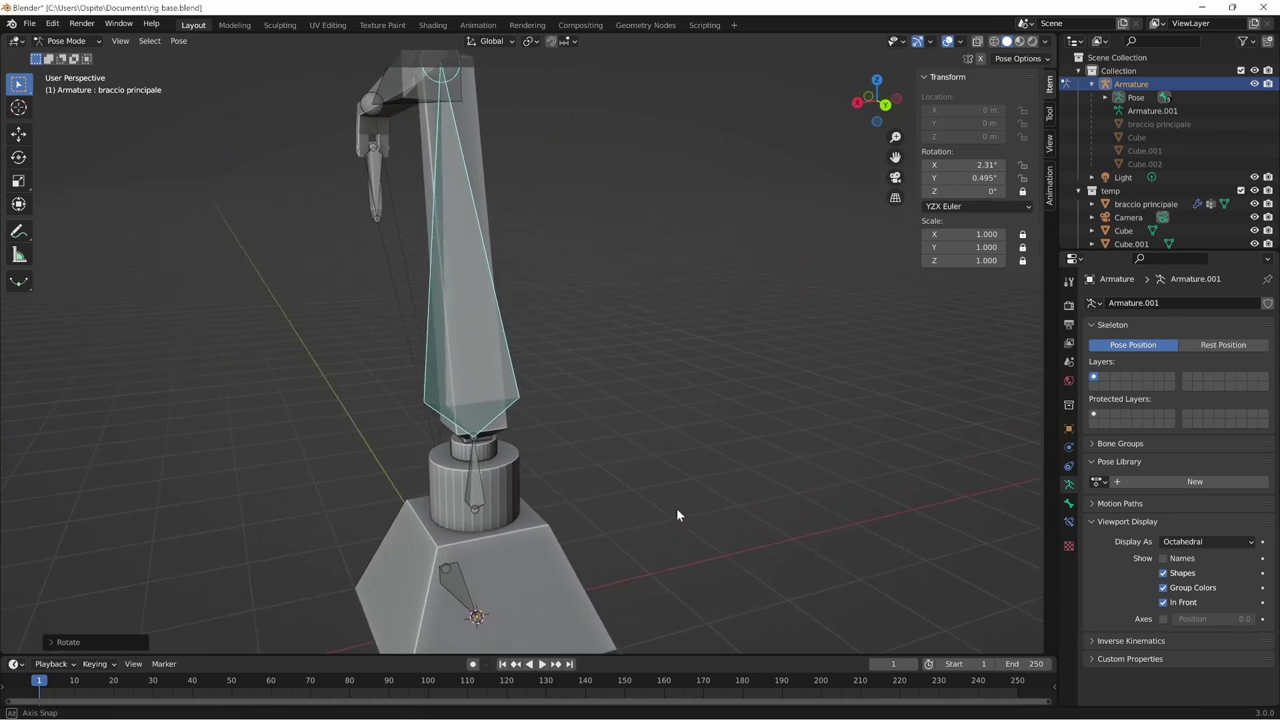
- Clear the main arm bone's rotation to 0° and take the armature out of Pose Mode
{"action": "key", "text": "alt+r"}
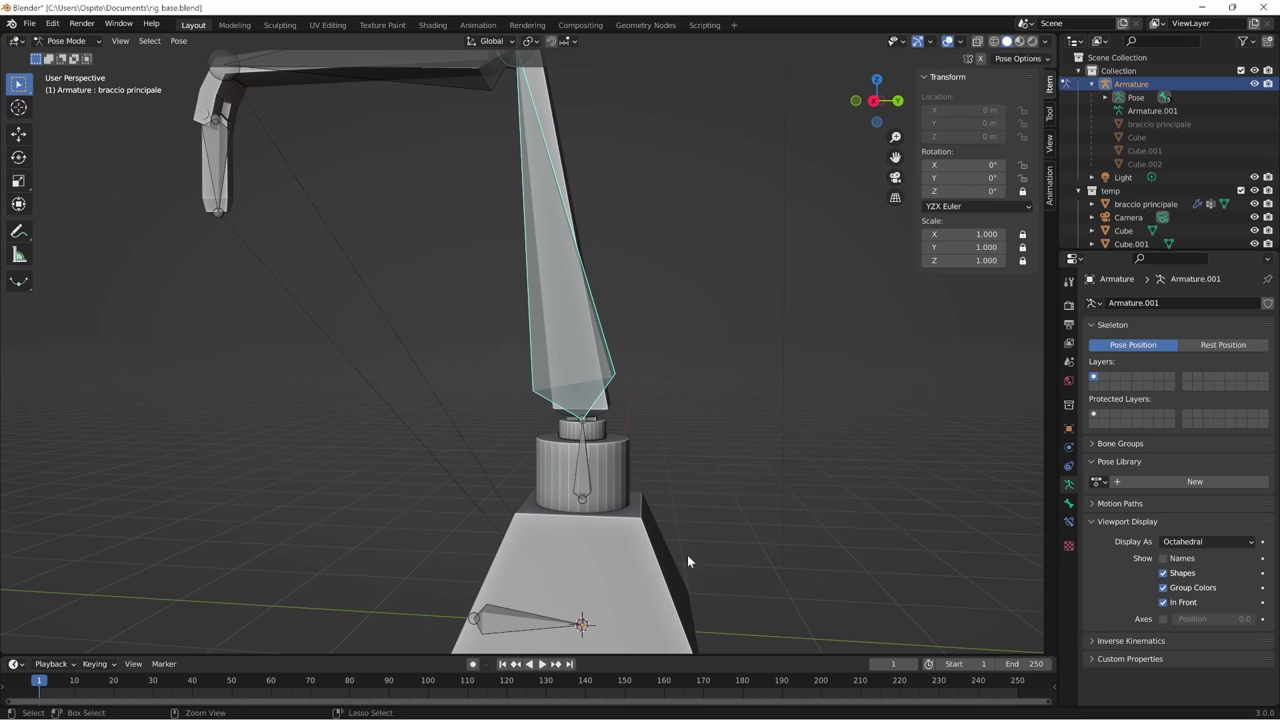
{"action": "mouse_move", "coordinate": [687, 554]}
{"action": "middle_mouse_down"}
{"action": "mouse_move", "coordinate": [763, 474]}
{"action": "mouse_move", "coordinate": [754, 490]}
{"action": "middle_mouse_up"}
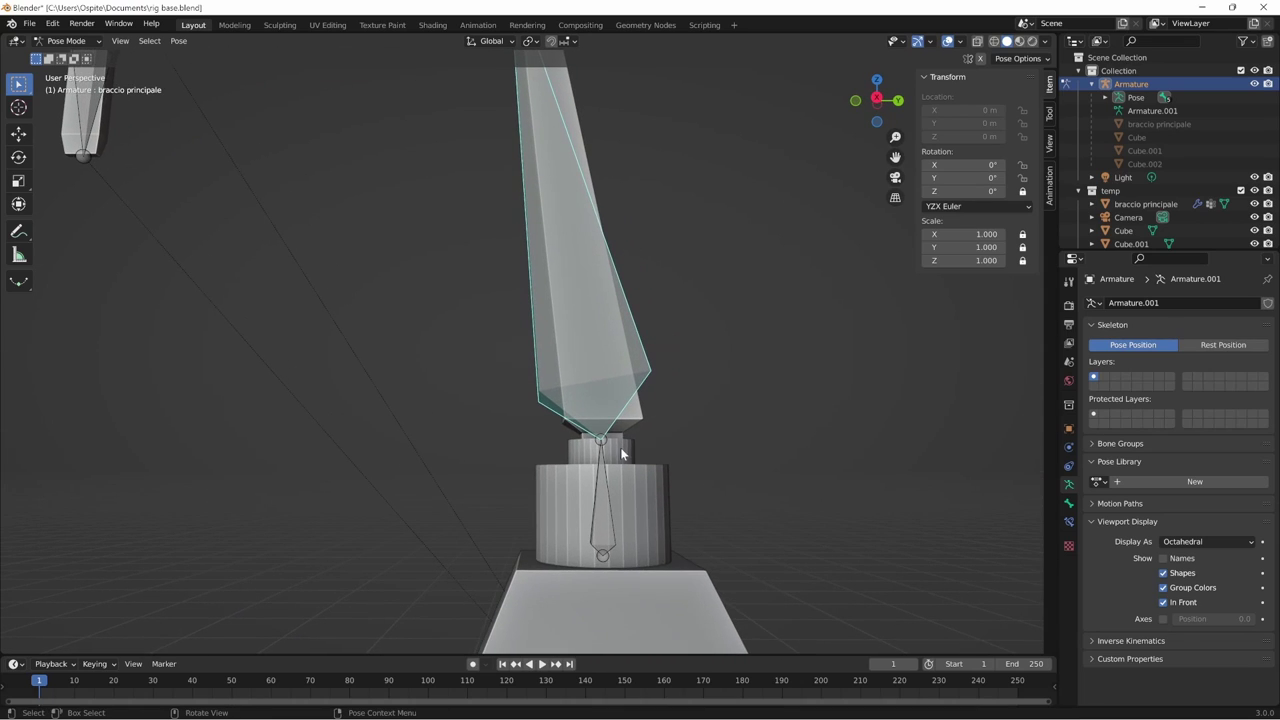
{"action": "middle_click_drag", "start_coordinate": [621, 454], "coordinate": [698, 425], "text": "ctrl"}
{"action": "key", "text": "ctrl+Tab"}
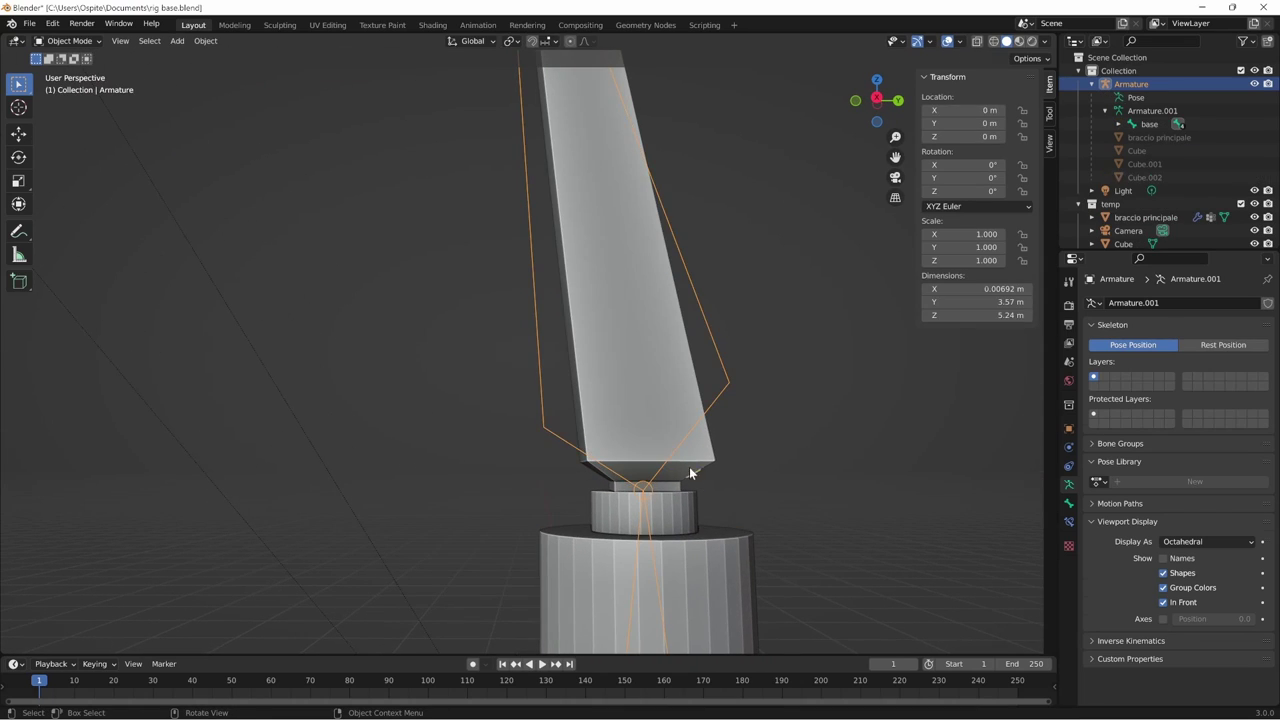
- Inspect braccio principale's vertex groups in Edit Mode, then put the armature back in Pose Mode
{"action": "left_click", "coordinate": [689, 467]}
{"action": "key", "text": "Tab"}
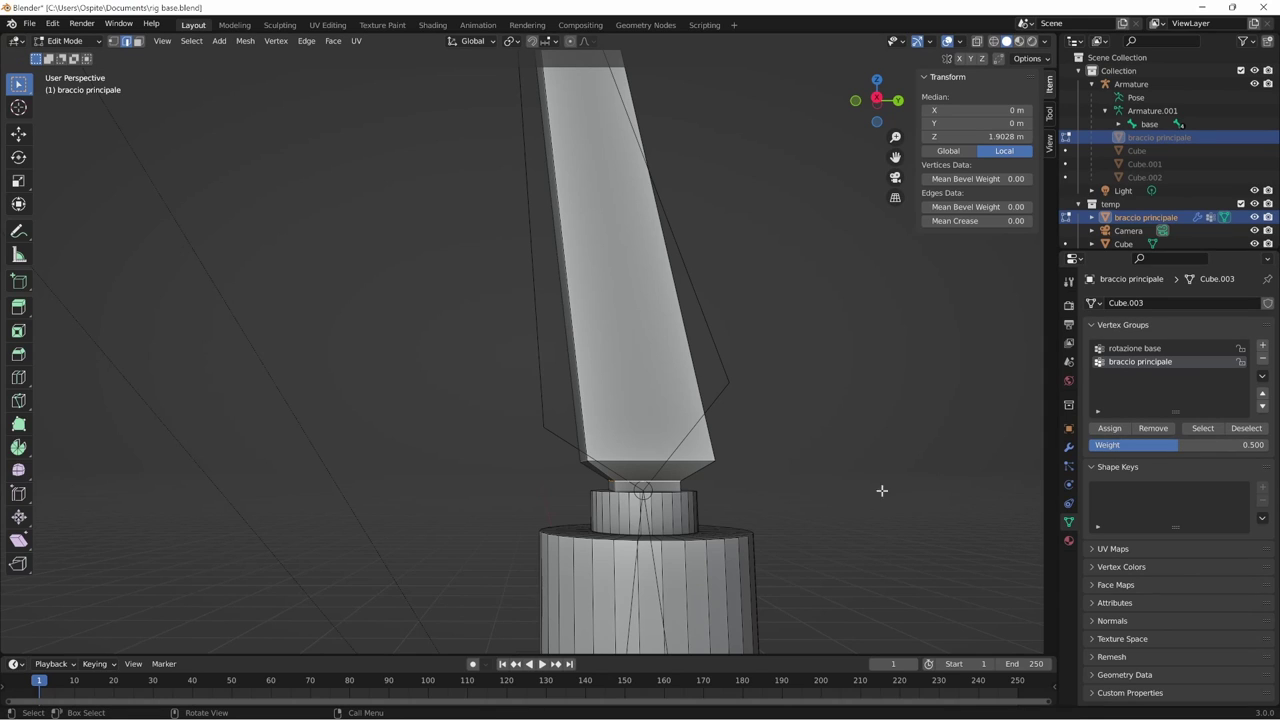
{"action": "key", "text": "ctrl+Tab"}
{"action": "left_click", "coordinate": [666, 457]}
{"action": "left_click", "coordinate": [728, 386]}
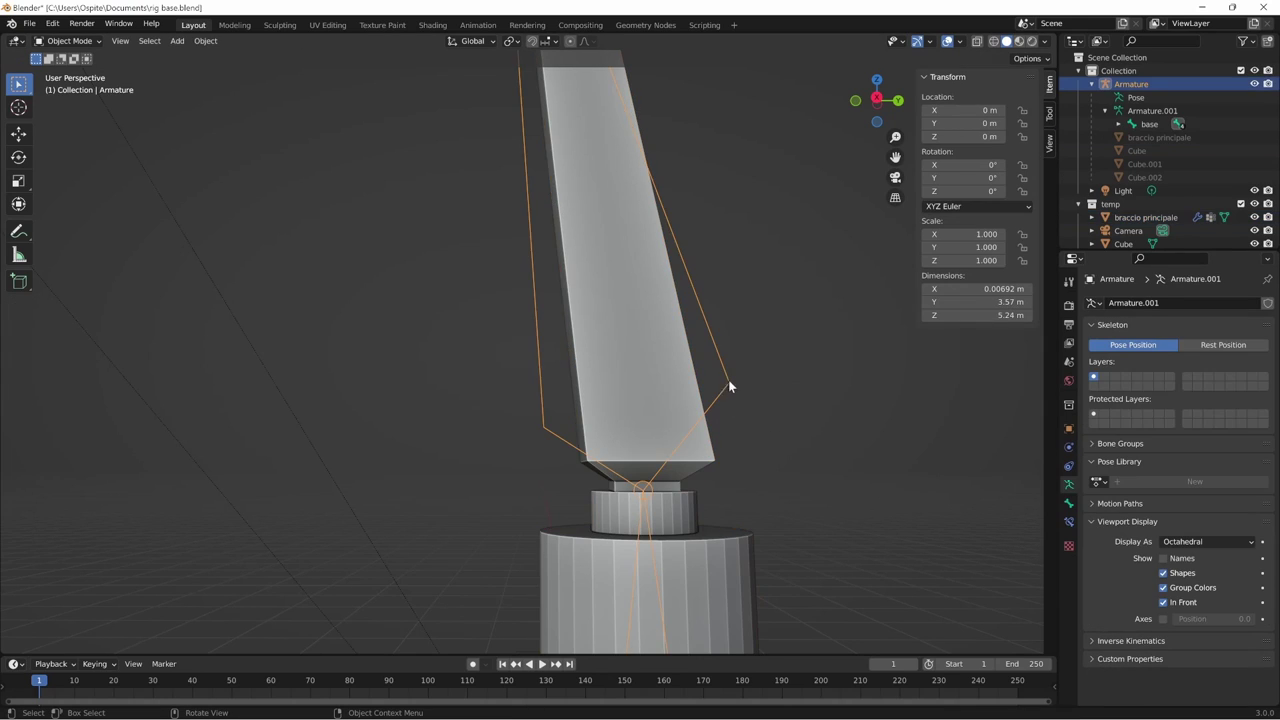
{"action": "key", "text": "ctrl+Tab"}
- Tilt the main arm bone braccio principale to 28°, undoing an earlier test tilt
{"action": "key", "text": "r"}
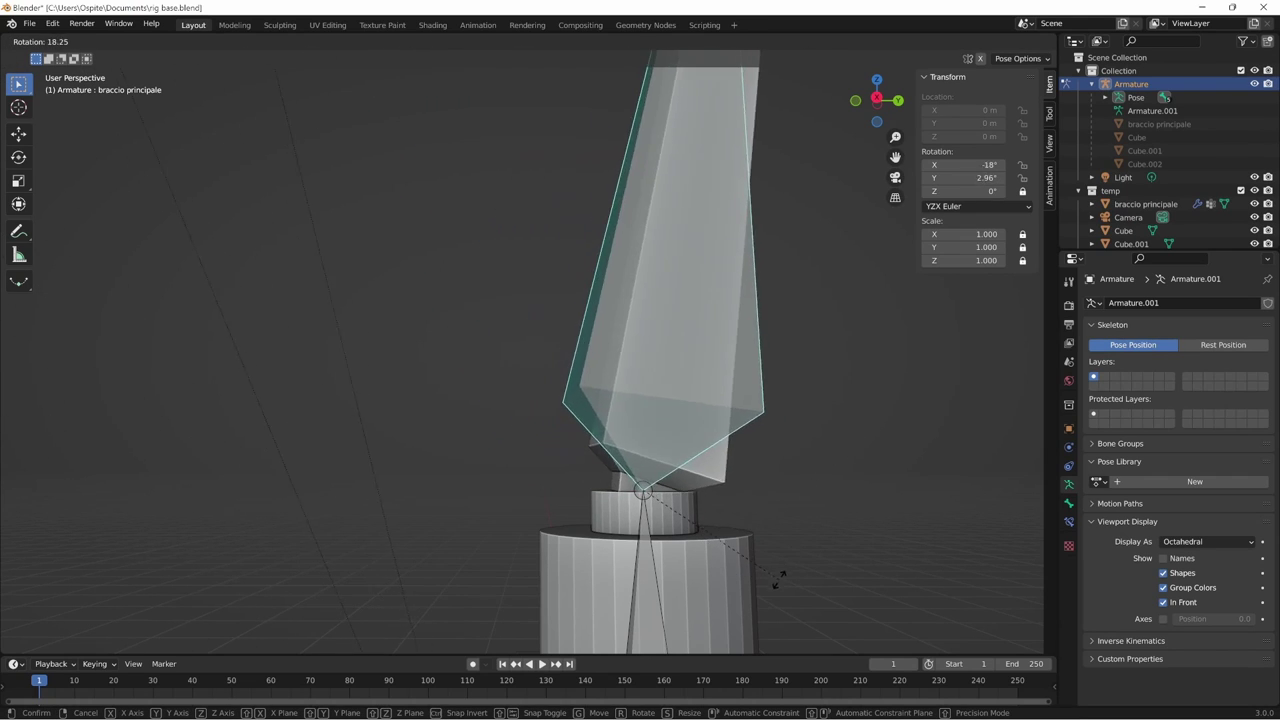
{"action": "left_click", "coordinate": [861, 426]}
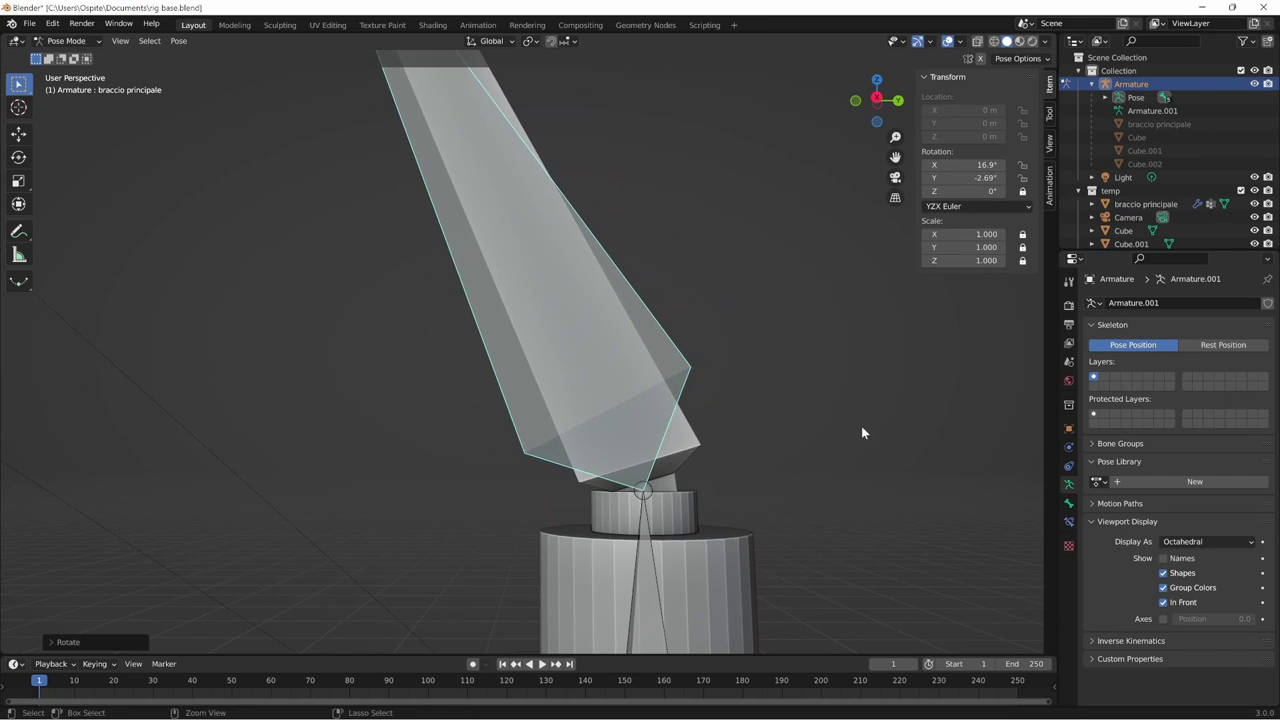
{"action": "mouse_move", "coordinate": [861, 426]}
{"action": "middle_mouse_down"}
{"action": "mouse_move", "coordinate": [776, 473]}
{"action": "mouse_move", "coordinate": [715, 480]}
{"action": "mouse_move", "coordinate": [861, 499]}
{"action": "middle_mouse_up"}
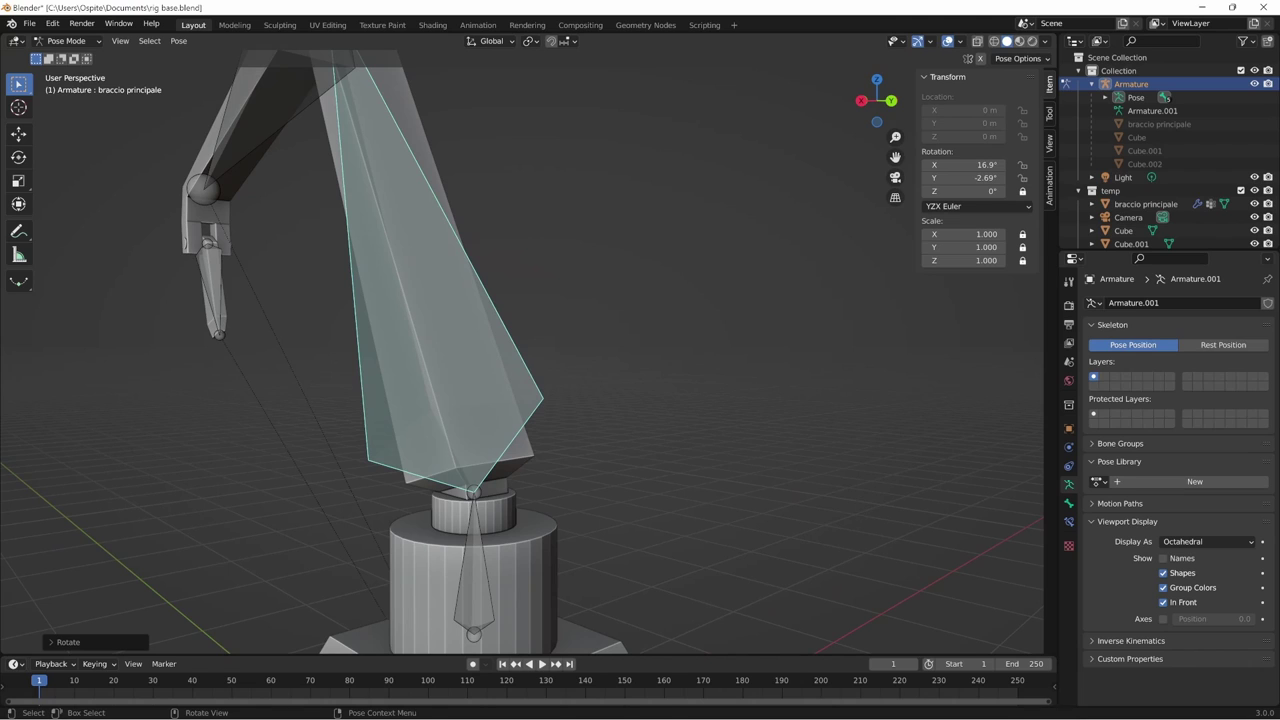
{"action": "key", "text": "ctrl+z"}
{"action": "scroll", "coordinate": [794, 551], "scroll_direction": "down", "scroll_amount": 5}
{"action": "mouse_move", "coordinate": [794, 551]}
{"action": "middle_mouse_down"}
{"action": "mouse_move", "coordinate": [826, 544]}
{"action": "mouse_move", "coordinate": [797, 540]}
{"action": "mouse_move", "coordinate": [820, 543]}
{"action": "mouse_move", "coordinate": [803, 551]}
{"action": "middle_mouse_up"}
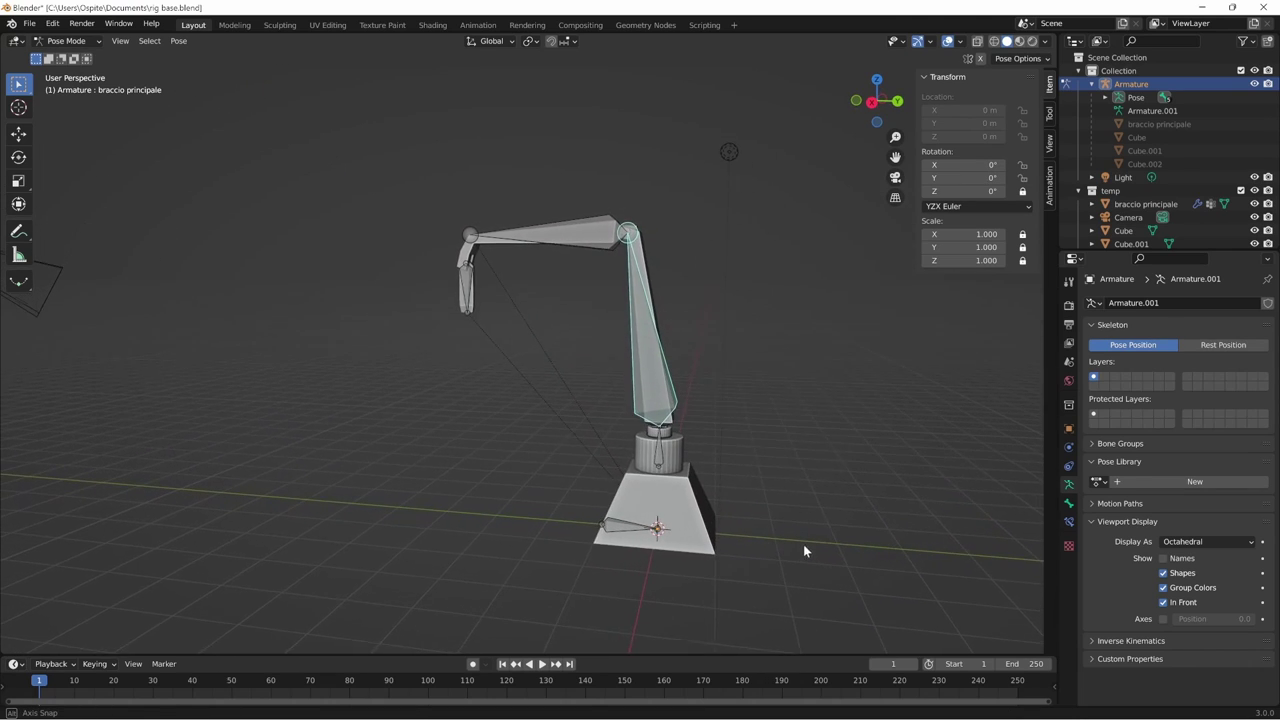
{"action": "key", "text": "r"}
{"action": "left_click", "coordinate": [810, 467]}
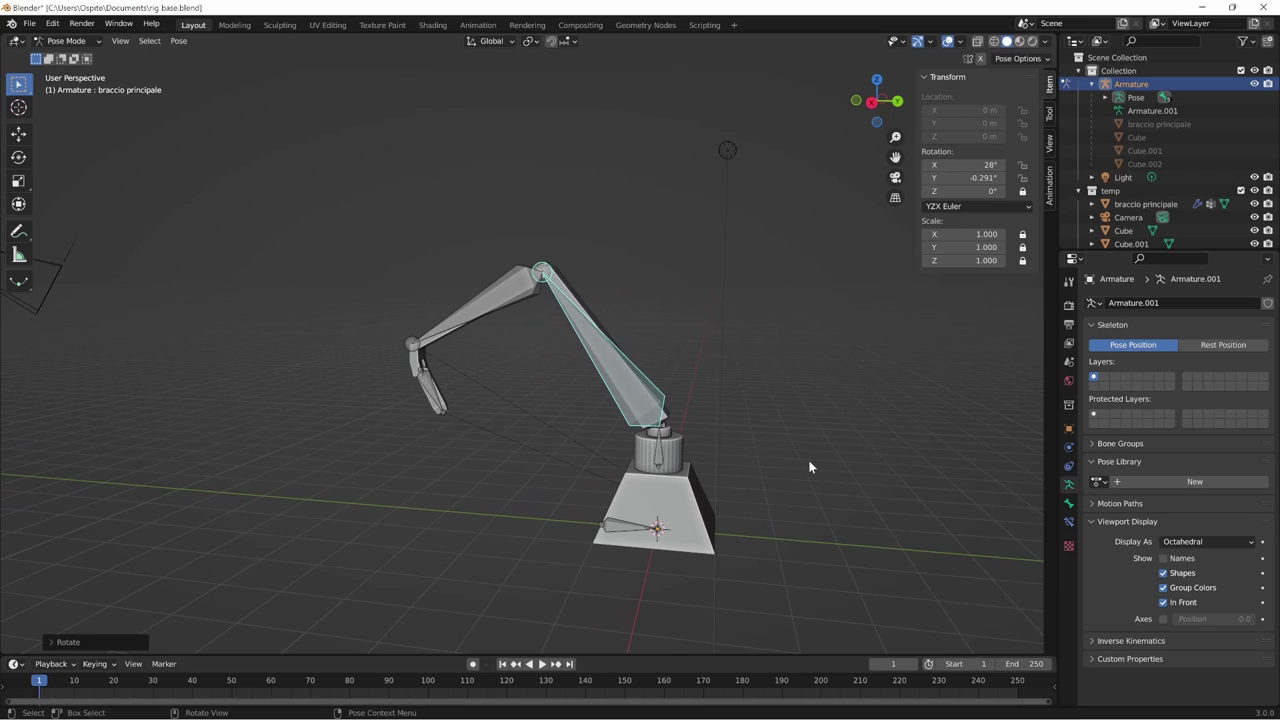
- Rotate the forearm braccio secondario to -30.7° and the gripper grancio to -25.2°
{"action": "left_click", "coordinate": [528, 300]}
{"action": "key", "text": "r"}
{"action": "left_click", "coordinate": [723, 509]}
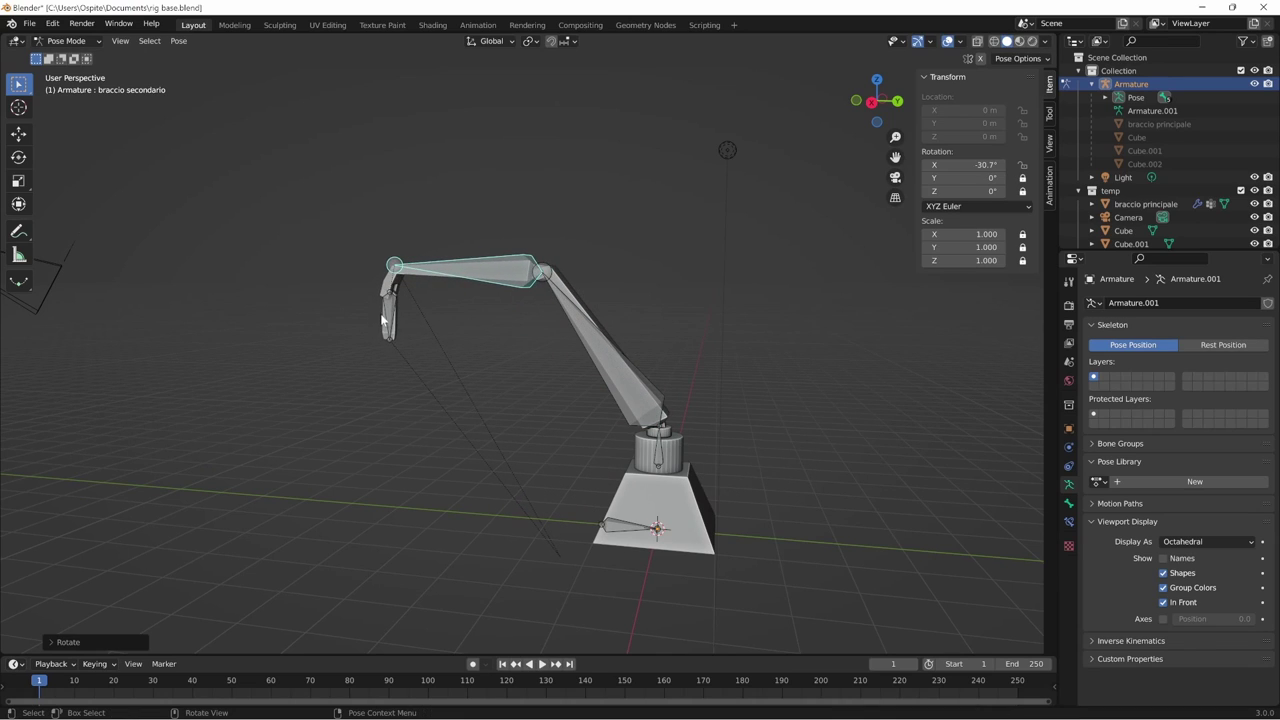
{"action": "left_click", "coordinate": [383, 320]}
{"action": "key", "text": "r"}
{"action": "left_click", "coordinate": [731, 523]}
- Turn the rotazione base bone 50.6° and select all bones
{"action": "mouse_move", "coordinate": [731, 523]}
{"action": "middle_mouse_down"}
{"action": "mouse_move", "coordinate": [711, 540]}
{"action": "mouse_move", "coordinate": [642, 468]}
{"action": "middle_mouse_up"}
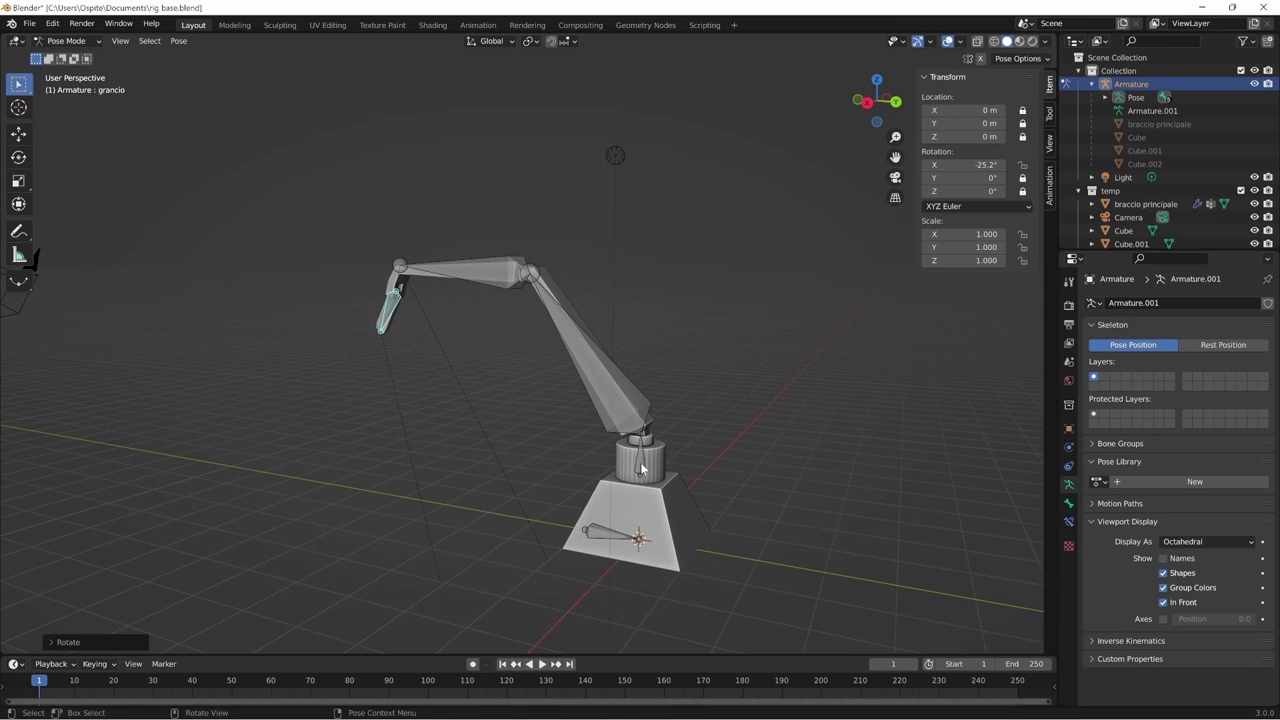
{"action": "left_click", "coordinate": [642, 468]}
{"action": "key", "text": "r"}
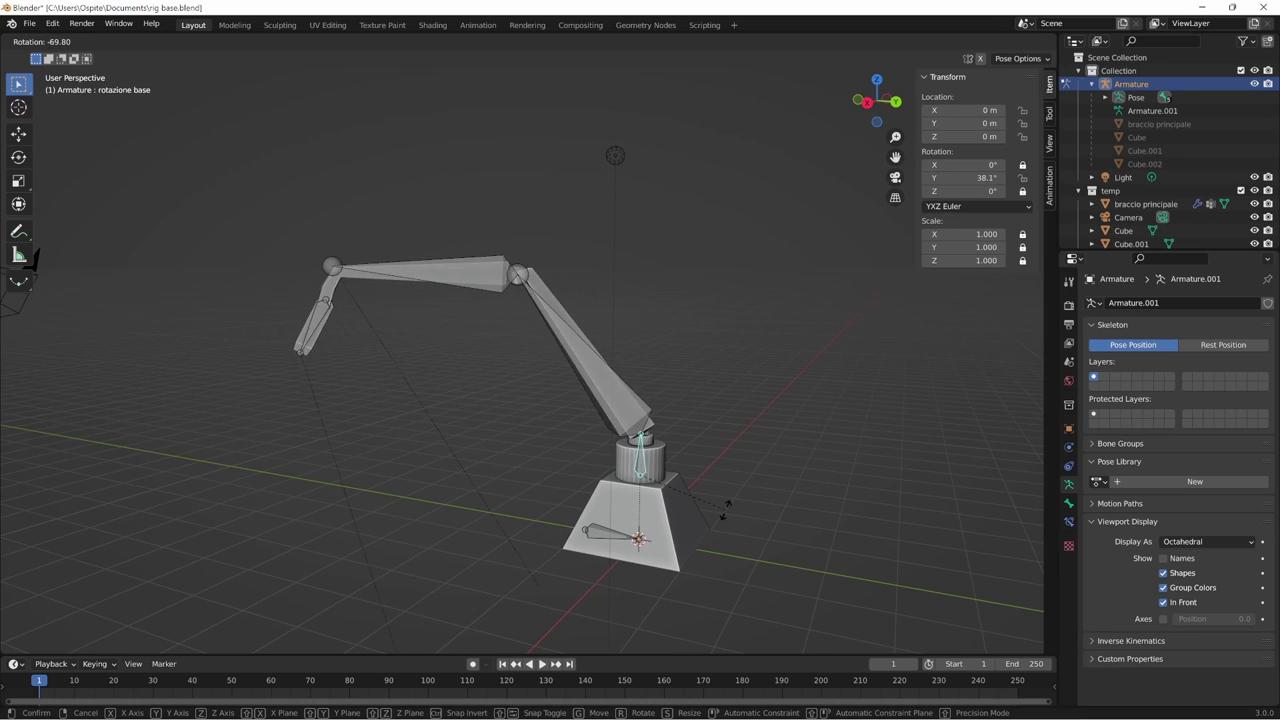
{"action": "left_click", "coordinate": [740, 505]}
{"action": "mouse_move", "coordinate": [743, 506]}
{"action": "middle_mouse_down"}
{"action": "mouse_move", "coordinate": [720, 517]}
{"action": "mouse_move", "coordinate": [759, 506]}
{"action": "middle_mouse_up"}
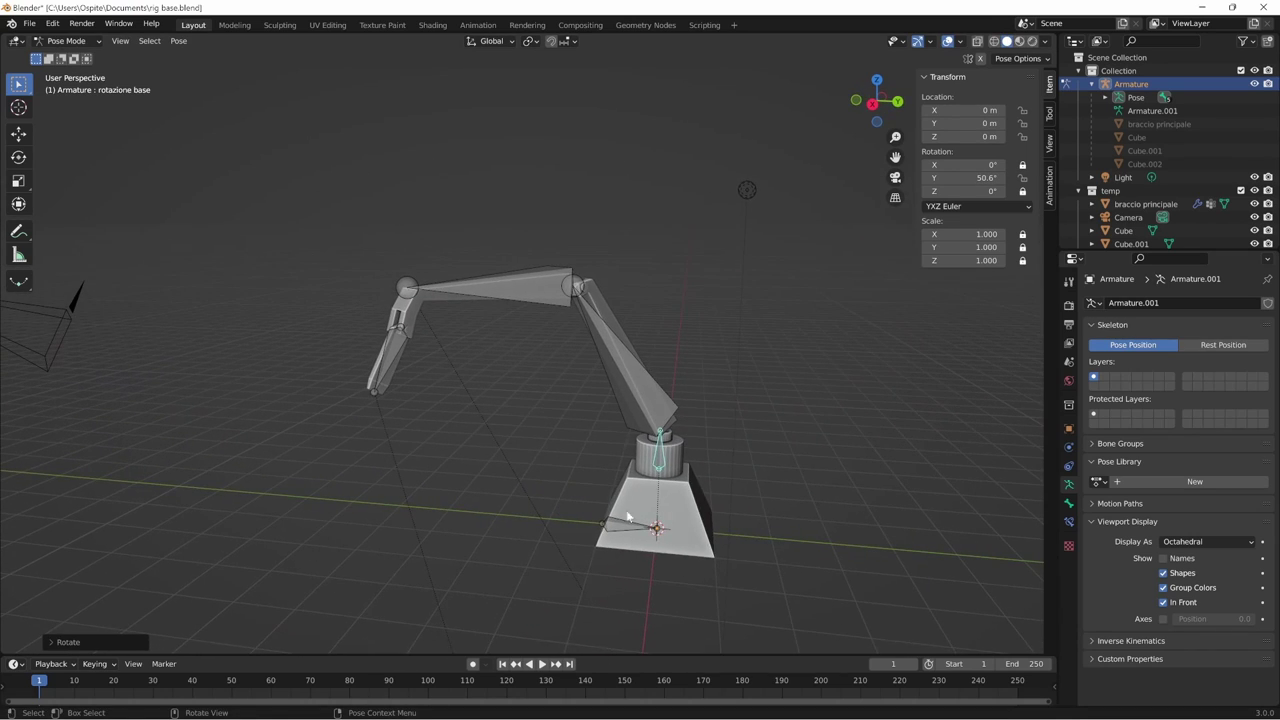
{"action": "key", "text": "a"}
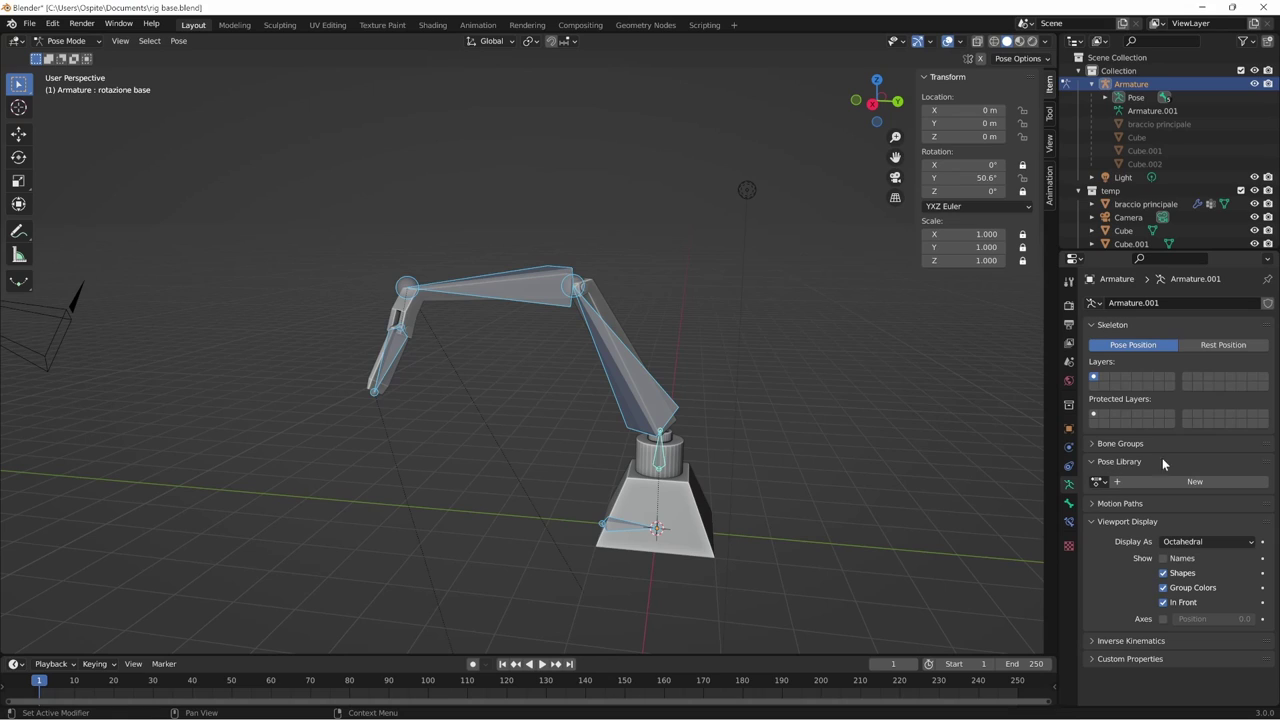
- Create a new pose library and add the current stretched pose as allungato
{"action": "left_click", "coordinate": [1202, 481]}
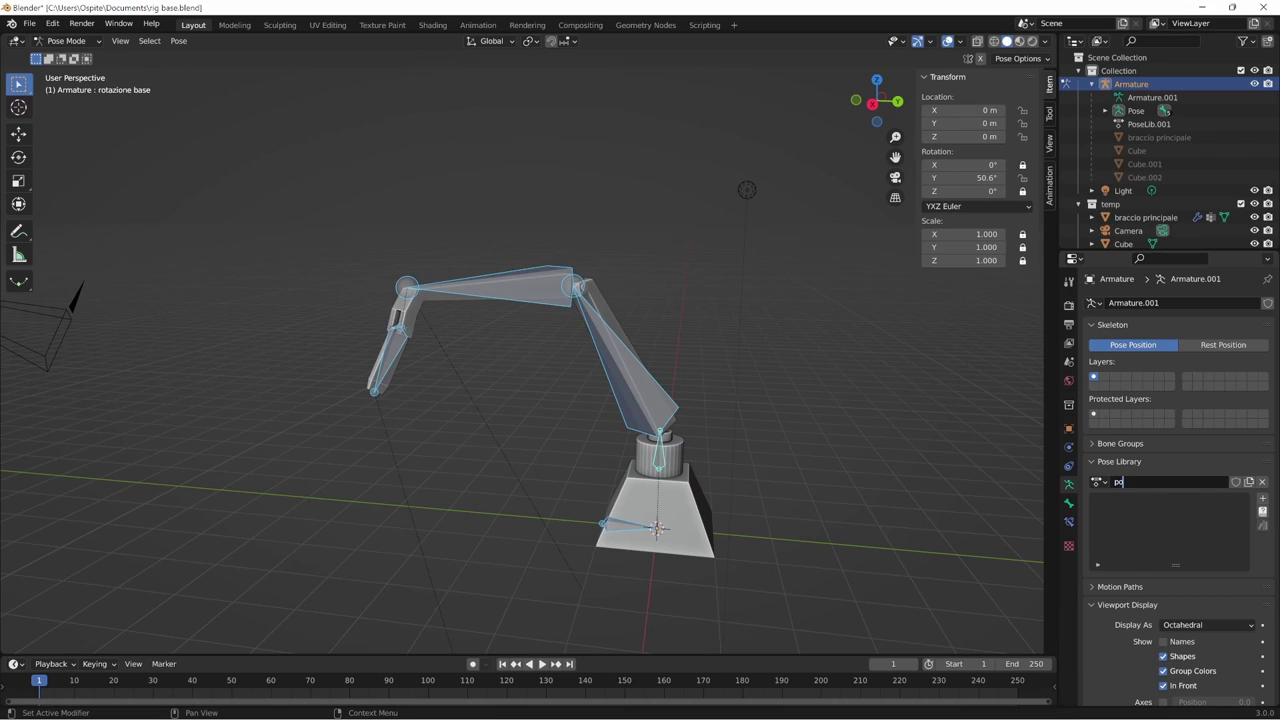
{"action": "left_click", "coordinate": [1262, 499]}
{"action": "left_click", "coordinate": [1214, 500]}
{"action": "type", "text": "allungato"}
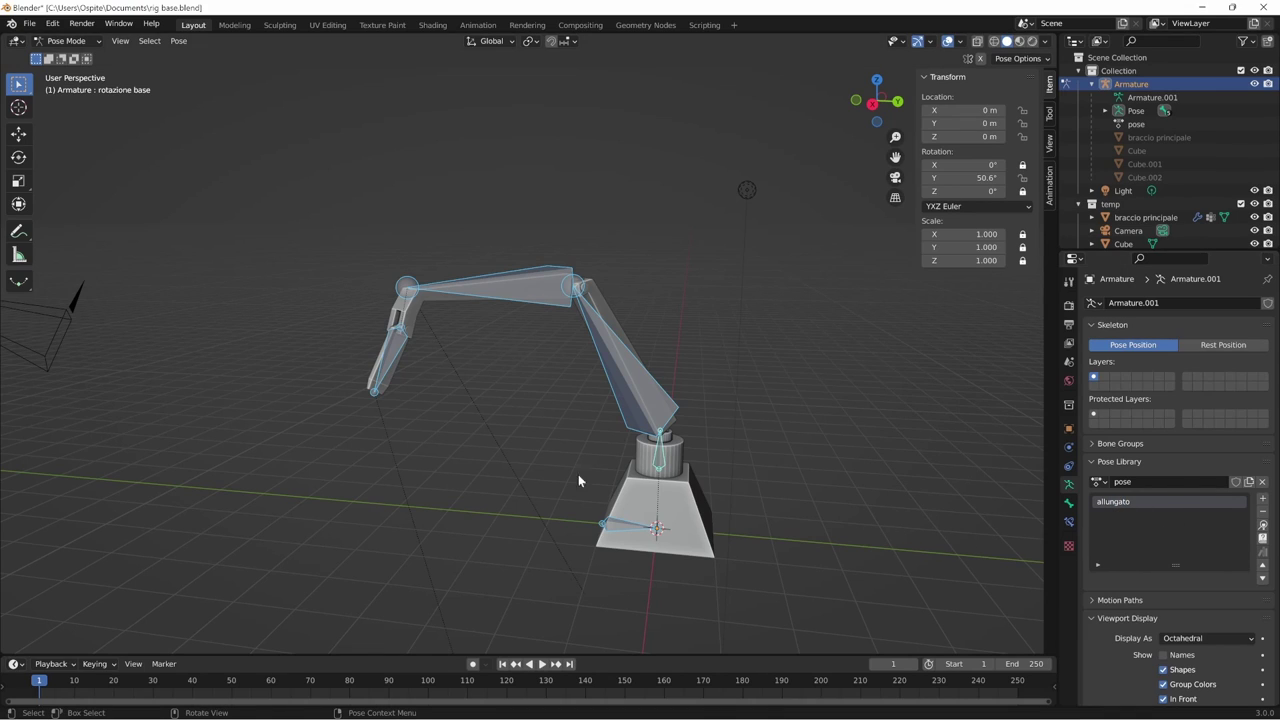
{"action": "scroll", "coordinate": [740, 512], "scroll_direction": "down", "scroll_amount": 4, "text": "ctrl"}
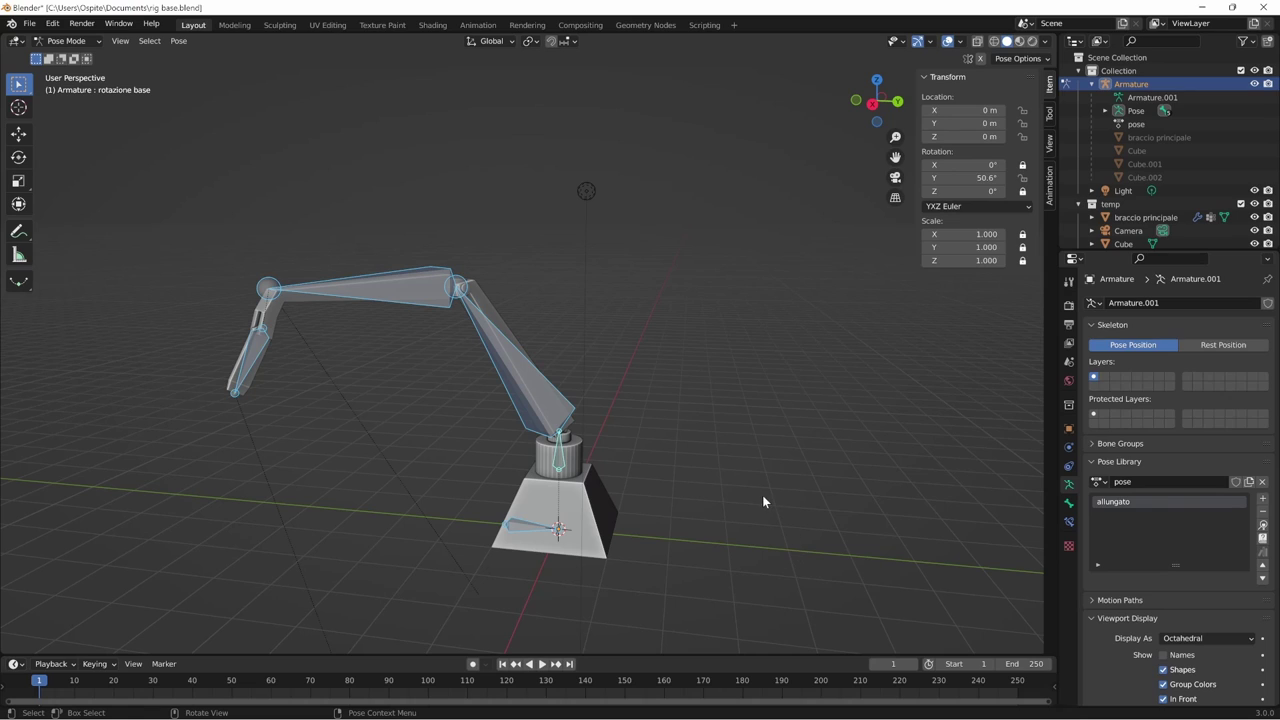
- Clear the base rotation and fold the forearm braccio secondario down to 65.7°
{"action": "key", "text": "alt+r"}
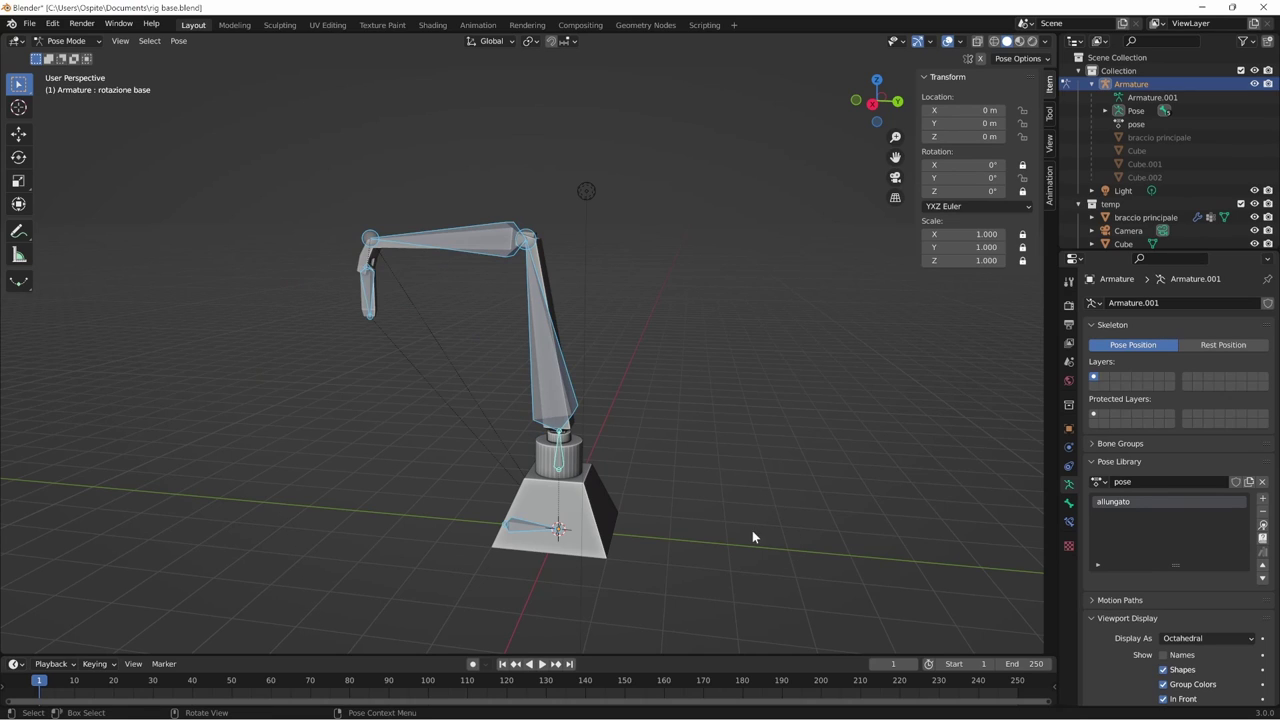
{"action": "middle_click_drag", "start_coordinate": [752, 530], "coordinate": [770, 520]}
{"action": "left_click", "coordinate": [537, 255]}
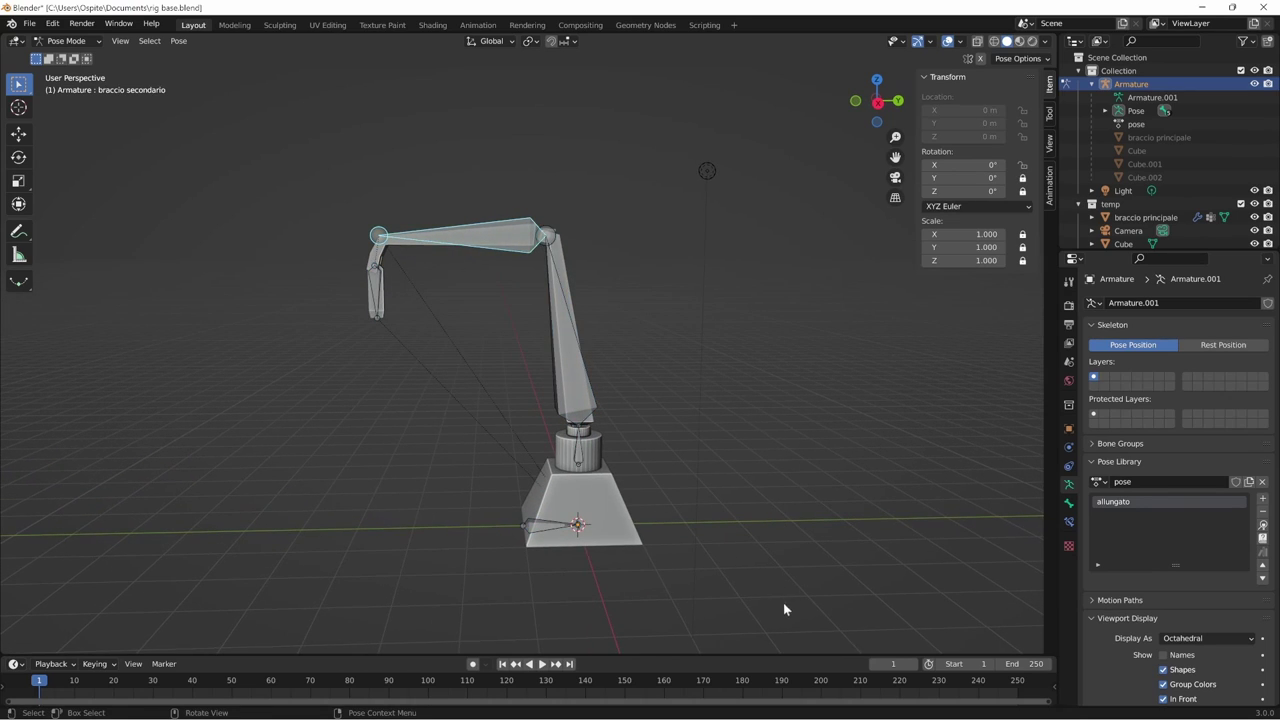
{"action": "key", "text": "r"}
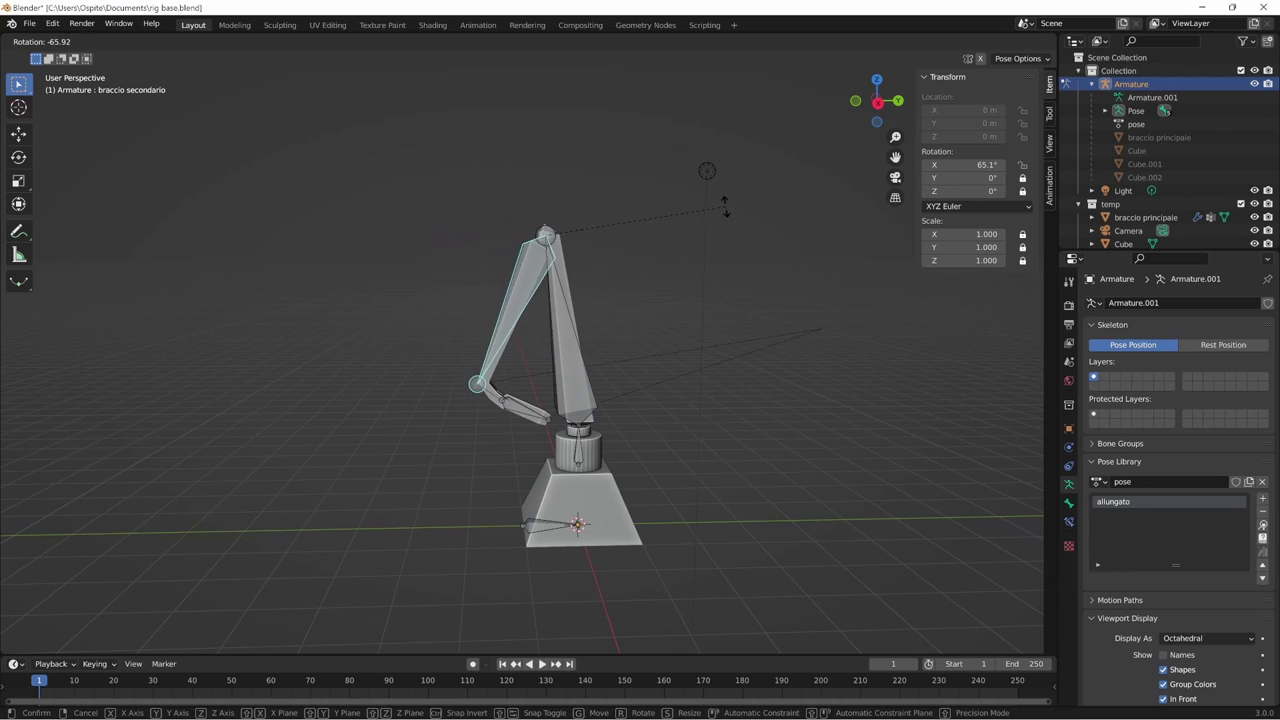
{"action": "left_click", "coordinate": [601, 330]}
- Bend the gripper grancio to -62.8°
{"action": "left_click", "coordinate": [523, 411]}
{"action": "key", "text": "r"}
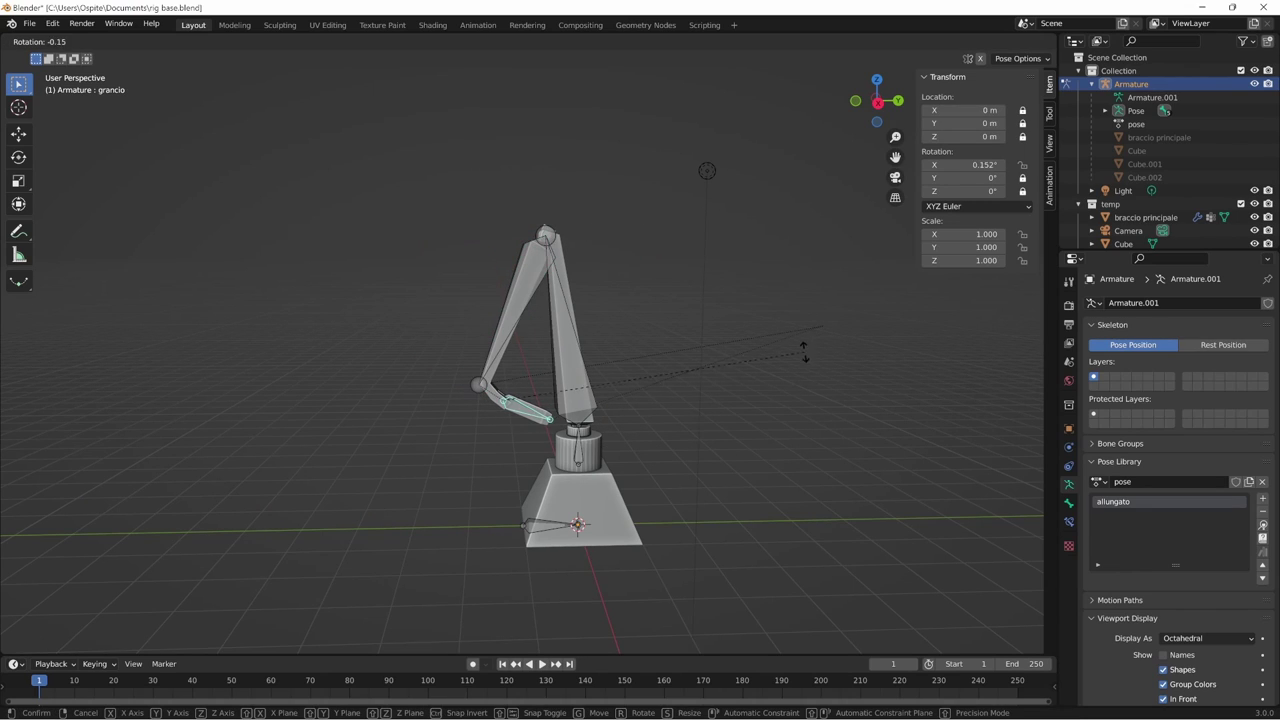
{"action": "left_click", "coordinate": [645, 527]}
{"action": "mouse_move", "coordinate": [682, 497]}
{"action": "middle_mouse_down"}
{"action": "mouse_move", "coordinate": [830, 442]}
{"action": "mouse_move", "coordinate": [793, 449]}
{"action": "middle_mouse_up"}
{"action": "key", "text": "r"}
{"action": "left_click", "coordinate": [727, 519]}
{"action": "middle_click_drag", "start_coordinate": [727, 519], "coordinate": [783, 494]}
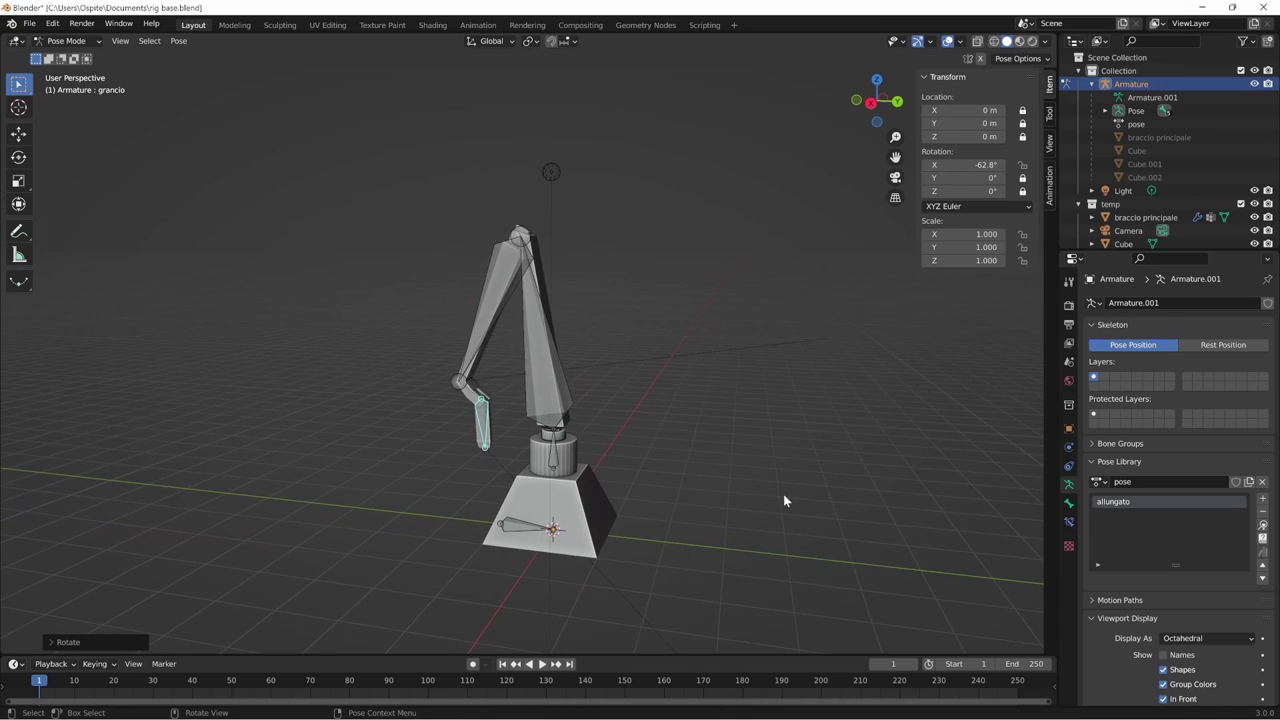
- Select all bones and add the folded pose to the library as ripiegato
{"action": "key", "text": "a"}
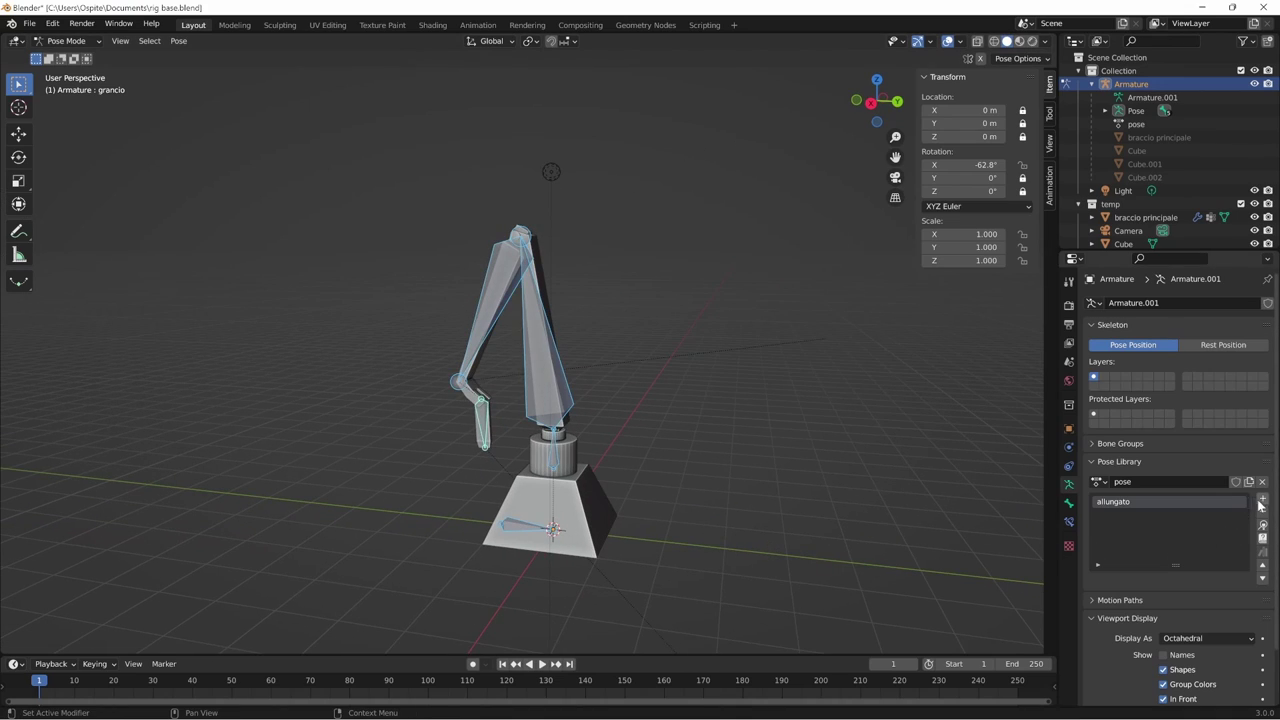
{"action": "left_click", "coordinate": [1262, 498]}
{"action": "left_click", "coordinate": [1161, 516]}
{"action": "type", "text": "ripiegato"}
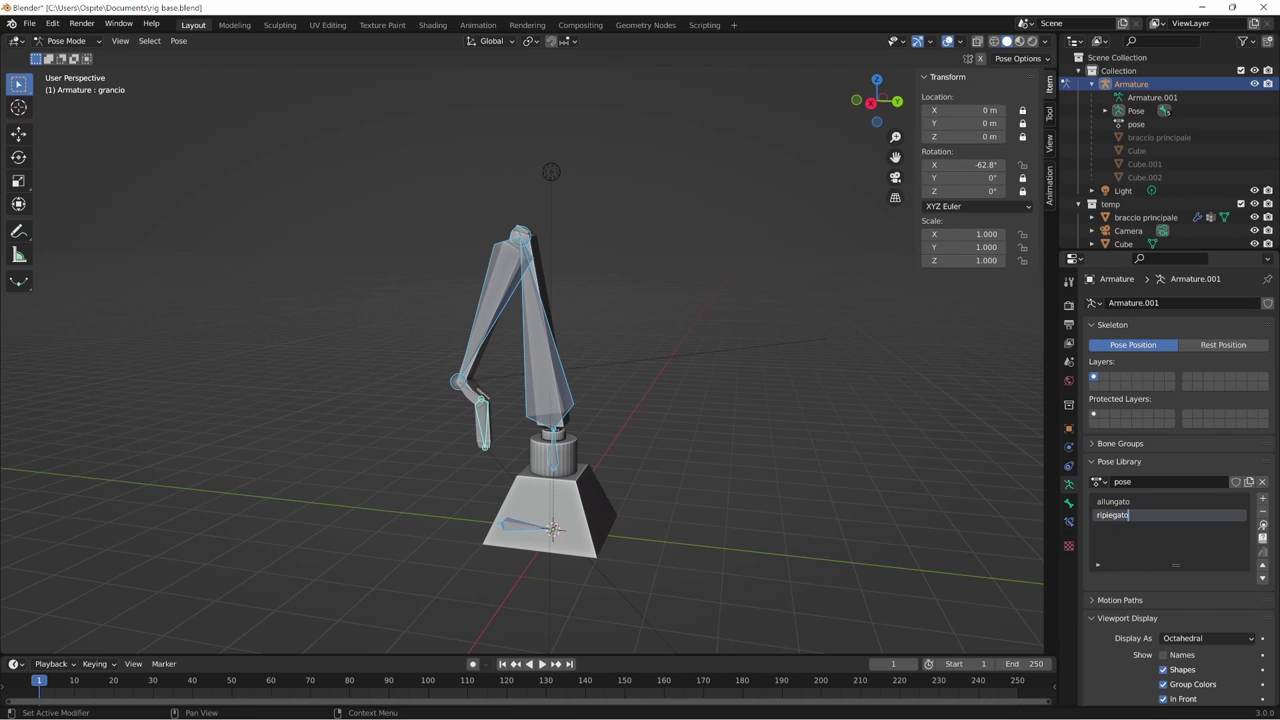
{"action": "left_click", "coordinate": [574, 410]}
{"action": "middle_click_drag", "start_coordinate": [725, 521], "coordinate": [745, 530]}
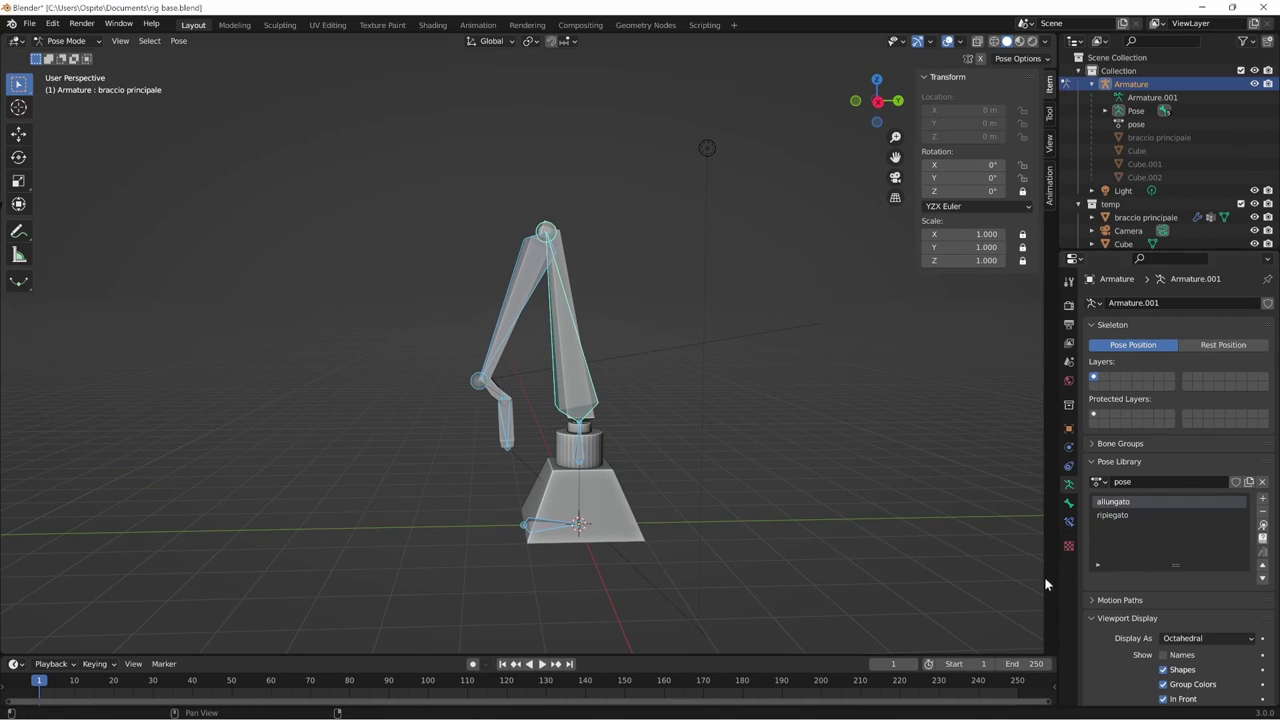
- Apply the allungato pose, then the ripiegato pose from the pose library
{"action": "left_click", "coordinate": [1170, 501]}
{"action": "left_click", "coordinate": [1262, 528]}
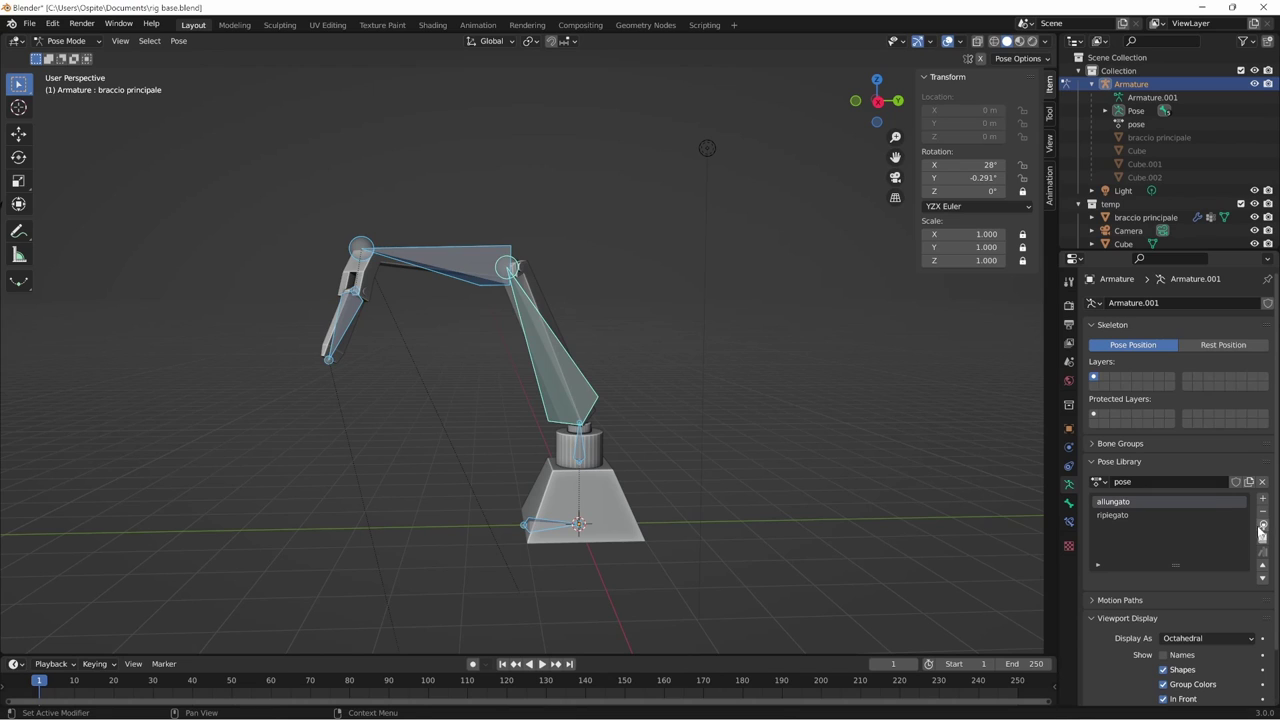
{"action": "mouse_move", "coordinate": [865, 526]}
{"action": "middle_mouse_down"}
{"action": "mouse_move", "coordinate": [899, 506]}
{"action": "mouse_move", "coordinate": [865, 544]}
{"action": "mouse_move", "coordinate": [729, 589]}
{"action": "mouse_move", "coordinate": [846, 503]}
{"action": "mouse_move", "coordinate": [779, 481]}
{"action": "middle_mouse_up"}
{"action": "left_click", "coordinate": [1117, 515]}
{"action": "left_click", "coordinate": [1262, 528]}
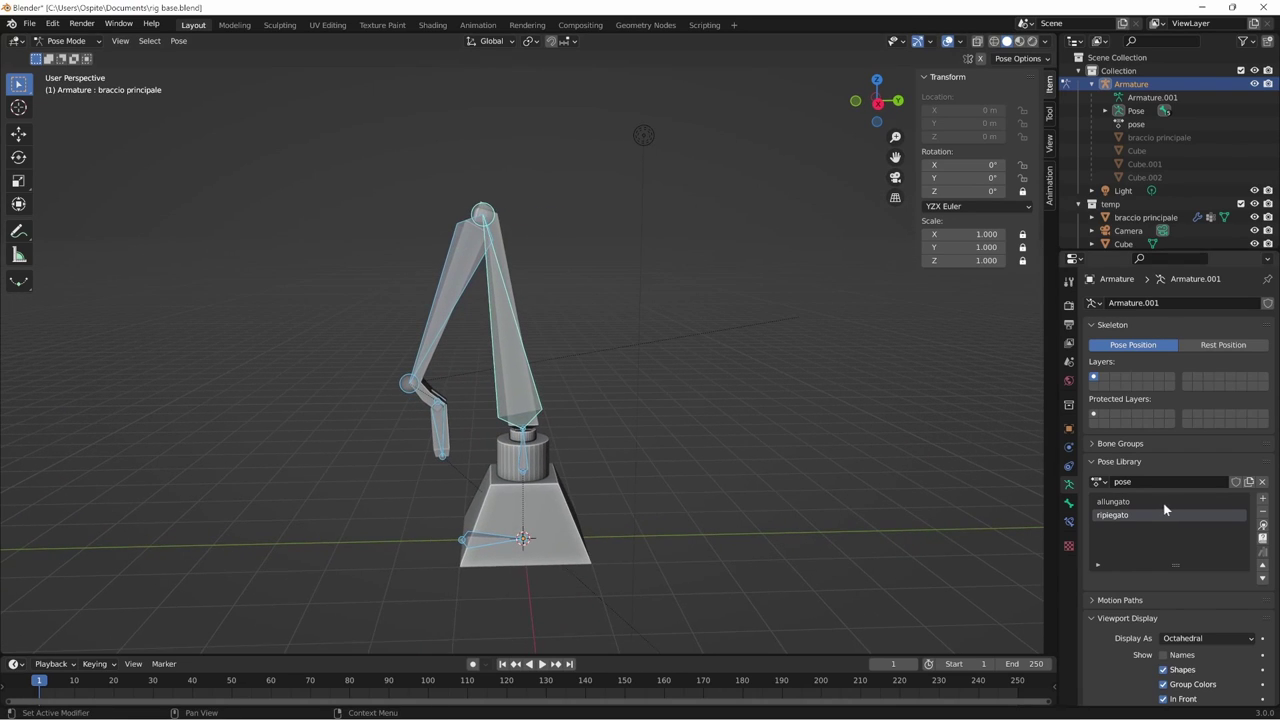
- Select braccio secondario and apply the allungato pose again
{"action": "left_click", "coordinate": [1130, 503]}
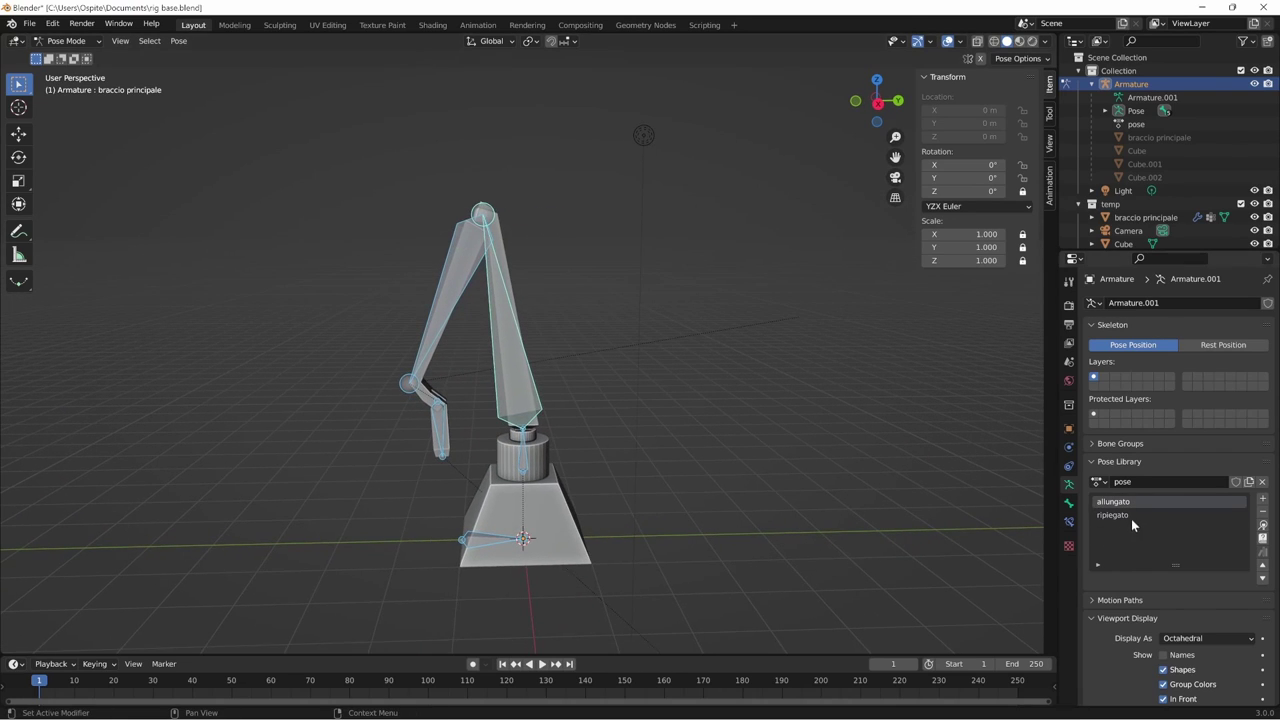
{"action": "left_click", "coordinate": [1131, 519]}
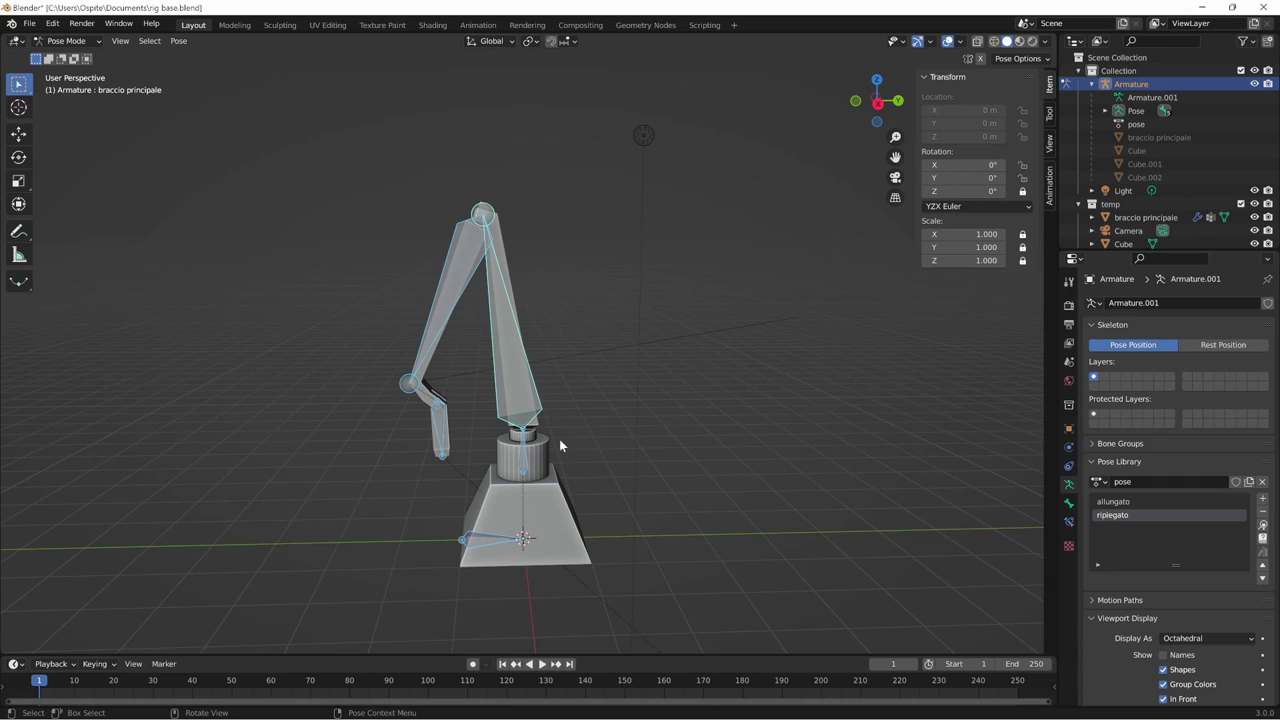
{"action": "left_click", "coordinate": [483, 277]}
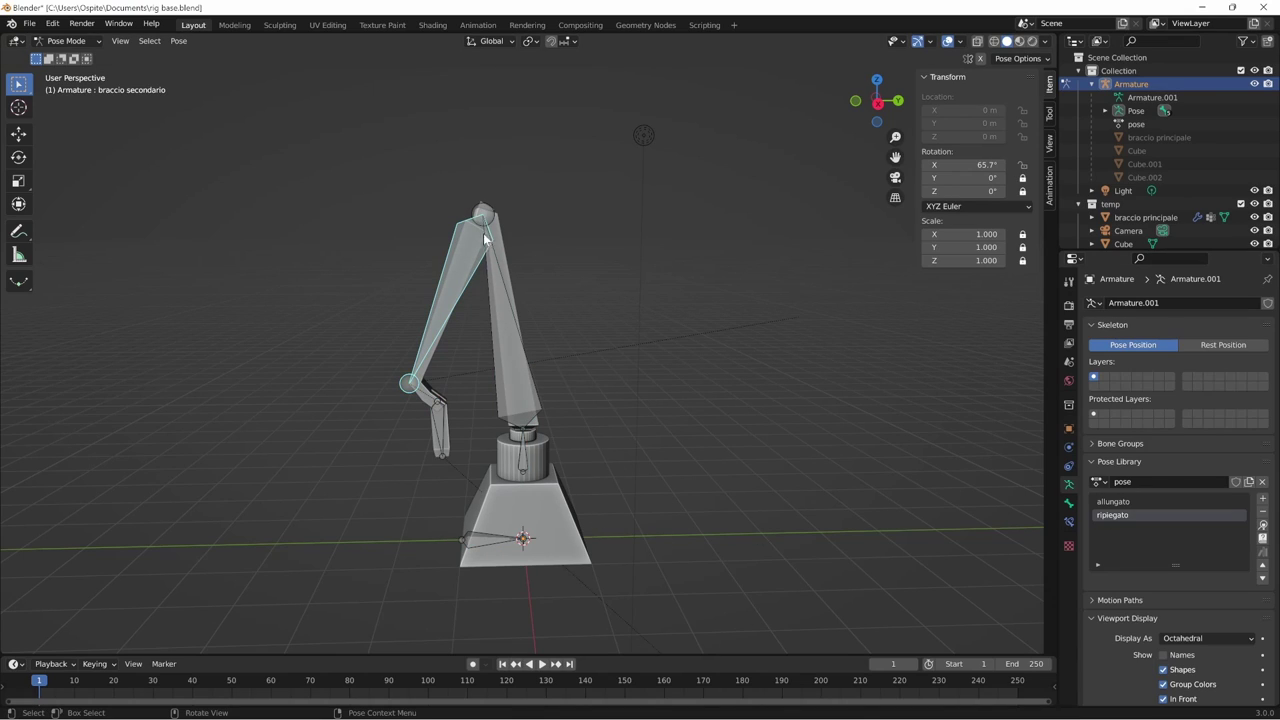
{"action": "left_click", "coordinate": [1113, 502]}
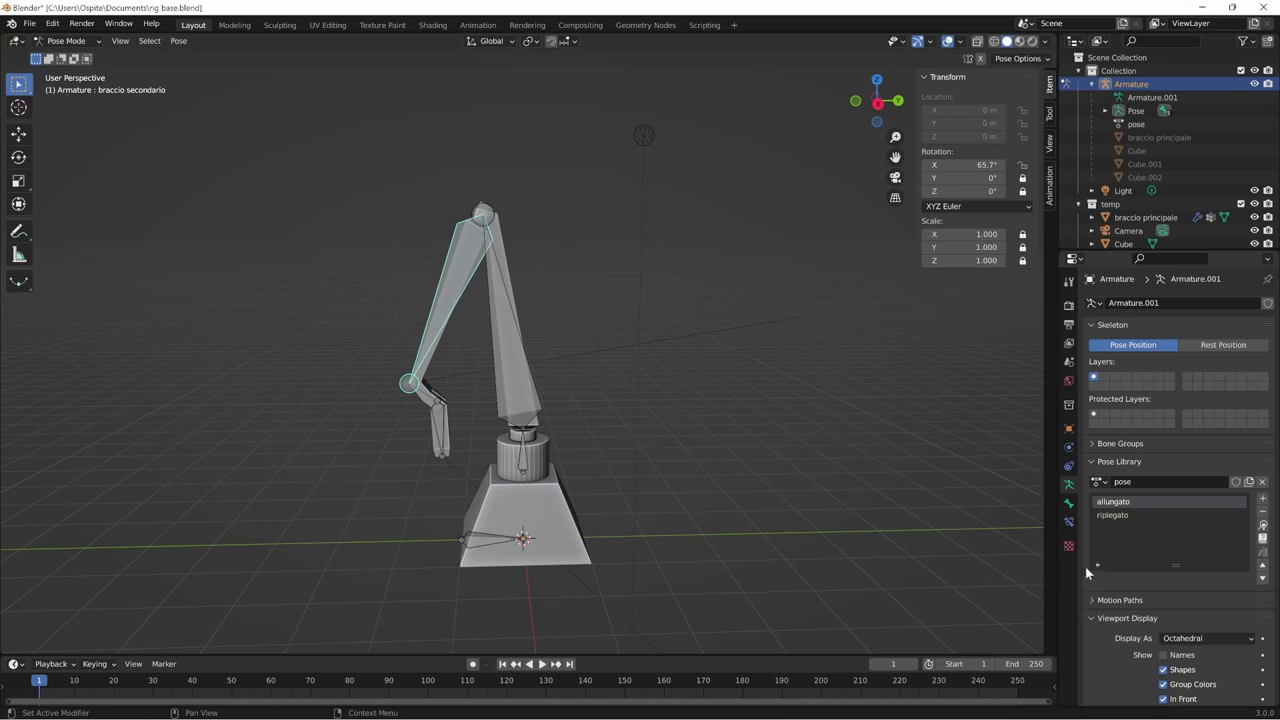
{"action": "left_click", "coordinate": [1262, 526]}
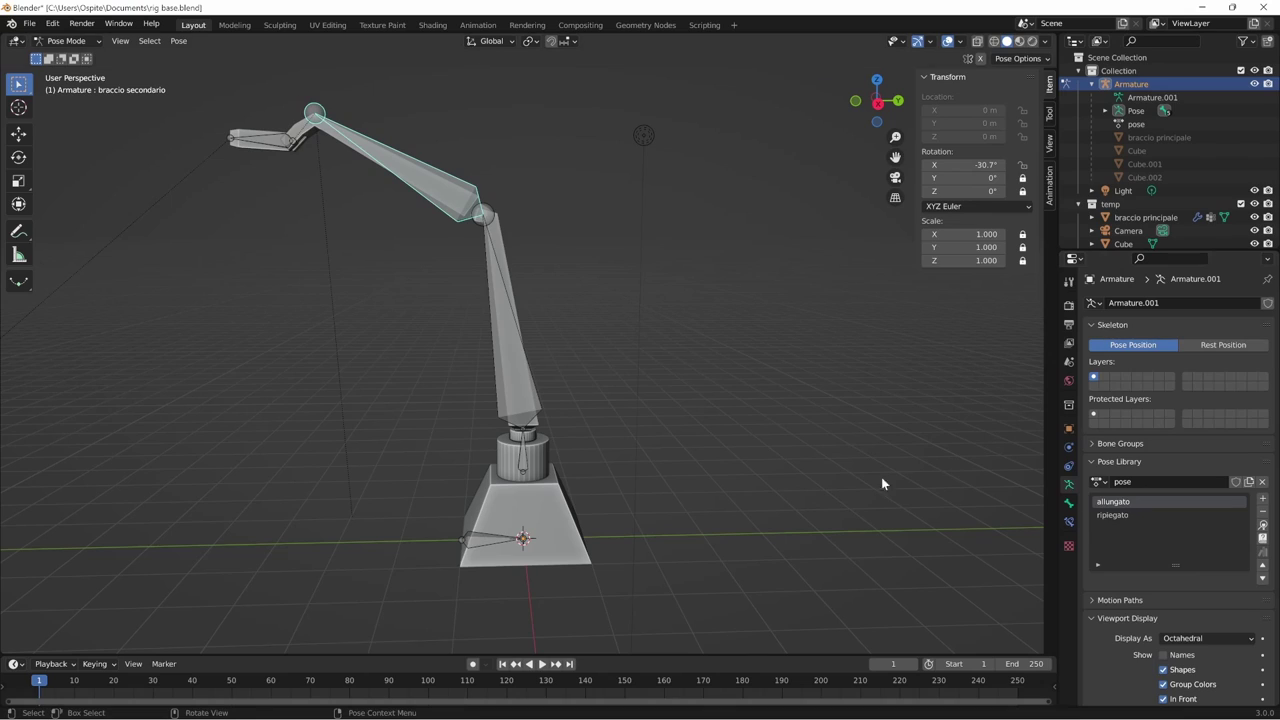
- Select all arm bones and apply the ripiegato pose to fold the arm back down
{"action": "left_click", "coordinate": [516, 358]}
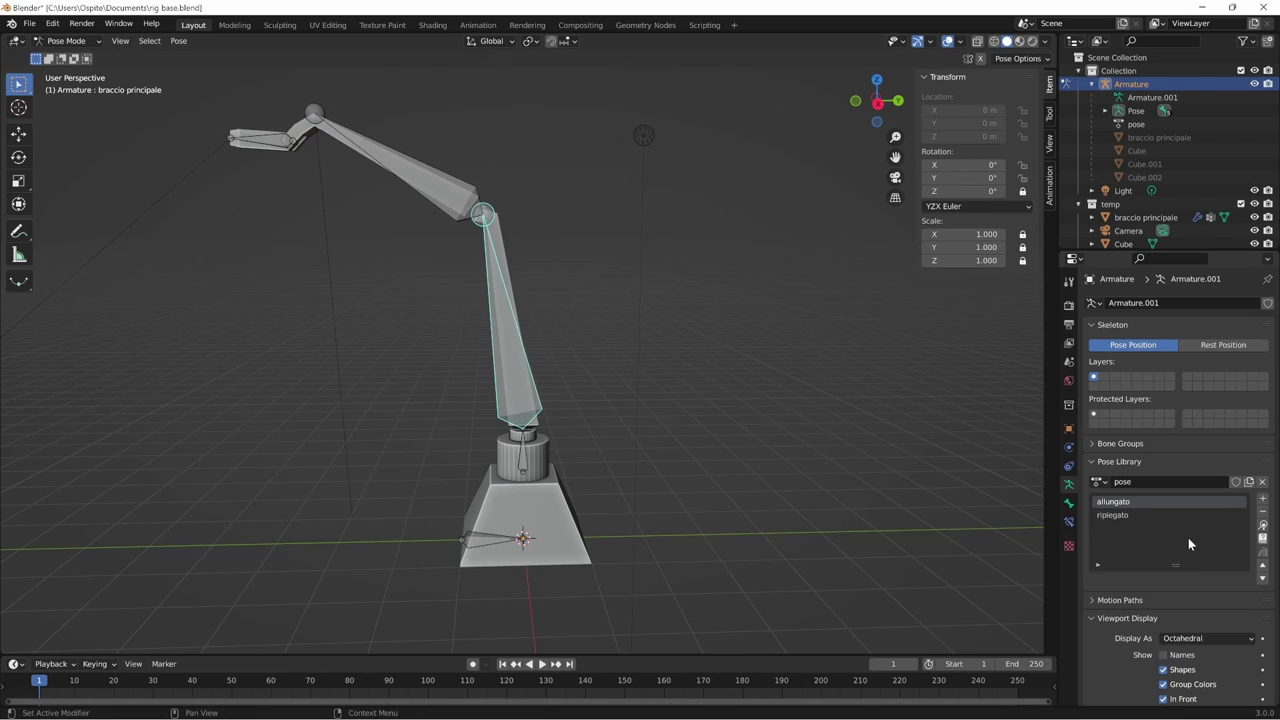
{"action": "left_click", "coordinate": [1262, 523]}
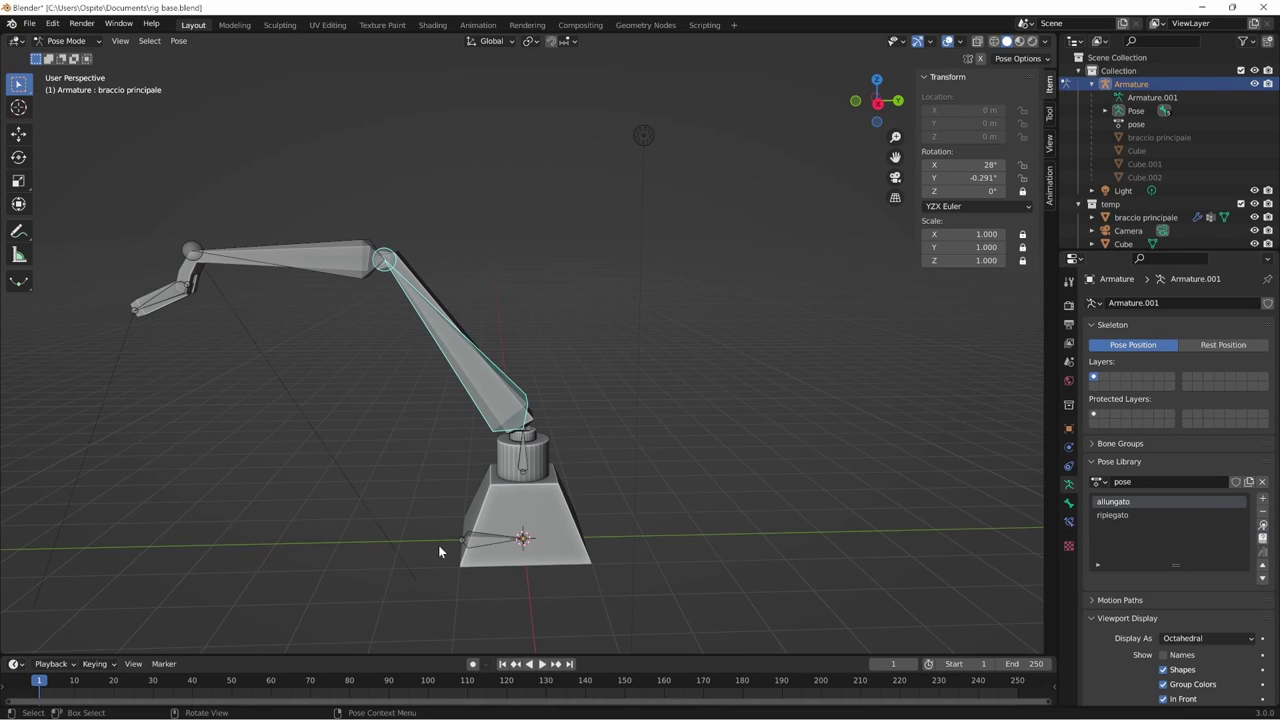
{"action": "key", "text": "a"}
{"action": "middle_click_drag", "start_coordinate": [708, 497], "coordinate": [685, 513], "text": "shift"}
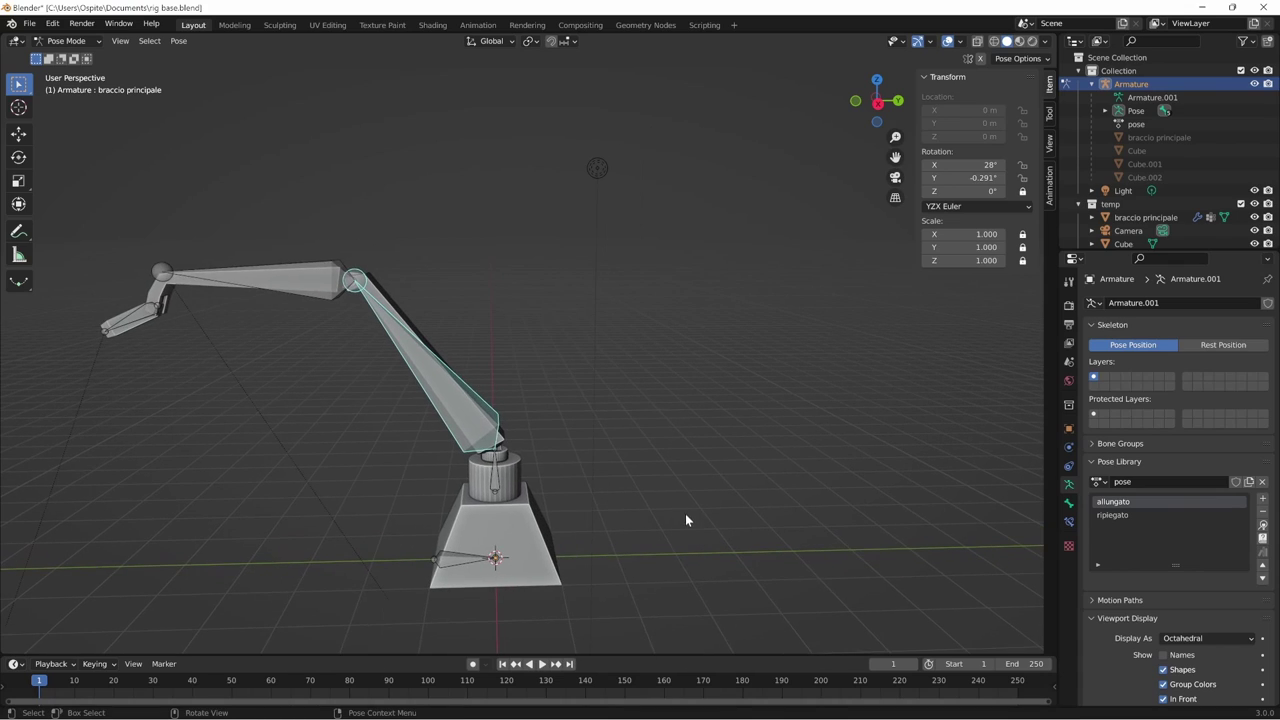
{"action": "left_click", "coordinate": [1136, 517]}
{"action": "left_click", "coordinate": [1262, 523]}
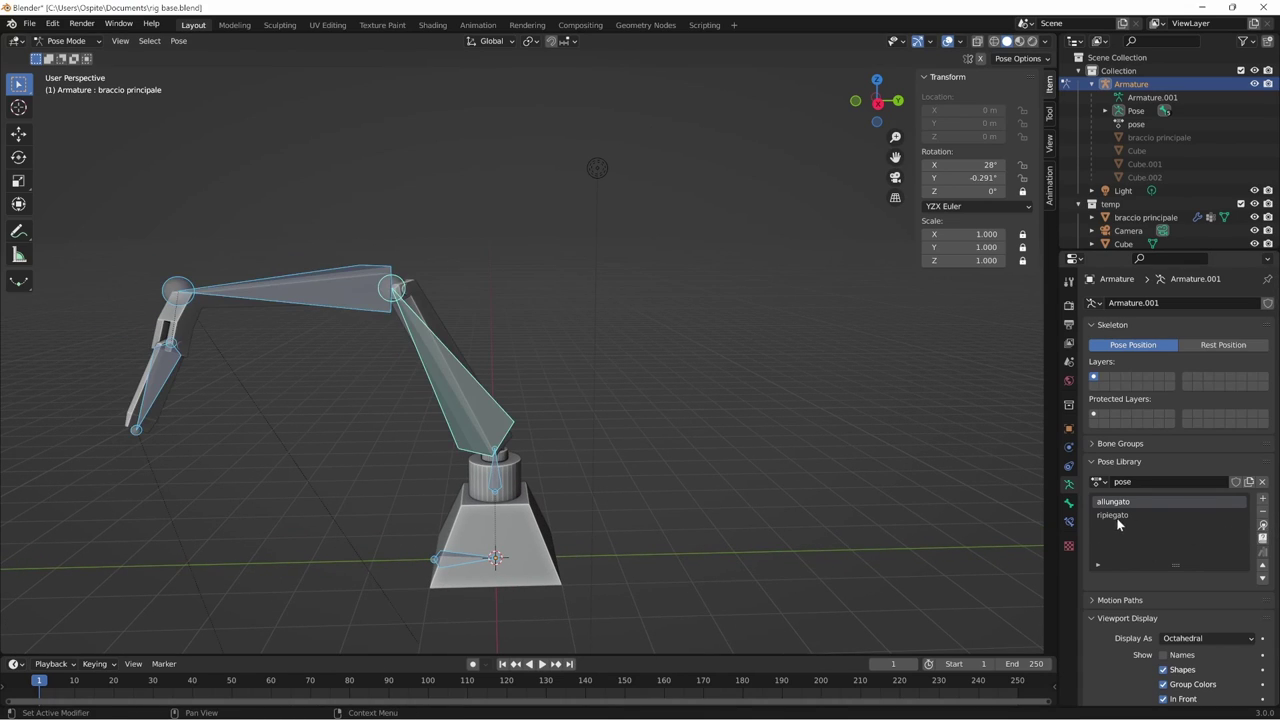
{"action": "left_click", "coordinate": [1258, 524]}
{"action": "mouse_move", "coordinate": [836, 475]}
{"action": "middle_mouse_down"}
{"action": "mouse_move", "coordinate": [840, 503]}
{"action": "mouse_move", "coordinate": [804, 534]}
{"action": "middle_mouse_up"}
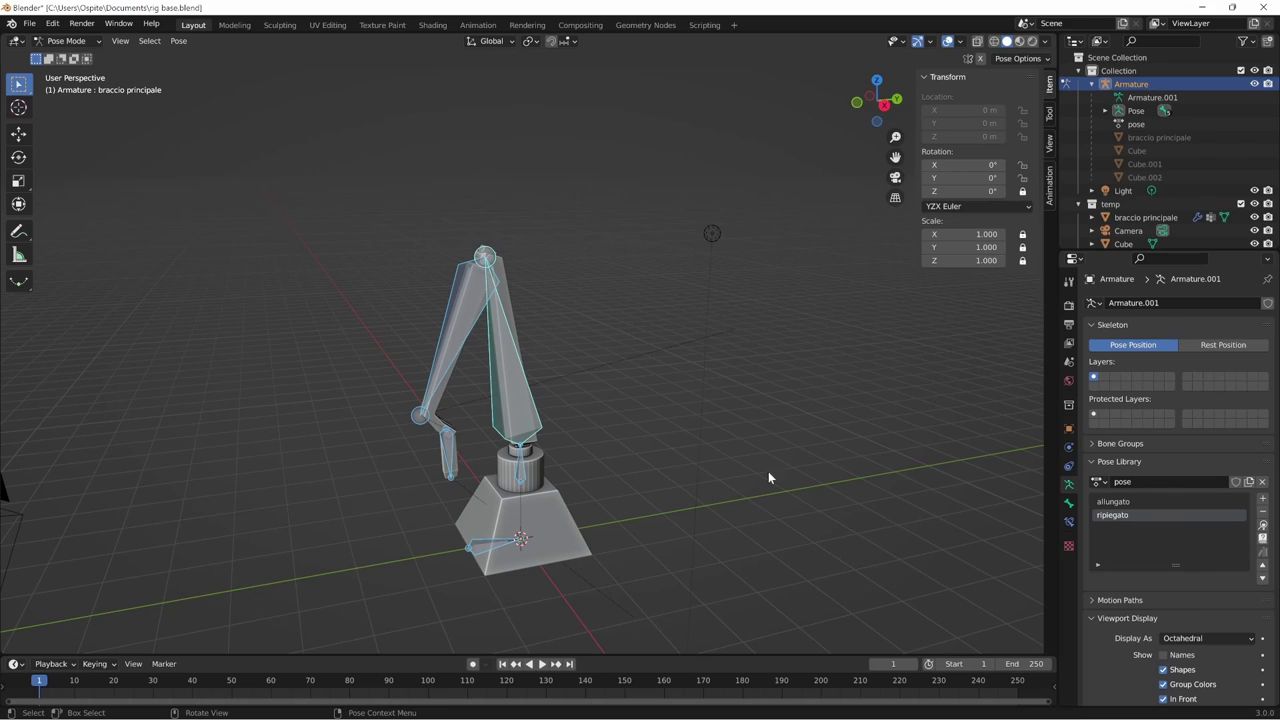
- Keyframe location, rotation and scale at frame 1, then key the allungato pose at frame 20
{"action": "key", "text": "alt+l"}
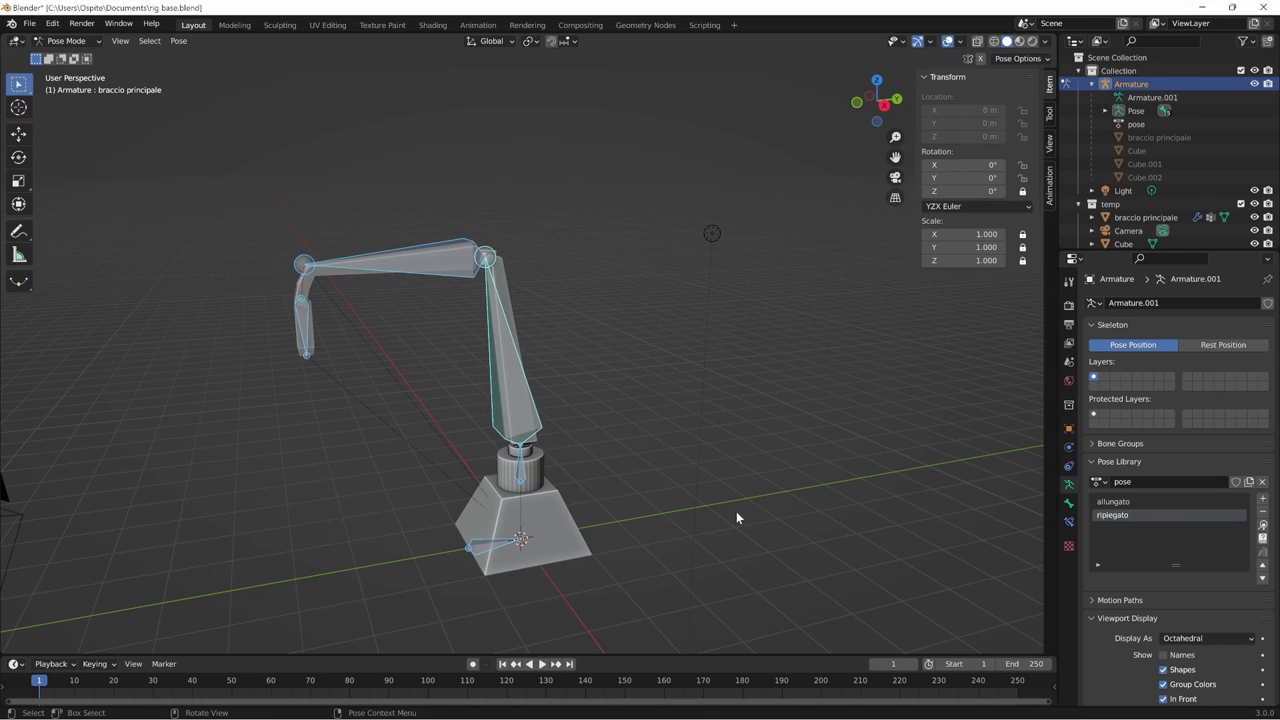
{"action": "key", "text": "i"}
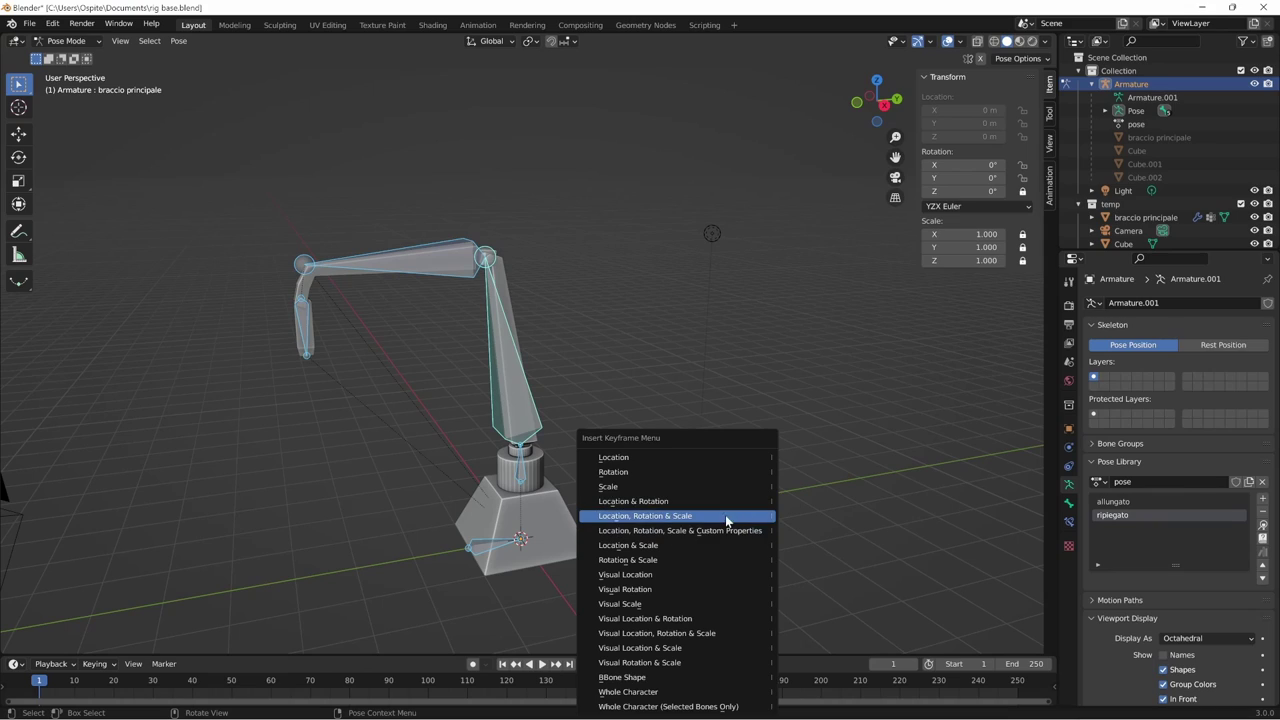
{"action": "left_click", "coordinate": [728, 516]}
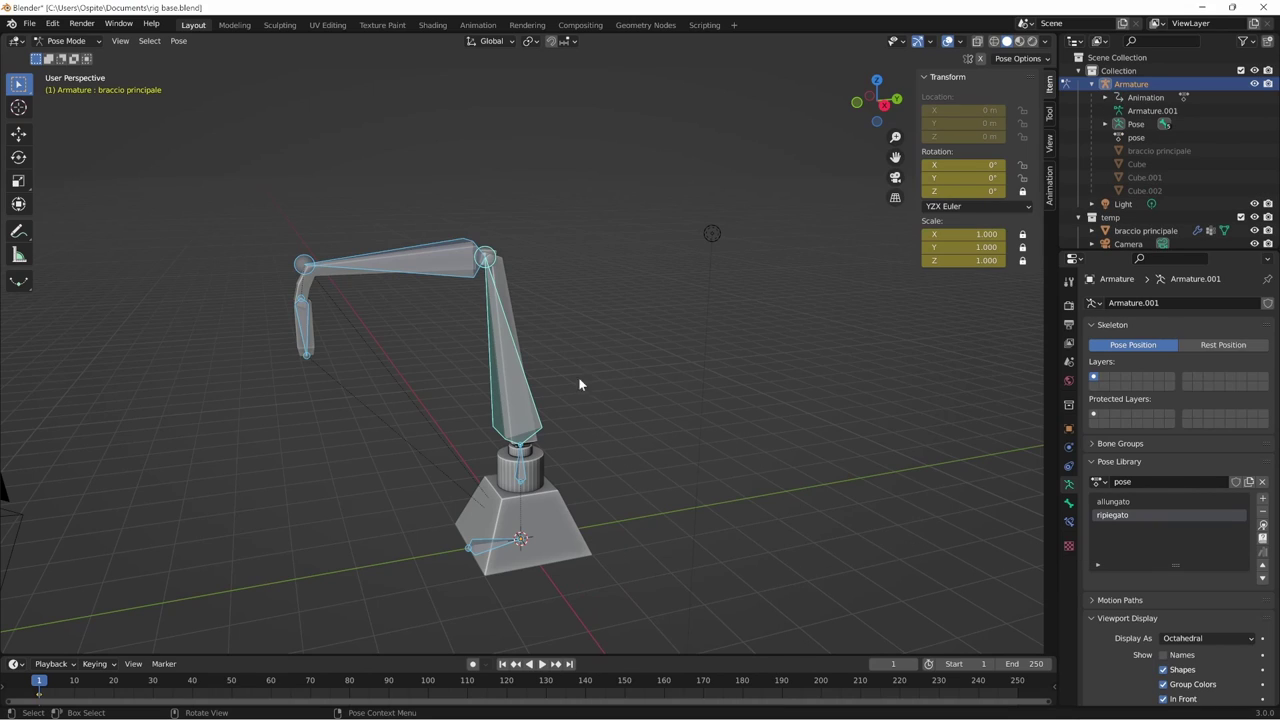
{"action": "left_click_drag", "start_coordinate": [48, 686], "coordinate": [113, 688]}
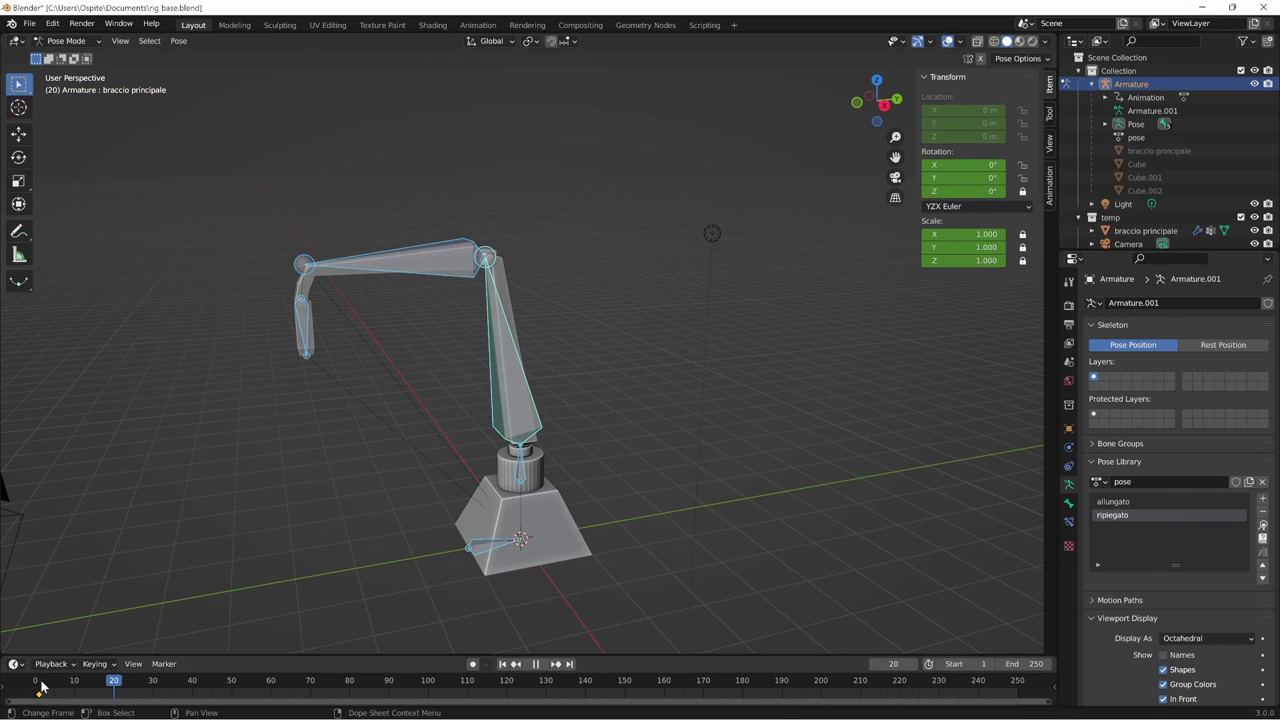
{"action": "left_click", "coordinate": [1115, 502]}
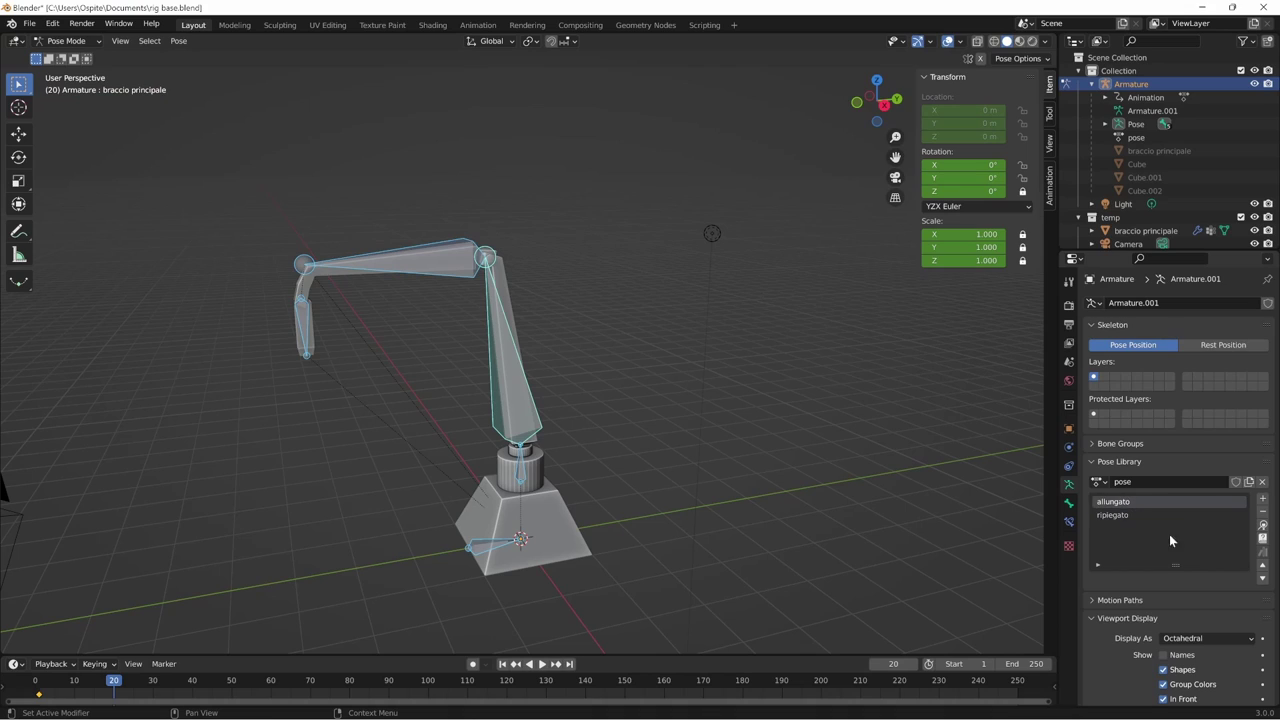
{"action": "left_click", "coordinate": [1262, 525]}
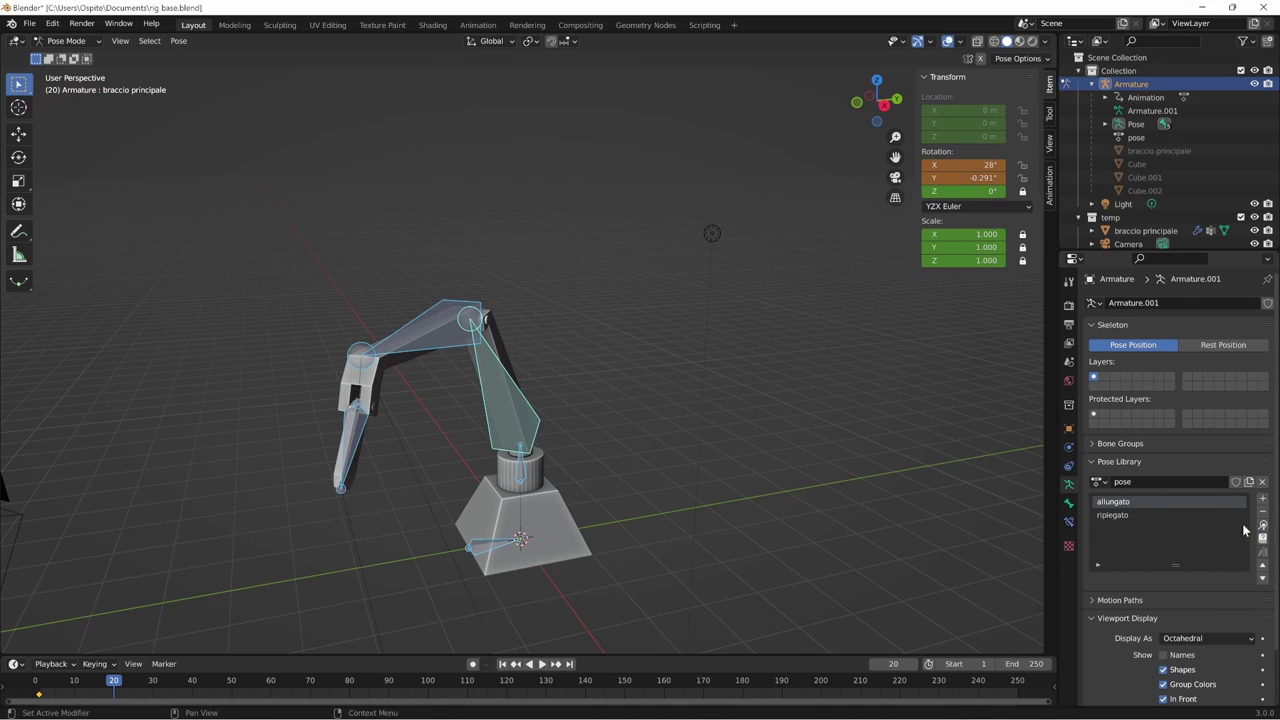
{"action": "key", "text": "i"}
{"action": "left_click", "coordinate": [733, 443]}
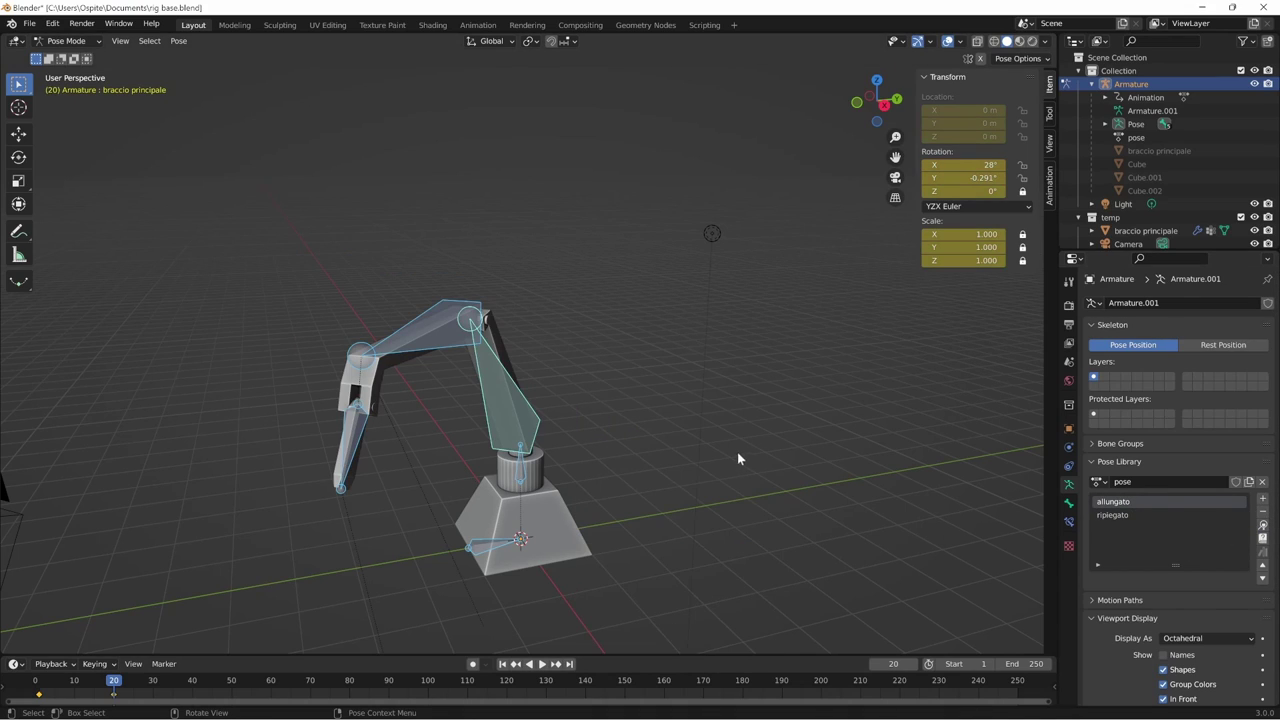
- Key the ripiegato pose at frame 40
{"action": "left_click", "coordinate": [192, 683]}
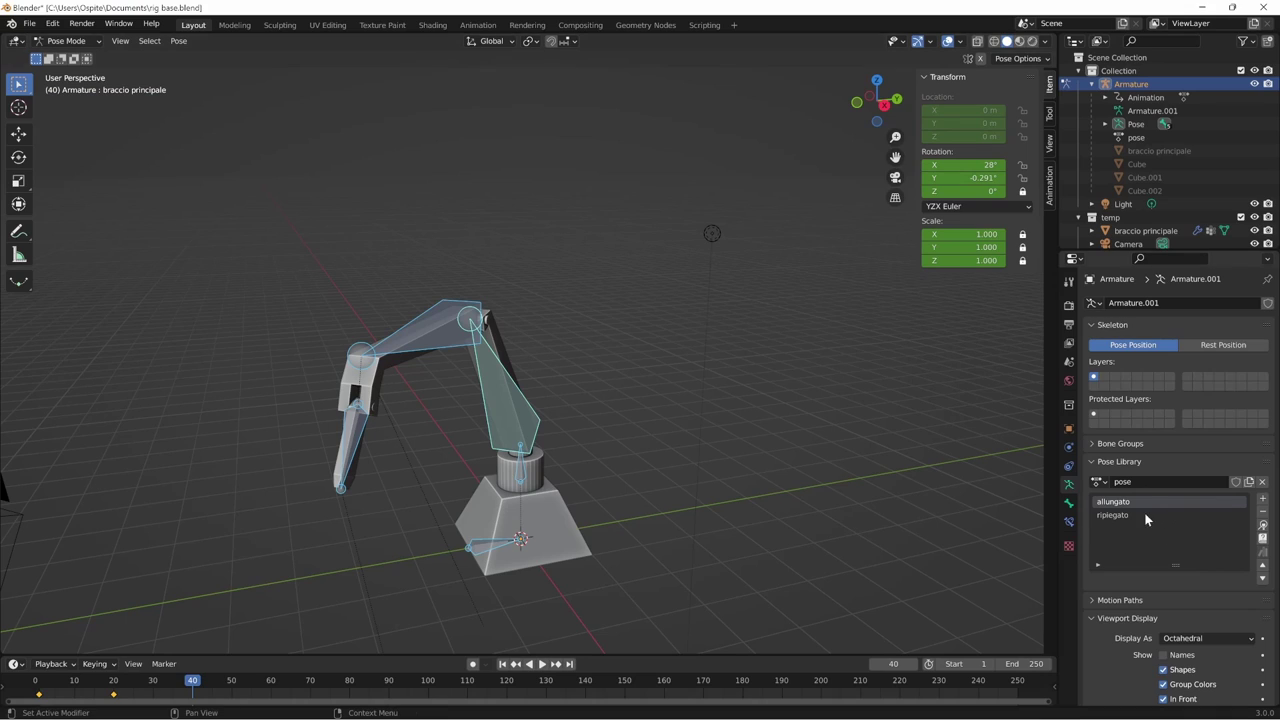
{"action": "left_click", "coordinate": [1236, 517]}
{"action": "left_click", "coordinate": [1262, 524]}
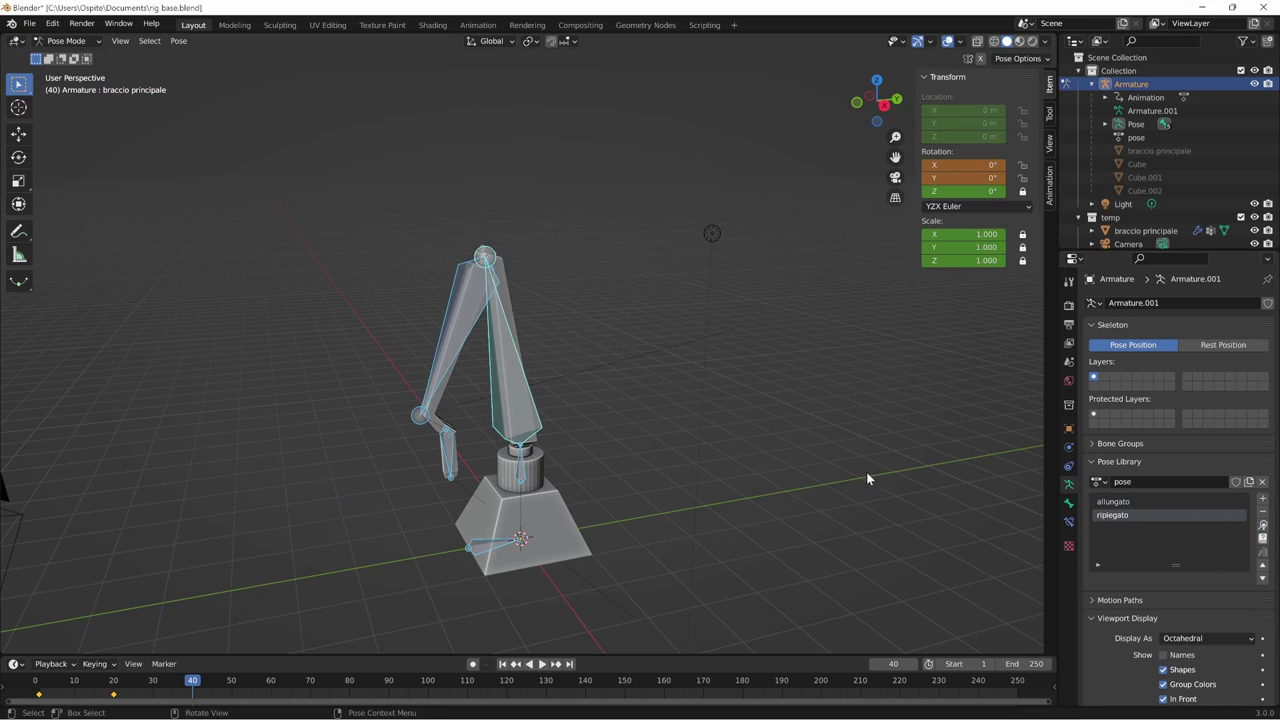
{"action": "key", "text": "i"}
{"action": "left_click", "coordinate": [809, 440]}
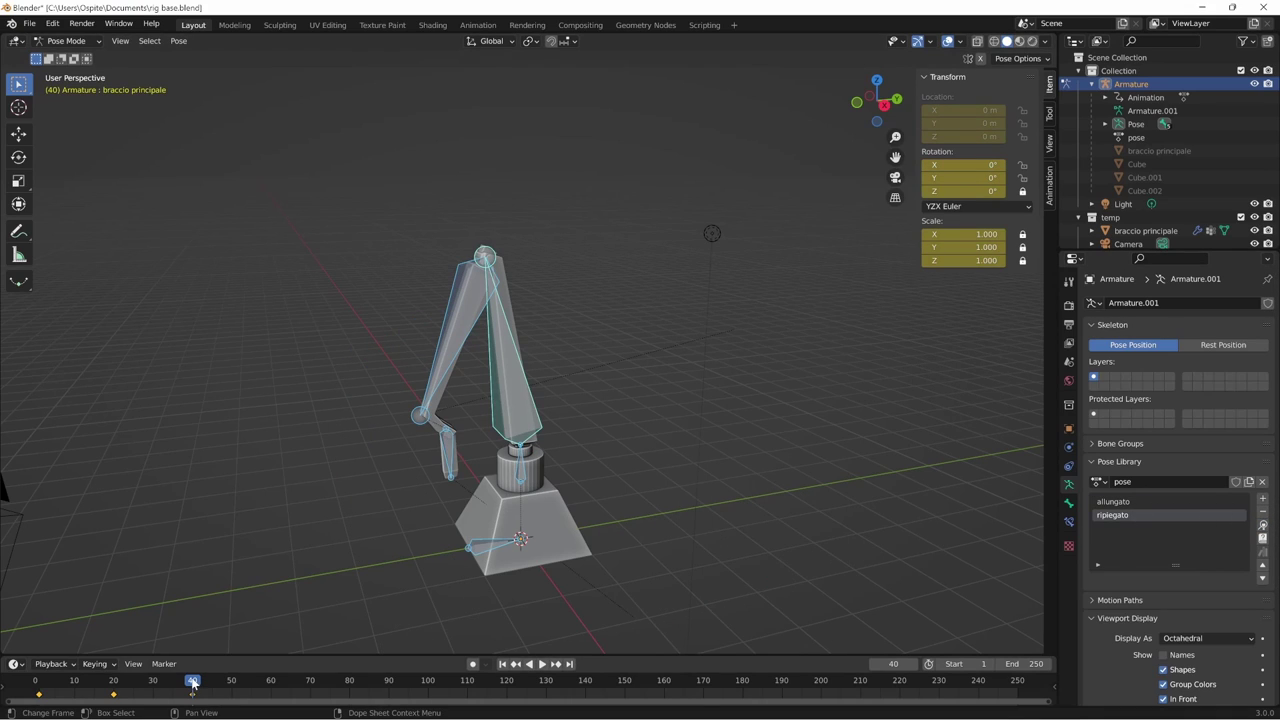
- Play back the stretch-and-fold animation from the start twice
{"action": "key", "text": "ctrl+shift+space"}
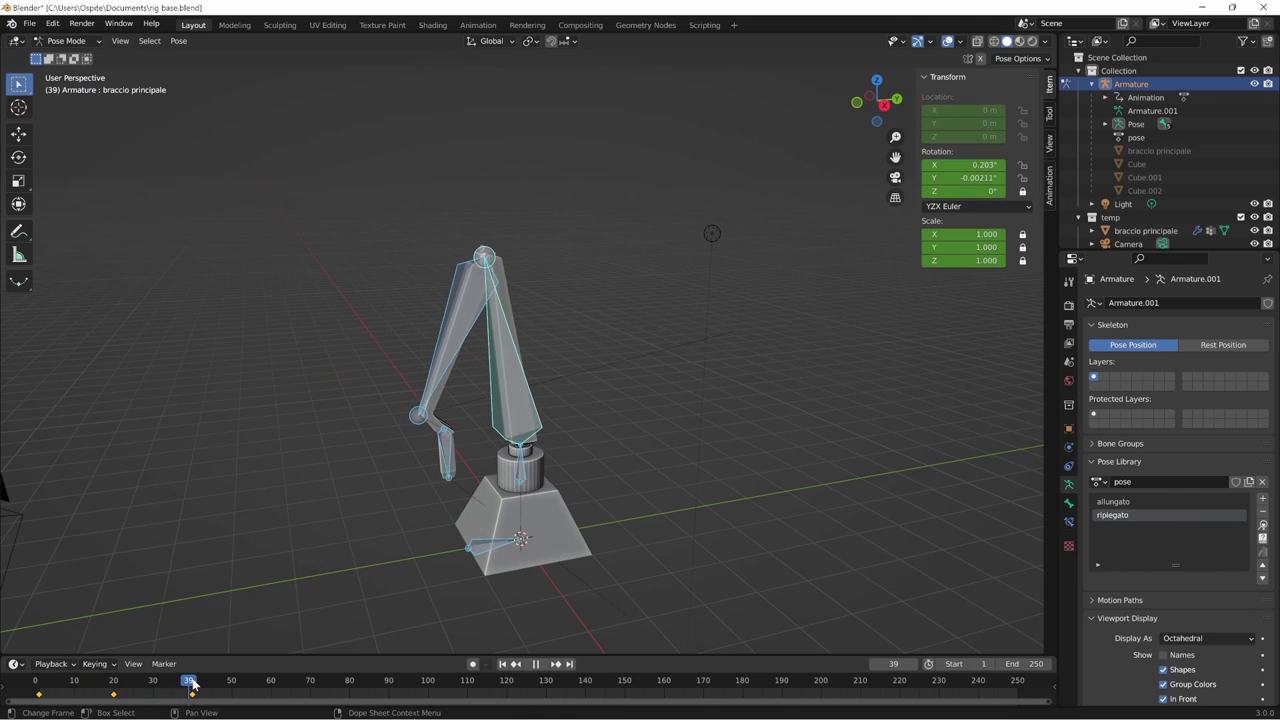
{"action": "key", "text": "space"}
{"action": "middle_click_drag", "start_coordinate": [771, 491], "coordinate": [752, 497]}
{"action": "key", "text": "shift+Left"}
{"action": "key", "text": "space"}
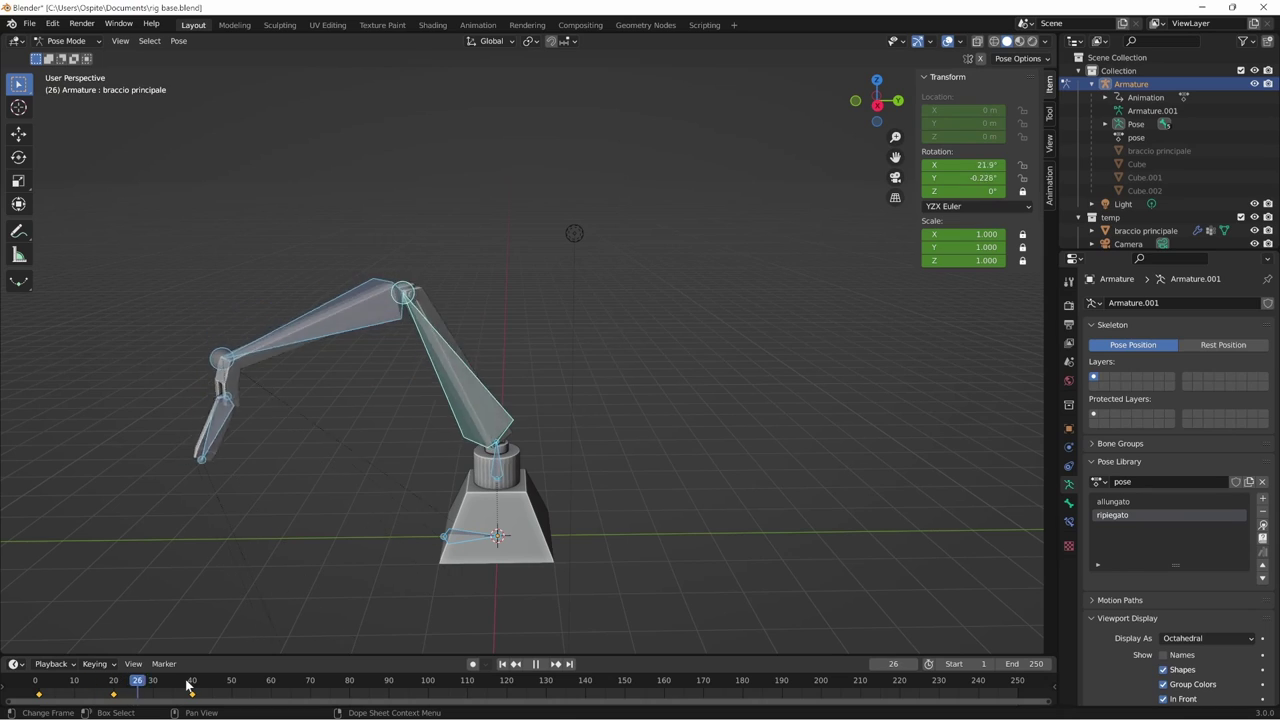
{"action": "key", "text": "space"}
{"action": "middle_click_drag", "start_coordinate": [758, 499], "coordinate": [752, 509]}
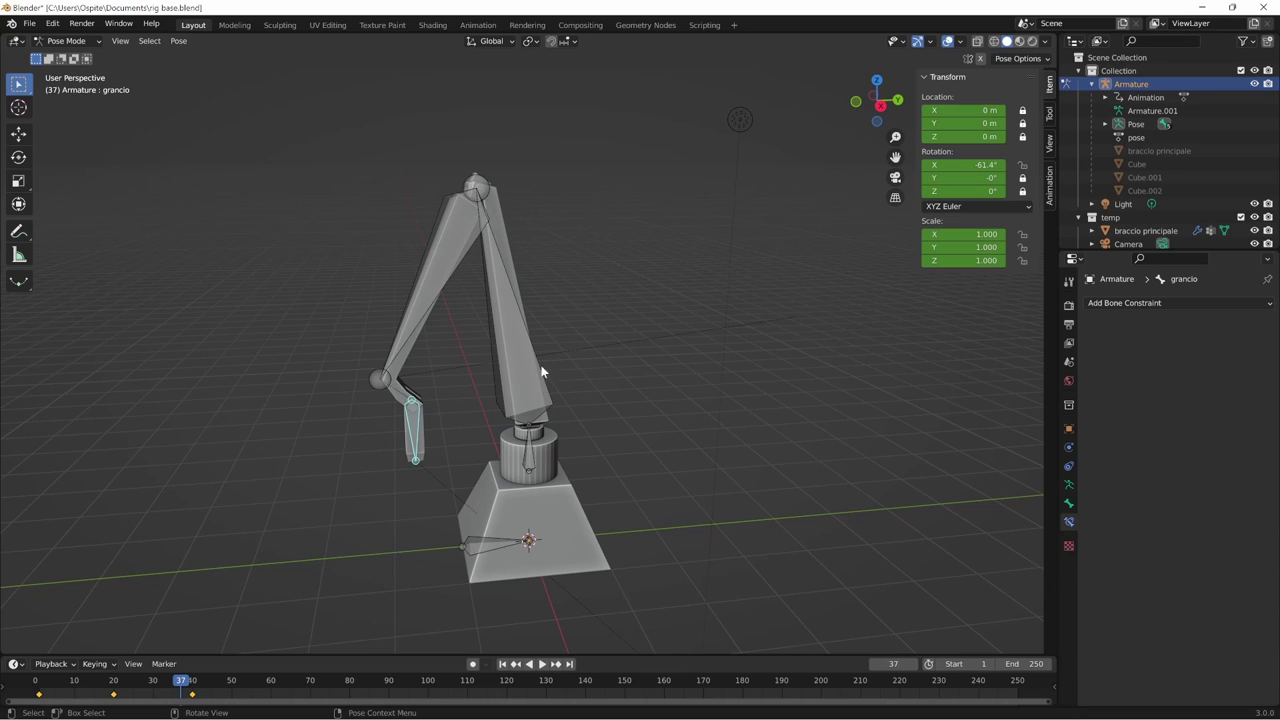
- Select the grancio gripper bone and show its Add Bone Constraint list
{"action": "left_click", "coordinate": [644, 385]}
{"action": "left_click", "coordinate": [408, 407]}
{"action": "mouse_move", "coordinate": [744, 481]}
{"action": "middle_mouse_down"}
{"action": "mouse_move", "coordinate": [748, 492]}
{"action": "mouse_move", "coordinate": [711, 486]}
{"action": "mouse_move", "coordinate": [737, 512]}
{"action": "middle_mouse_up"}
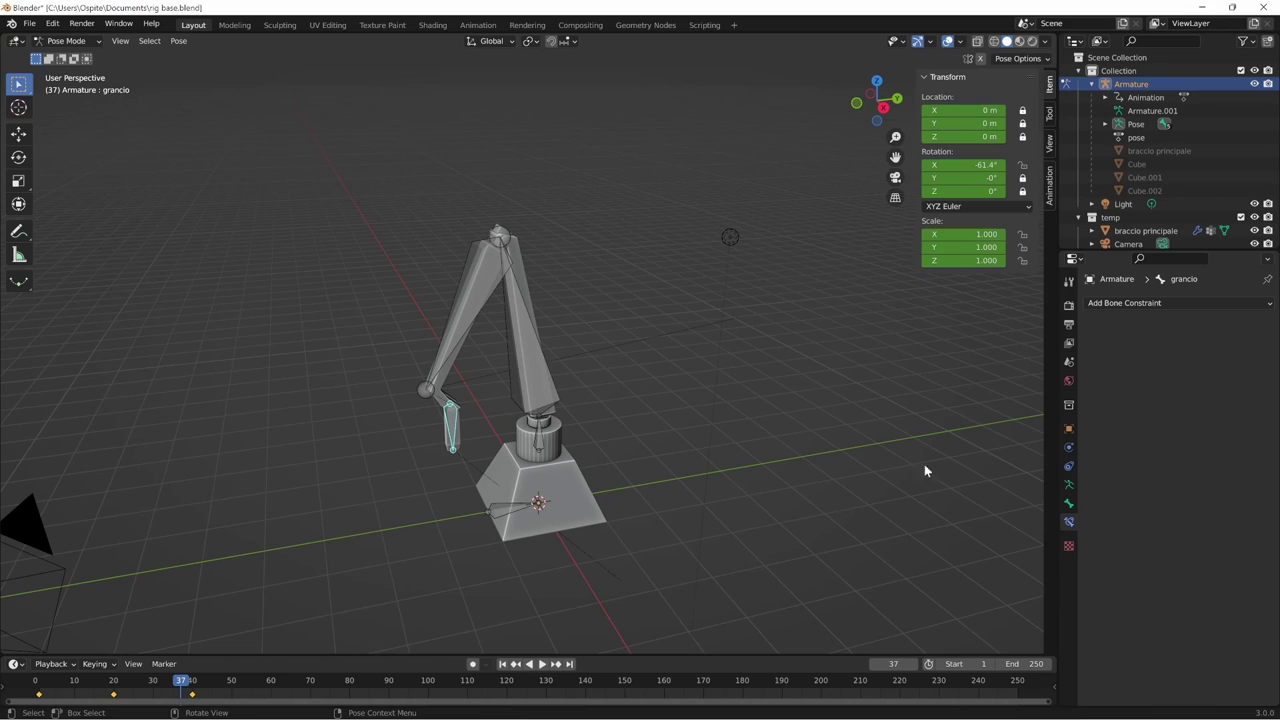
{"action": "left_click", "coordinate": [532, 399]}
{"action": "left_click", "coordinate": [443, 361]}
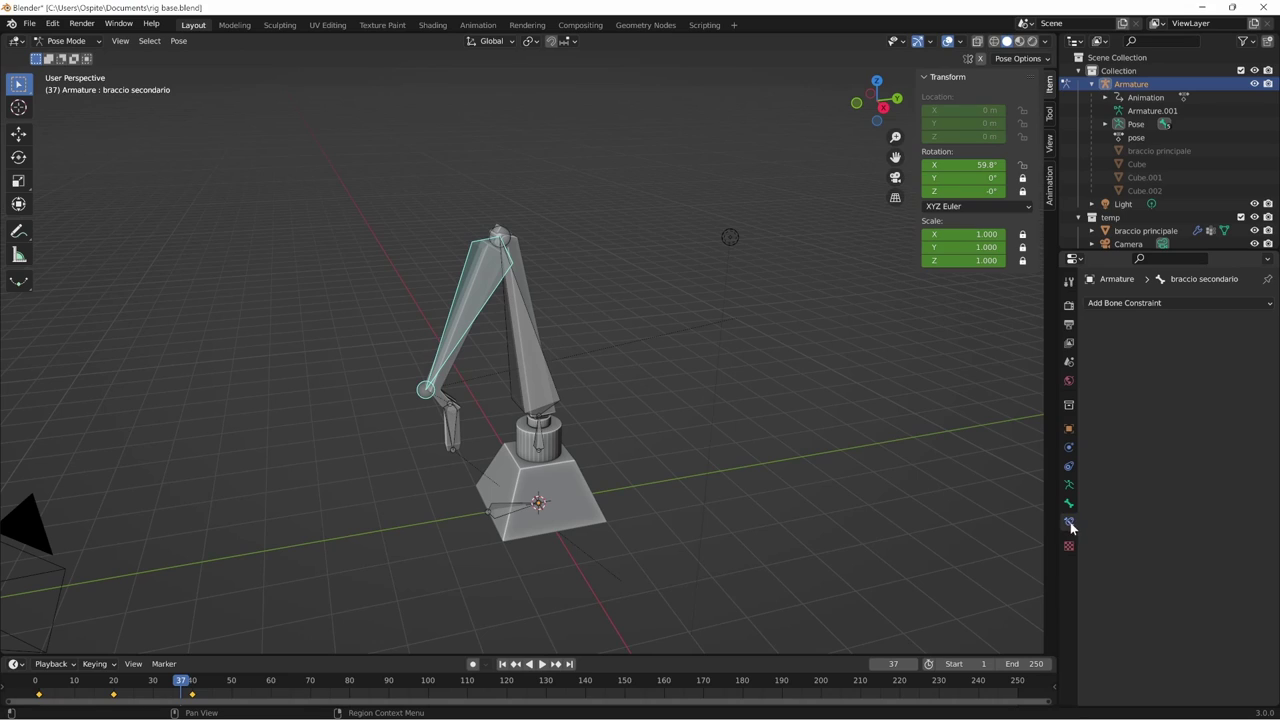
{"action": "left_click", "coordinate": [455, 425]}
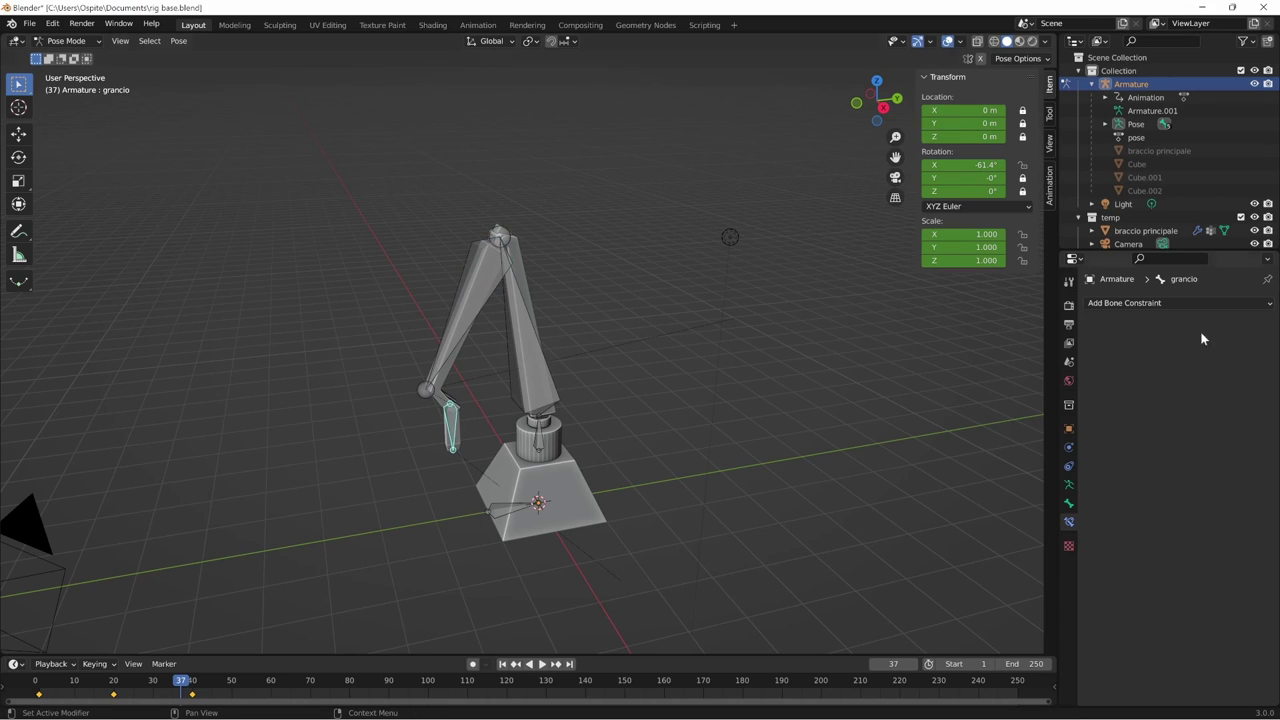
{"action": "left_click", "coordinate": [1216, 303]}
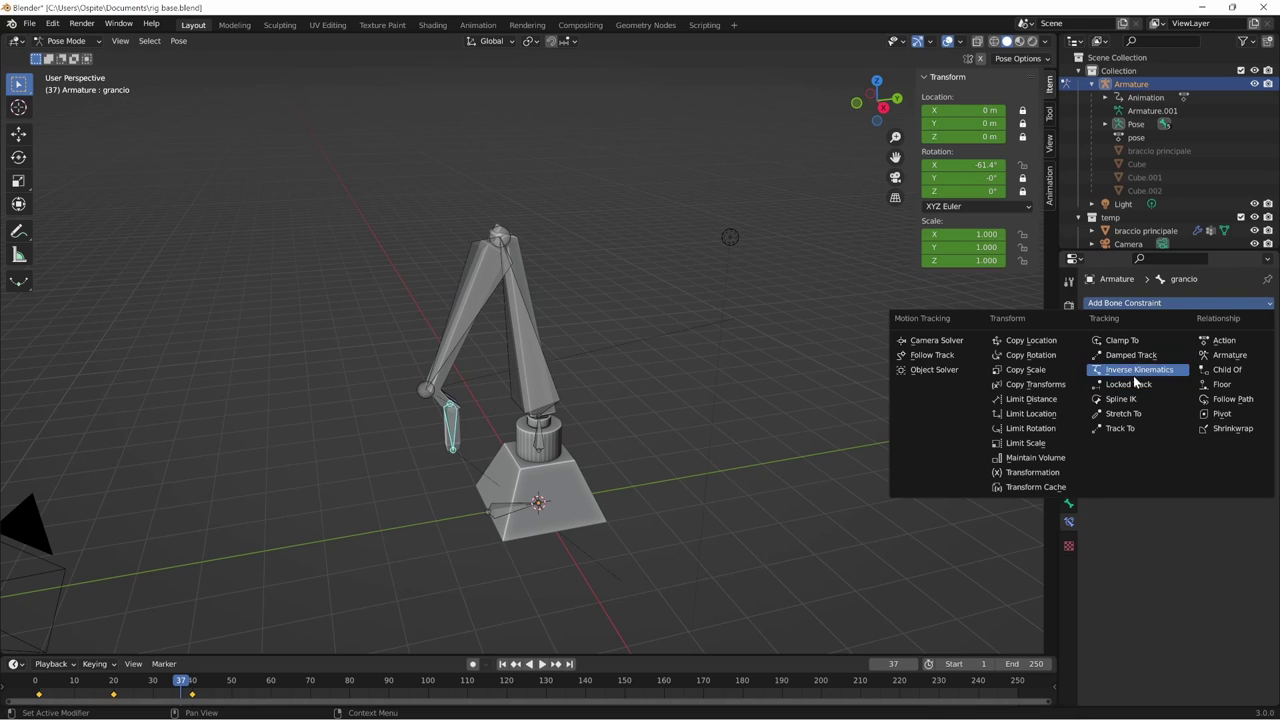
- Add an Inverse Kinematics constraint with chain length 2 to grancio and move the gripper to test it
{"action": "left_click", "coordinate": [1160, 374]}
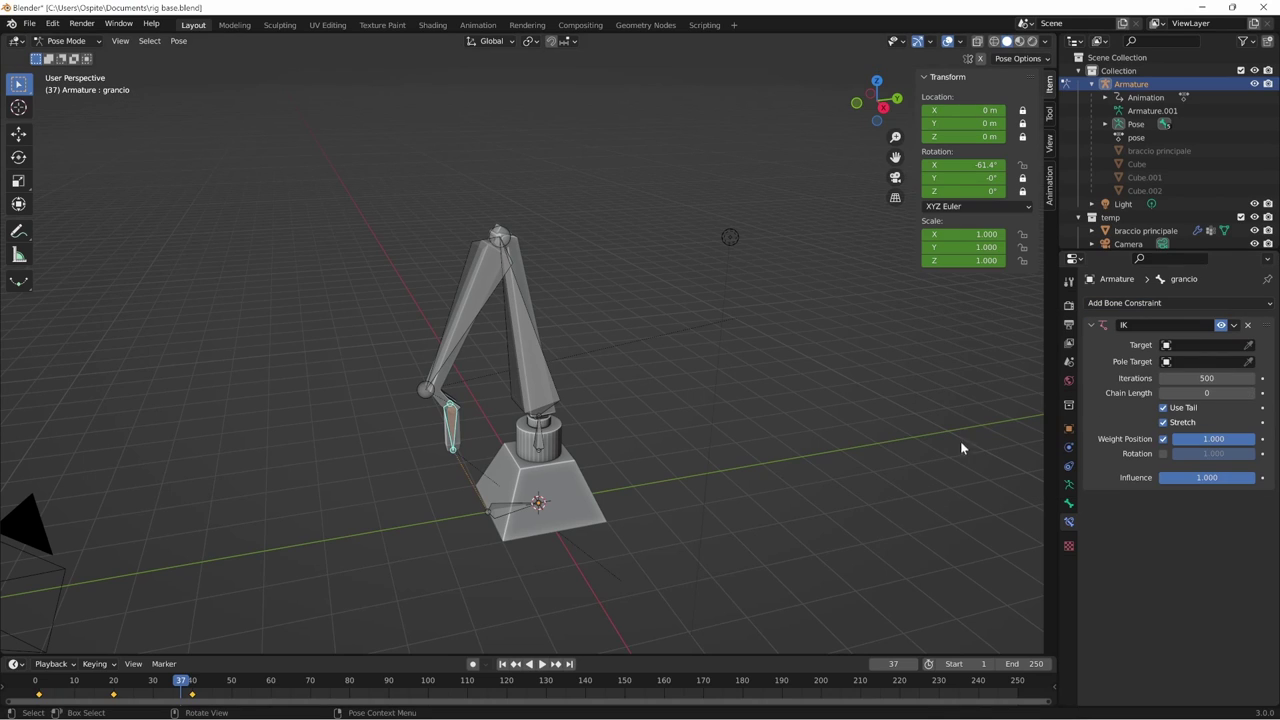
{"action": "mouse_move", "coordinate": [728, 451]}
{"action": "middle_mouse_down"}
{"action": "mouse_move", "coordinate": [1000, 440]}
{"action": "mouse_move", "coordinate": [843, 478]}
{"action": "middle_mouse_up"}
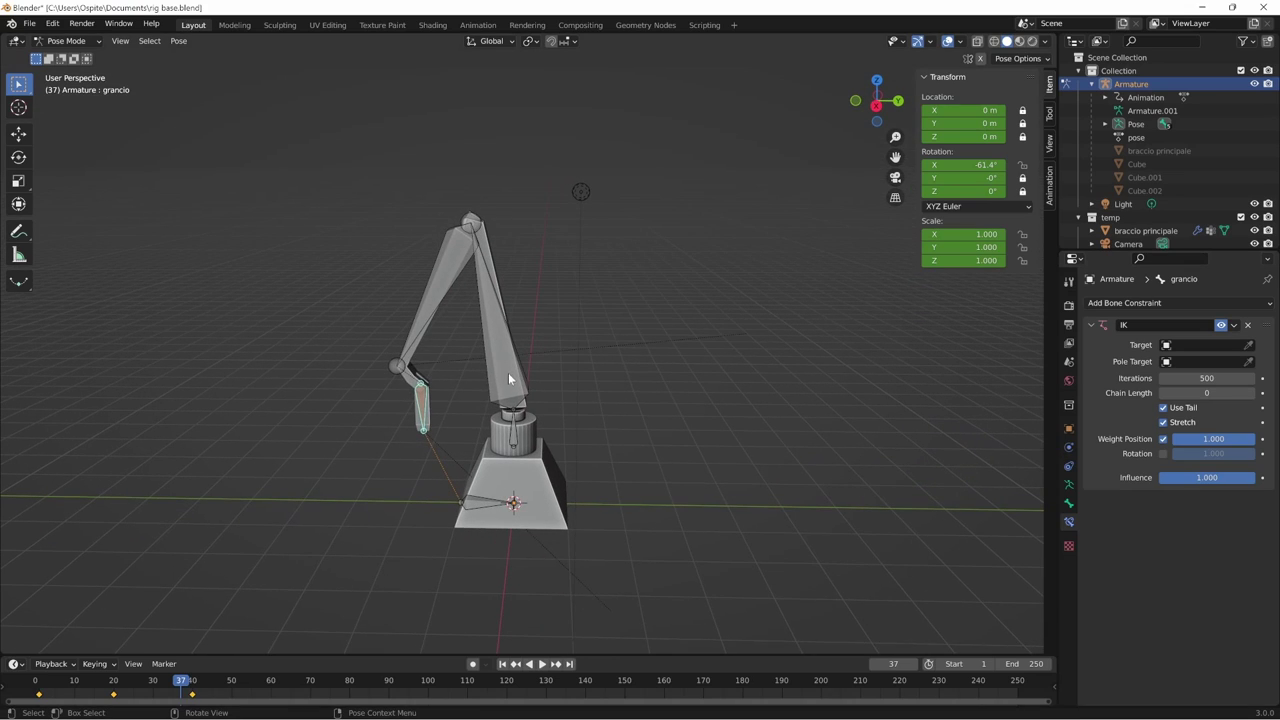
{"action": "left_click", "coordinate": [1250, 397]}
{"action": "middle_click_drag", "start_coordinate": [446, 422], "coordinate": [501, 455]}
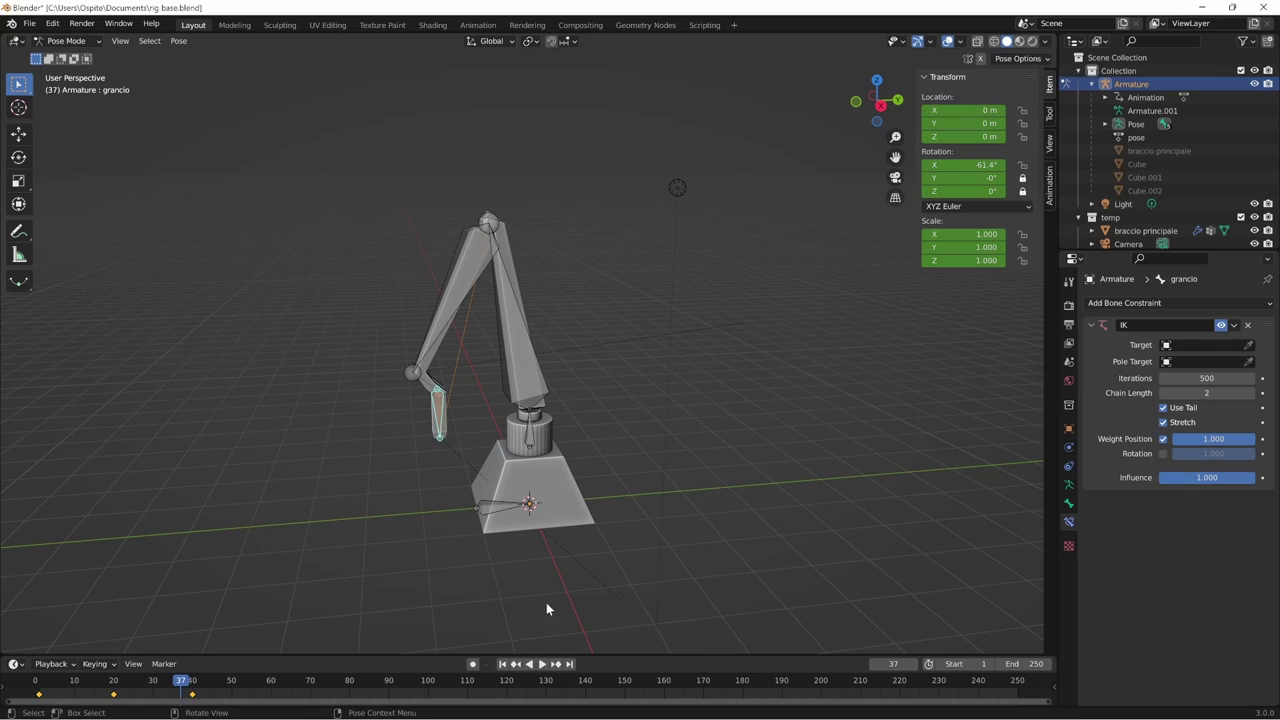
{"action": "key", "text": "g"}
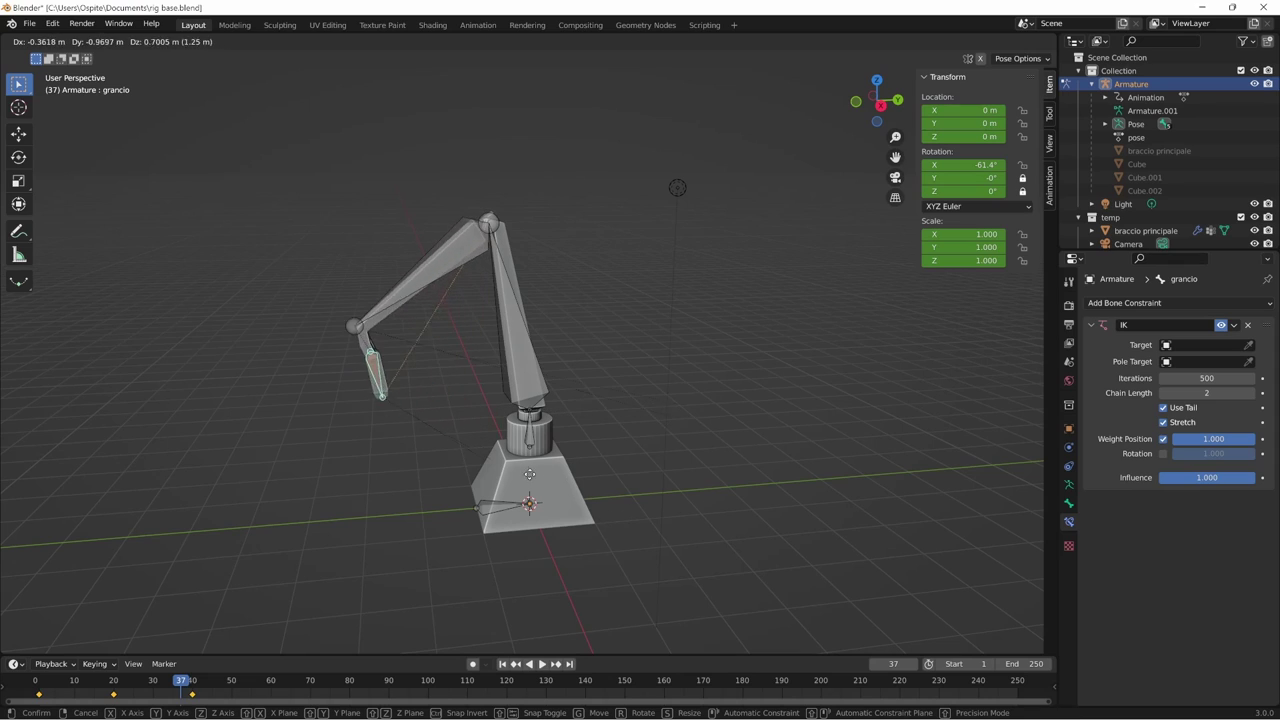
- Set the gripper's IK chain length to 3 and move the gripper twice to test it
{"action": "left_click", "coordinate": [520, 472]}
{"action": "left_click", "coordinate": [1252, 393]}
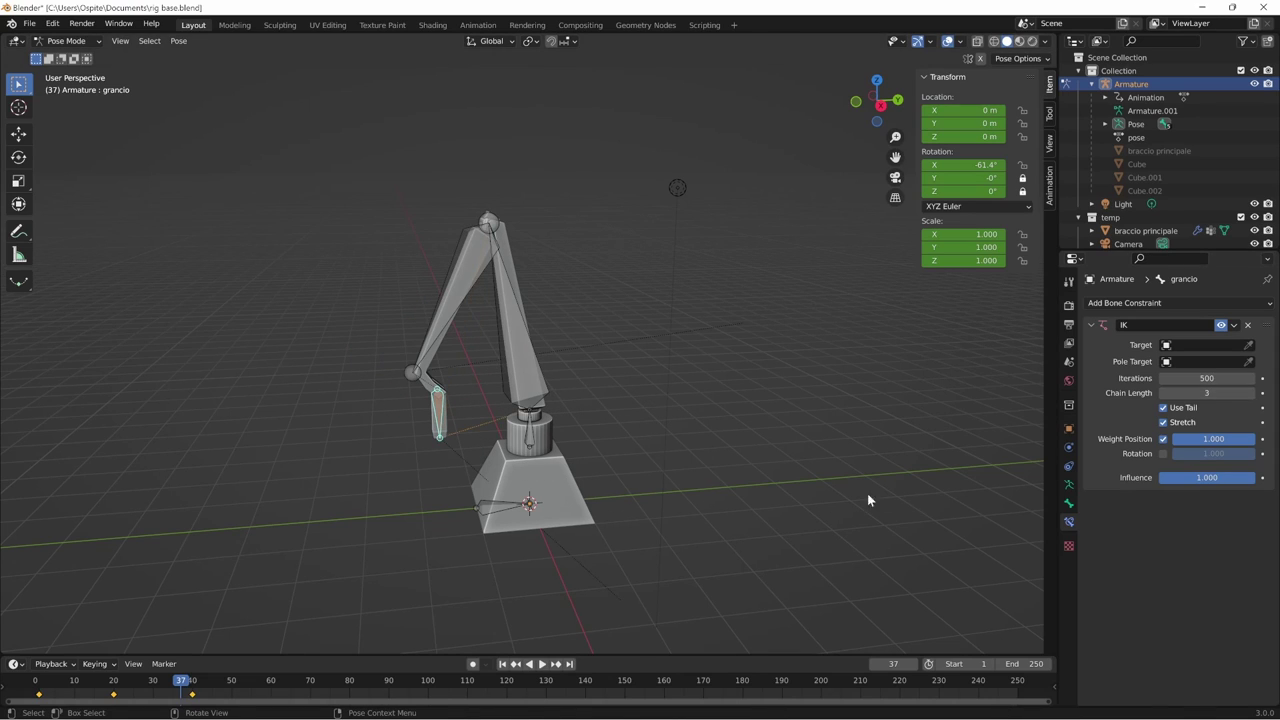
{"action": "key", "text": "g"}
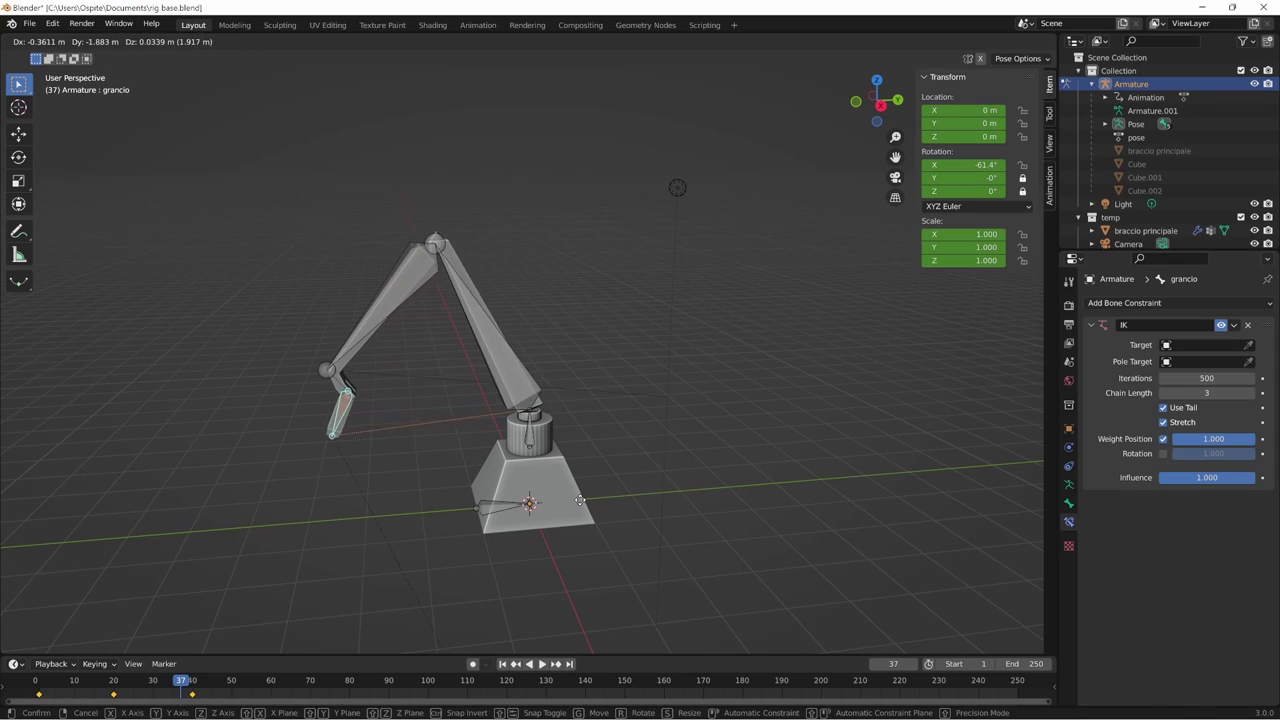
{"action": "left_click", "coordinate": [549, 509]}
{"action": "middle_click_drag", "start_coordinate": [549, 509], "coordinate": [660, 511]}
{"action": "key", "text": "g"}
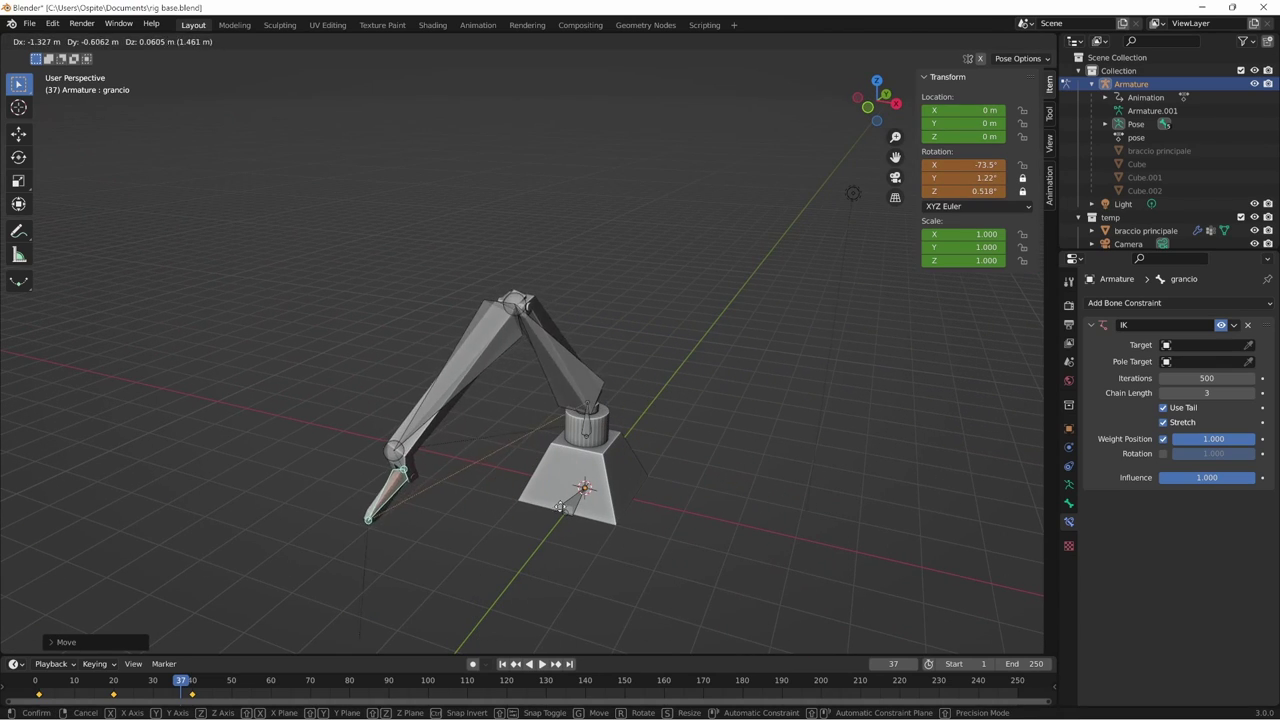
{"action": "left_click", "coordinate": [632, 487]}
- Raise the IK chain length to 4 and drag the gripper to see the longer chain bend
{"action": "left_click", "coordinate": [1252, 392]}
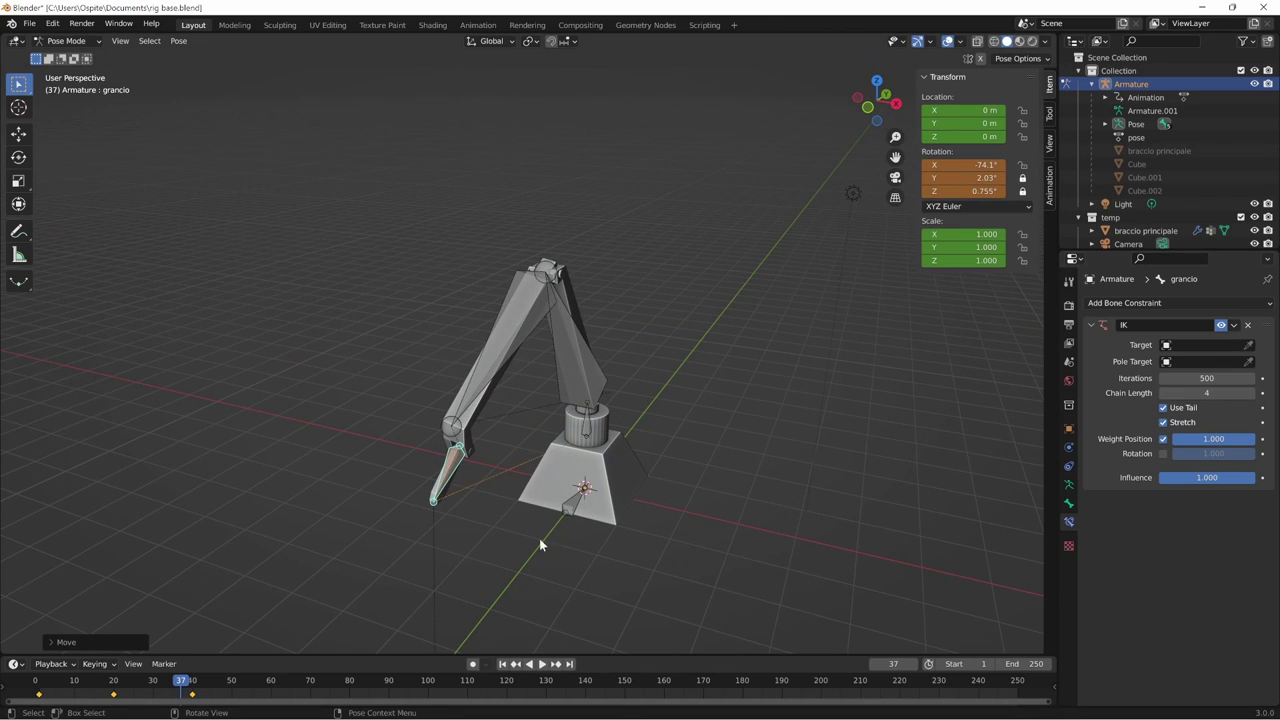
{"action": "key", "text": "g"}
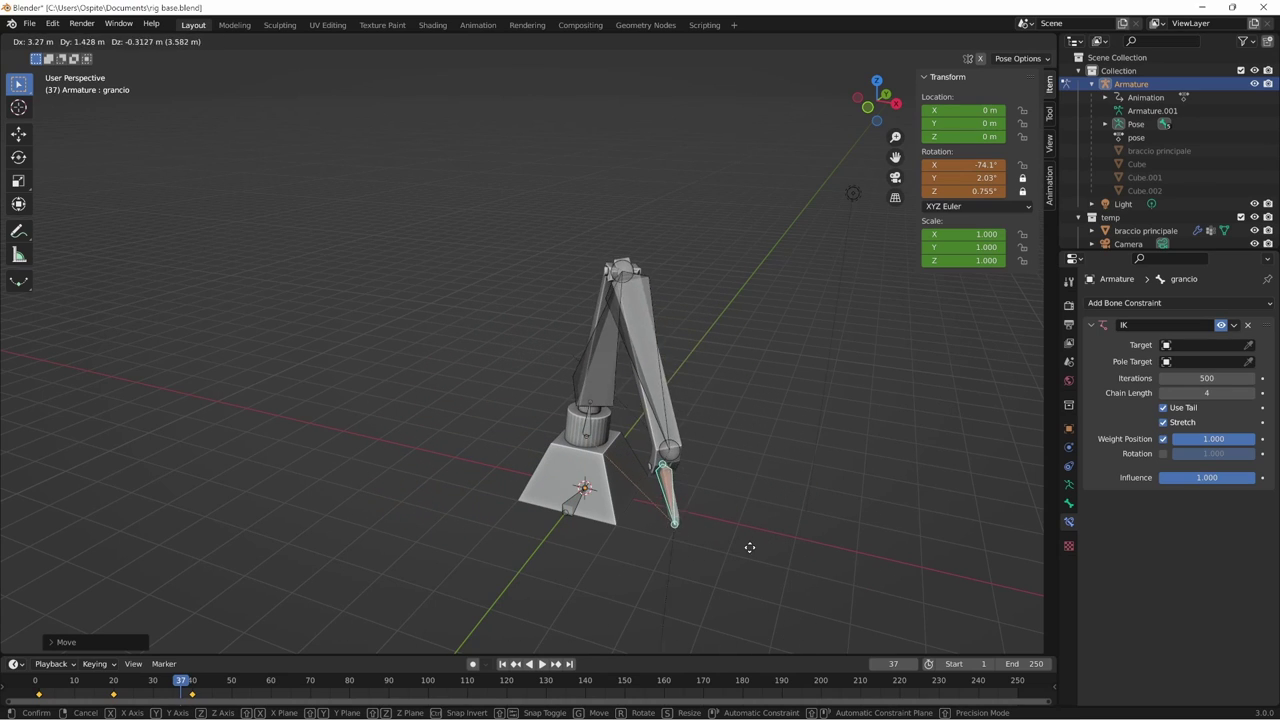
{"action": "left_click", "coordinate": [787, 549]}
{"action": "middle_click_drag", "start_coordinate": [787, 549], "coordinate": [660, 534]}
{"action": "key", "text": "g"}
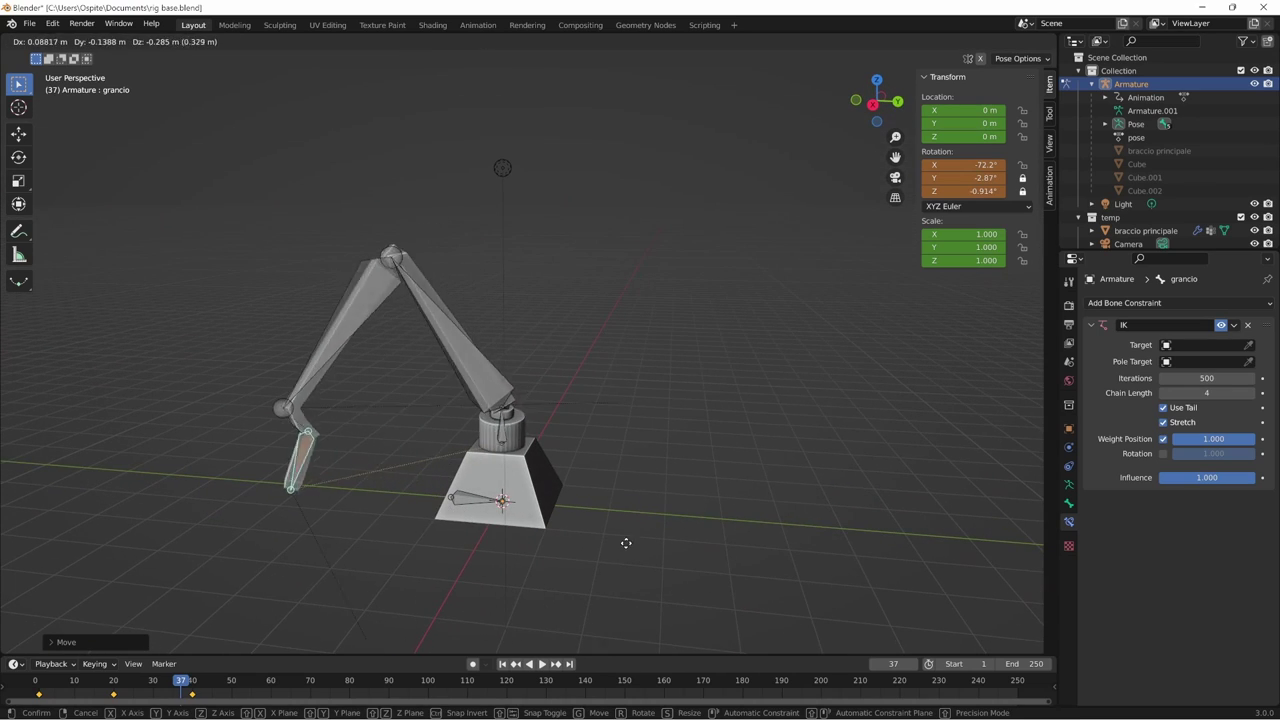
{"action": "left_click", "coordinate": [624, 485]}
{"action": "mouse_move", "coordinate": [624, 485]}
{"action": "middle_mouse_down"}
{"action": "mouse_move", "coordinate": [594, 482]}
{"action": "mouse_move", "coordinate": [592, 534]}
{"action": "middle_mouse_up"}
- Return the chain length to 3, then rotate and reposition the gripper to test it
{"action": "left_click", "coordinate": [1163, 392]}
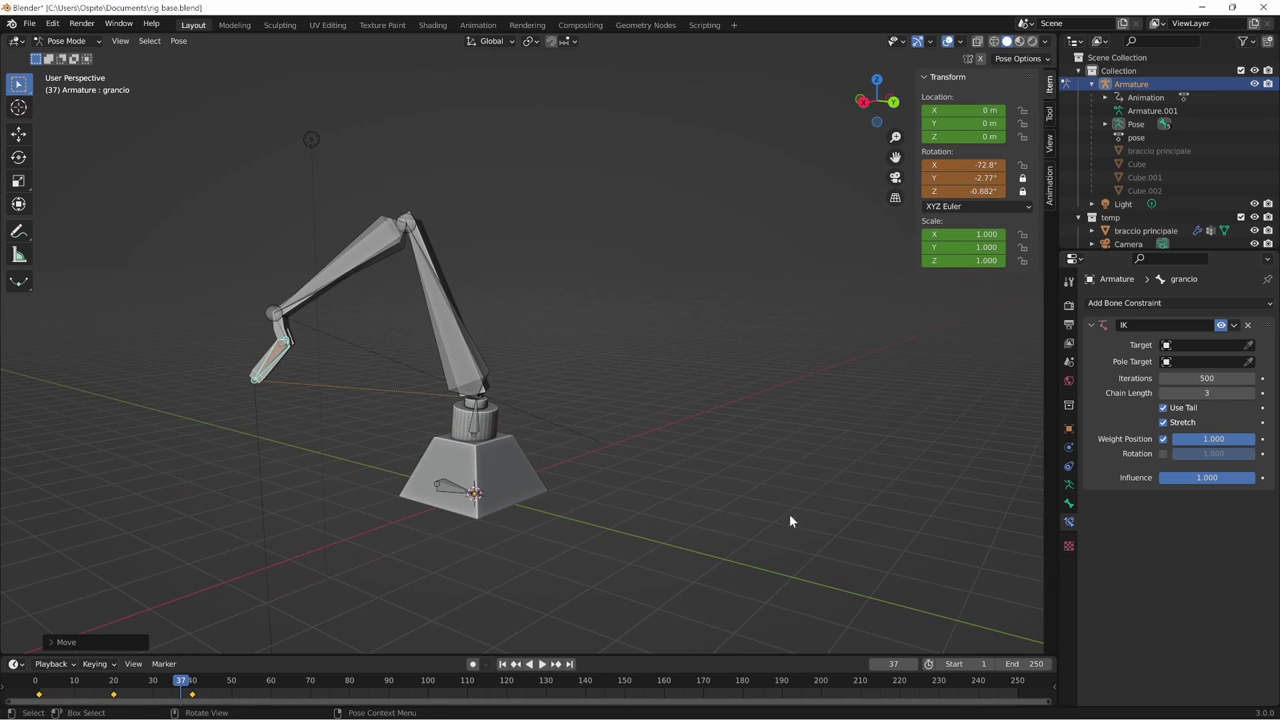
{"action": "key", "text": "r"}
{"action": "left_click", "coordinate": [680, 314]}
{"action": "mouse_move", "coordinate": [680, 314]}
{"action": "middle_mouse_down"}
{"action": "mouse_move", "coordinate": [756, 368]}
{"action": "mouse_move", "coordinate": [710, 367]}
{"action": "middle_mouse_up"}
{"action": "key", "text": "g"}
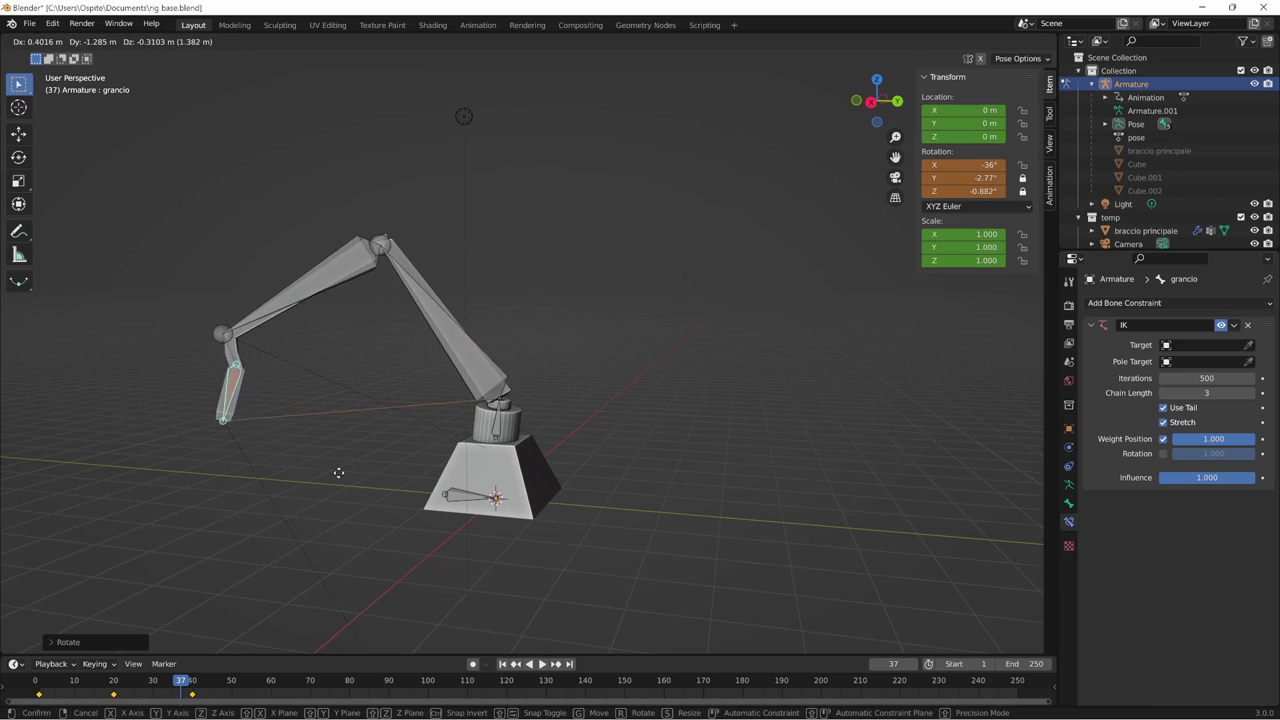
{"action": "left_click", "coordinate": [346, 556]}
{"action": "mouse_move", "coordinate": [346, 556]}
{"action": "middle_mouse_down"}
{"action": "mouse_move", "coordinate": [634, 509]}
{"action": "mouse_move", "coordinate": [409, 500]}
{"action": "mouse_move", "coordinate": [763, 526]}
{"action": "mouse_move", "coordinate": [513, 526]}
{"action": "mouse_move", "coordinate": [511, 499]}
{"action": "mouse_move", "coordinate": [537, 490]}
{"action": "mouse_move", "coordinate": [506, 514]}
{"action": "mouse_move", "coordinate": [638, 489]}
{"action": "mouse_move", "coordinate": [709, 518]}
{"action": "mouse_move", "coordinate": [658, 521]}
{"action": "mouse_move", "coordinate": [692, 512]}
{"action": "middle_mouse_up"}
{"action": "key", "text": "g"}
{"action": "left_click", "coordinate": [560, 503]}
- Clear rotation on all arm bones, then reselect only the gripper bone
{"action": "key", "text": "a"}
{"action": "key", "text": "alt"}
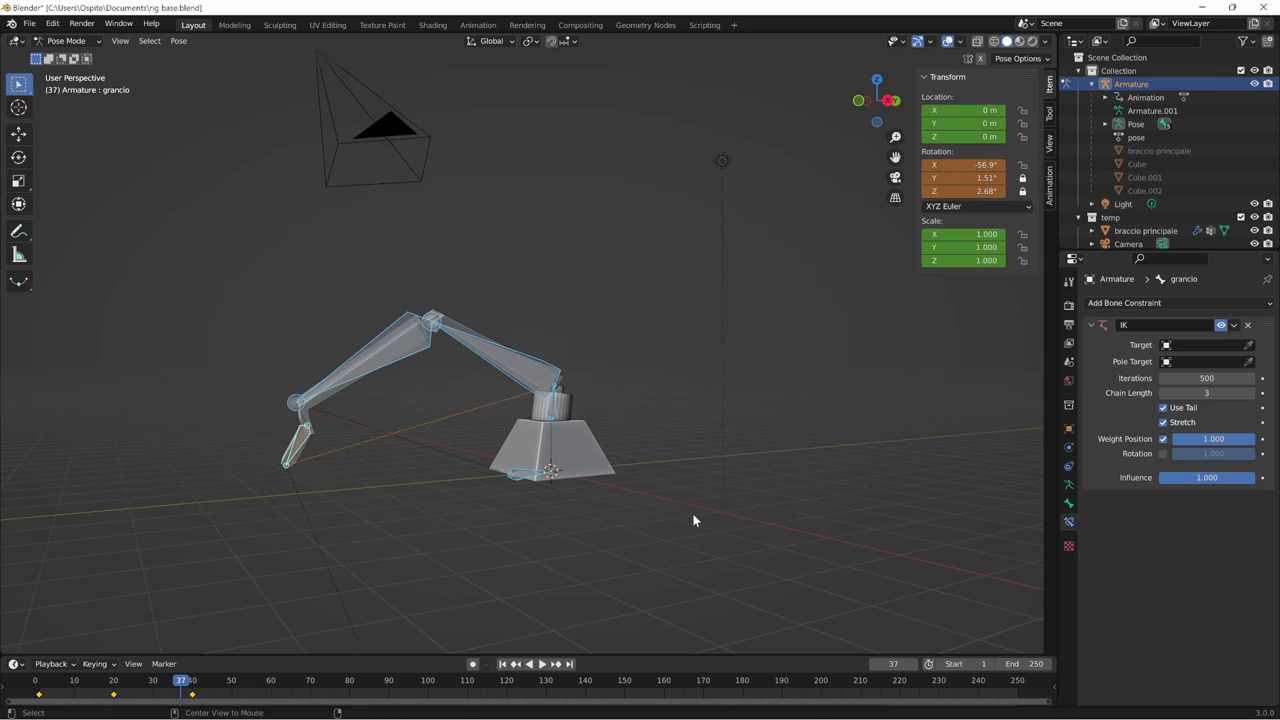
{"action": "key", "text": "alt+r"}
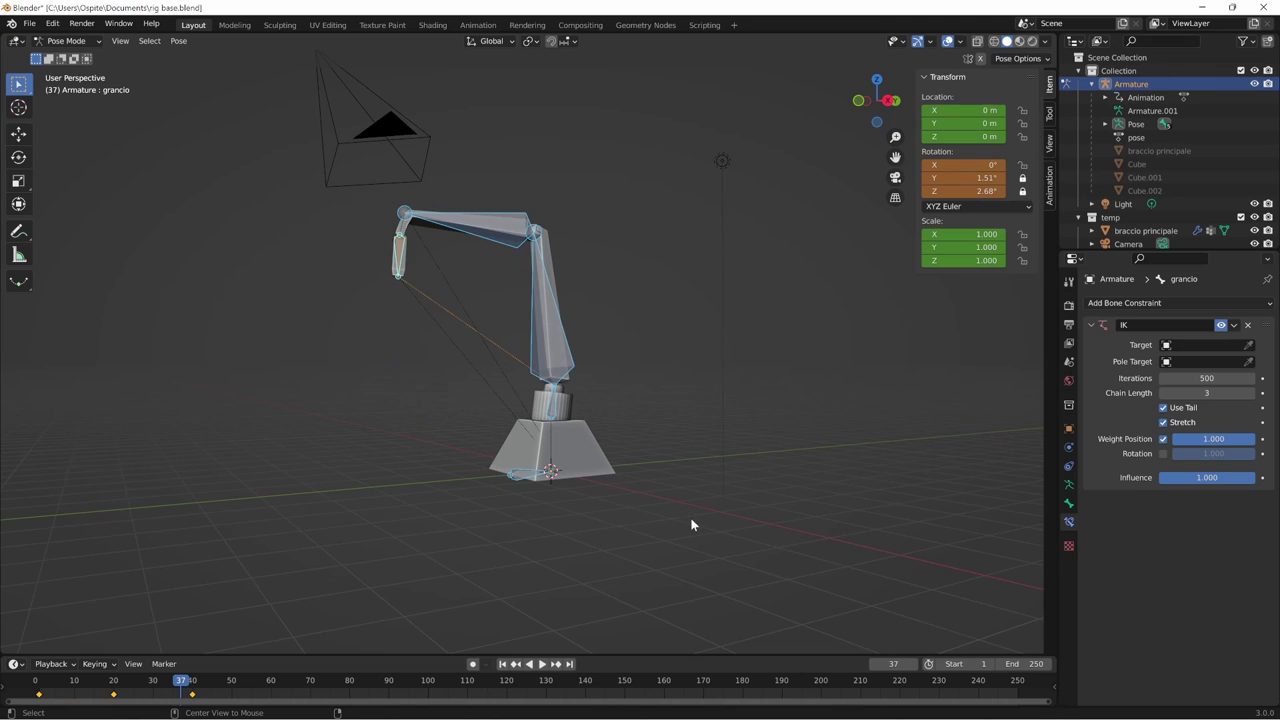
{"action": "mouse_move", "coordinate": [691, 526]}
{"action": "middle_mouse_down"}
{"action": "mouse_move", "coordinate": [711, 488]}
{"action": "mouse_move", "coordinate": [537, 370]}
{"action": "middle_mouse_up"}
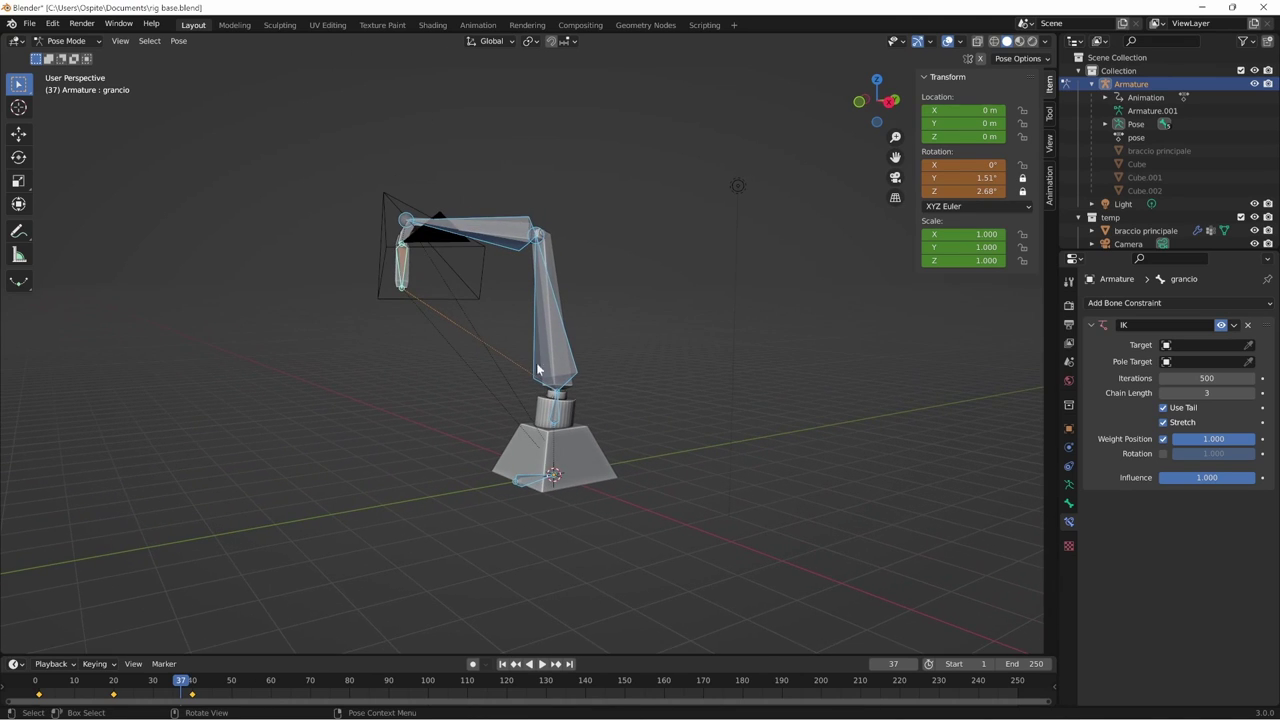
{"action": "left_click", "coordinate": [408, 268]}
{"action": "middle_click_drag", "start_coordinate": [408, 268], "coordinate": [586, 444]}
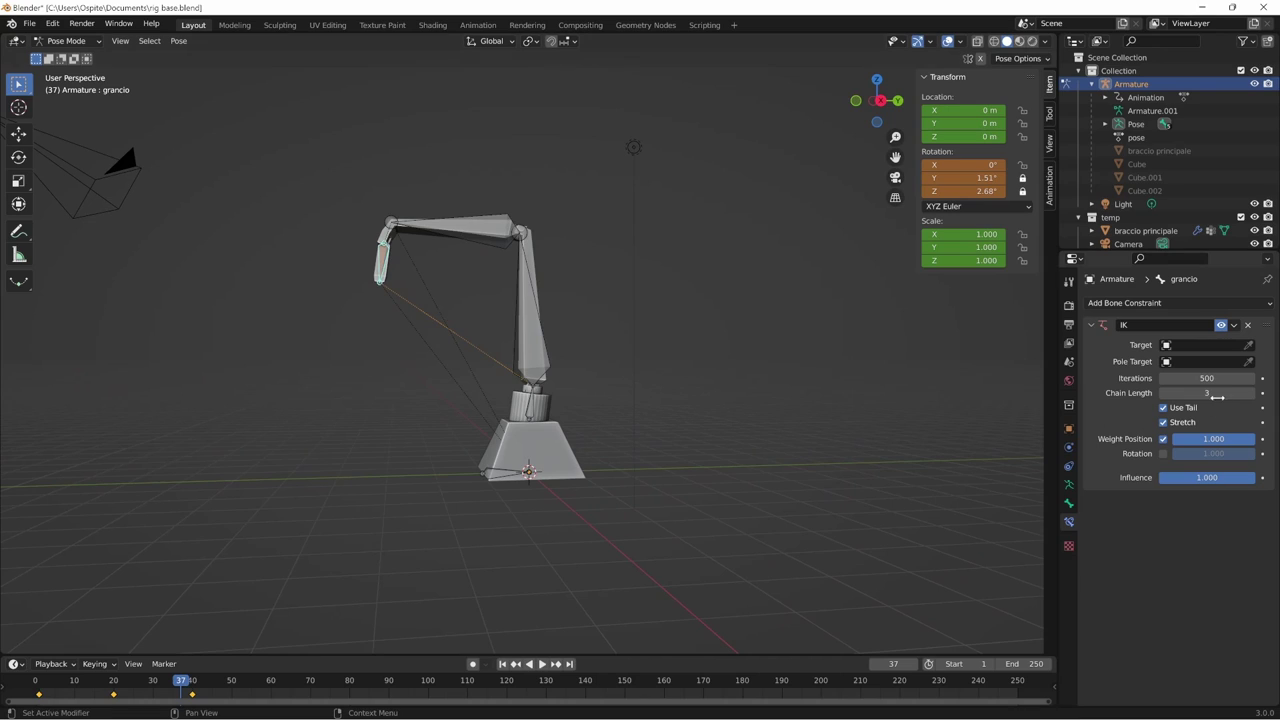
- Test IK chain lengths 2 and 3 by moving the gripper bone under each
{"action": "left_click", "coordinate": [1163, 393]}
{"action": "key", "text": "g"}
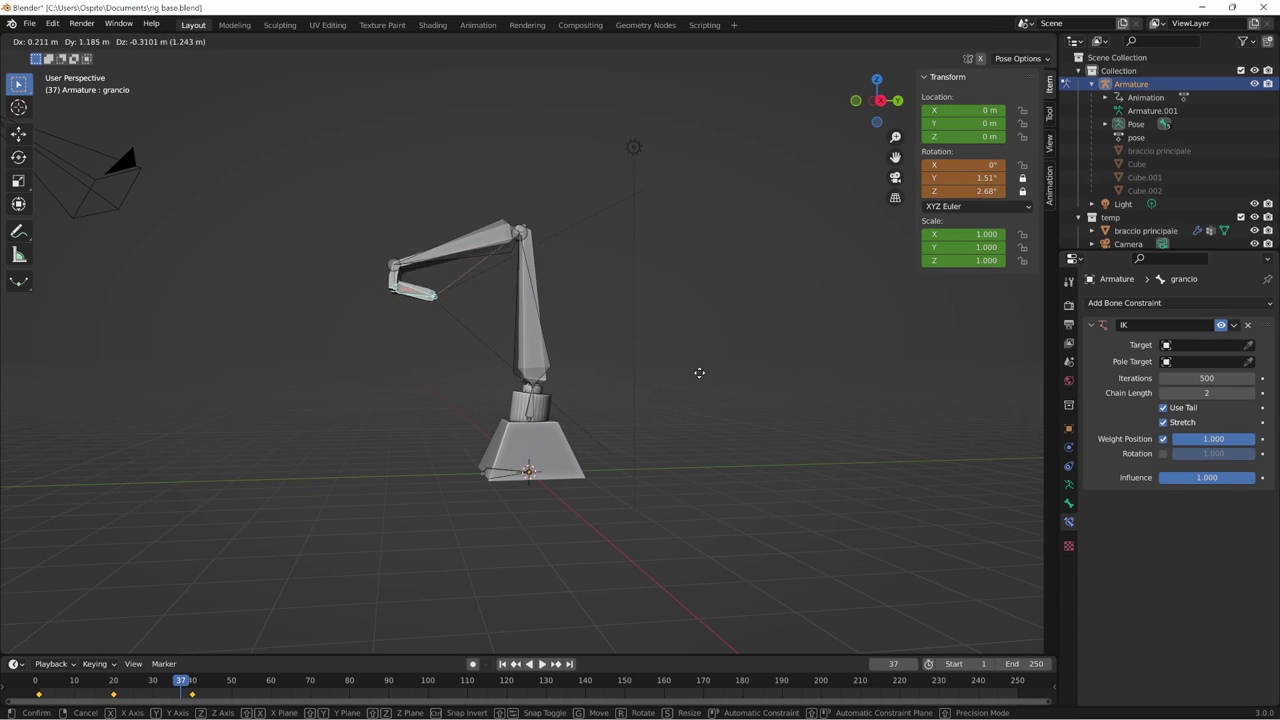
{"action": "left_click", "coordinate": [657, 398]}
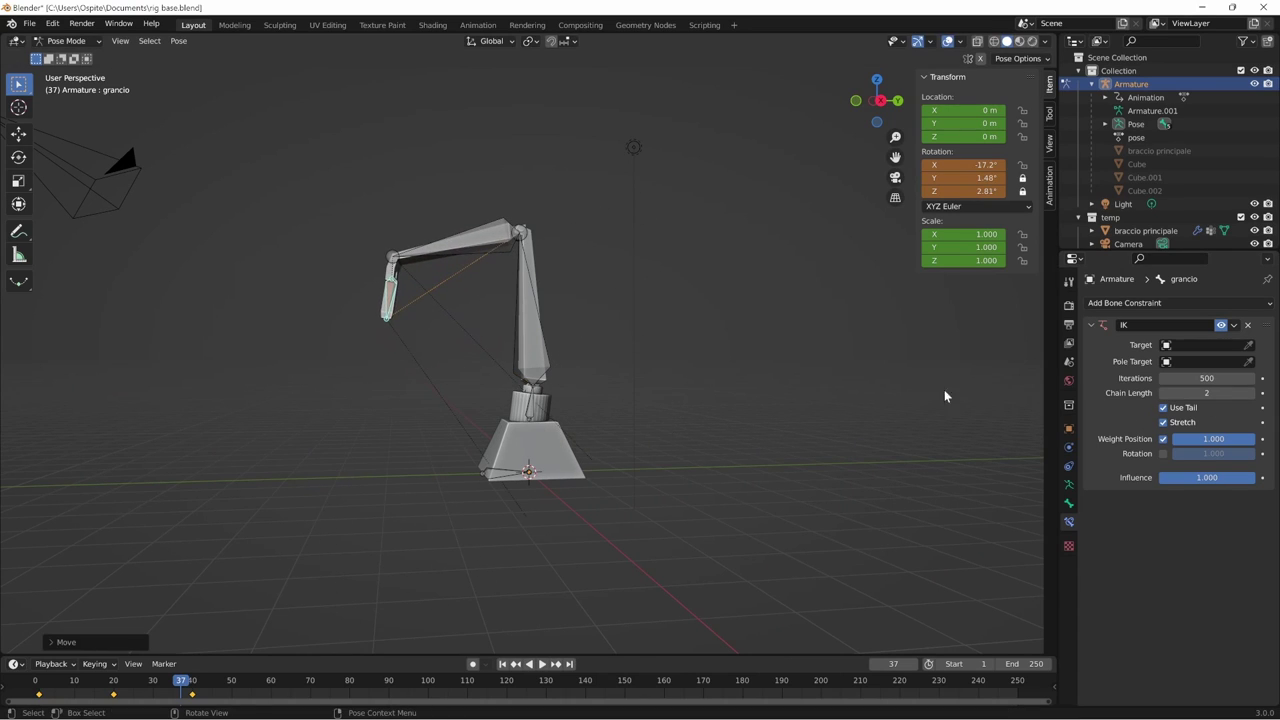
{"action": "left_click", "coordinate": [1250, 393]}
{"action": "key", "text": "g"}
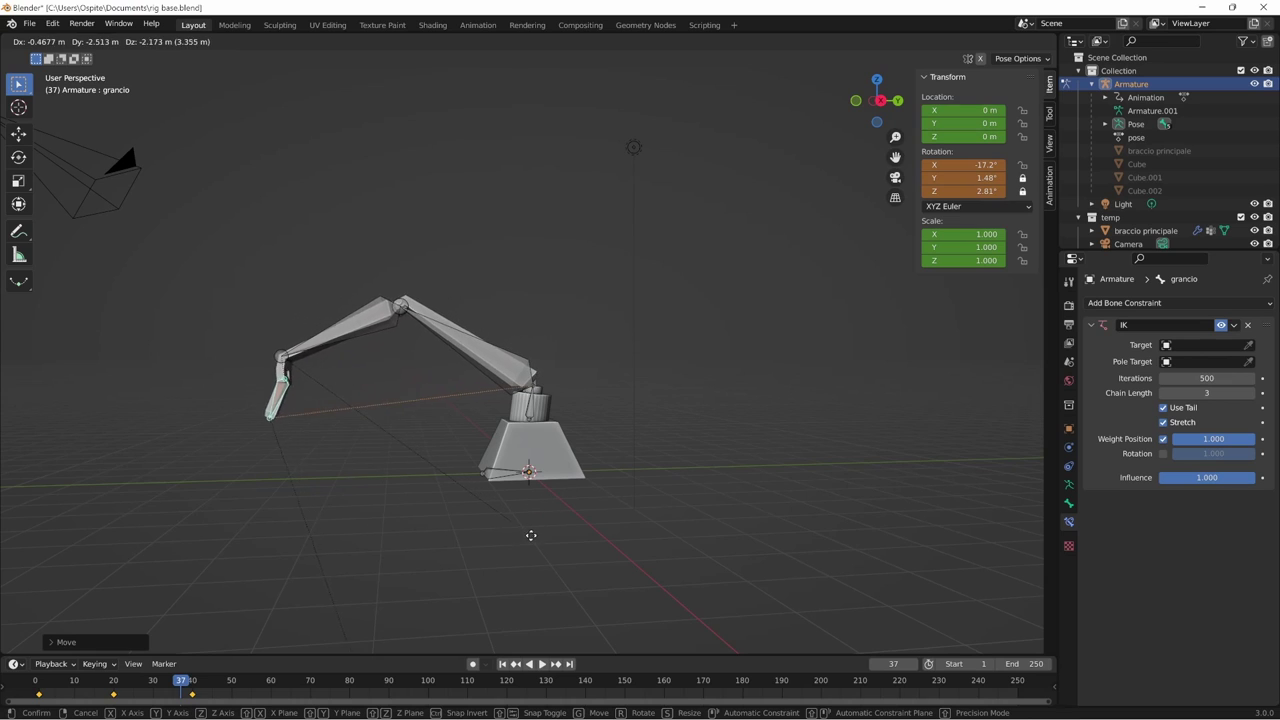
{"action": "left_click", "coordinate": [578, 528]}
{"action": "mouse_move", "coordinate": [594, 505]}
{"action": "middle_mouse_down"}
{"action": "mouse_move", "coordinate": [727, 512]}
{"action": "mouse_move", "coordinate": [694, 514]}
{"action": "middle_mouse_up"}
{"action": "key", "text": "g"}
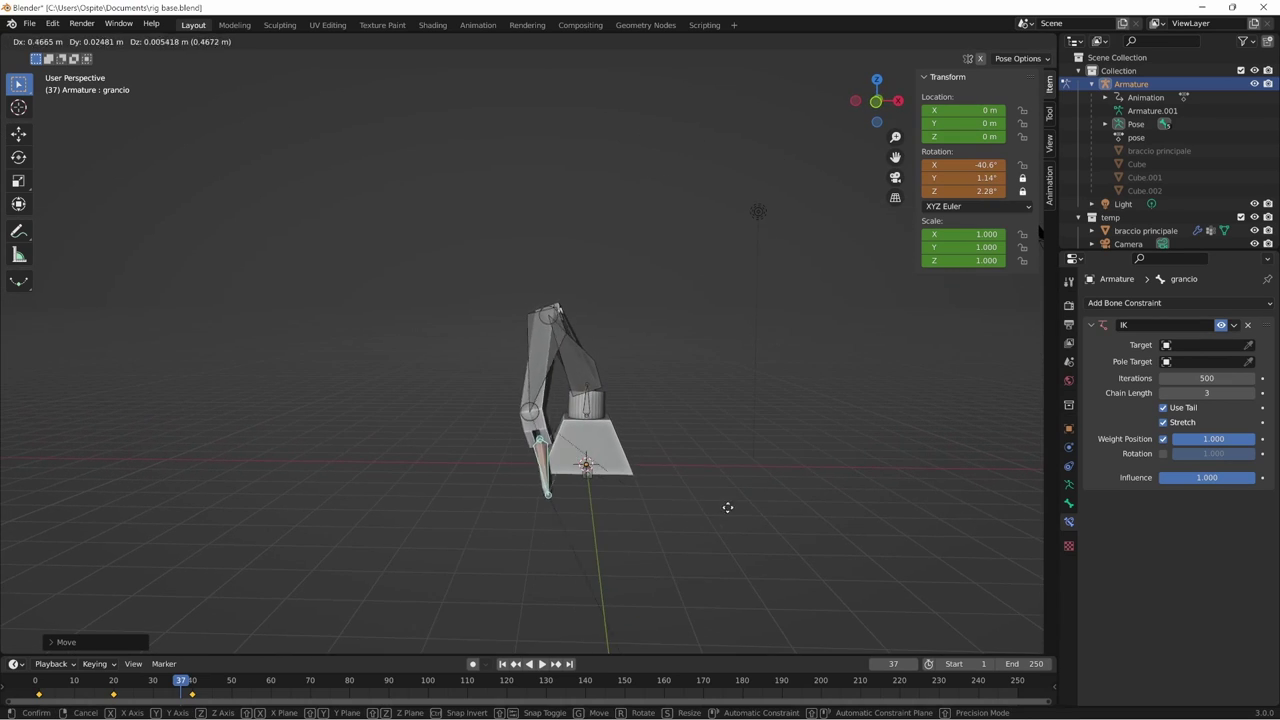
{"action": "left_click", "coordinate": [785, 512]}
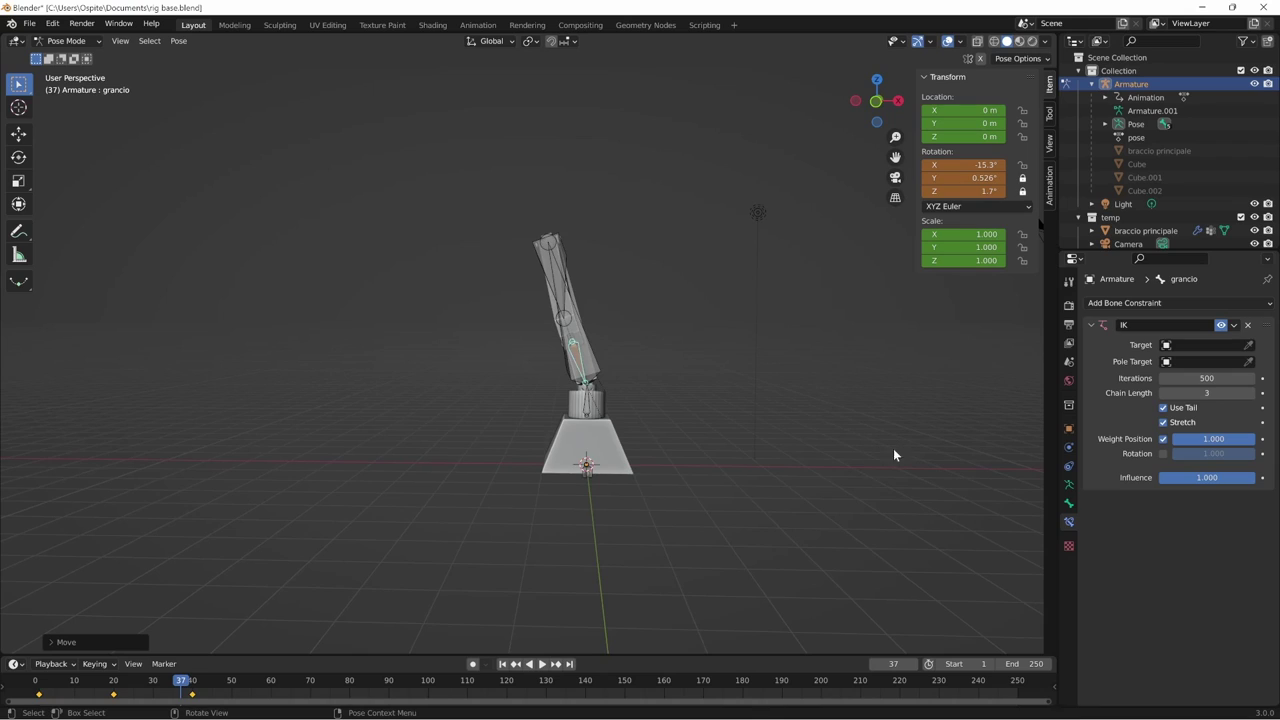
- Test chain lengths 1 and 2 on the gripper, then delete its IK constraint
{"action": "left_click", "coordinate": [1165, 394]}
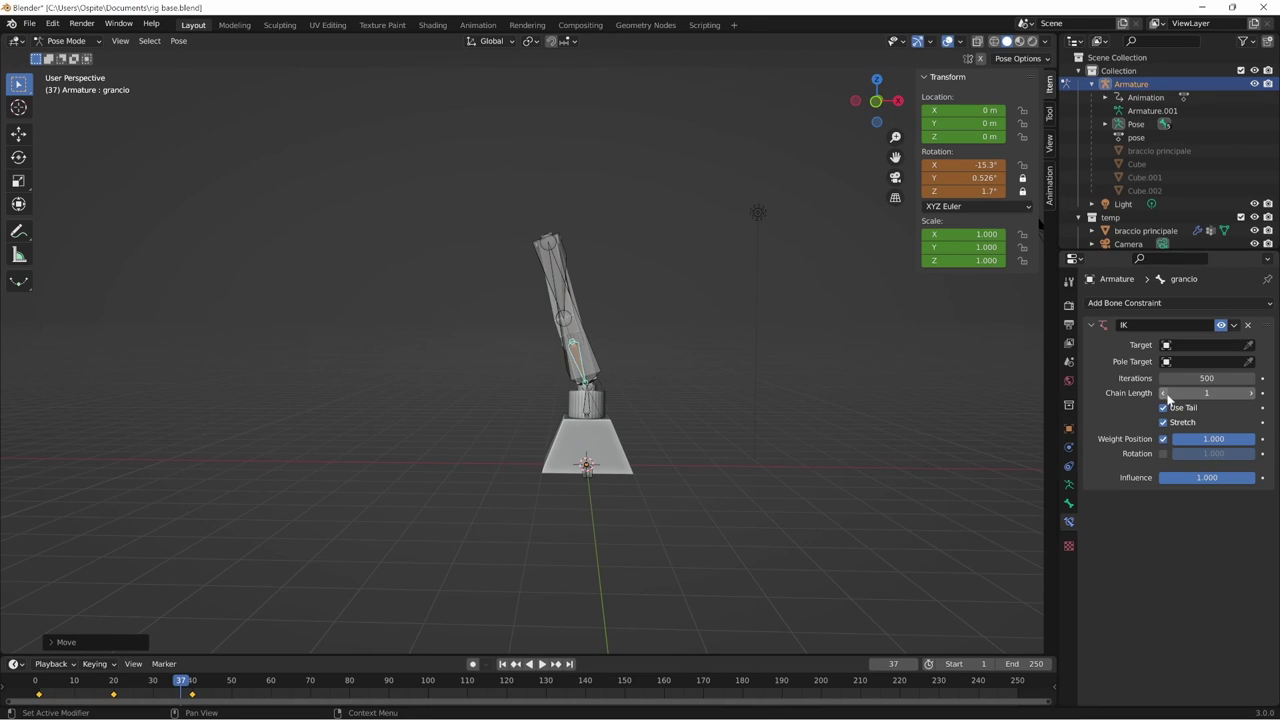
{"action": "key", "text": "g"}
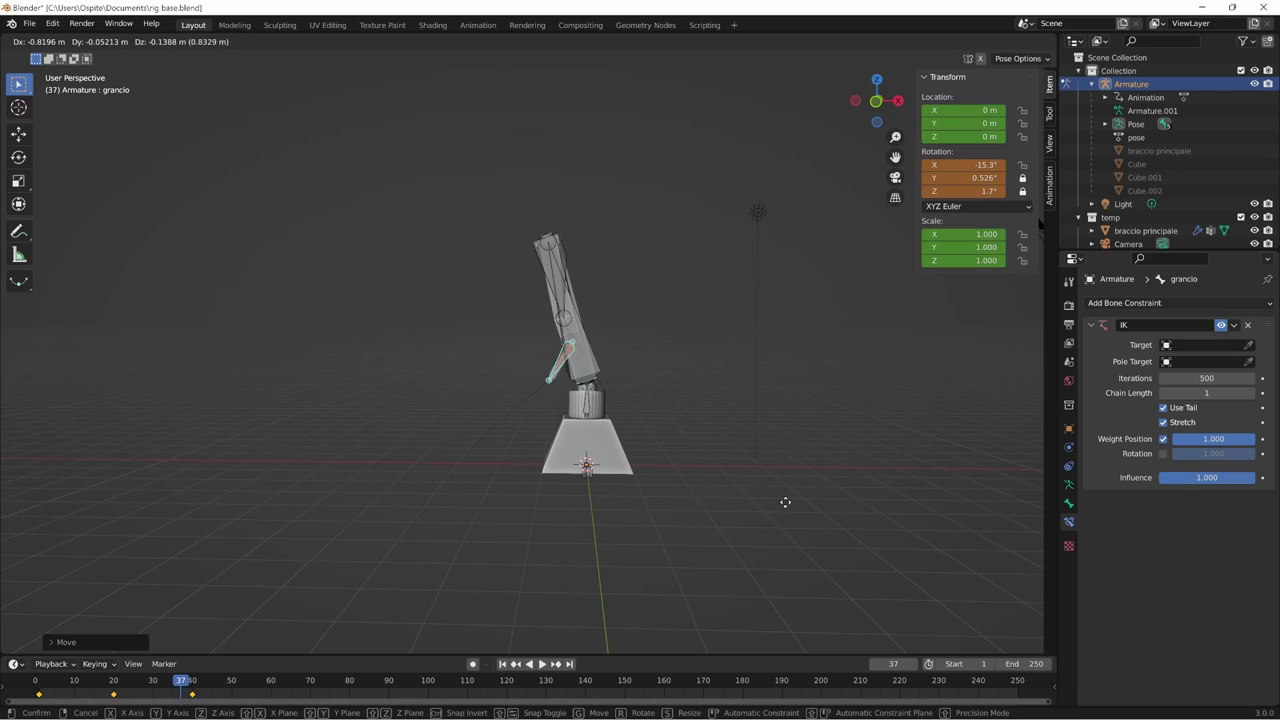
{"action": "left_click", "coordinate": [820, 505]}
{"action": "mouse_move", "coordinate": [820, 505]}
{"action": "middle_mouse_down"}
{"action": "mouse_move", "coordinate": [732, 511]}
{"action": "mouse_move", "coordinate": [926, 457]}
{"action": "middle_mouse_up"}
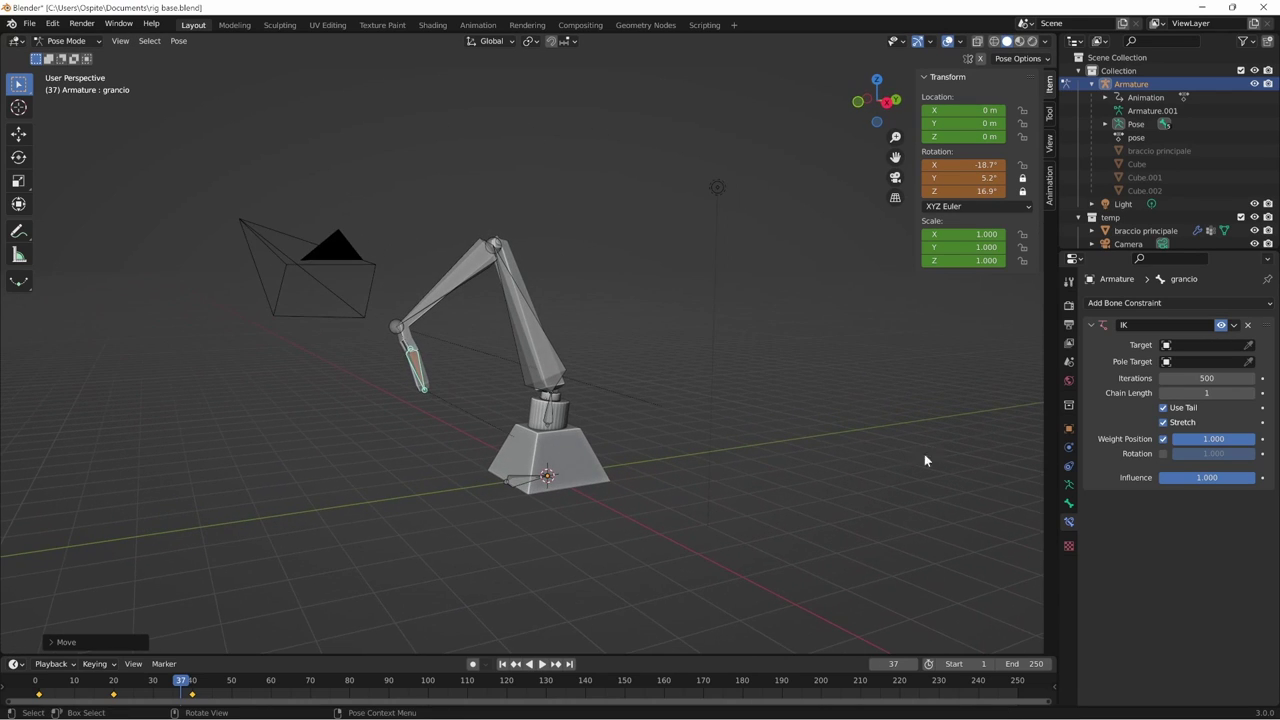
{"action": "left_click", "coordinate": [1251, 393]}
{"action": "key", "text": "g"}
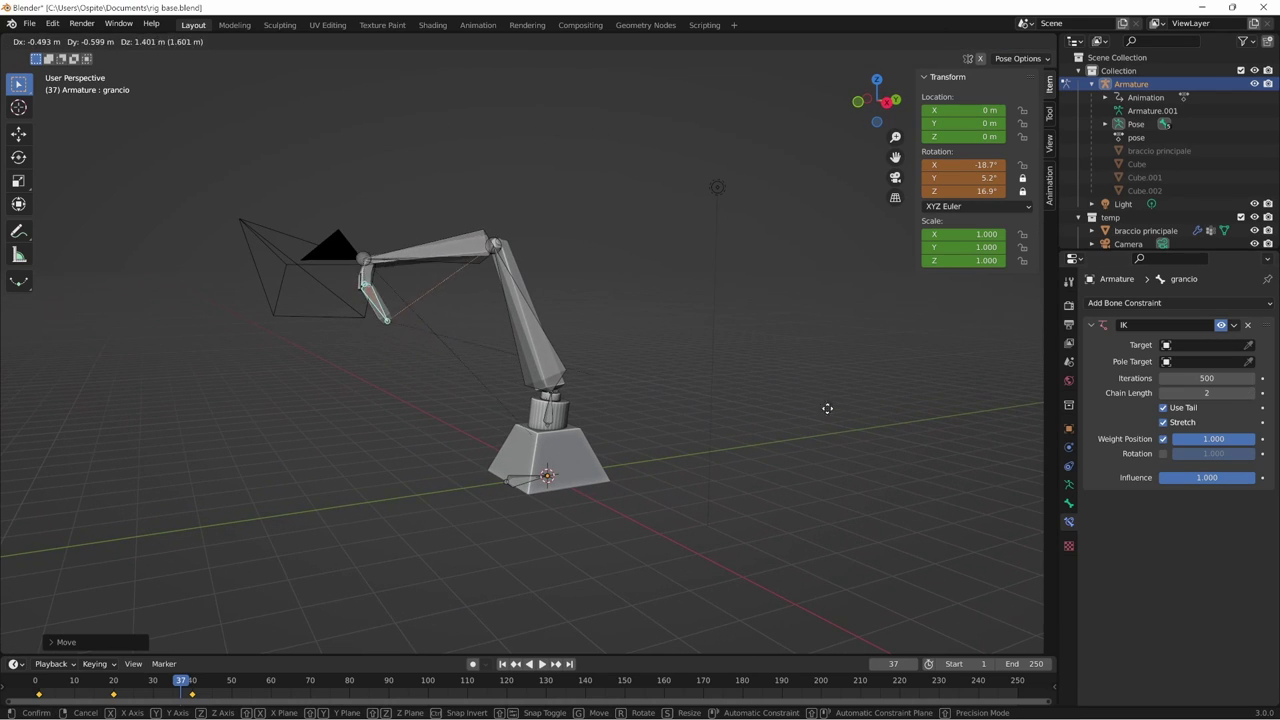
{"action": "key", "text": "Escape"}
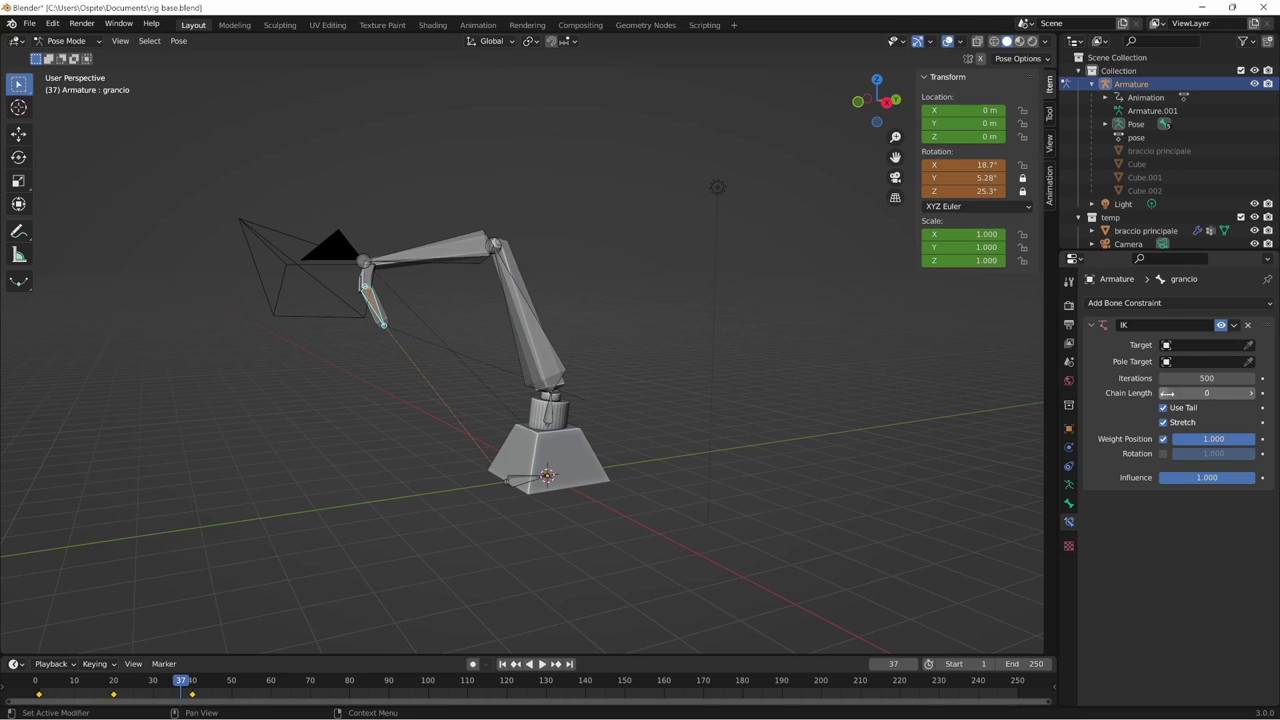
{"action": "left_click", "coordinate": [1247, 325]}
{"action": "mouse_move", "coordinate": [807, 490]}
{"action": "middle_mouse_down"}
{"action": "mouse_move", "coordinate": [754, 485]}
{"action": "mouse_move", "coordinate": [715, 521]}
{"action": "middle_mouse_up"}
- Select all arm bones and clear their rotations to straighten the arm
{"action": "key", "text": "a"}
{"action": "key", "text": "alt+r"}
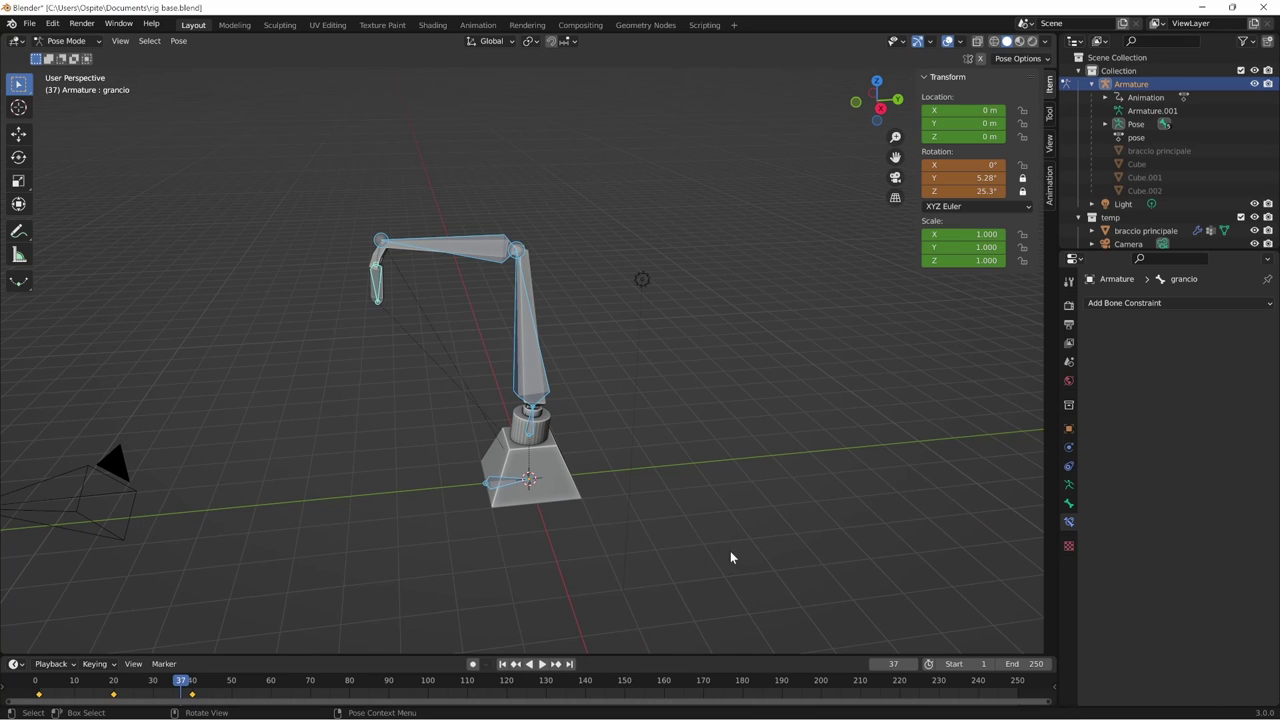
{"action": "mouse_move", "coordinate": [797, 520]}
{"action": "middle_mouse_down"}
{"action": "mouse_move", "coordinate": [846, 509]}
{"action": "mouse_move", "coordinate": [816, 506]}
{"action": "middle_mouse_up"}
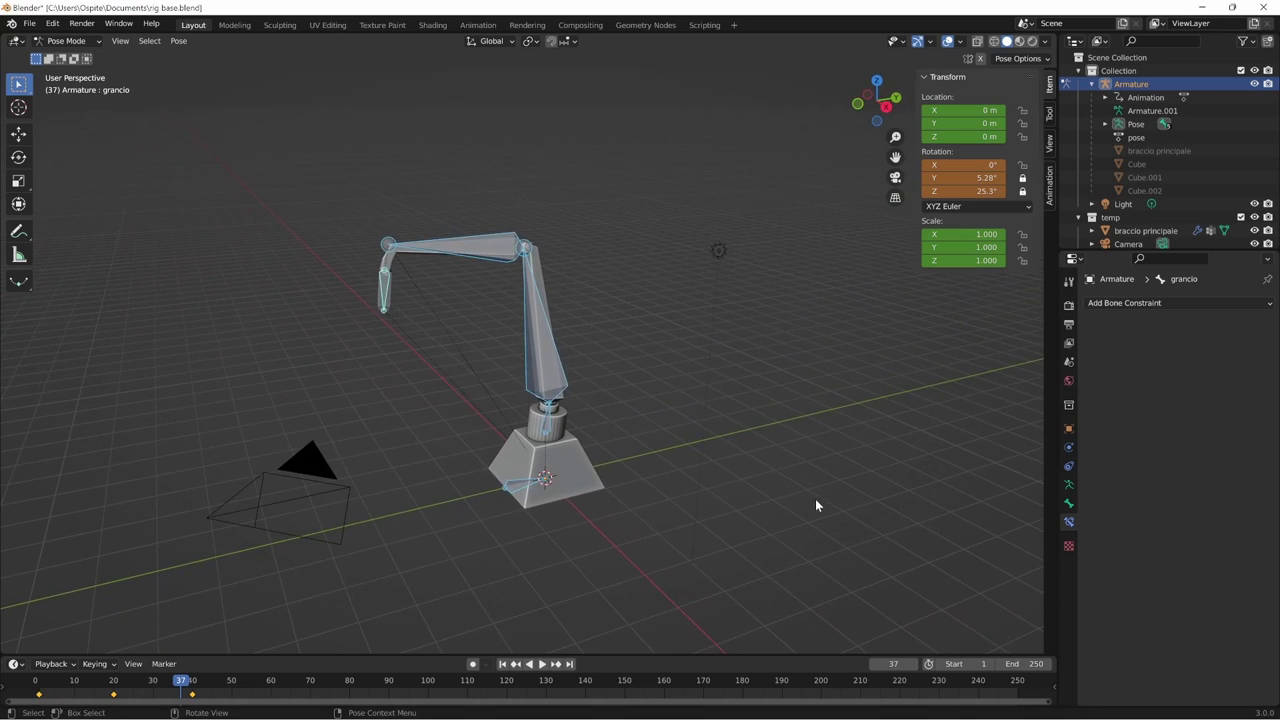